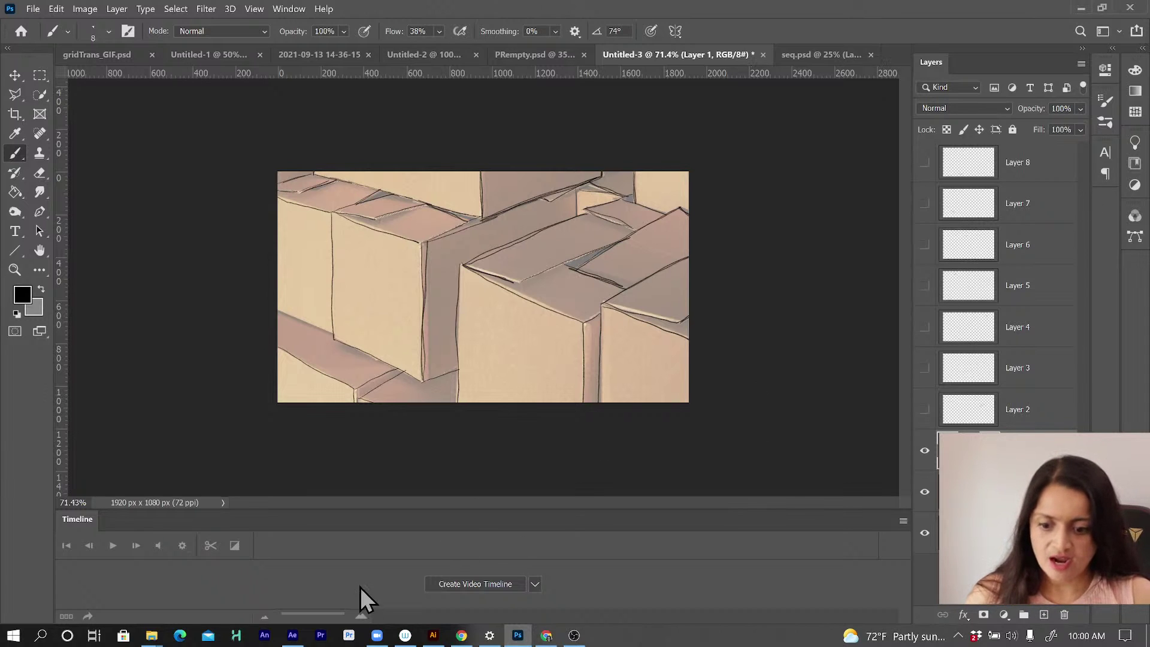
Step: Switch to After Effects and close the floating GifGun panel
left_click(292, 635)
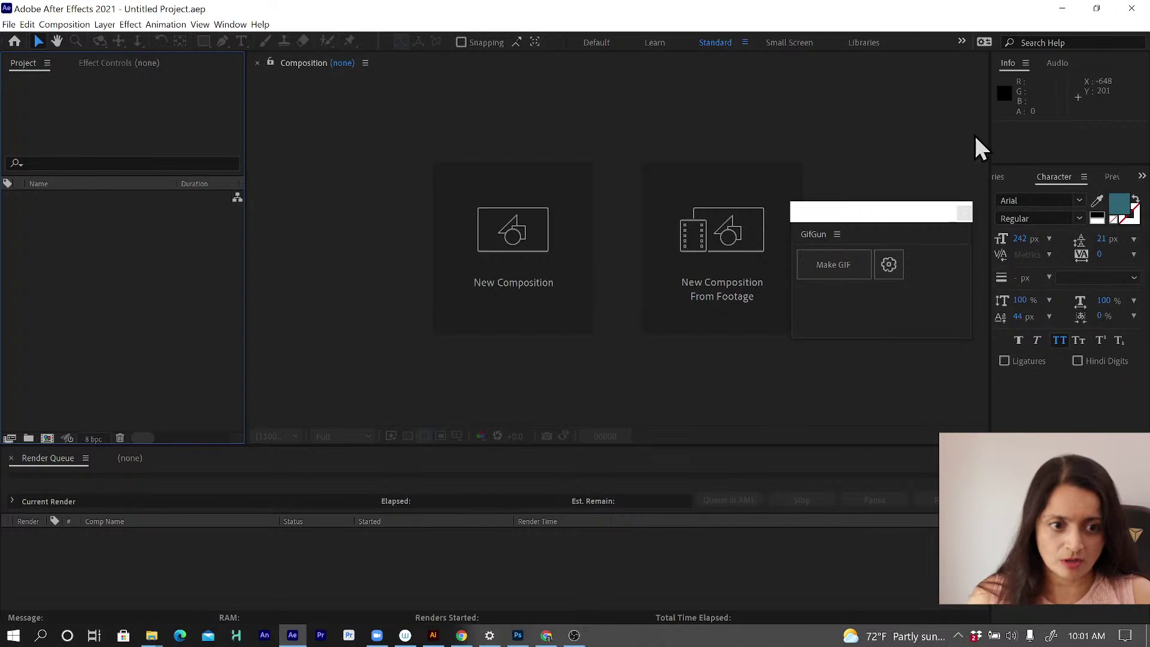
left_click(962, 213)
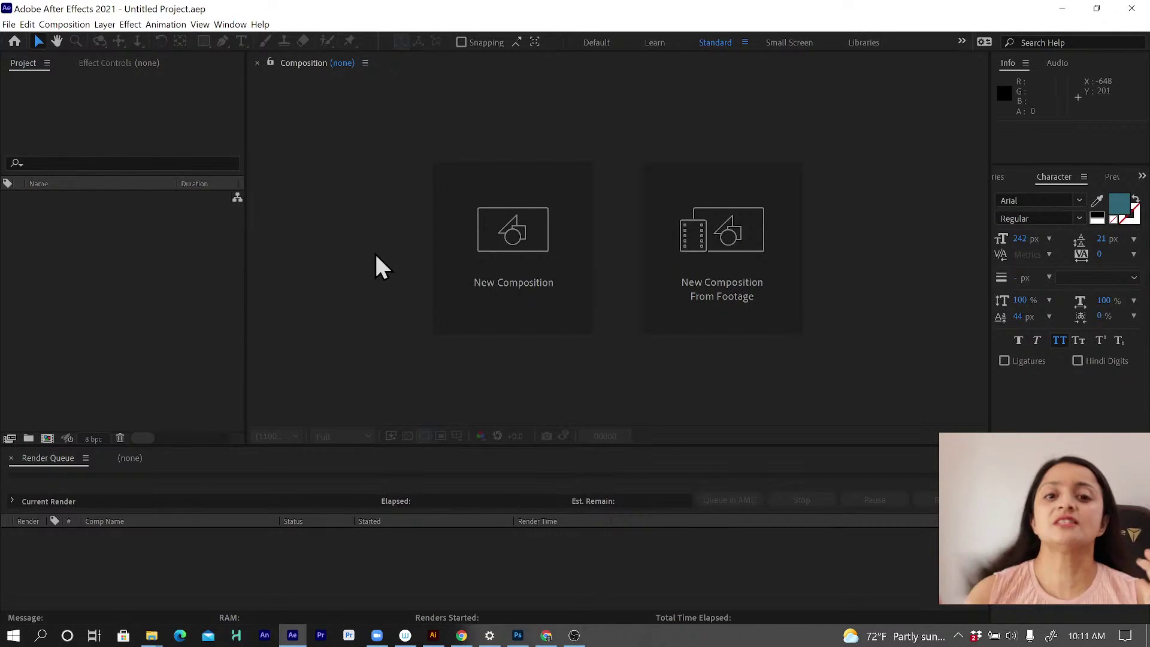
left_click(746, 42)
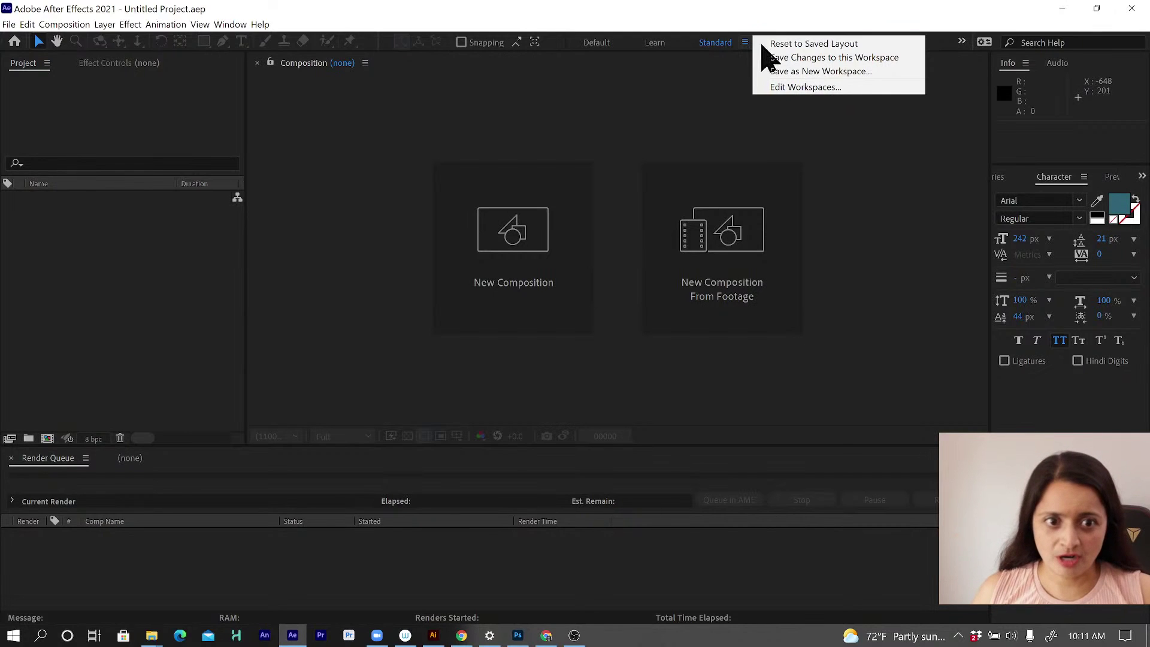
left_click(599, 75)
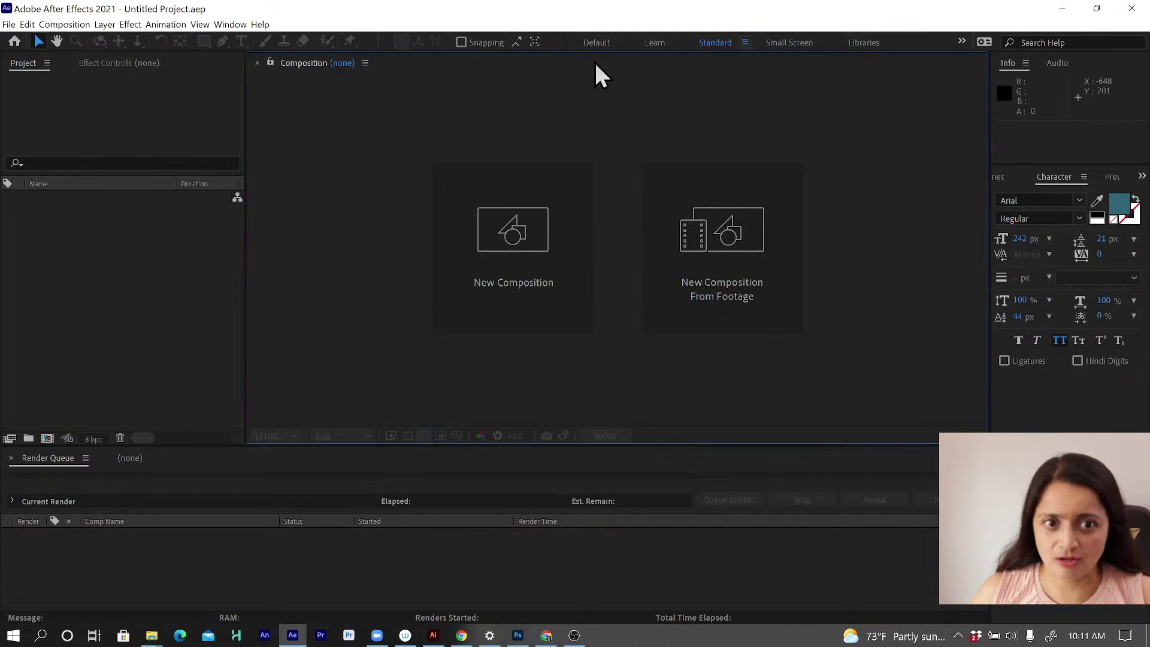
left_click(239, 25)
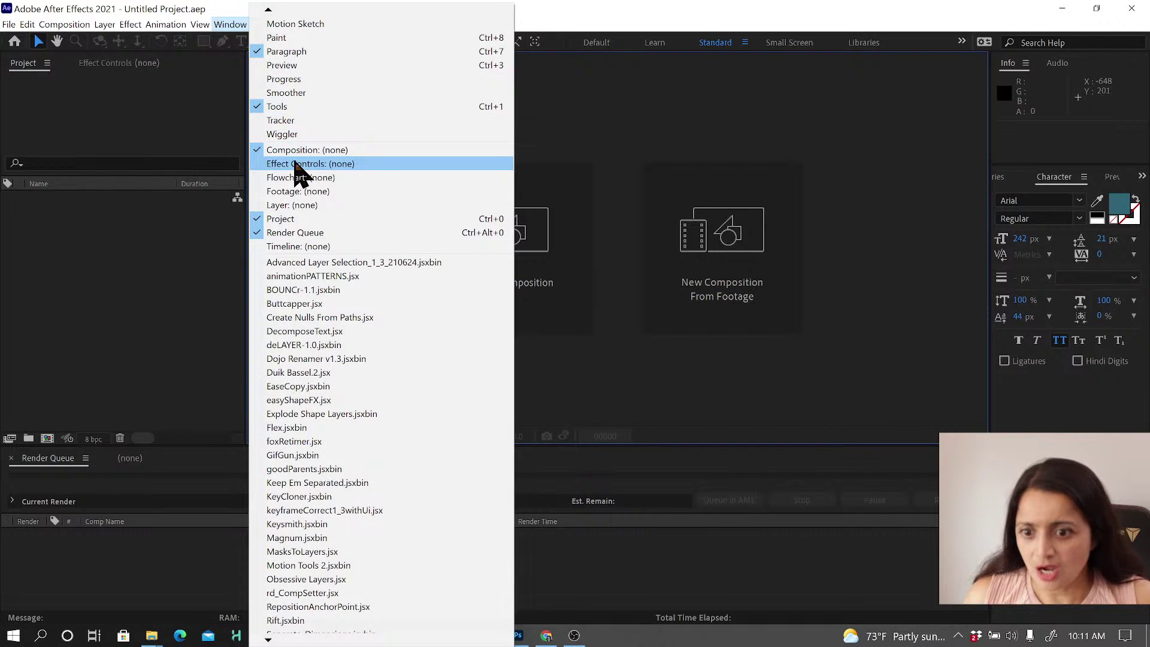
mouse_move(268, 13)
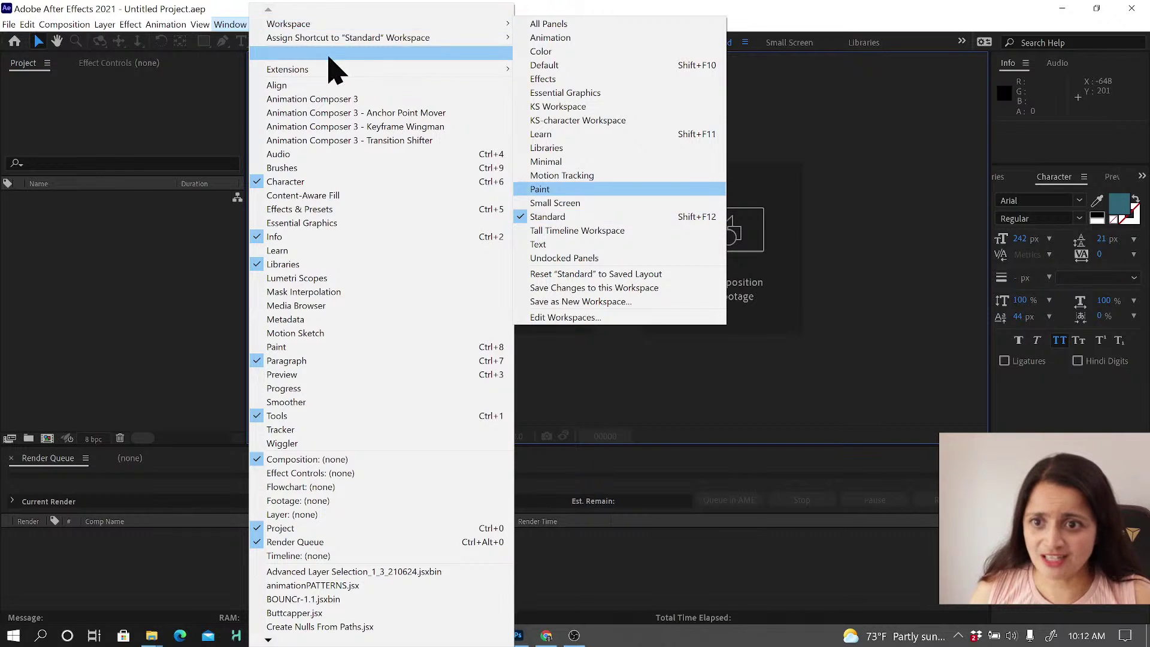
left_click(163, 282)
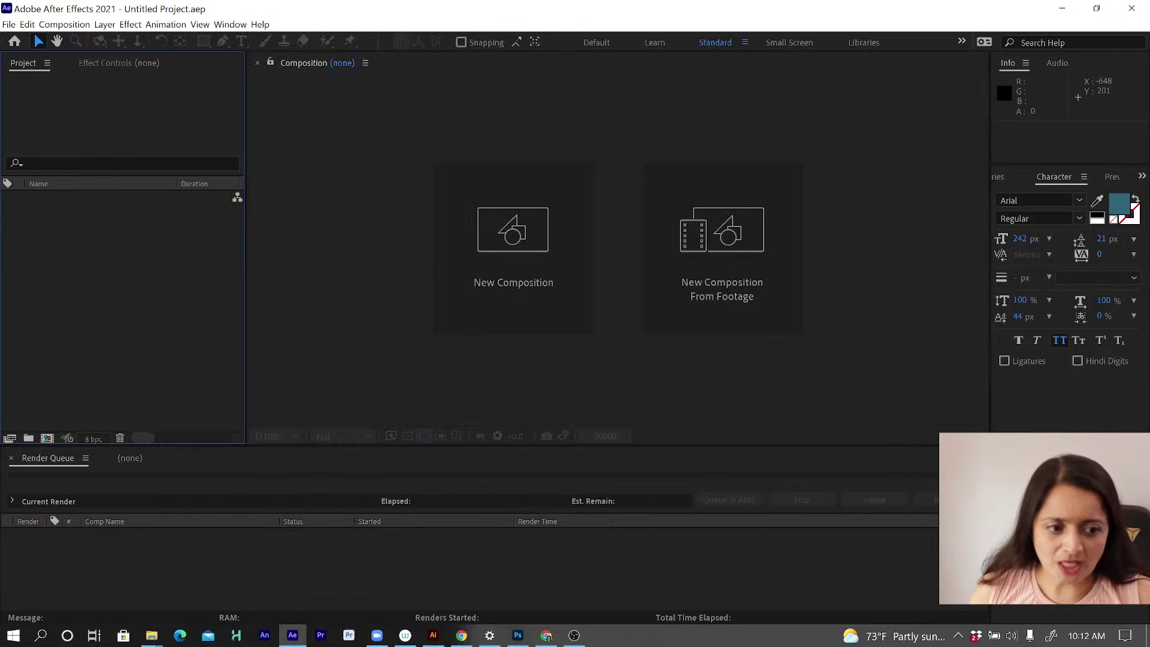
Step: Close the Paragraph panel and the extra panel beside the Render Queue
left_click(1051, 445)
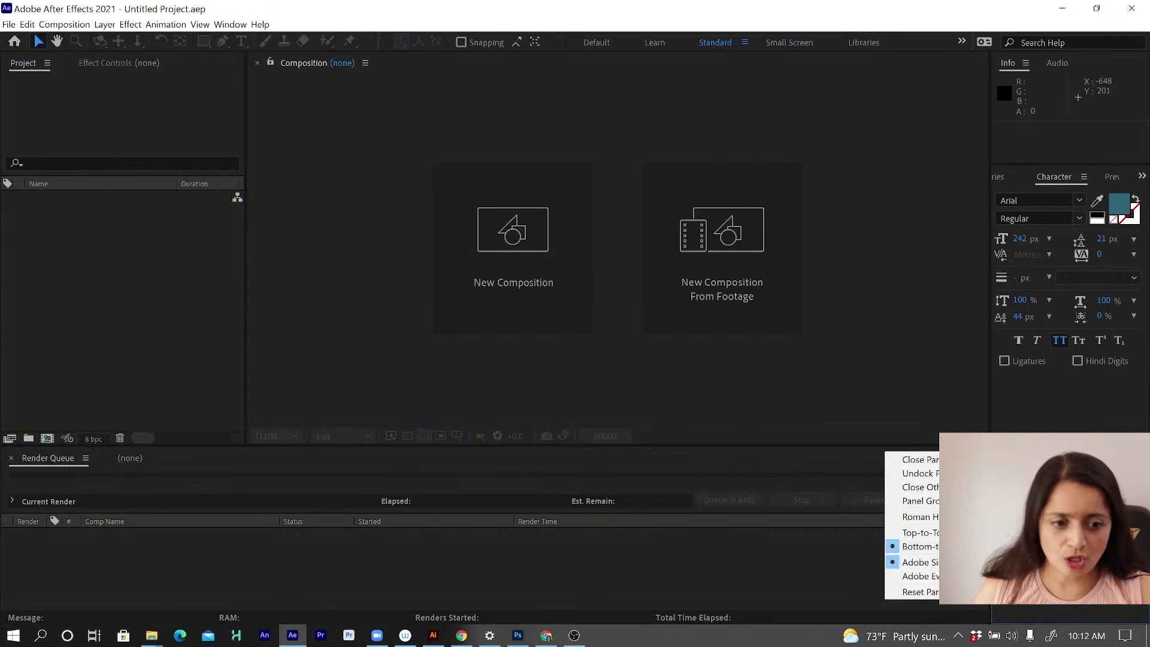
left_click(1018, 460)
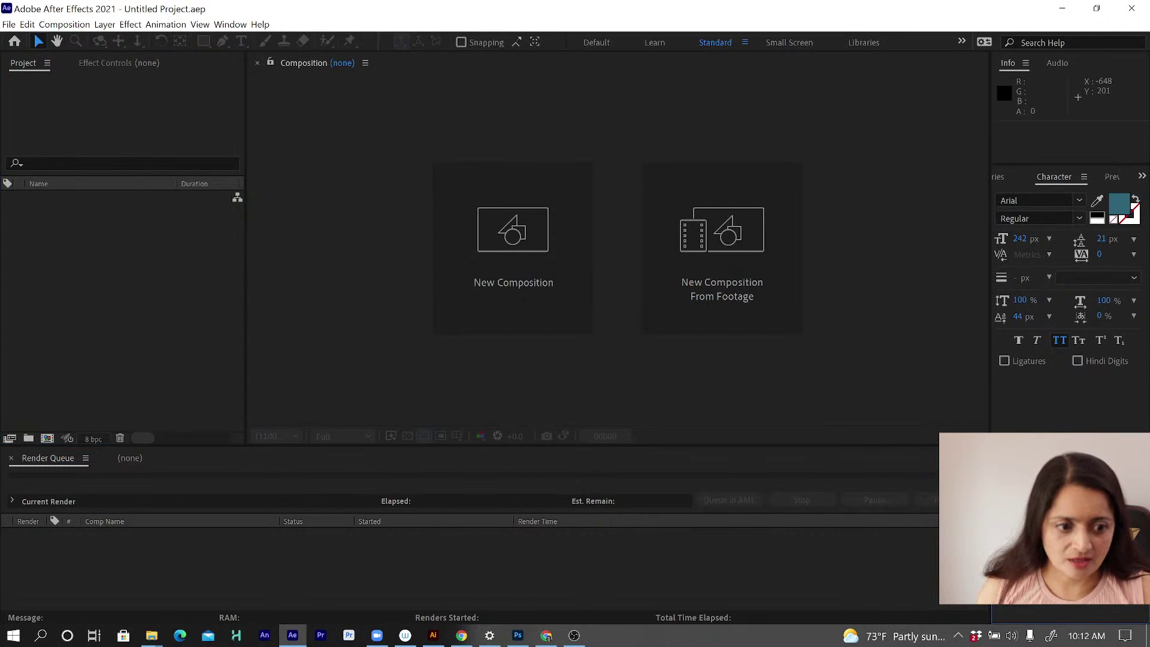
left_click(871, 450)
left_click(898, 459)
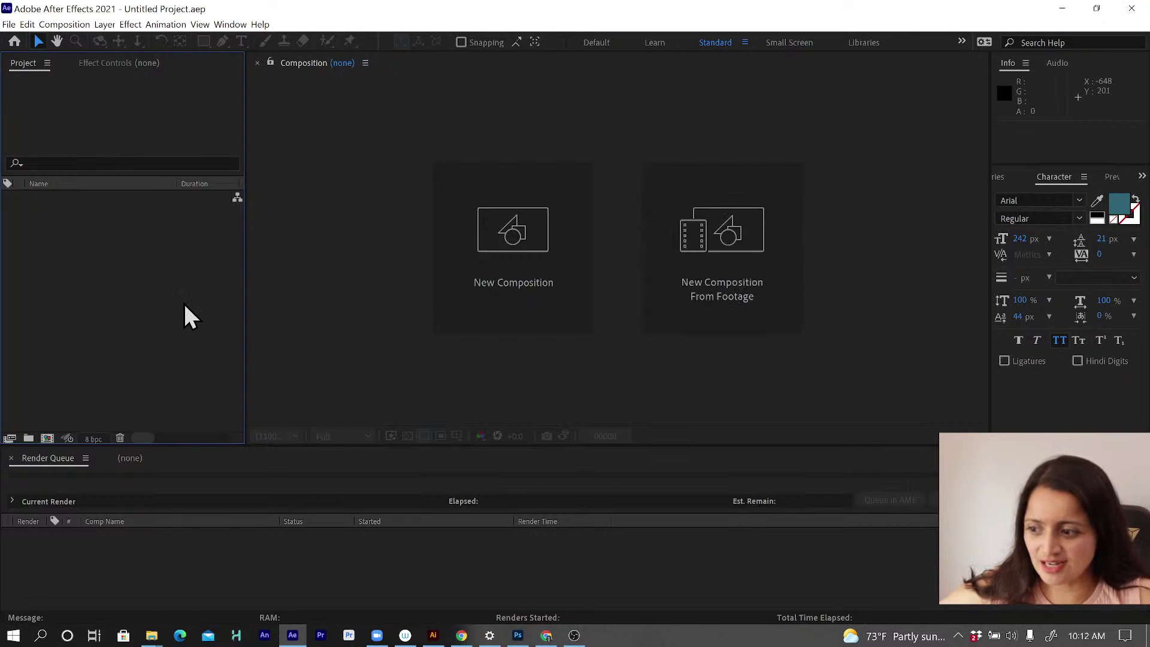
Step: In the Appearance preferences, lighten the interface by setting its brightness to the default level
left_click(27, 25)
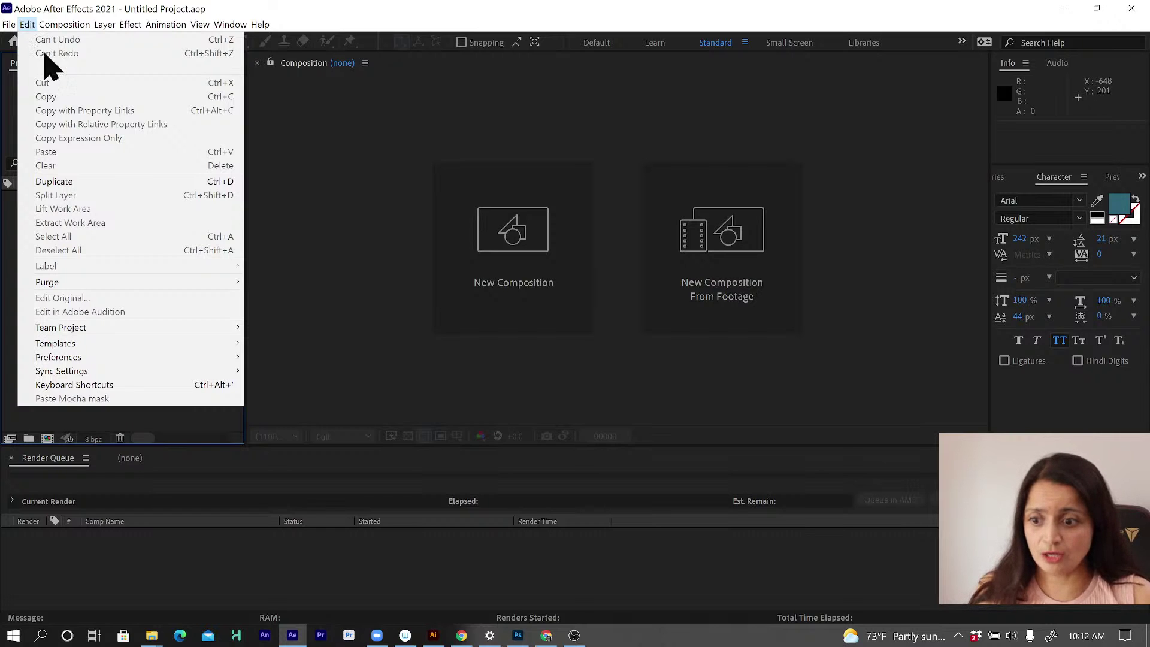
mouse_move(118, 358)
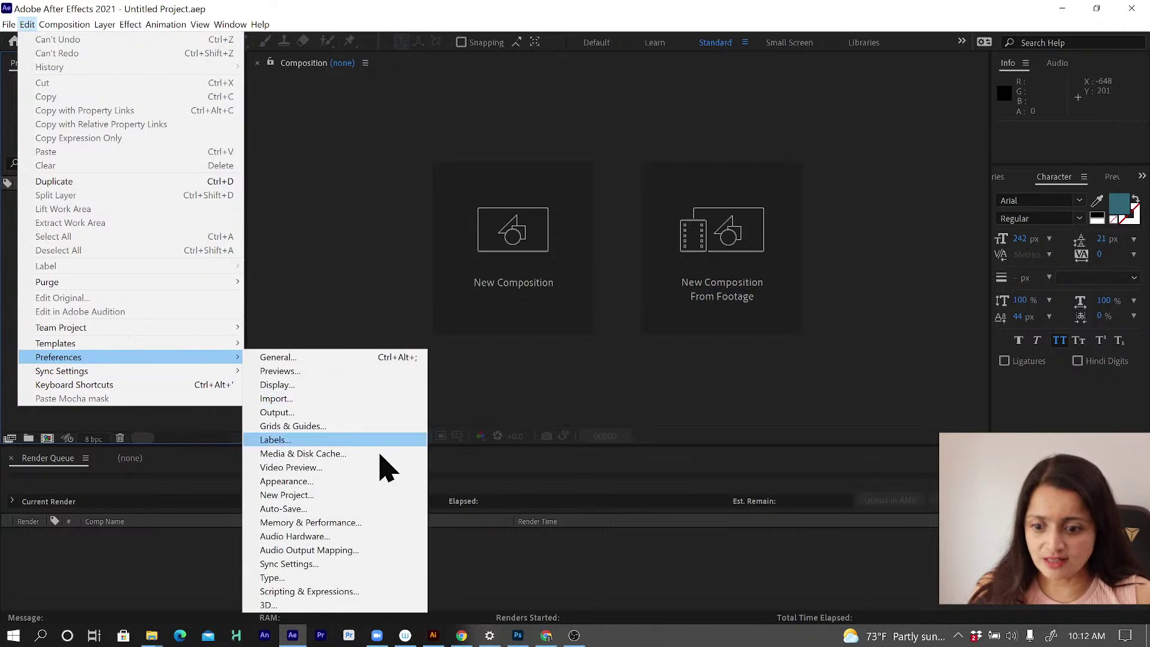
left_click(369, 485)
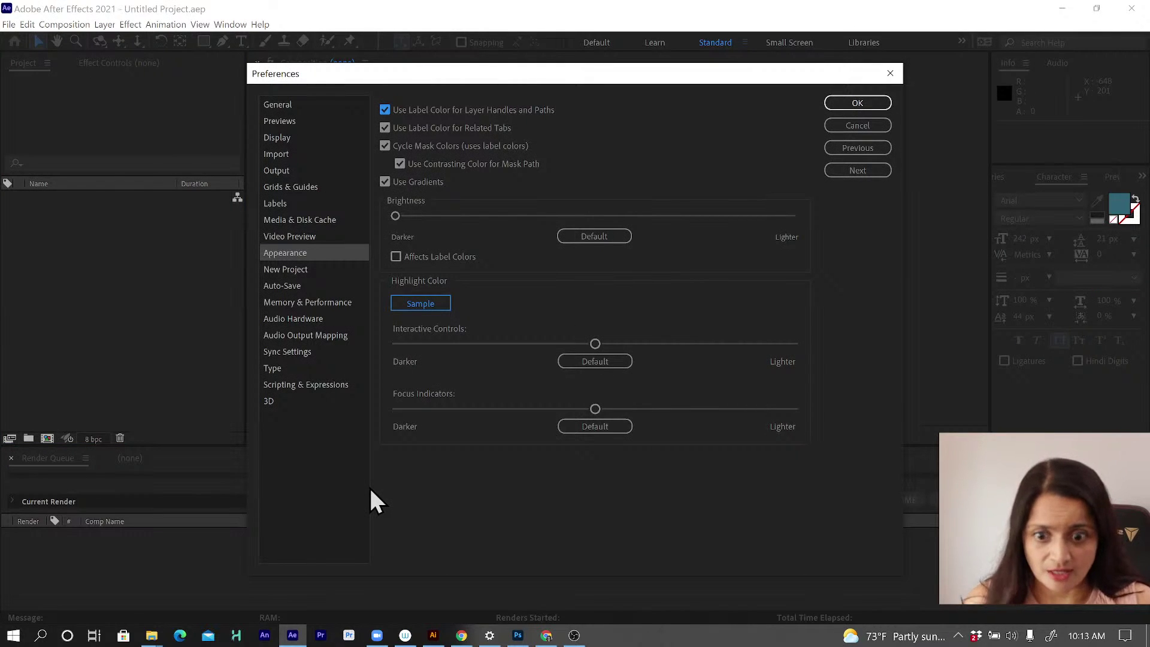
left_click(309, 256)
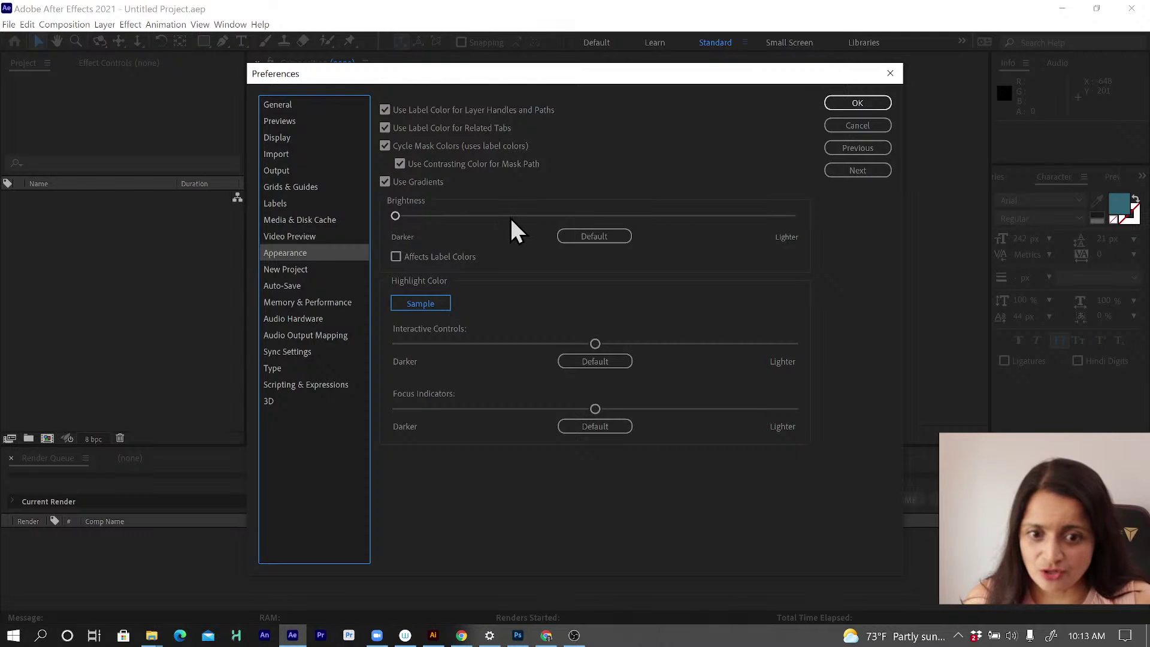
left_click(395, 216)
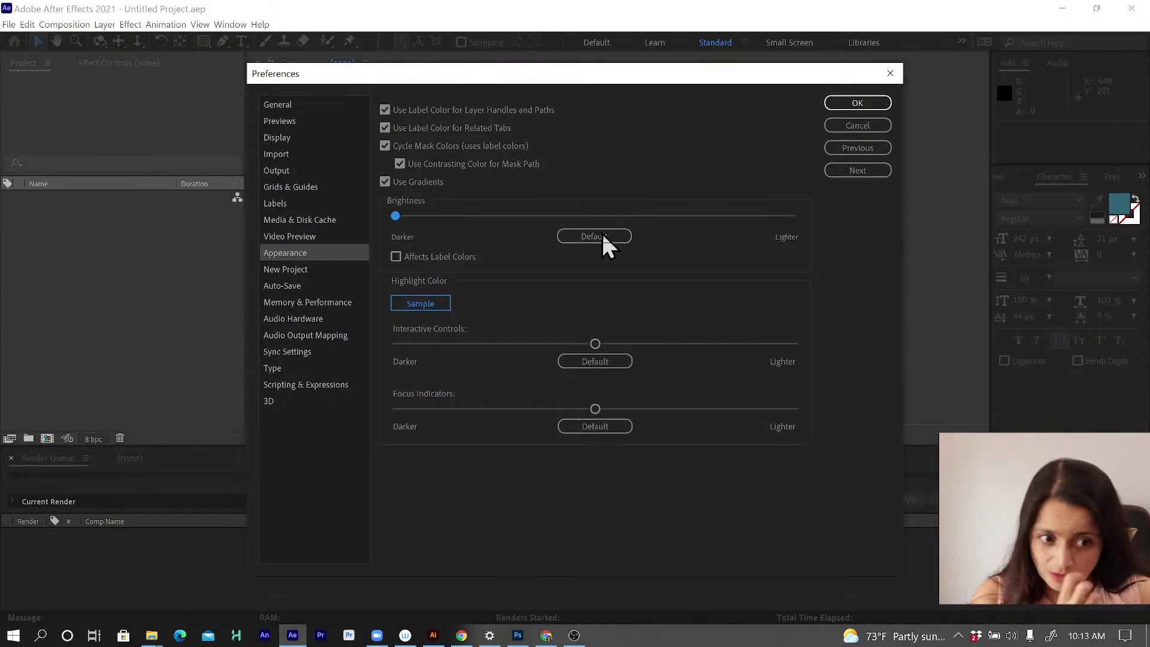
left_click(603, 235)
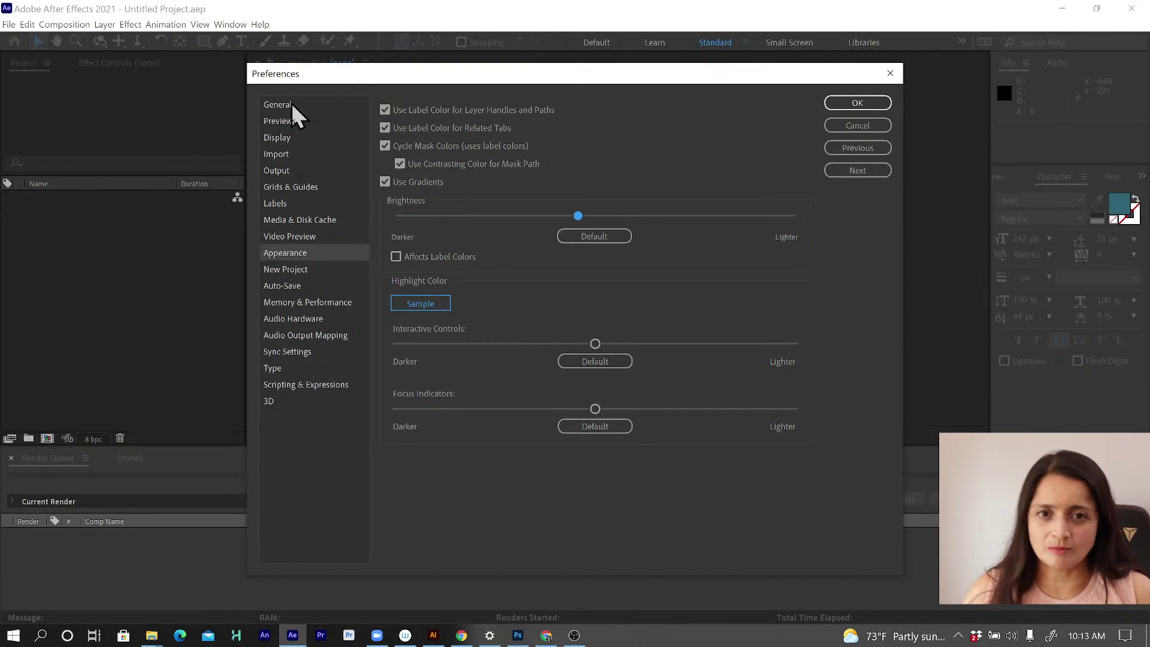
left_click(594, 236)
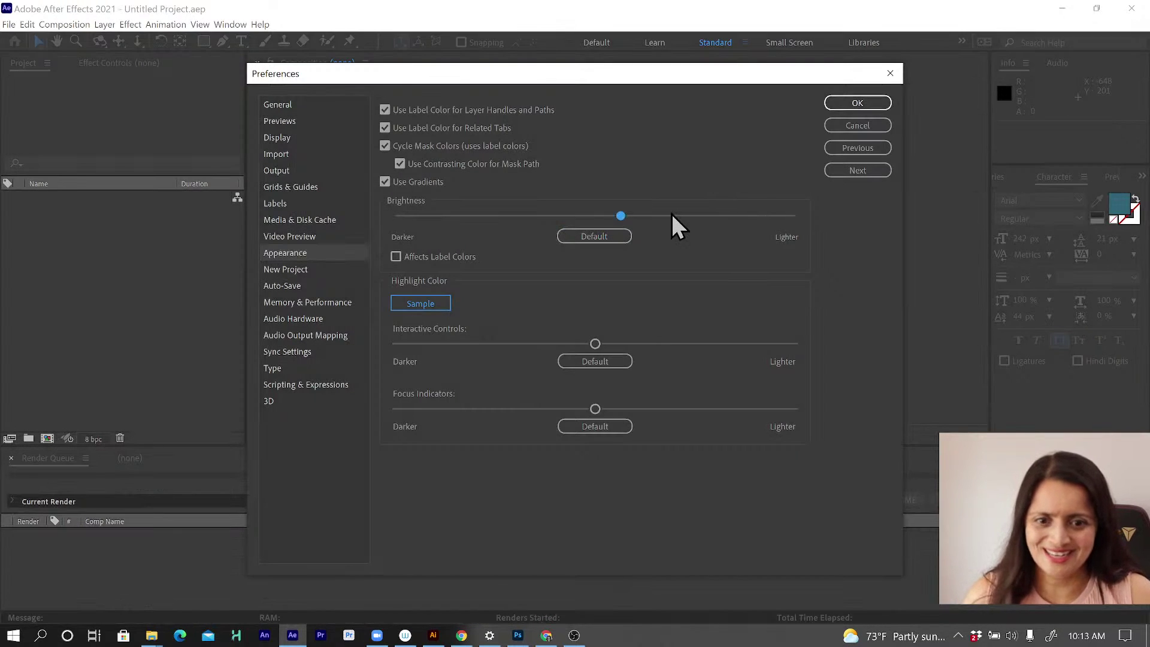
Step: Turn off Create Layers at Composition Start Time in the General preferences and apply the preference changes
left_click(315, 103)
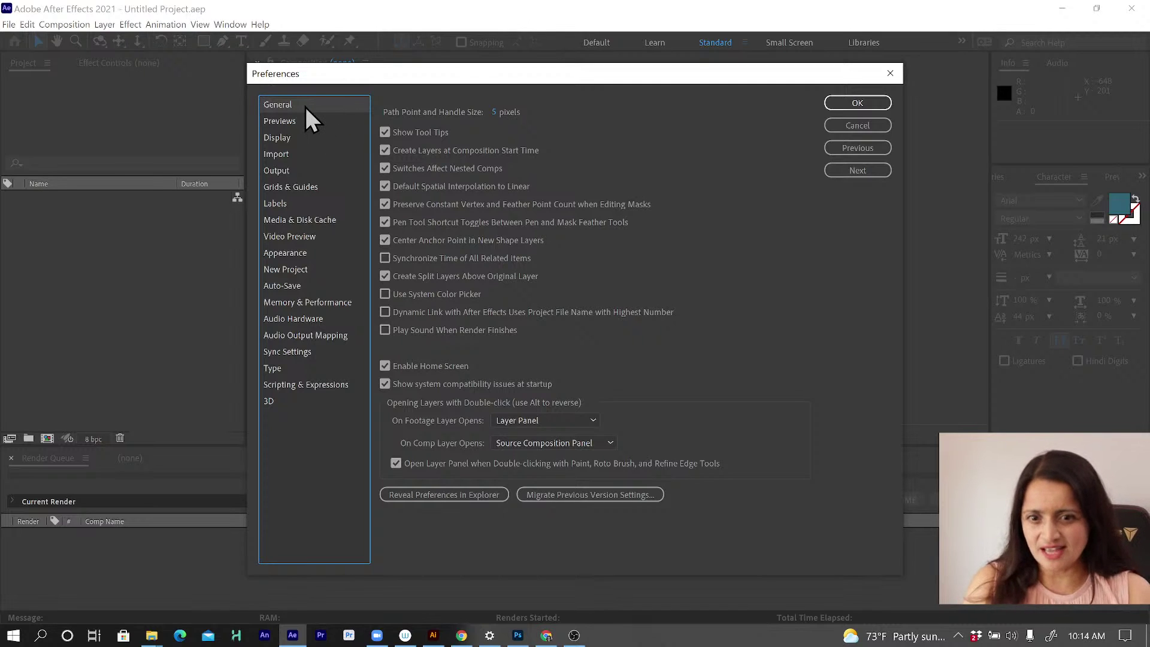
left_click(411, 153)
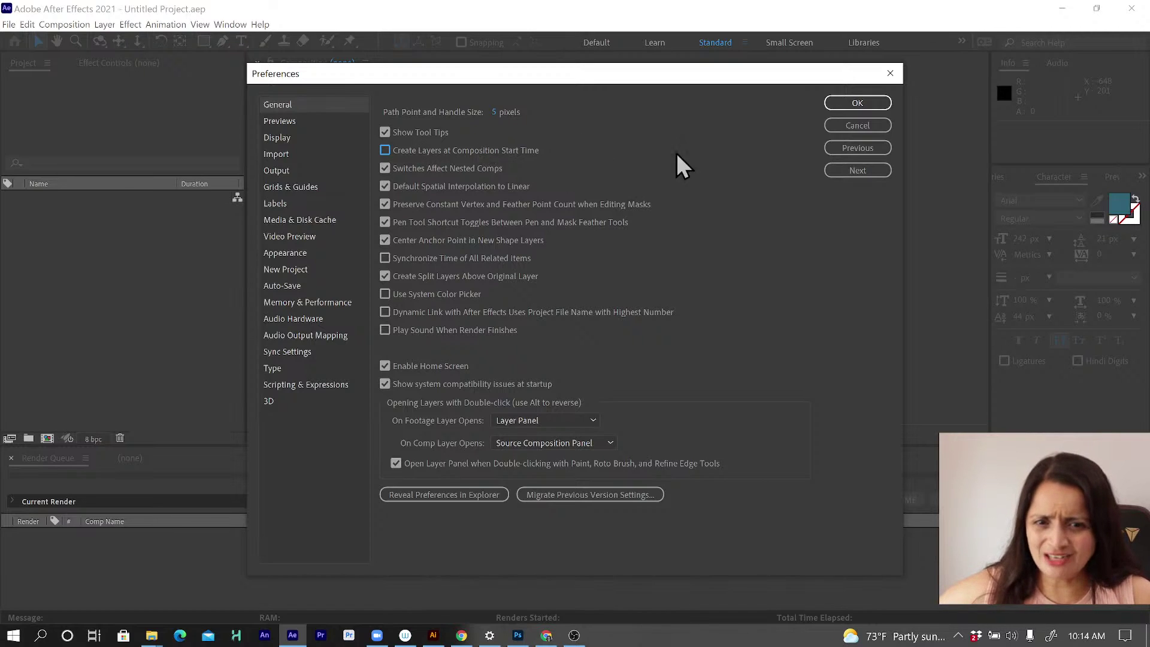
left_click(855, 104)
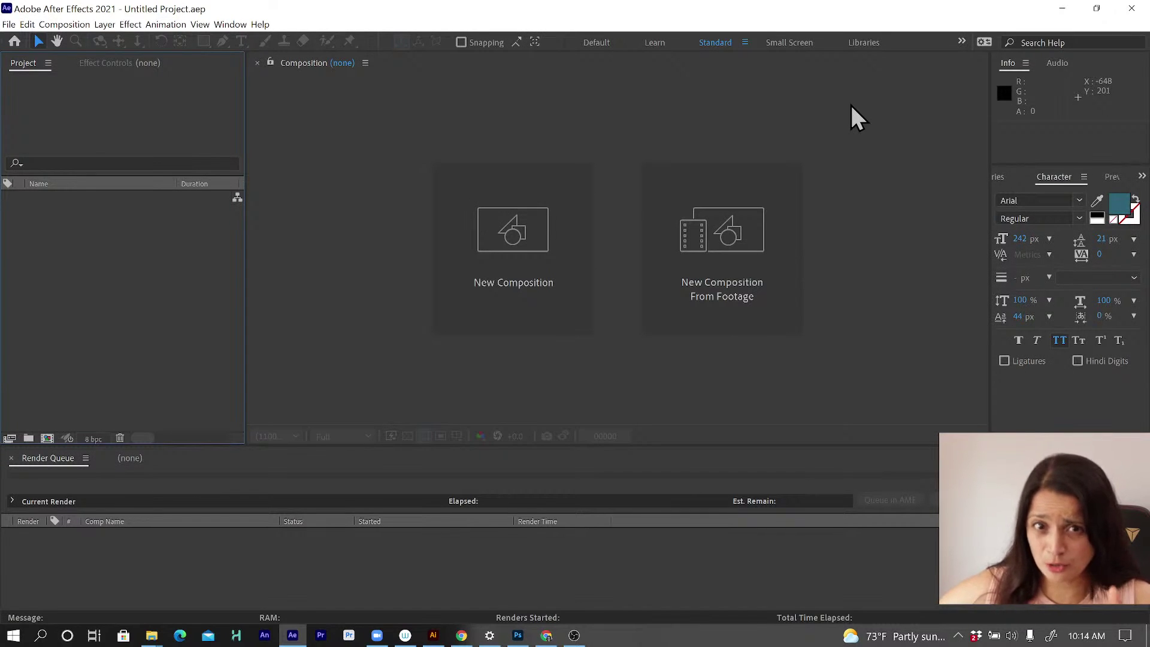
Step: In the project settings, set the time display to Frames with a timecode default base of 24
left_click(9, 25)
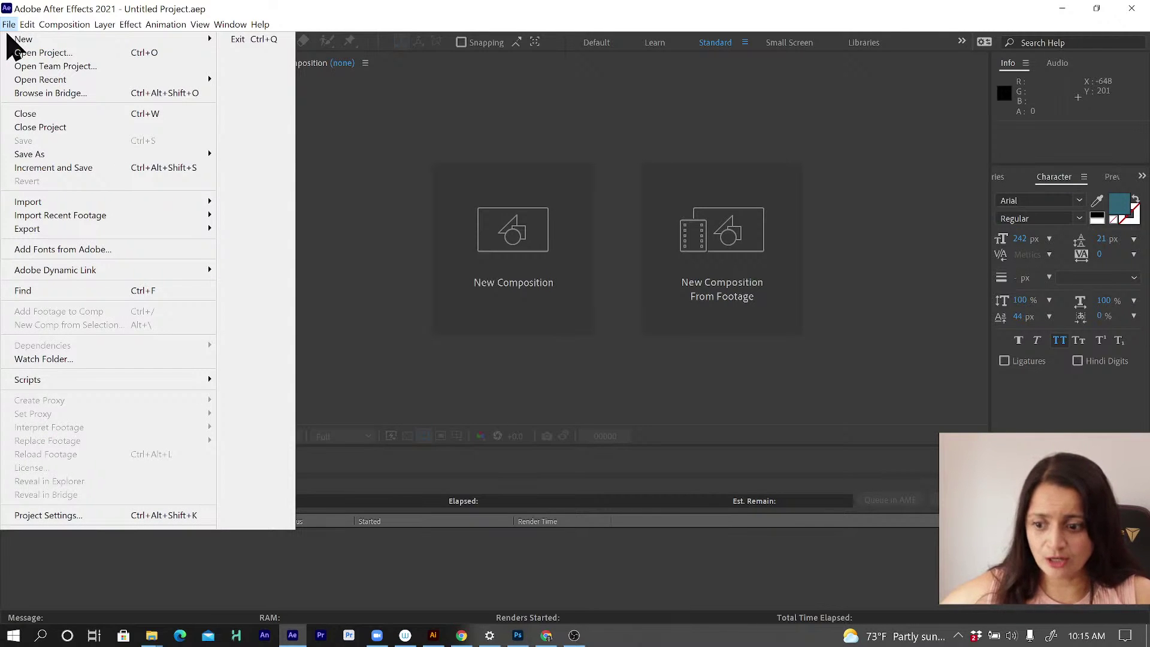
left_click(107, 517)
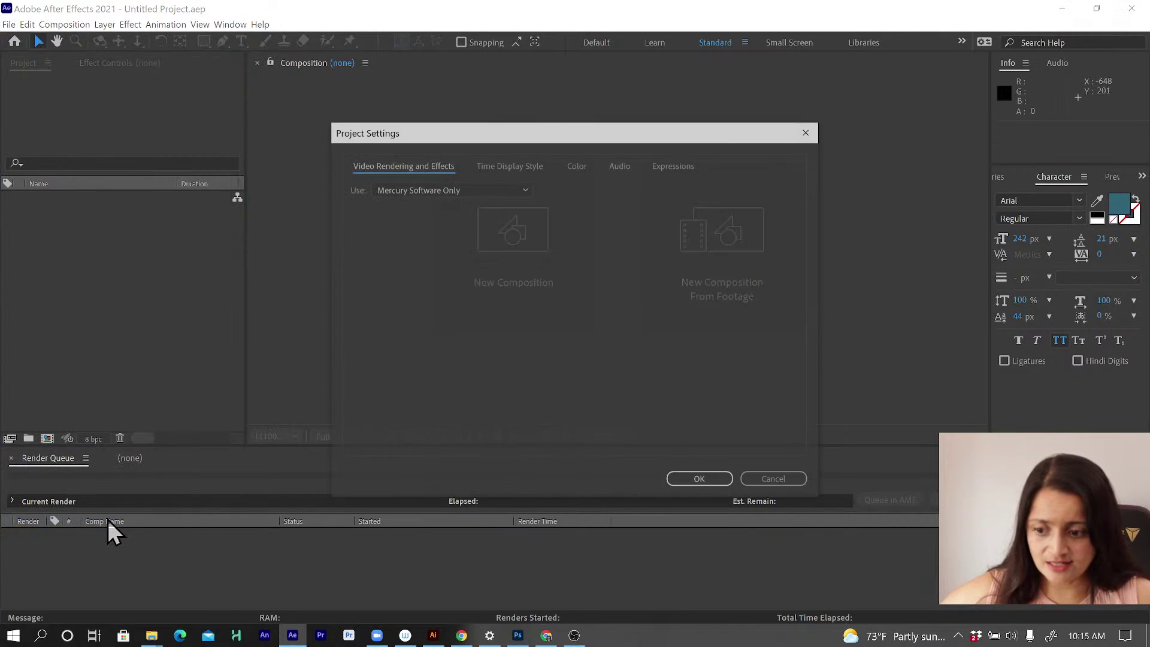
left_click(522, 164)
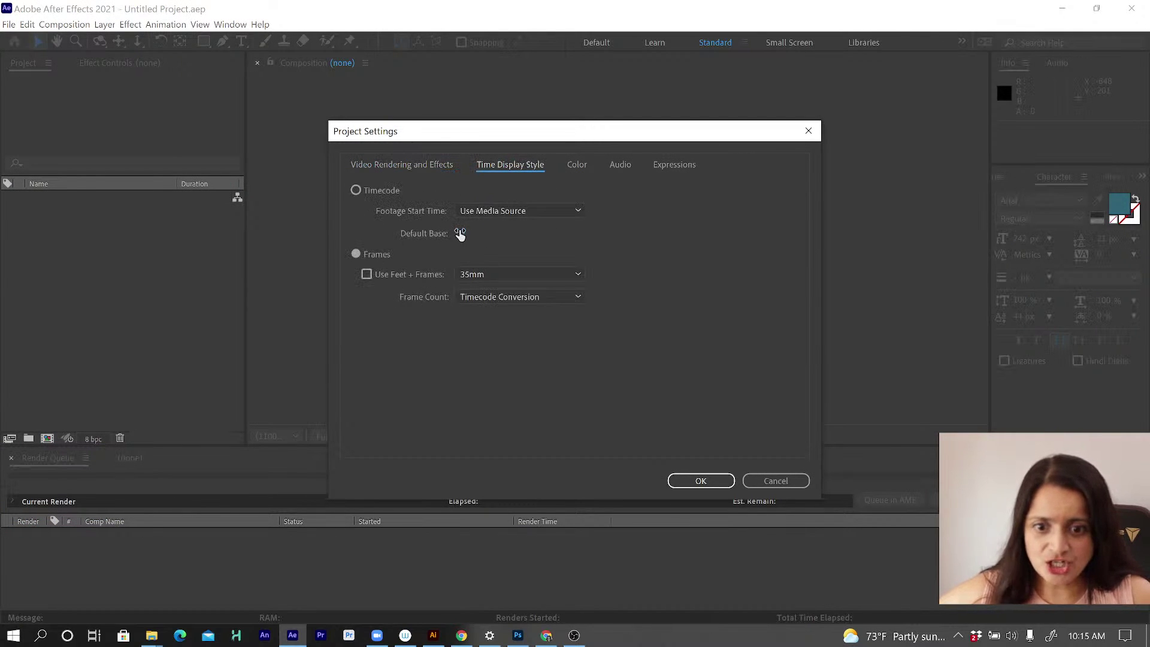
type("24")
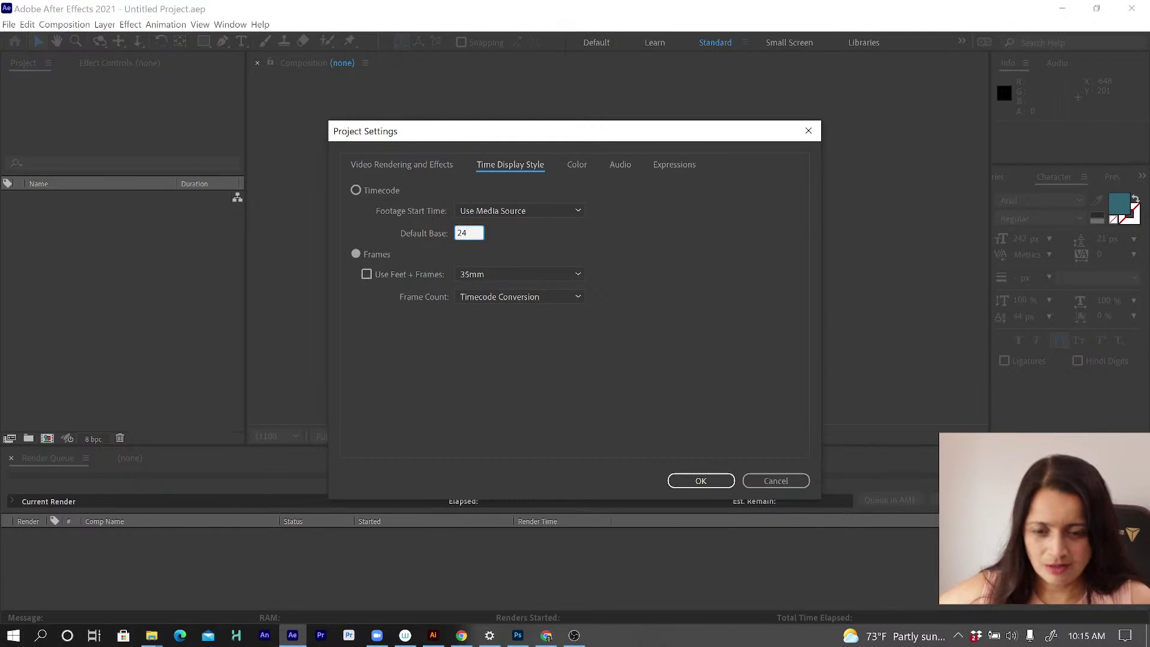
left_click(378, 255)
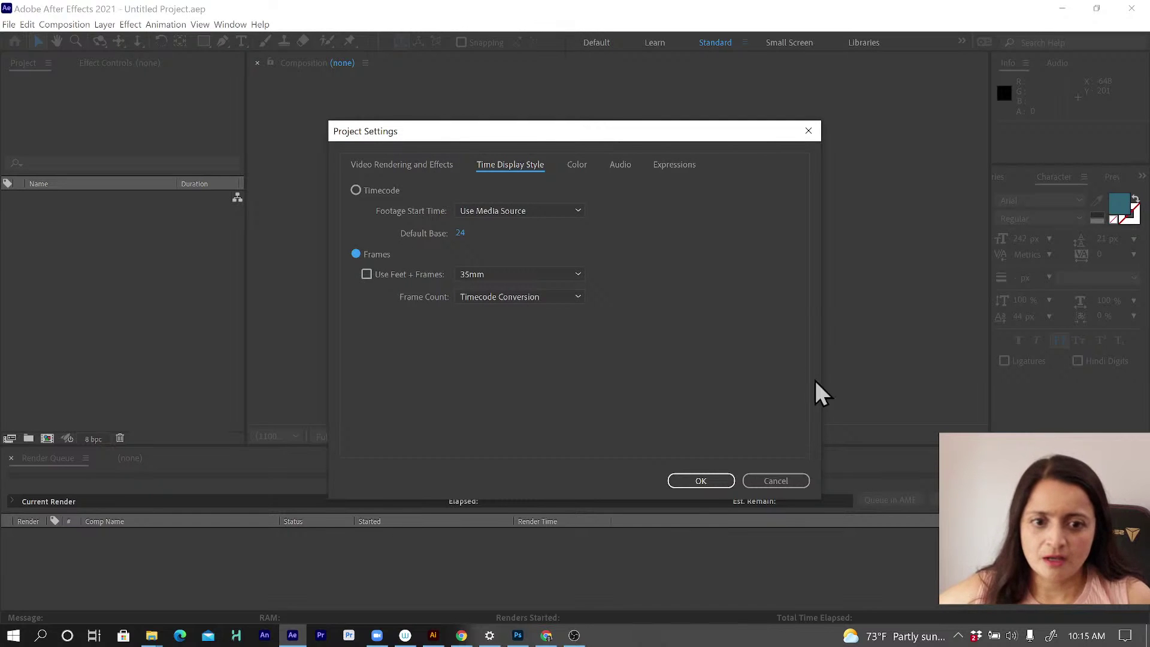
left_click(710, 480)
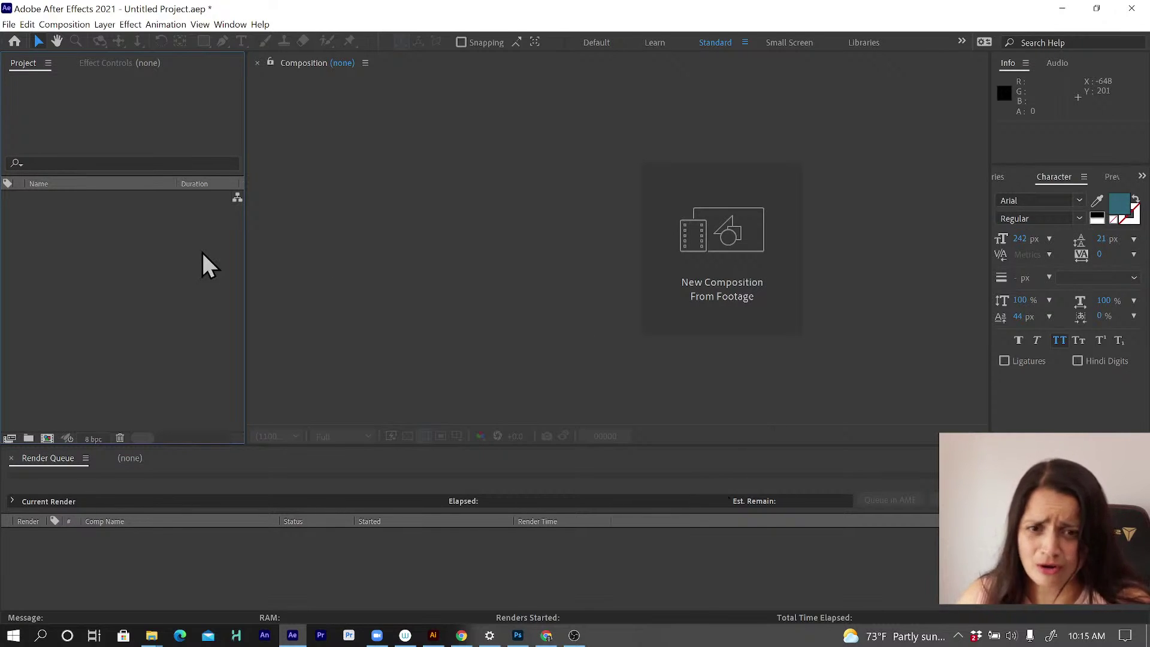
Step: In the Save As dialog, create a folder named YT-sequence inside 53-AEbasics-sequencing and open it as the save location
left_click(9, 24)
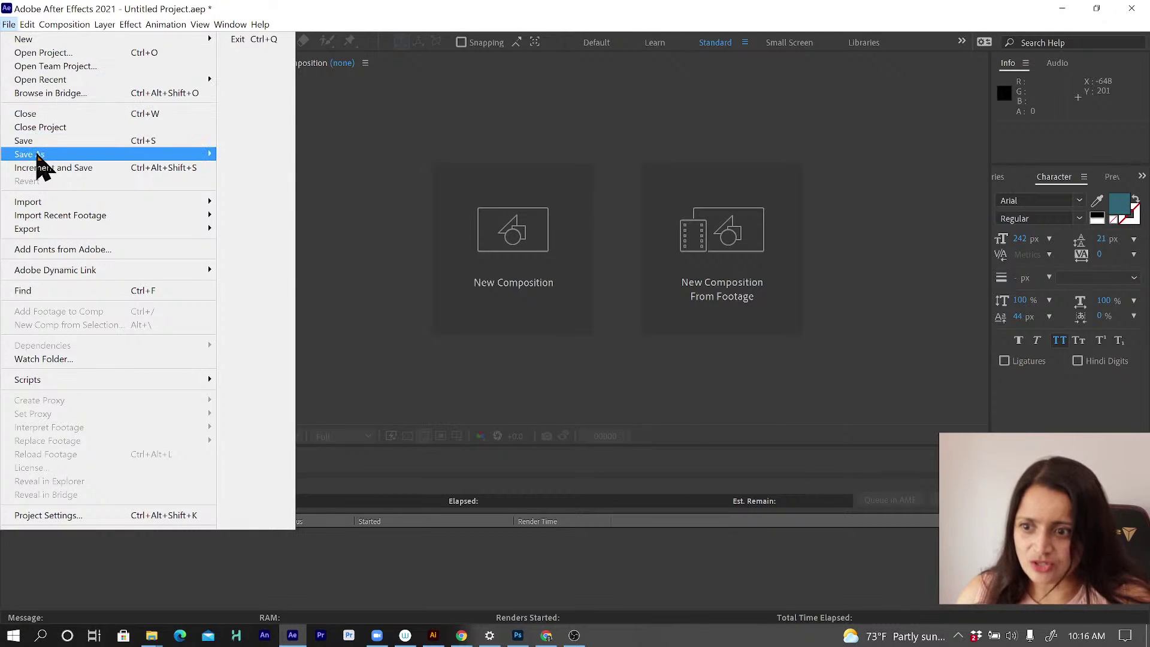
mouse_move(200, 156)
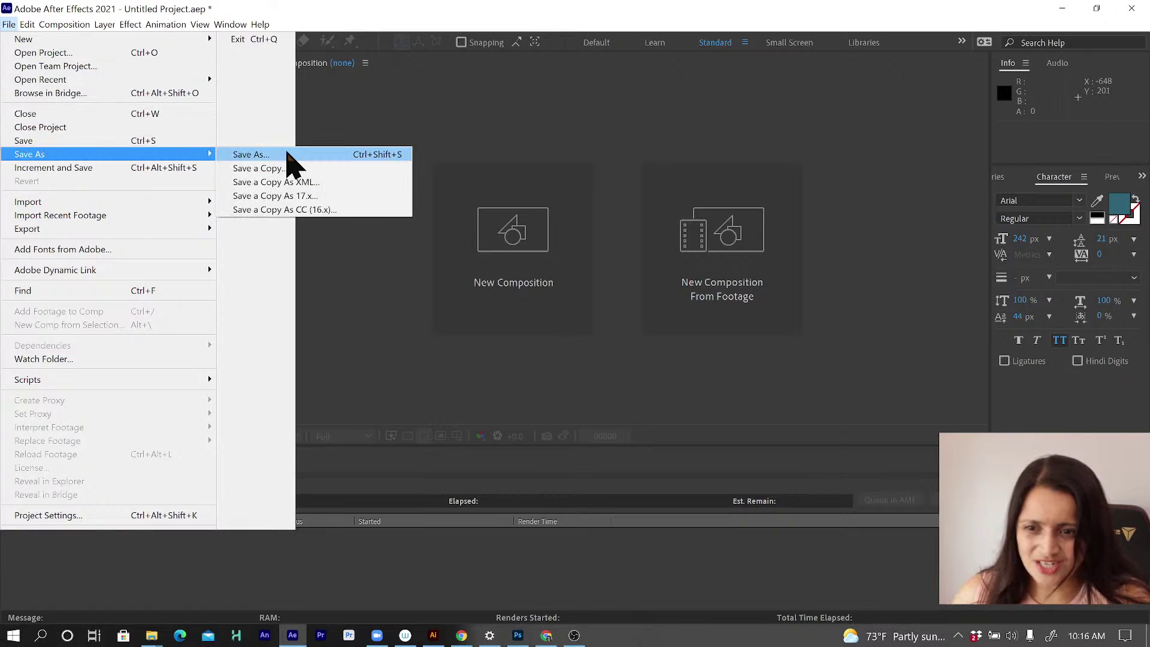
left_click(287, 155)
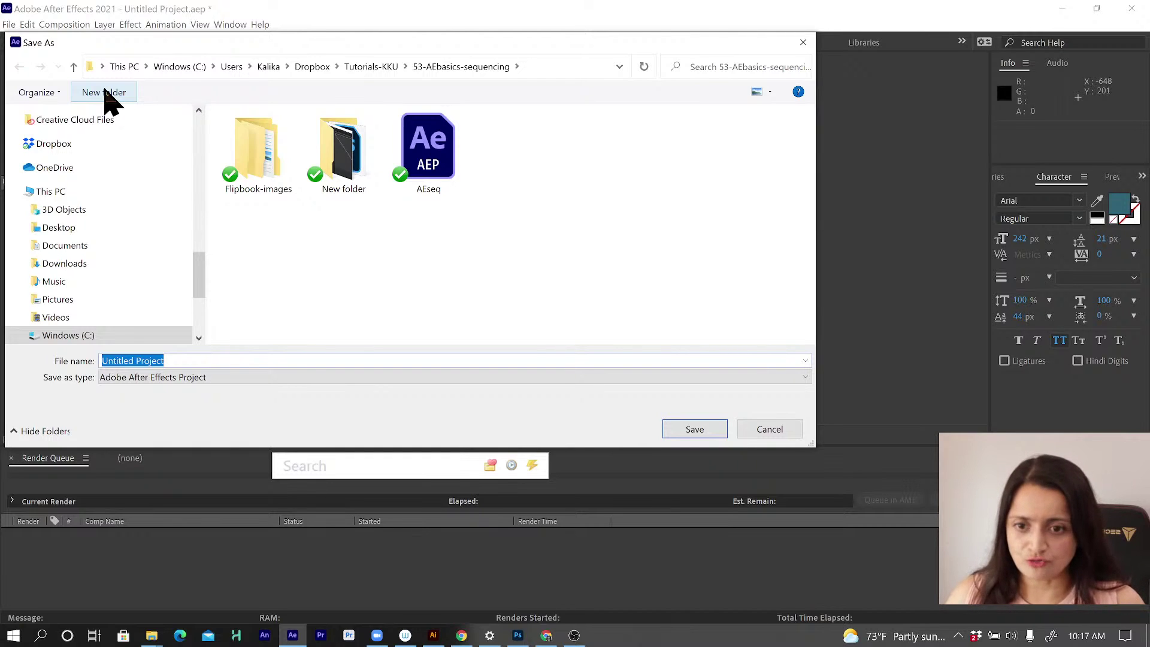
left_click(105, 91)
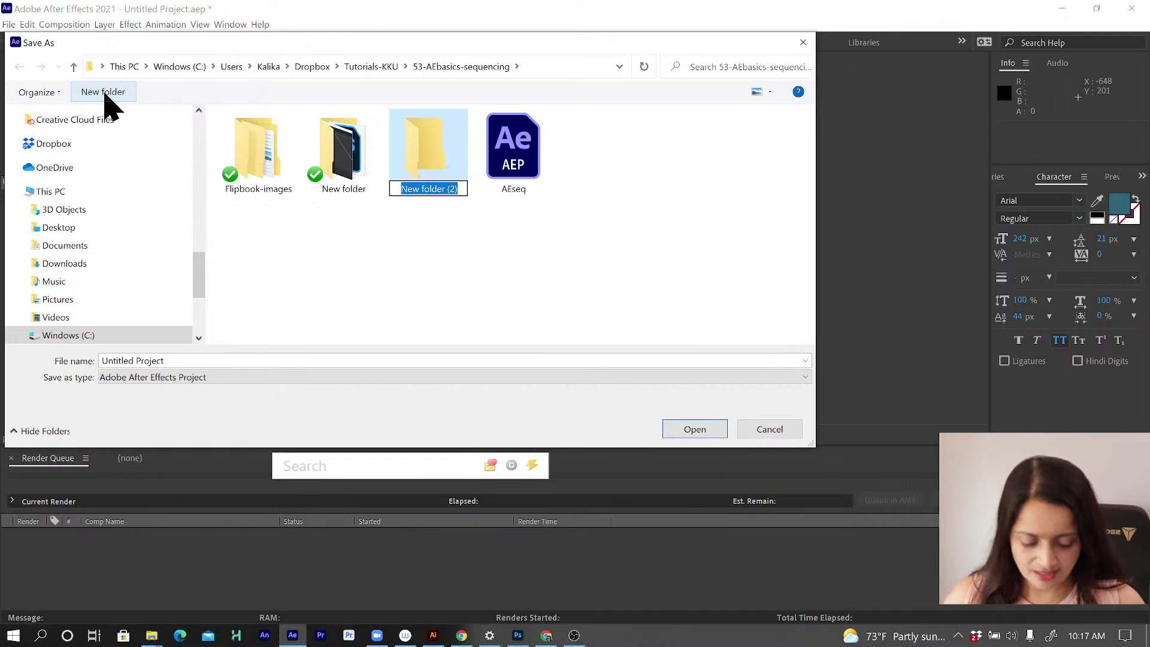
type("YT-se")
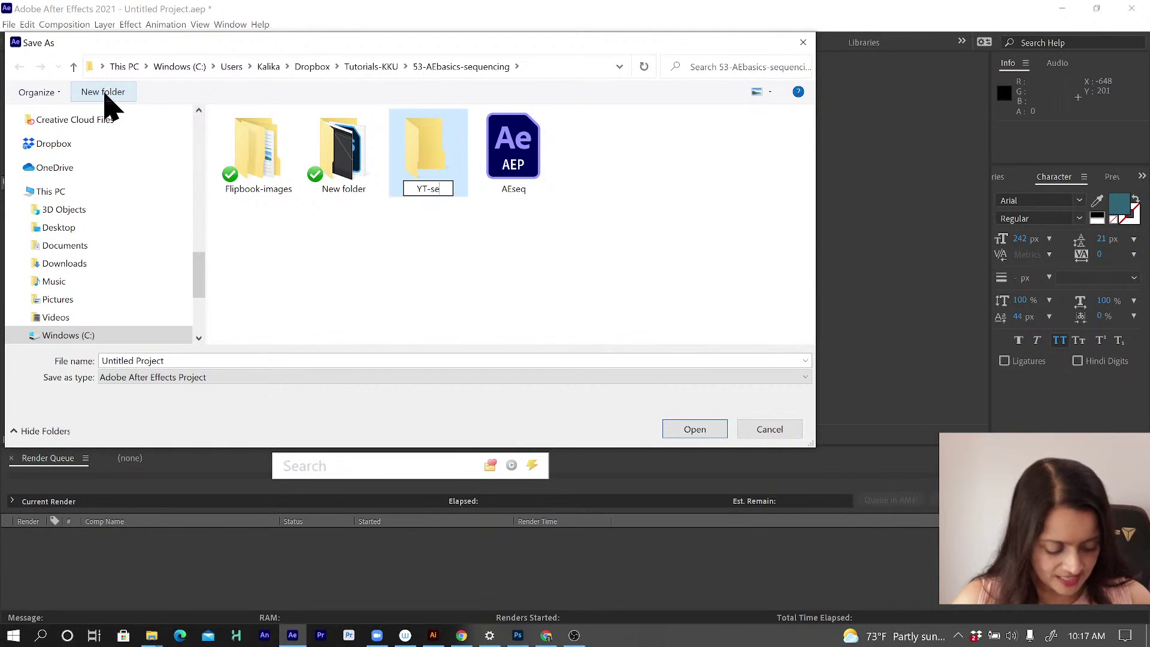
type("quences")
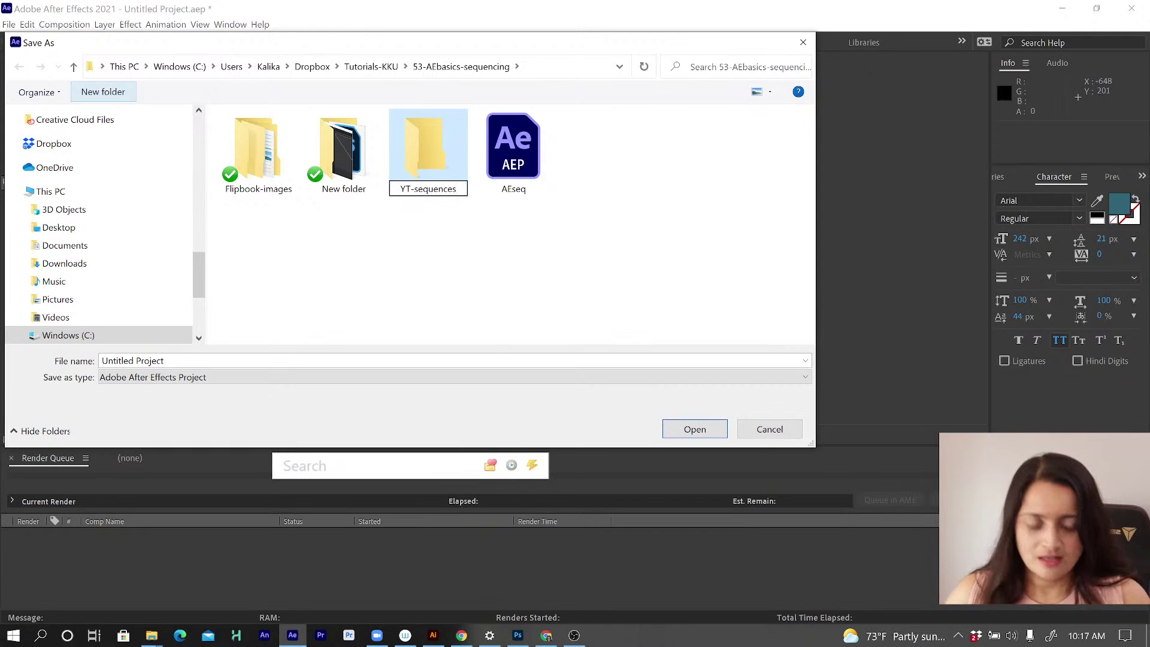
key("BackSpace")
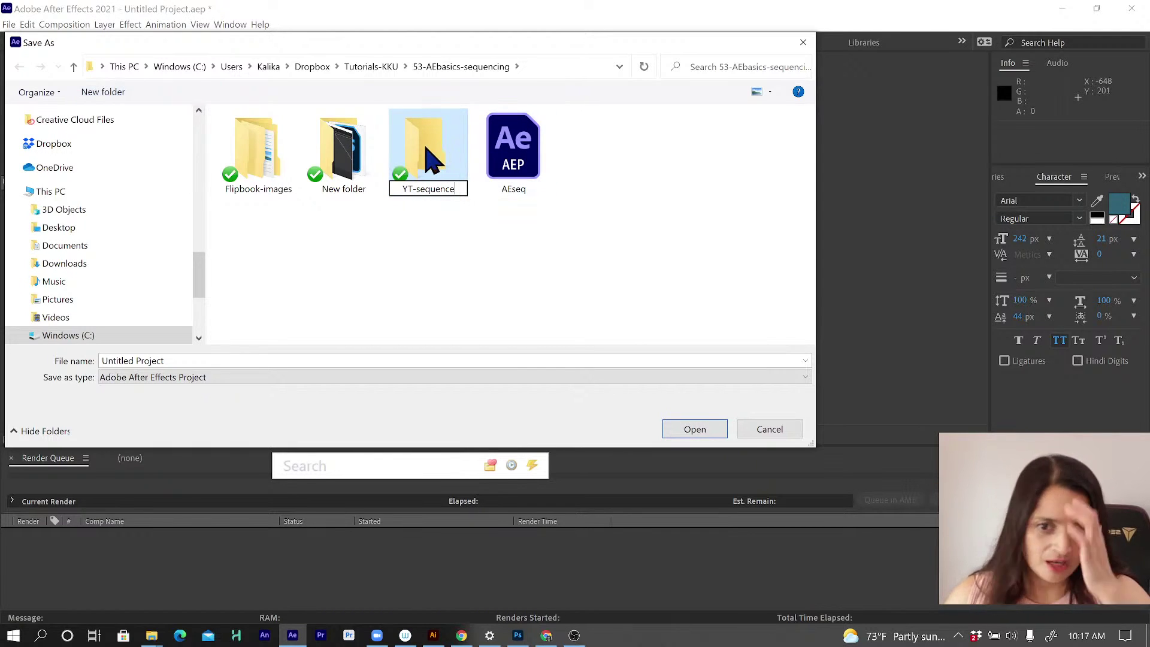
key("Return")
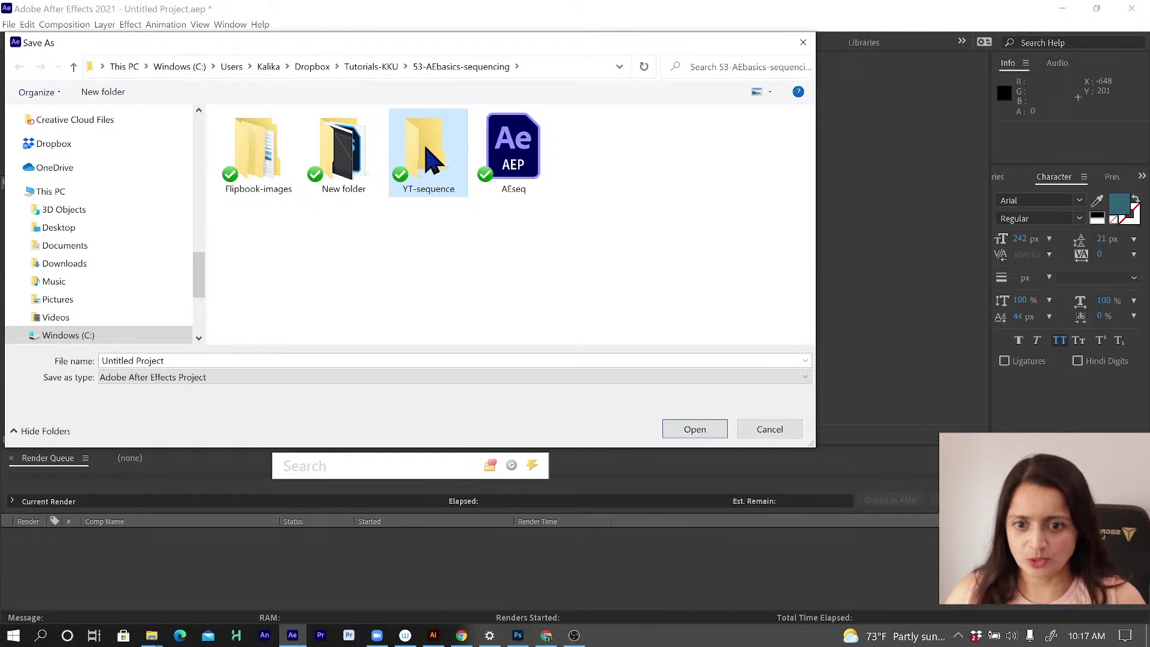
double_click(429, 156)
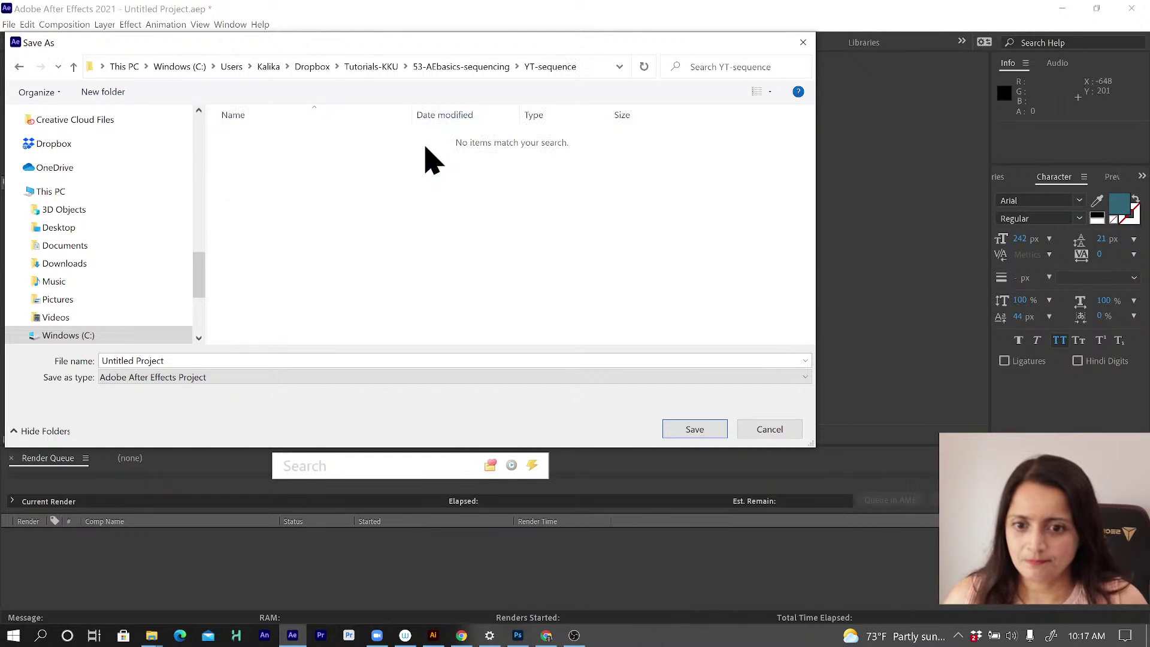
Step: Inside the YT-sequence folder, create three folders named AE projects, assets and exports
left_click(105, 95)
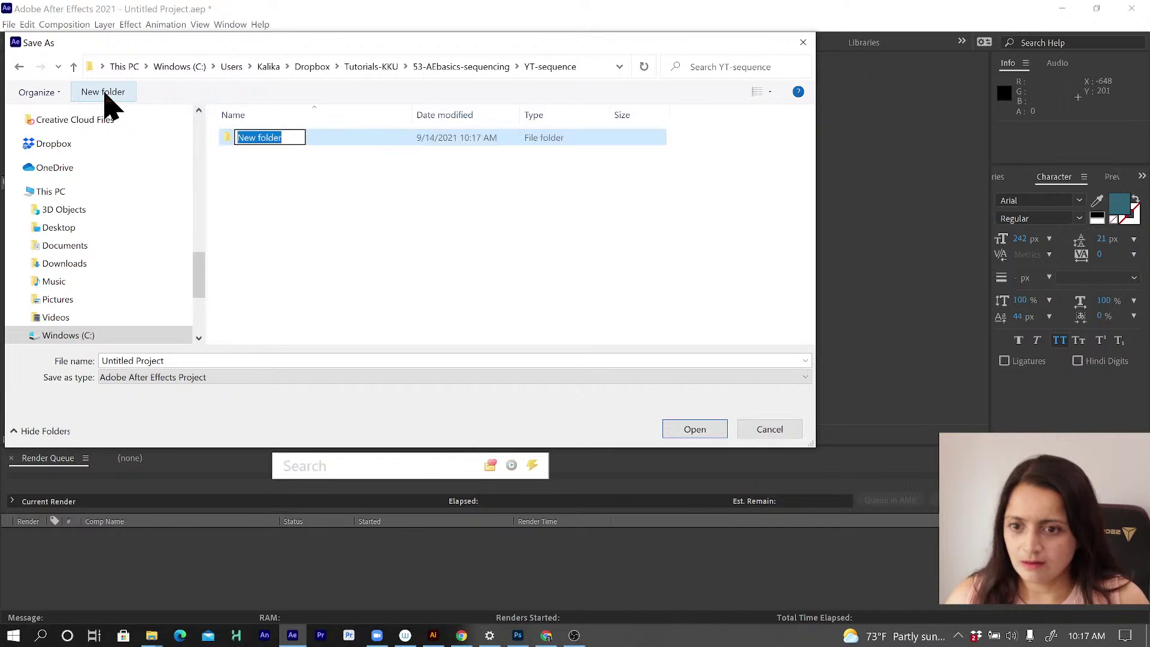
type("AE projects")
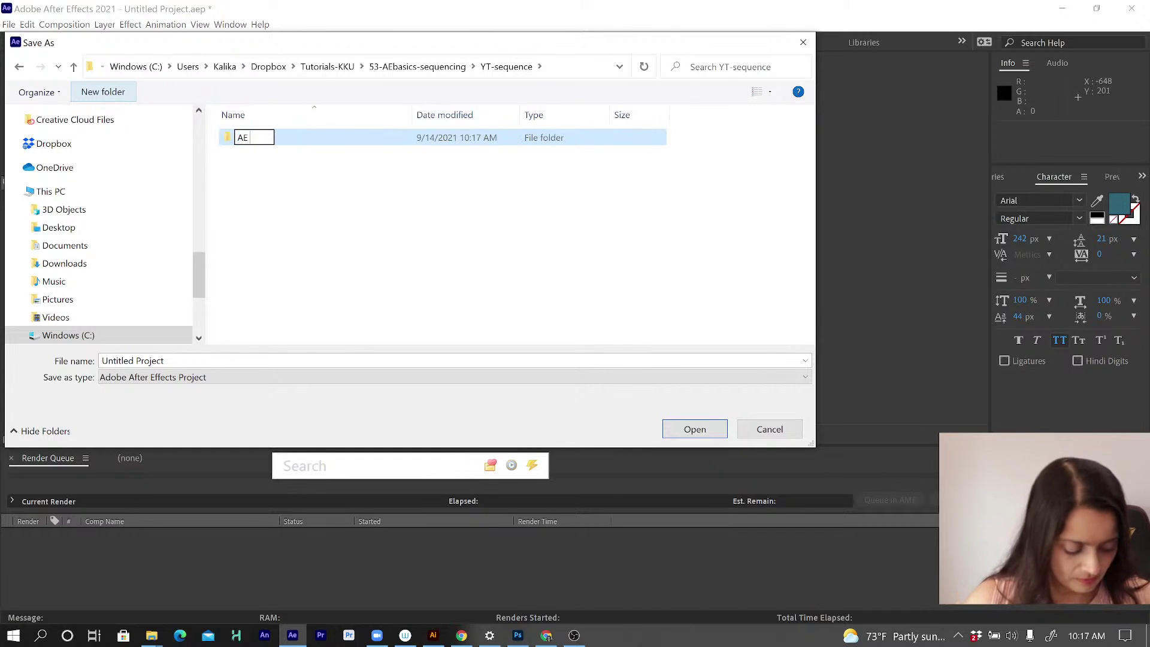
left_click(106, 95)
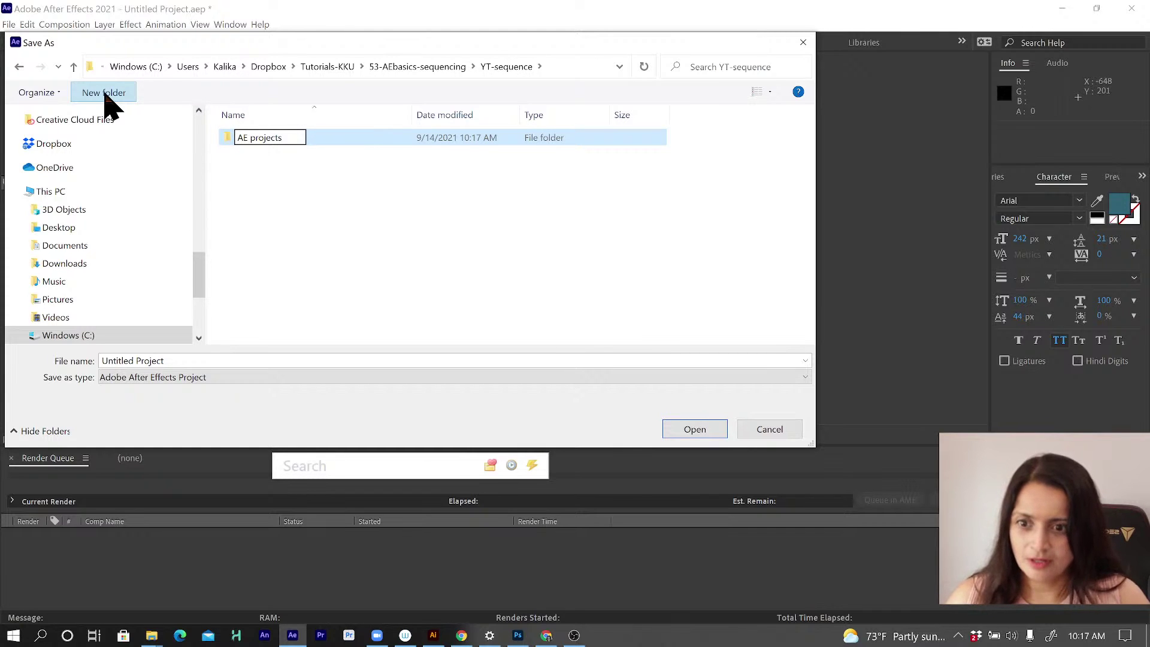
left_click(106, 95)
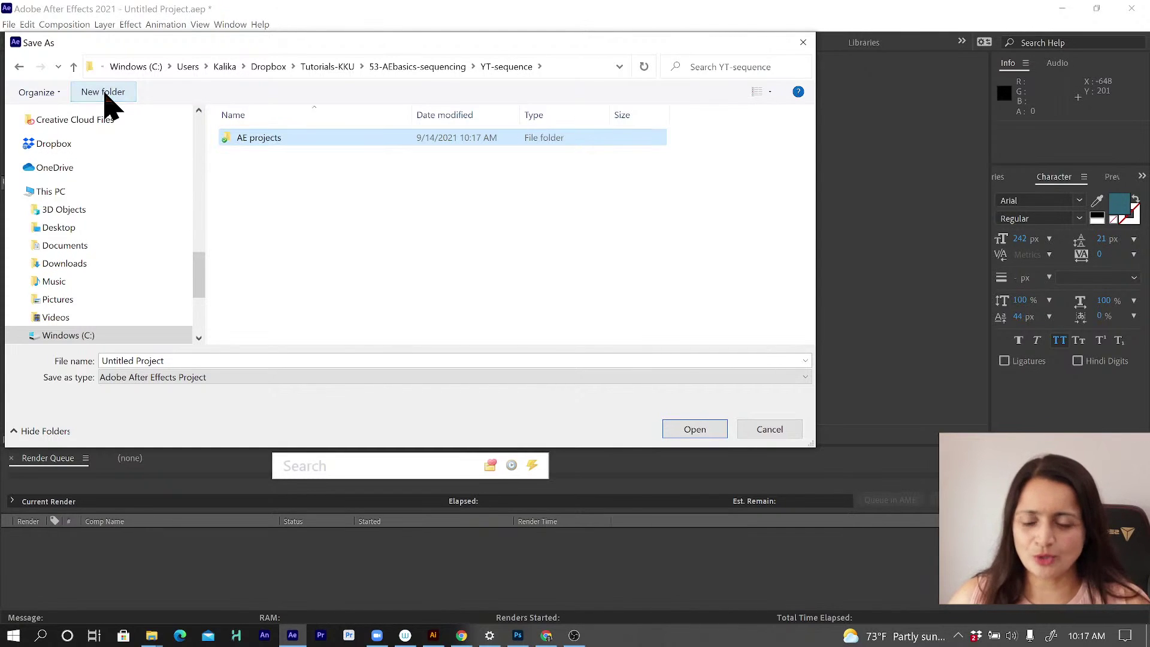
left_click(105, 95)
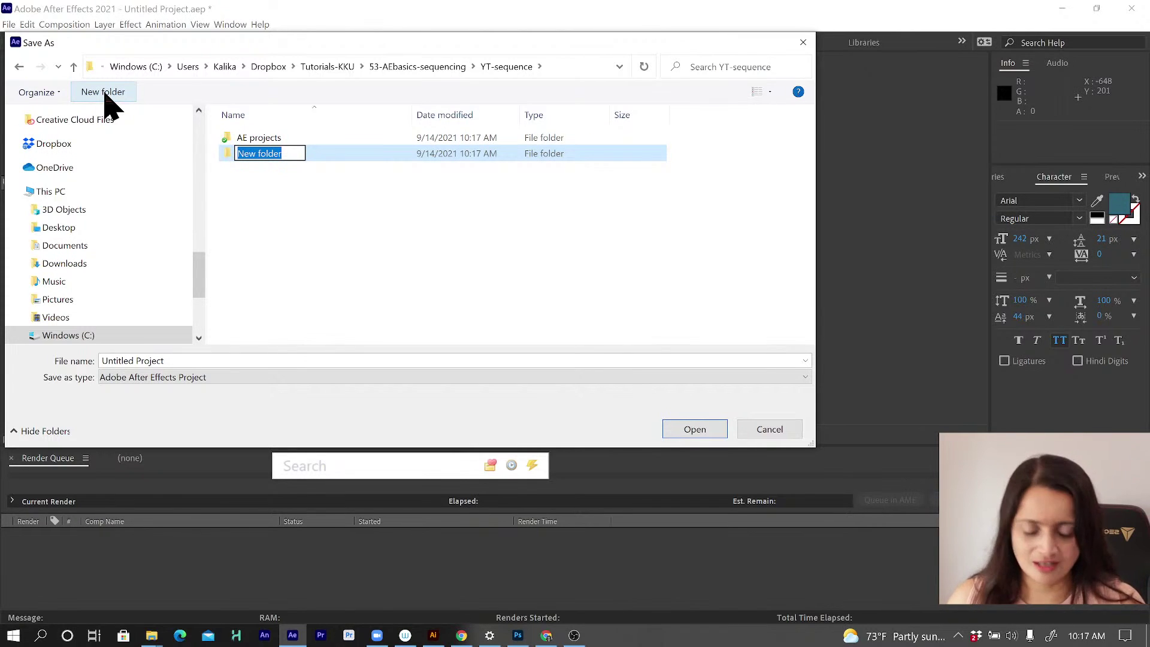
type("assets")
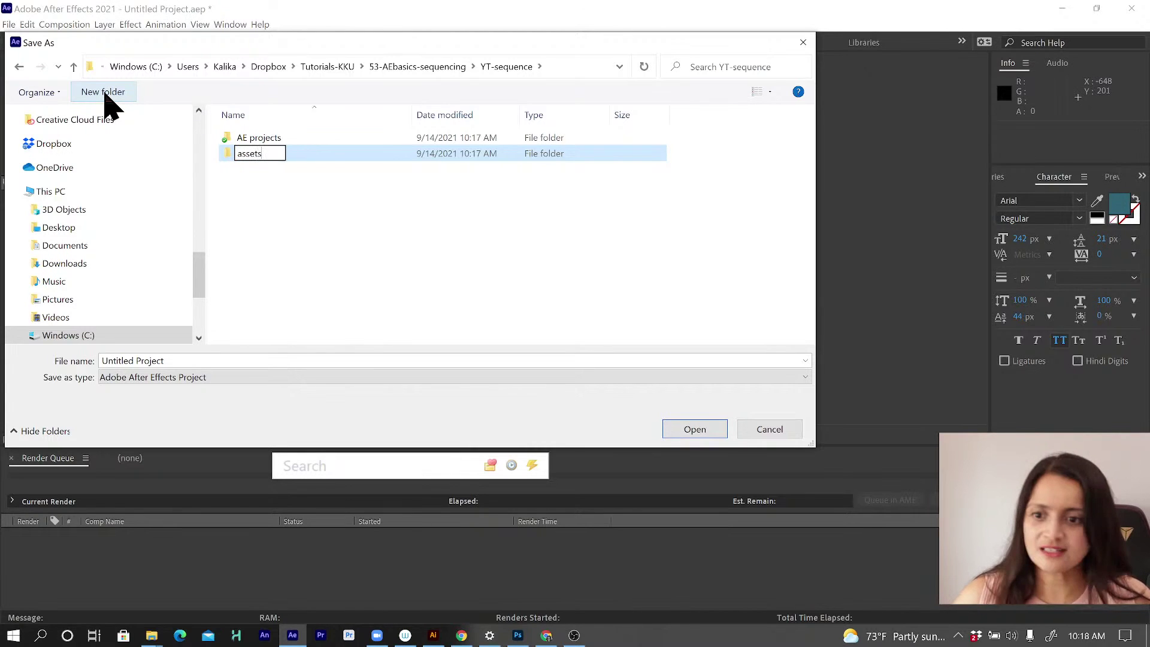
left_click(106, 93)
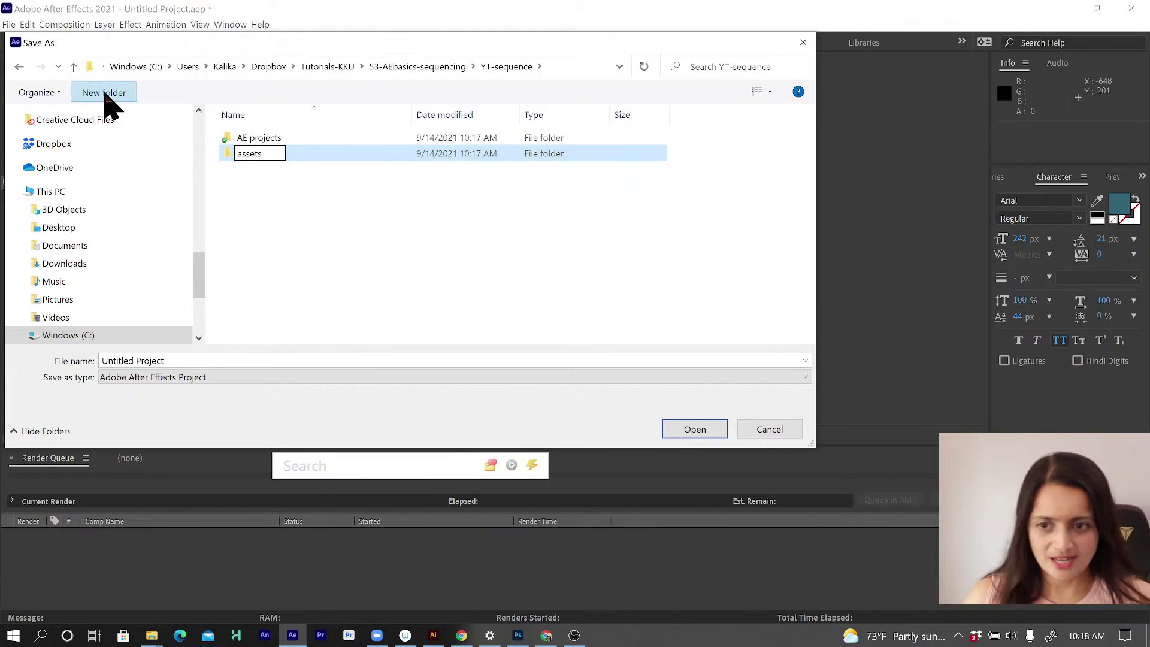
left_click(103, 92)
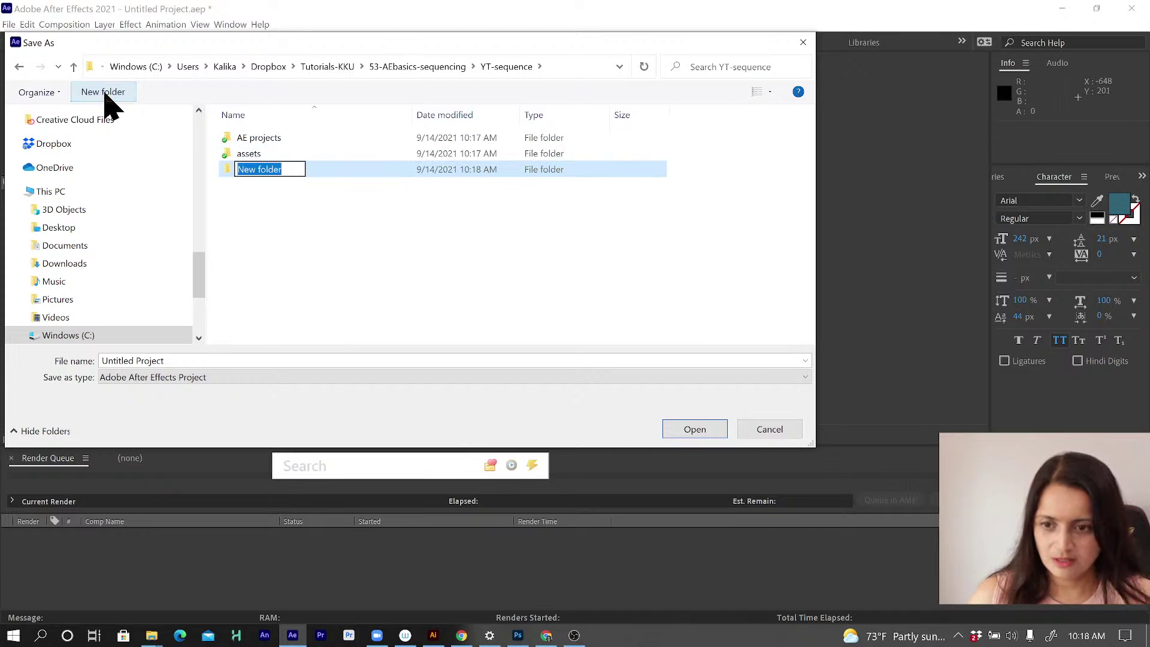
type("exports")
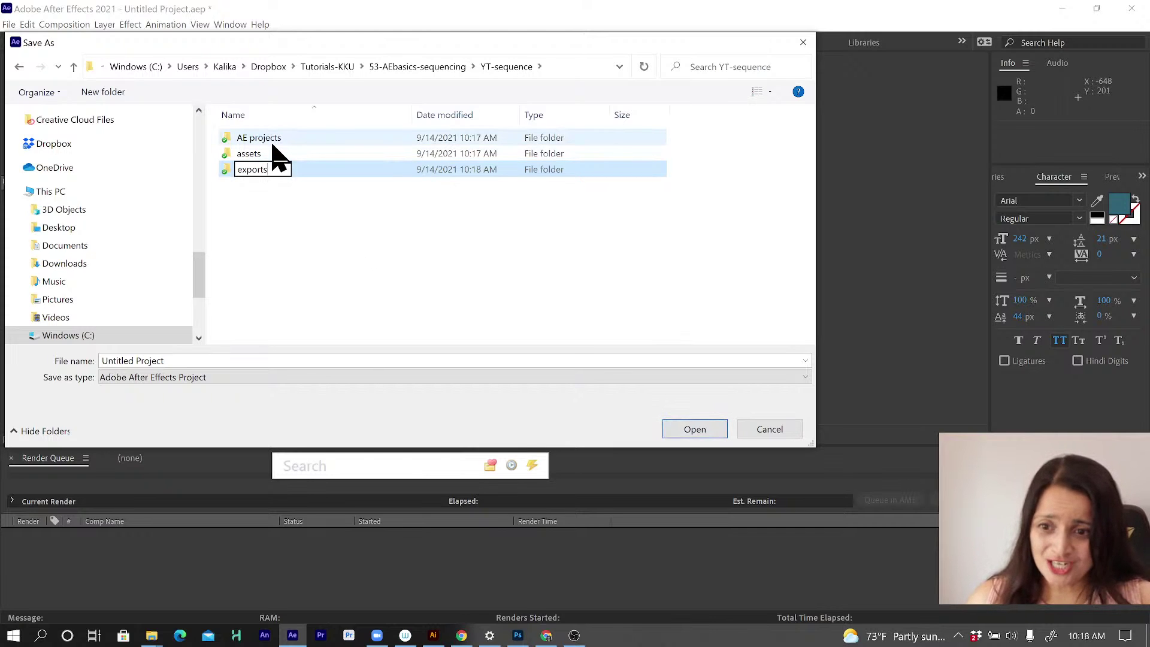
Step: Save the project in the AE projects folder under the name YT-seq Project
double_click(273, 143)
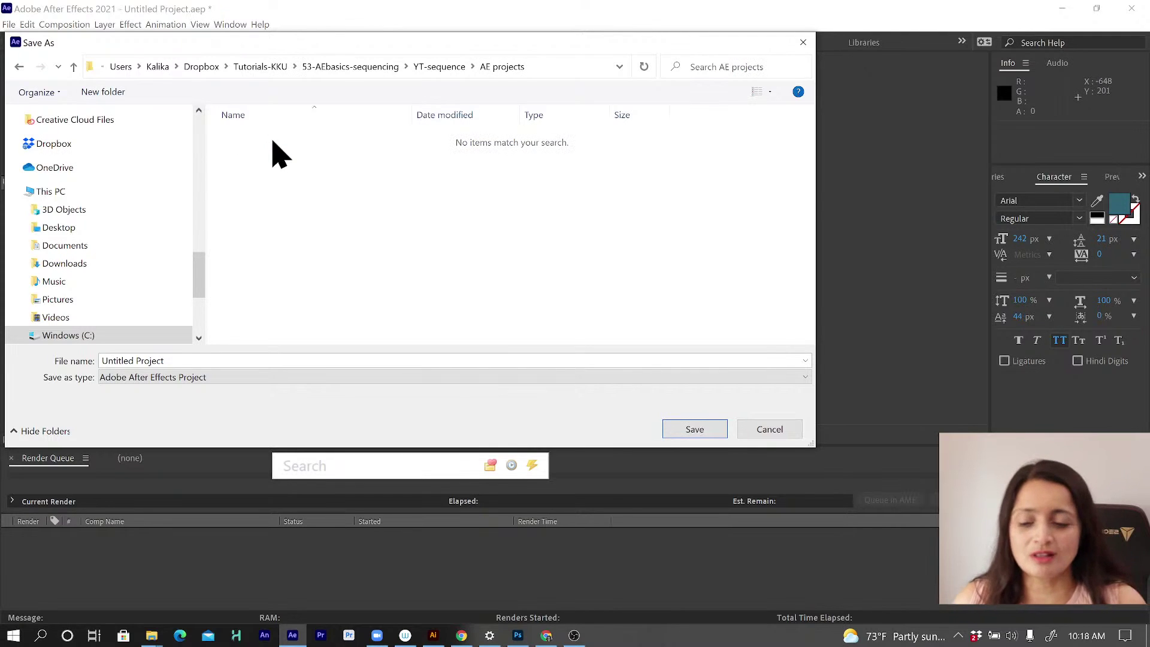
double_click(120, 360)
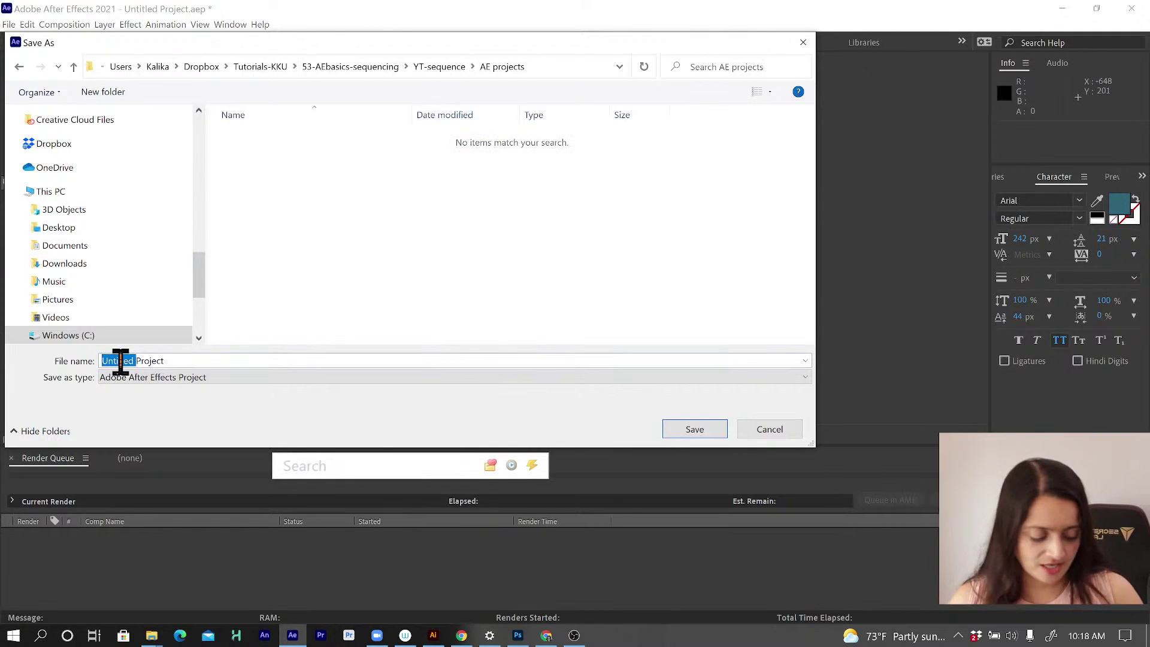
type("YT-seq")
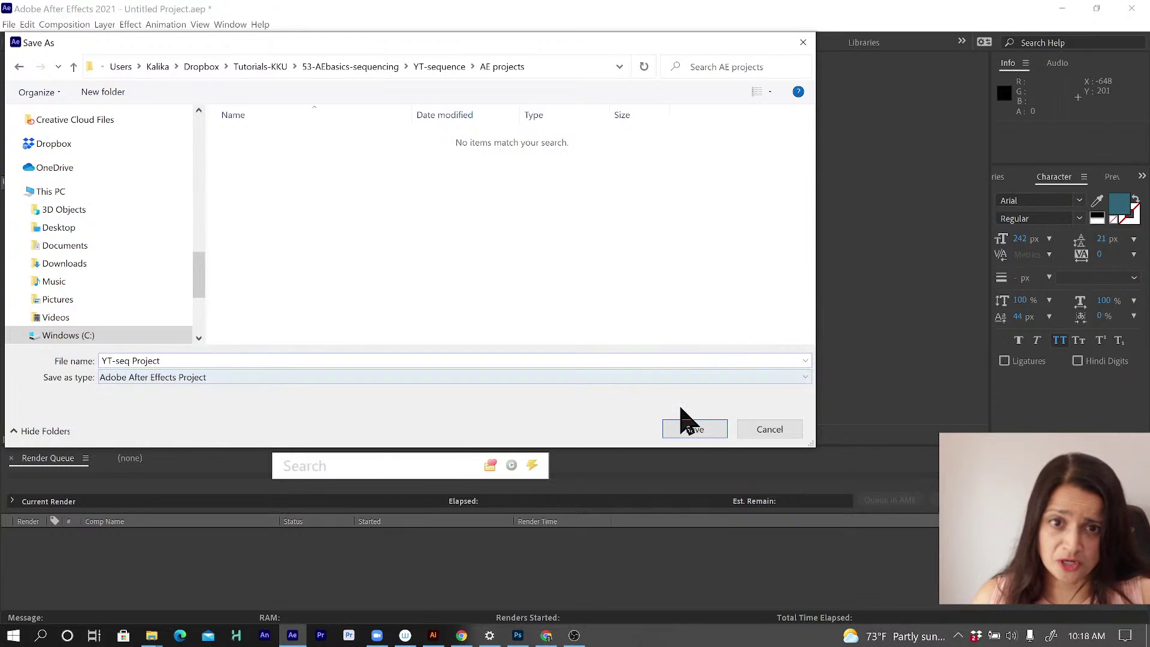
left_click(687, 428)
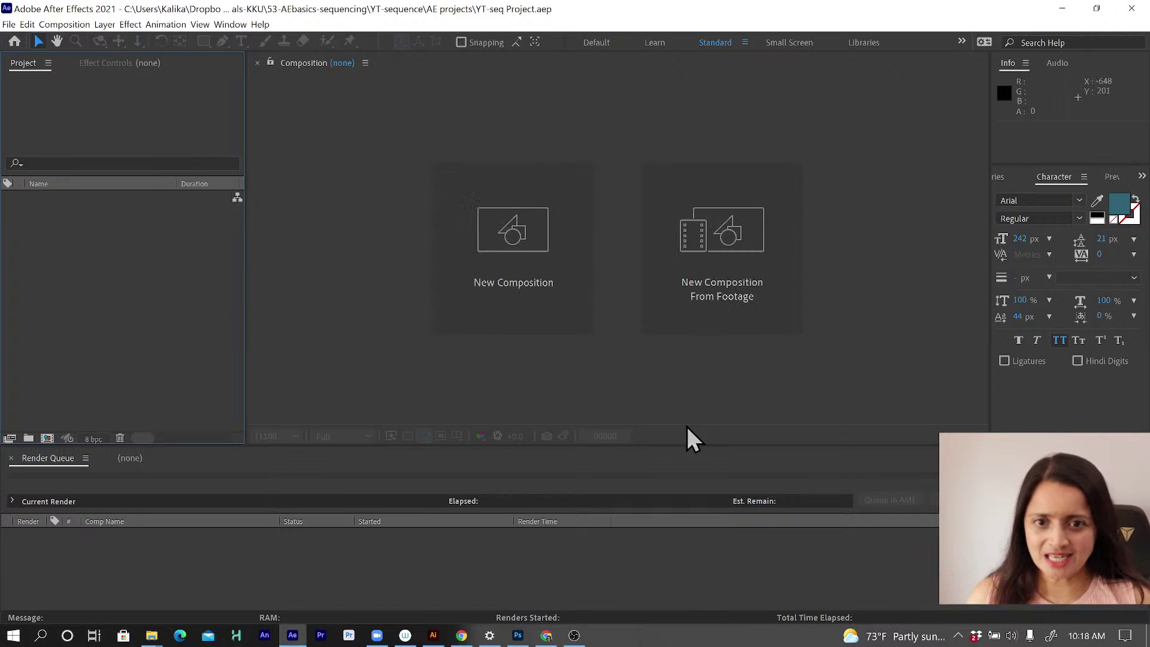
Step: In the Auto-Save preferences, set the auto-save location to Custom Location
left_click(27, 25)
mouse_move(82, 361)
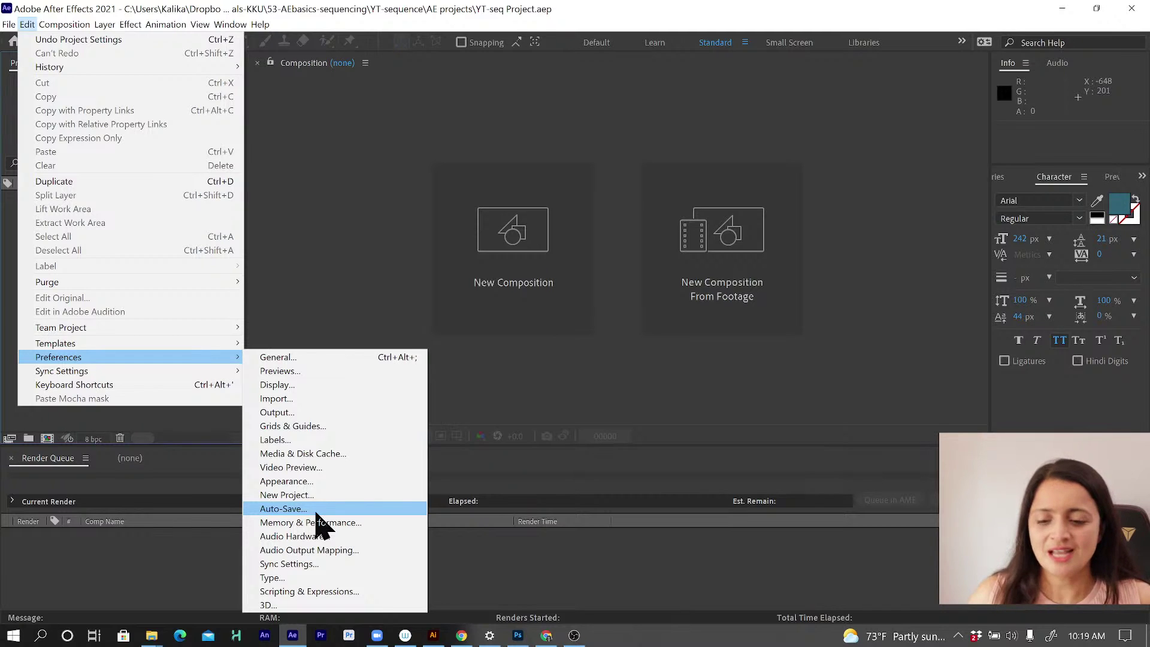
left_click(319, 508)
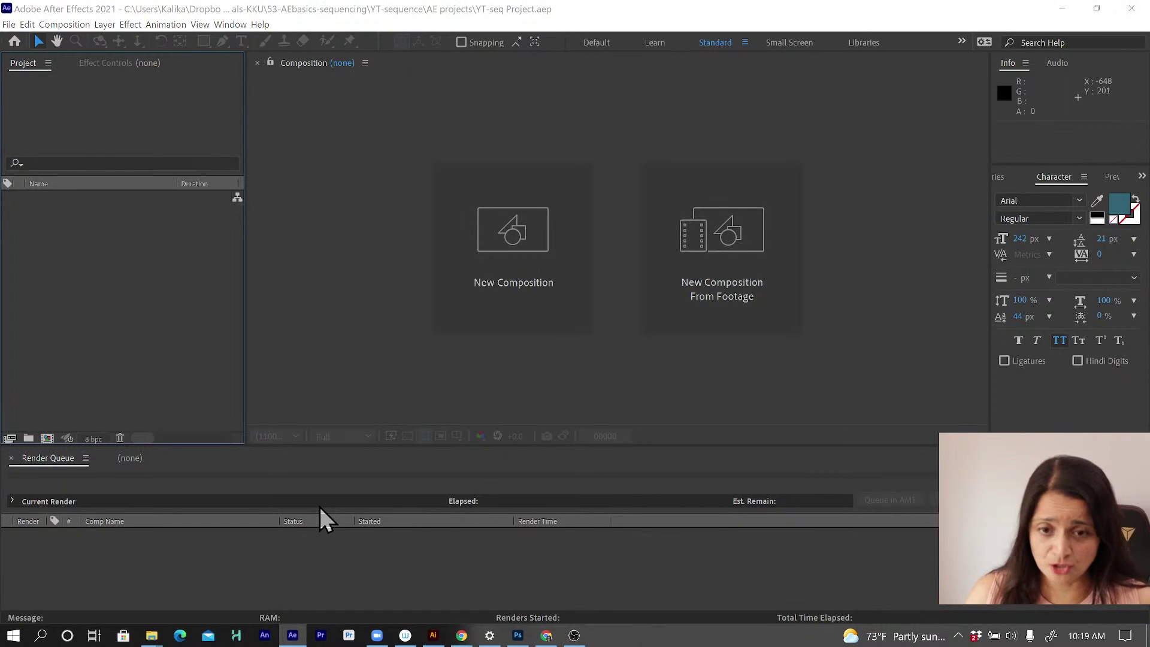
key("ctrl+alt+semicolon")
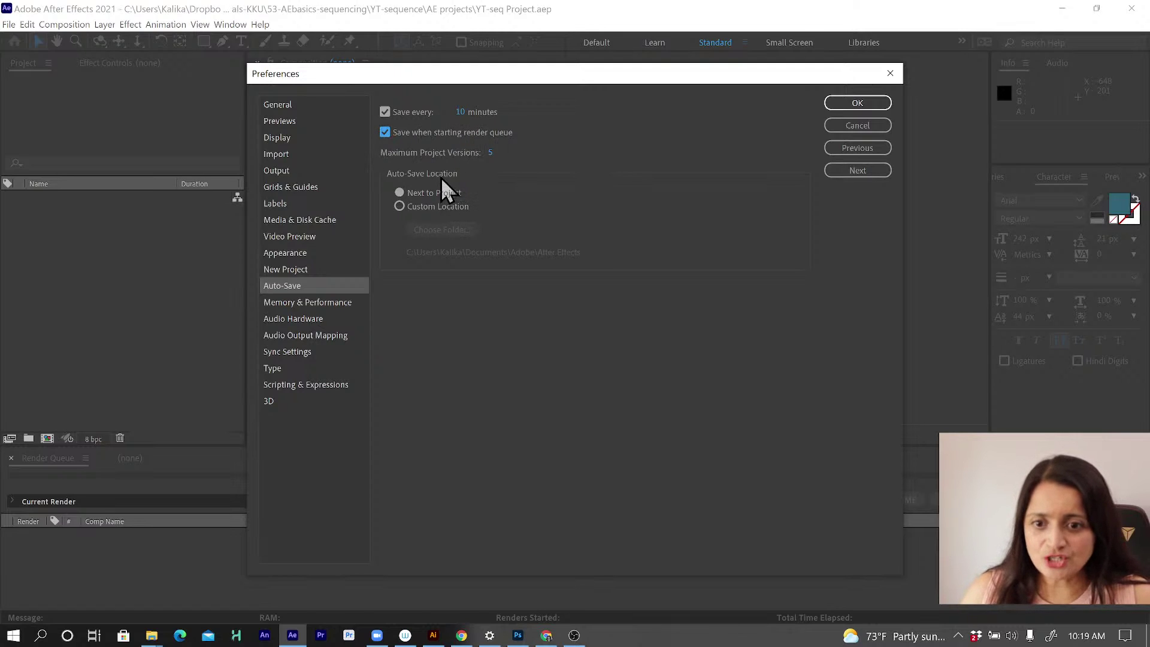
left_click(437, 192)
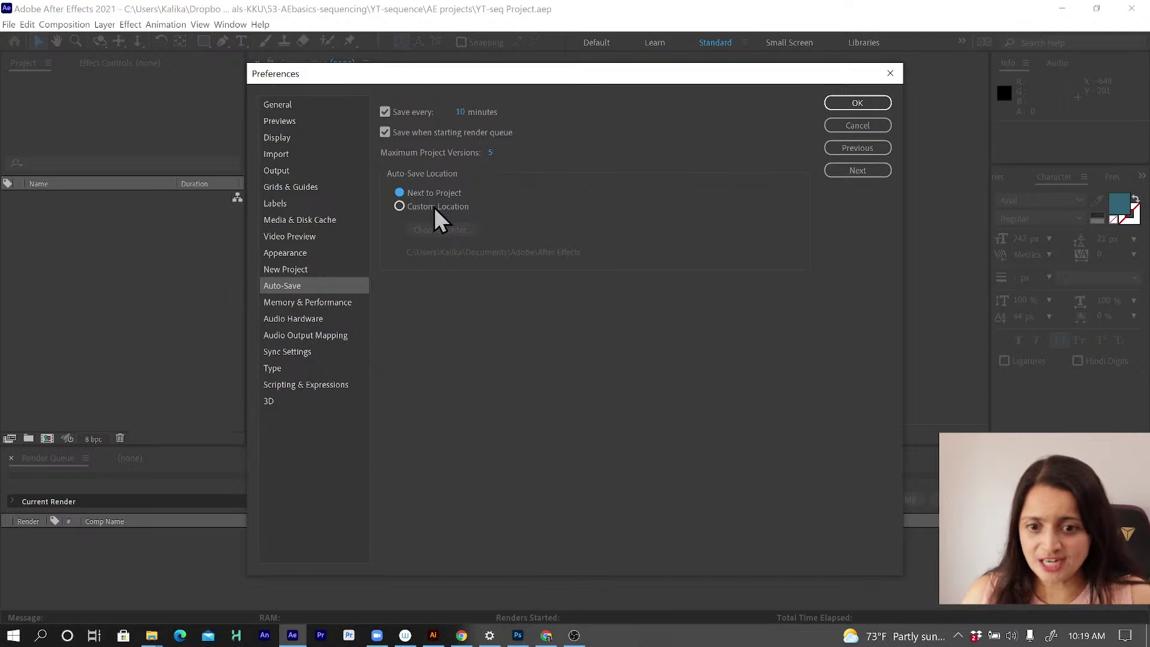
left_click(433, 206)
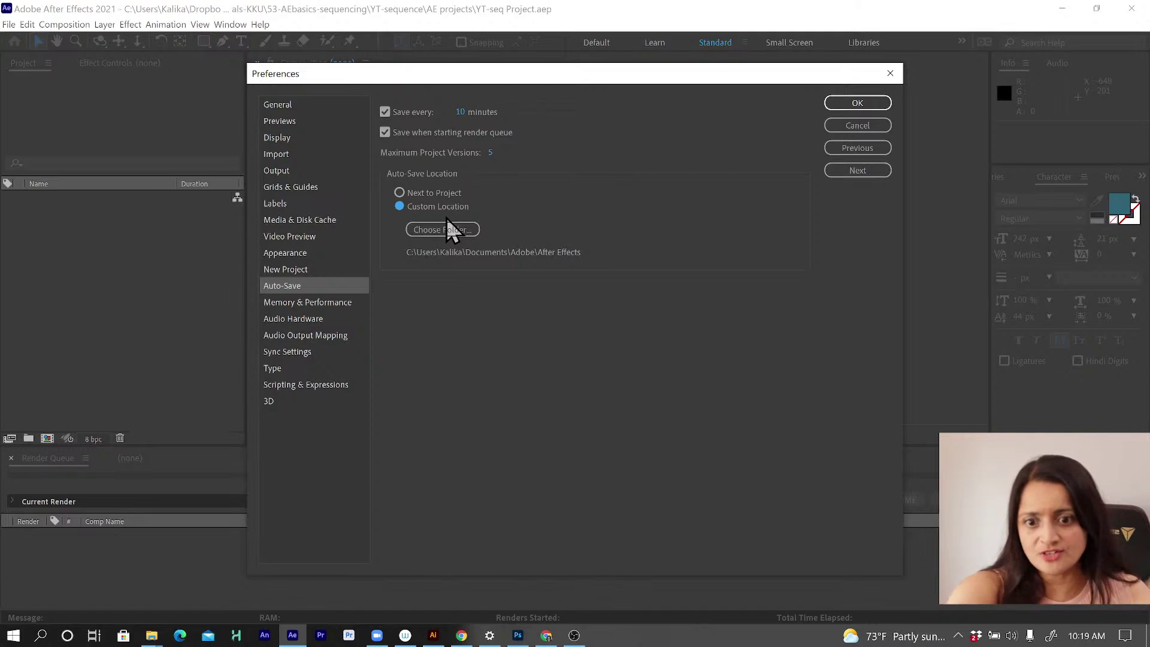
Step: Browse to OtherDrive (D:) as the place for the auto-save folder and sort its contents by name
left_click(450, 228)
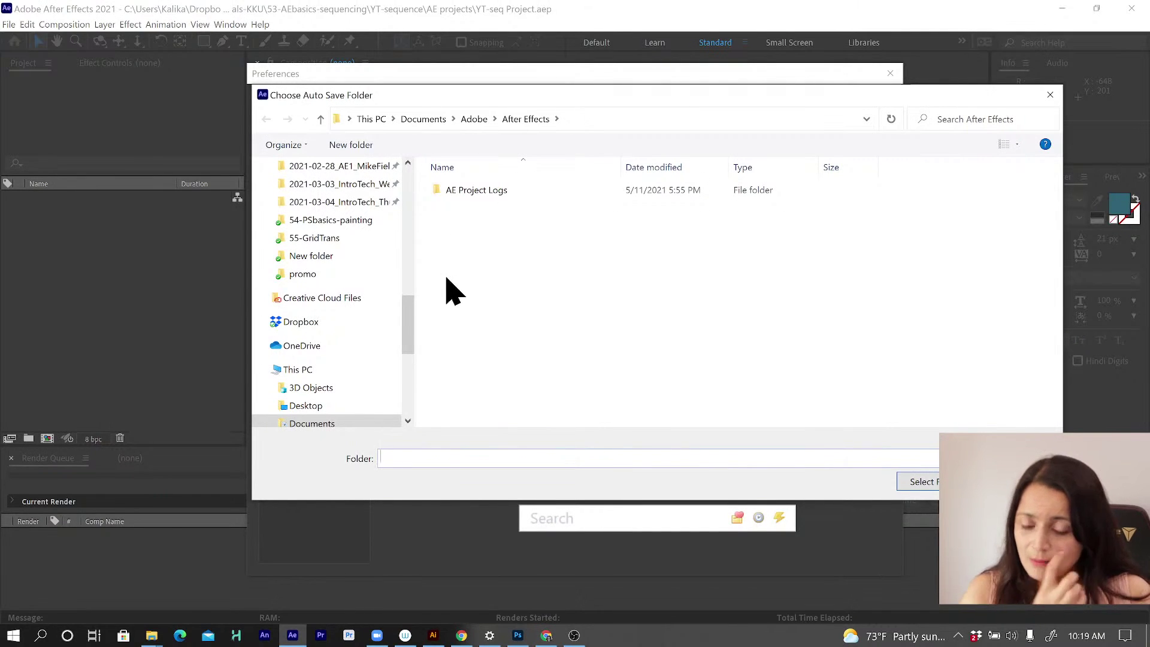
scroll(408, 360, "down", 2)
left_click_drag(406, 358, 401, 390)
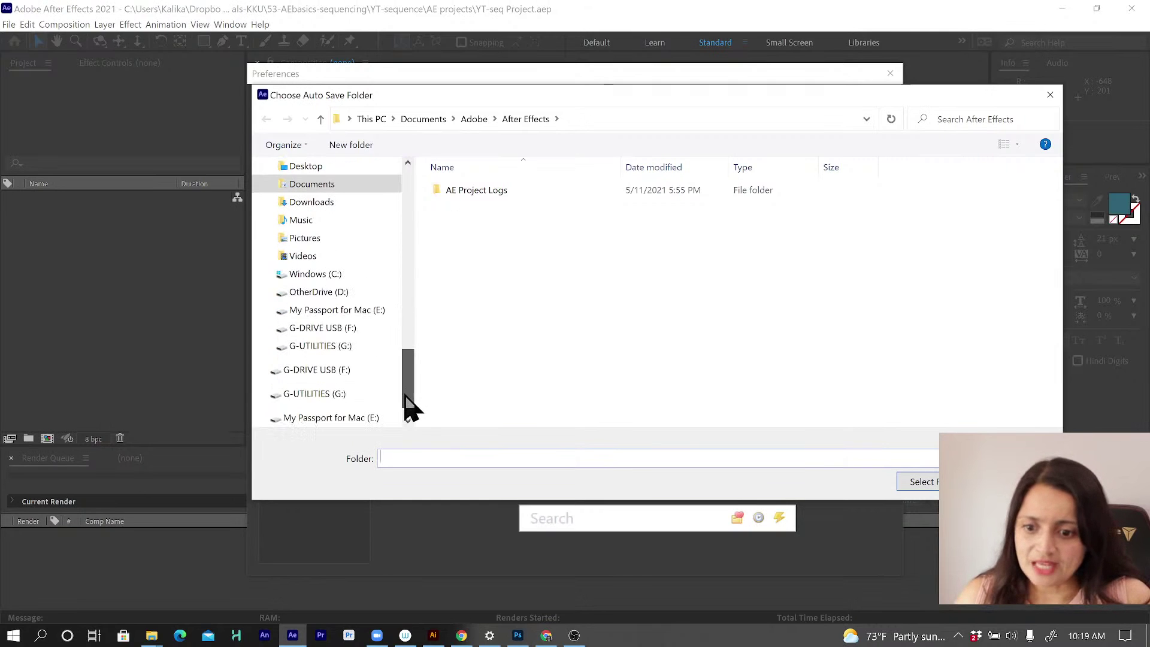
left_click(334, 293)
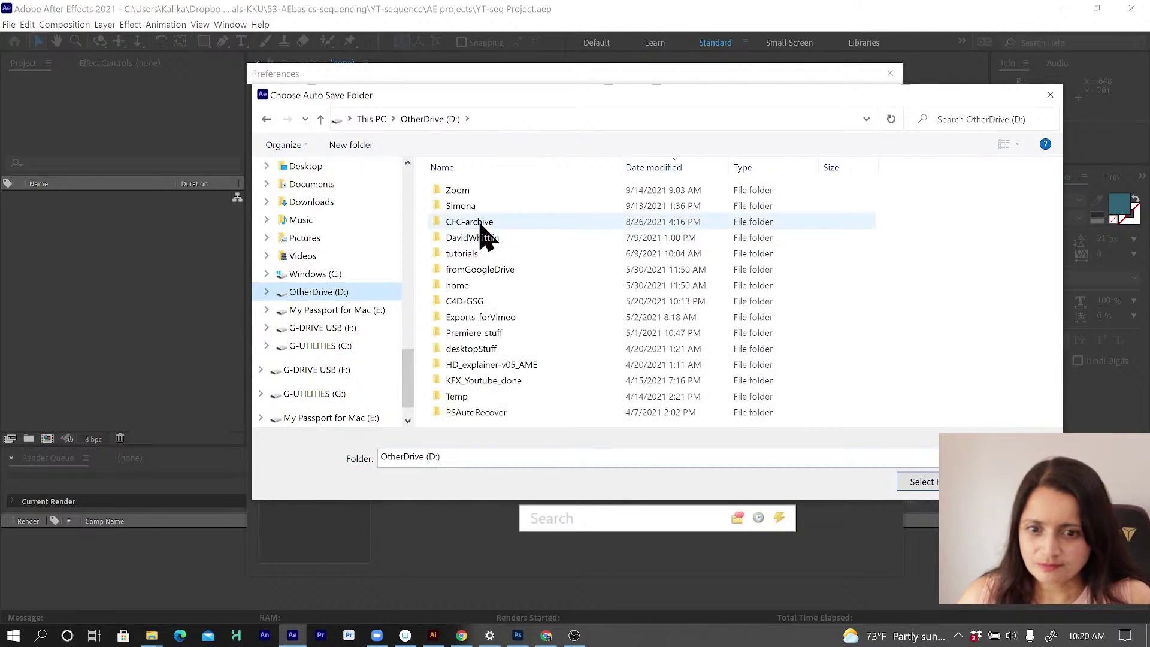
left_click(464, 171)
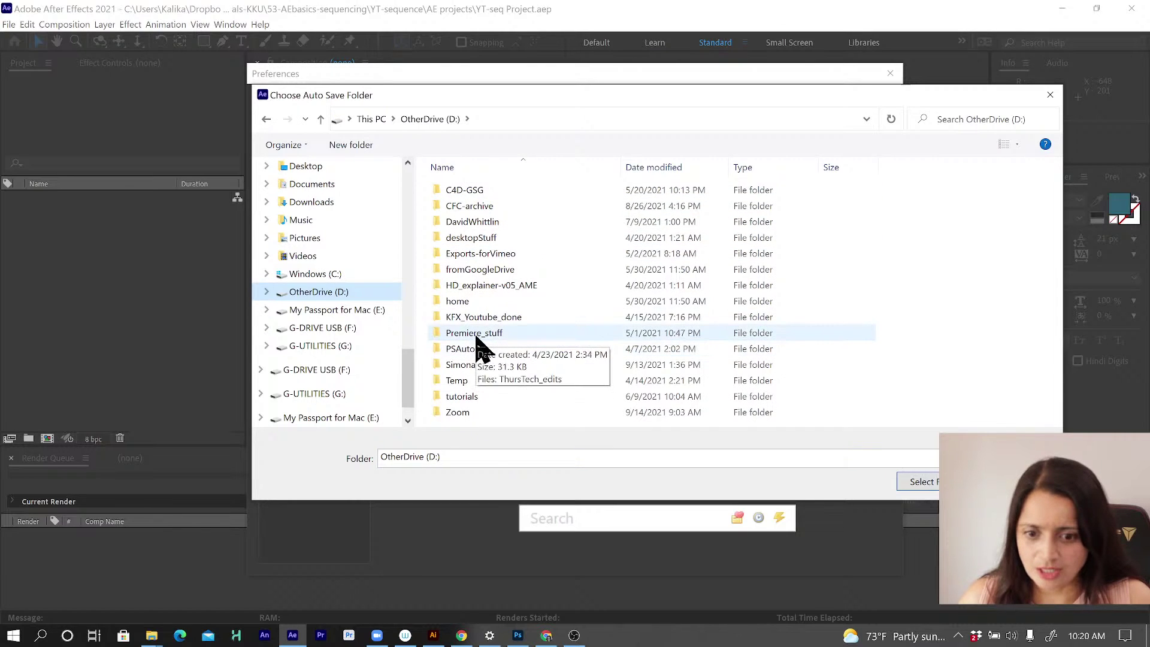
Step: Create a folder named AE_autosaves on OtherDrive (D:), select it as the auto-save folder and apply the preferences
left_click(357, 146)
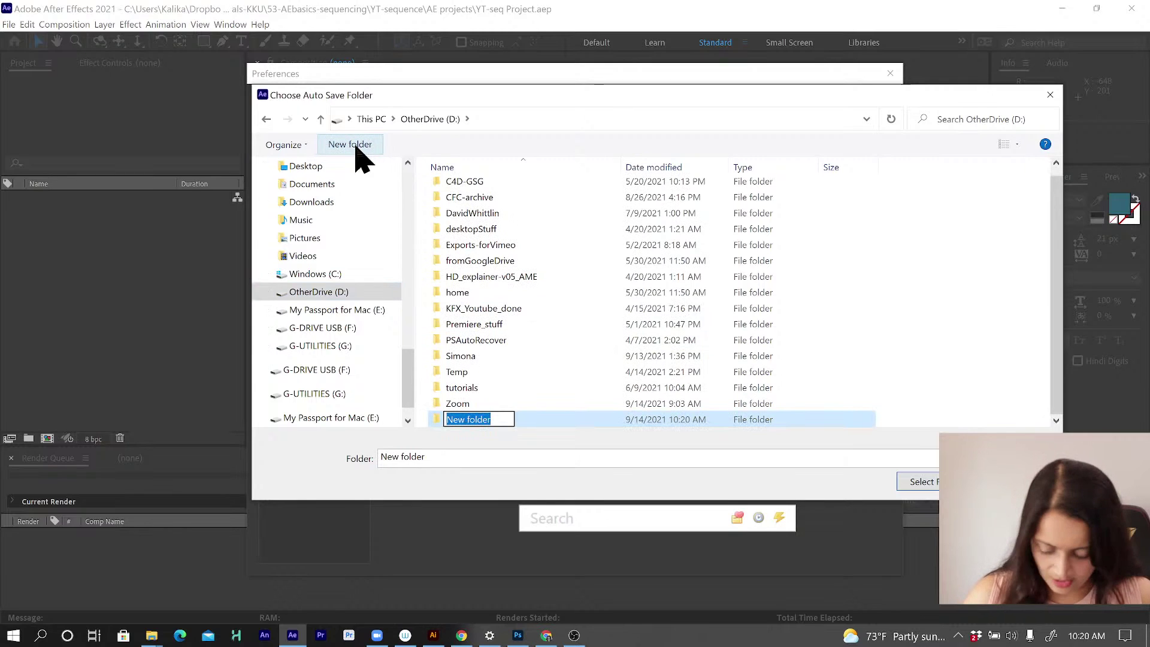
type("AE_autosa")
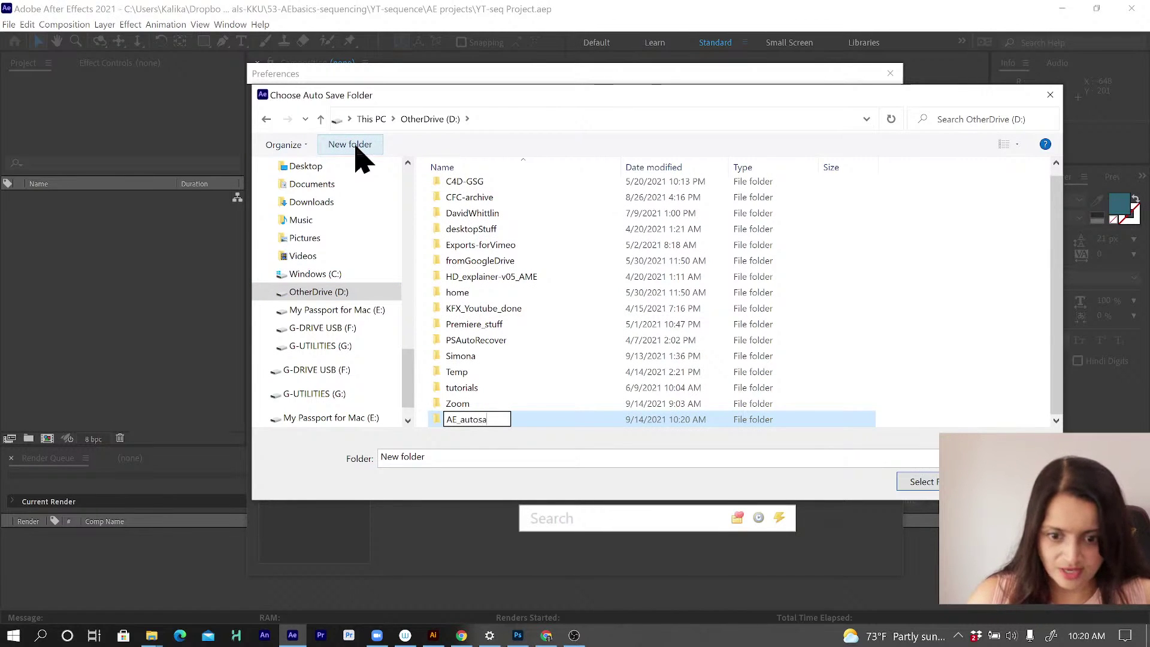
type("ves")
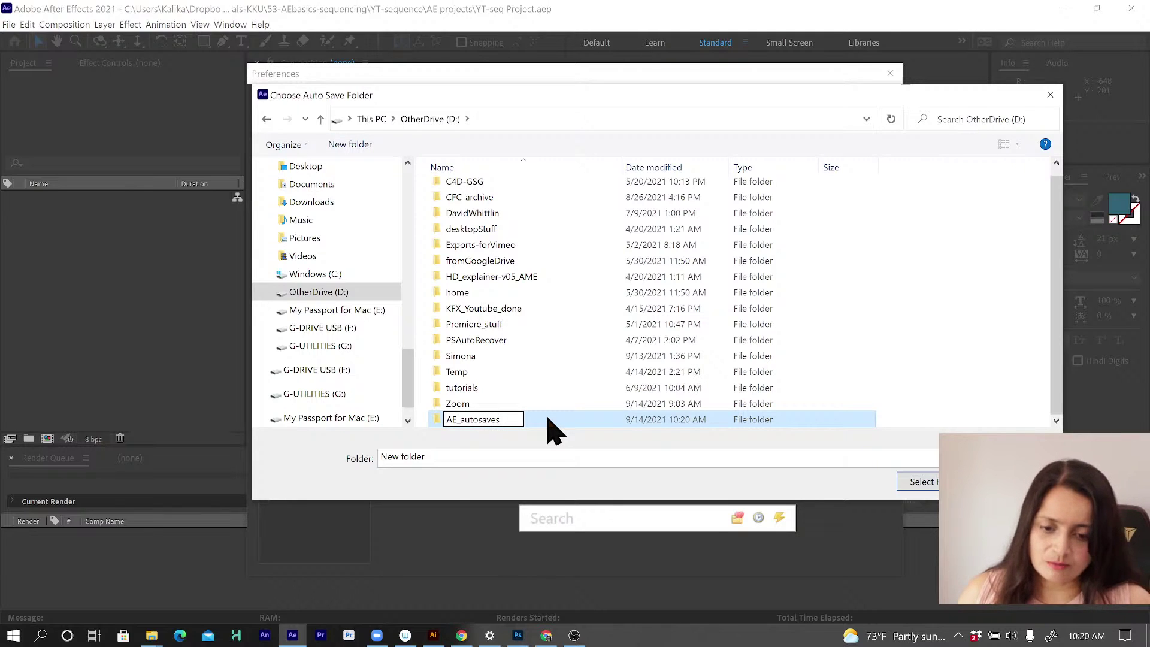
key("Return")
key("Return")
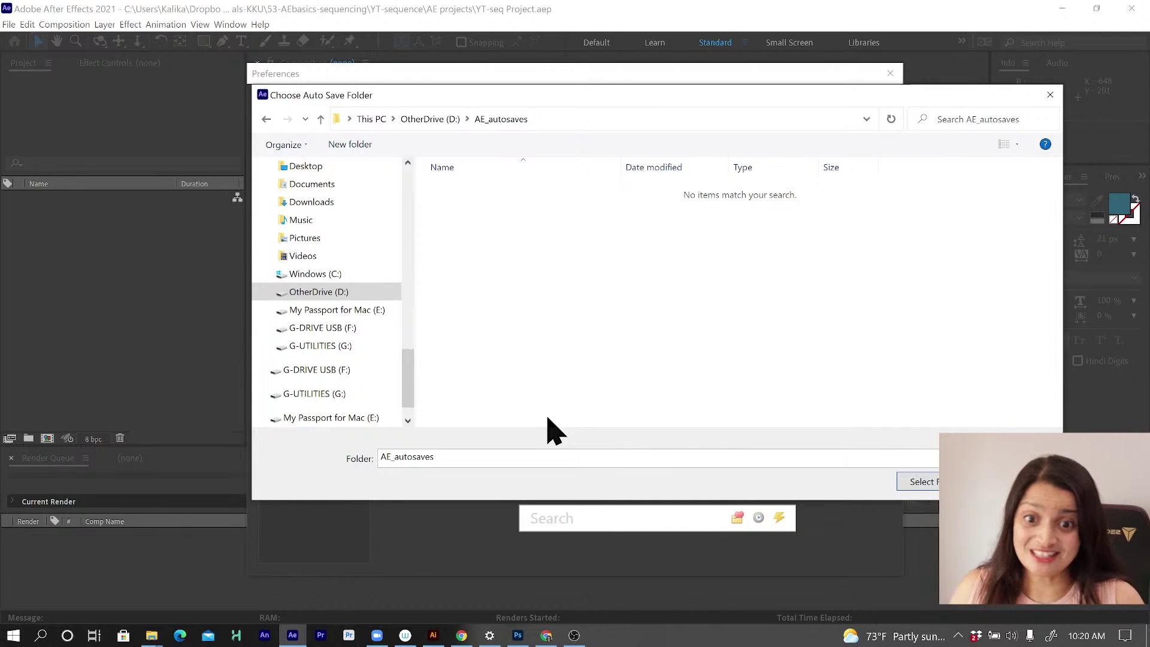
left_click(921, 485)
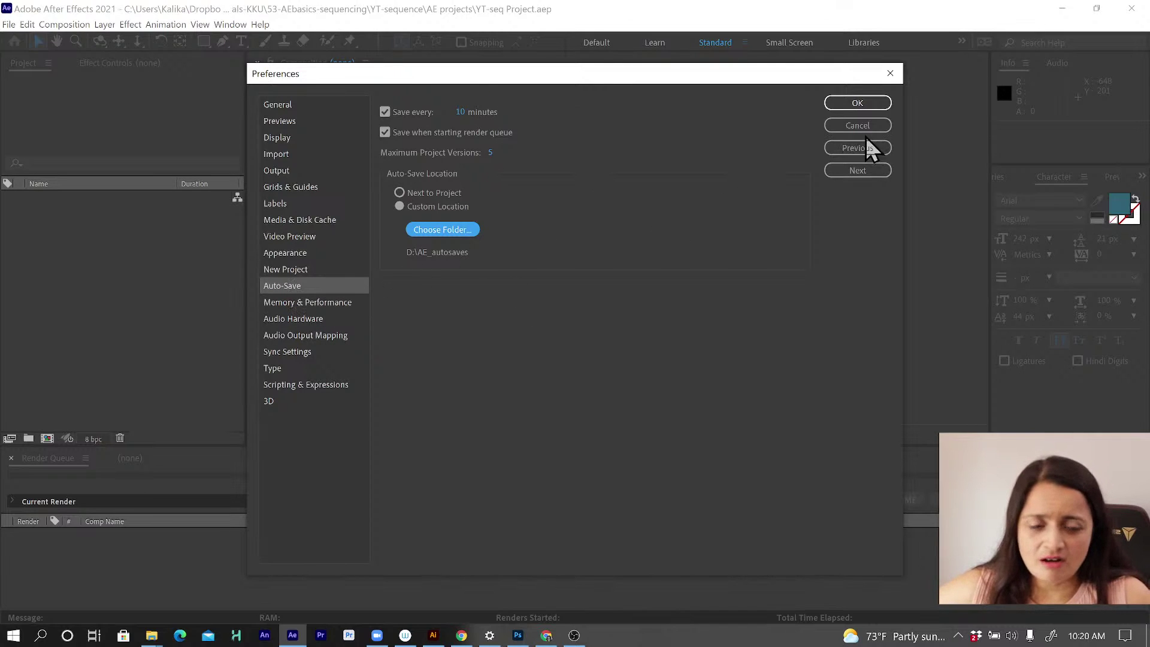
left_click(843, 102)
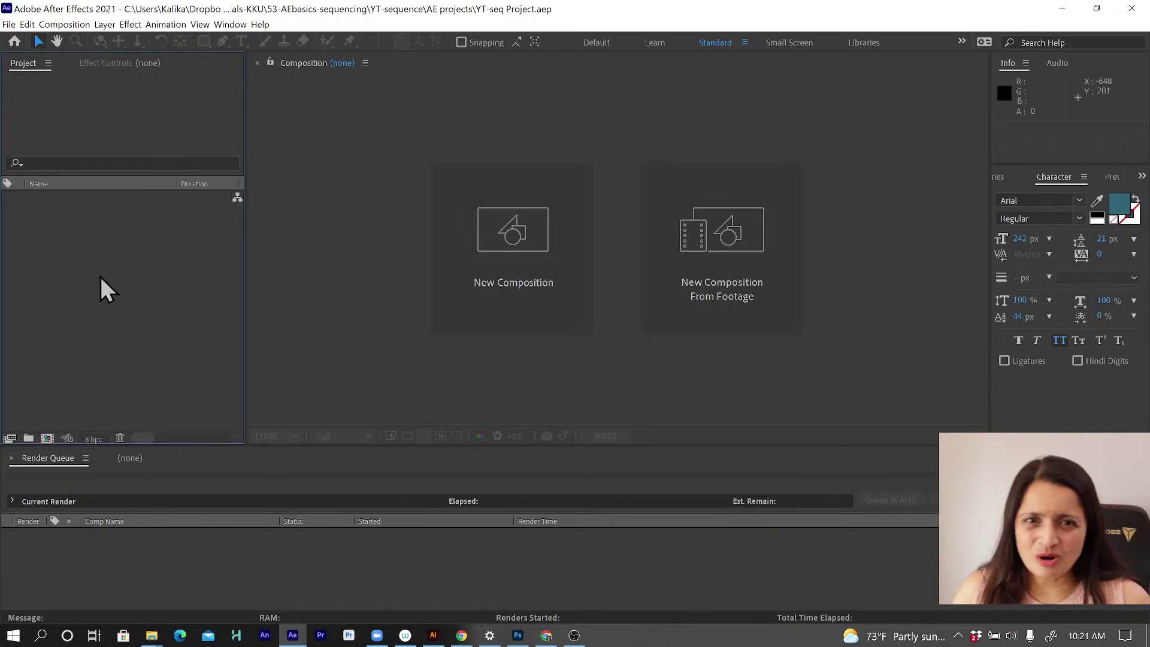
Step: Add a folder named comps to the project
left_click(29, 439)
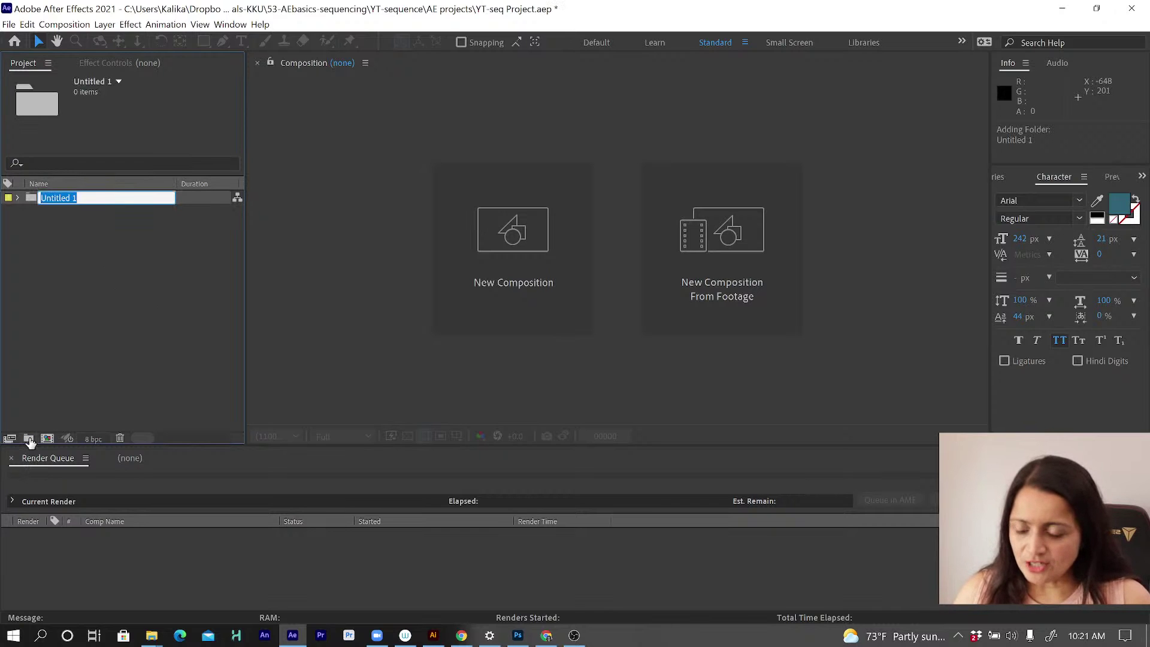
type("comps")
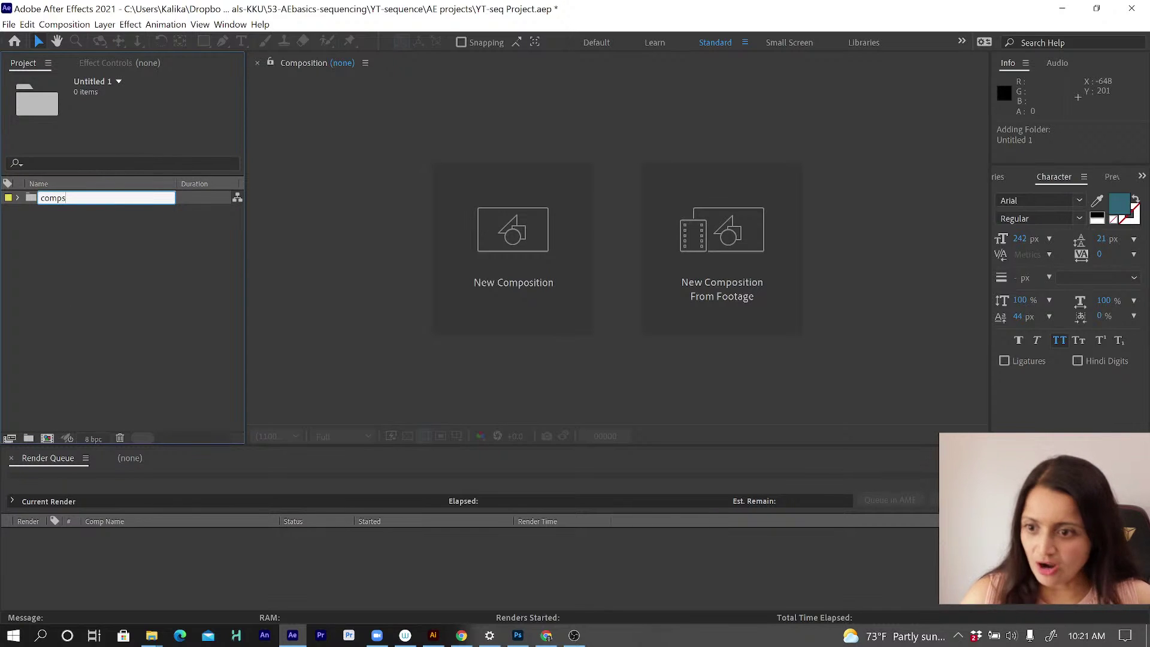
left_click(95, 275)
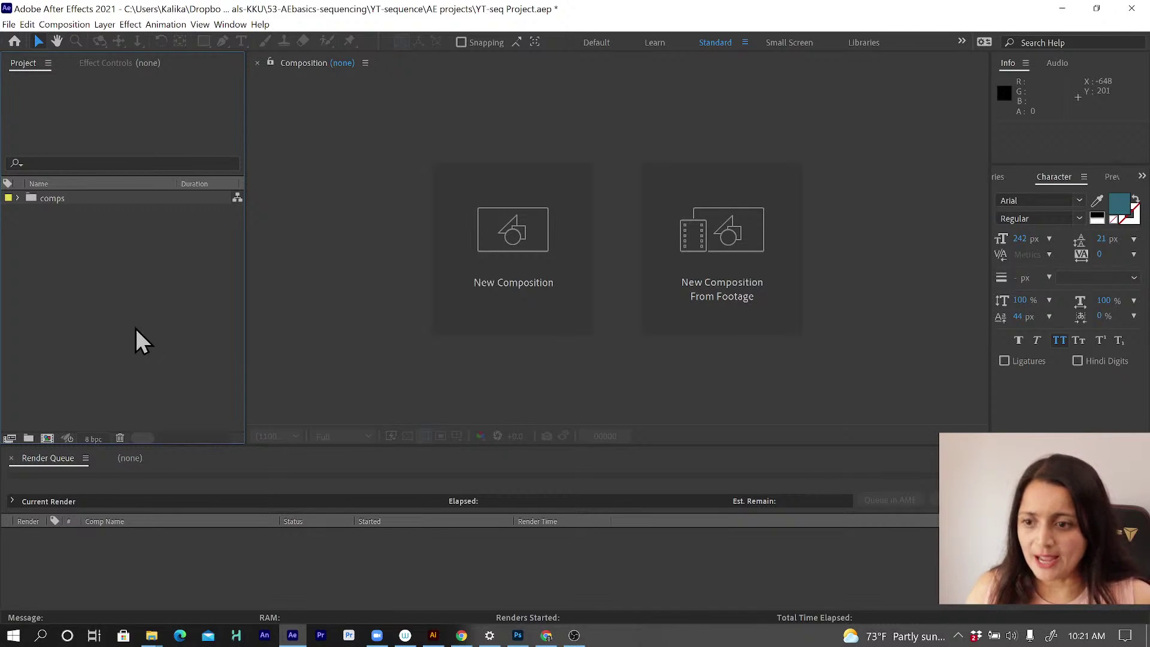
Step: Add a second project folder named elements and move it inside the comps folder
left_click(28, 439)
type("ele")
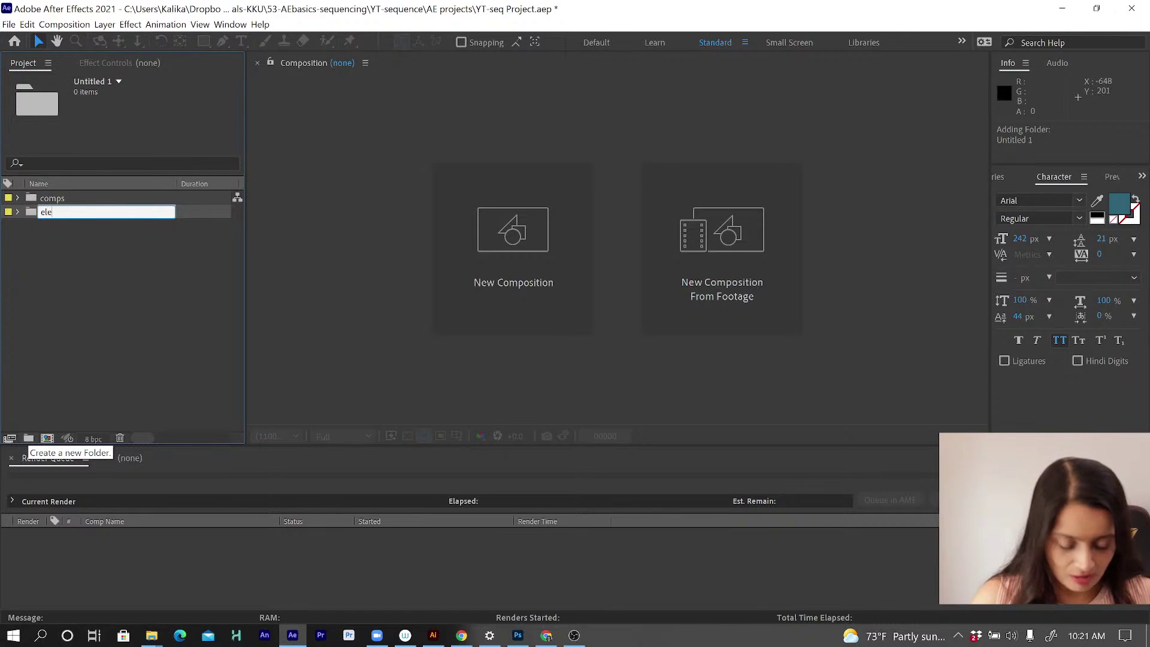
type("ments")
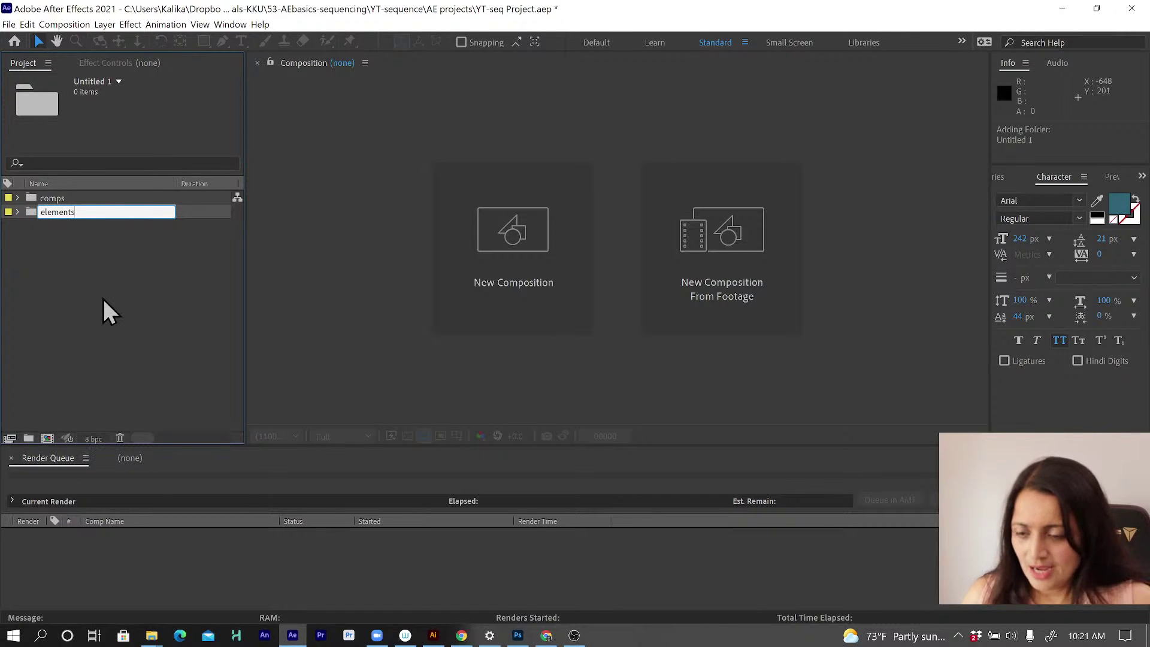
key("Return")
left_click(103, 299)
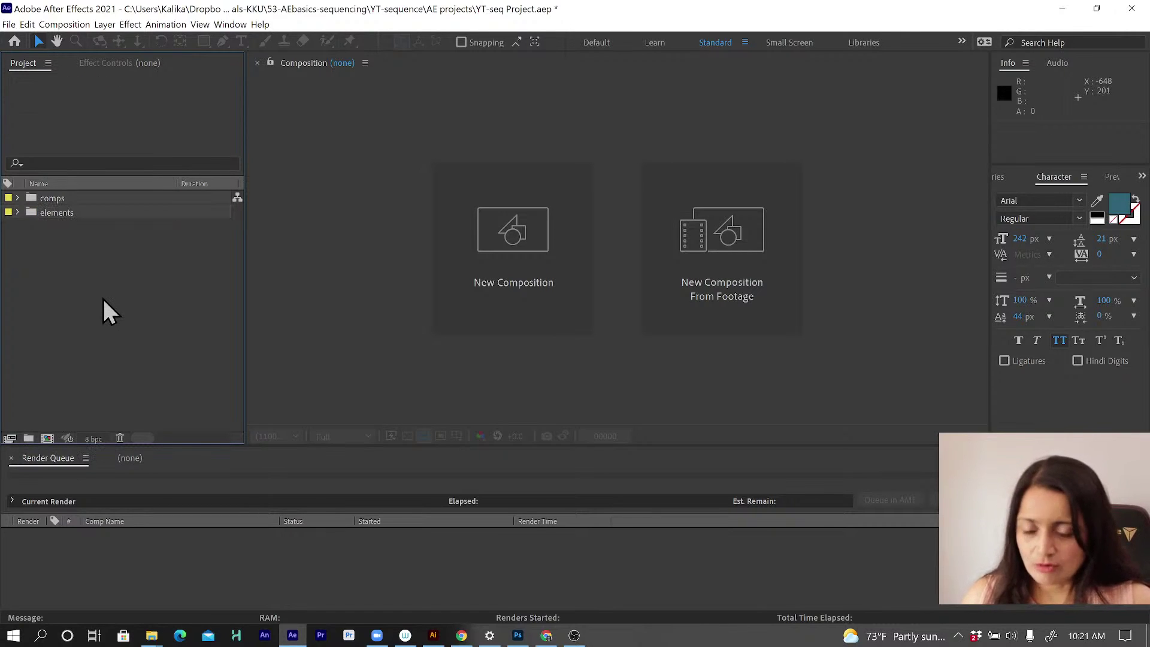
left_click_drag(59, 213, 59, 200)
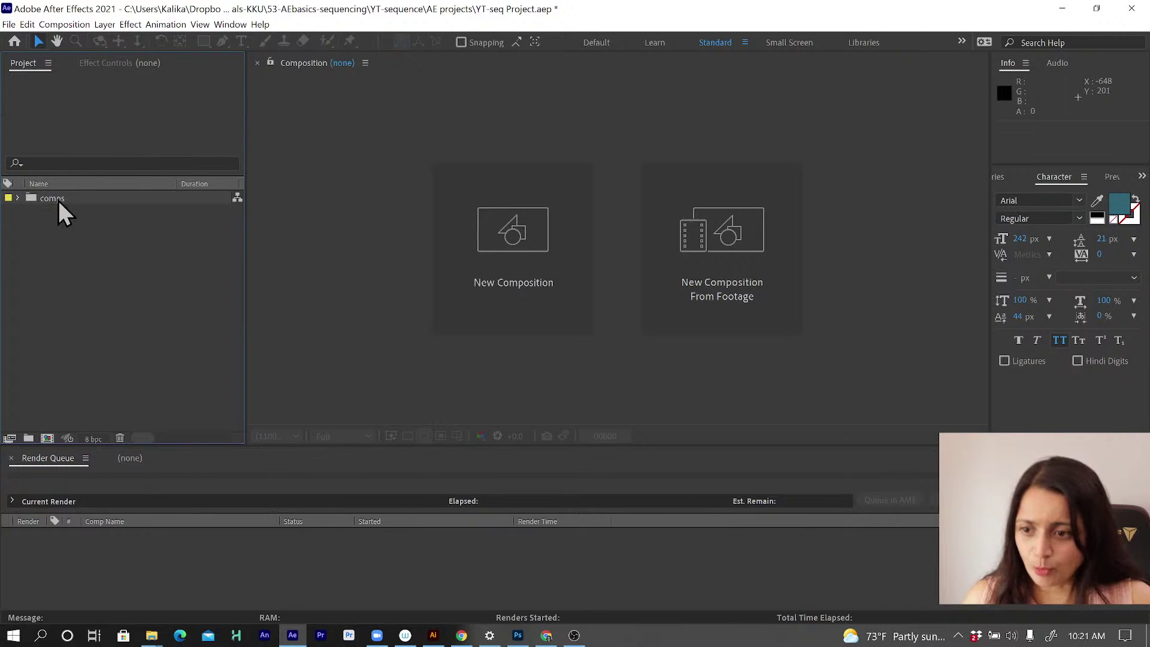
Step: Move the elements folder out of comps to the top level of the project, beside the comps folder
left_click(18, 198)
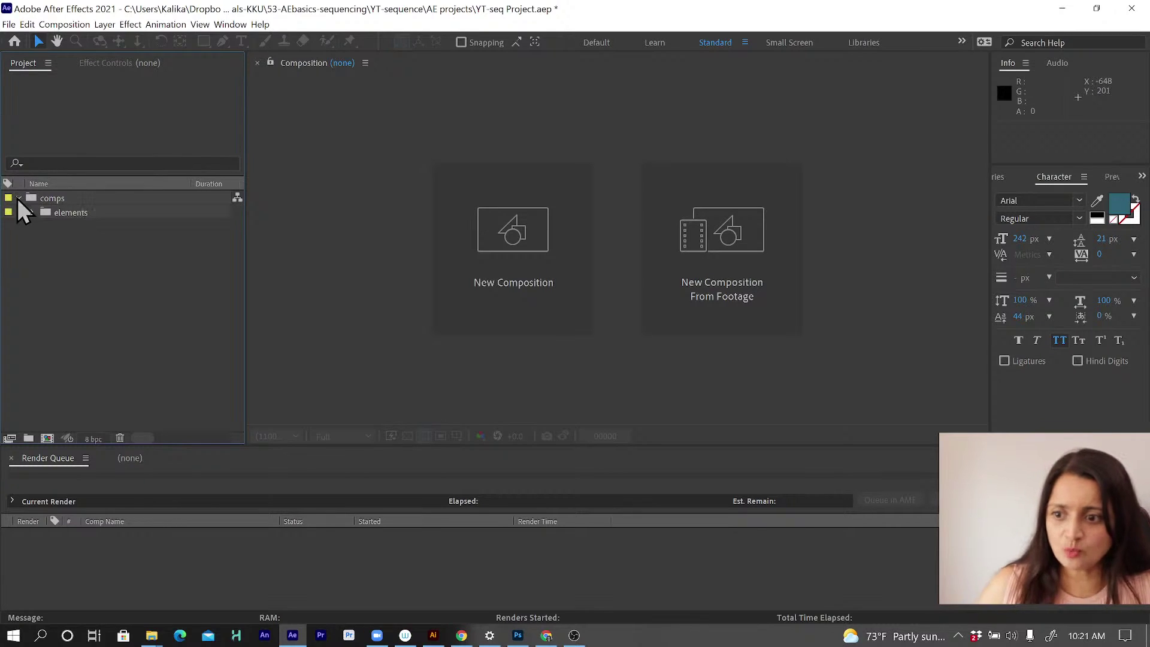
left_click(69, 213)
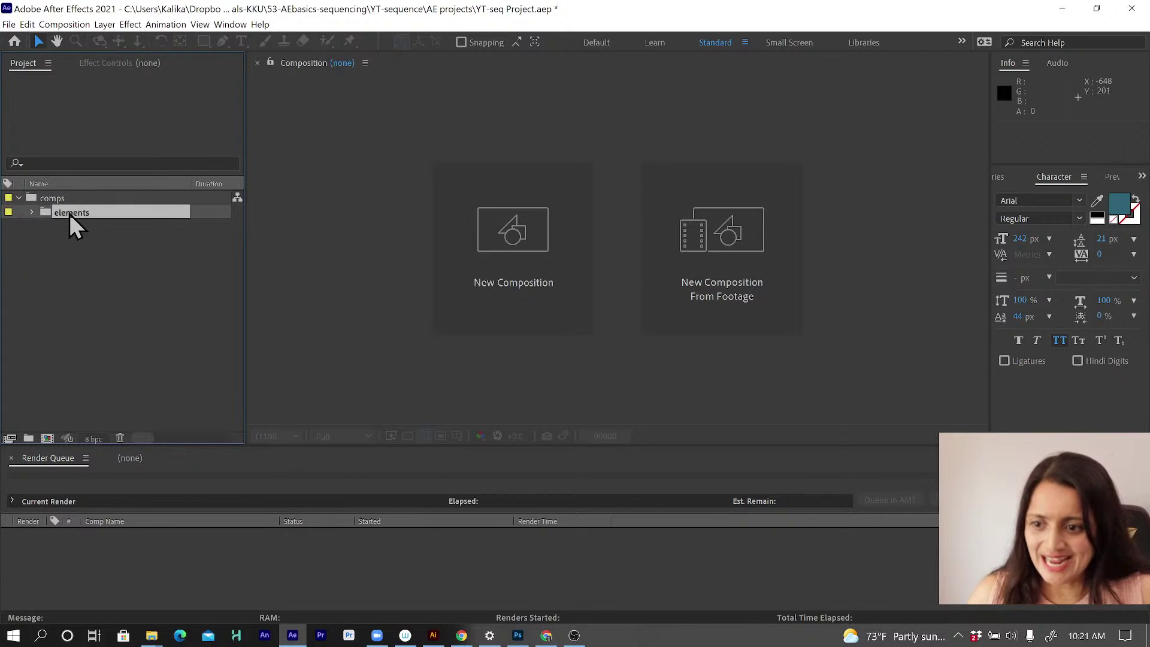
left_click_drag(70, 213, 88, 115)
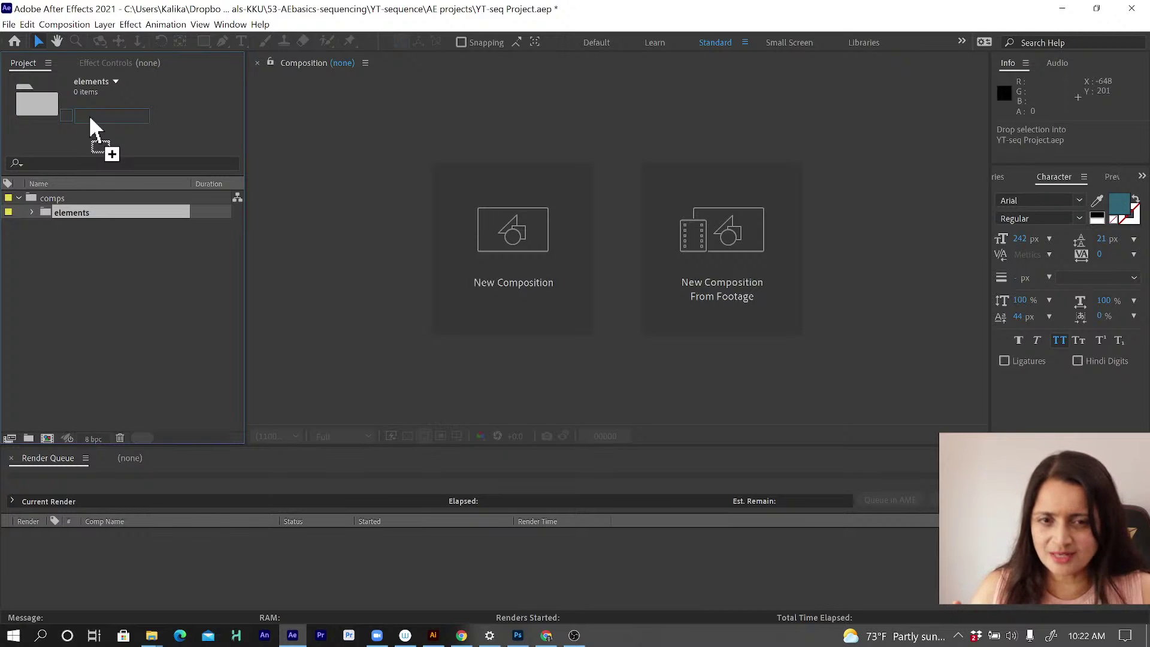
mouse_move(89, 115)
left_mouse_down()
mouse_move(88, 135)
mouse_move(89, 102)
left_mouse_up()
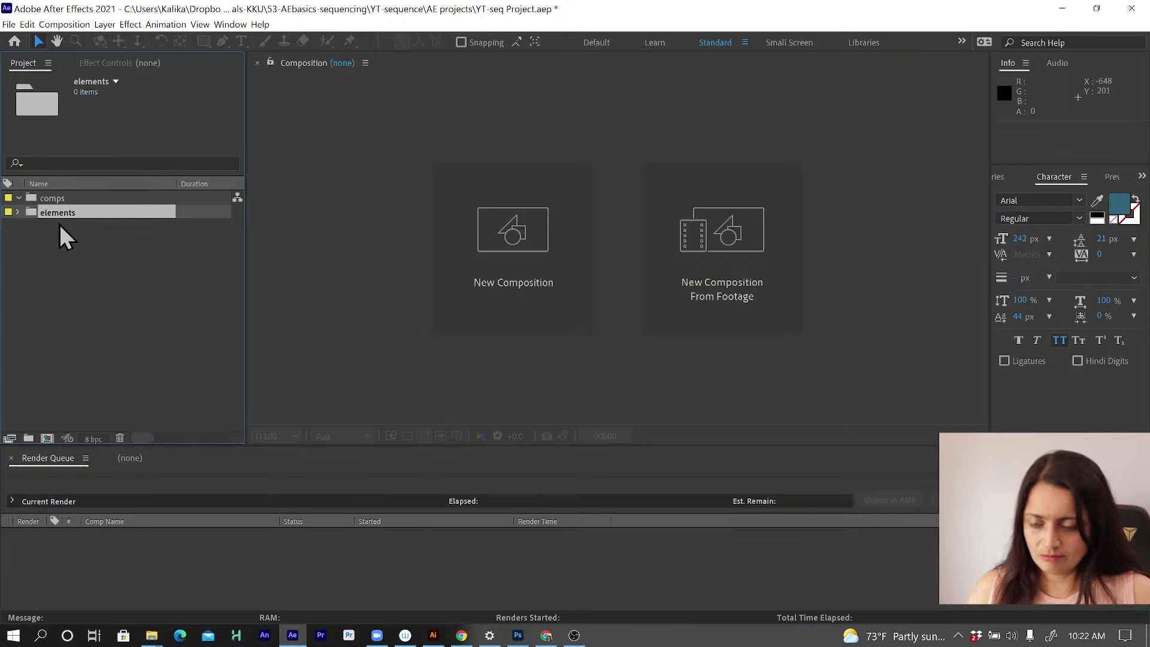
left_click(18, 213)
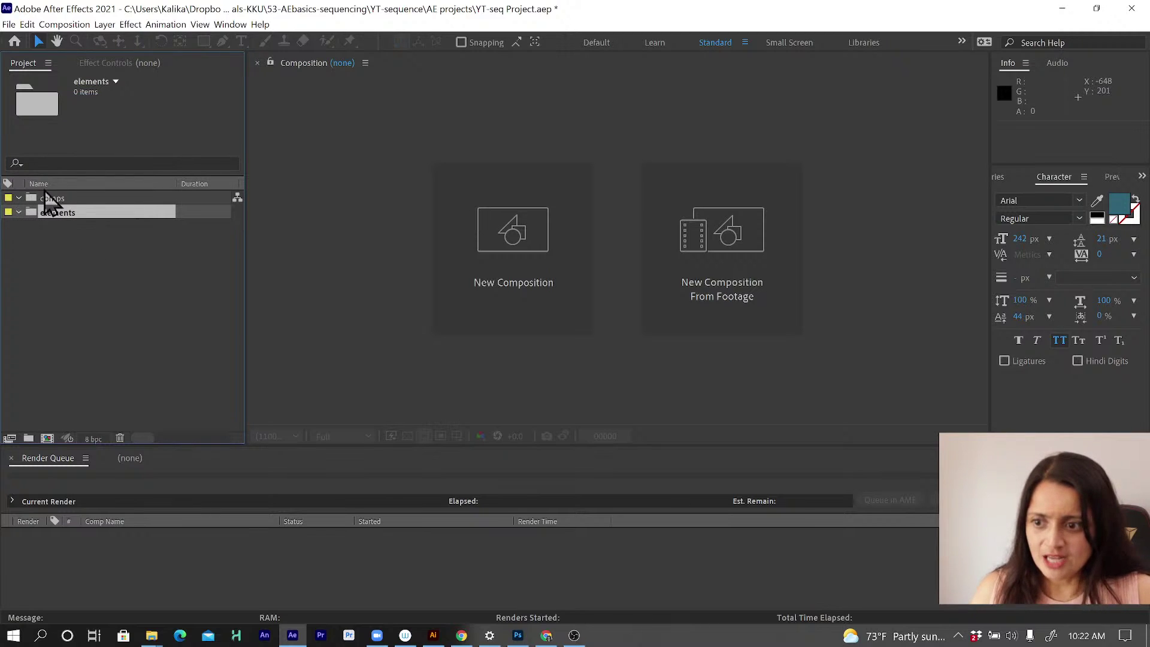
left_click(67, 315)
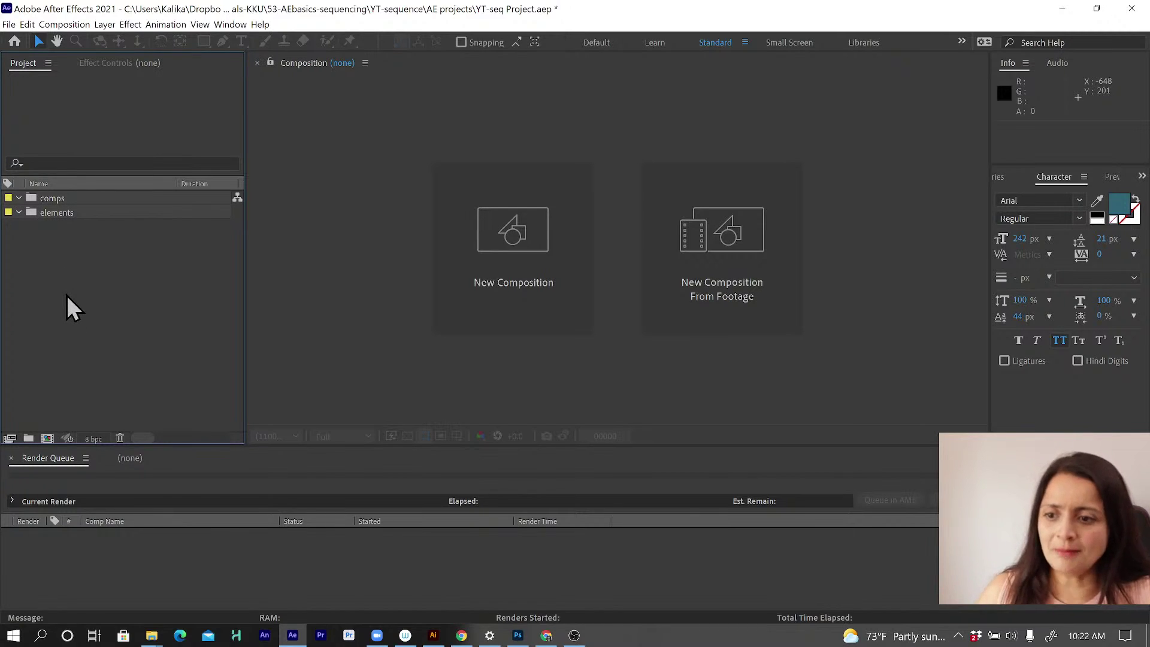
left_click(48, 440)
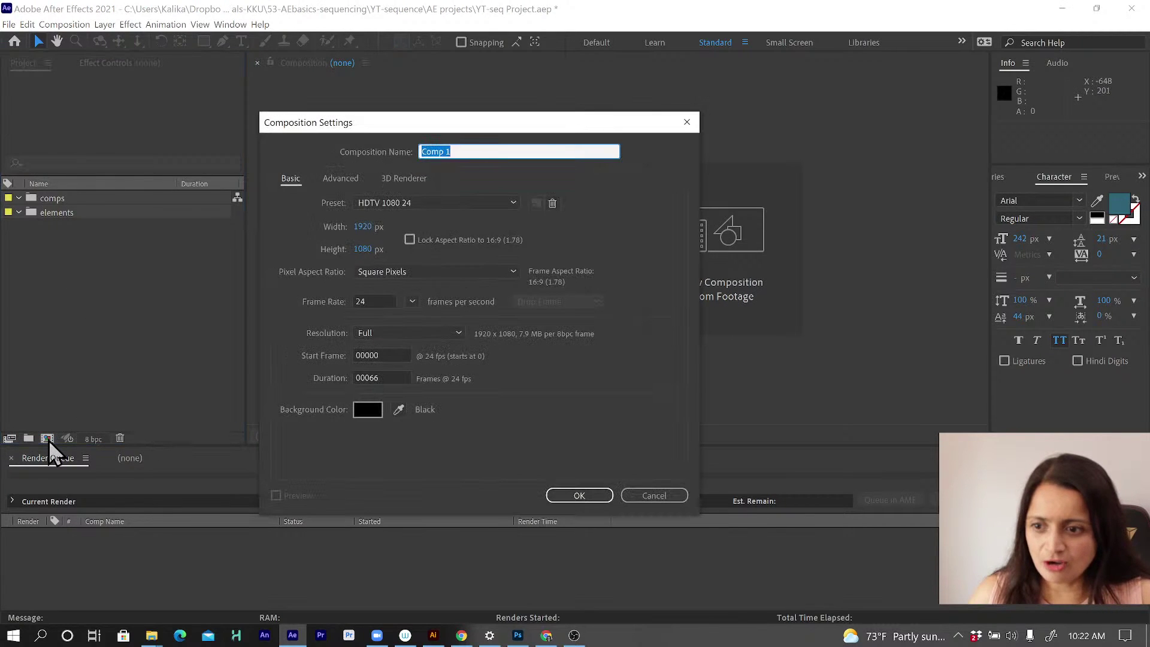
type("Re")
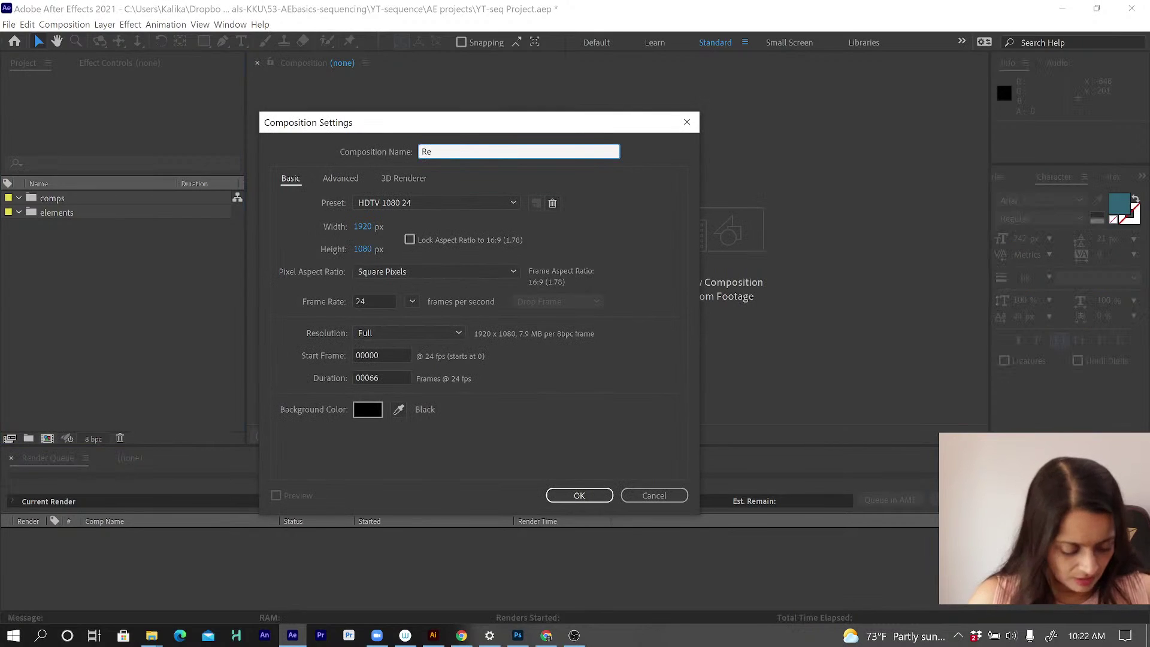
type("nder-gi")
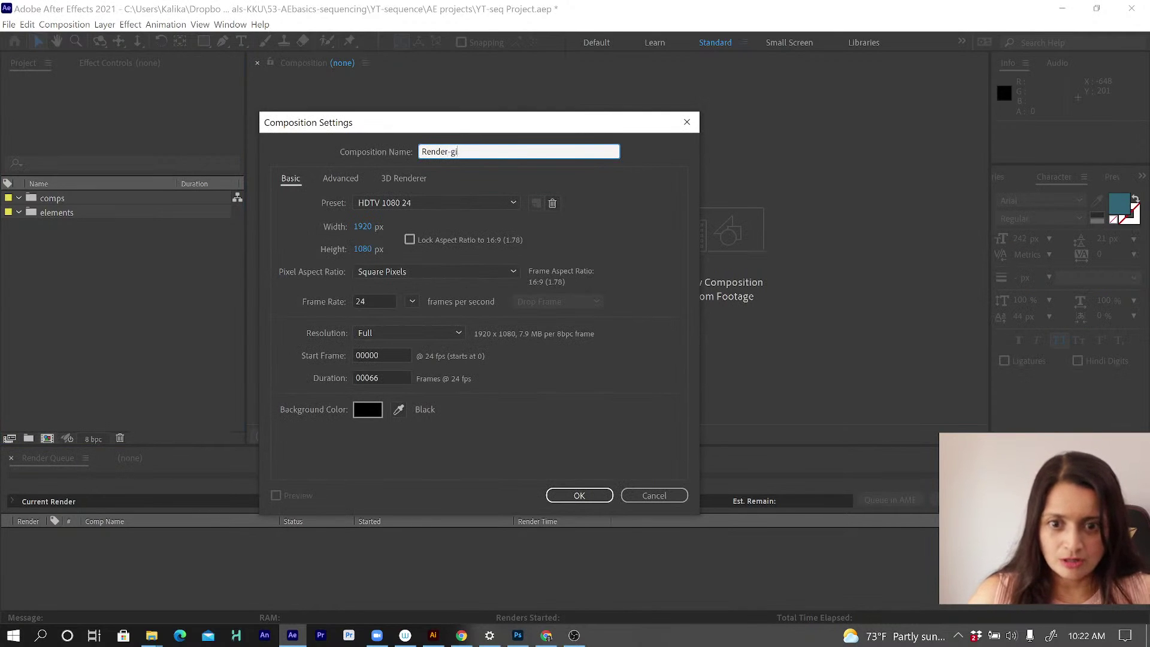
type("frl")
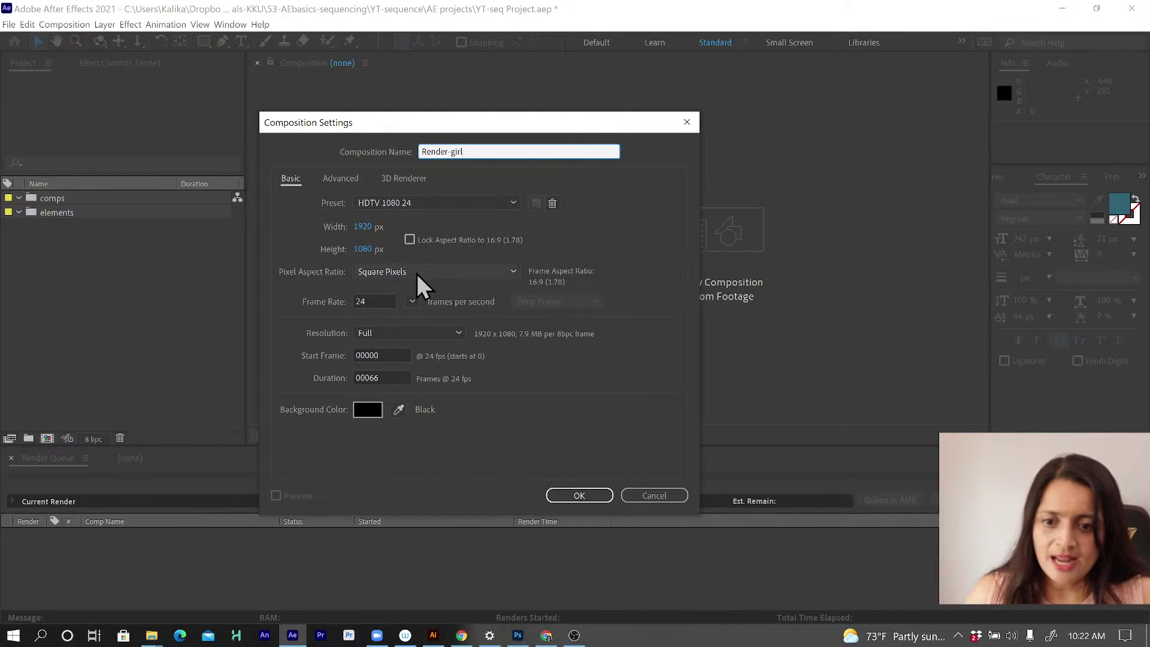
left_click(665, 494)
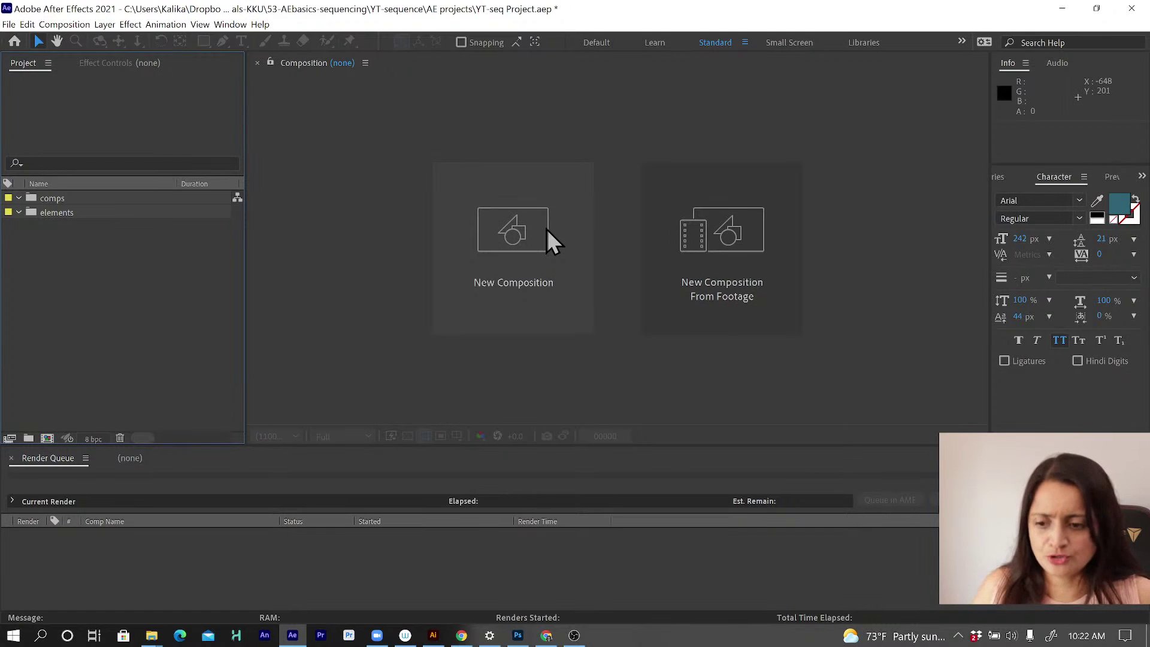
left_click(546, 229)
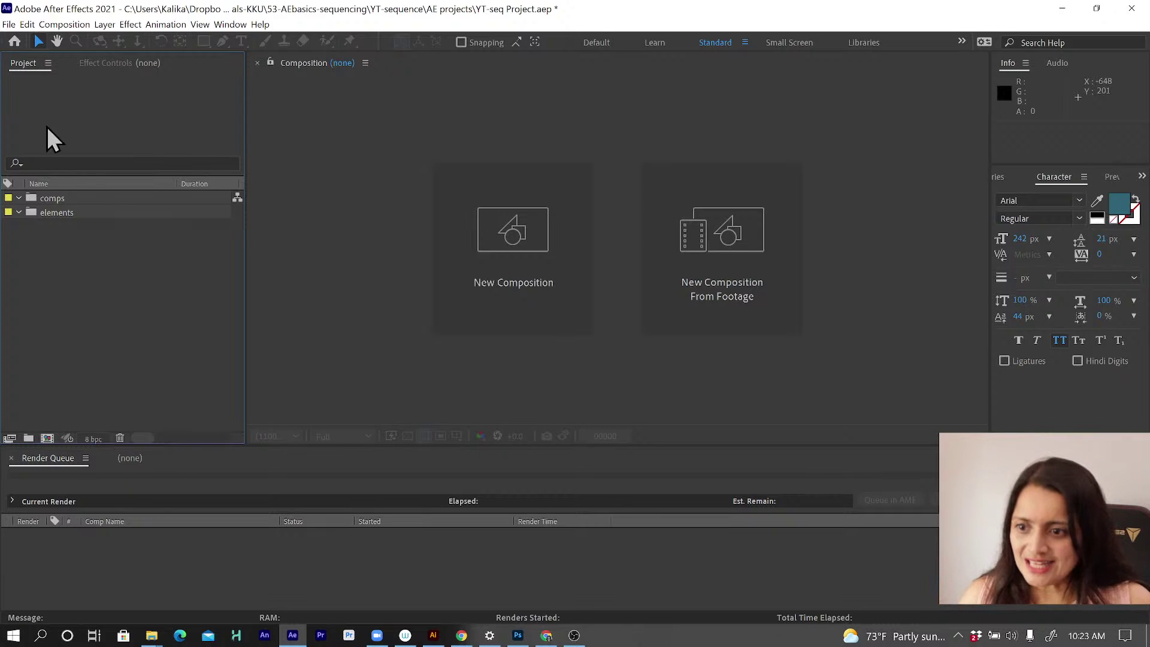
Step: Start a new composition and name it Render-girl
left_click(47, 439)
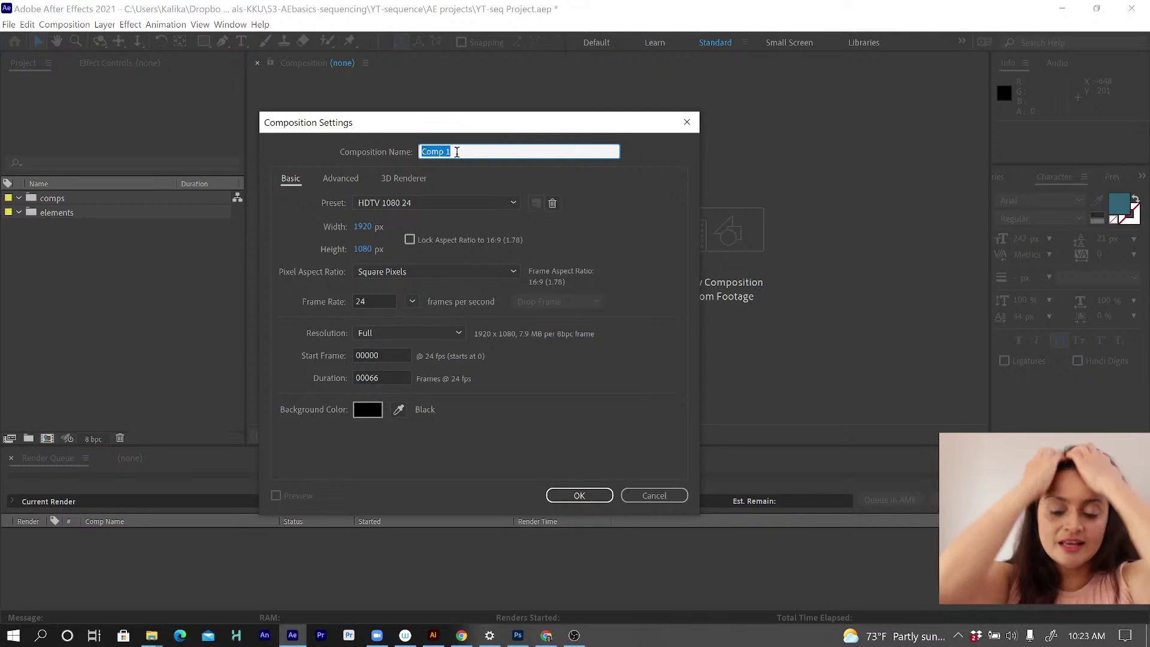
type("Render=")
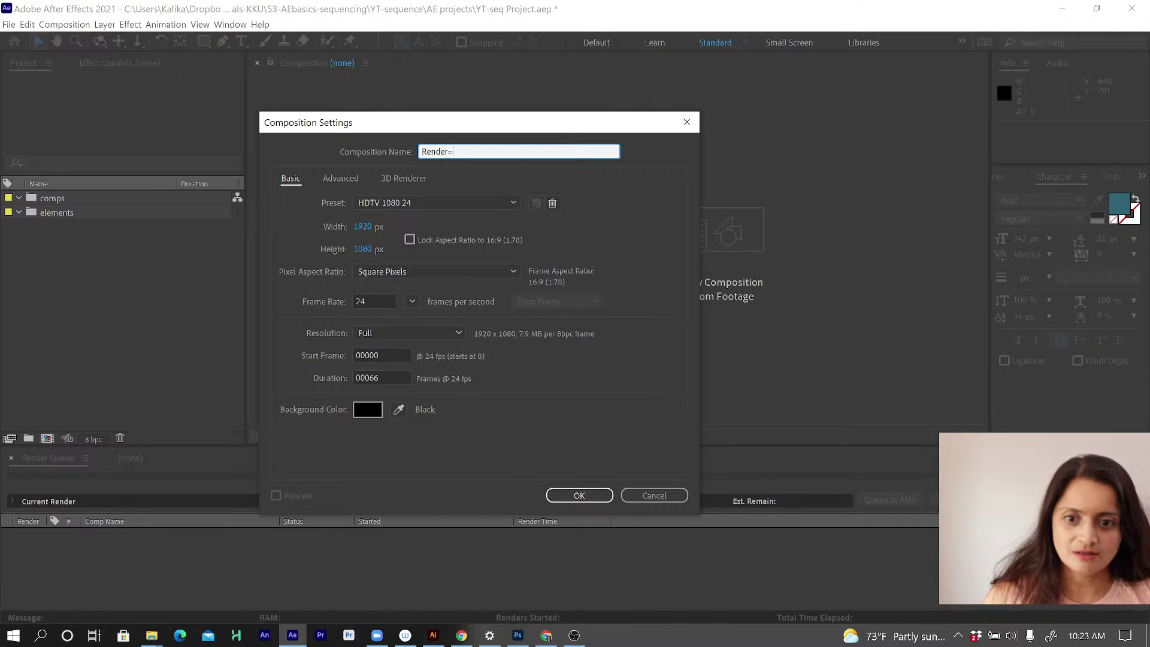
key("BackSpace")
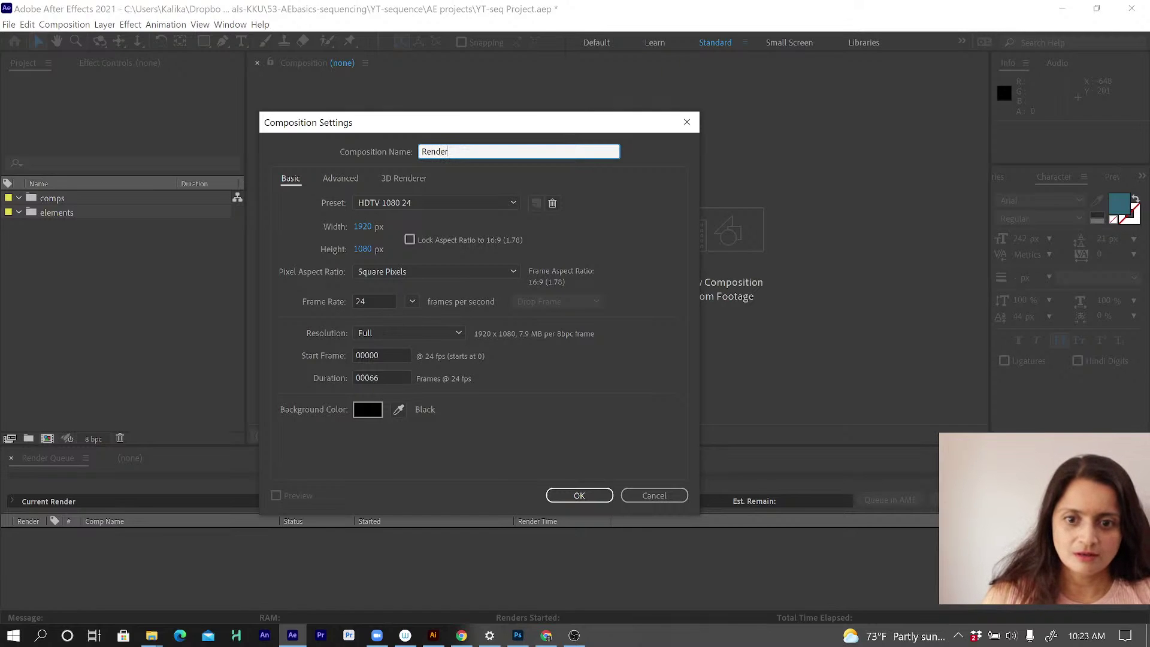
type("-")
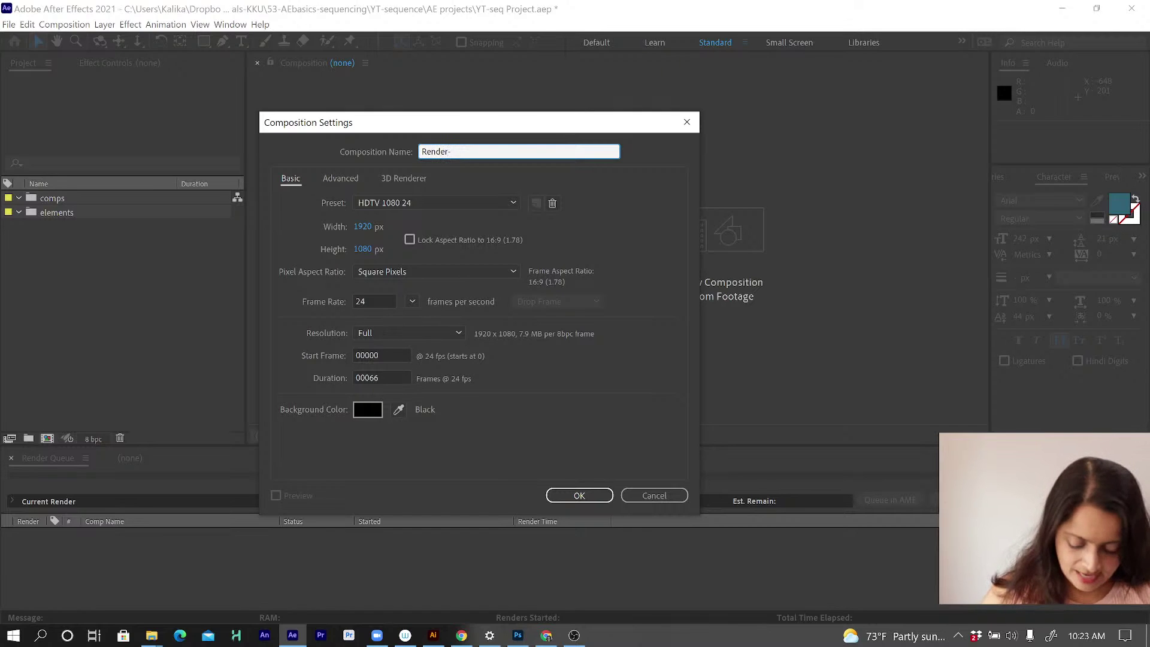
type("girl")
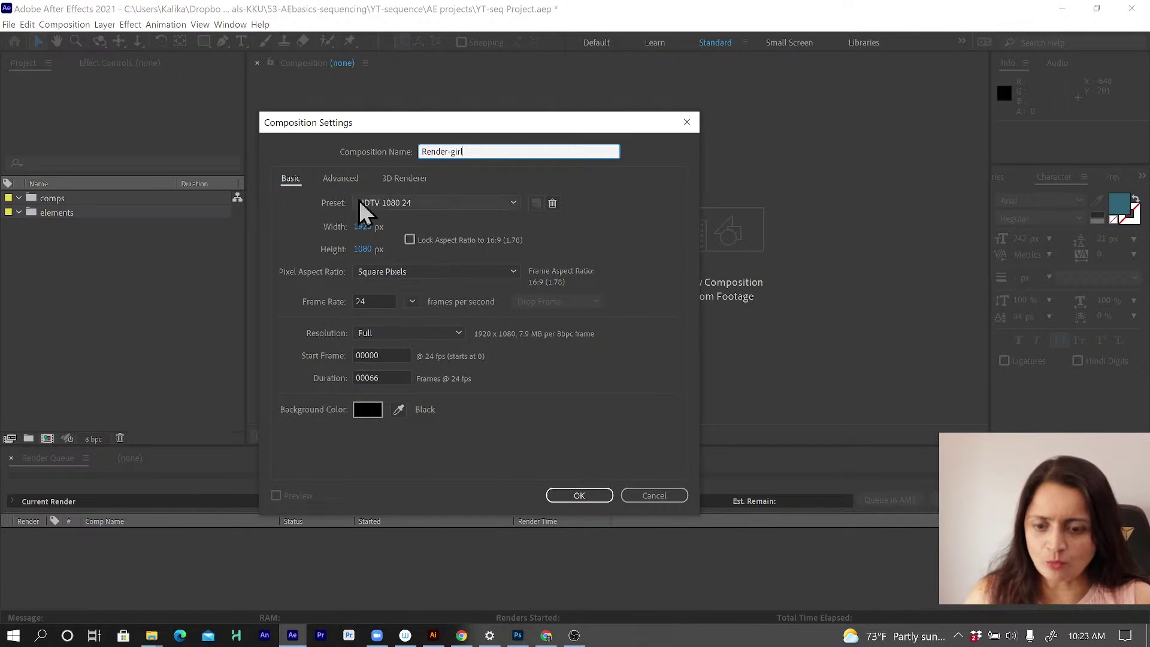
Step: Choose the HDTV 1080 24 preset for Render-girl and set its duration to 1000 frames
left_click(474, 202)
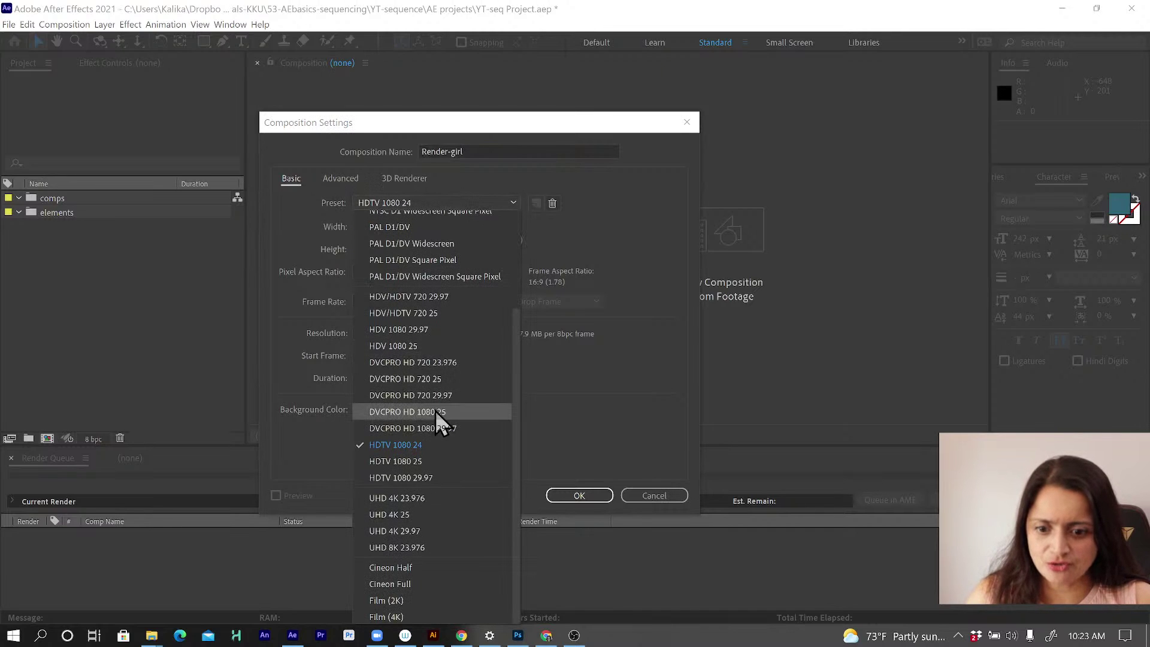
left_click(426, 443)
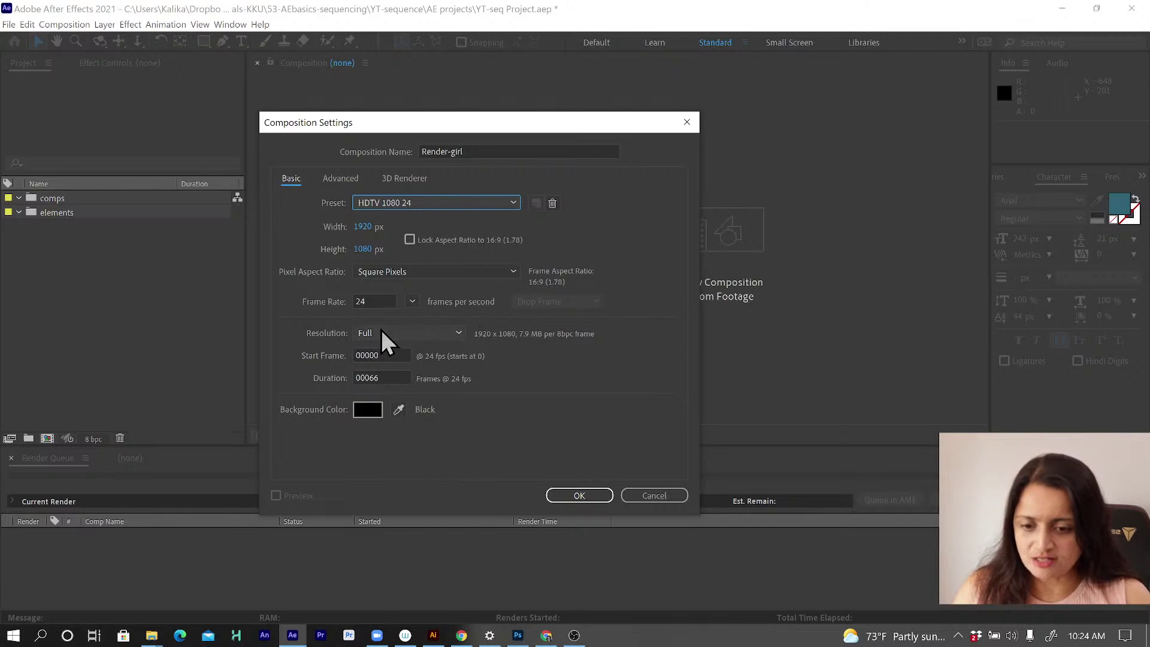
left_click(393, 376)
type("1000")
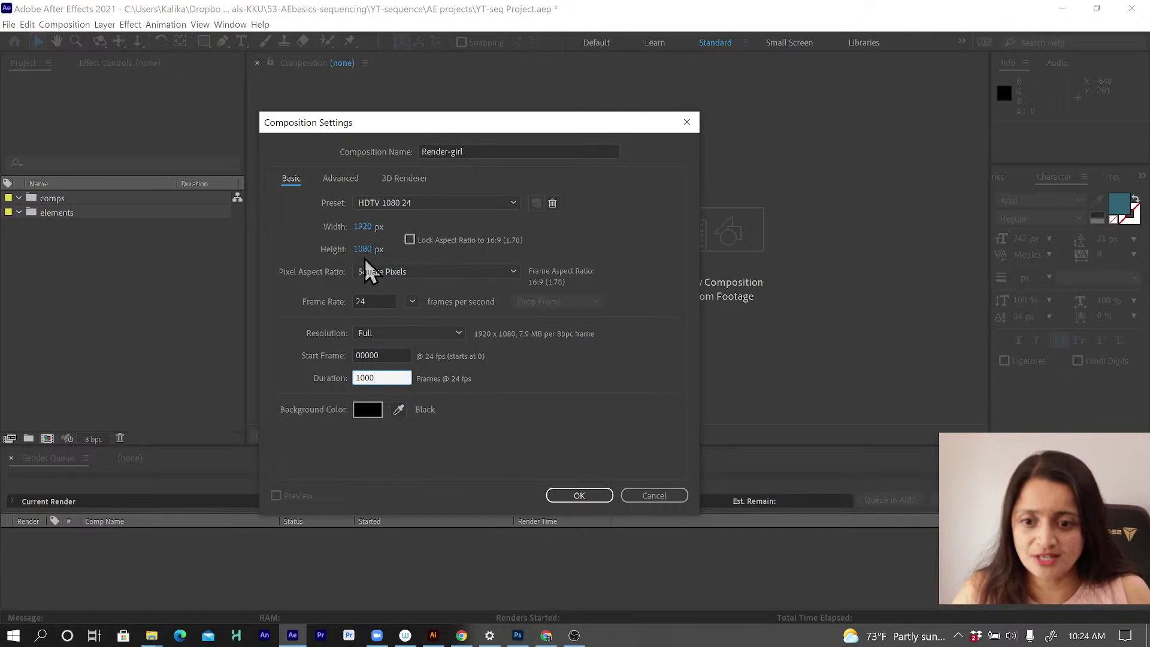
Step: Set the composition's width to 1080 px for a square frame
left_click(362, 227)
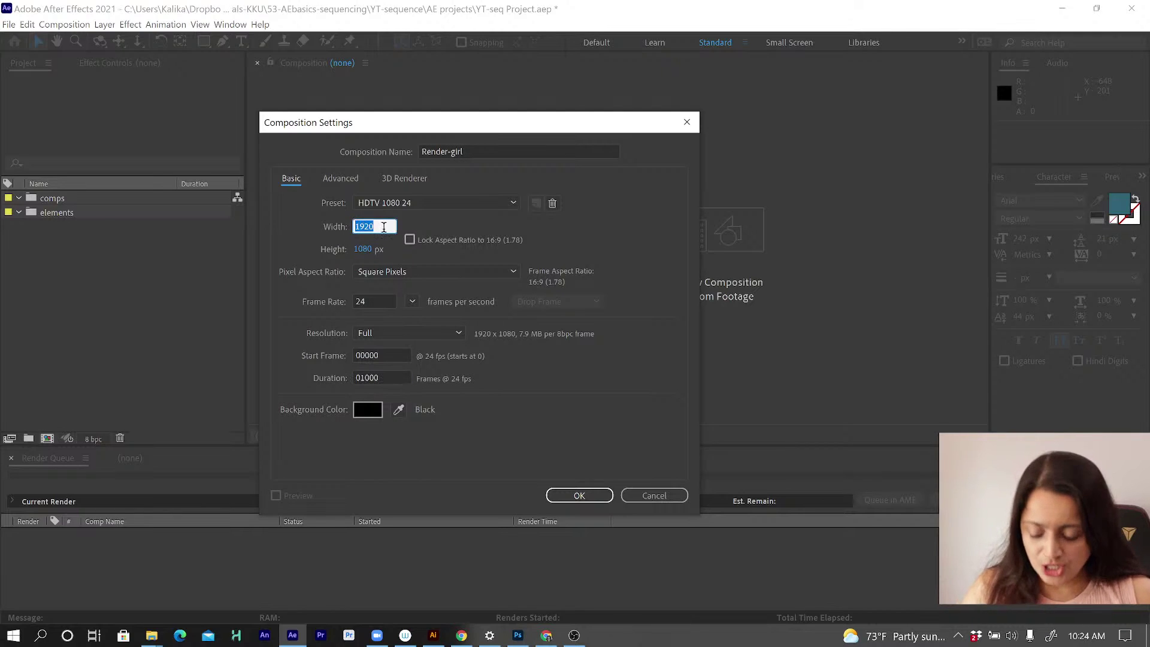
type("1080")
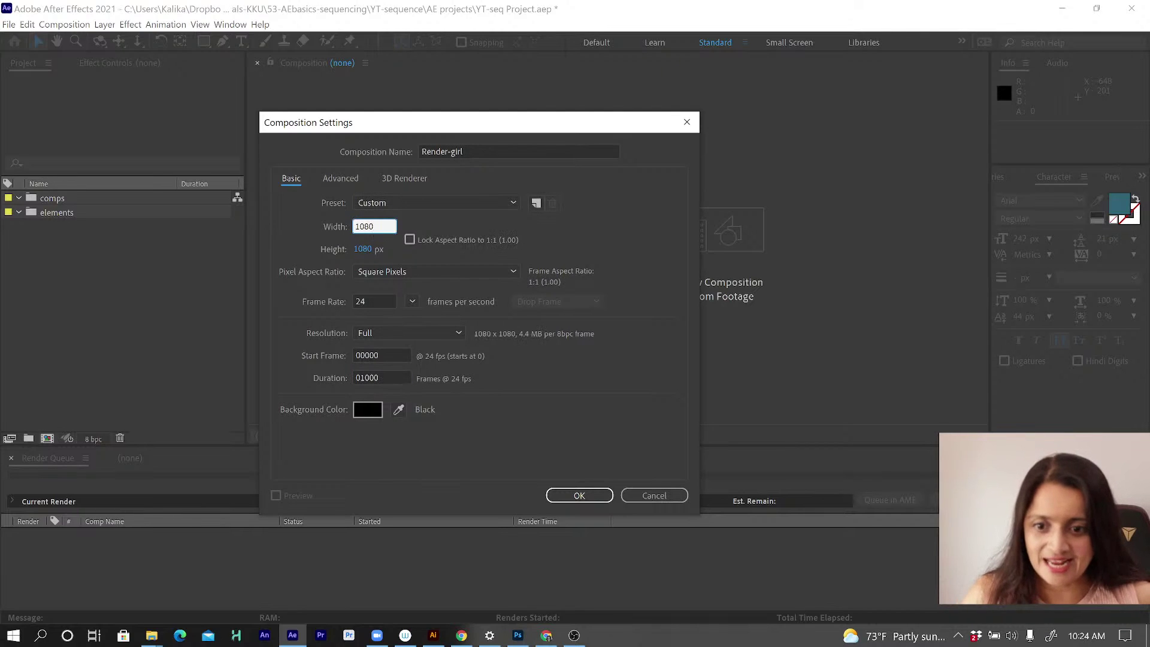
left_click(524, 234)
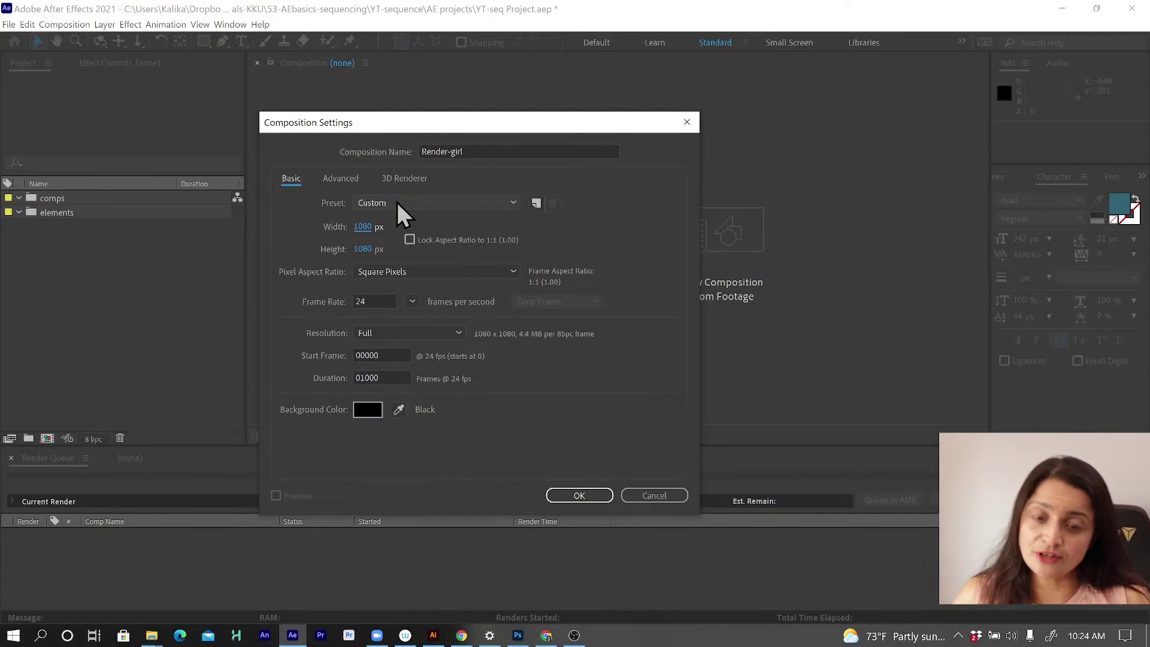
Step: Look through the available composition presets and open the naming prompt for saving the custom settings as a preset, without saving one
left_click(513, 202)
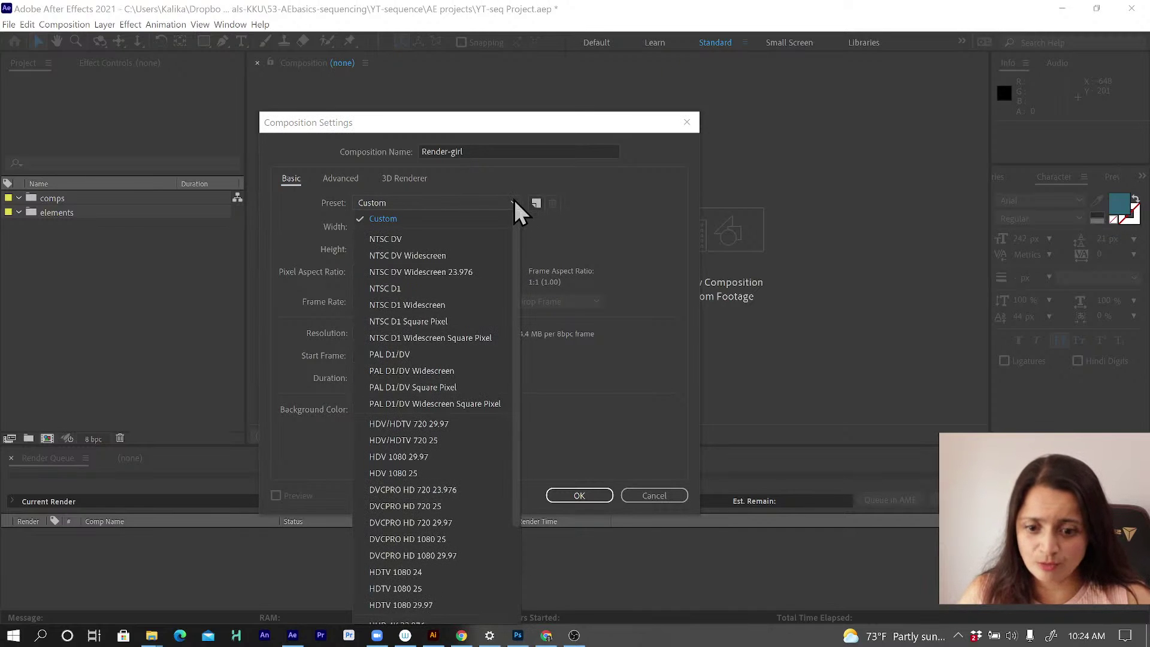
scroll(457, 315, "down", 2)
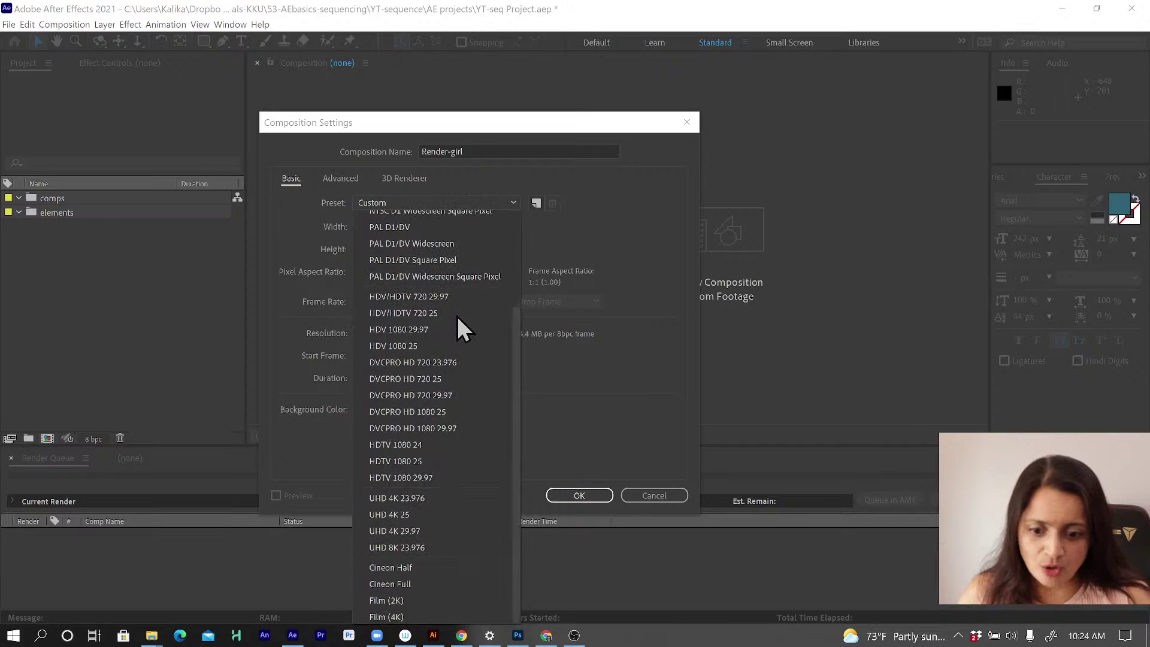
scroll(458, 323, "up", 2)
left_click(594, 198)
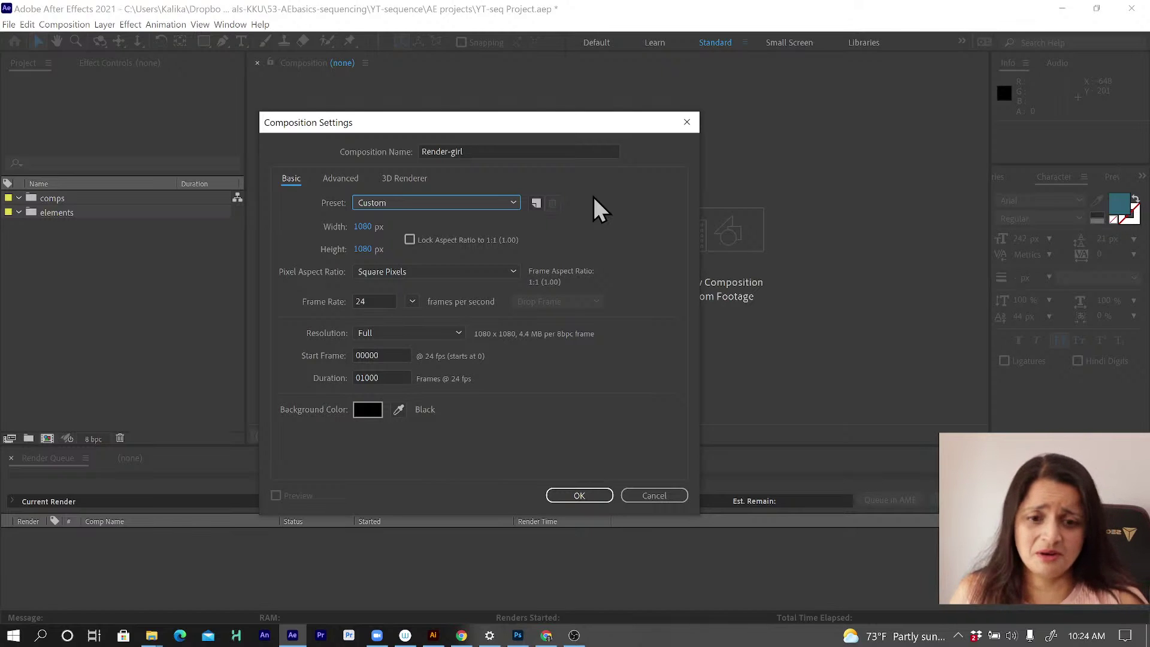
left_click(535, 203)
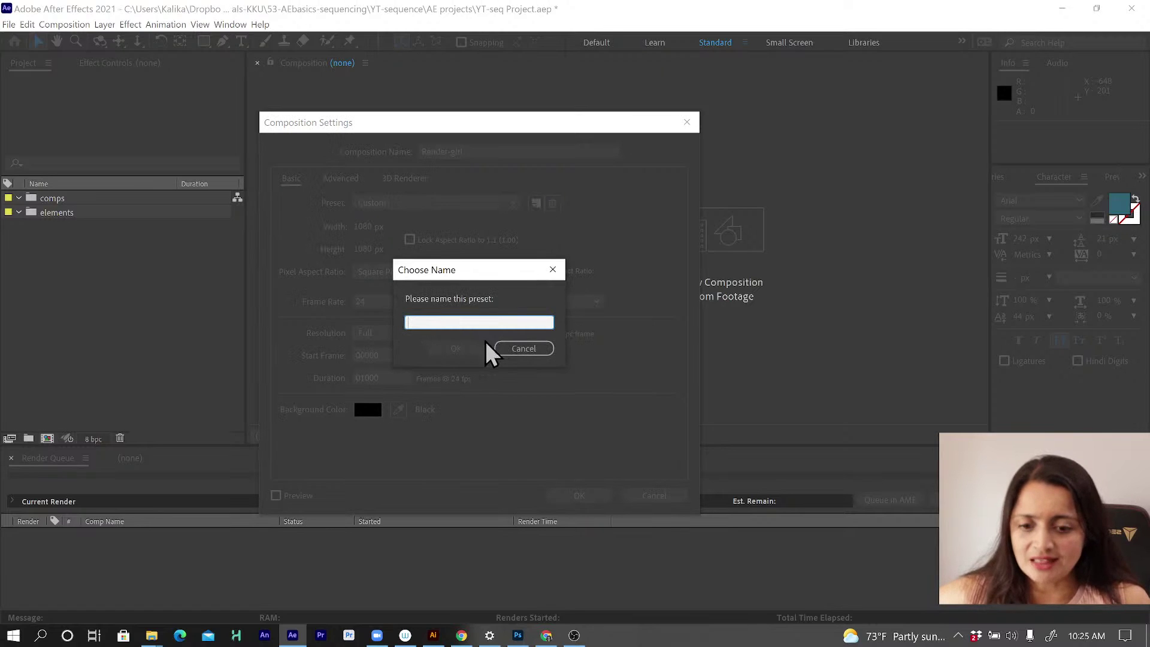
left_click(519, 350)
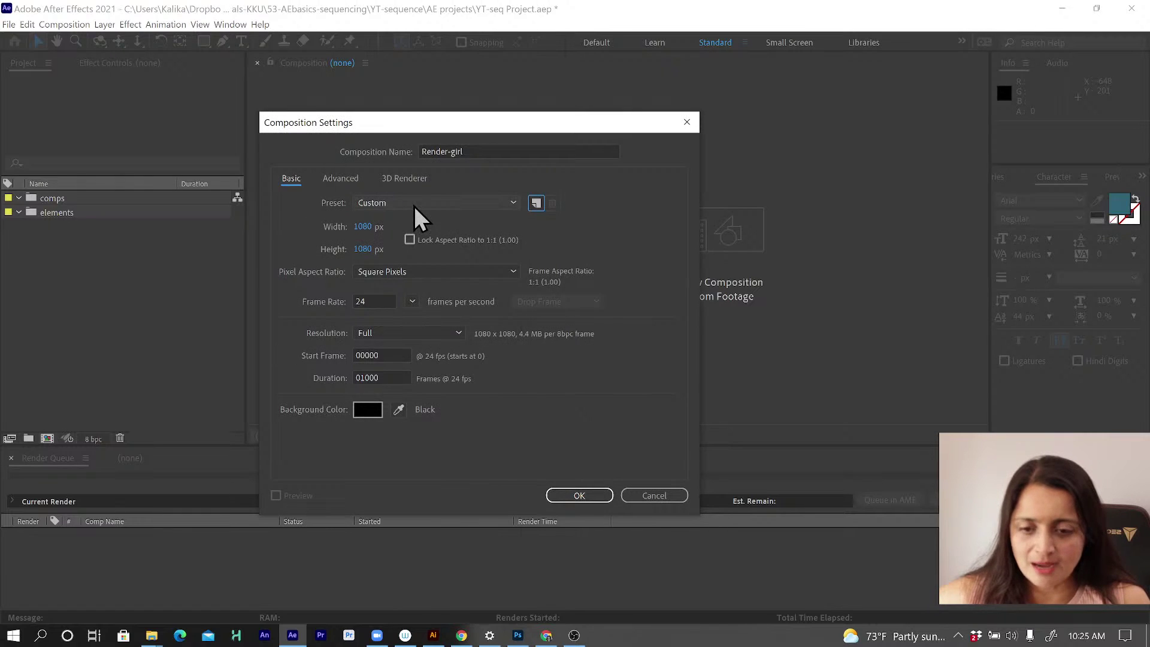
Step: Switch the composition preset back to HDTV 1080 24 and create the Render-girl composition
left_click(414, 206)
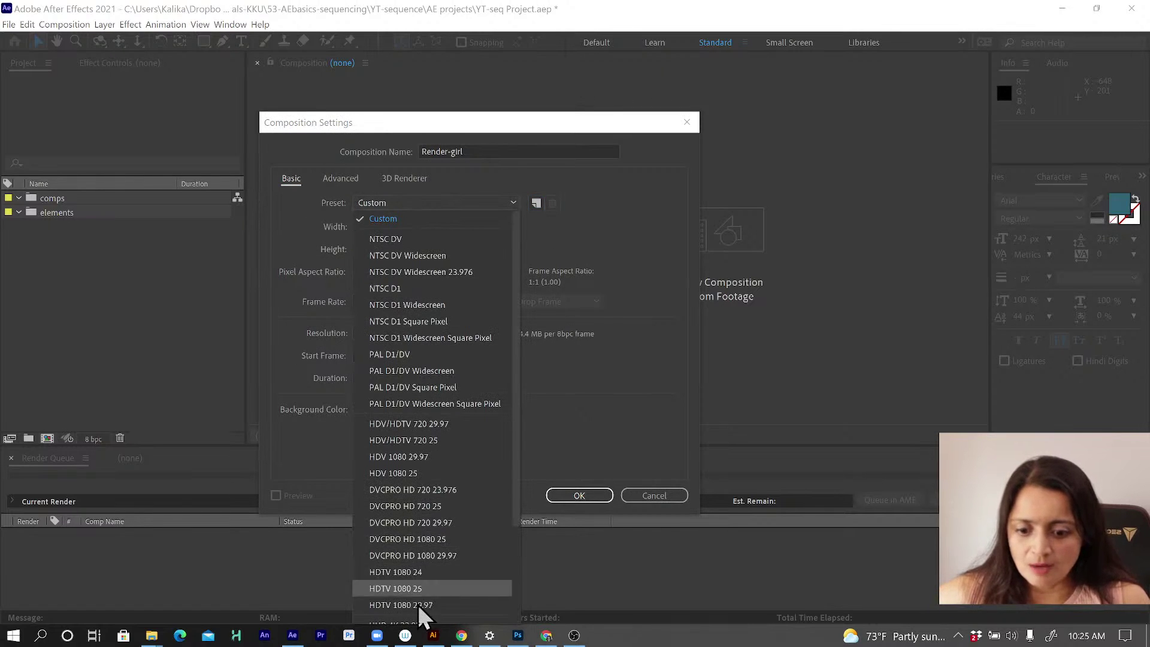
left_click(422, 571)
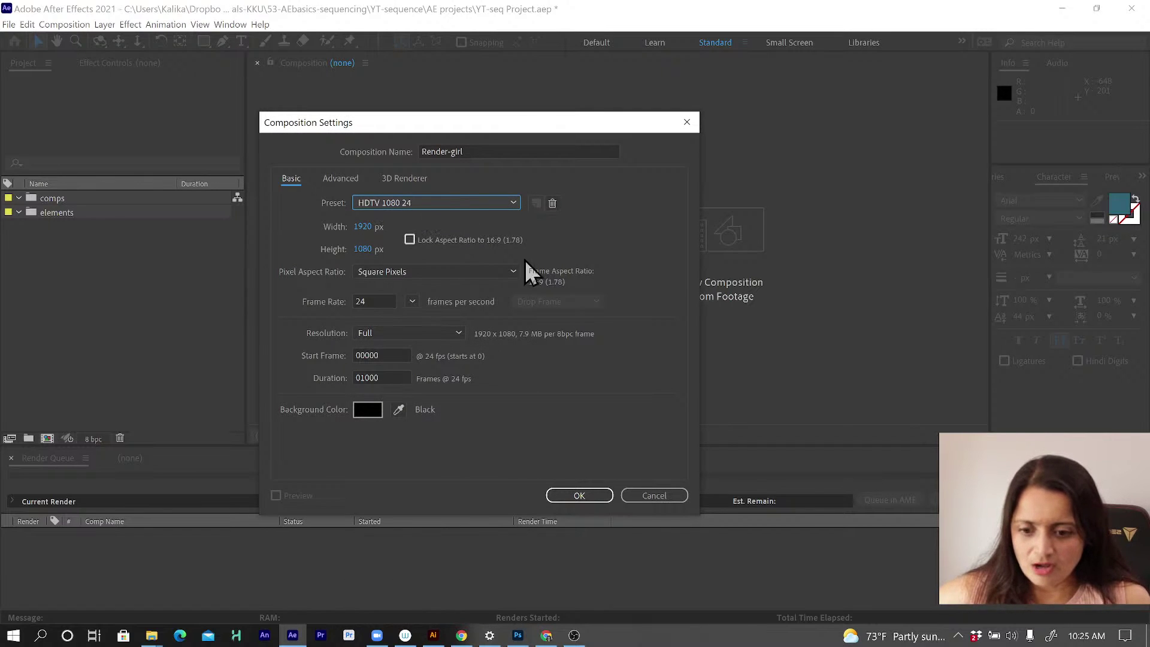
left_click(583, 495)
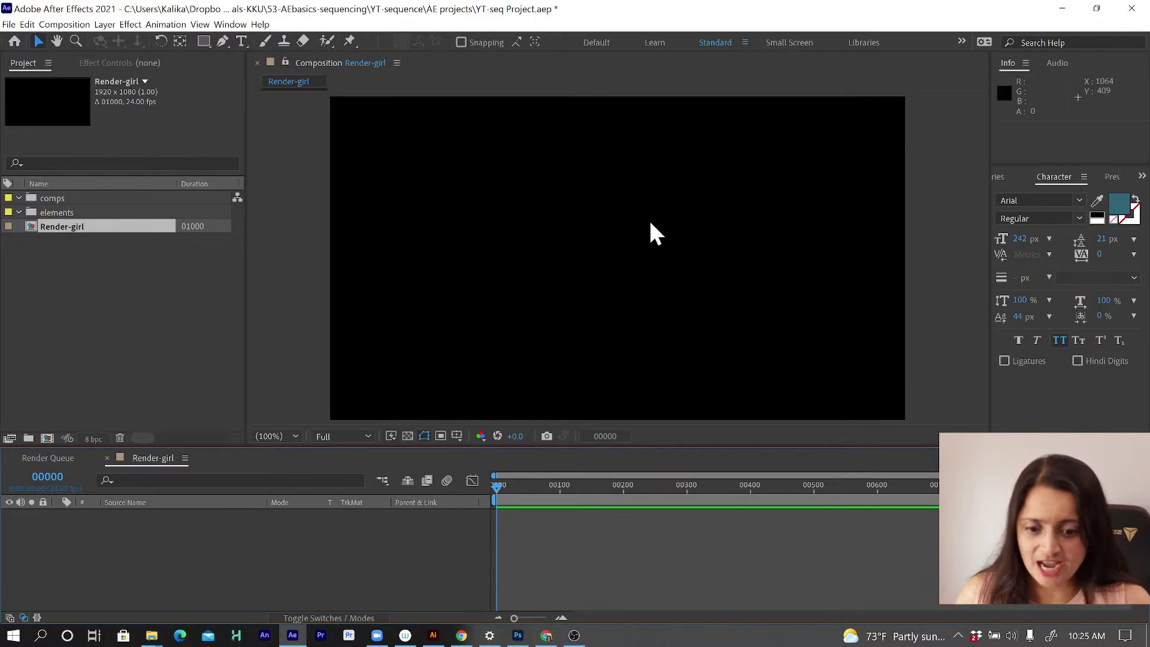
Step: Switch to File Explorer and move the boxes PSD from New folder up into the 53-AEbasics-sequencing folder
left_click(132, 305)
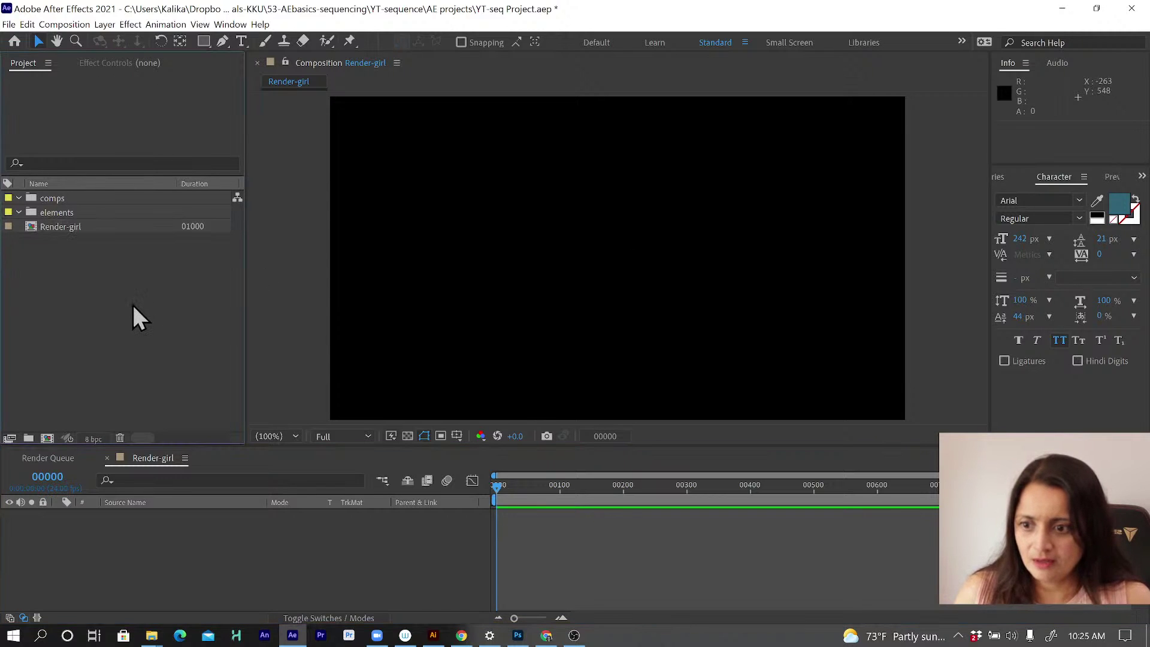
left_click(60, 213)
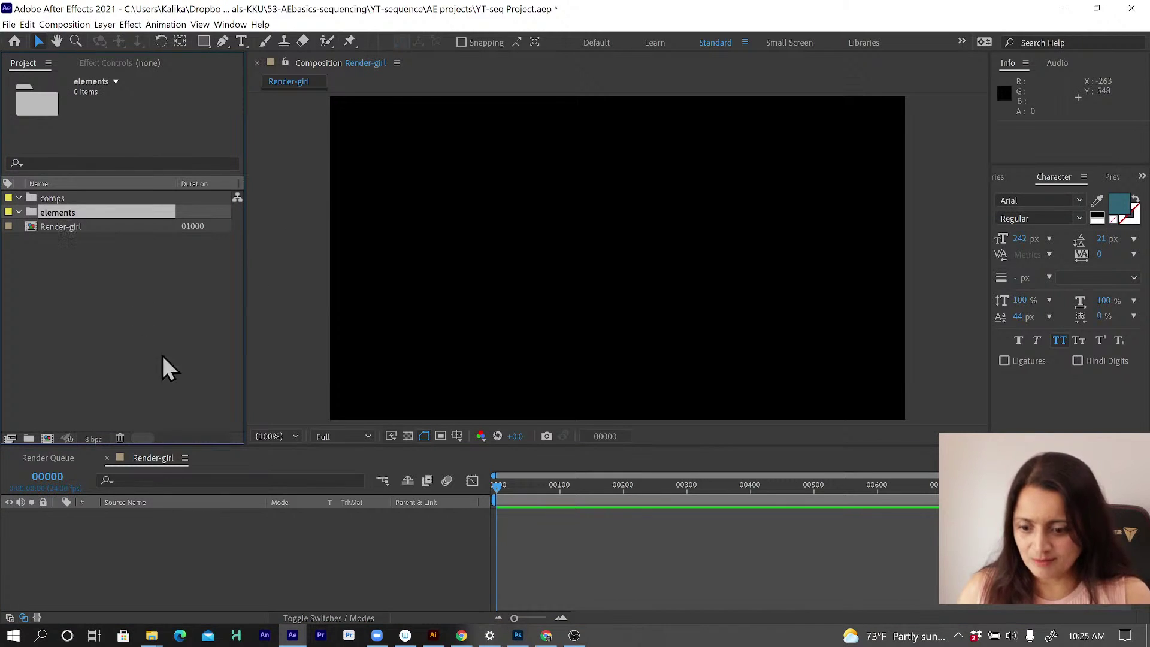
left_click(152, 634)
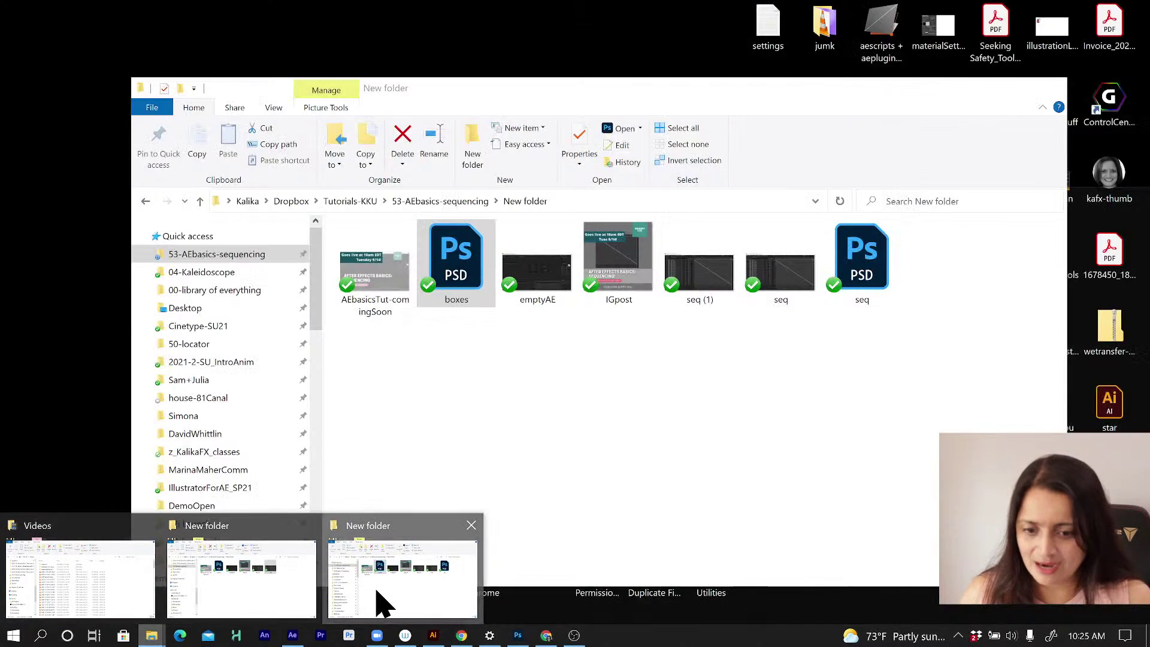
left_click(374, 591)
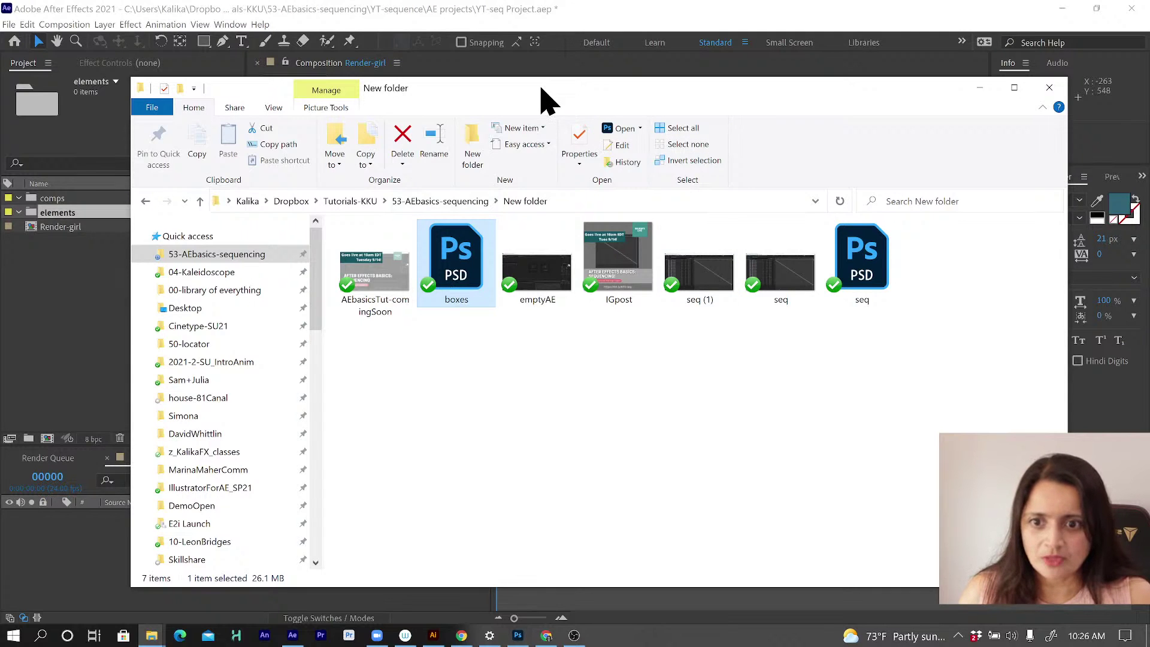
left_click_drag(548, 102, 472, 88)
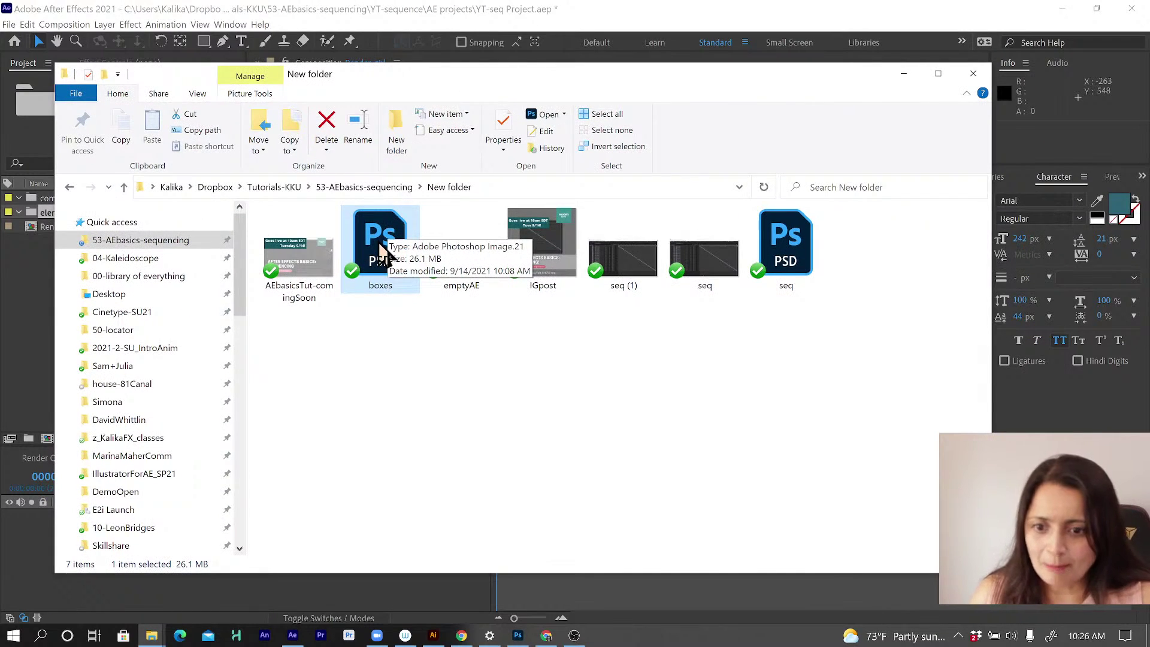
left_click_drag(389, 234, 379, 188)
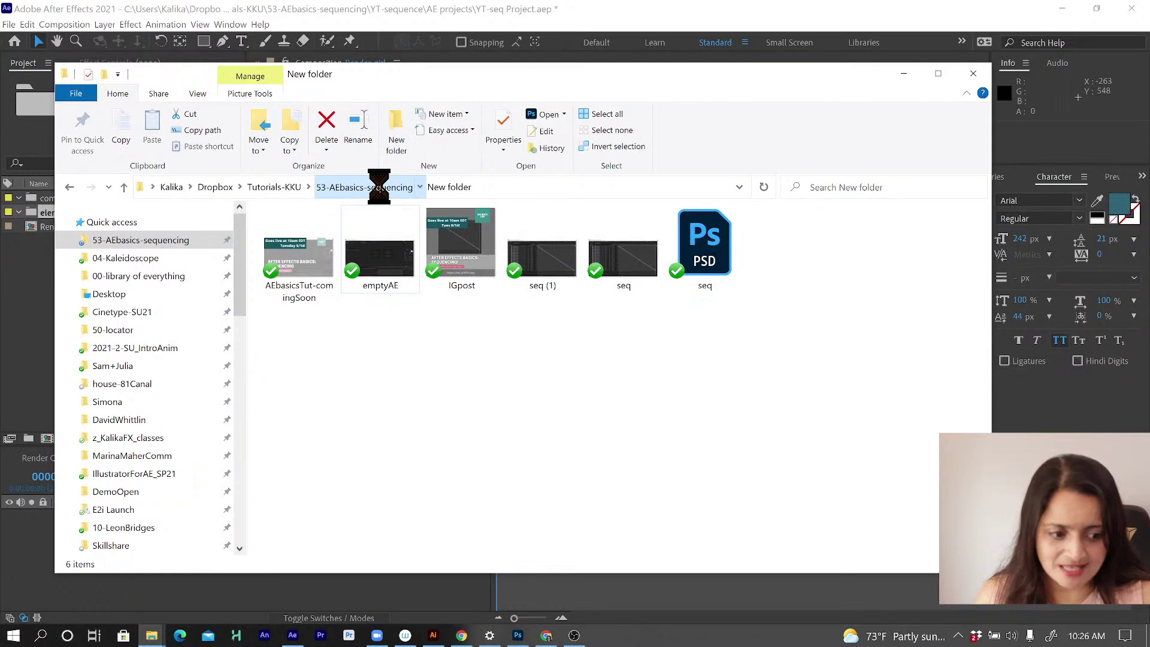
Step: Move the boxes PSD from 53-AEbasics-sequencing into the assets folder inside YT-sequence
left_click(379, 187)
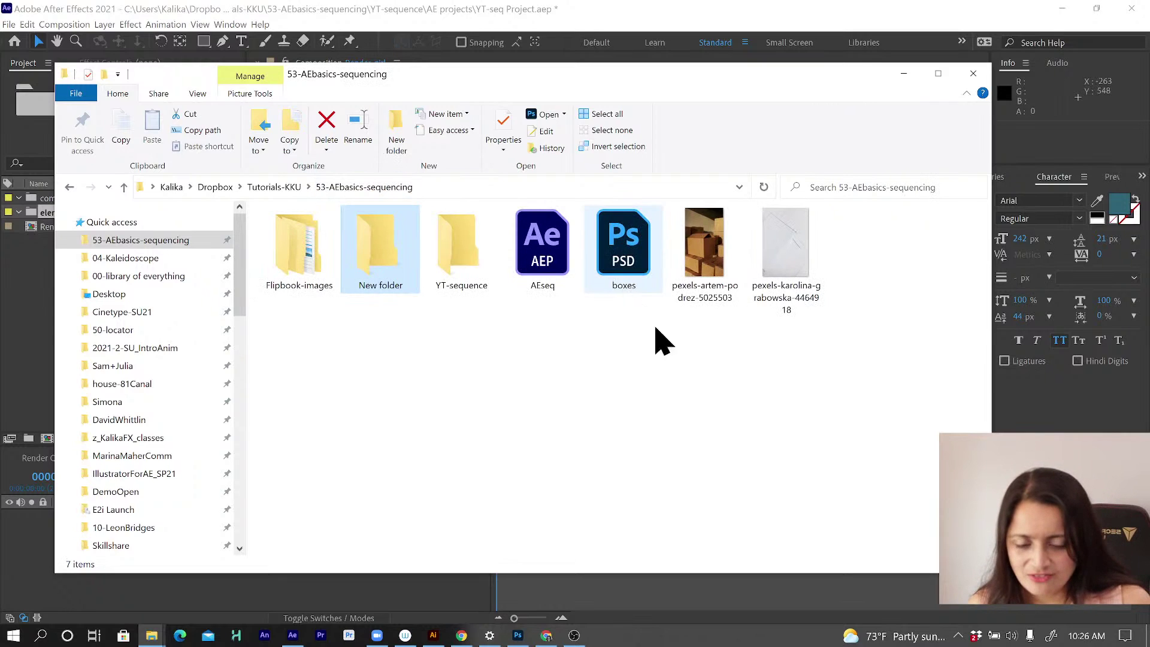
left_click(377, 251)
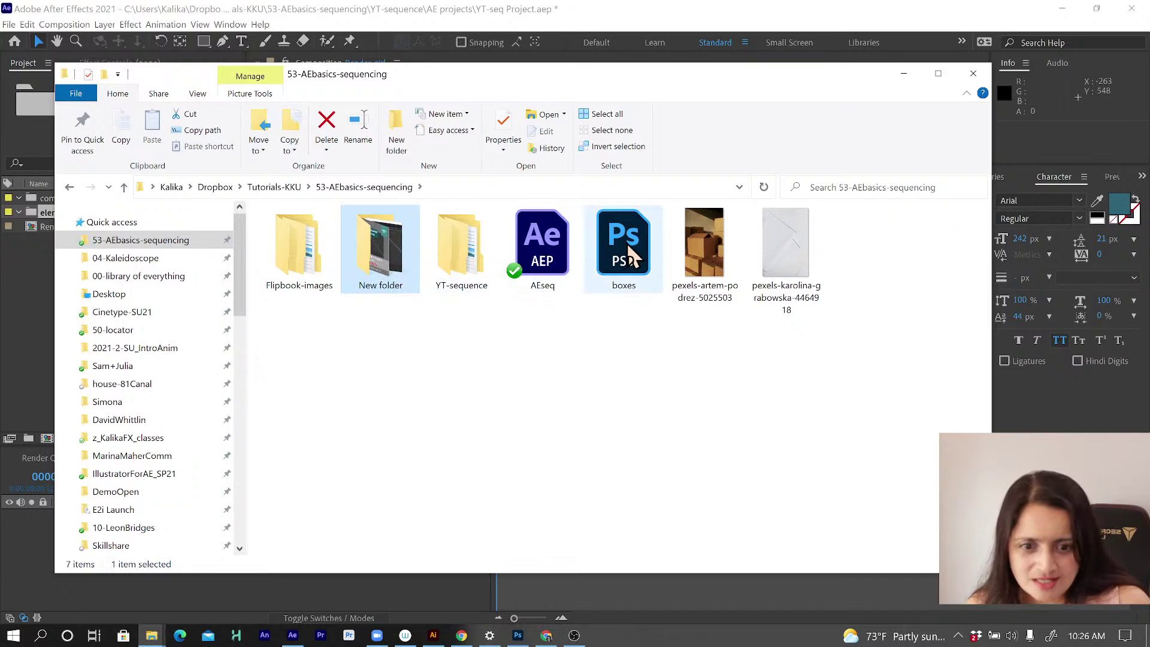
left_click_drag(628, 242, 470, 268)
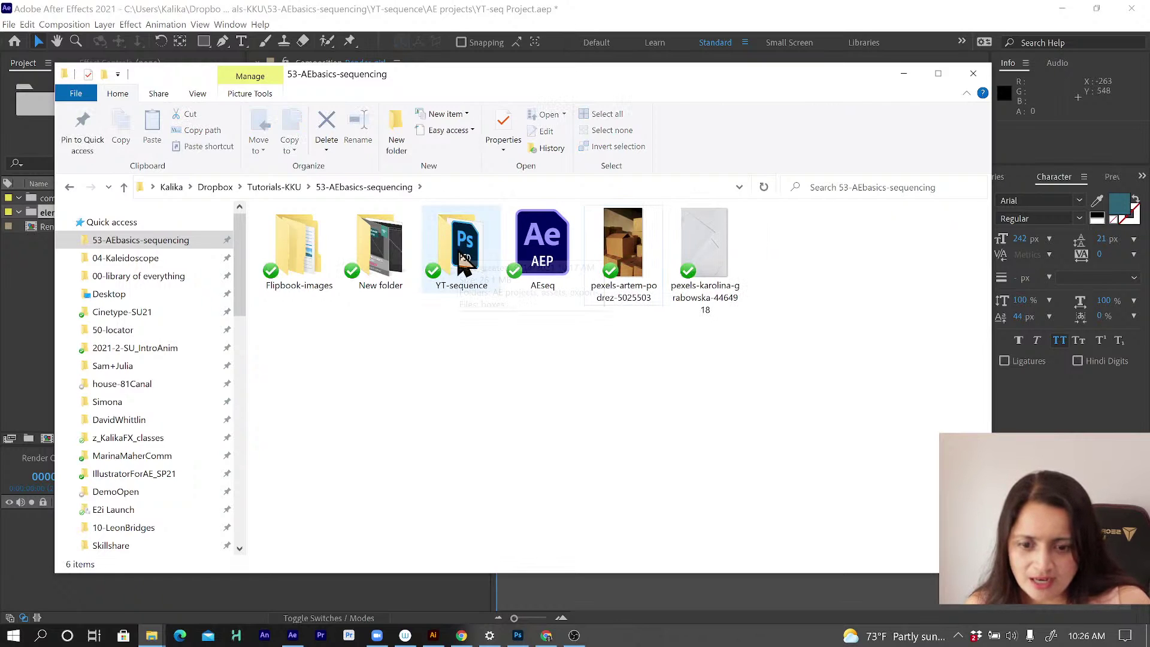
left_click(459, 255)
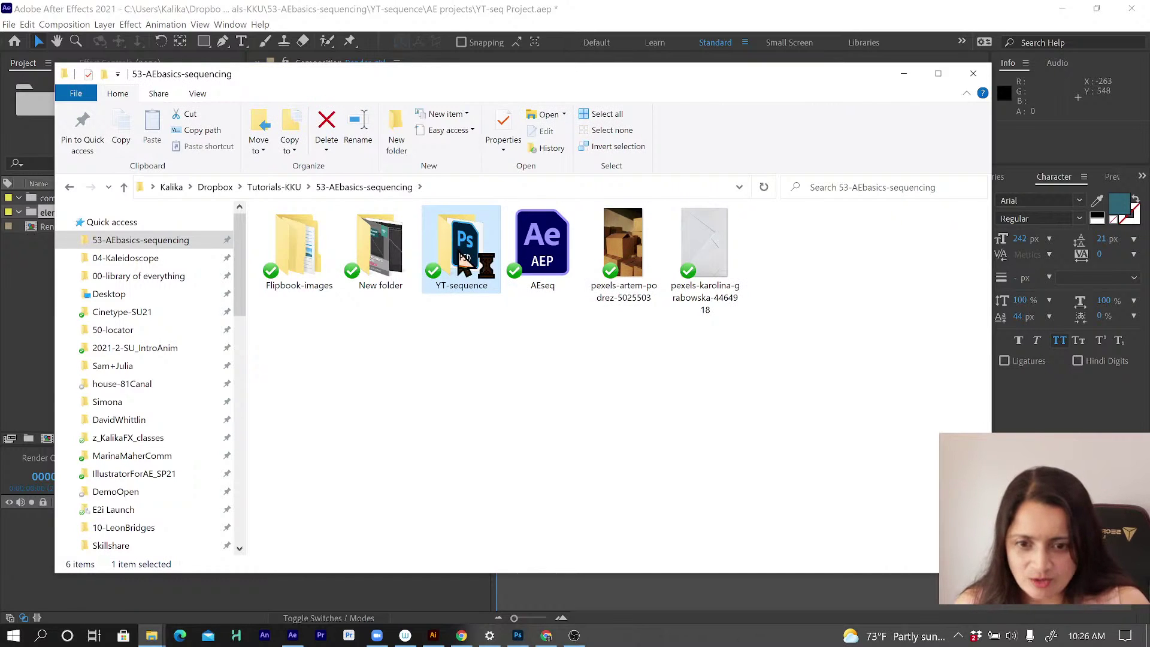
double_click(461, 257)
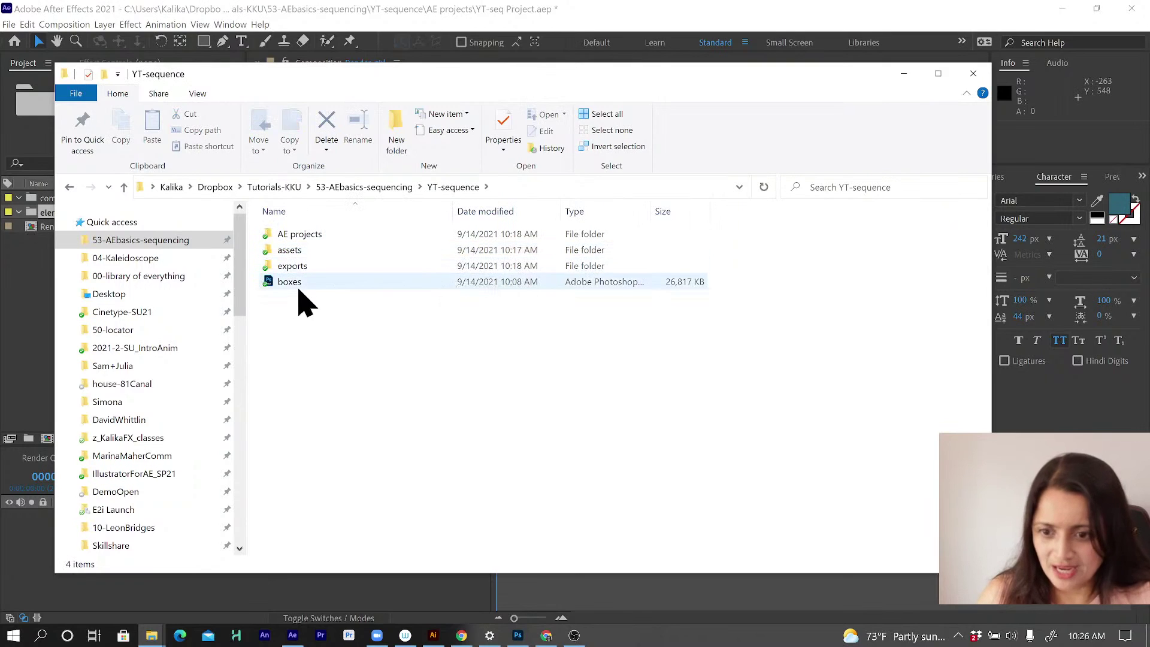
left_click_drag(294, 282, 298, 262)
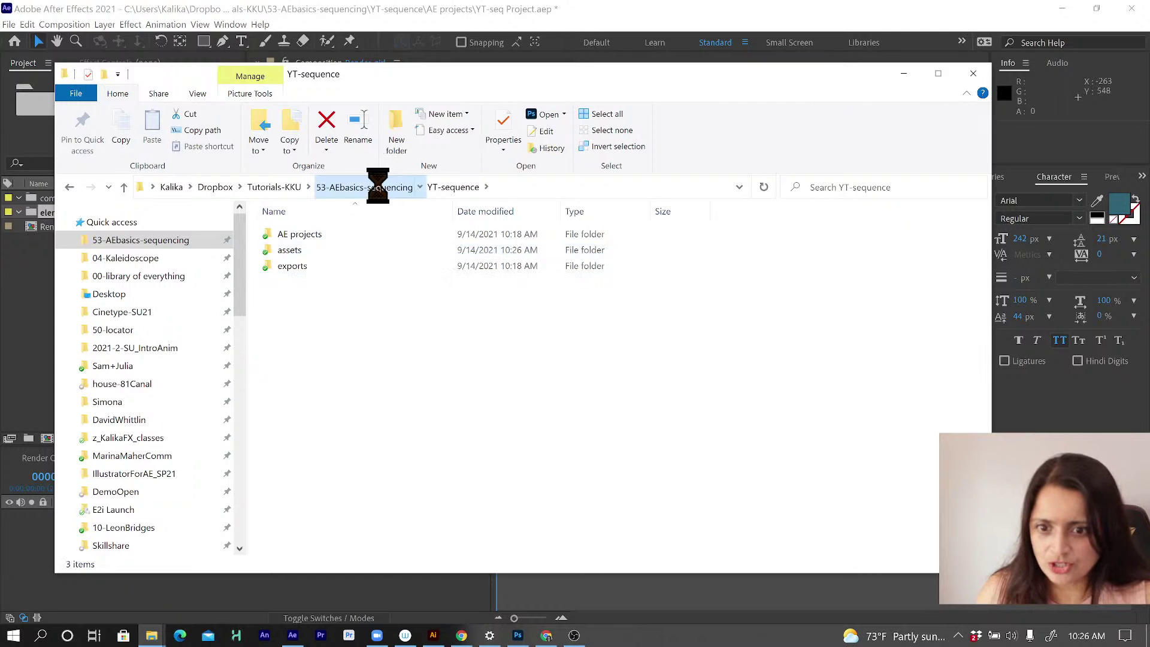
Step: Copy the abstract_ and jumping_jacks image folders from the Flipbook-images folder
left_click(378, 187)
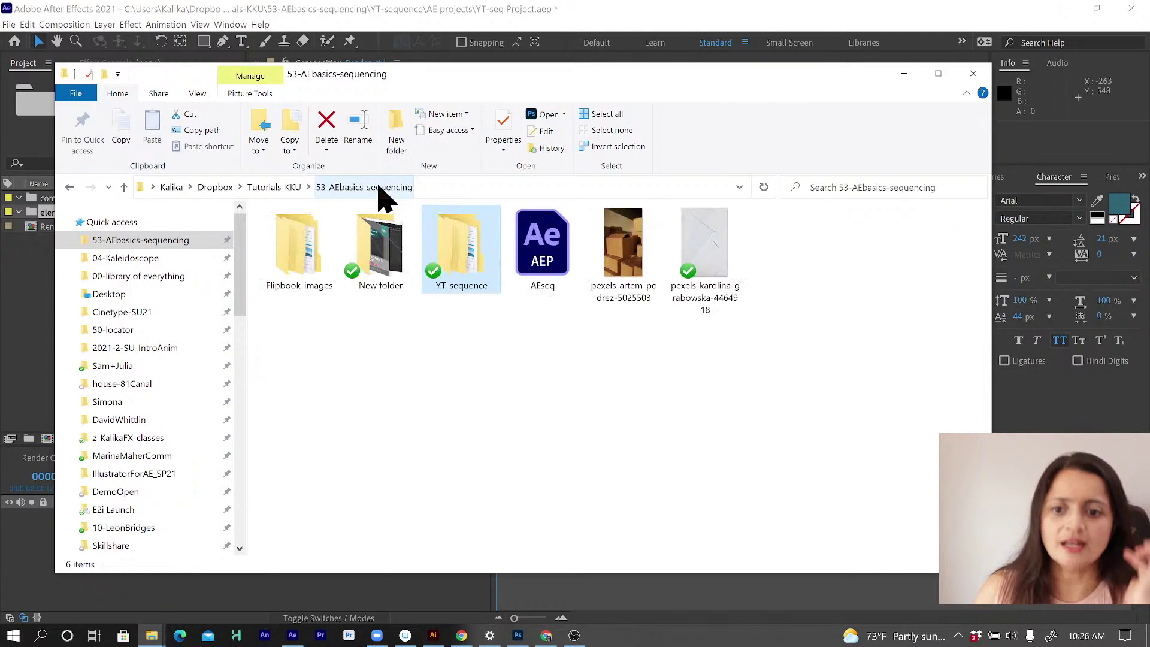
left_click(298, 264)
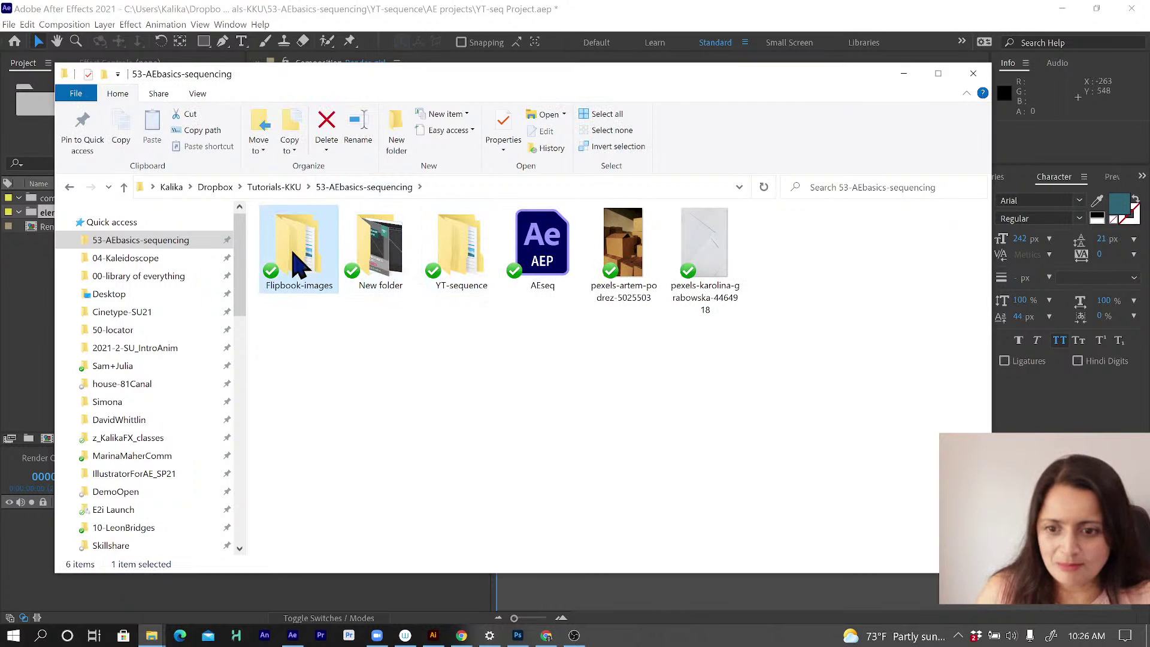
double_click(293, 251)
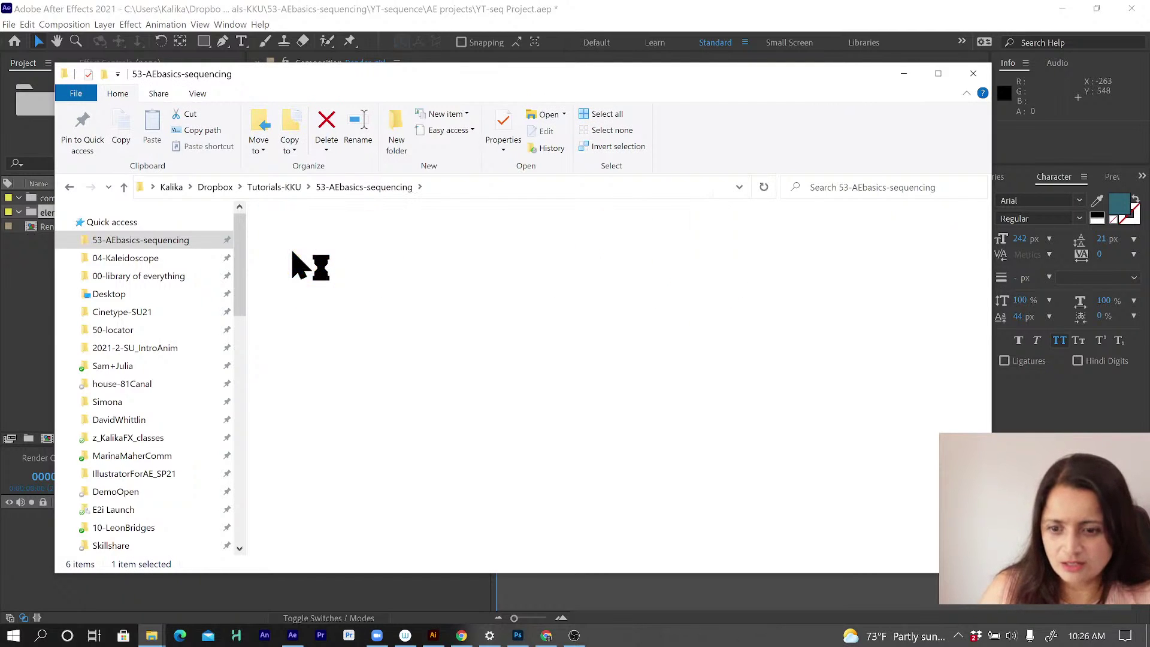
left_click(299, 235)
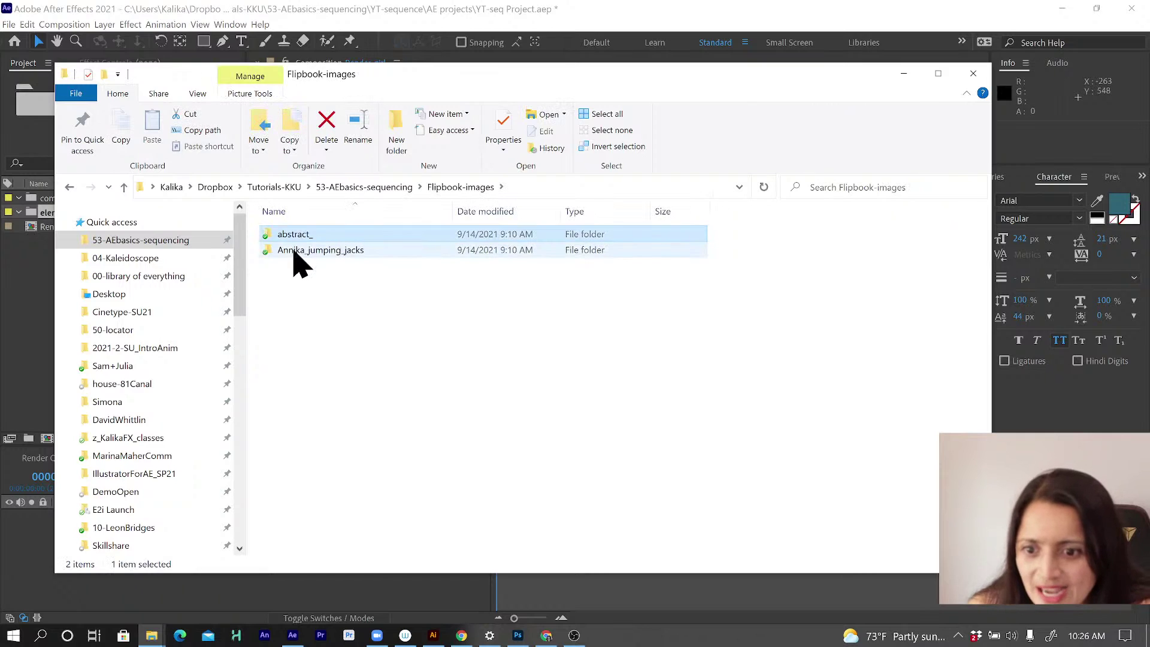
left_click(294, 252, "shift")
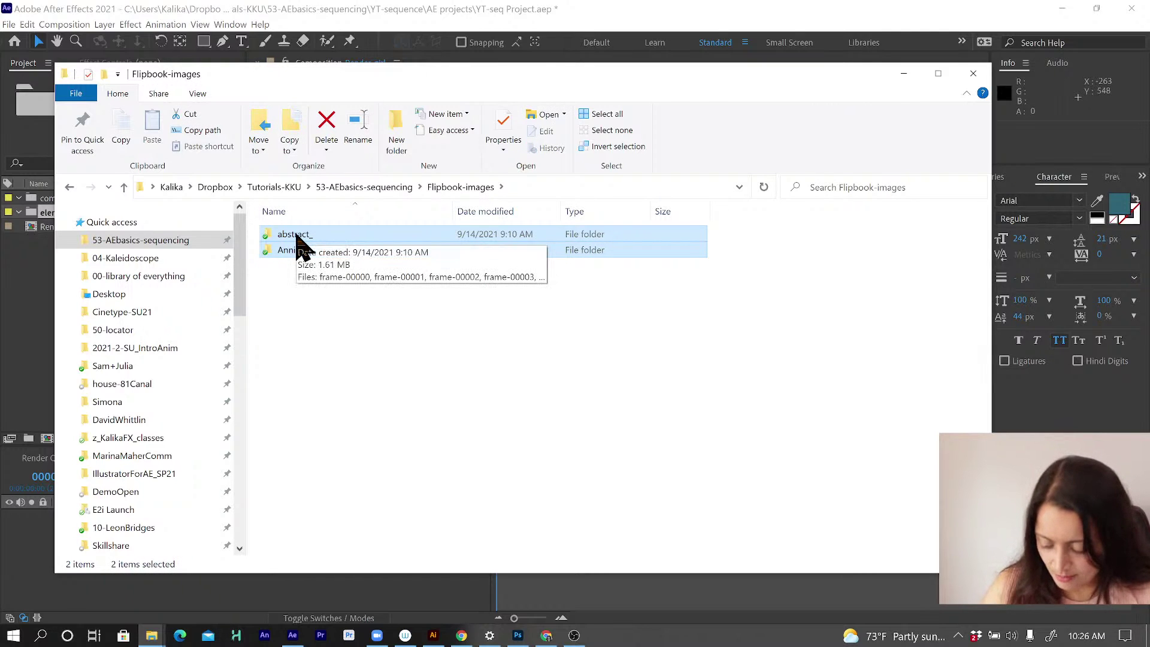
Step: Paste the two copied image folders into the assets folder inside YT-sequence
left_click(386, 190)
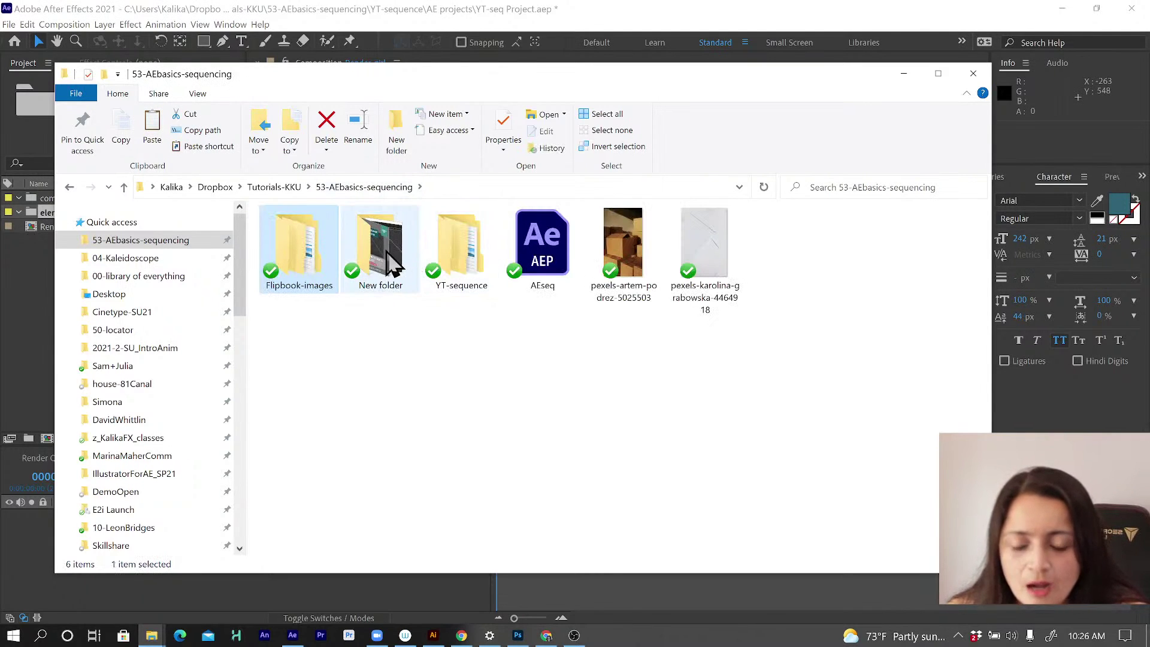
double_click(455, 263)
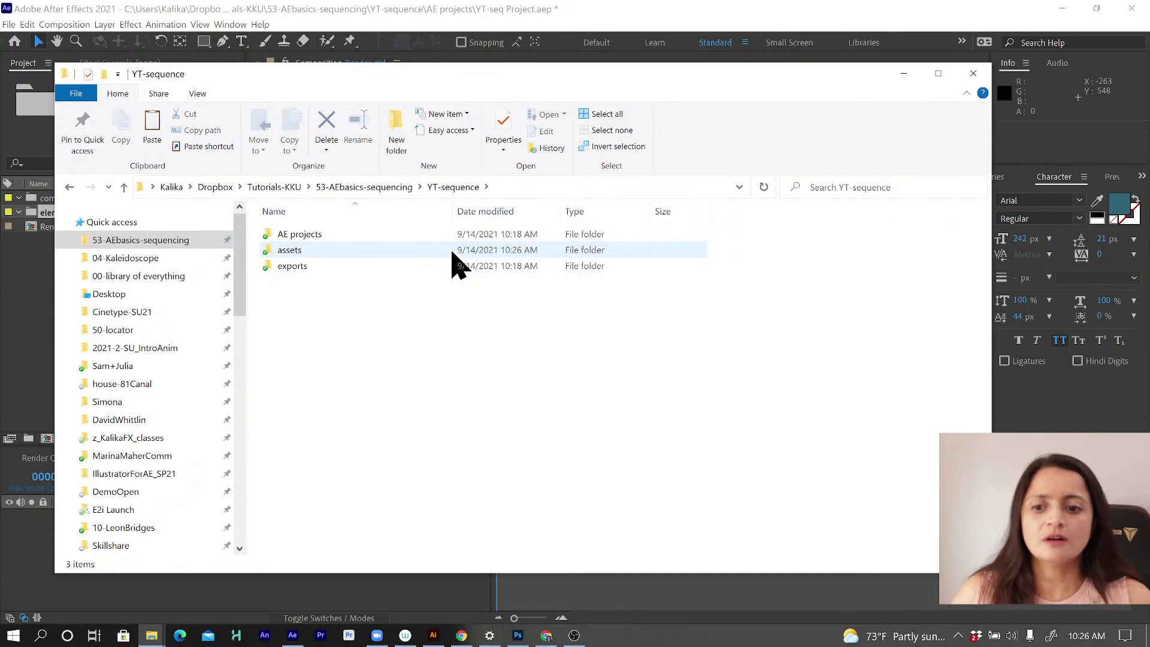
left_click(299, 252)
double_click(299, 252)
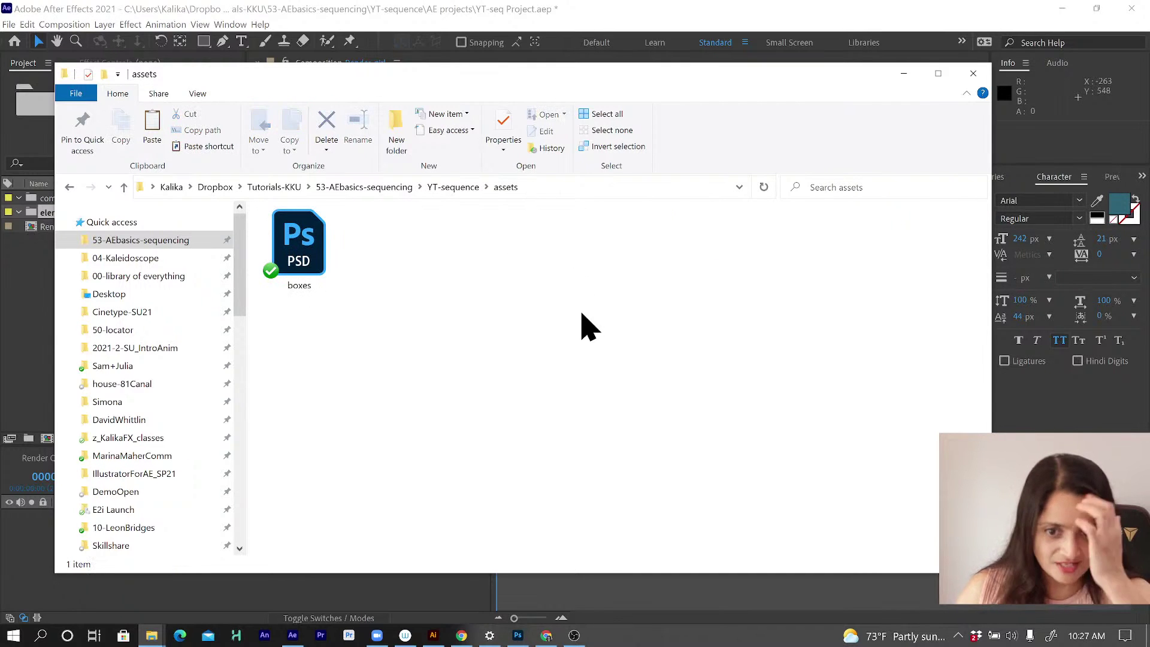
key("ctrl+v")
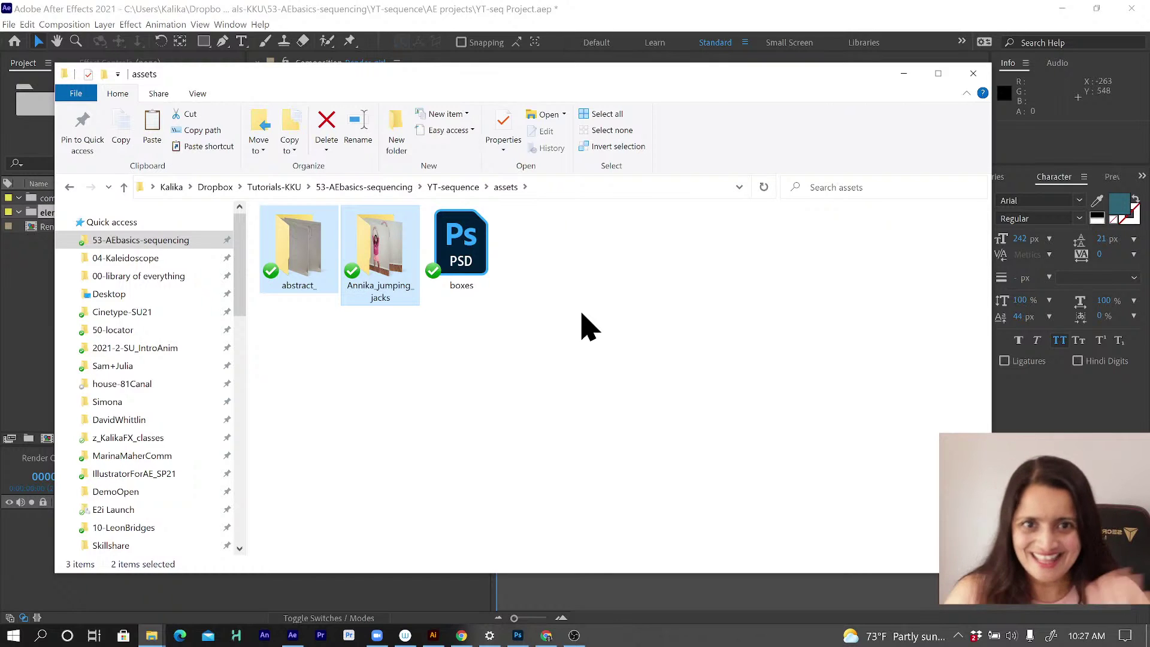
left_click(579, 283)
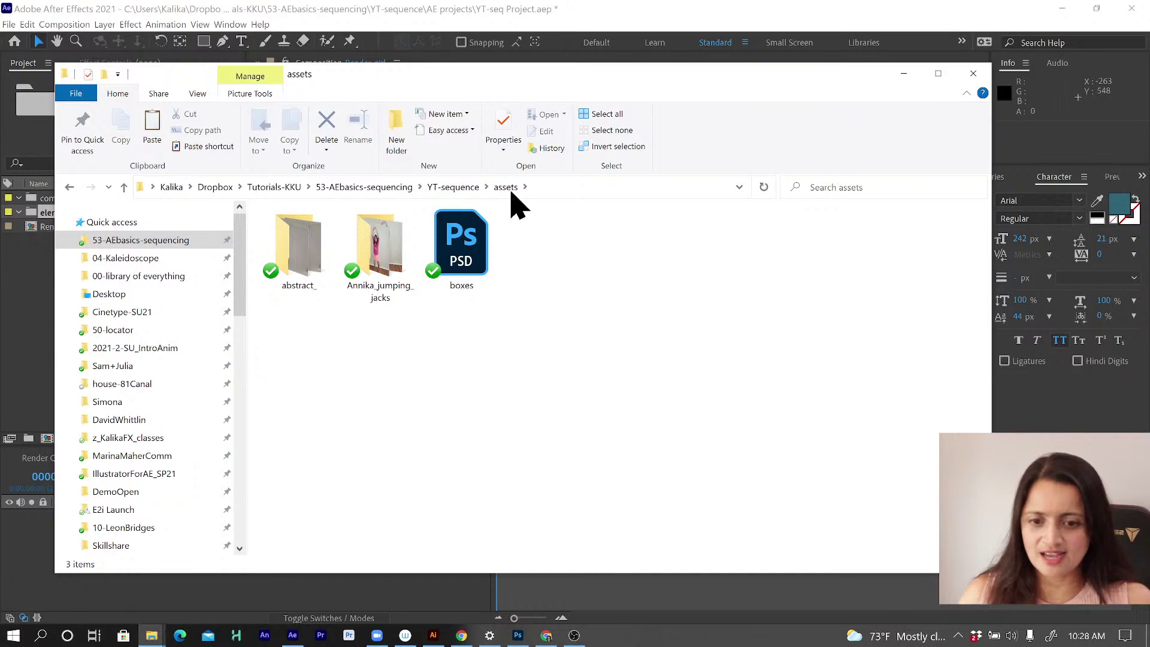
Step: Switch back to After Effects and open the file import dialog with the elements folder as the target
left_click(459, 189)
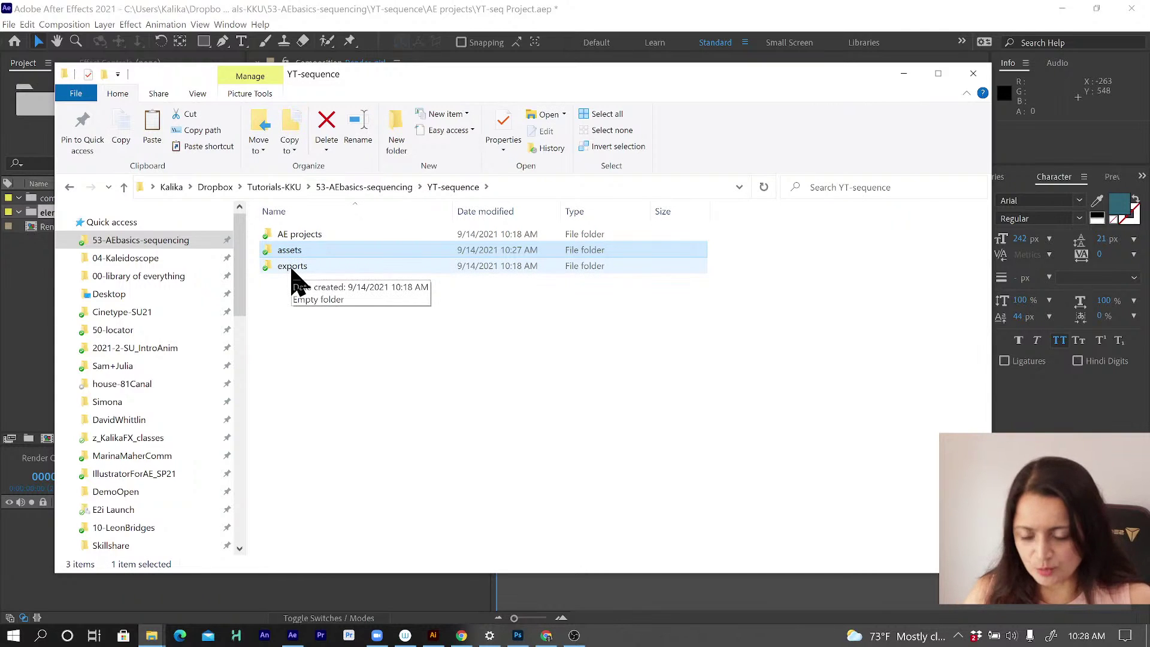
left_click(25, 266)
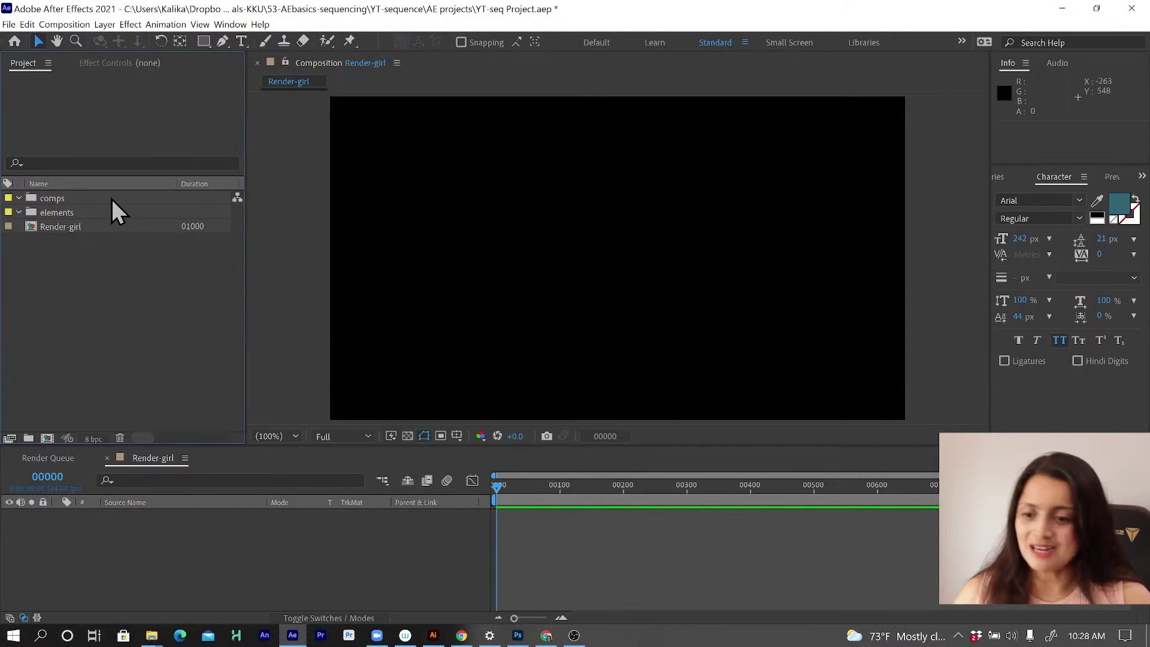
left_click(72, 214)
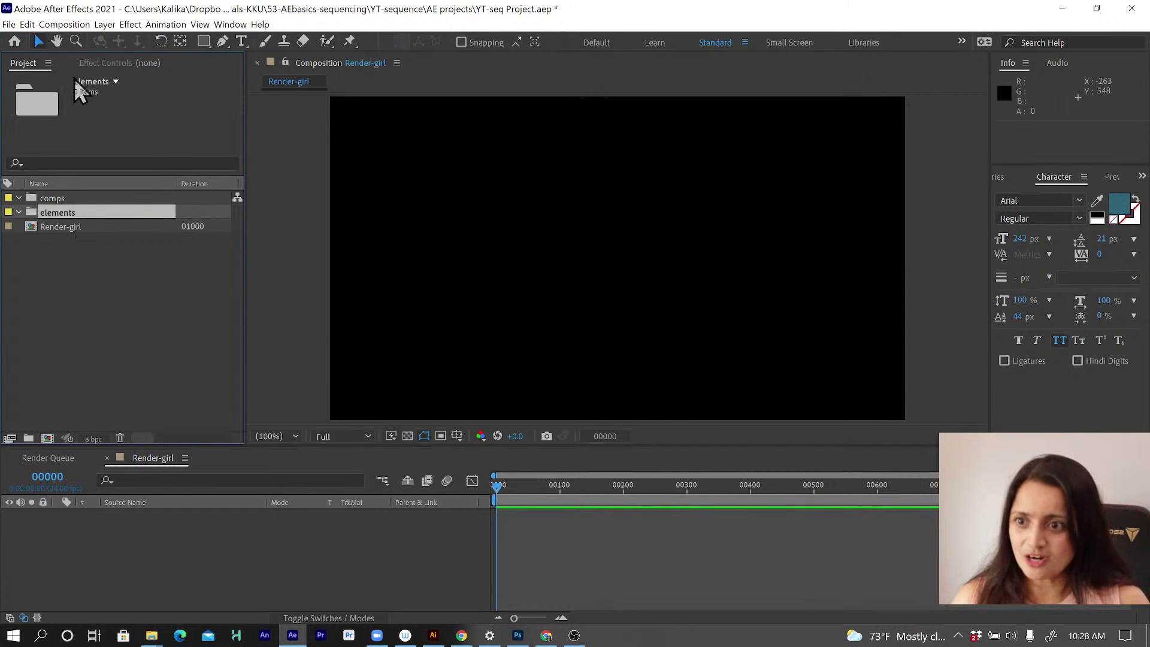
left_click(10, 24)
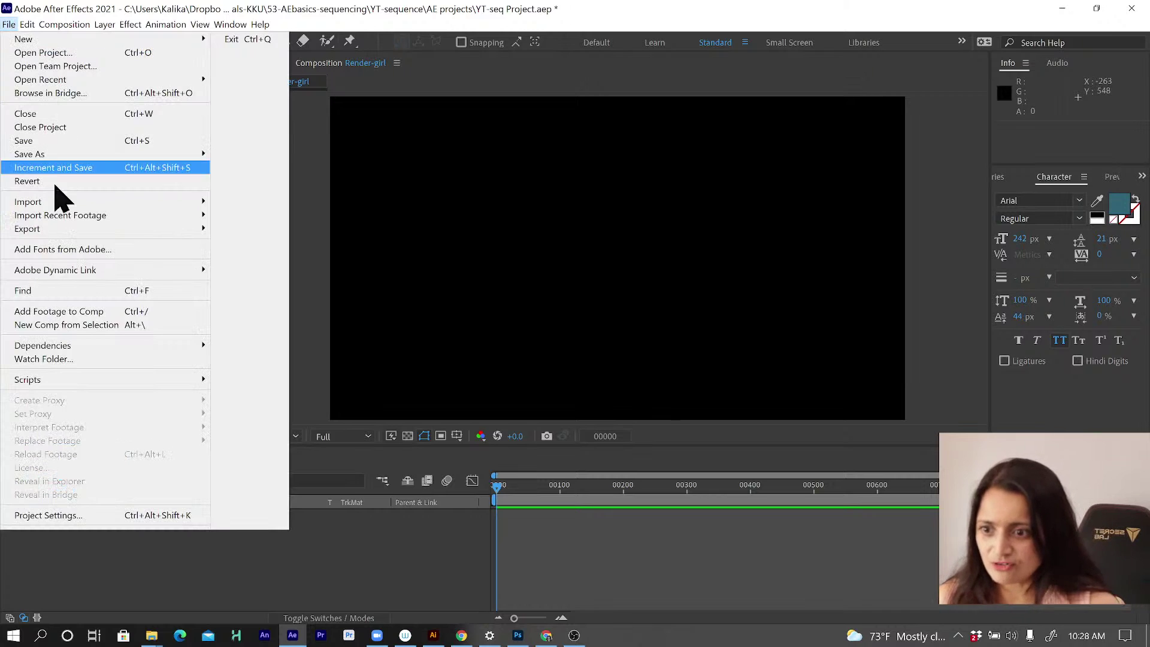
mouse_move(52, 204)
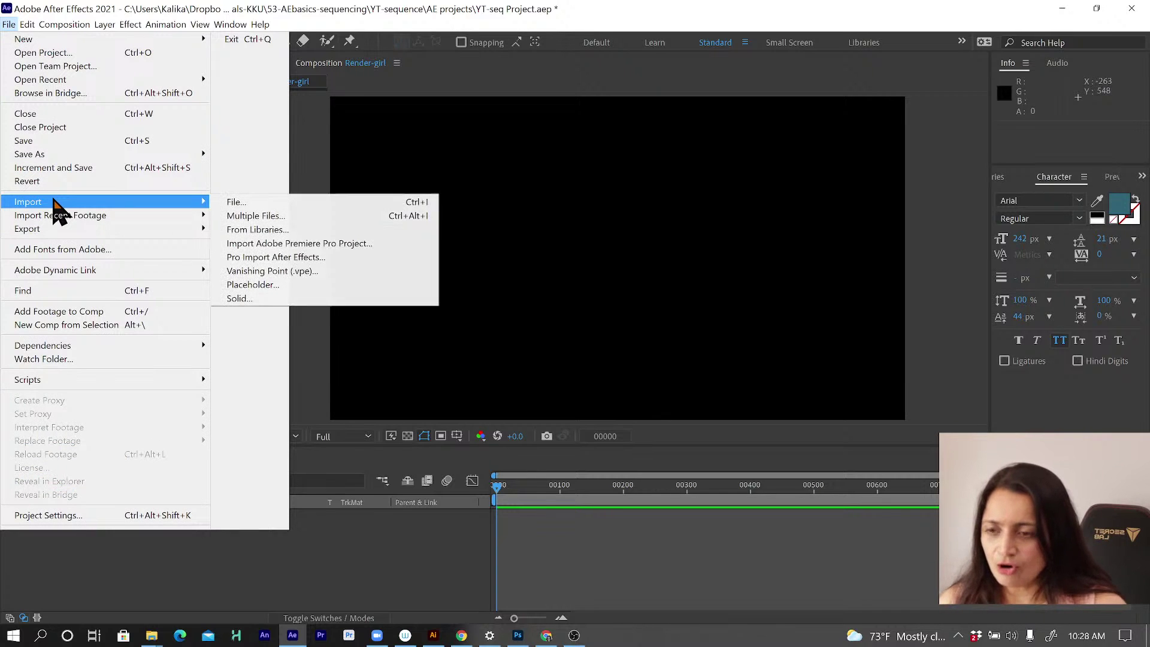
left_click(280, 204)
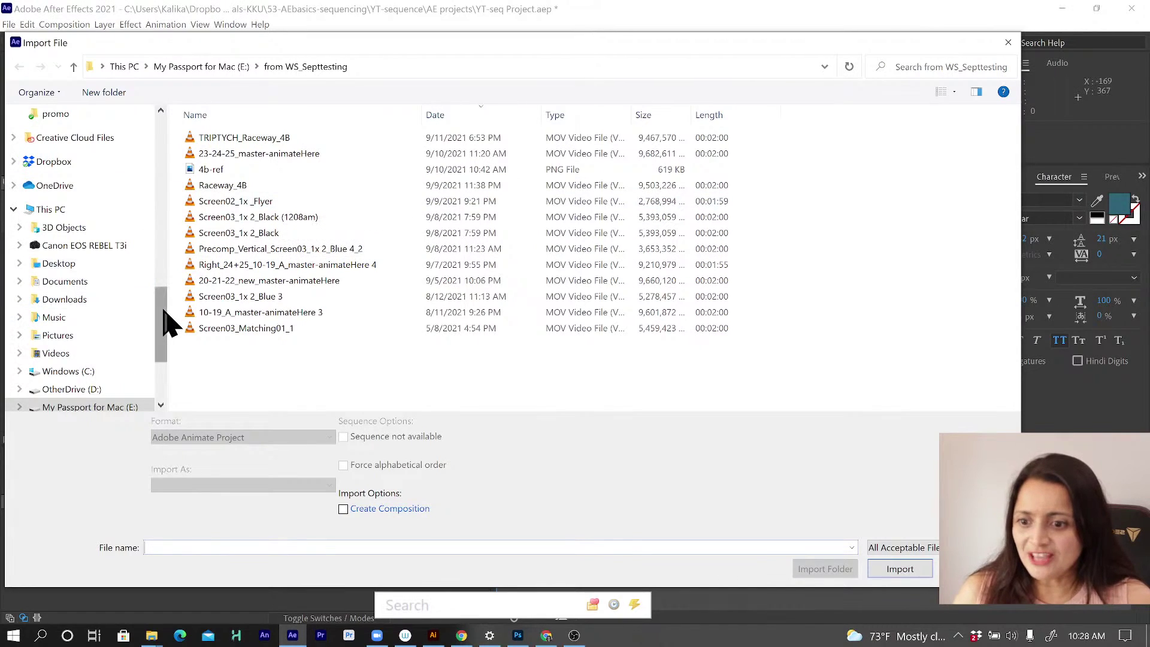
Step: Import the whole jumping_jacks folder from YT-sequence's assets into elements and expand it to list its frames
left_click_drag(166, 318, 197, 126)
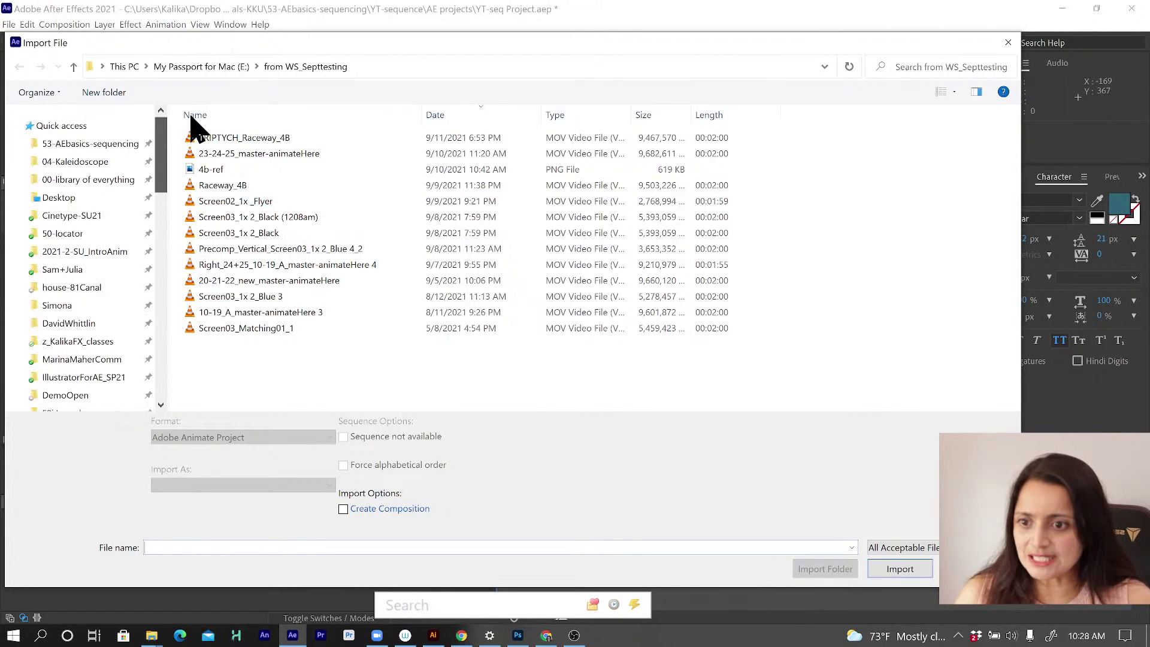
left_click(76, 145)
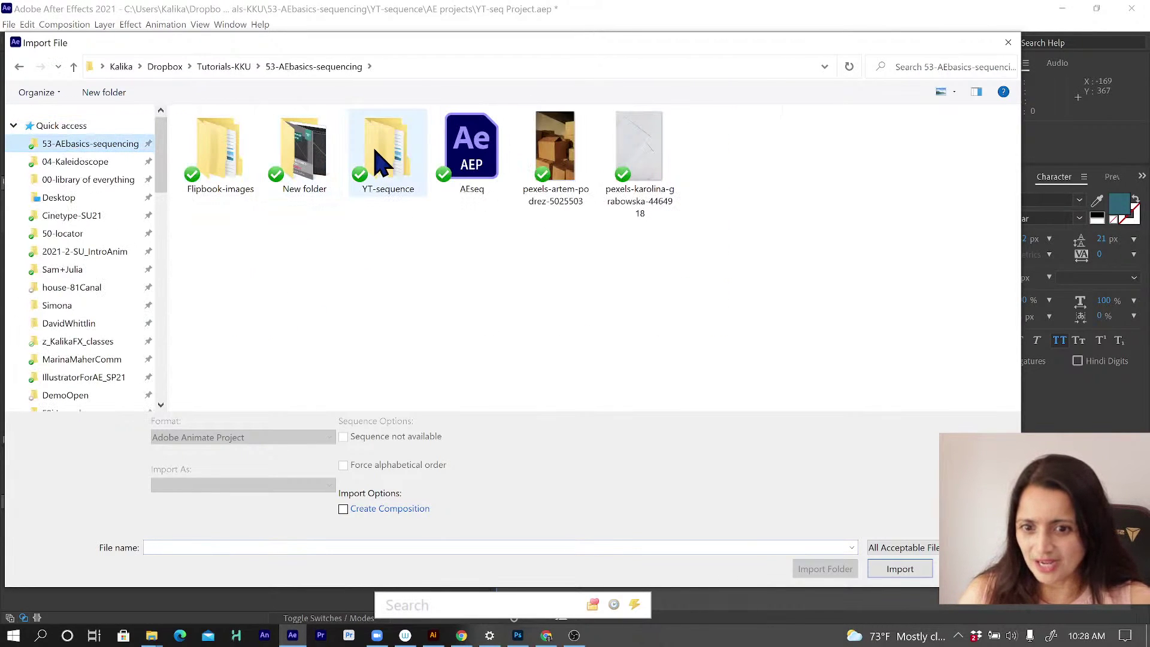
double_click(374, 153)
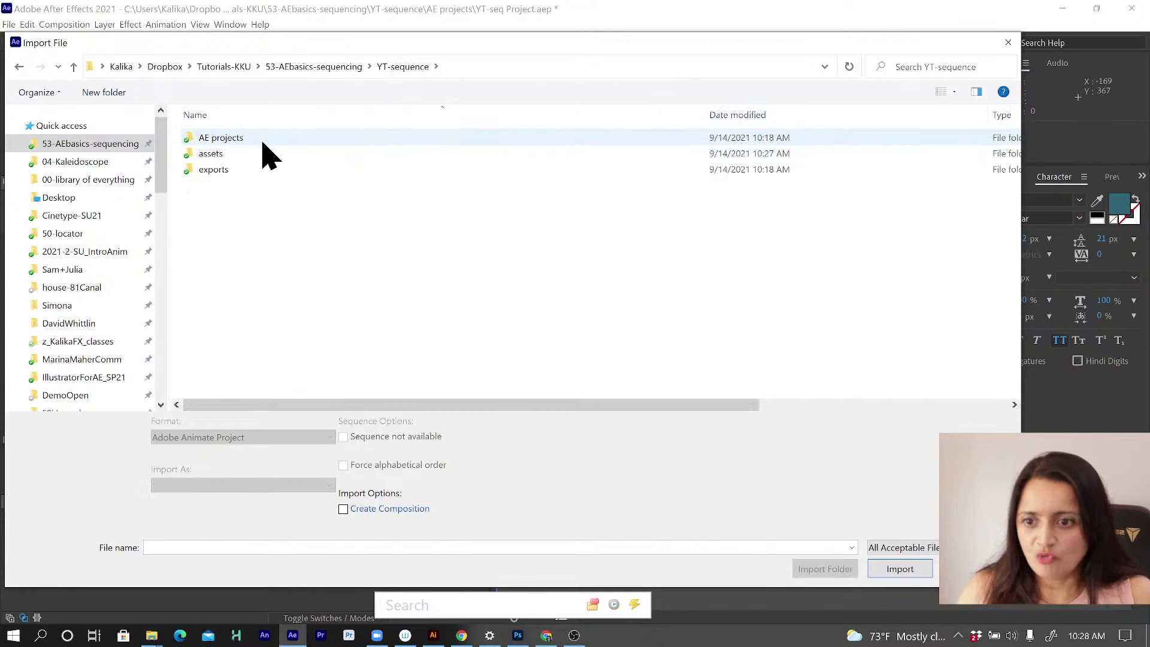
double_click(225, 156)
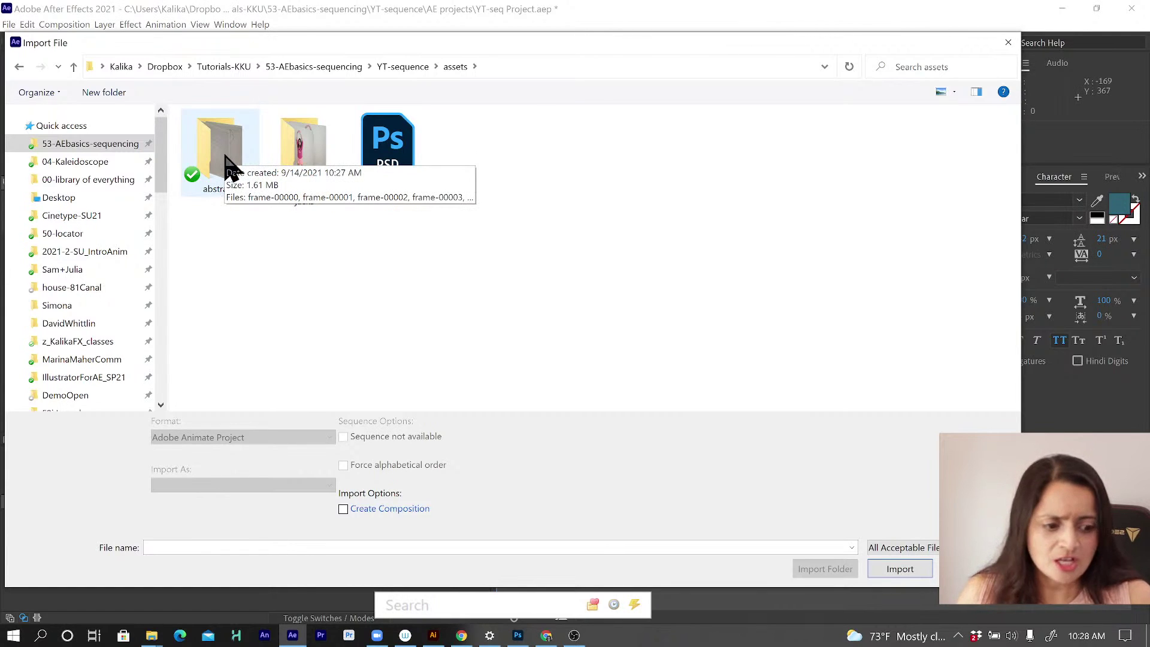
left_click(227, 162)
left_click(309, 158)
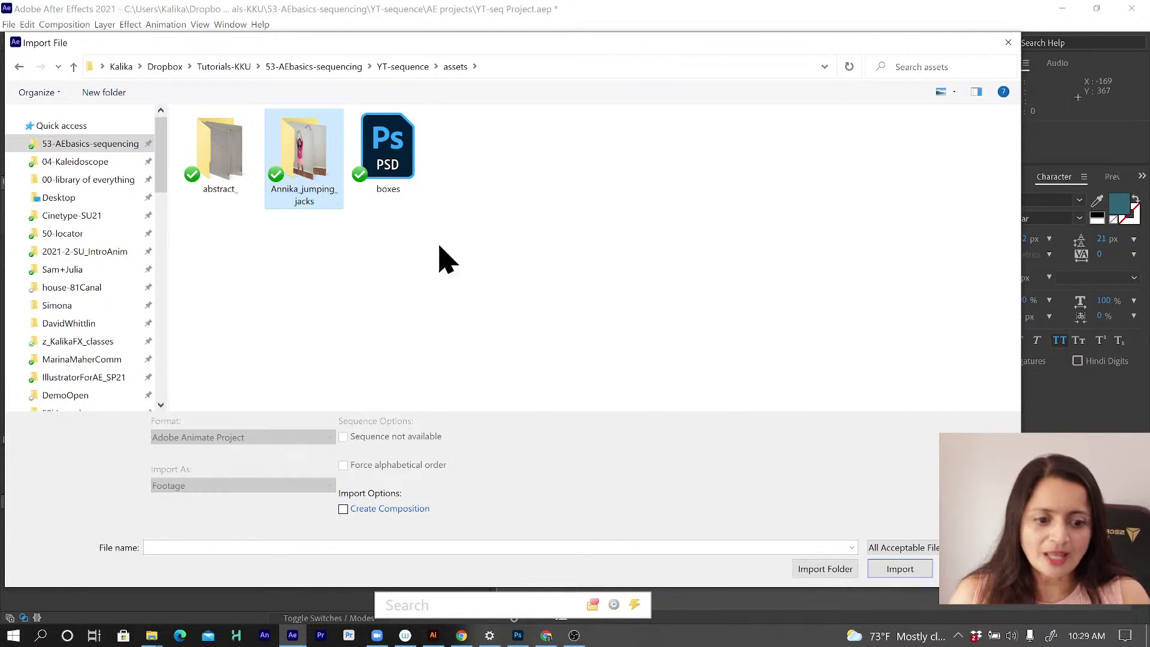
left_click(829, 570)
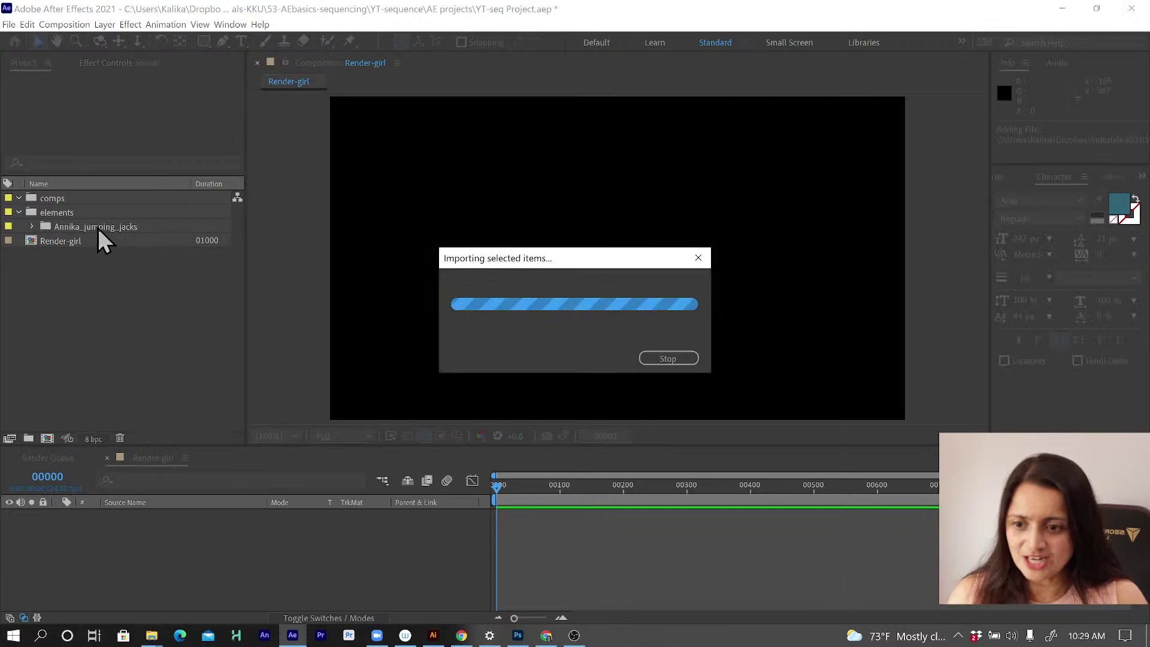
left_click(33, 226)
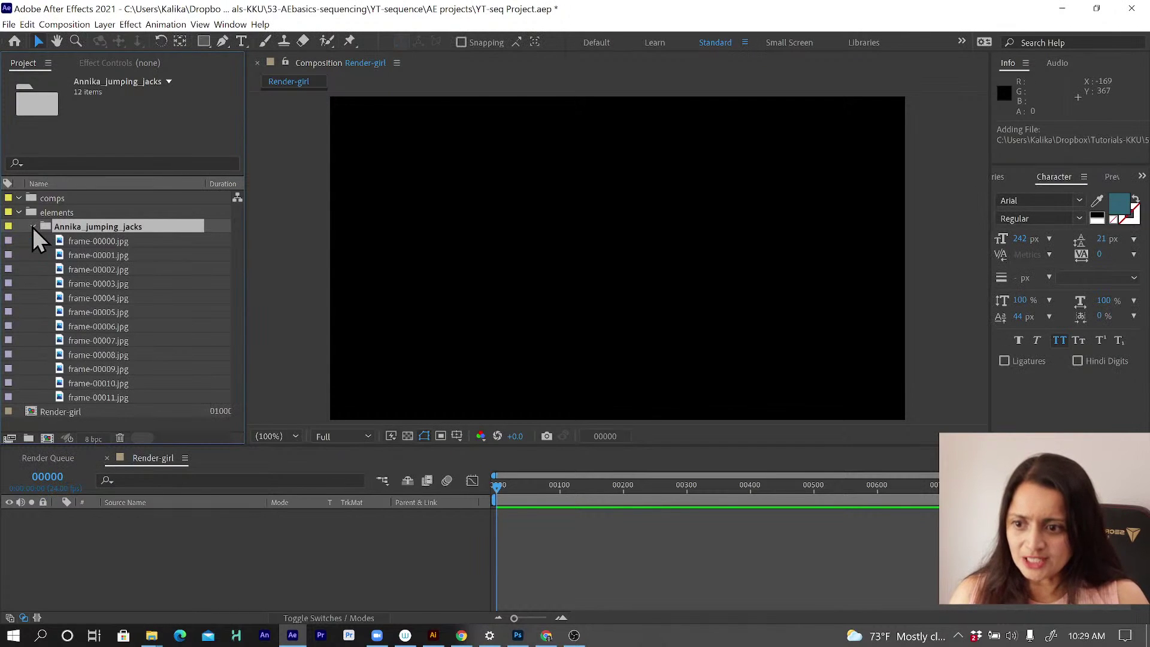
Step: Create a single composition from frame-00000.jpg through frame-00011.jpg, using frame-00000.jpg's dimensions and a still duration of 0:00:02:00
left_click(95, 242)
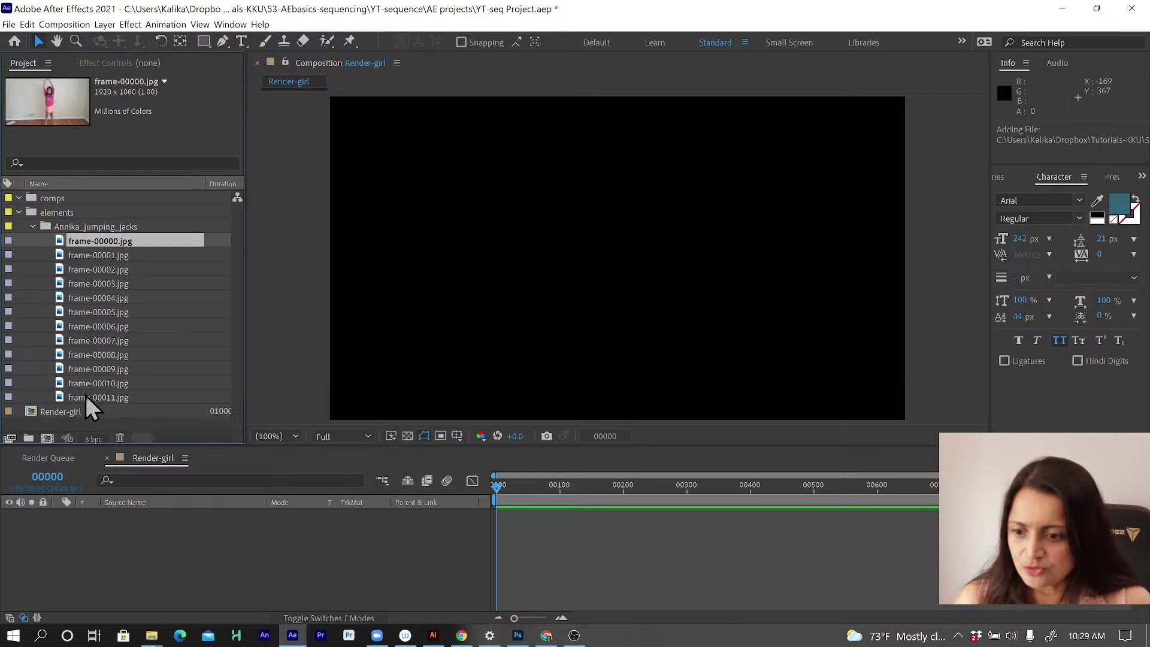
left_click(88, 398, "shift")
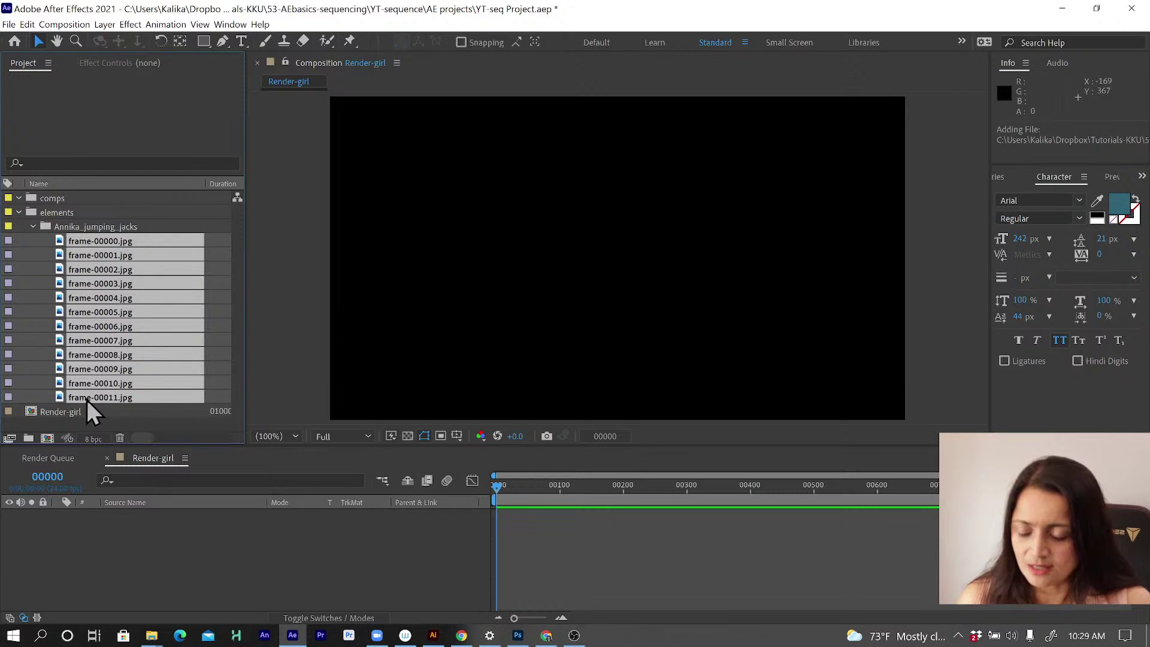
left_click_drag(85, 400, 47, 439)
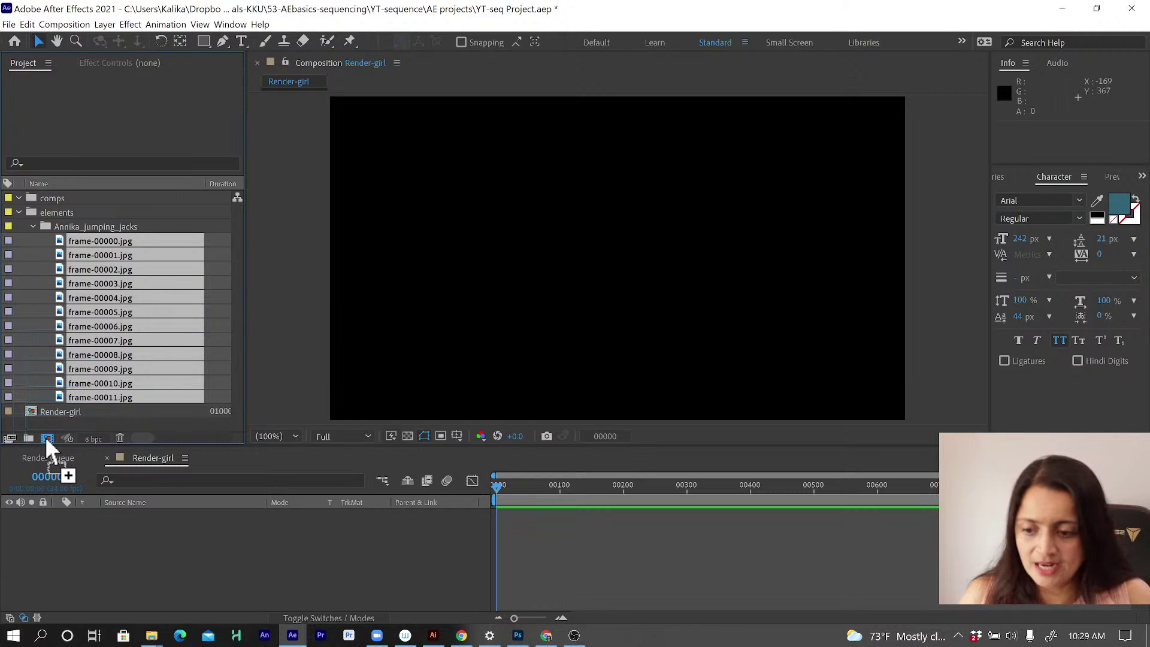
left_click_drag(46, 437, 46, 437)
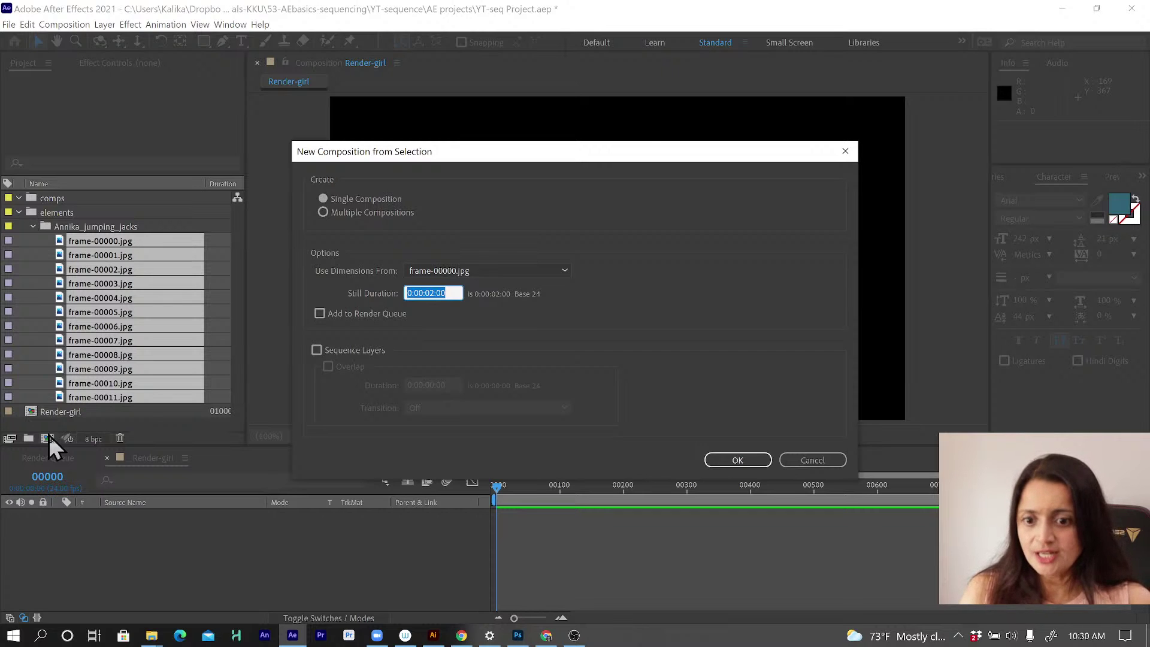
left_click(470, 271)
left_click(495, 236)
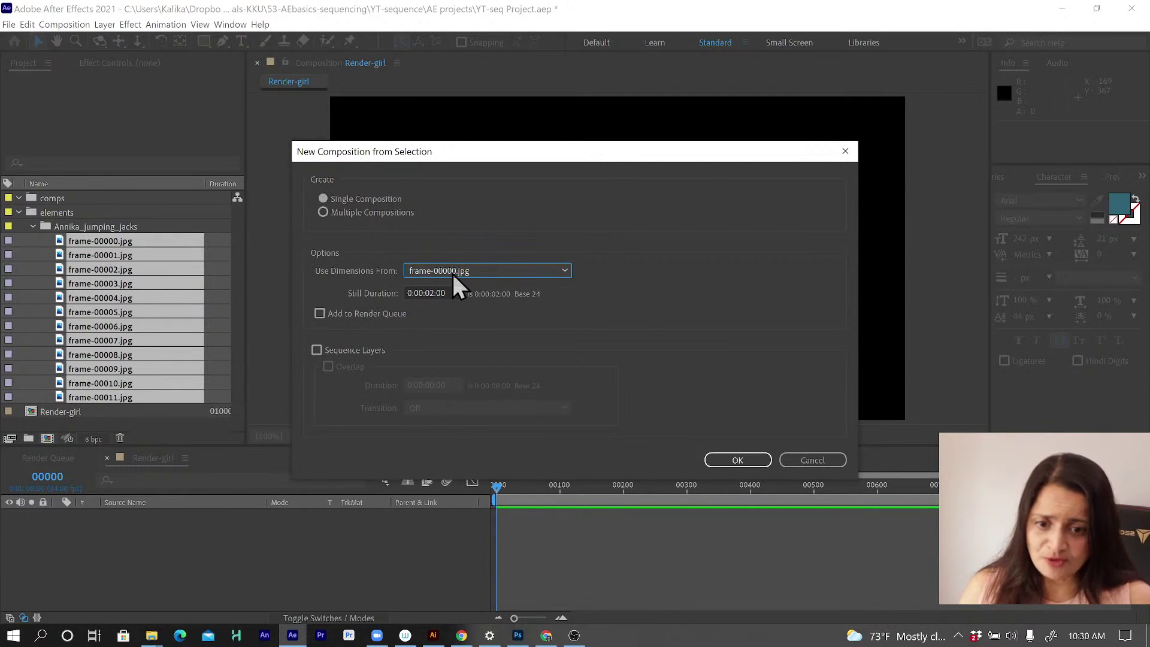
left_click(386, 199)
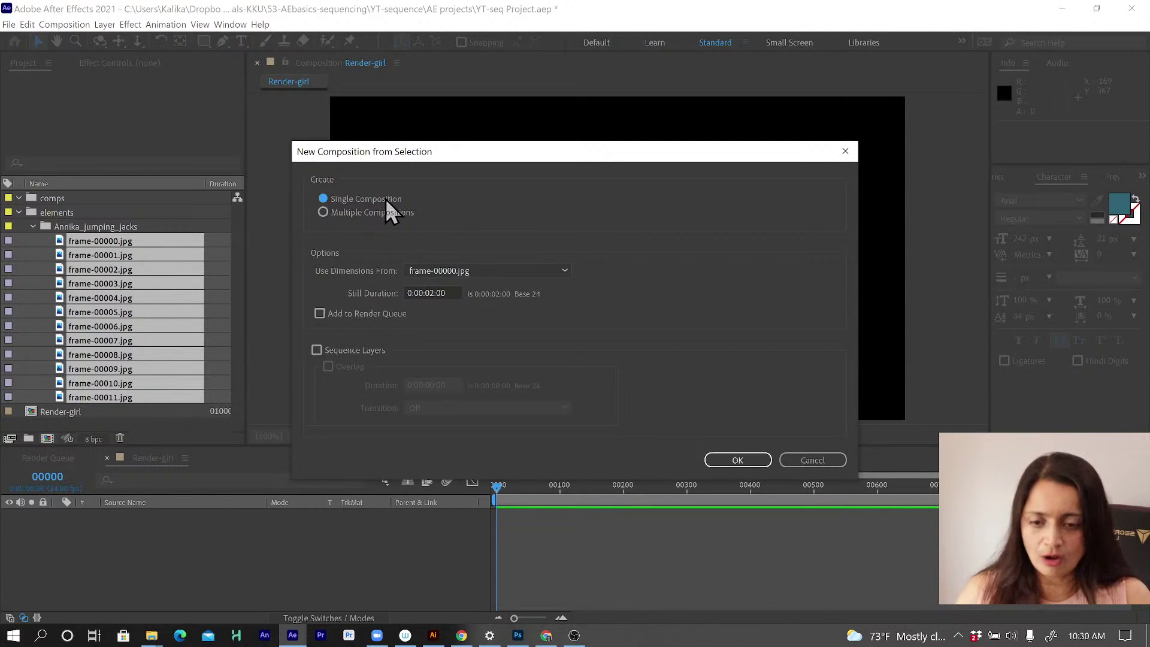
left_click_drag(453, 292, 400, 292)
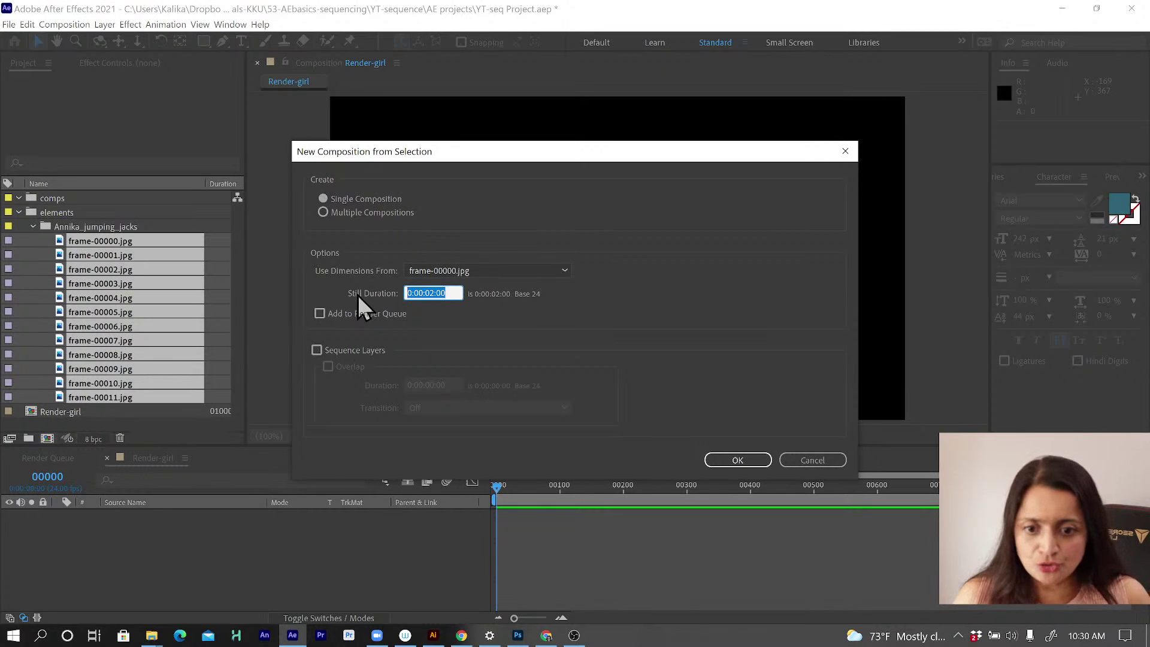
double_click(429, 293)
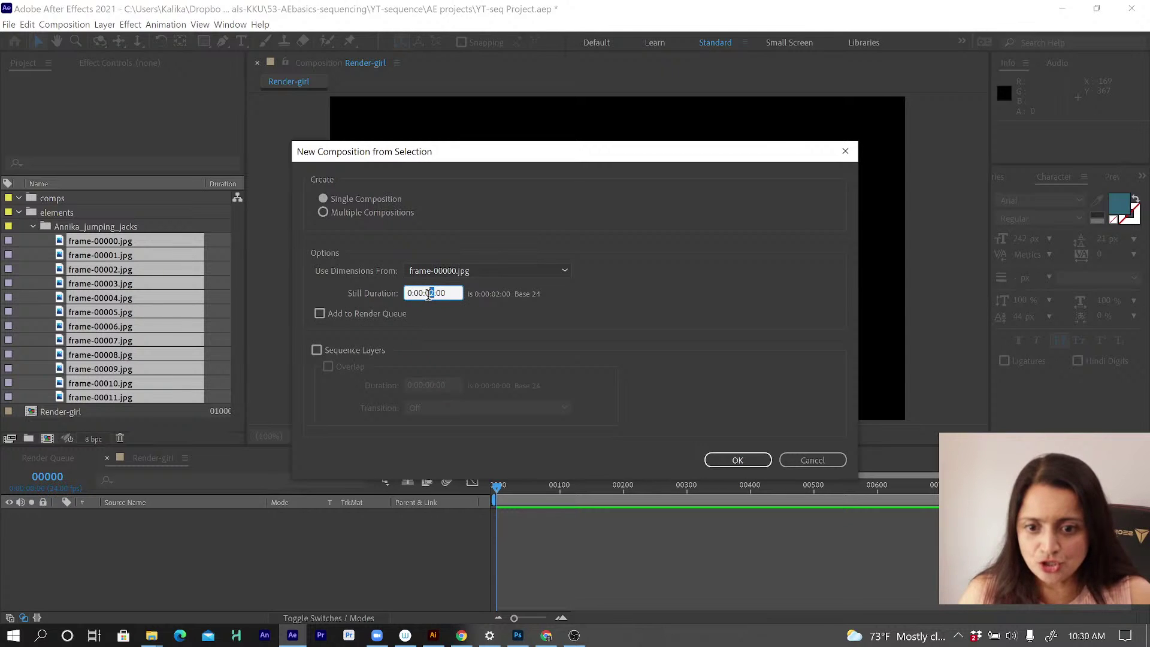
left_click_drag(446, 293, 436, 293)
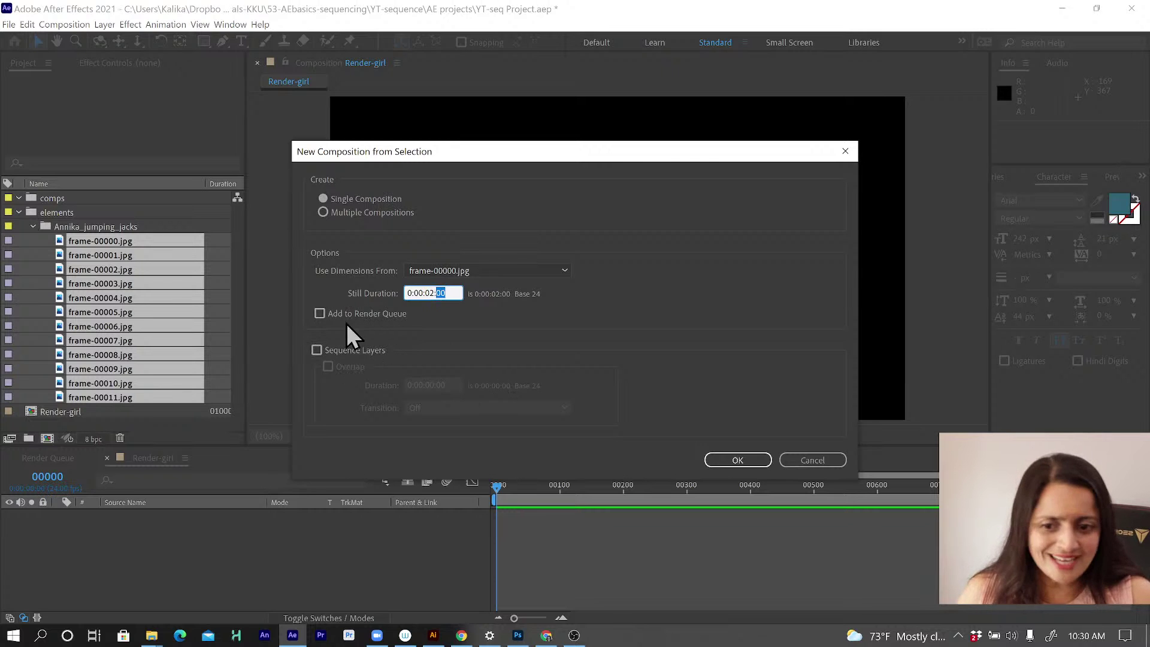
left_click(724, 460)
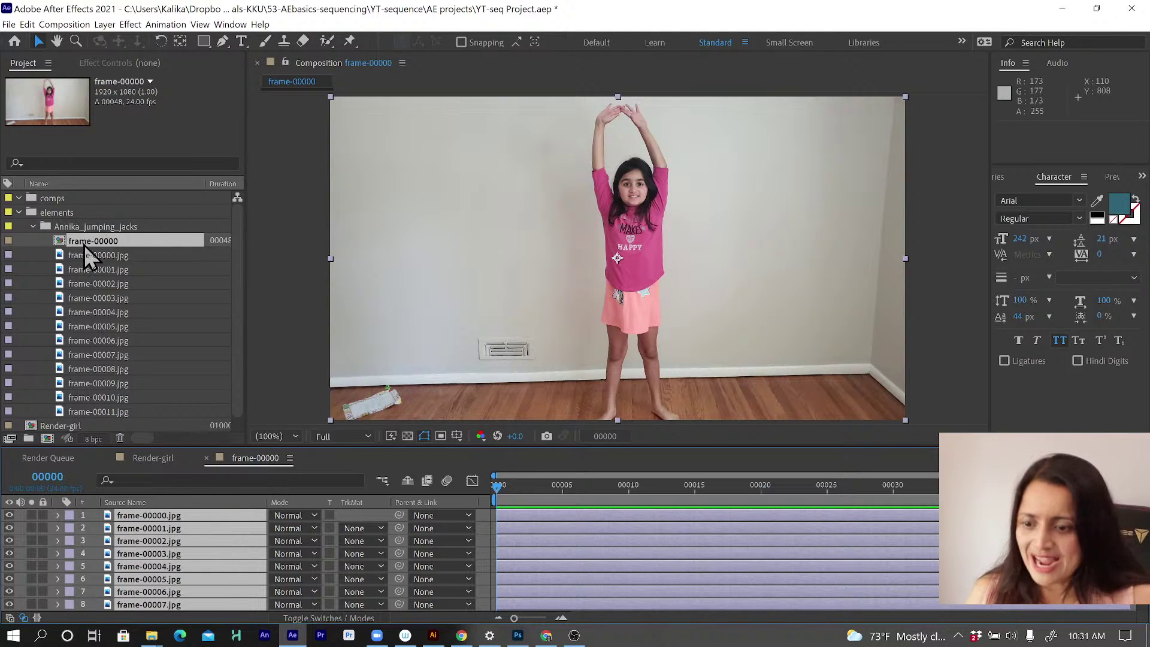
Step: Move the new frame composition into the comps folder and rename it with the girl's first name followed by "-jj"
left_click_drag(84, 244, 65, 204)
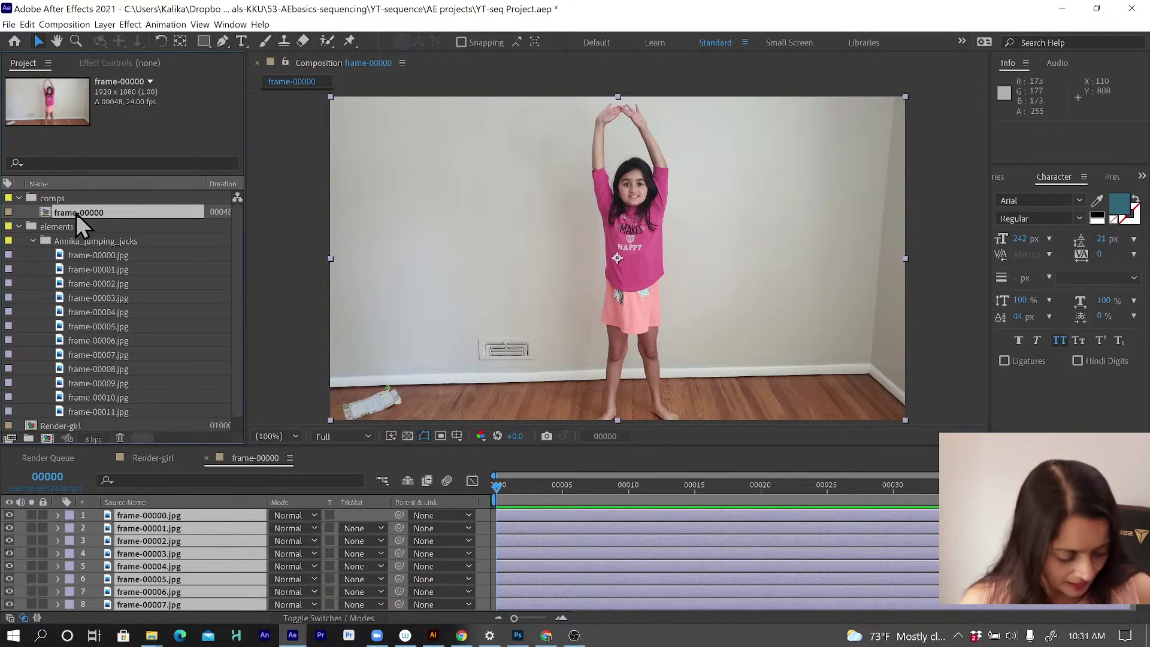
key("Return")
type("Annika")
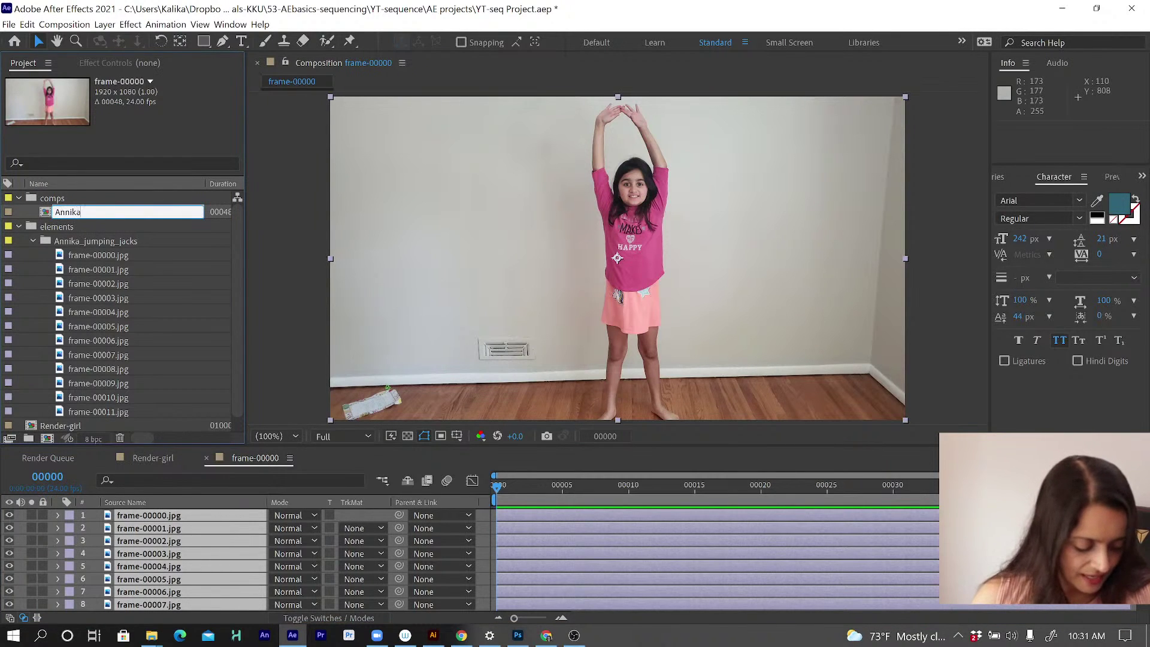
type("-jj")
key("Return")
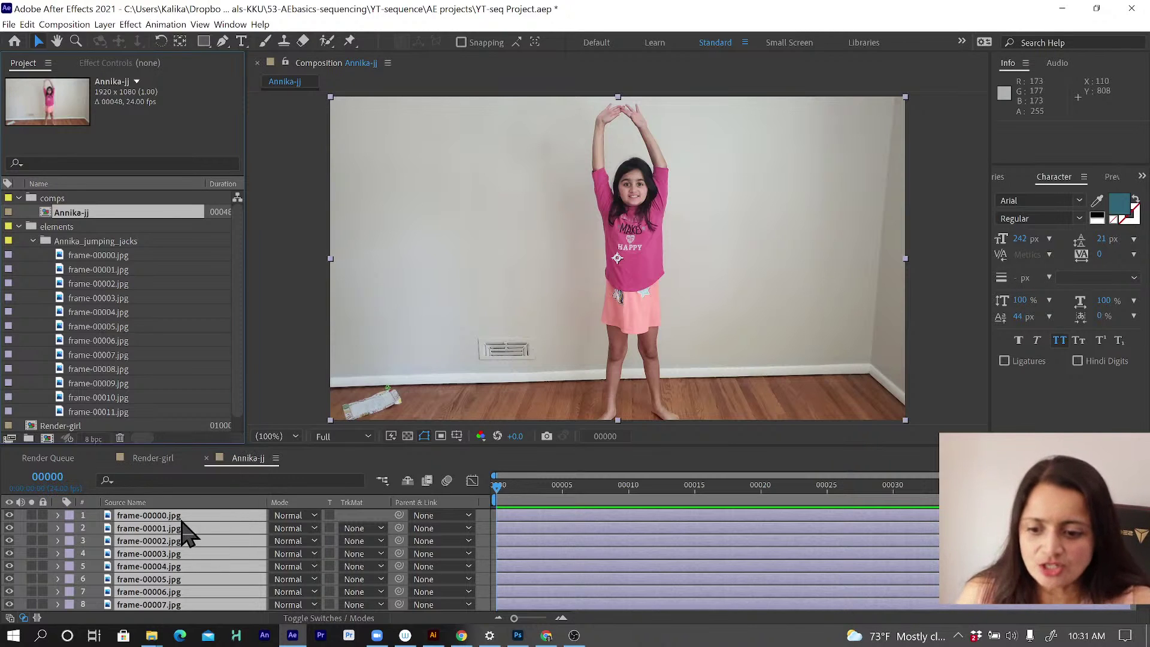
Step: Deselect all layers, view the frame-00003.jpg layer in its own viewer, and close that viewer to return to the composition
left_click(241, 464)
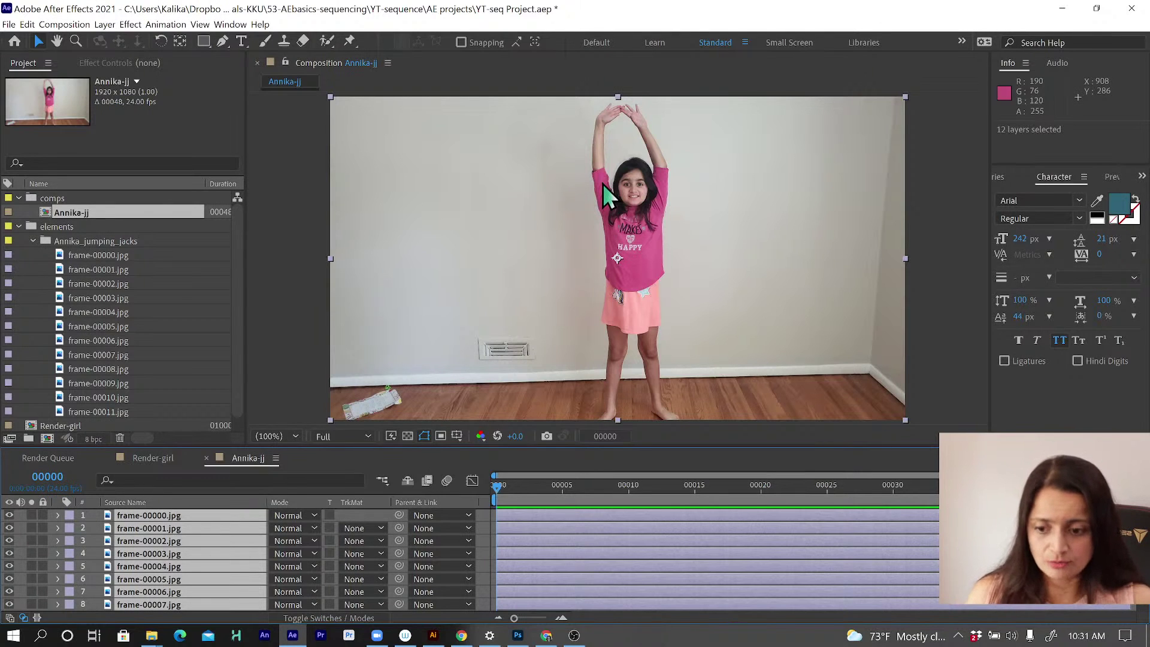
key("ctrl+shift+a")
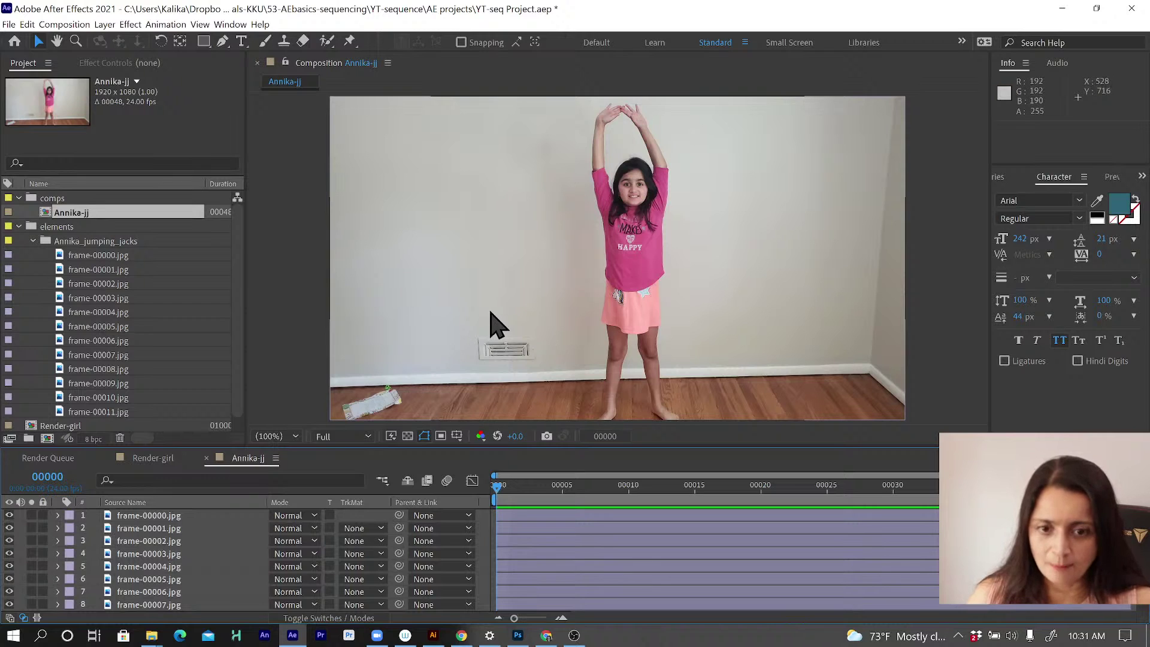
double_click(150, 556)
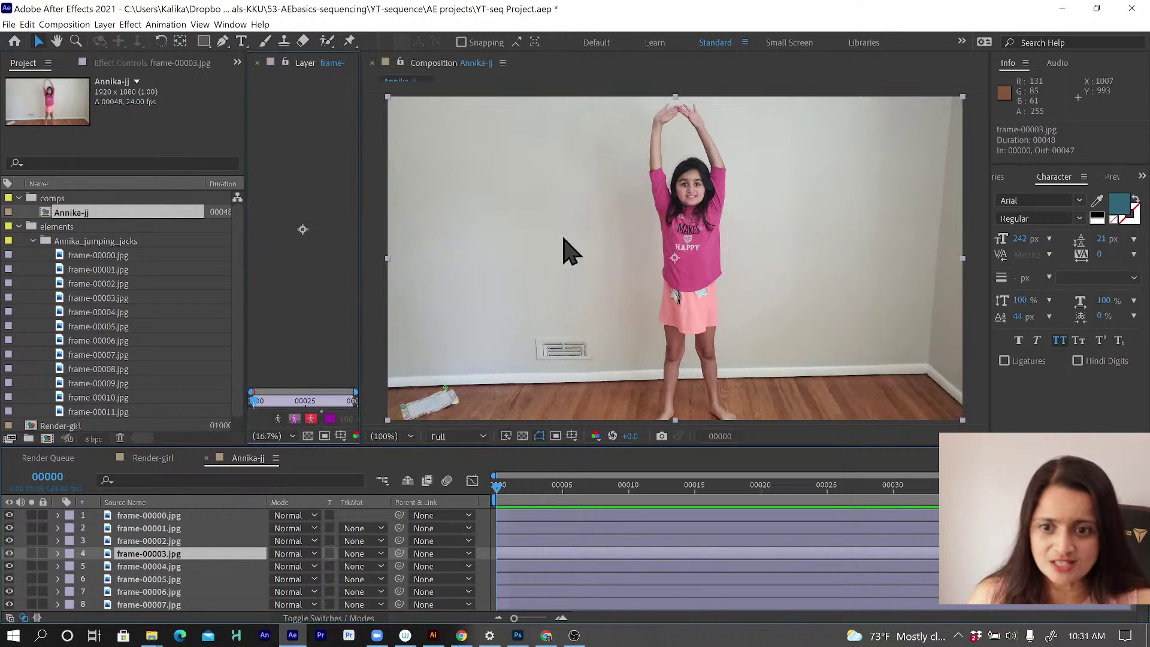
left_click_drag(427, 62, 304, 168)
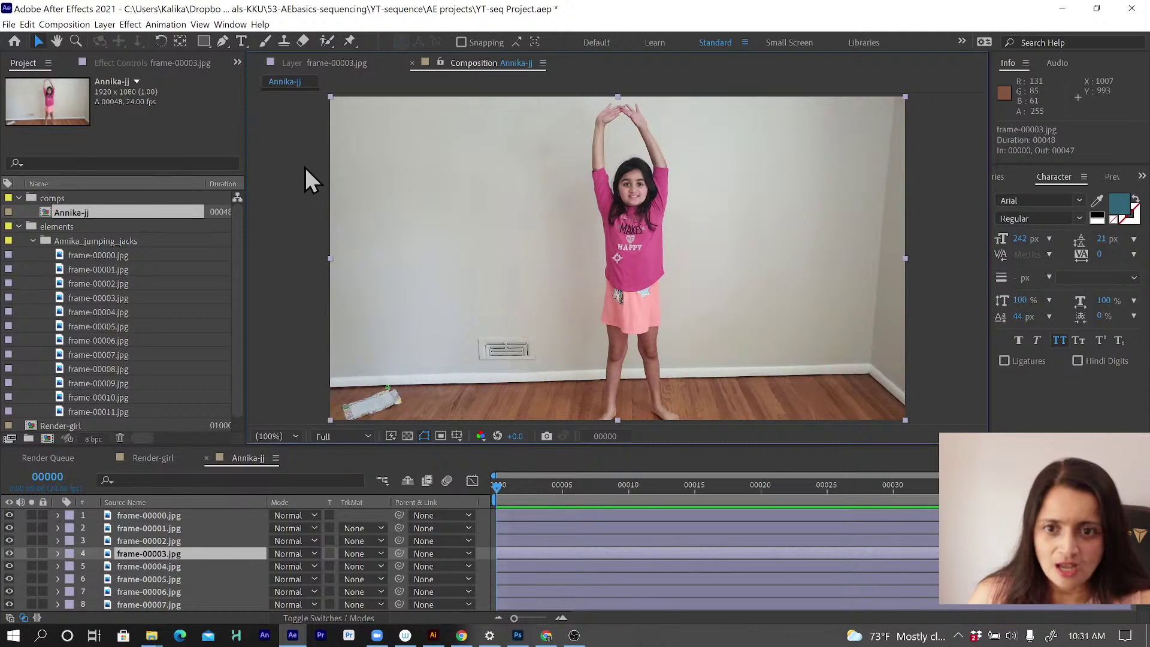
left_click(334, 62)
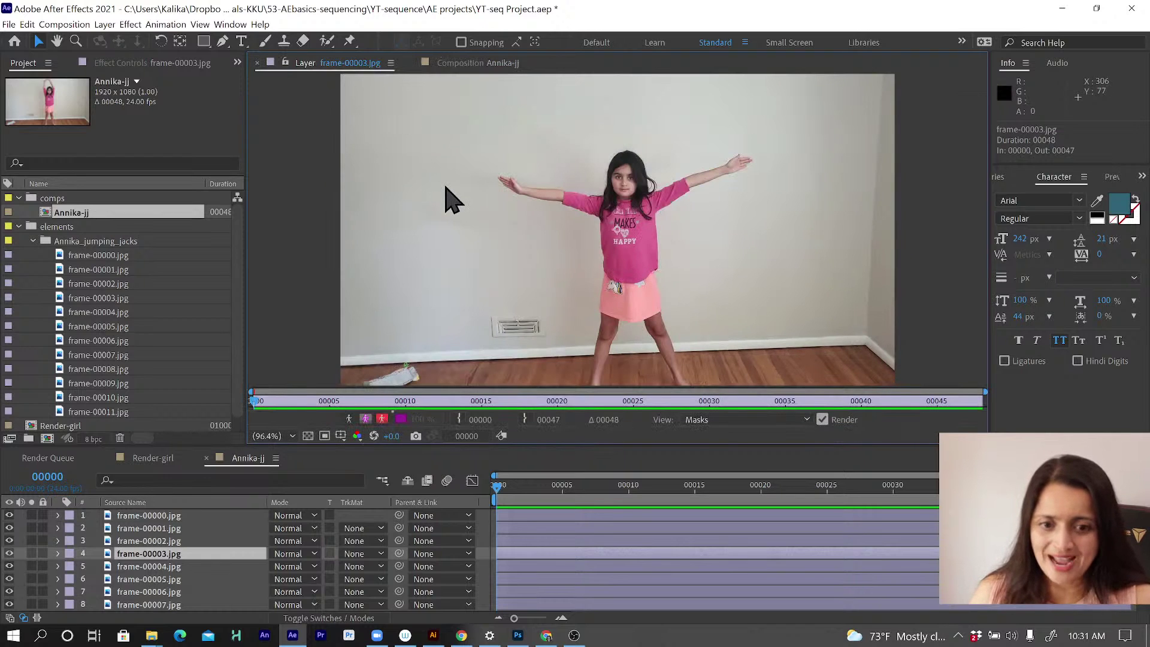
left_click(452, 199)
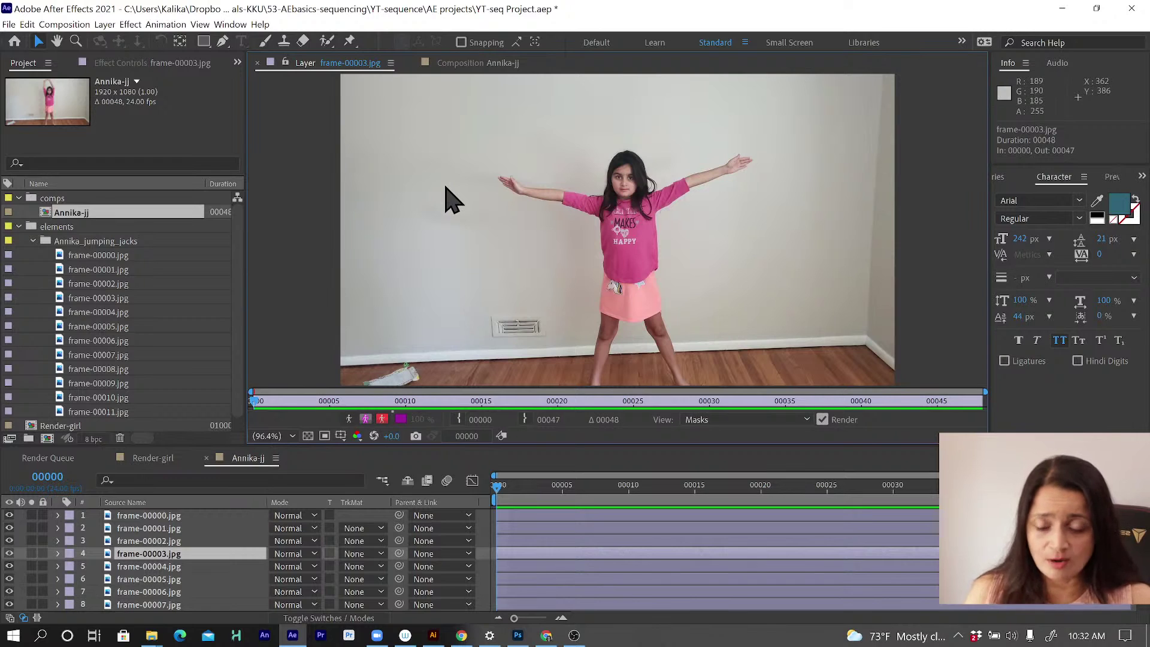
left_click_drag(319, 60, 472, 65)
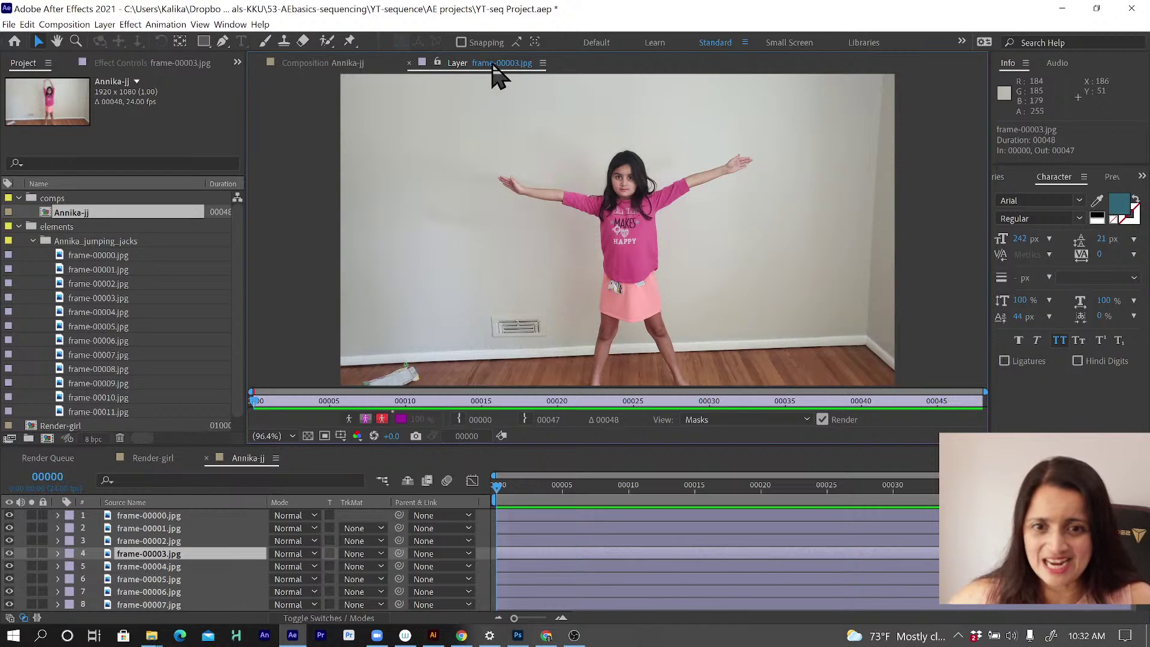
left_click(409, 63)
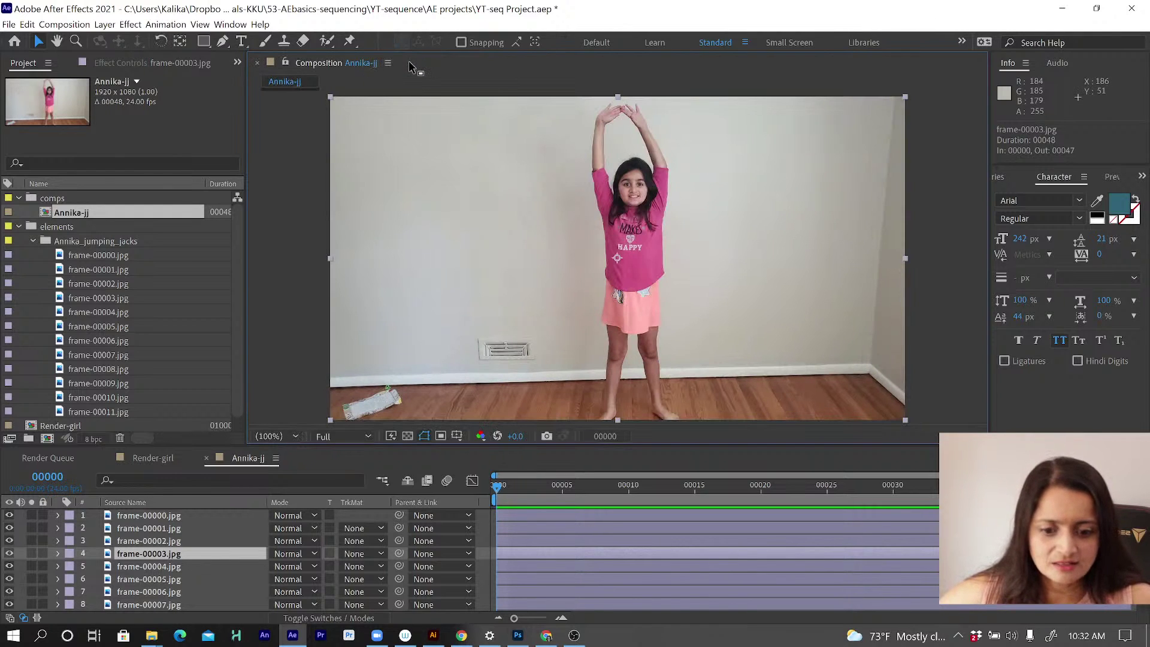
Step: Play a preview of the jumping-jacks composition from its first frame and stop the playback
left_click(240, 460)
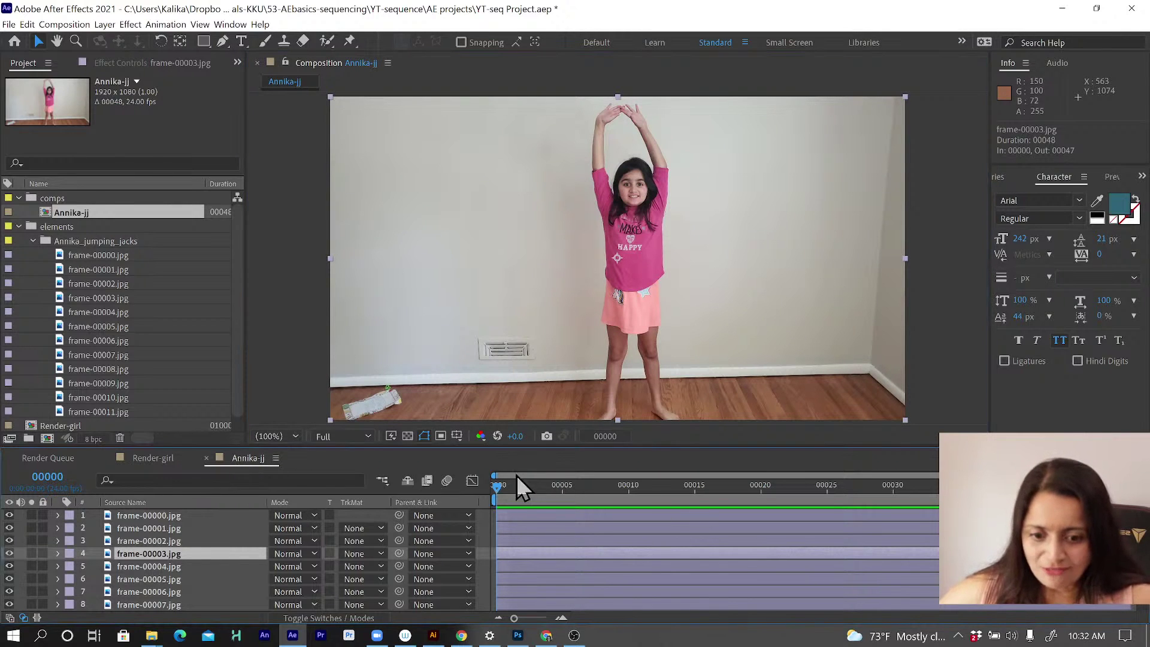
left_click_drag(576, 492, 466, 482)
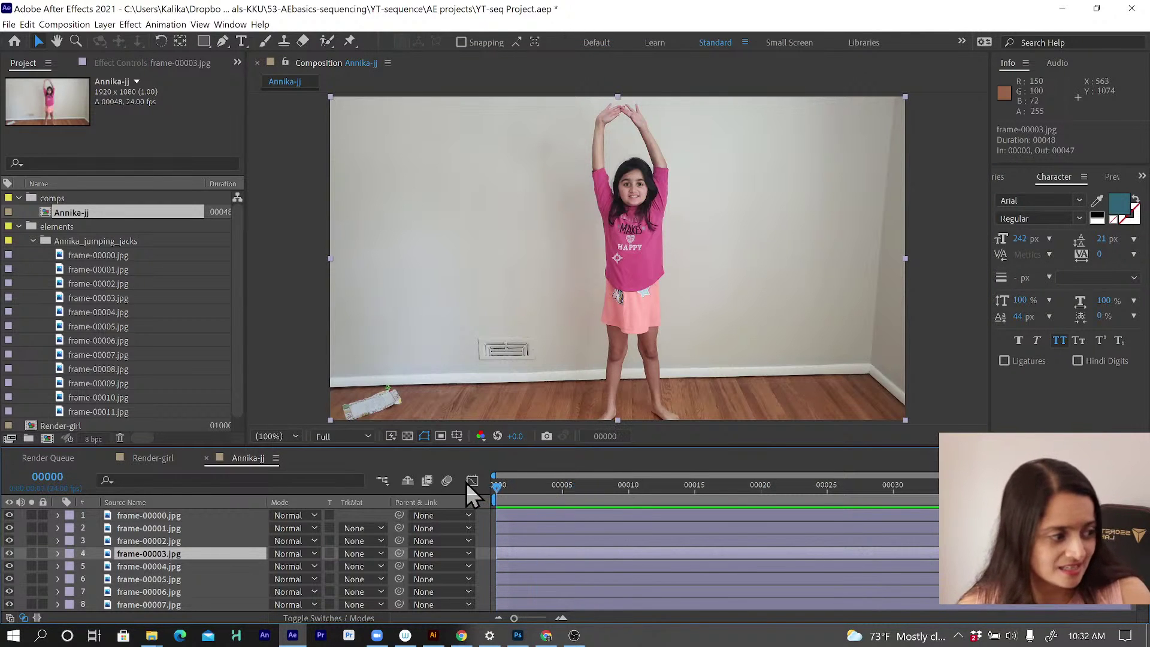
key("space")
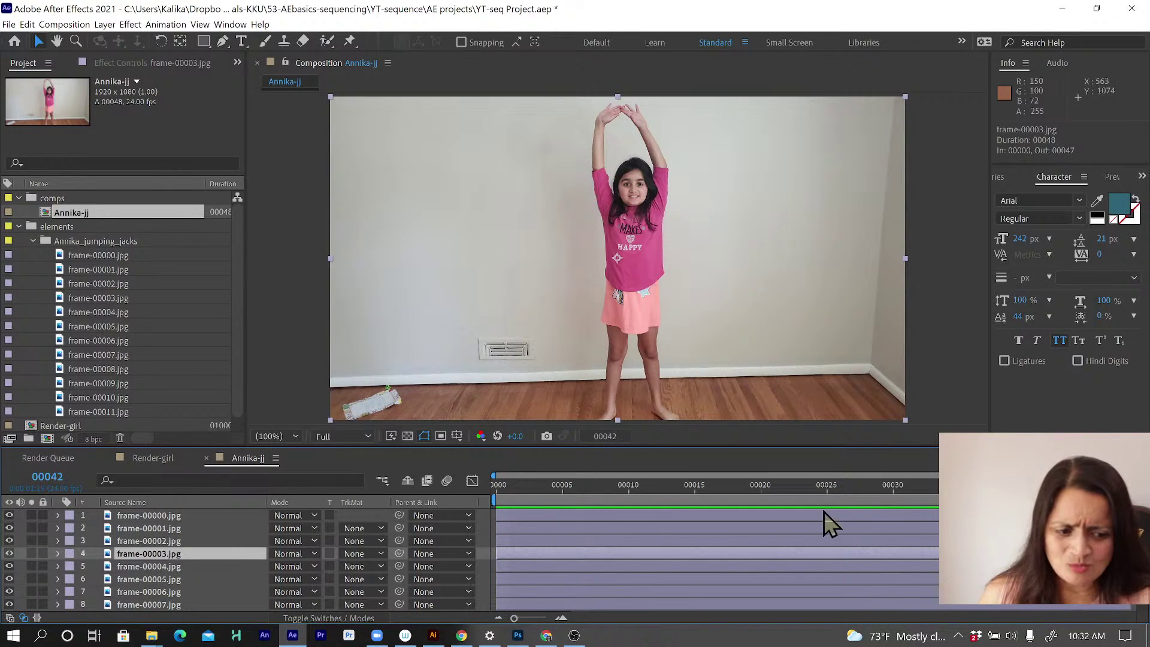
key("space")
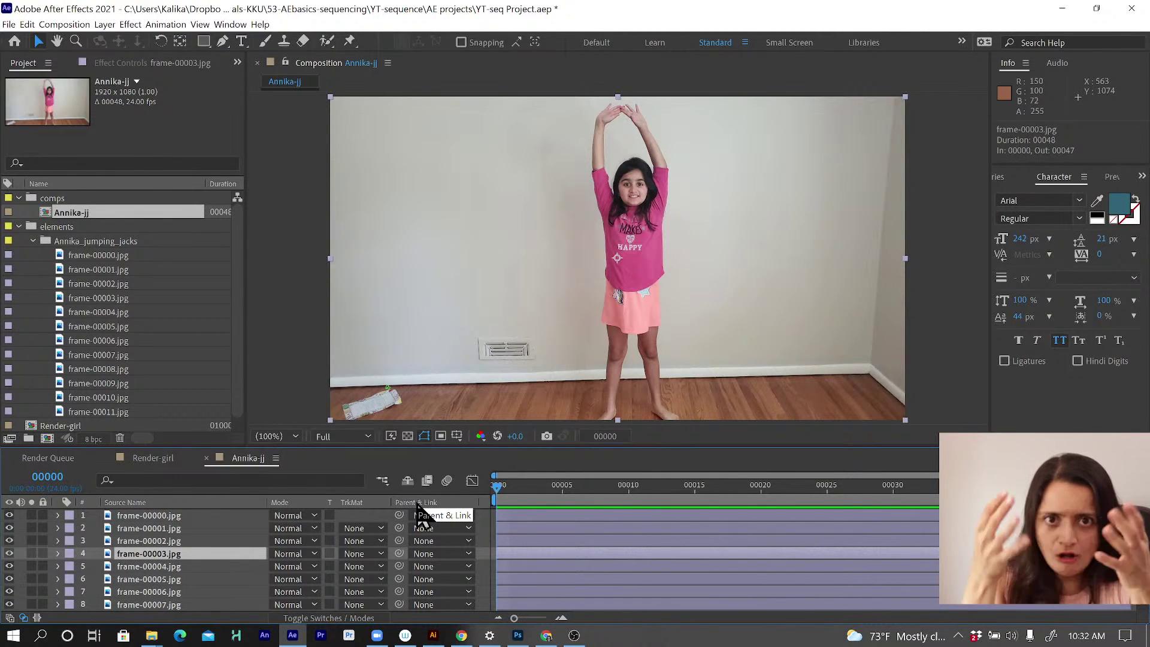
Step: Toggle the visibility of the frame-00000.jpg layer off and on to compare it with the frame beneath
left_click(155, 517)
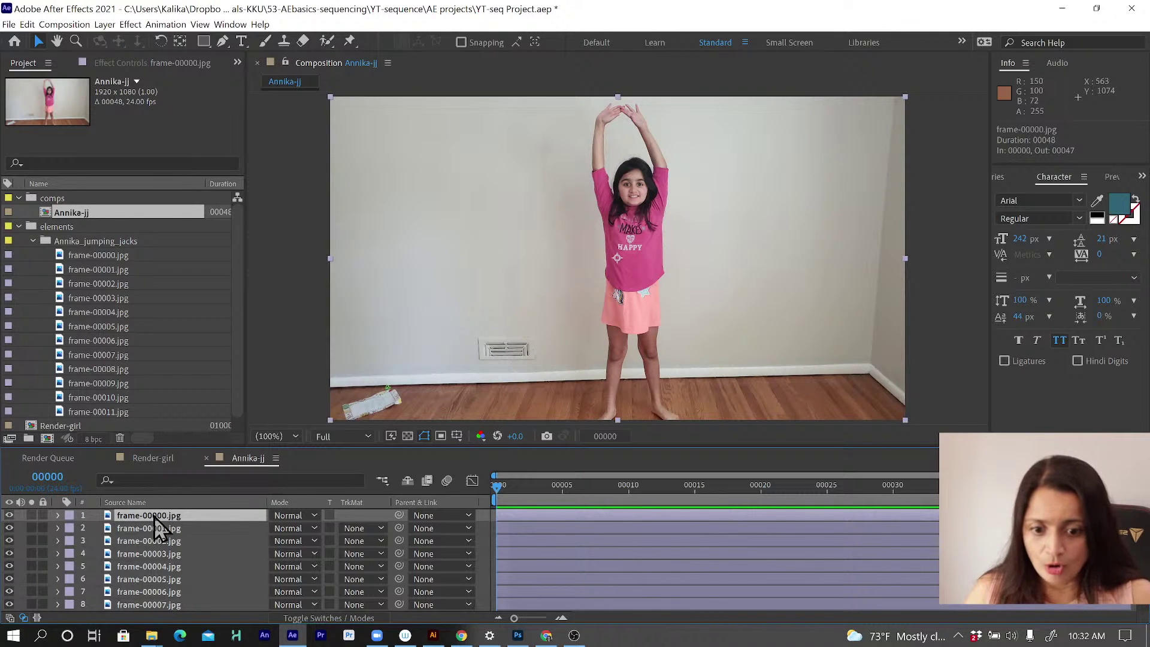
left_click(9, 514)
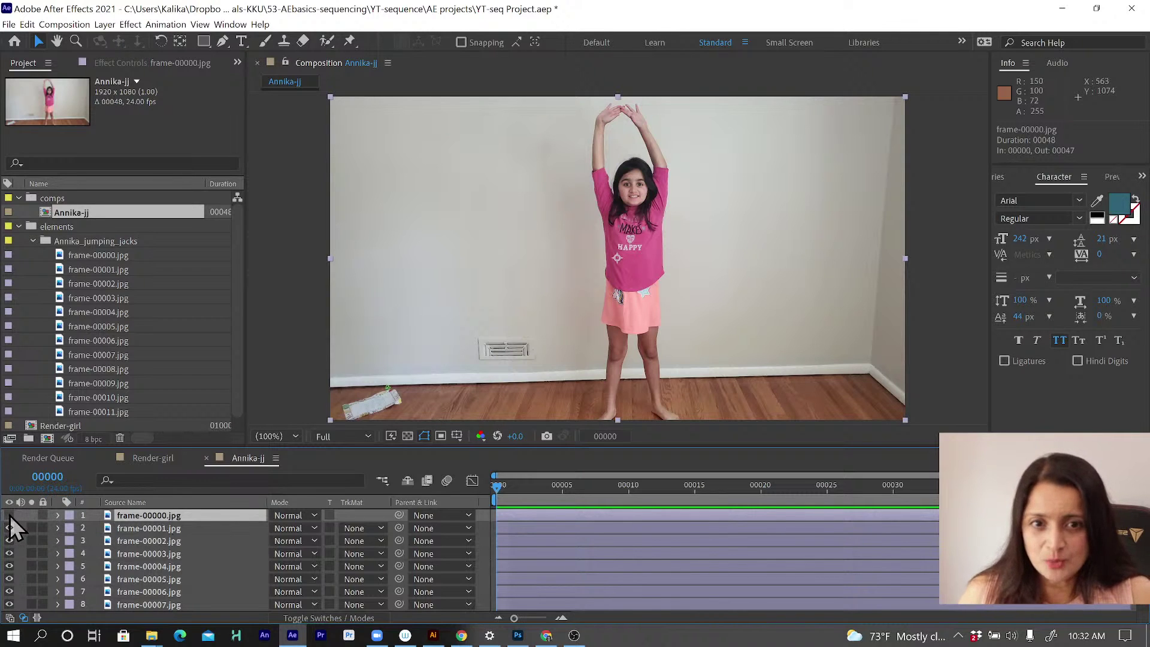
left_click(9, 515)
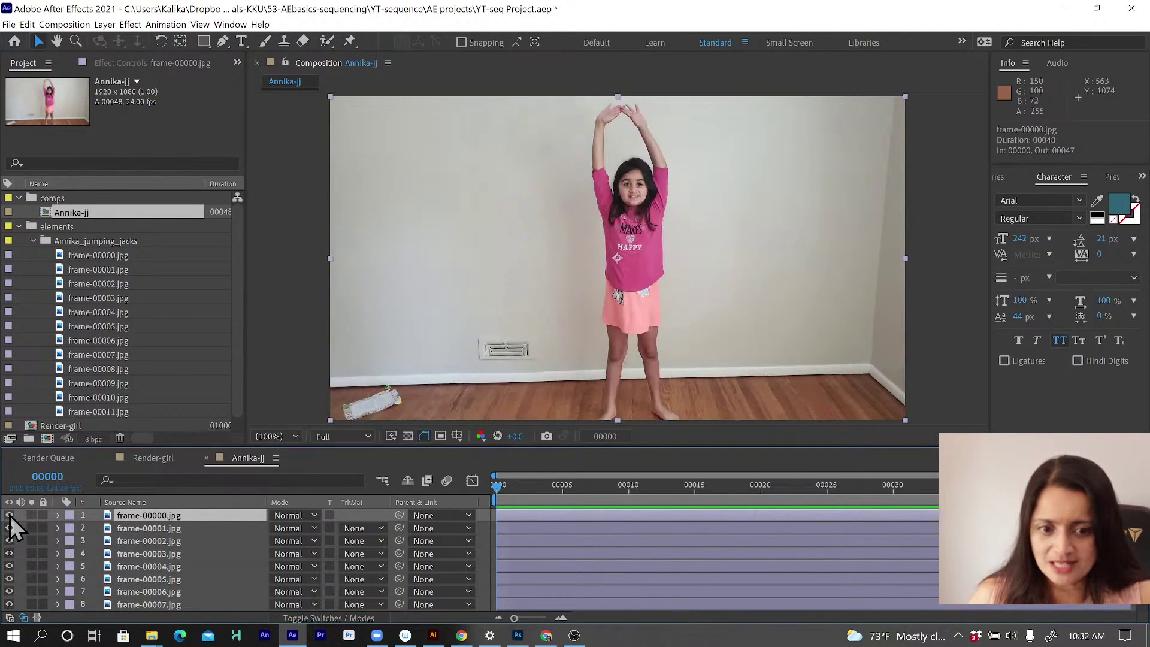
left_click(9, 515)
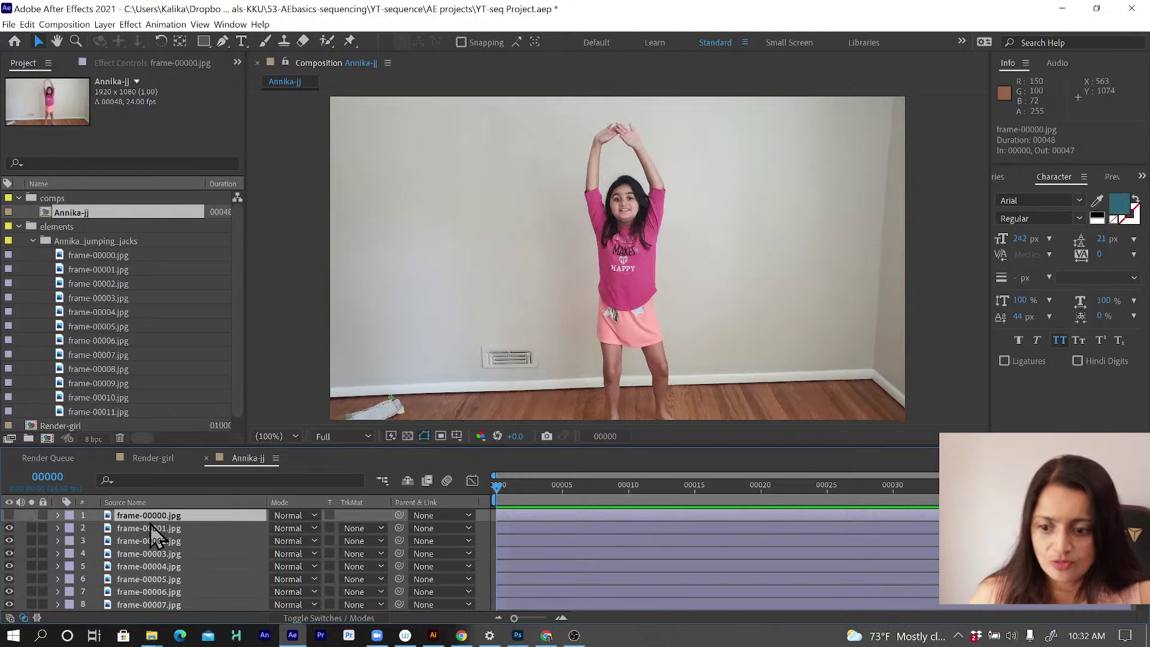
left_click(10, 515)
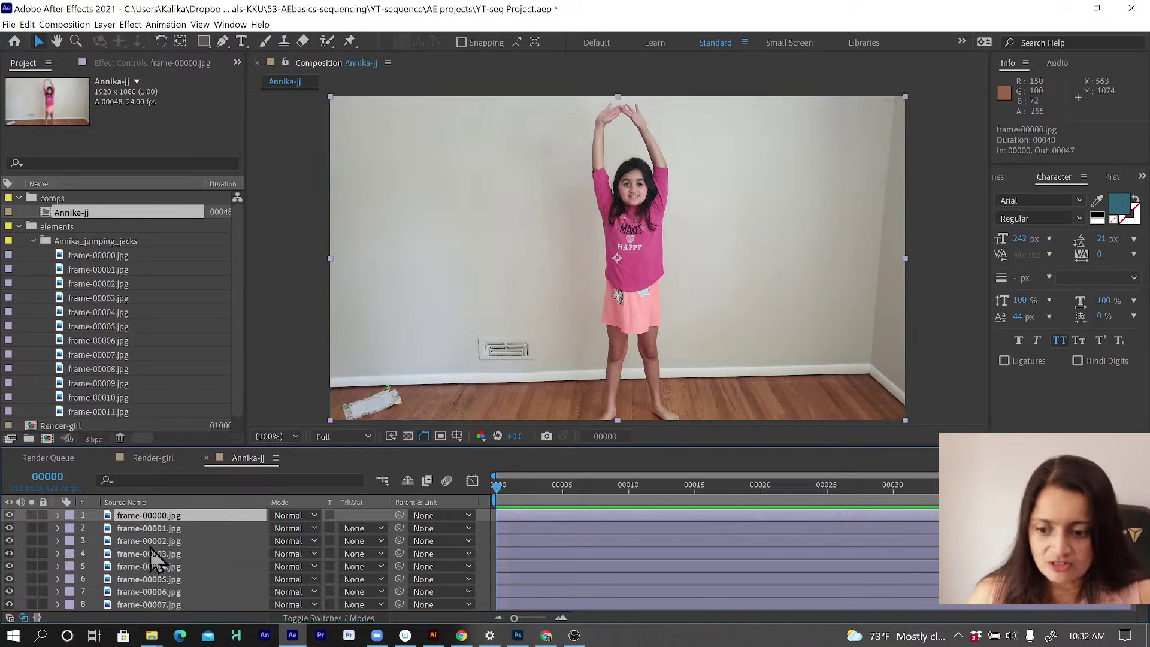
Step: Switch the timeline's name column from source names to layer names, keeping the name of the frame-00000.jpg layer
key("Return")
left_click(156, 515)
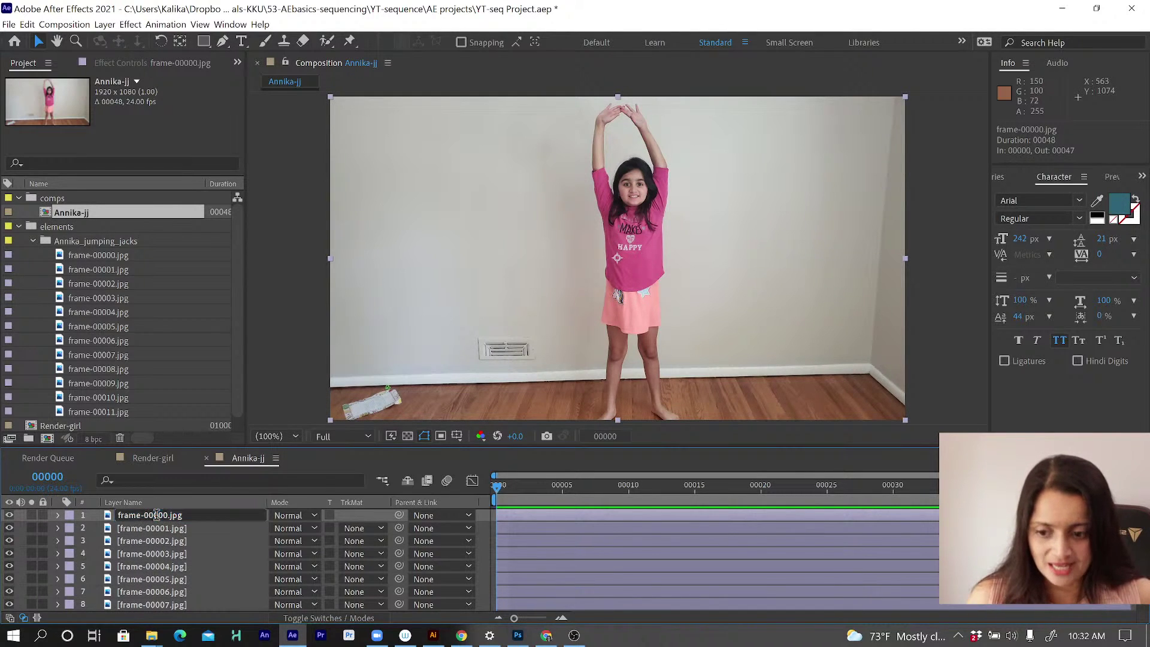
key("Return")
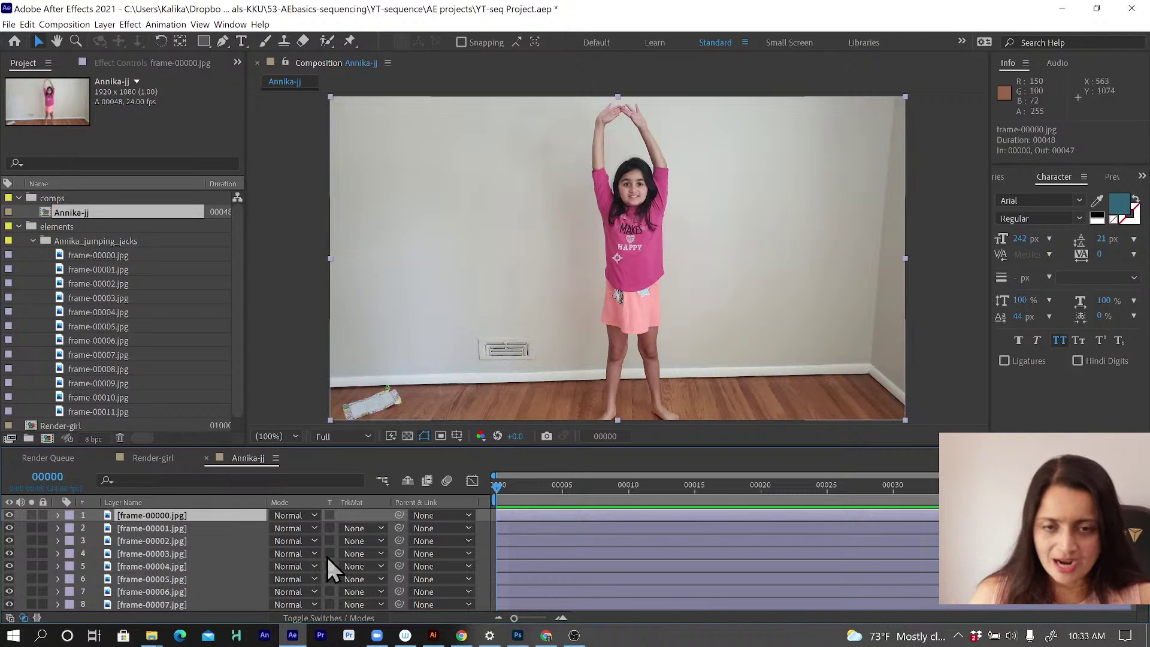
Step: Toggle the timeline columns between blending modes and layer switches, leaving the layer switches displayed
left_click(315, 617)
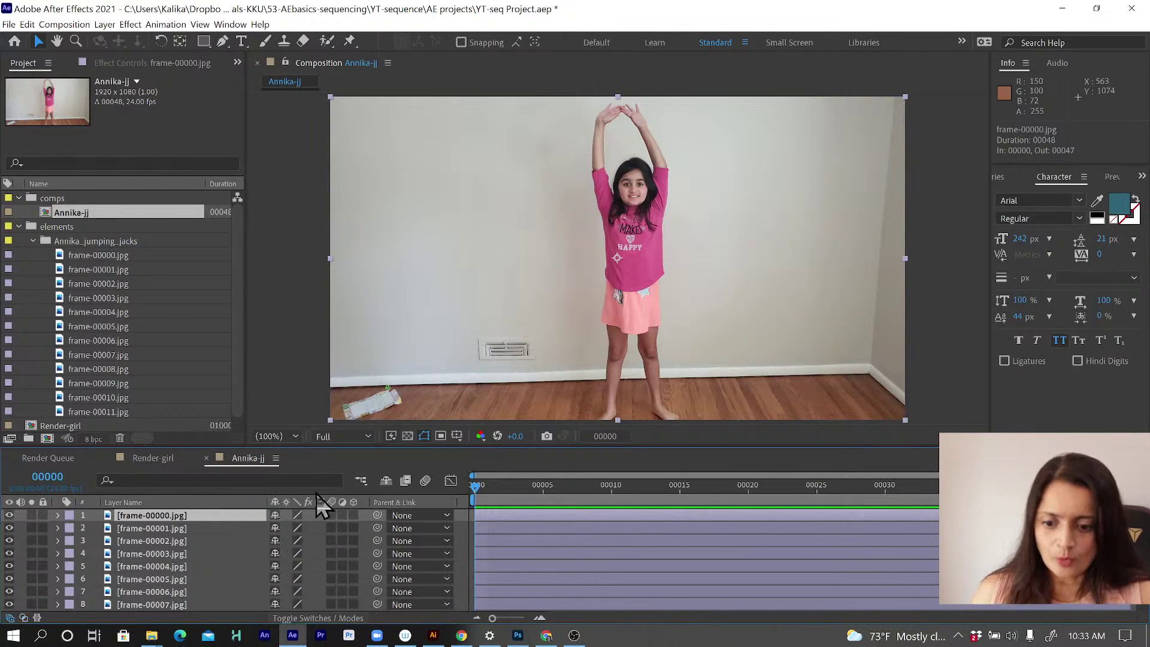
left_click(315, 619)
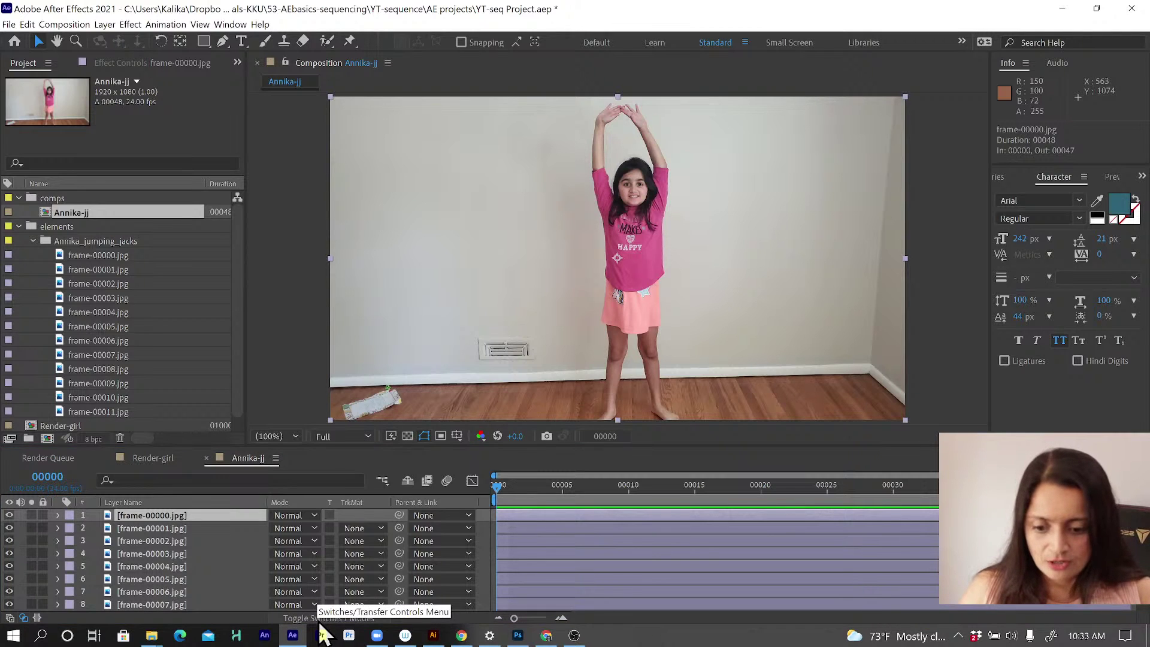
left_click(319, 618)
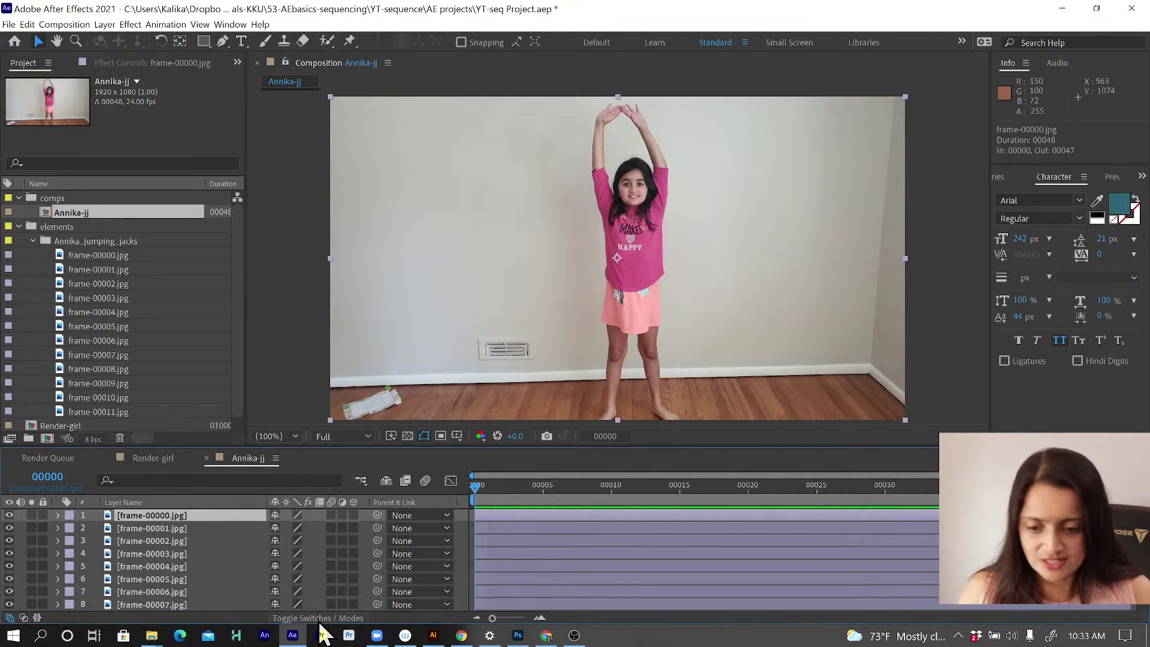
Step: Hide the Parent & Link column in the jumping-jacks composition's timeline
right_click(413, 505)
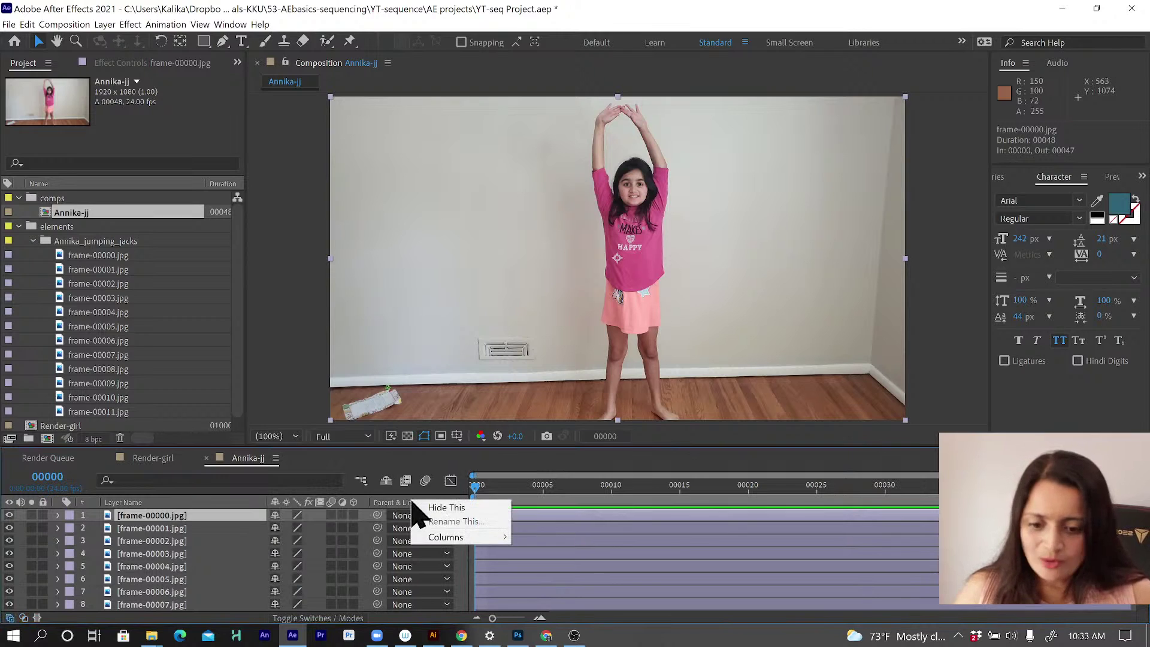
left_click(403, 502)
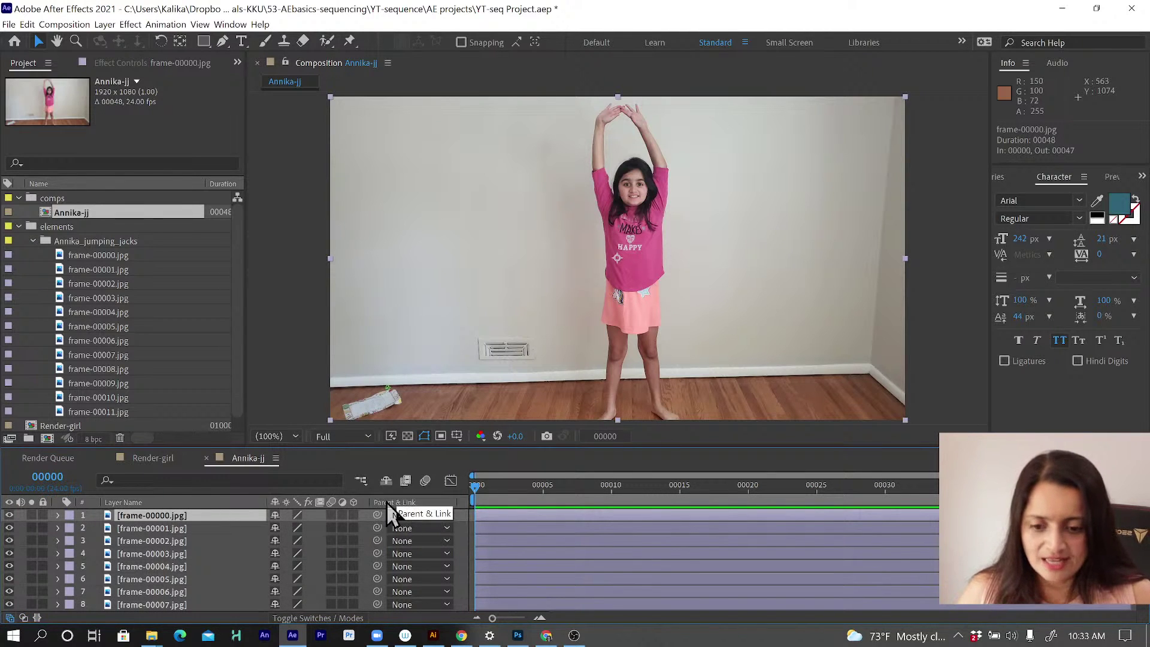
right_click(392, 504)
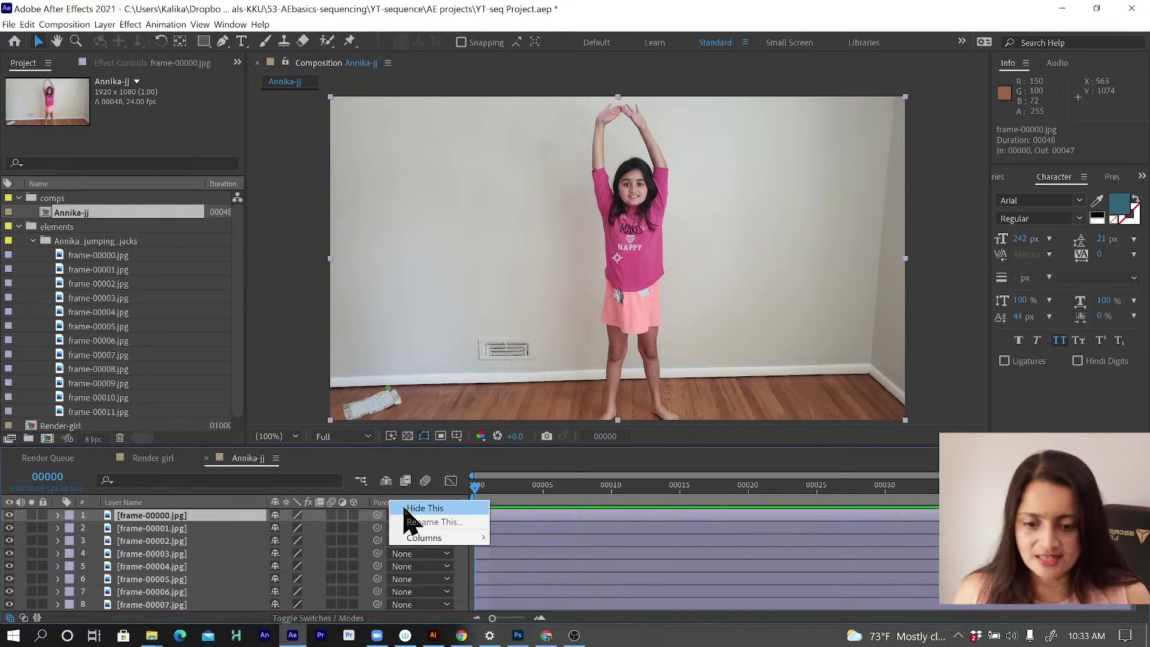
left_click(404, 508)
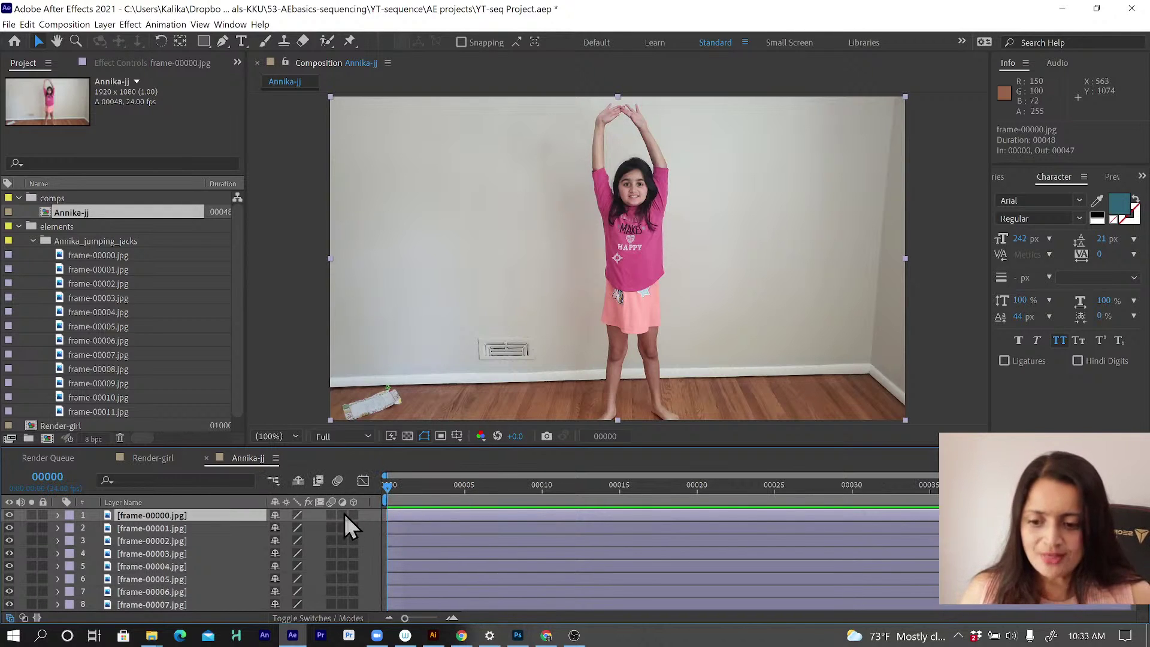
Step: Review which timeline columns can be shown, and switch the name column from layer names to source names
right_click(26, 501)
left_click(14, 504)
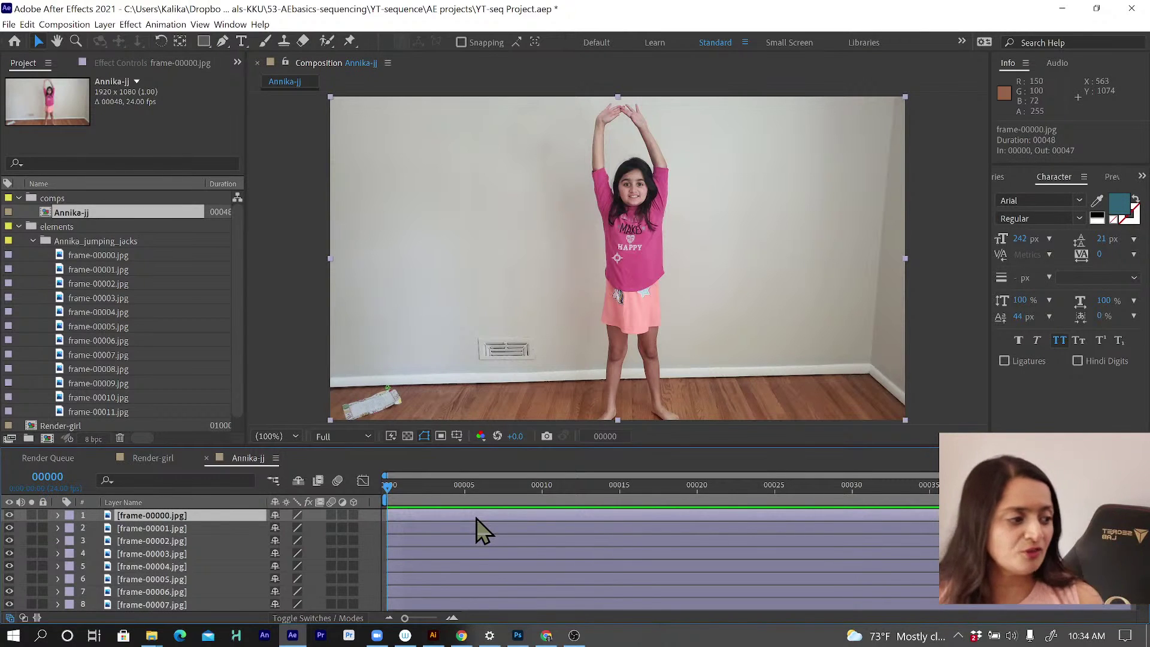
right_click(221, 503)
mouse_move(238, 537)
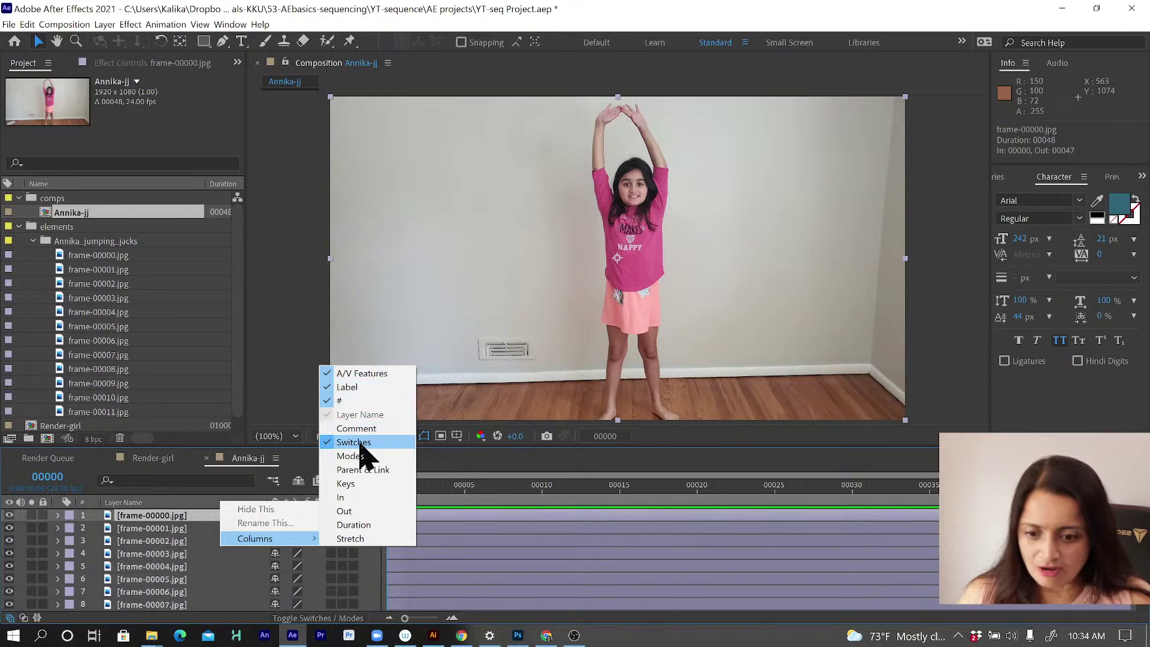
left_click(192, 508)
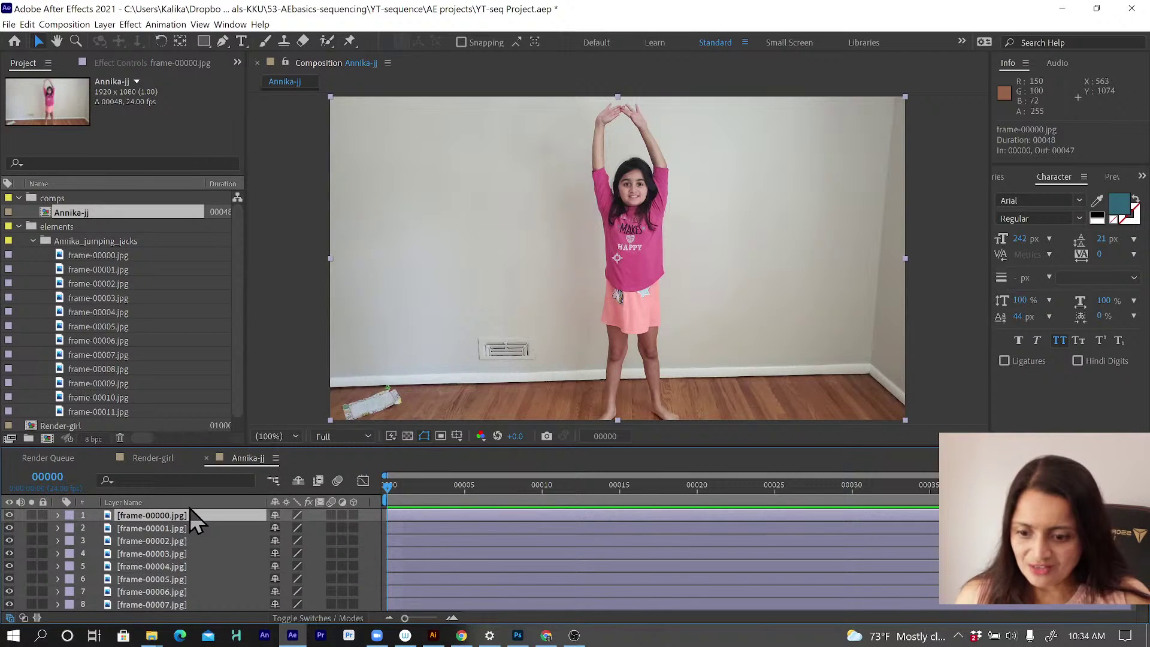
left_click(190, 507)
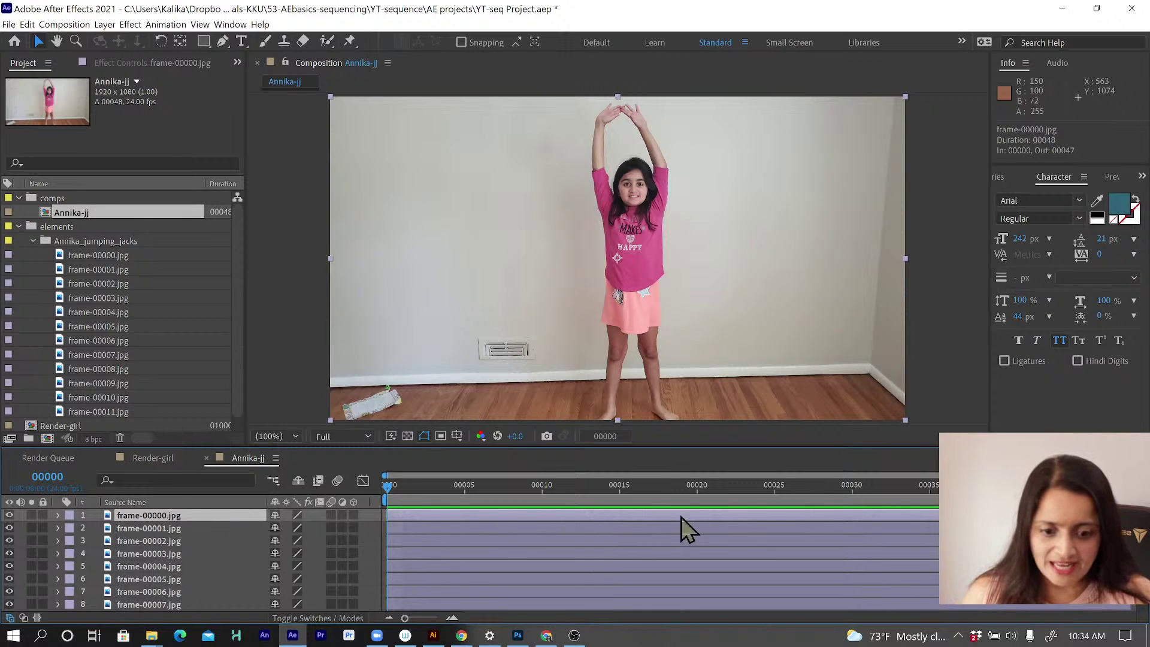
Step: Slide the frame-00000.jpg layer to start at frame 3 and check the composition from its first frame
left_click_drag(680, 516, 754, 522)
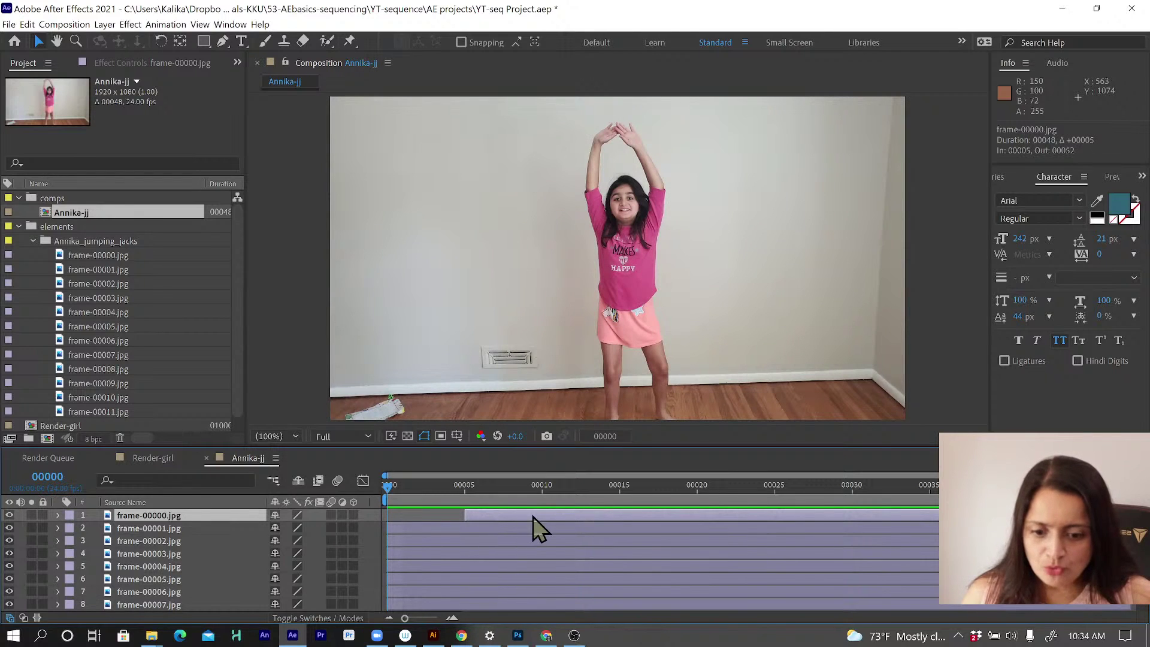
left_click_drag(538, 519, 501, 519)
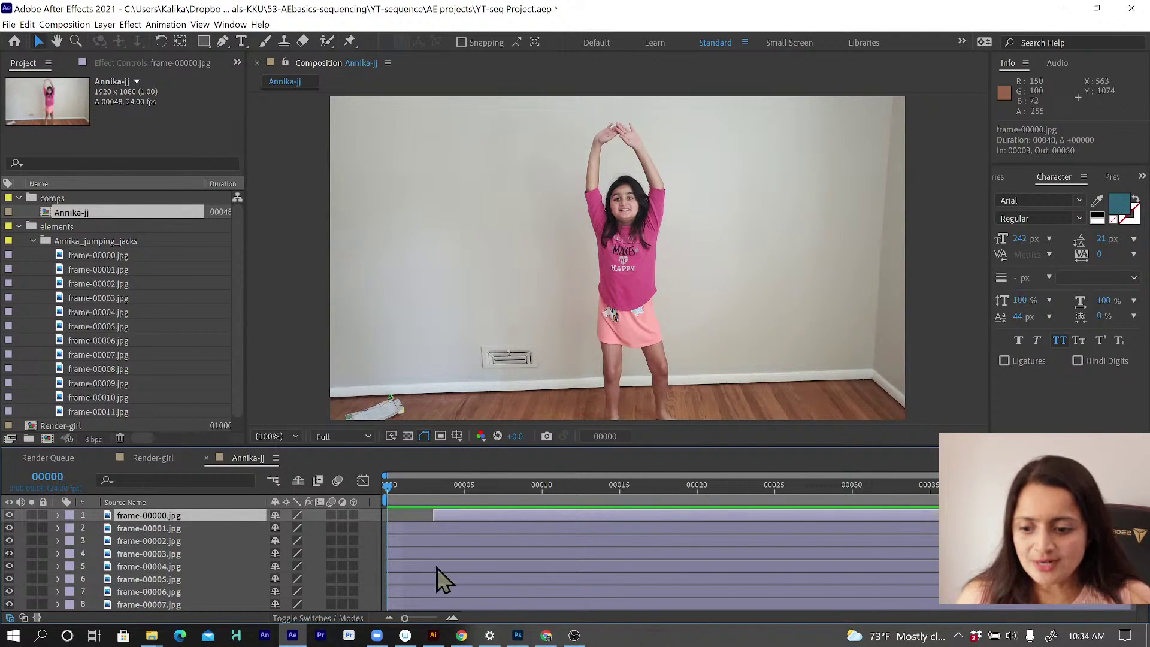
left_click(406, 531)
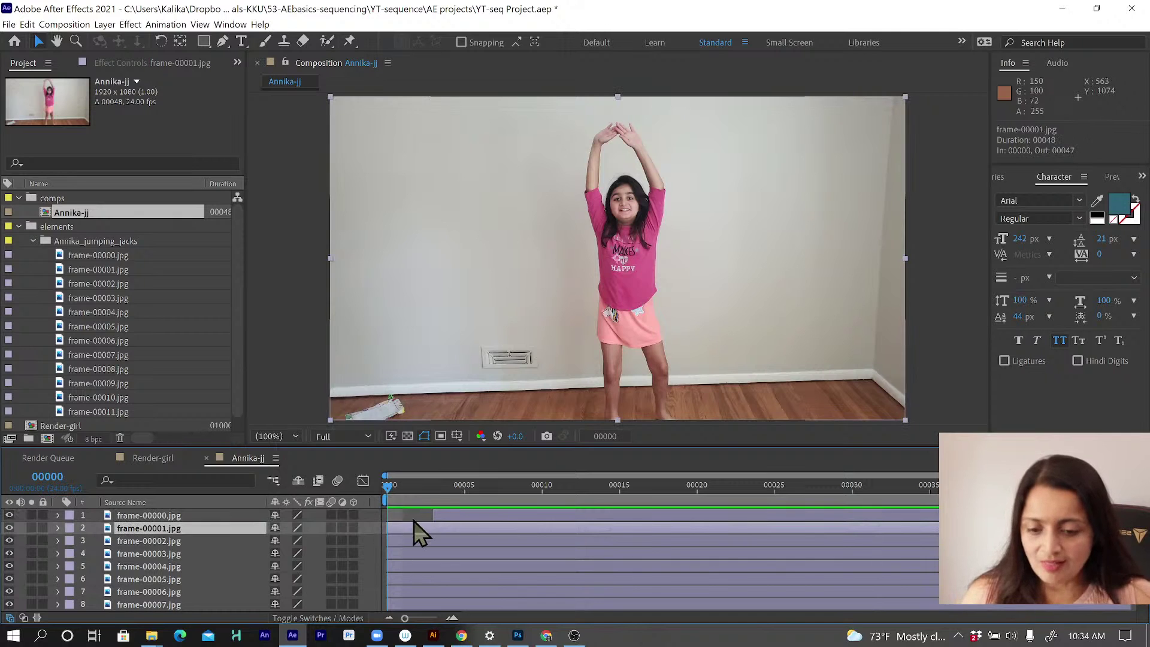
left_click_drag(419, 493, 366, 495)
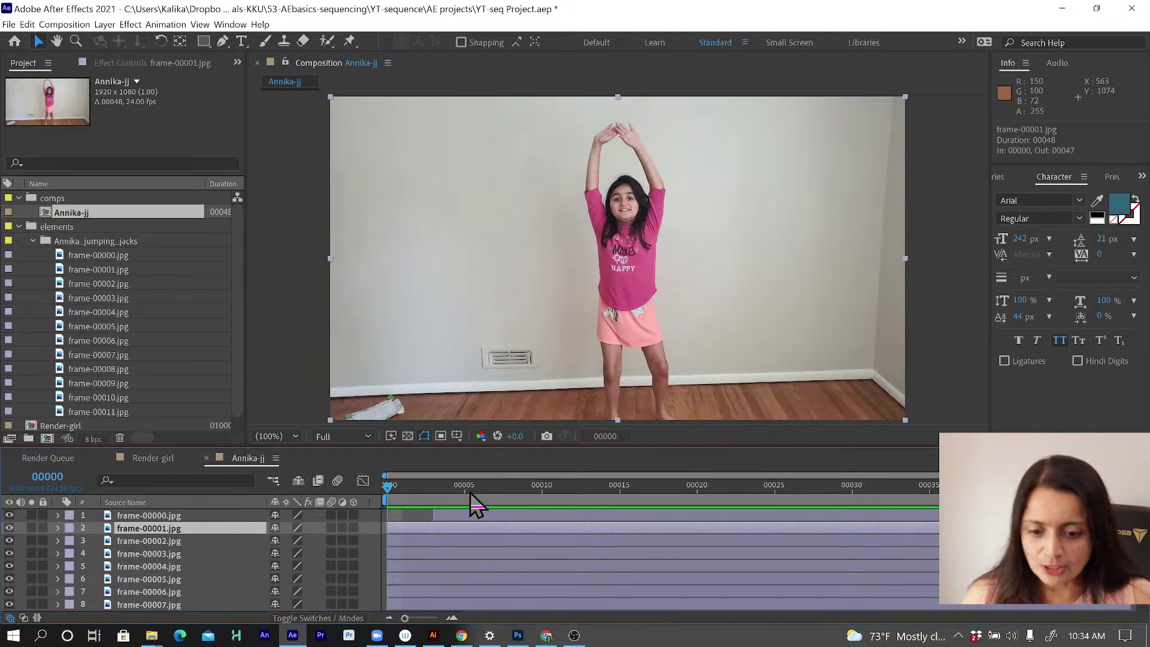
key("space")
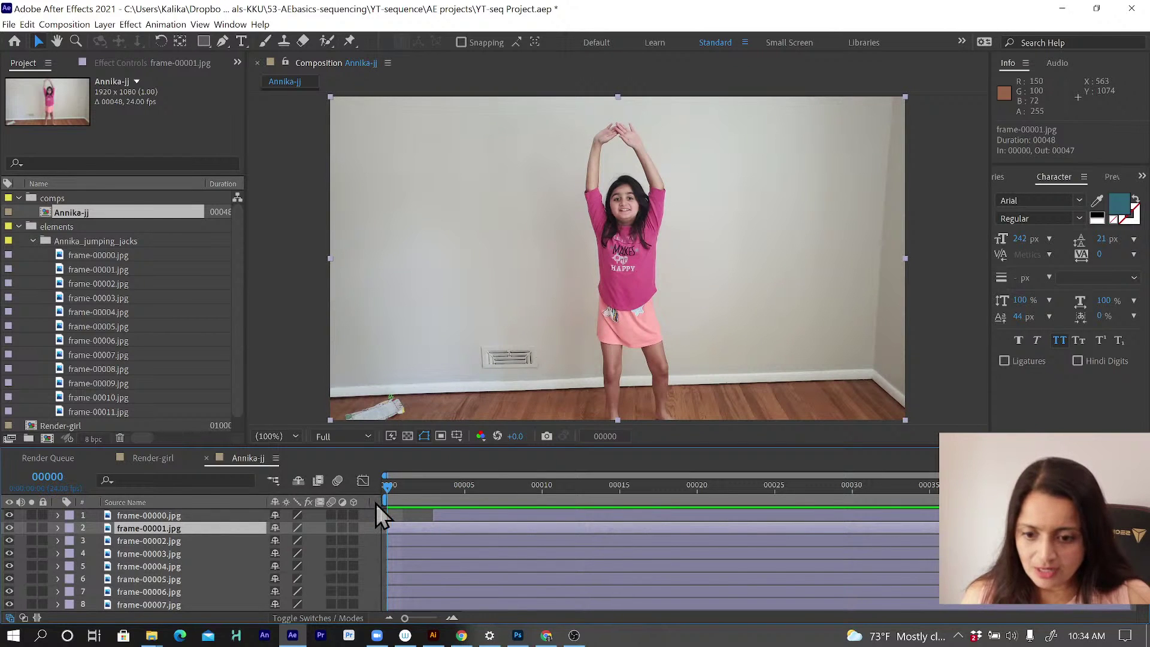
left_click_drag(407, 488, 381, 494)
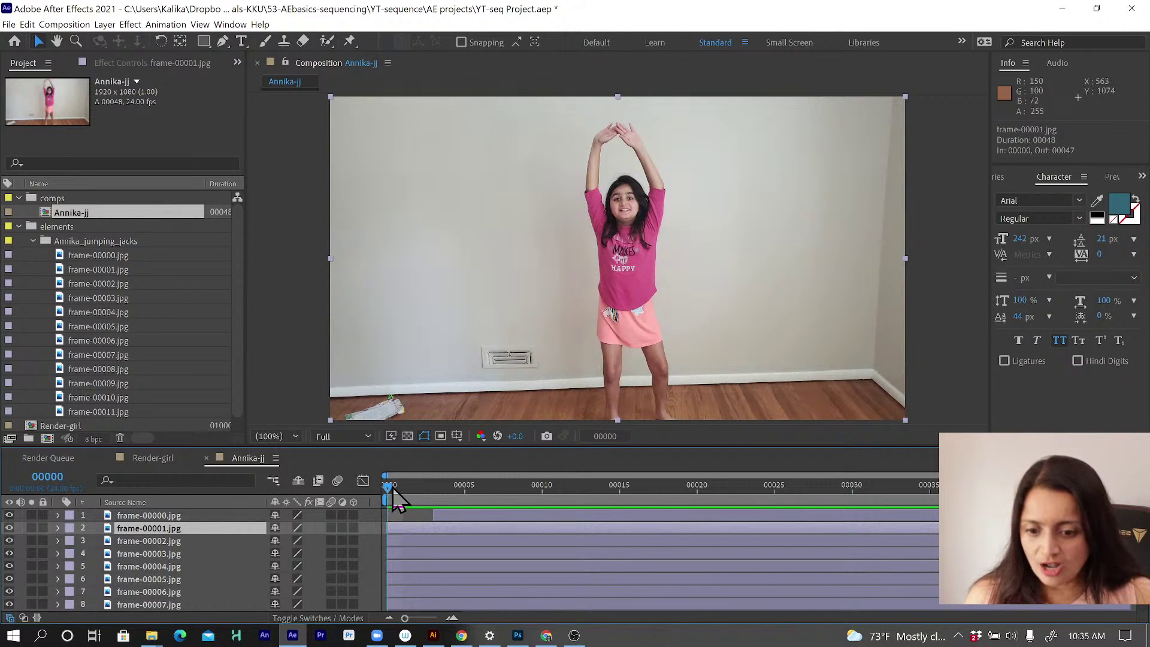
Step: Move the frame-00000.jpg layer back so that it starts at frame 0
left_click(242, 519)
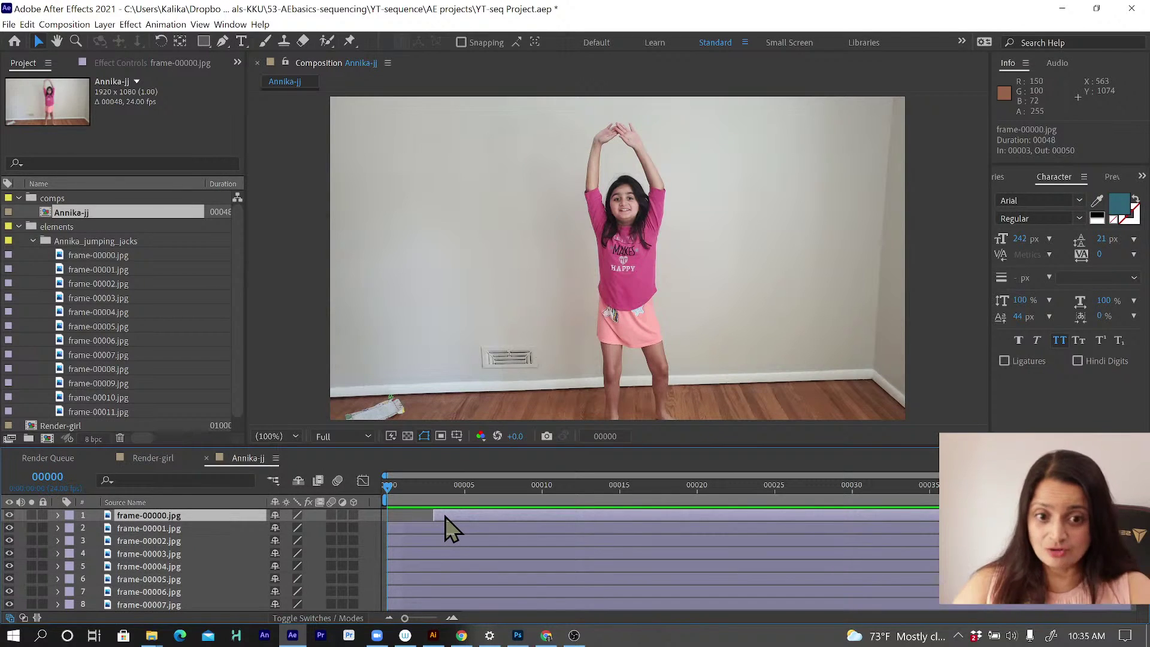
left_click(411, 530)
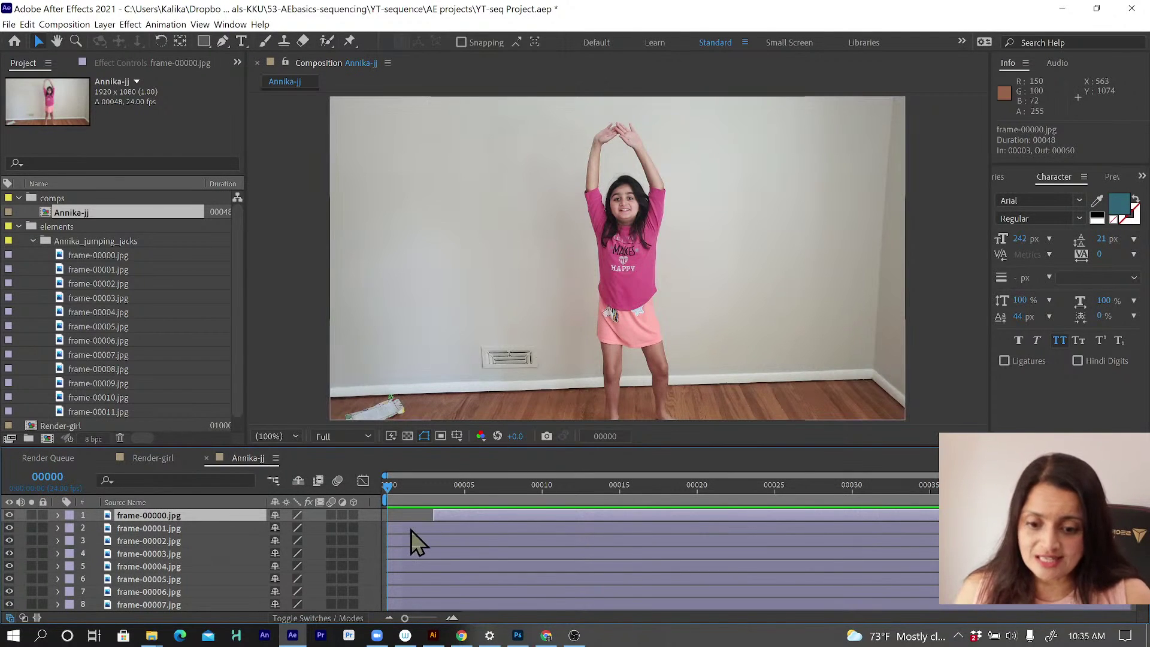
left_click(456, 516)
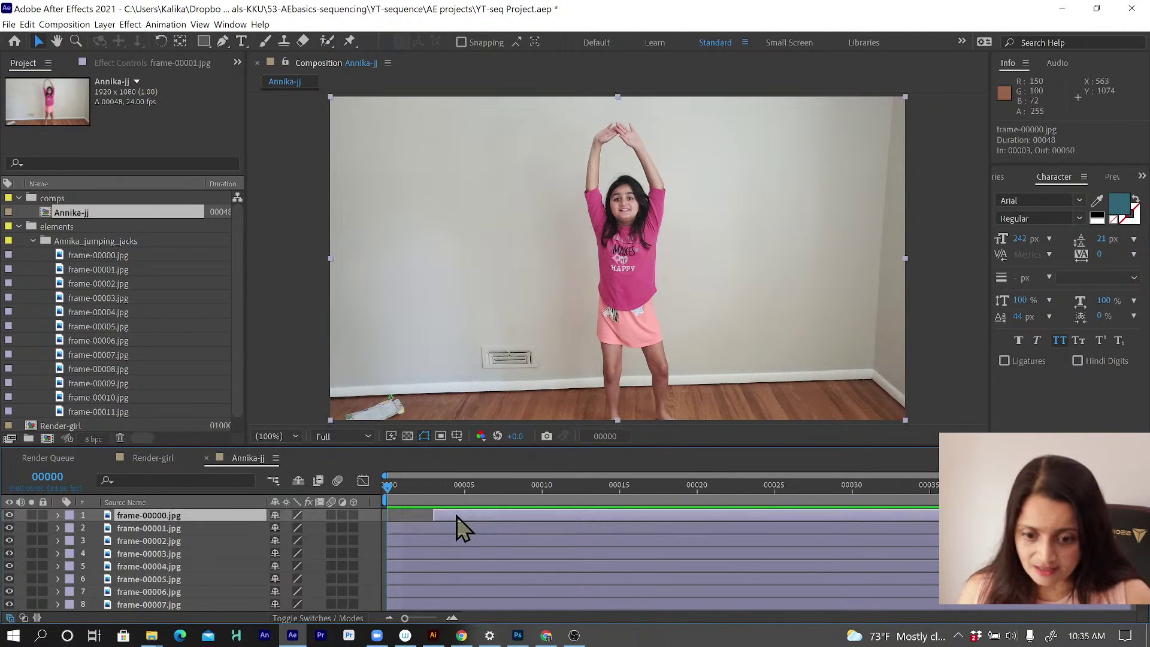
left_click_drag(414, 516, 415, 516)
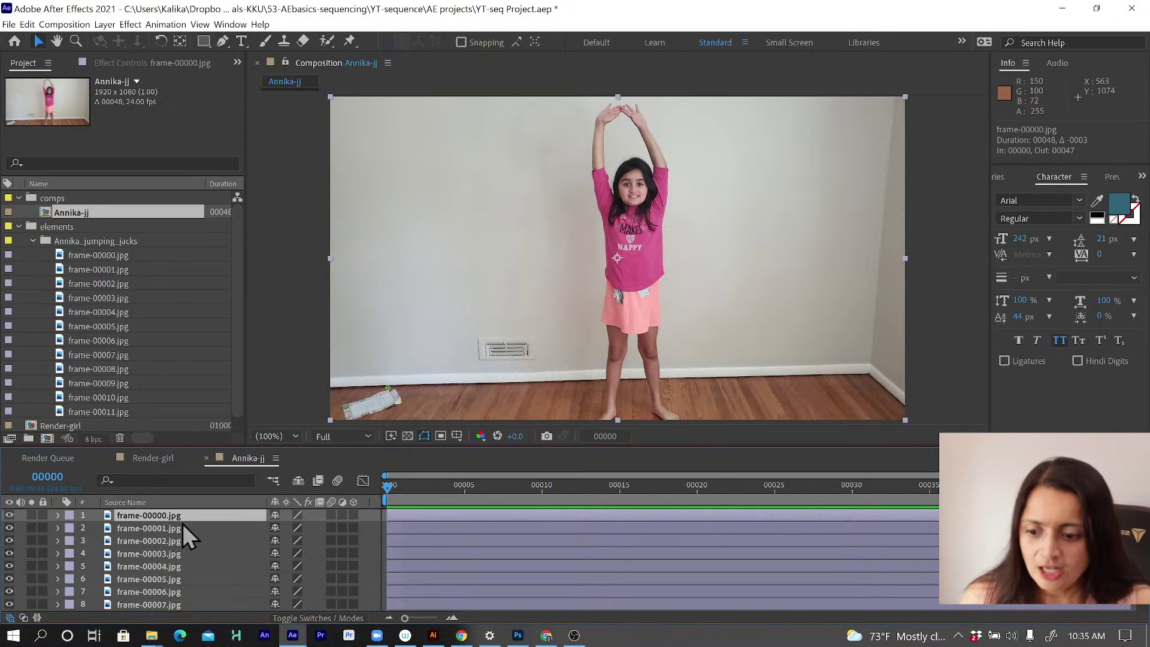
Step: Select all twelve layers from frame-00000.jpg to frame-00011.jpg and trim their ends to make each three frames long
left_click(157, 528)
left_click(163, 516)
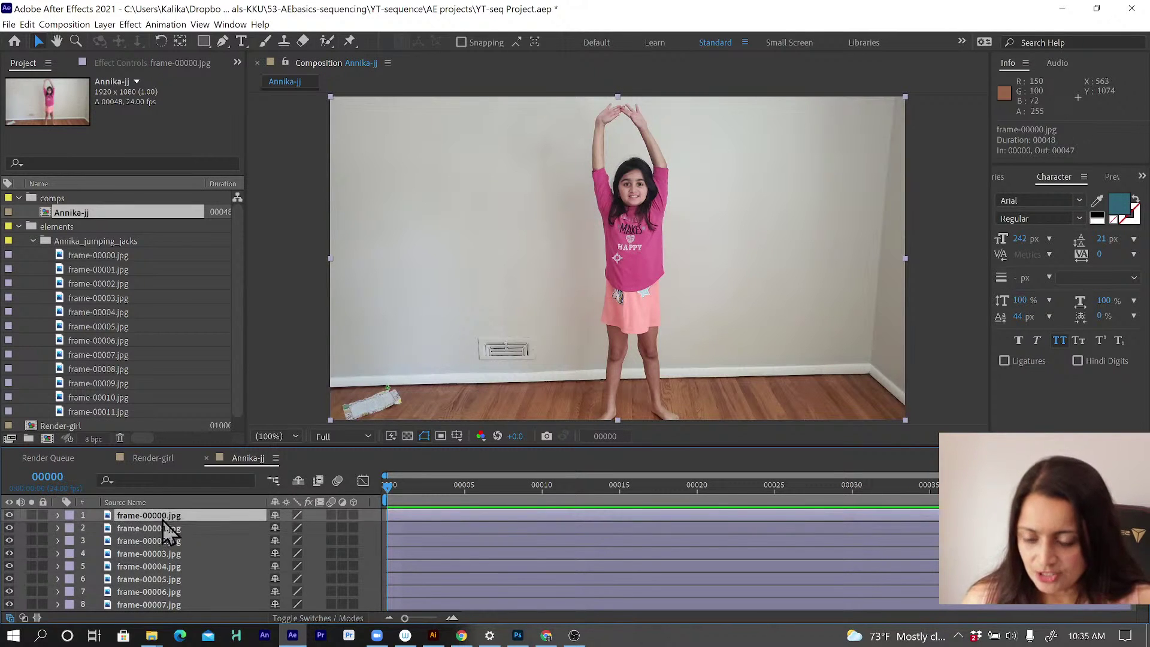
scroll(163, 527, "down", 2)
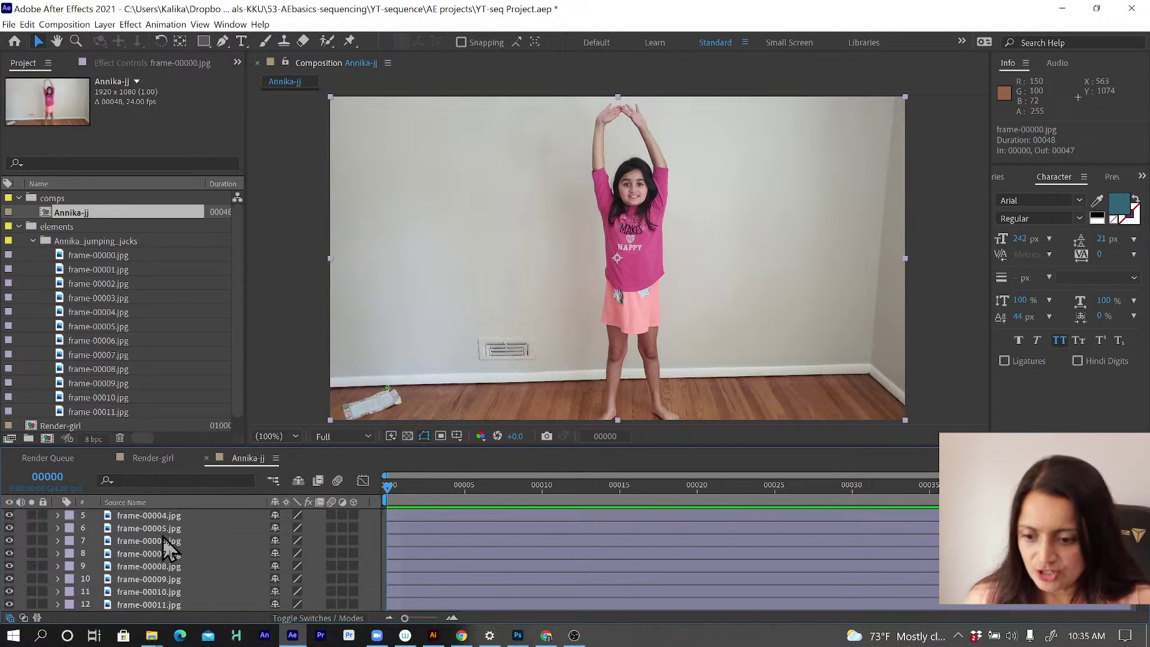
left_click(164, 605, "shift")
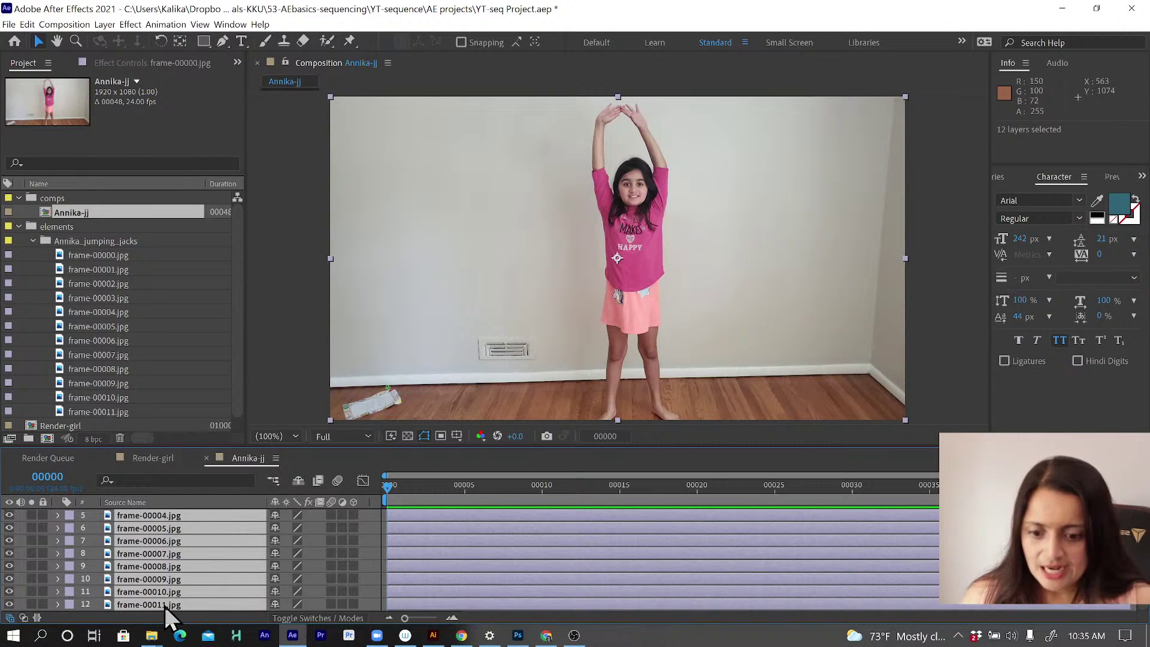
scroll(164, 605, "up", 2)
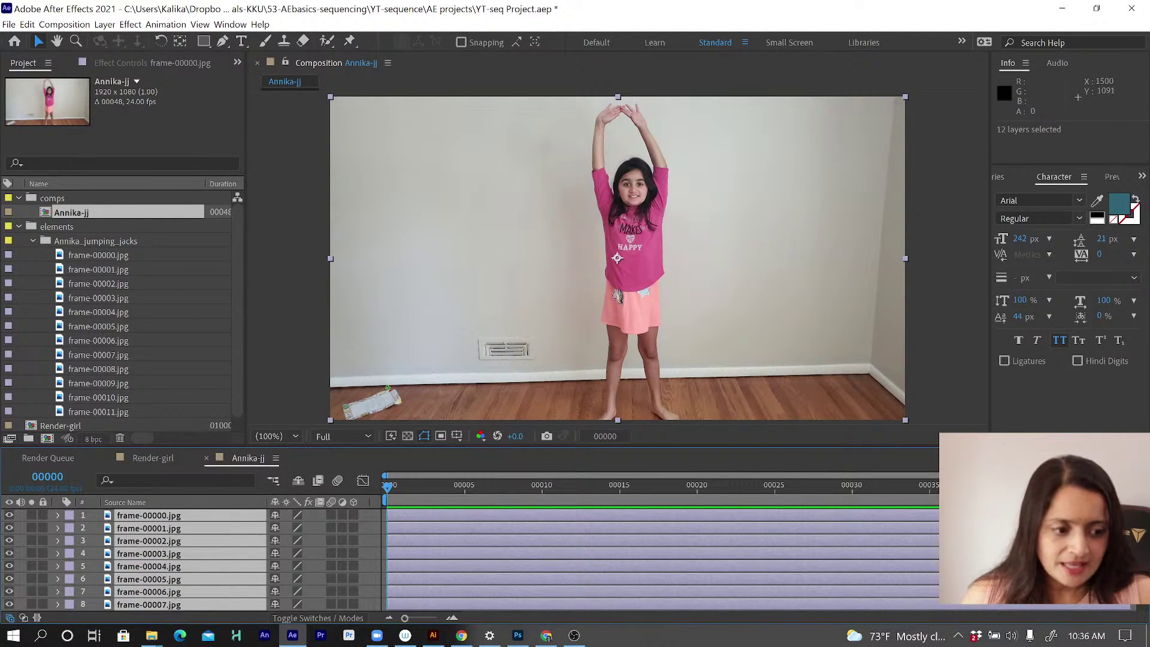
left_click_drag(792, 528, 437, 505)
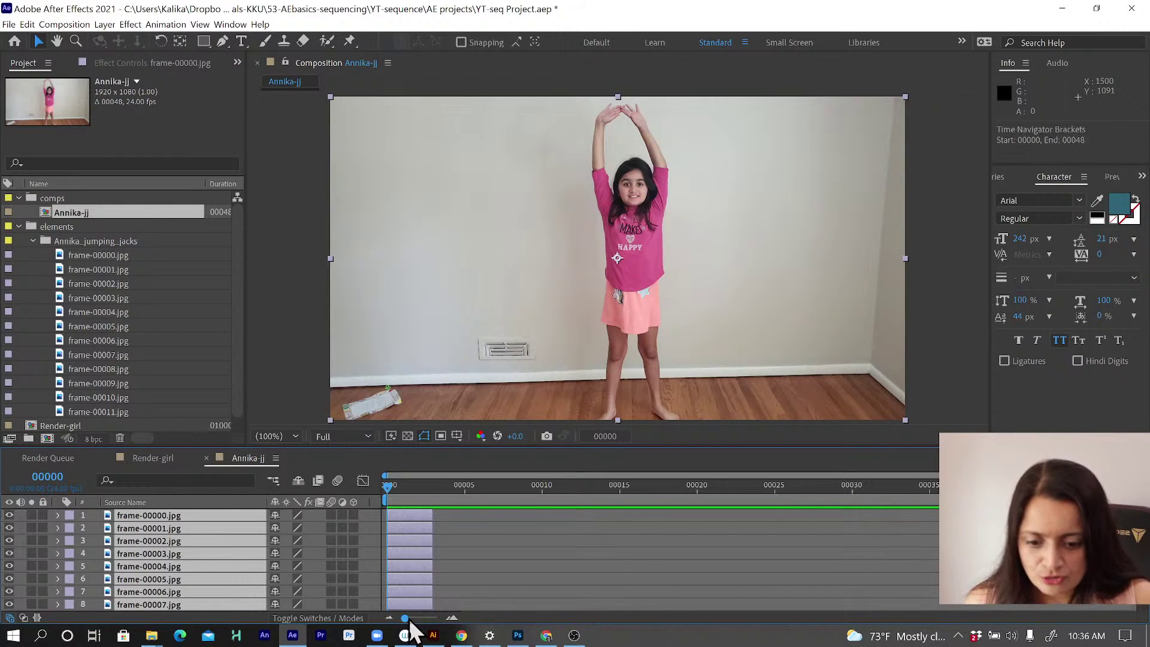
Step: Step through frames 1 to 3 and shorten all selected layers to a duration of two frames
left_click_drag(409, 622, 447, 623)
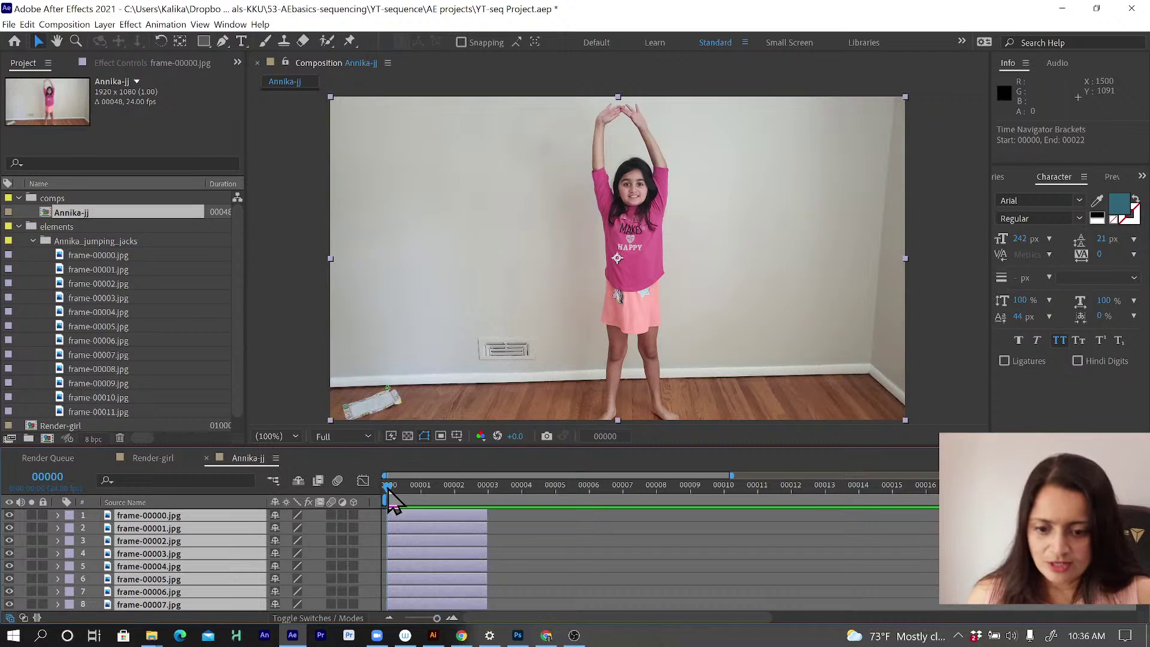
left_click(422, 491)
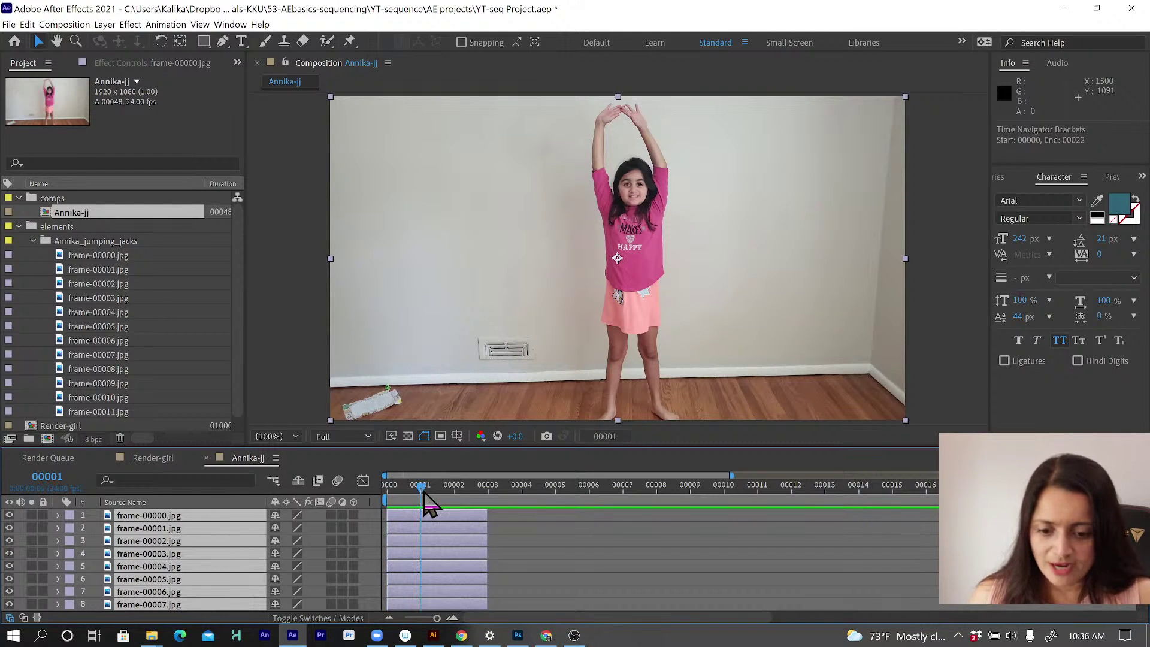
left_click(455, 494)
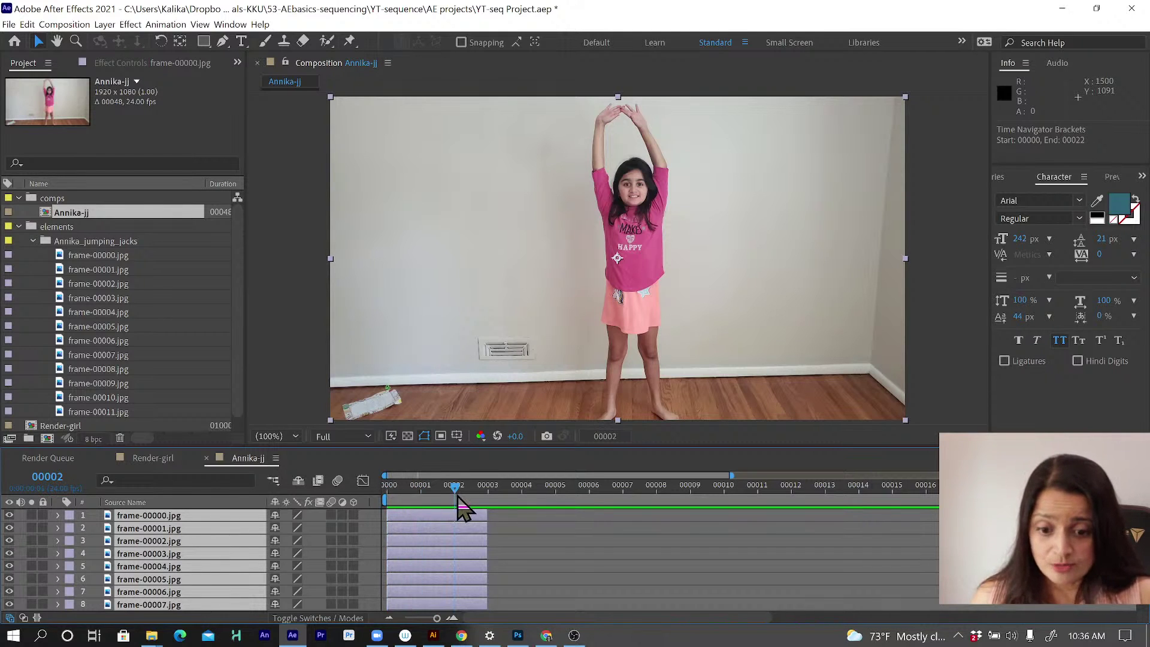
left_click(488, 497)
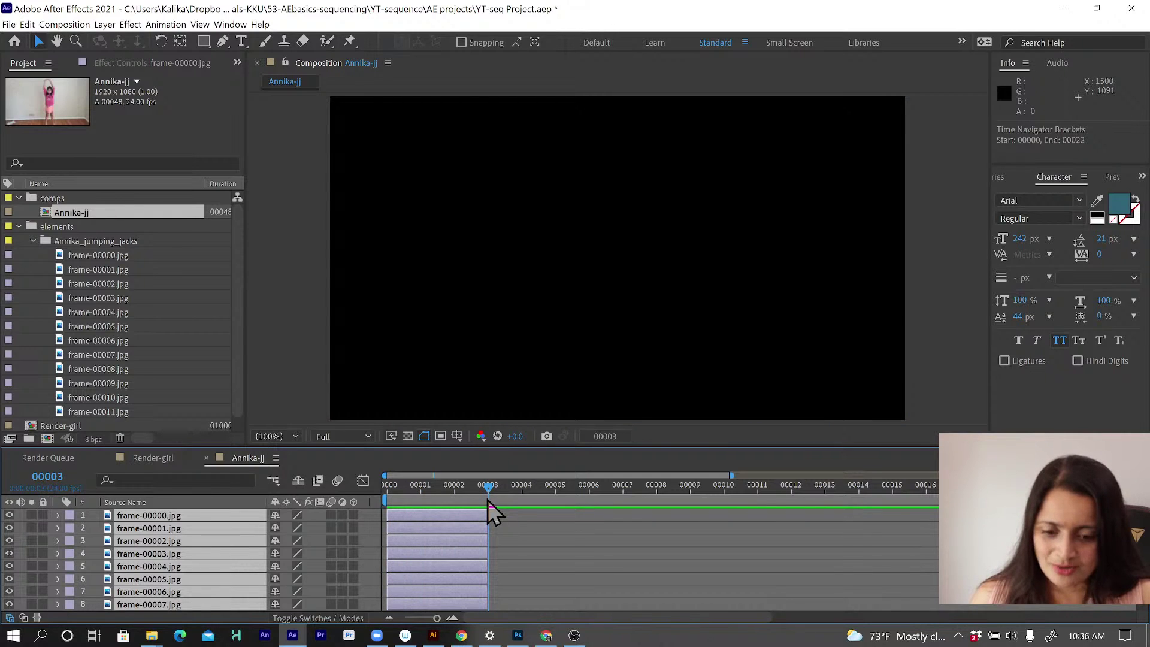
left_click_drag(488, 508, 454, 519)
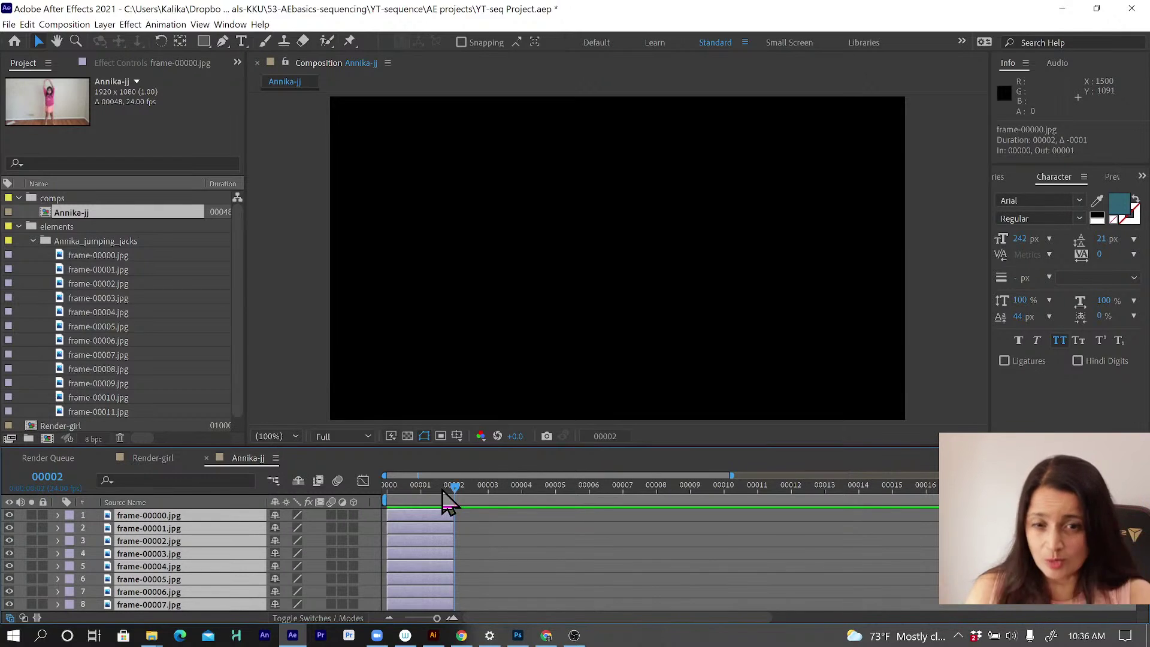
Step: Arrange the selected layers one after another with the Sequence Layers keyframe assistant, leaving Overlap off
left_click(165, 25)
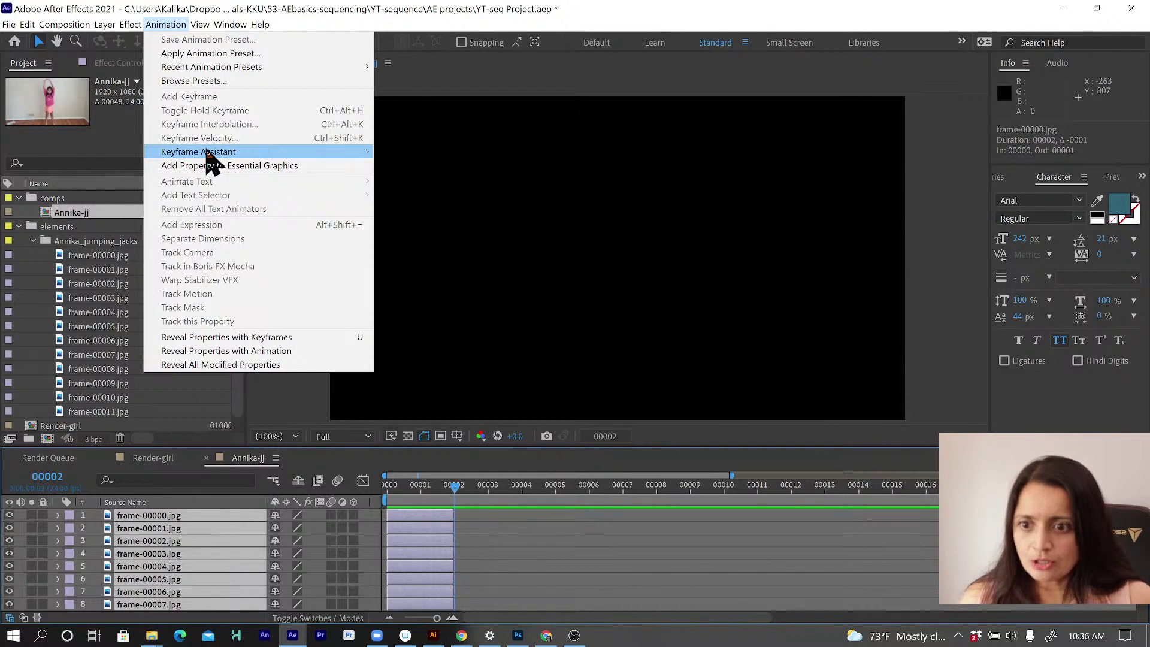
mouse_move(207, 153)
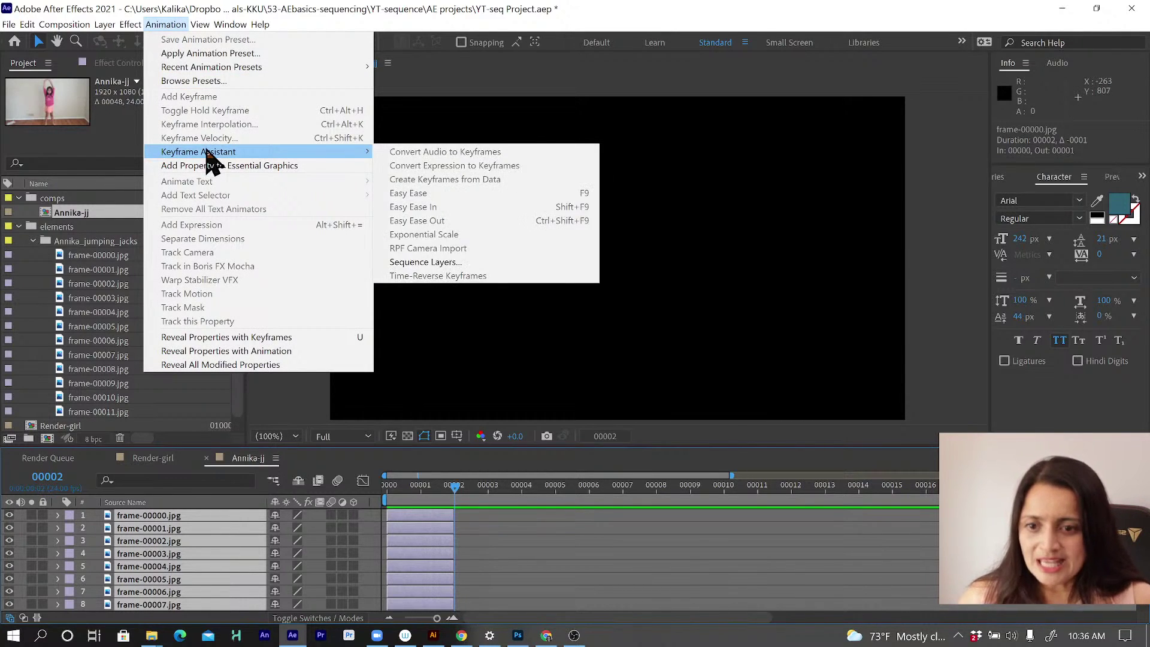
left_click(444, 262)
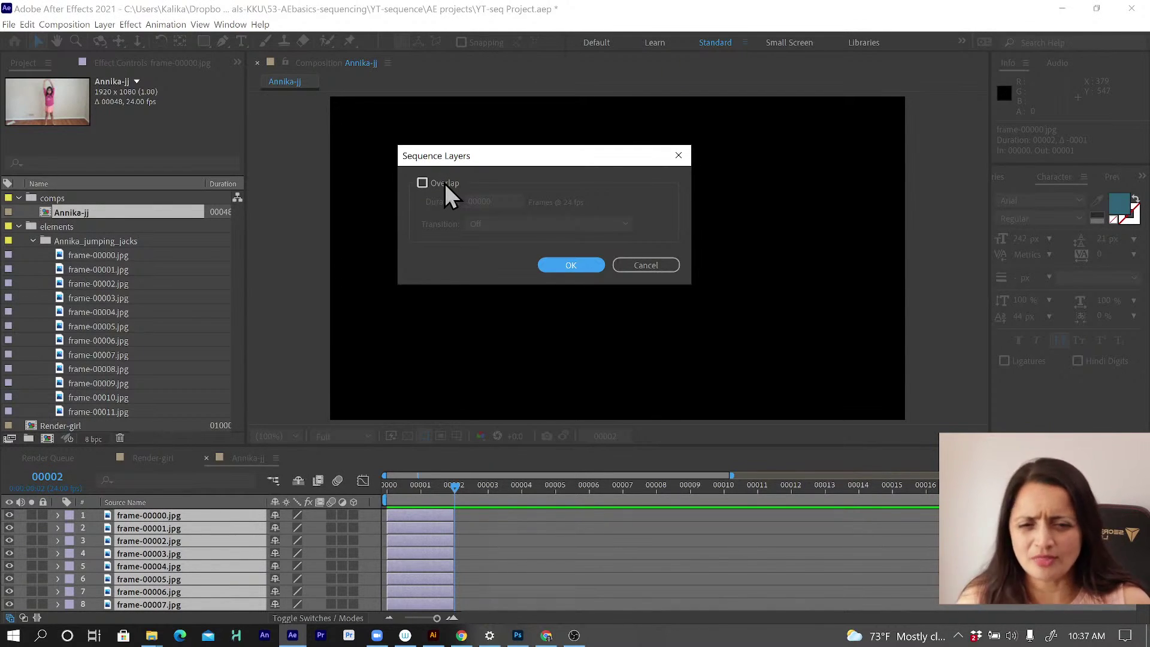
left_click(568, 266)
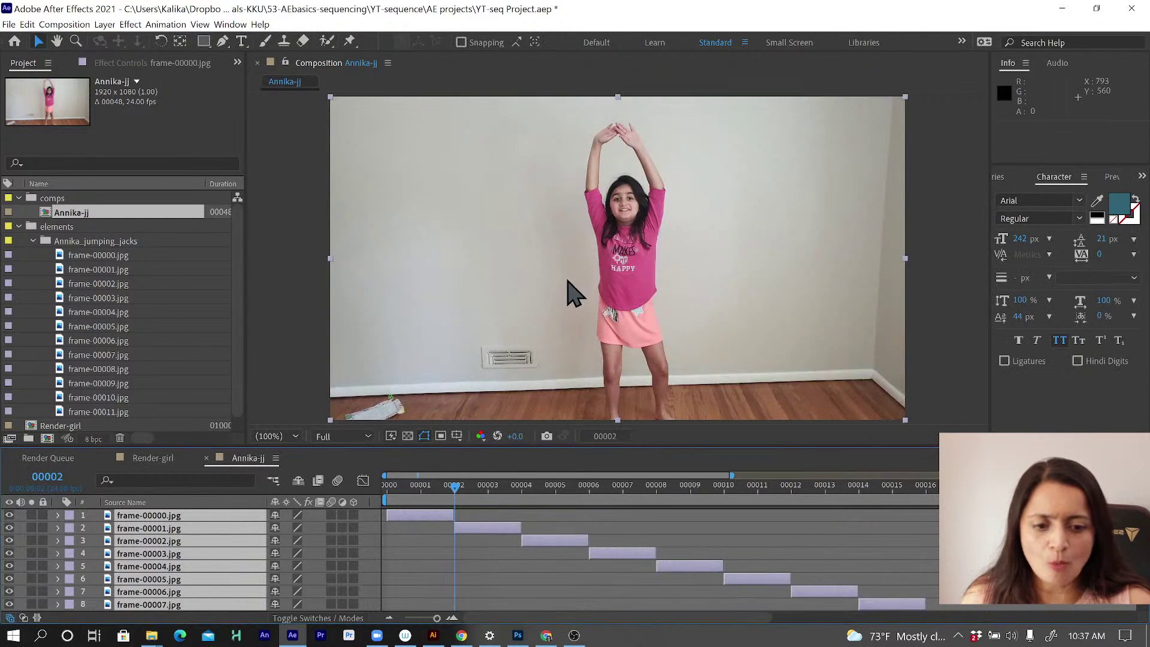
Step: Deselect the layers, scrub through the sequenced frames and preview the animation
left_click(383, 487)
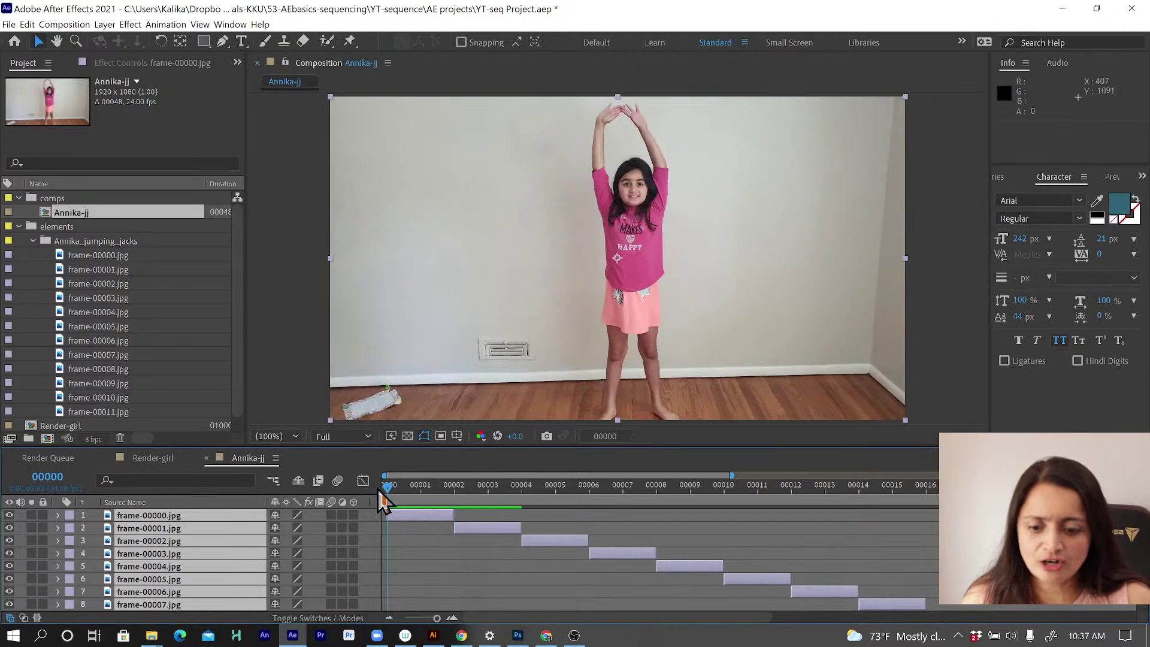
left_click(410, 518)
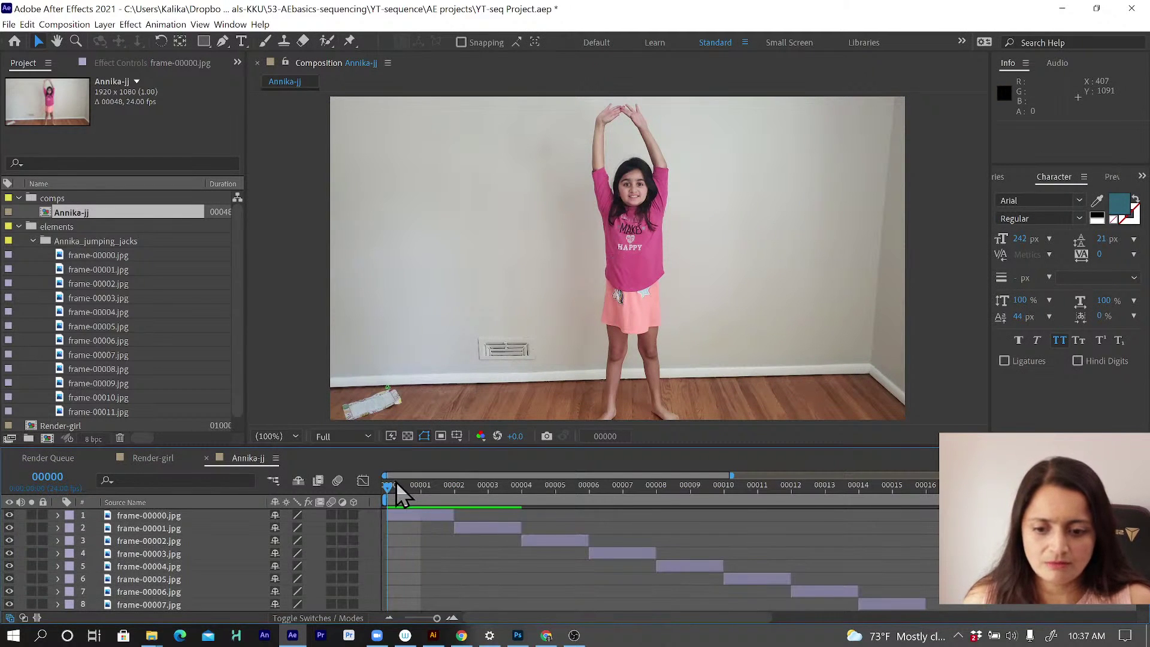
left_click_drag(438, 487, 548, 493)
key("space")
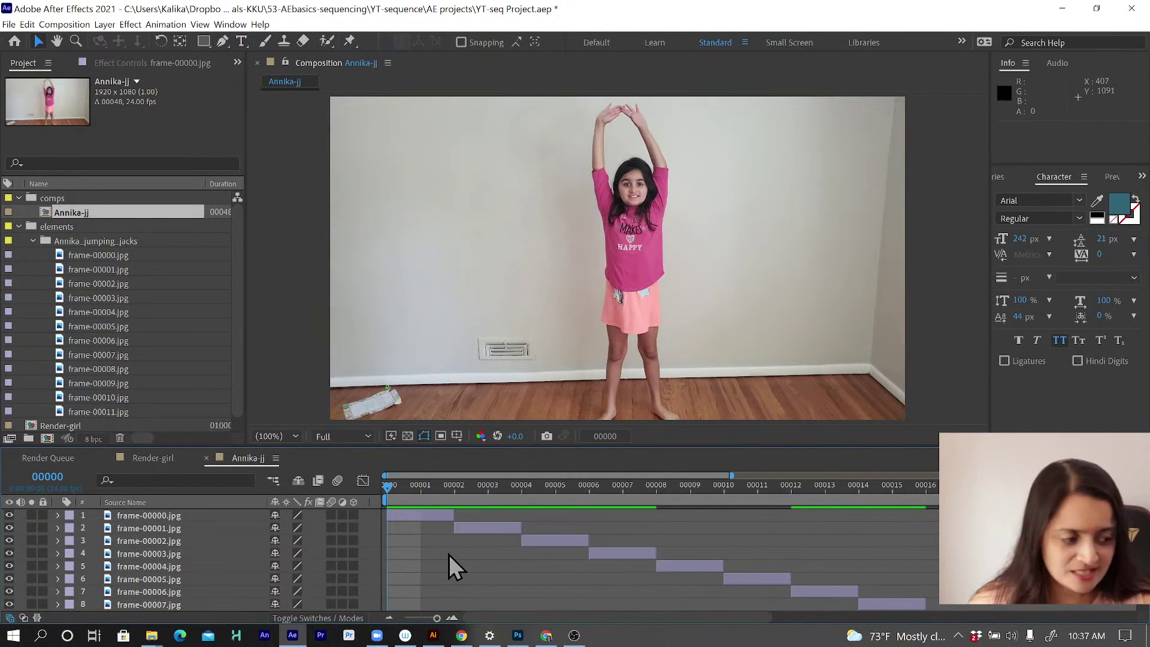
Step: Set the end of the Annika-jj work area at frame 23, the last frame of the frame-00011.jpg layer
key("space")
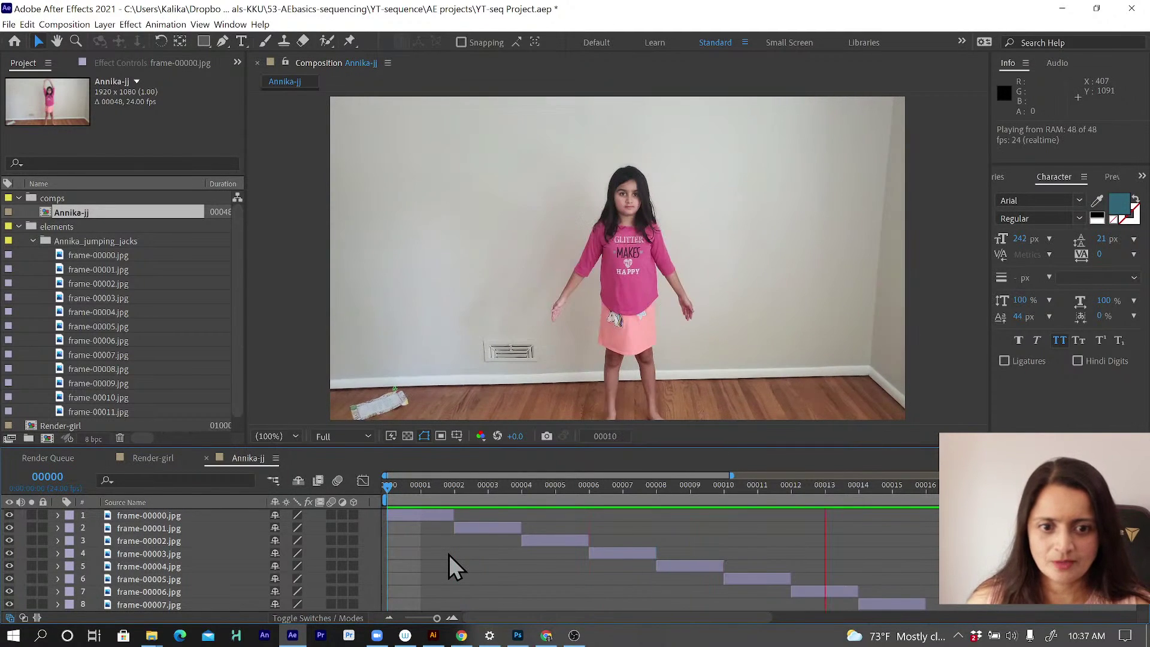
key("space")
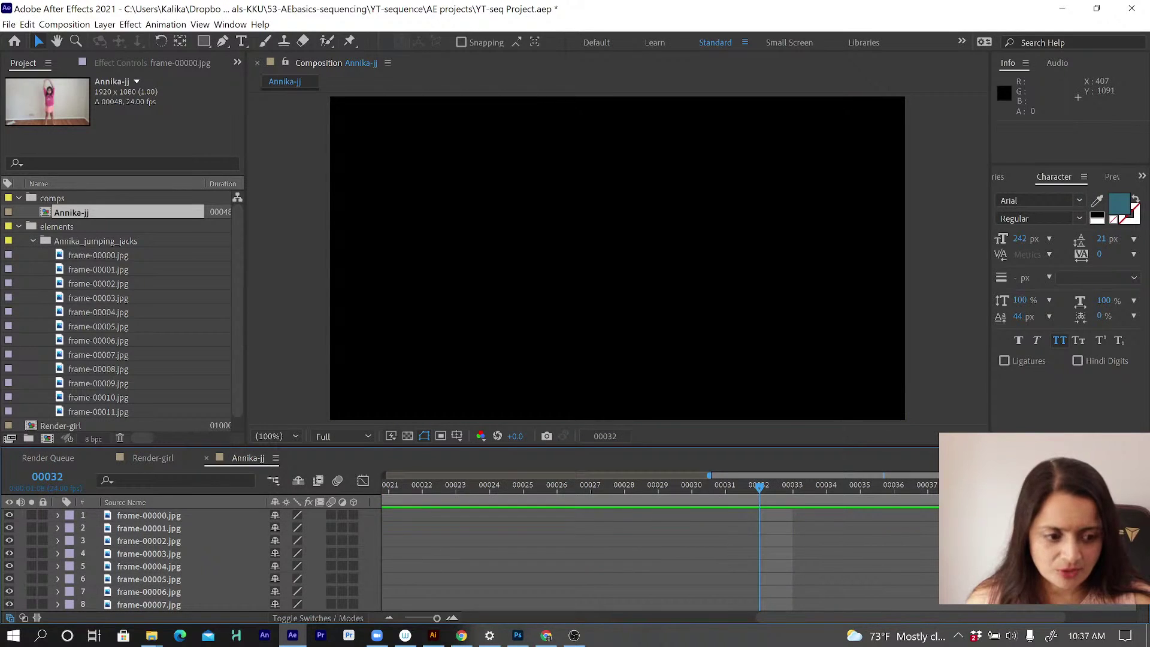
scroll(1140, 609, "down", 2)
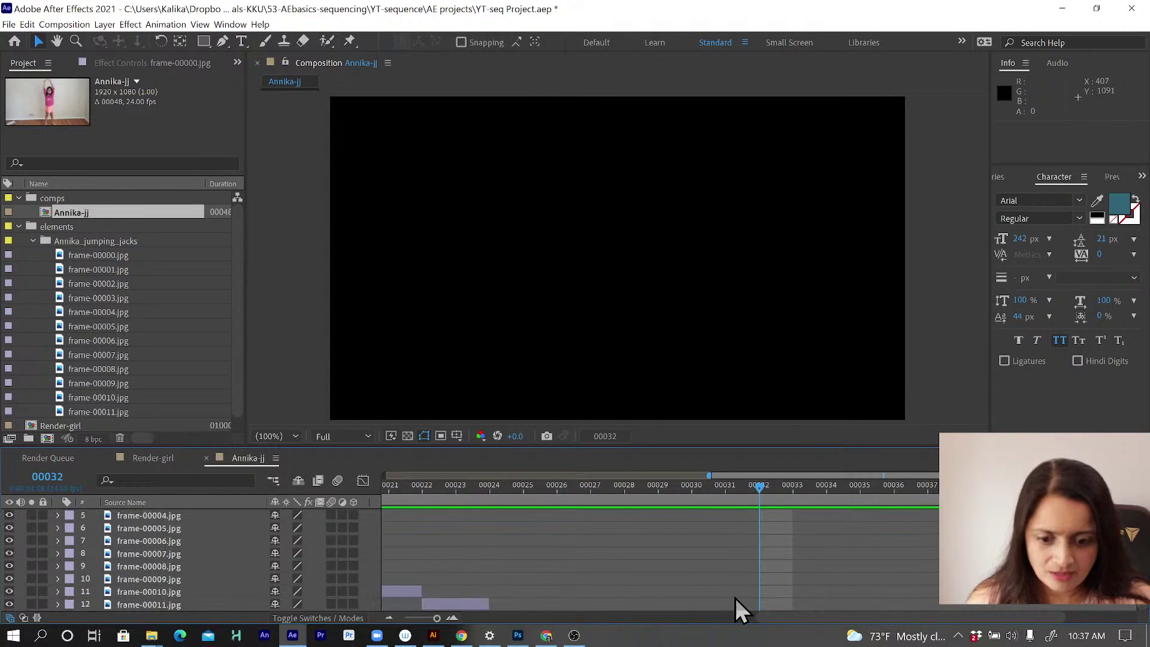
left_click(450, 604)
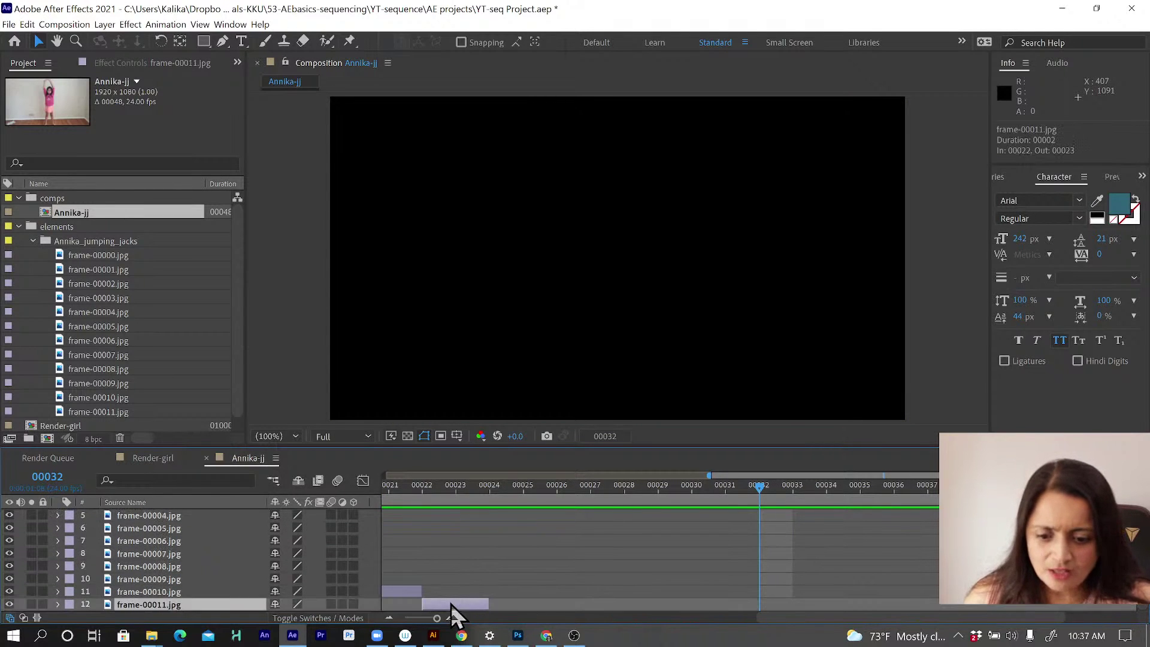
left_click(443, 488)
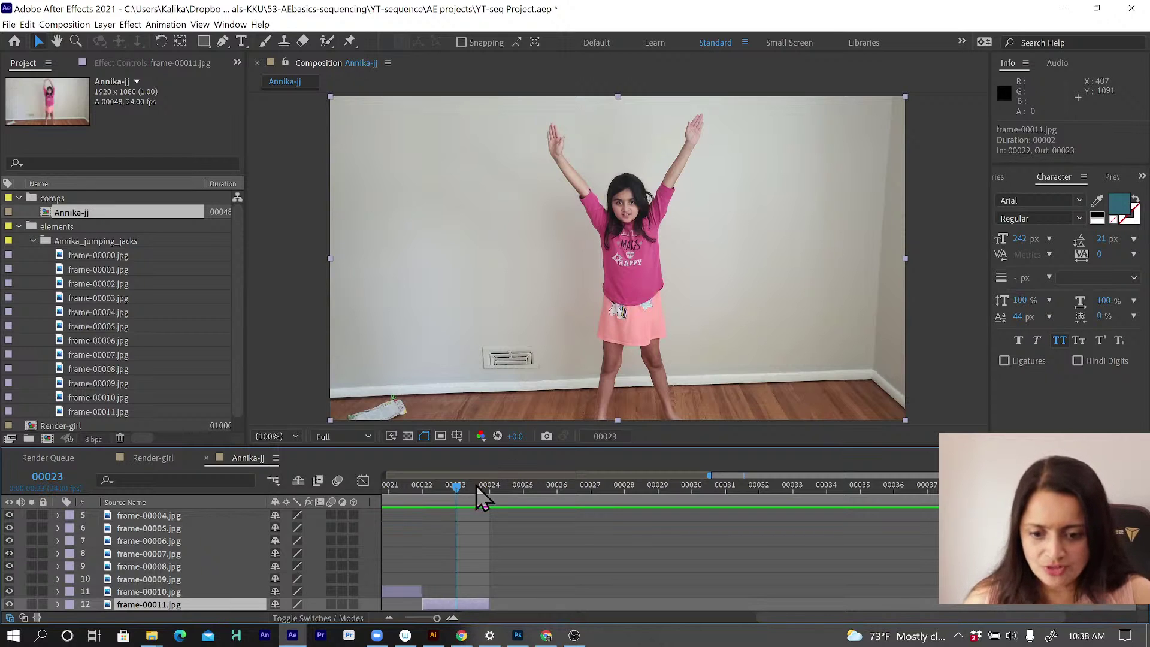
left_click(492, 497)
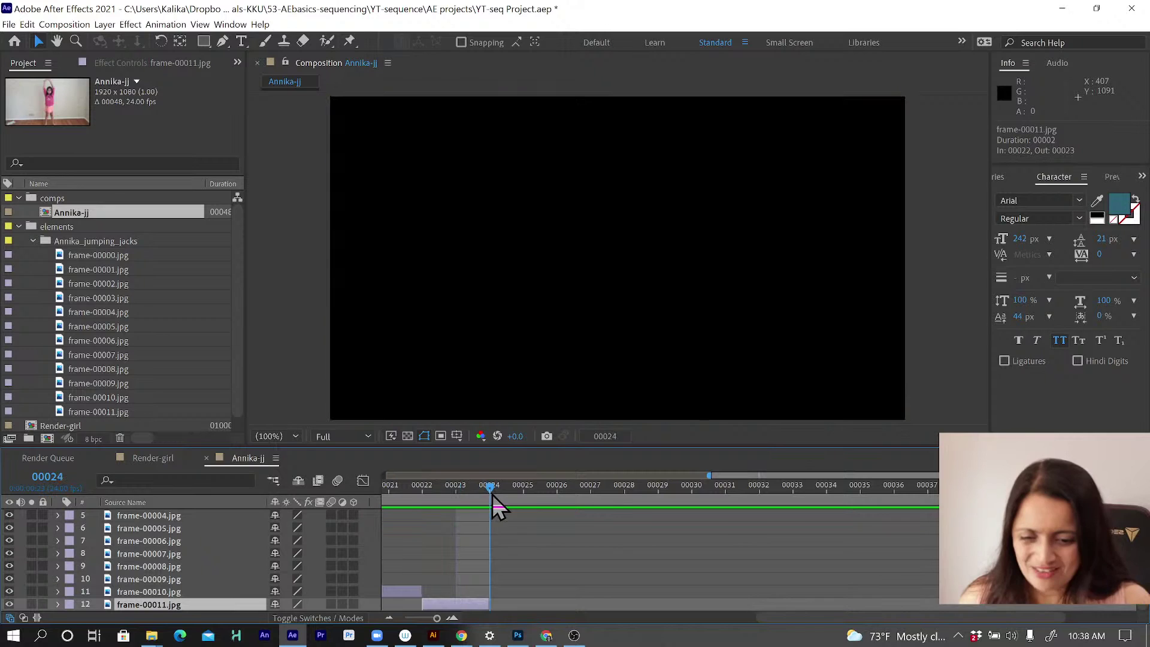
left_click(455, 492)
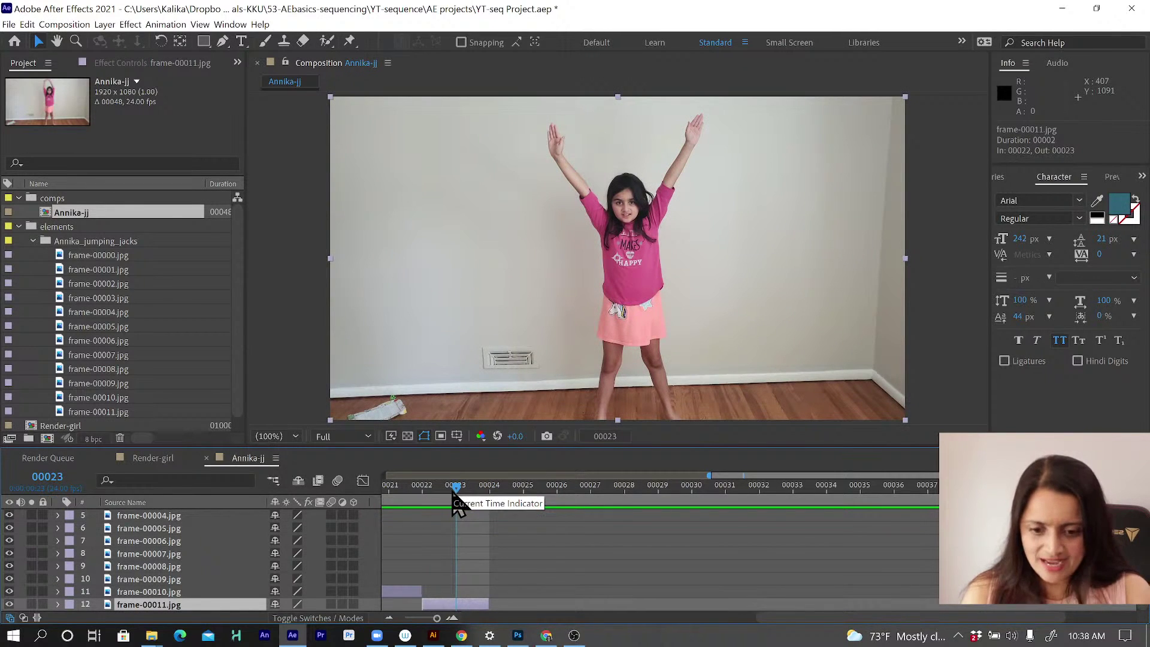
mouse_move(453, 494)
left_mouse_down()
mouse_move(493, 494)
mouse_move(455, 500)
left_mouse_up()
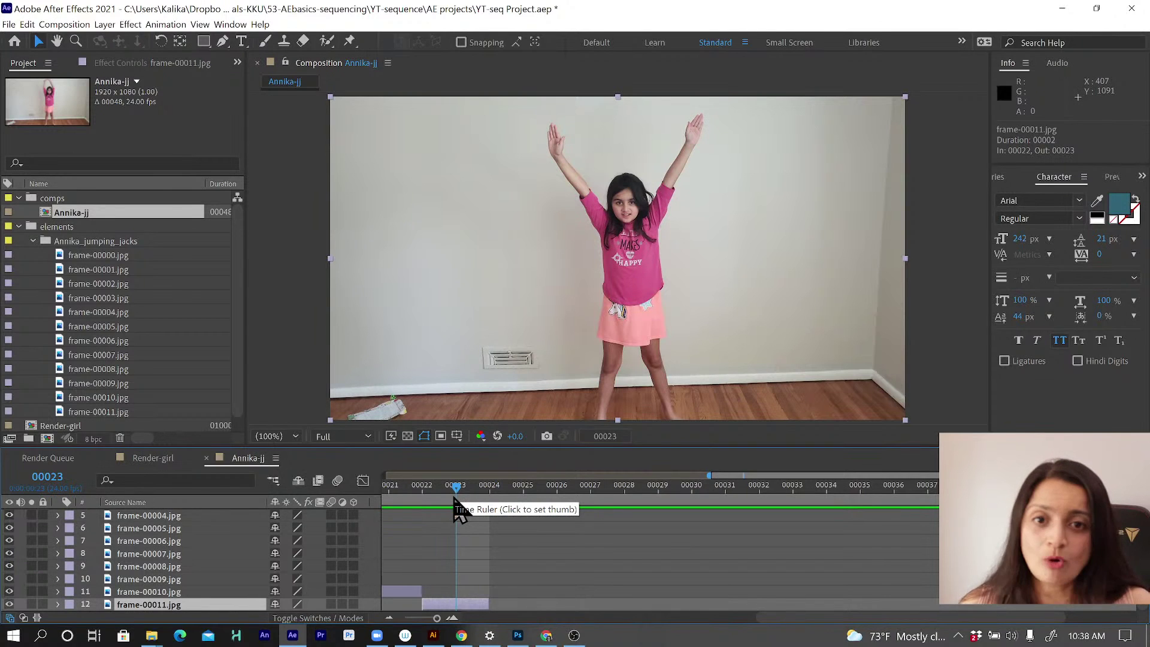
key("n")
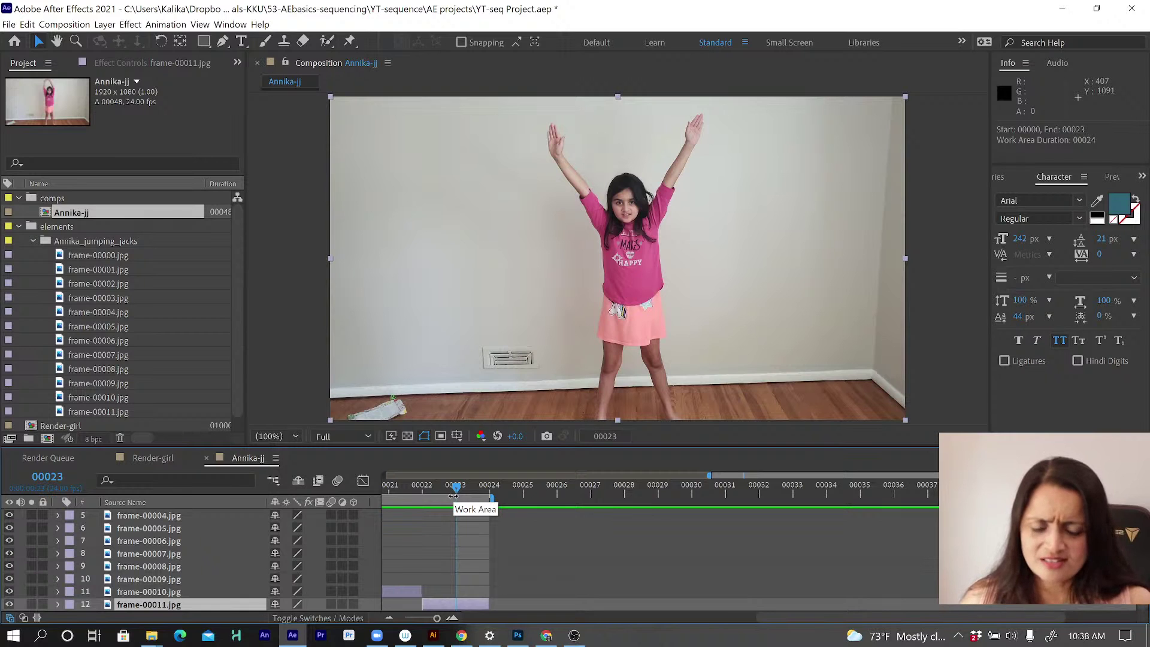
Step: Play back the shortened work area to check the looping animation and its playback speed
key("space")
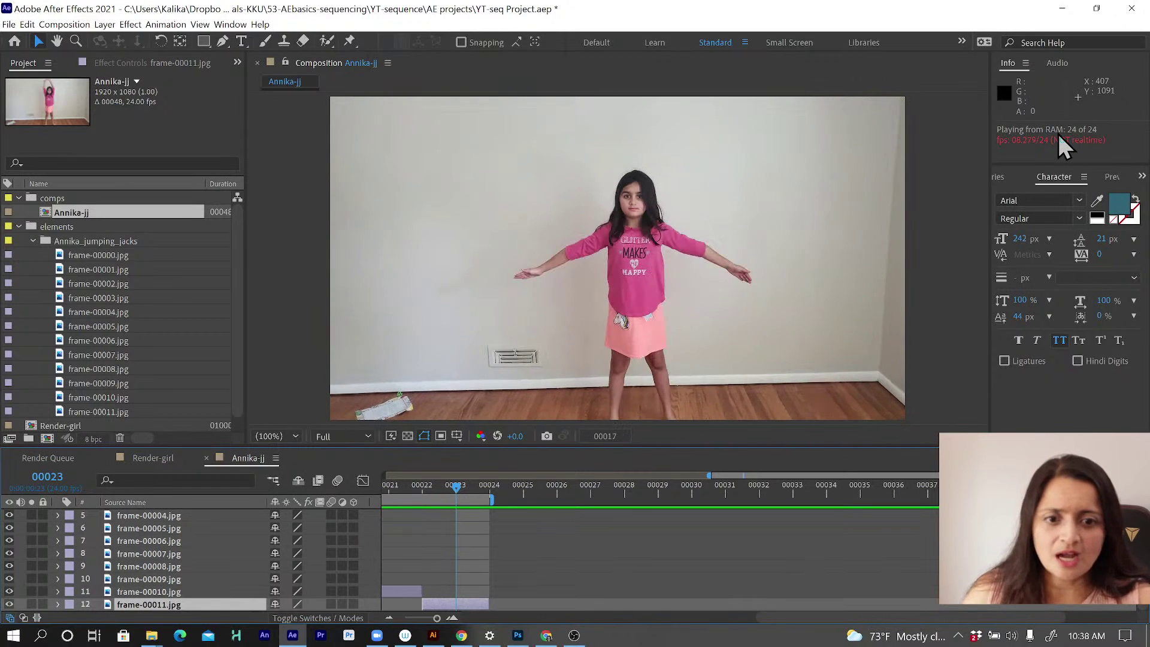
key("space")
key("space")
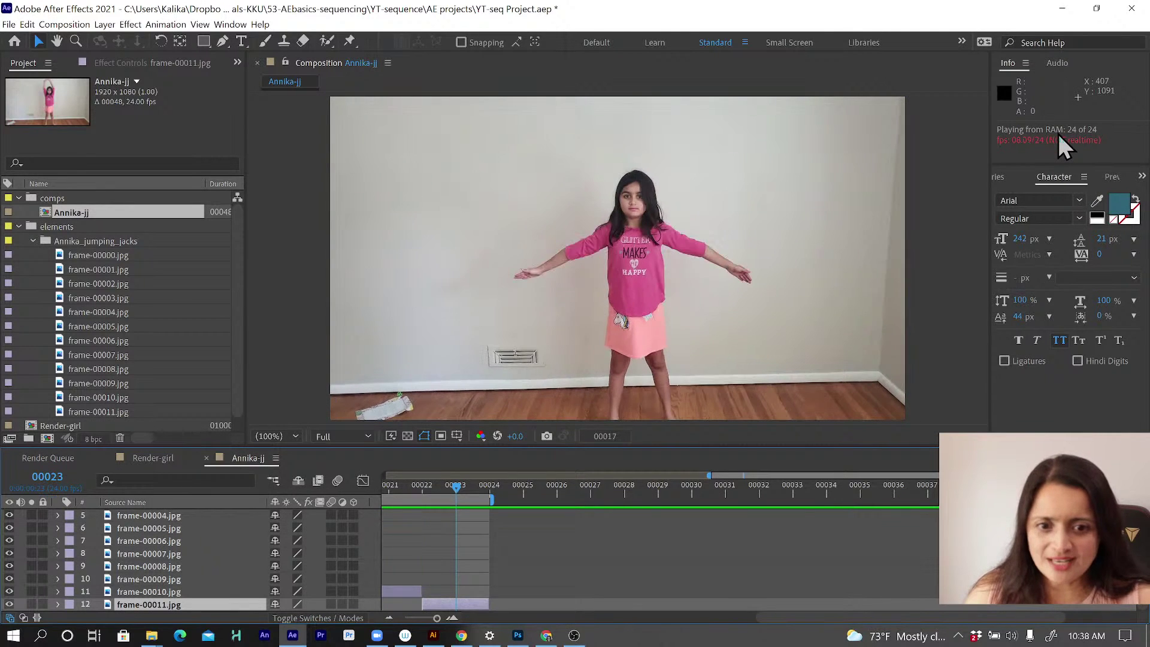
key("space")
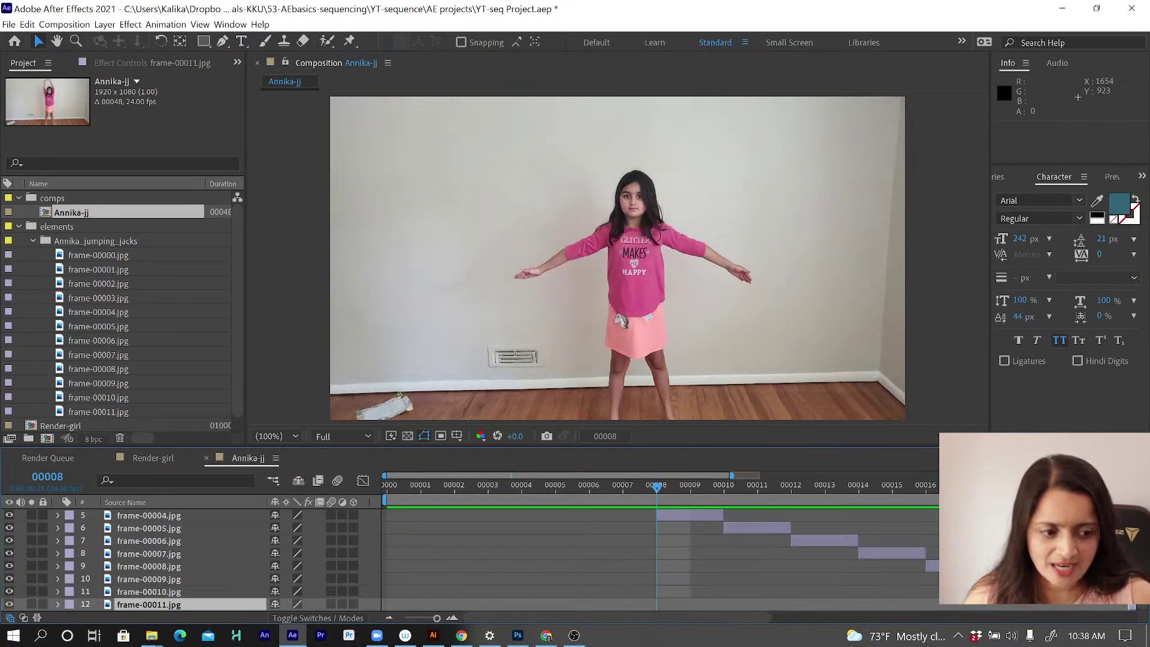
Step: Extend the end of the frame-00000.jpg layer to frame 11 so it lasts twelve frames
scroll(192, 560, "up", 2)
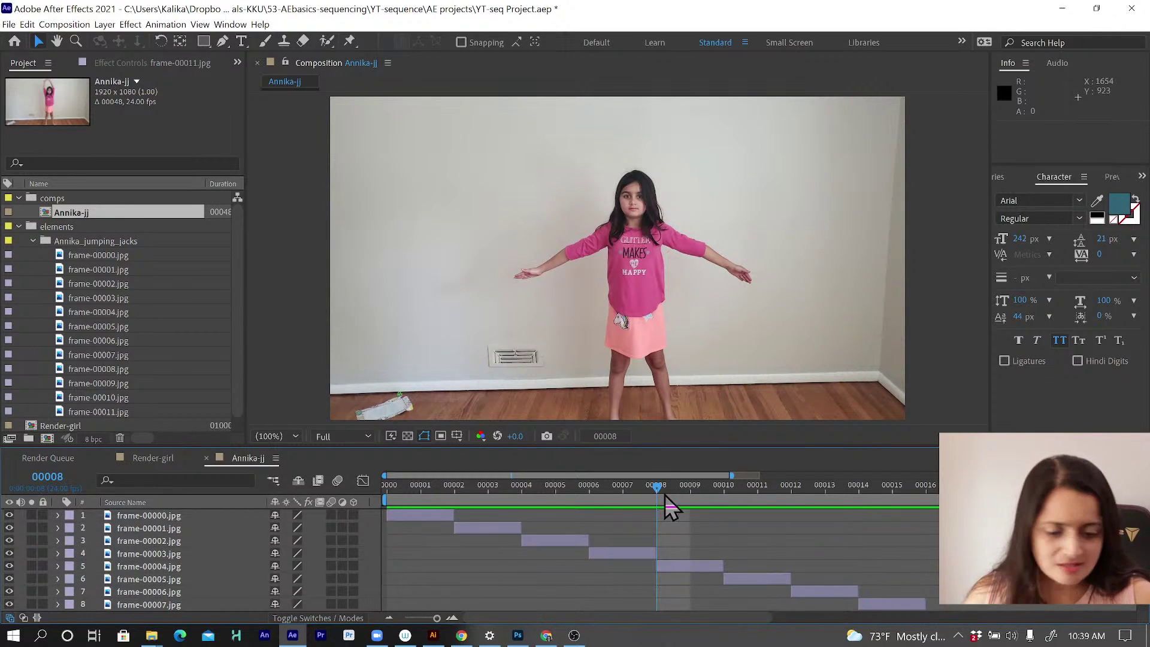
left_click(421, 487)
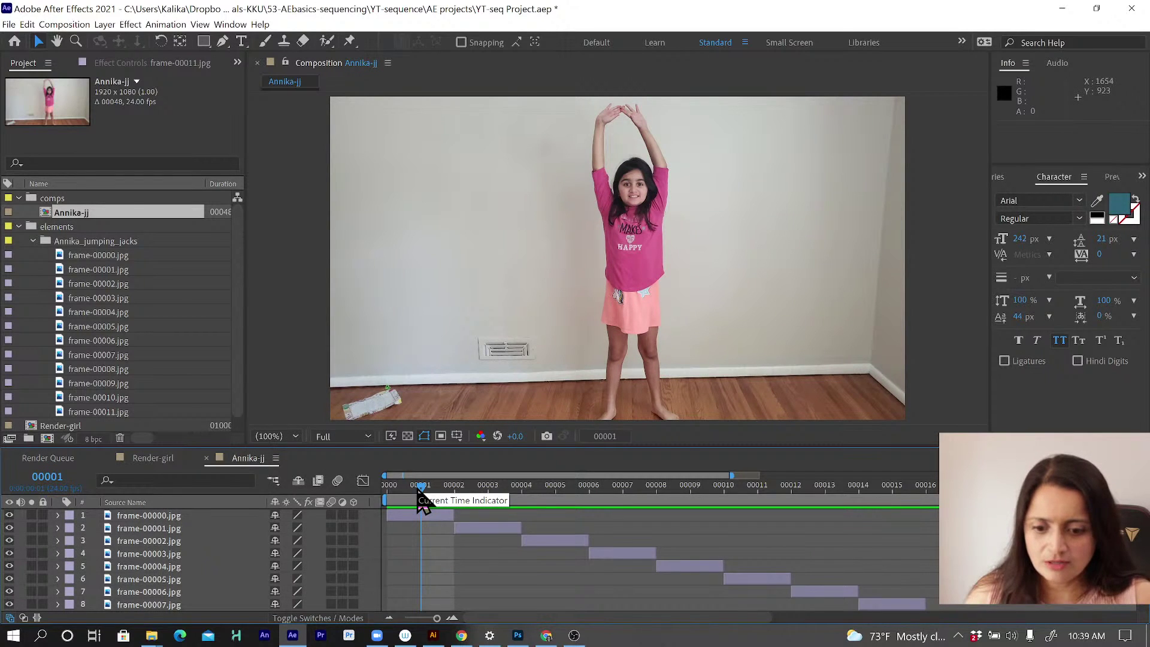
left_click_drag(454, 515, 791, 516)
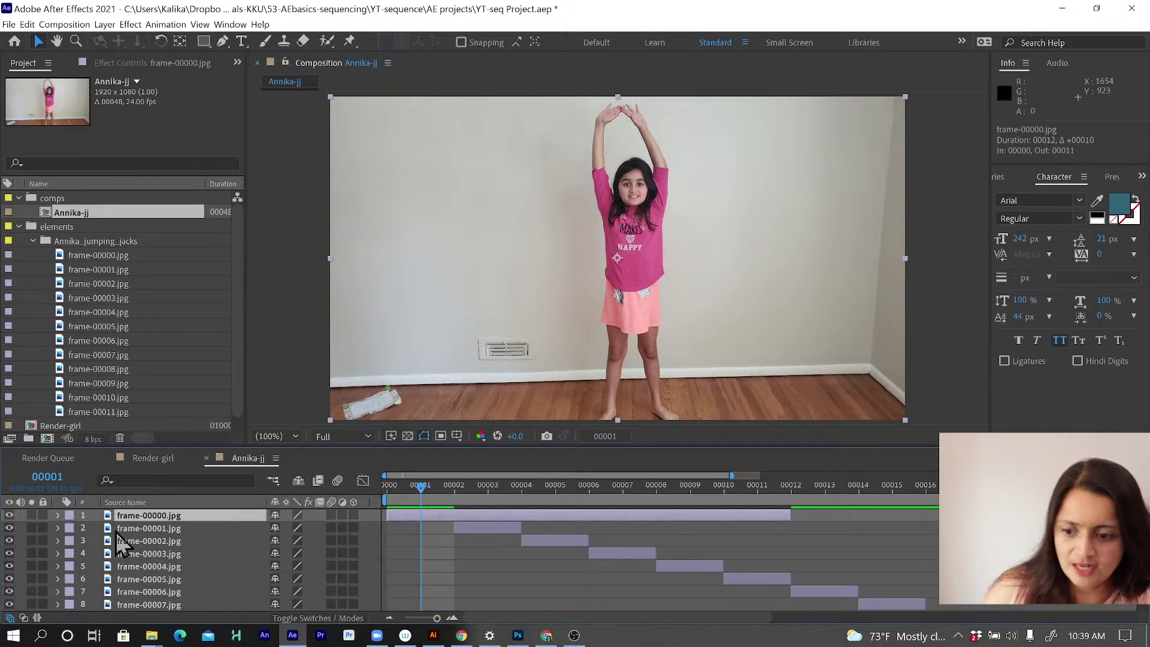
Step: Look over the layer stack and hide the frame-00000.jpg layer
left_click(119, 528)
scroll(160, 561, "down", 2)
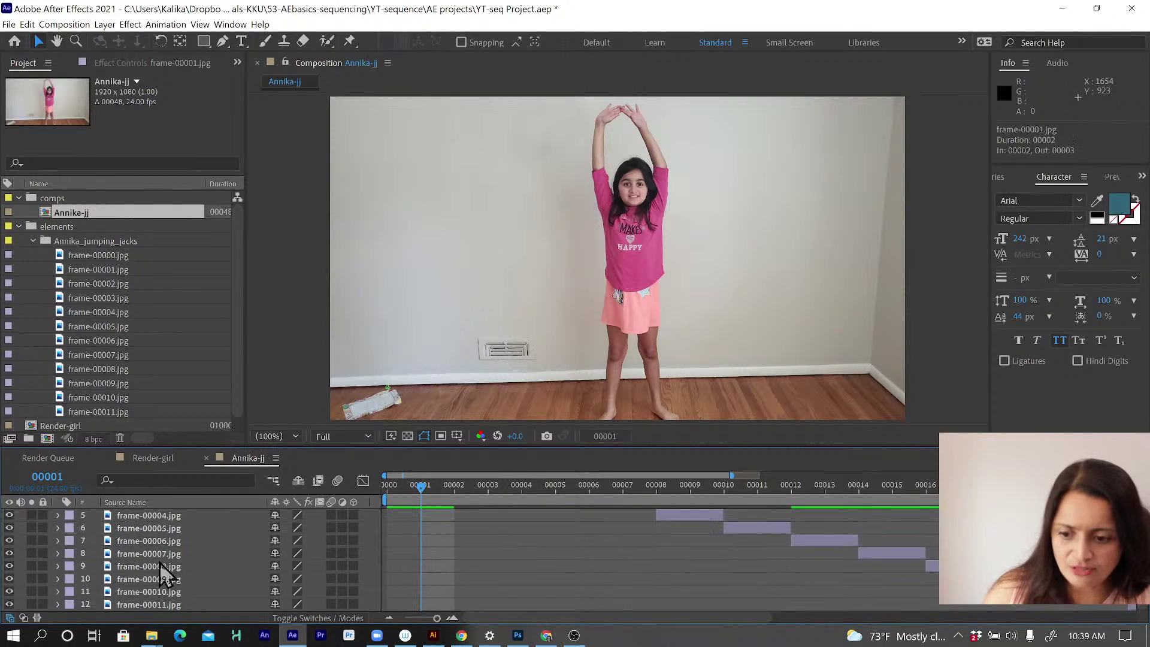
scroll(164, 574, "up", 2)
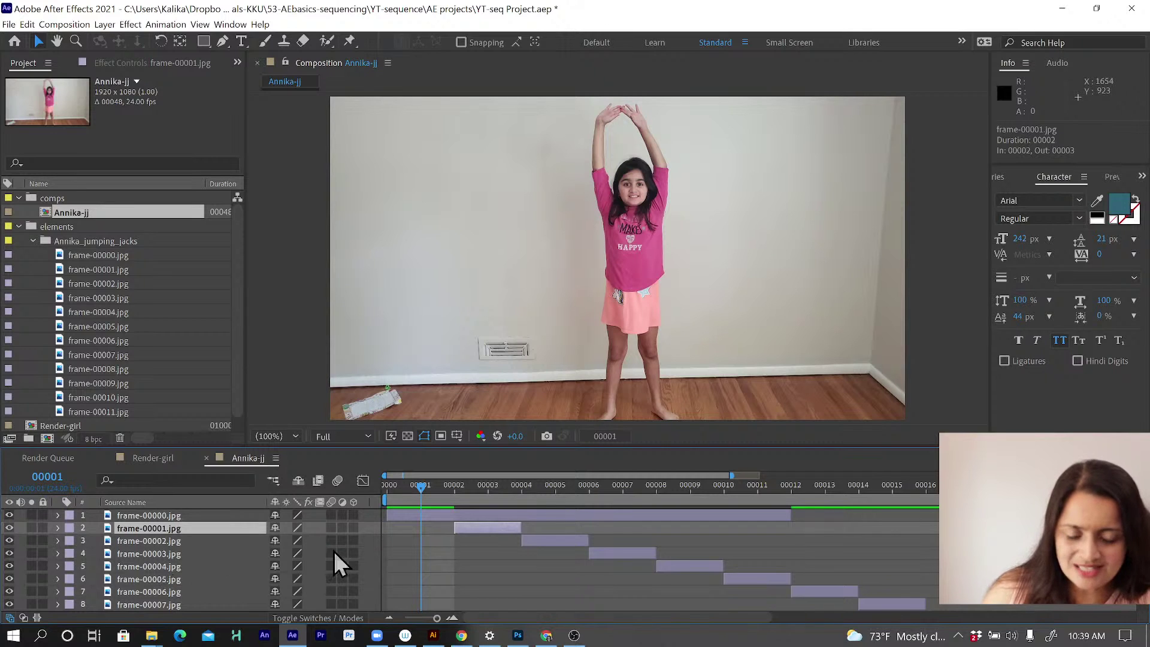
left_click(9, 515)
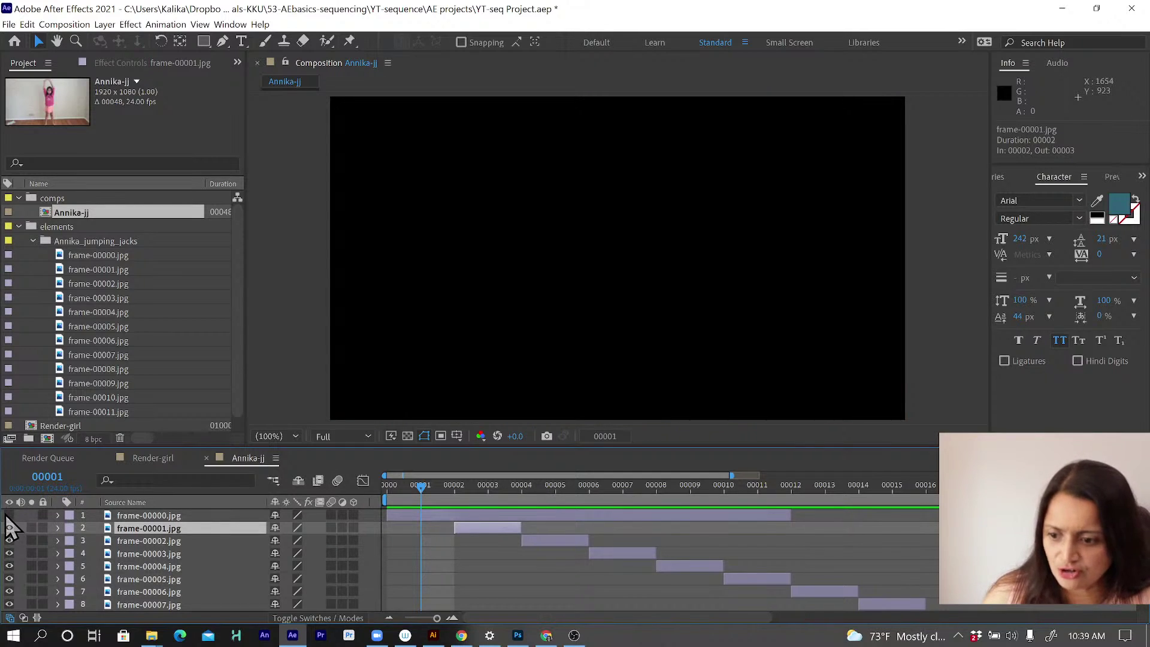
Step: Scrub to frame 13 and extend the frame-00006.jpg layer to a duration of six frames, ending at frame 17
left_click_drag(537, 489, 832, 509)
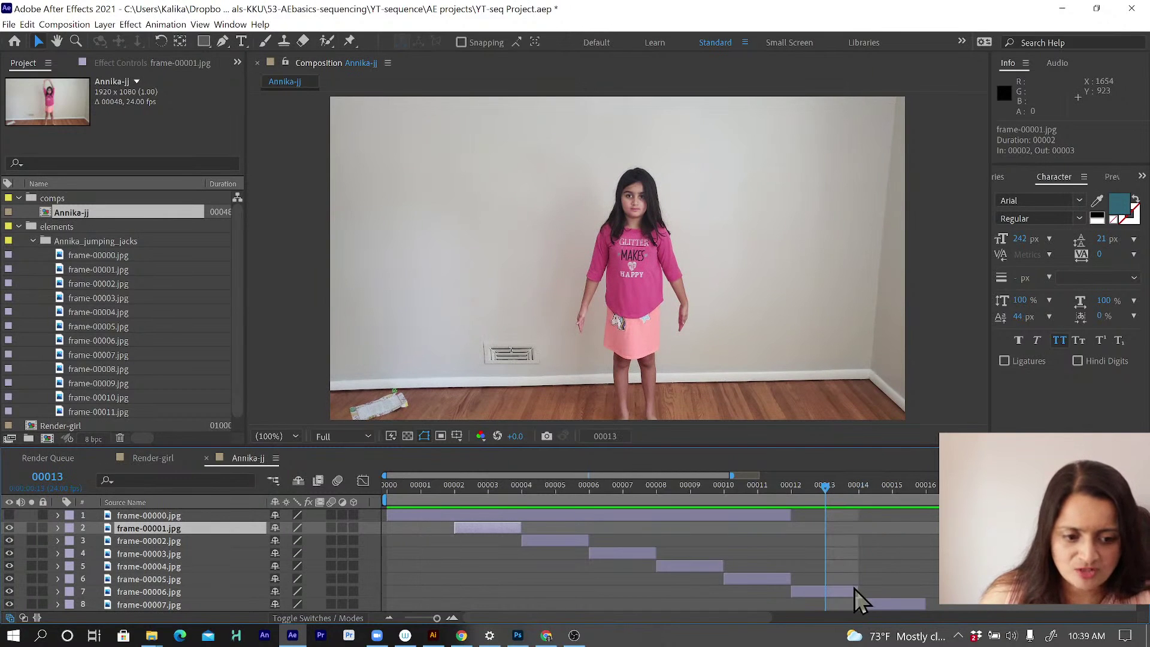
left_click_drag(861, 591, 972, 591)
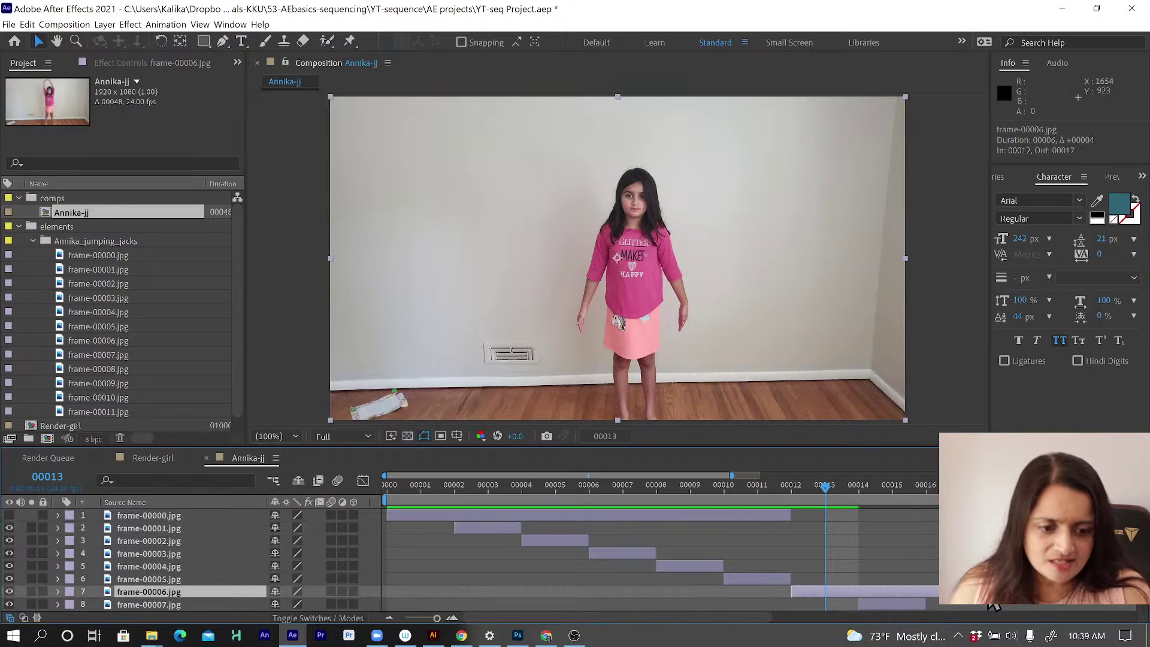
scroll(863, 503, "right", 2)
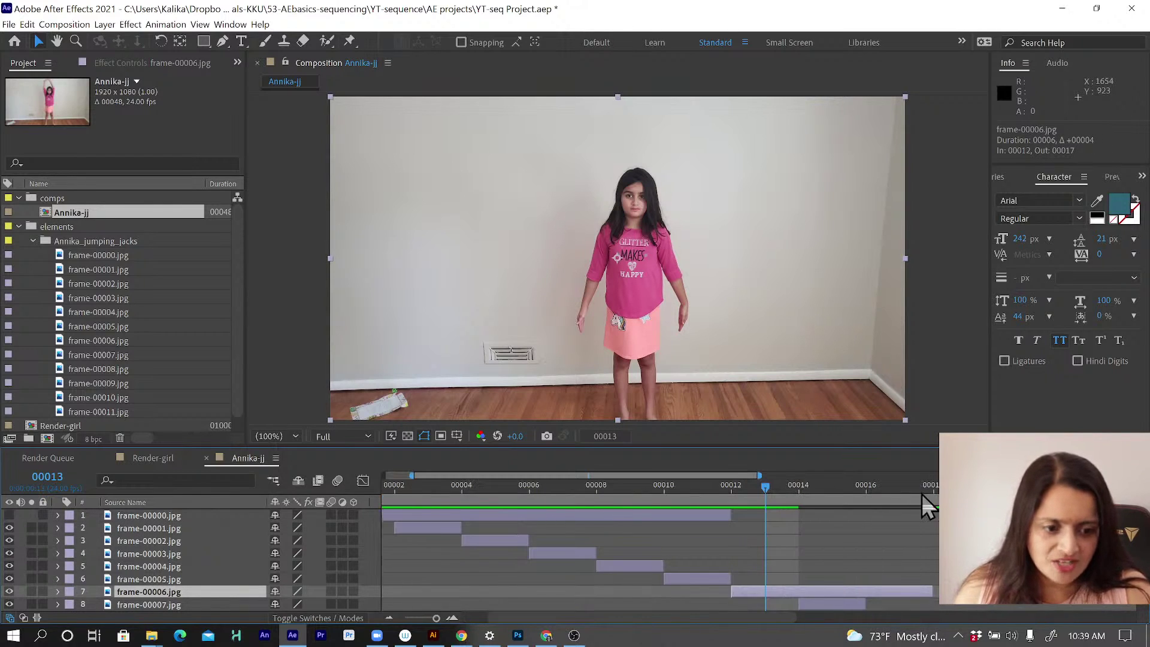
scroll(789, 535, "left", 2)
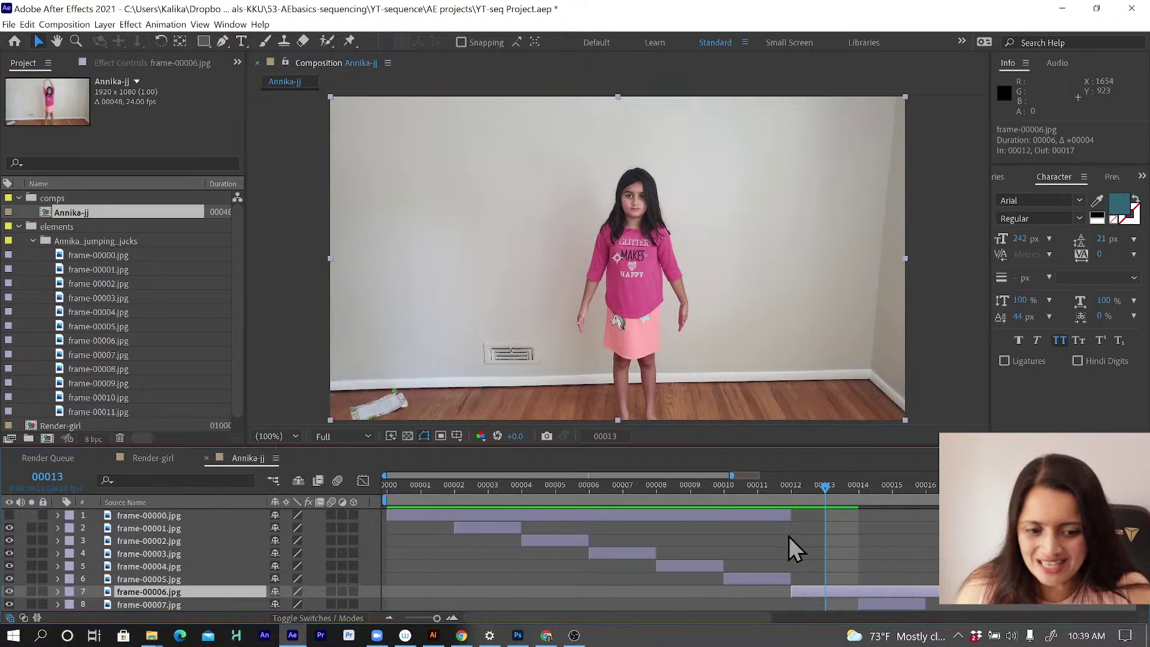
Step: Select the layers frame-00001.jpg to frame-00005.jpg and shift them two frames later, so frame-00001.jpg starts at frame 4
left_click(481, 527)
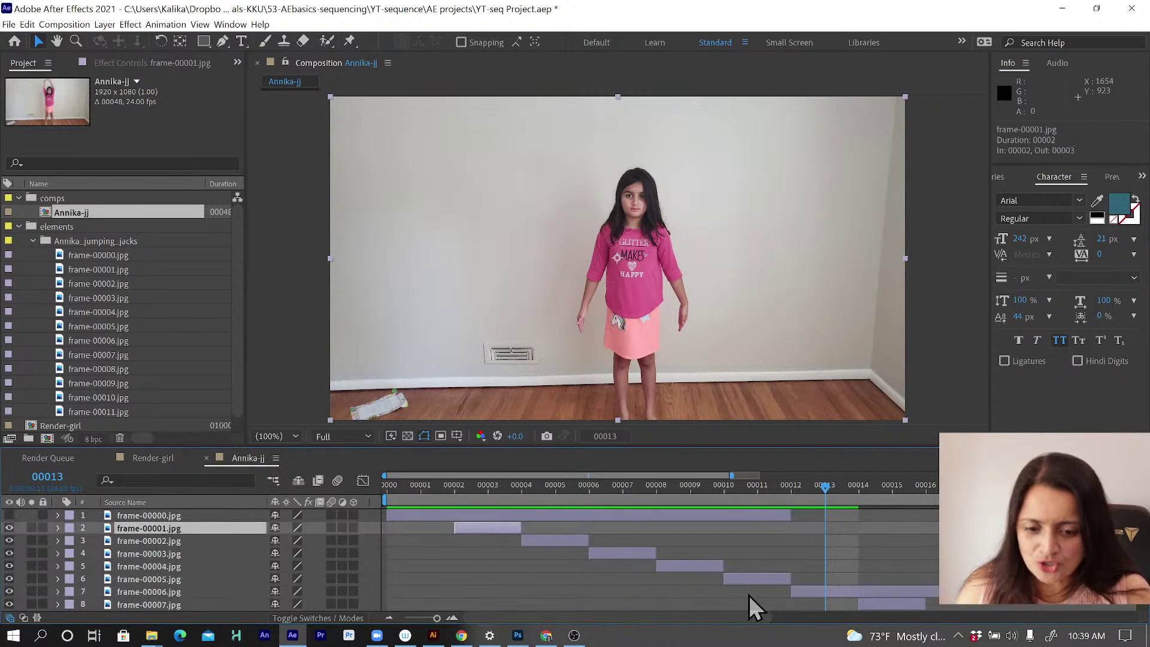
left_click(753, 580, "shift")
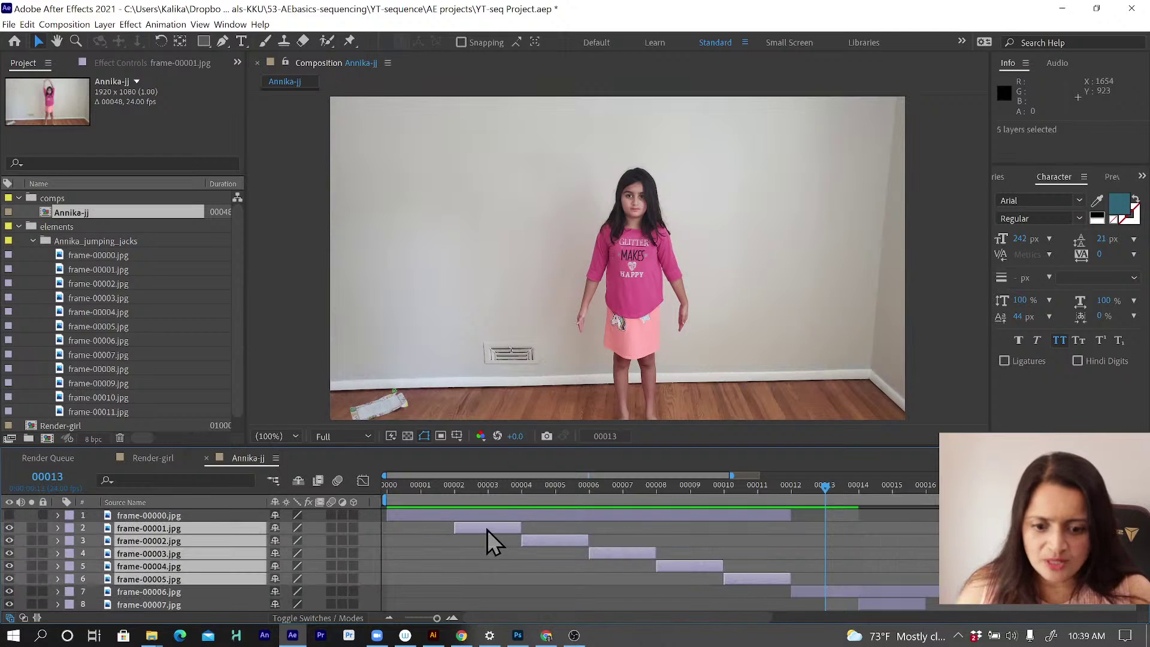
left_click_drag(487, 530, 571, 531)
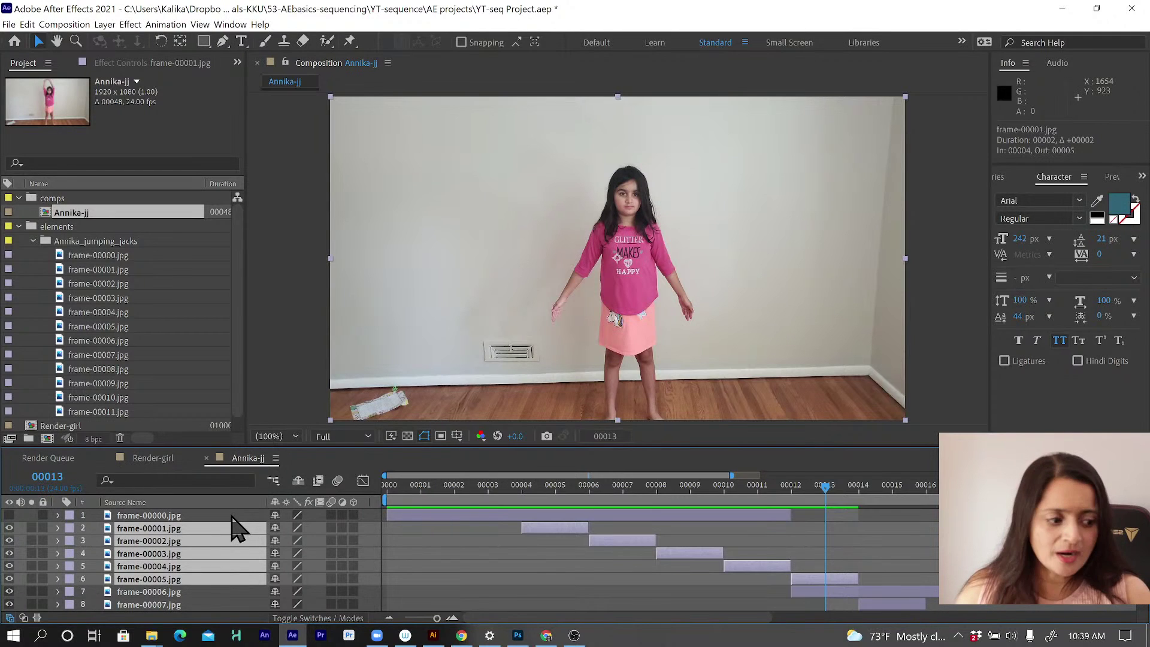
Step: Make frame-00000.jpg visible again and arrange all twelve layers end to end with Sequence Layers, leaving Overlap off
left_click(183, 515)
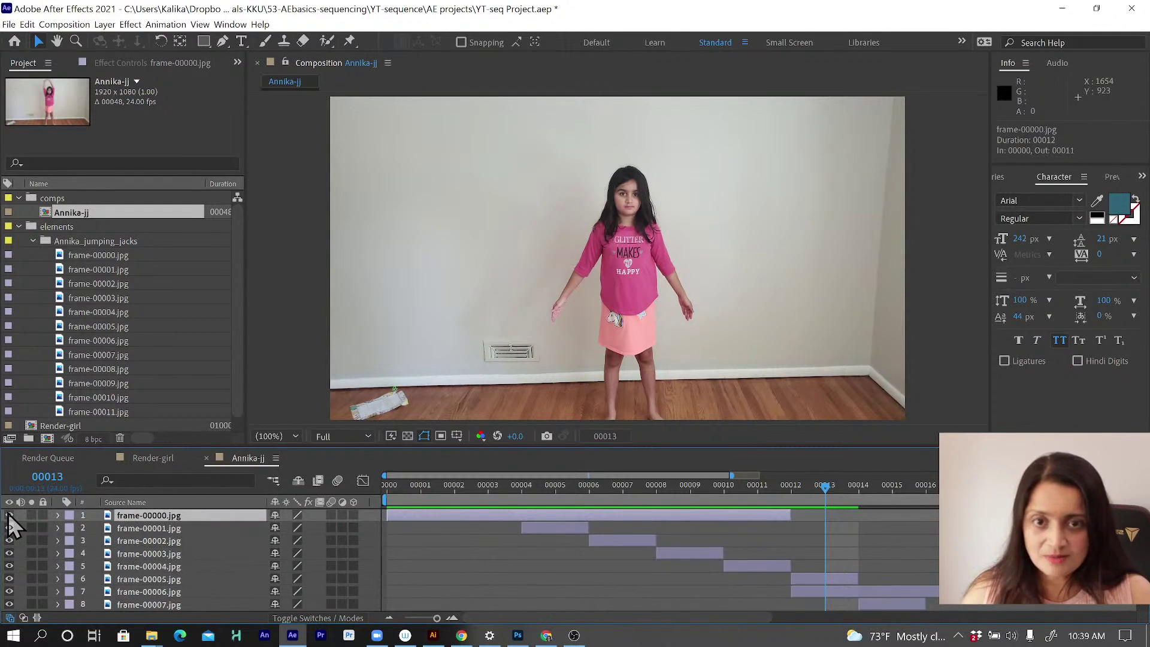
scroll(175, 591, "down", 2)
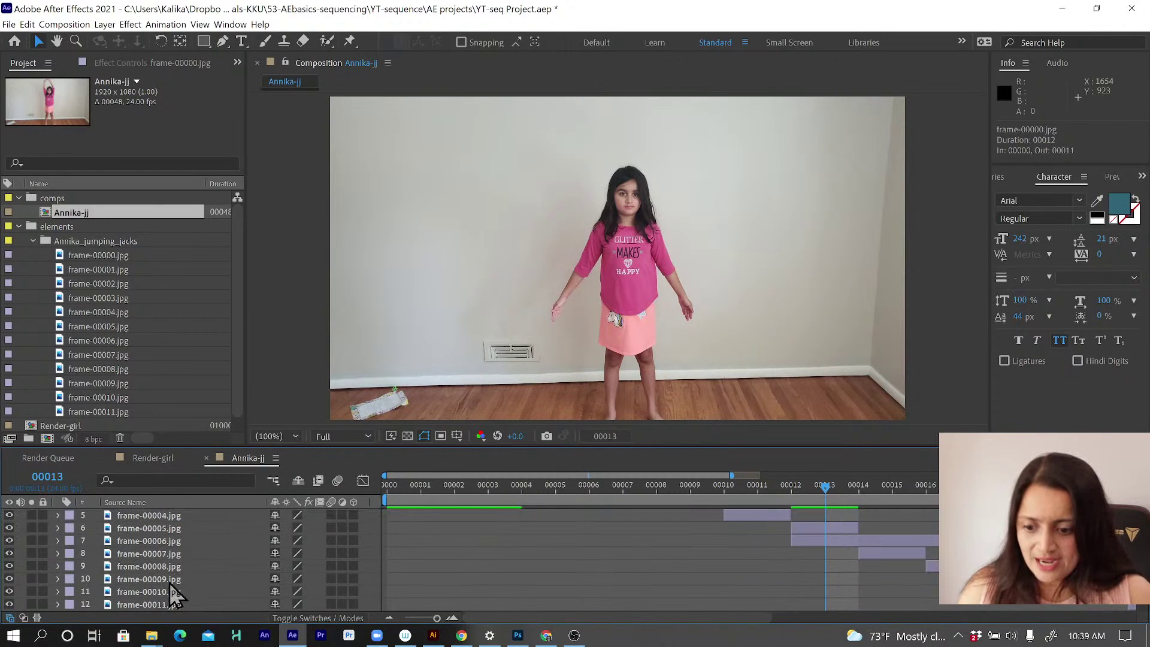
left_click(160, 605, "shift")
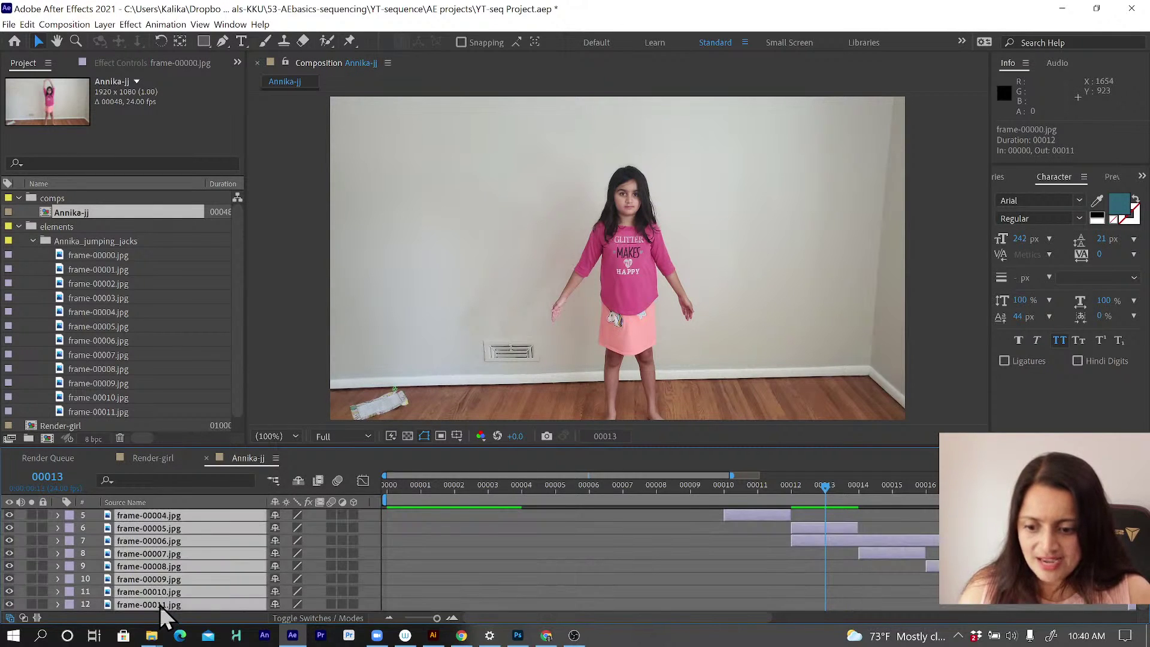
left_click(160, 25)
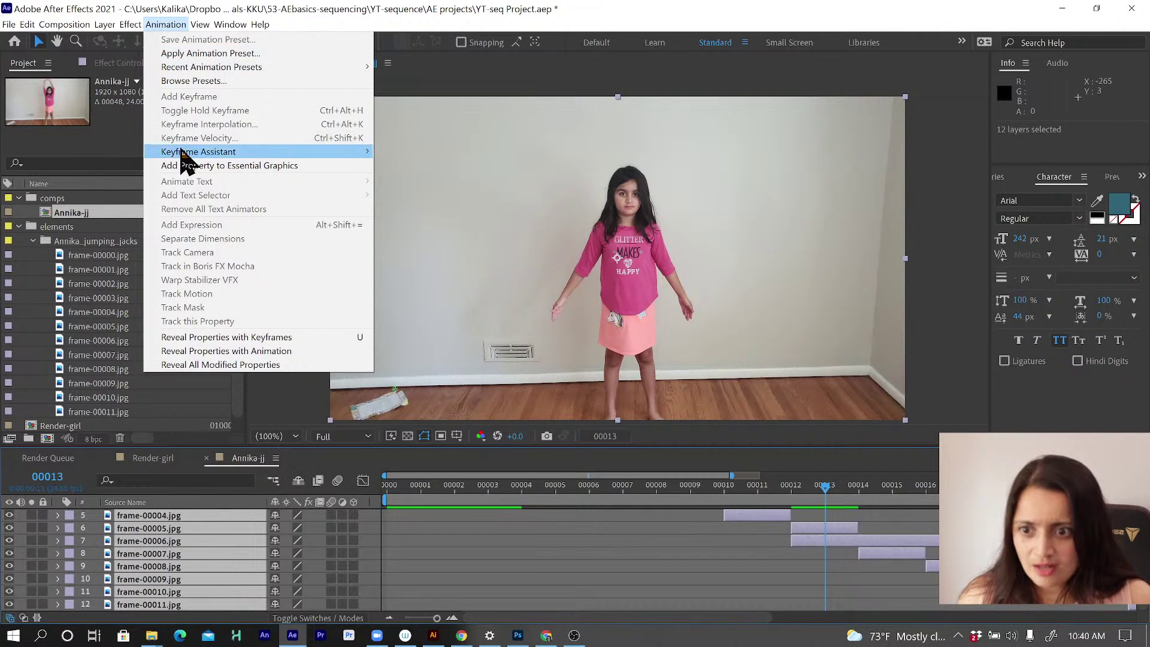
mouse_move(182, 154)
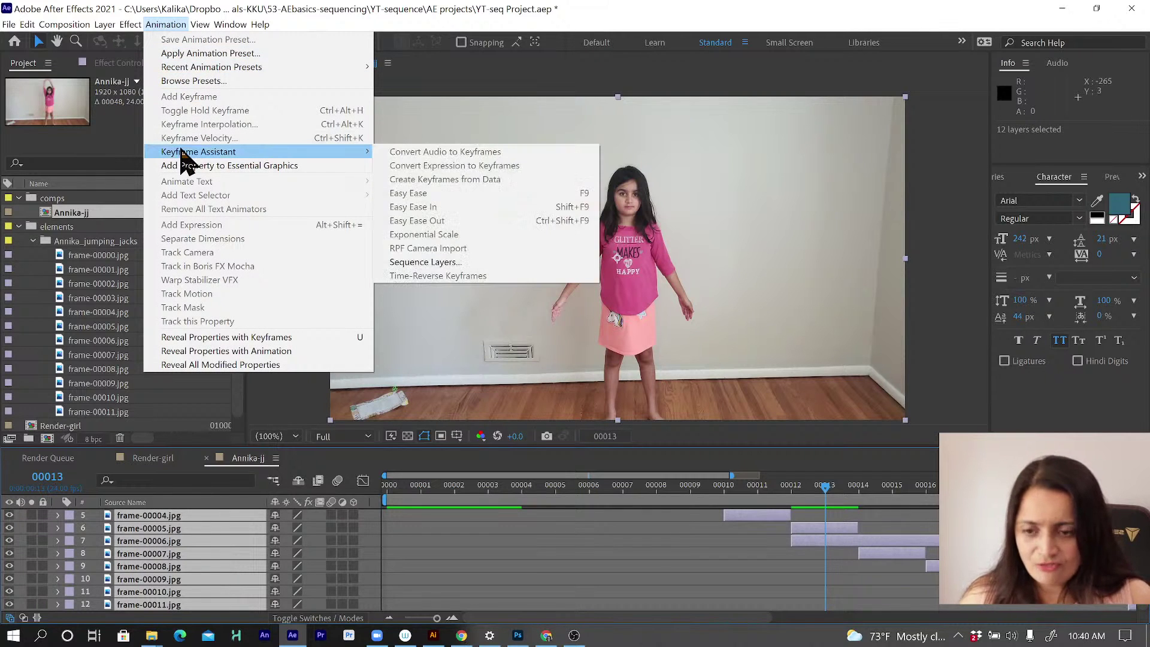
left_click(494, 276)
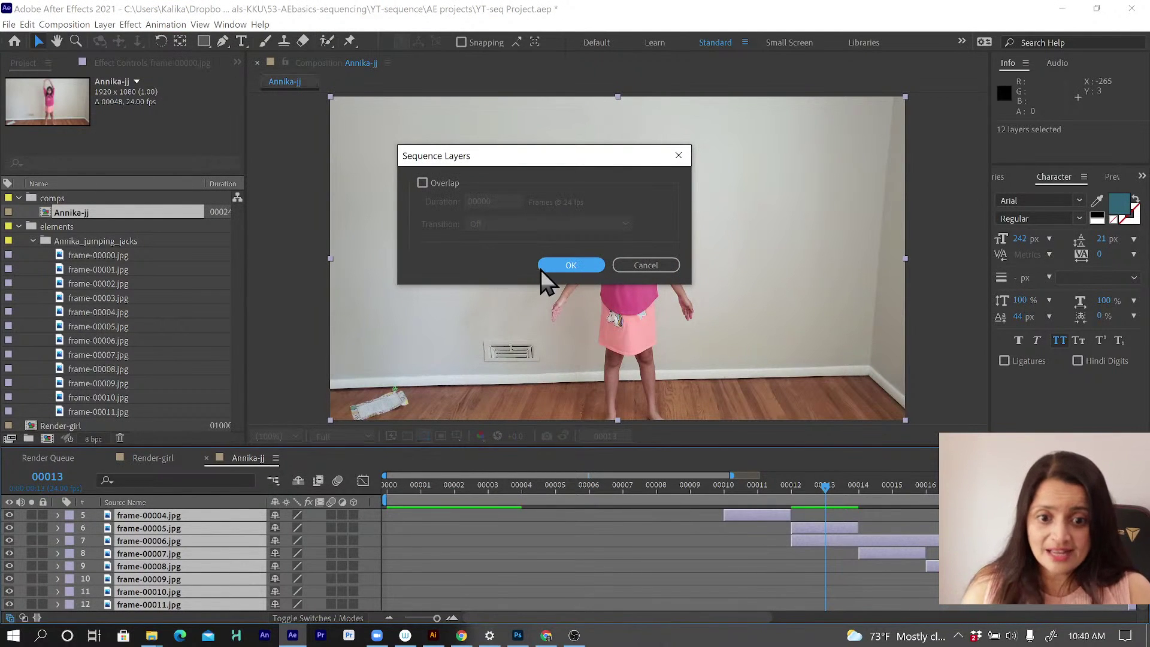
left_click(546, 265)
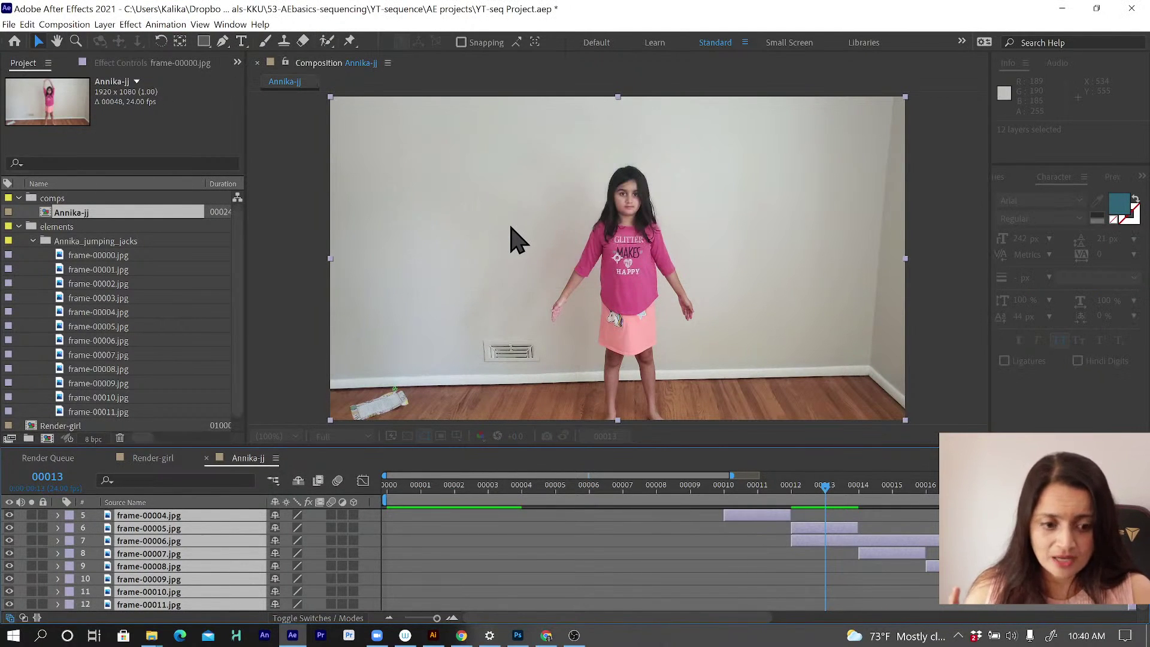
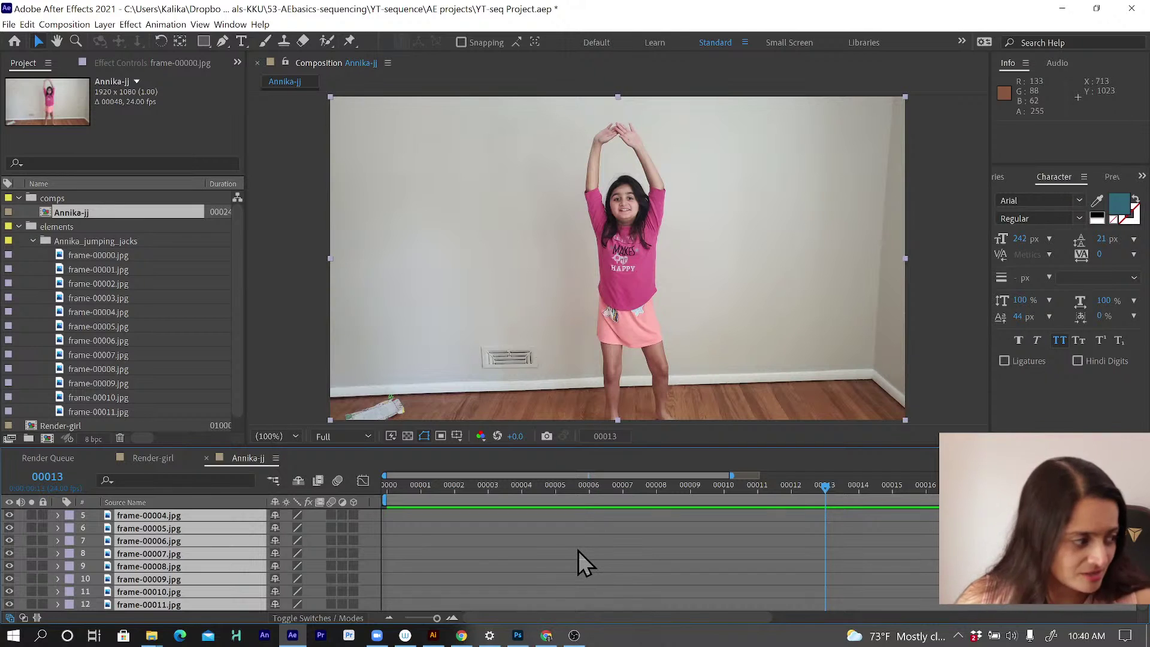
Step: Maximize the timeline and examine how the re-sequenced layers are distributed over time
key("grave")
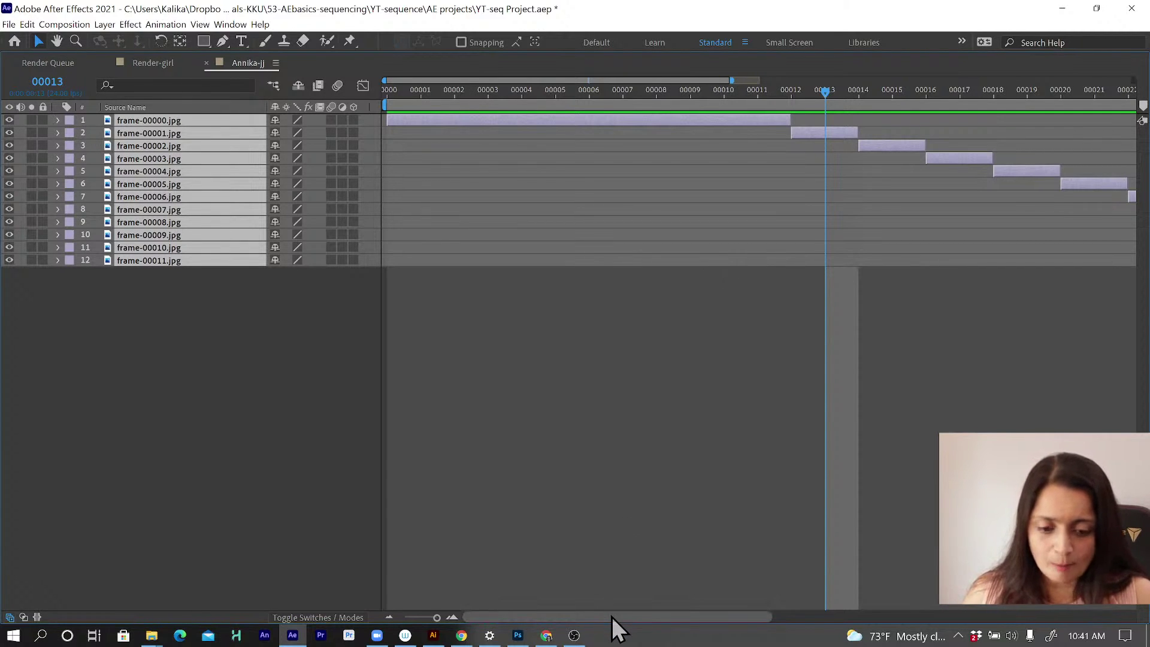
left_click_drag(719, 618, 446, 616)
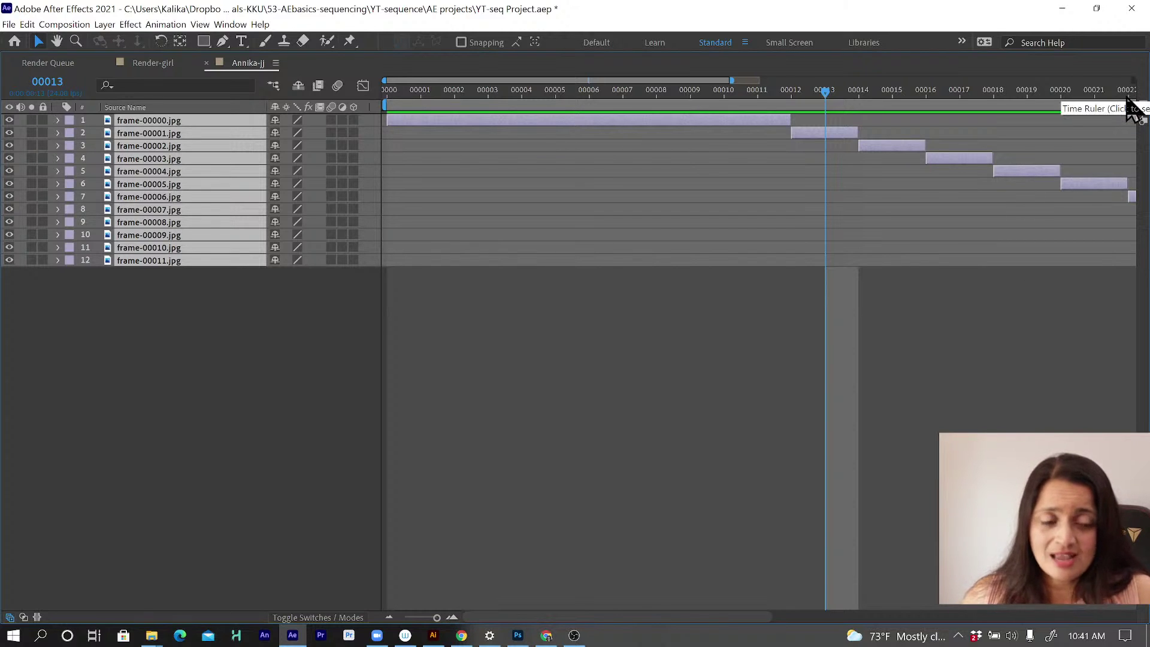
Step: Set the work area of Annika-jj to end at frame 37, the last frame of the frame-00011.jpg layer
left_click(421, 618)
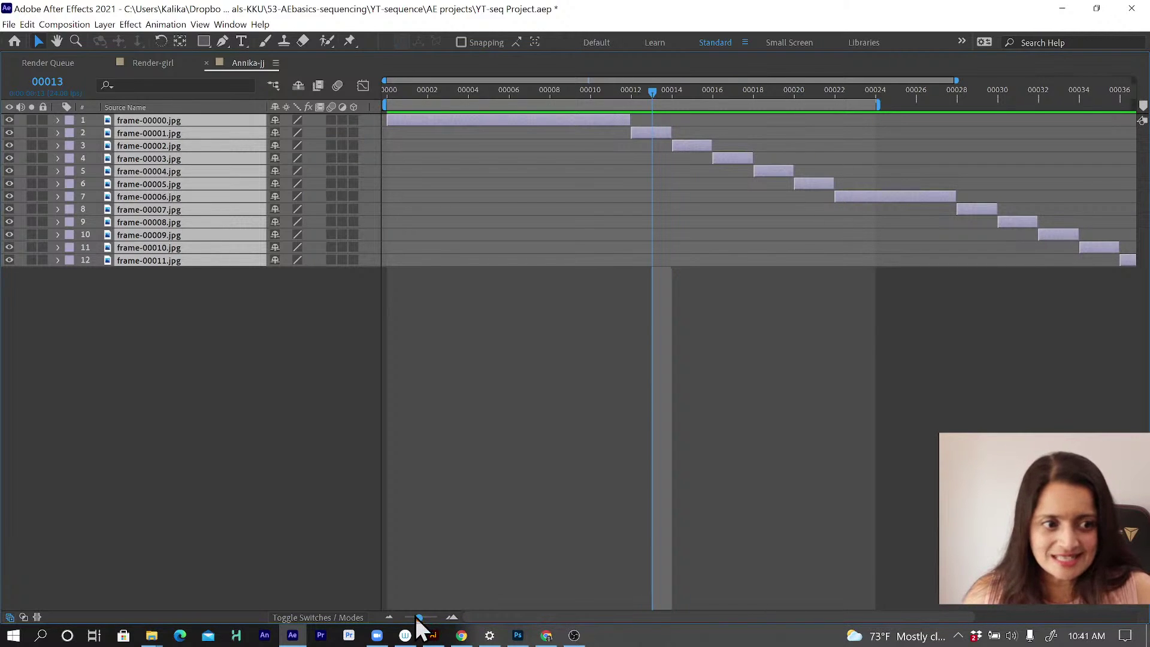
left_click(412, 617)
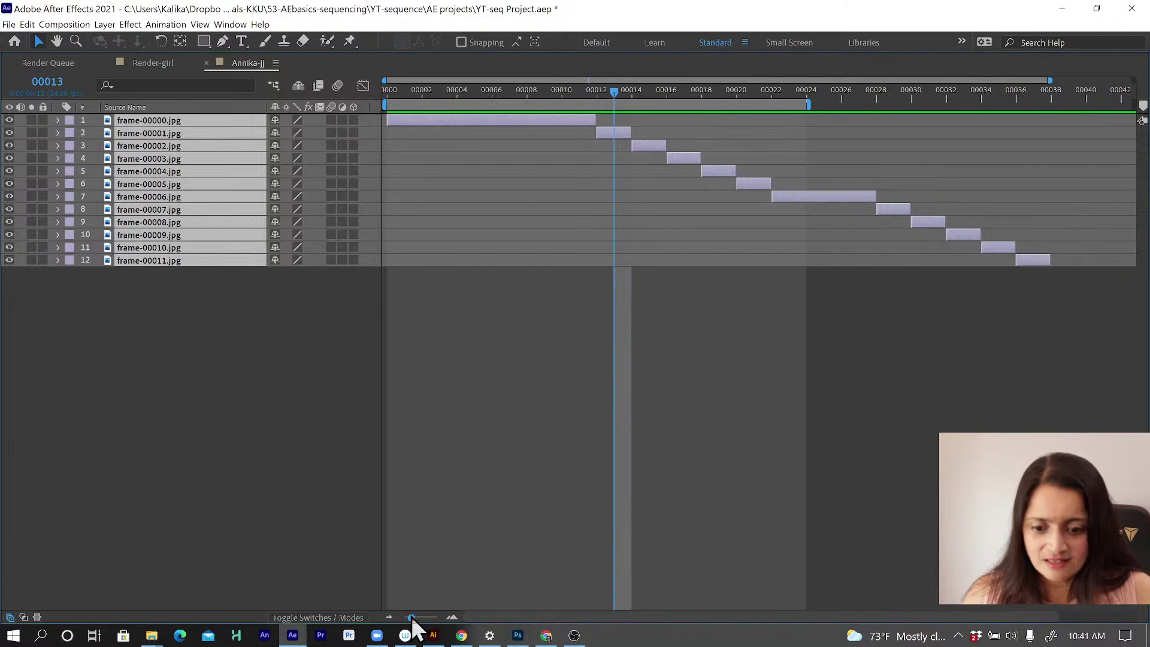
left_click(148, 296)
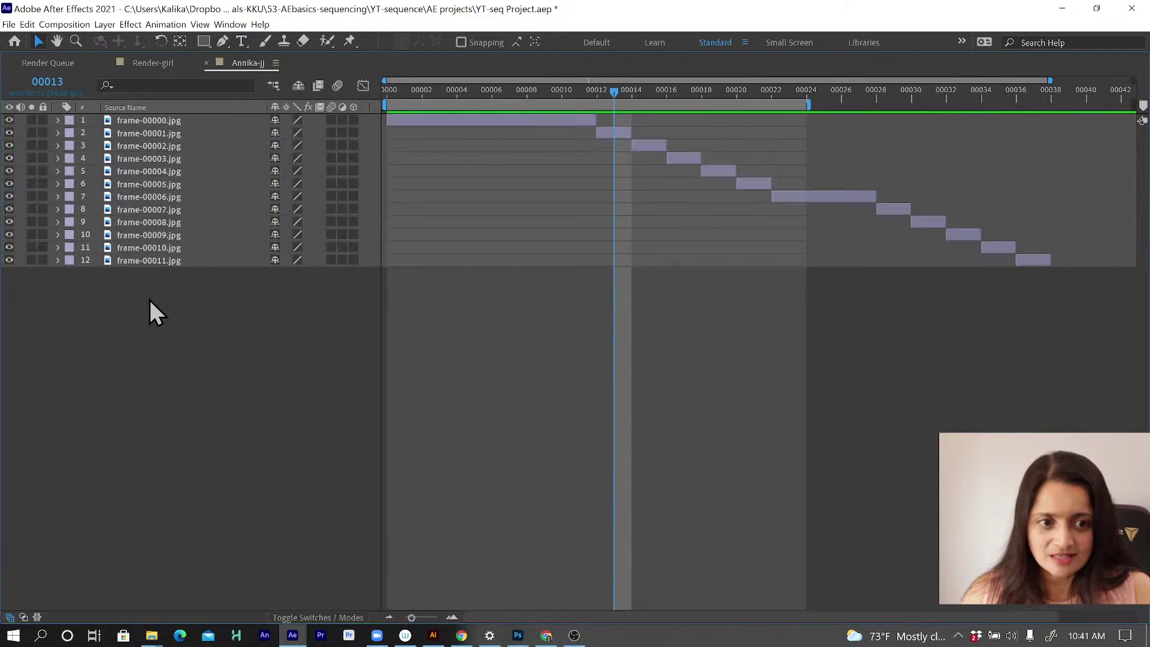
left_click(157, 259)
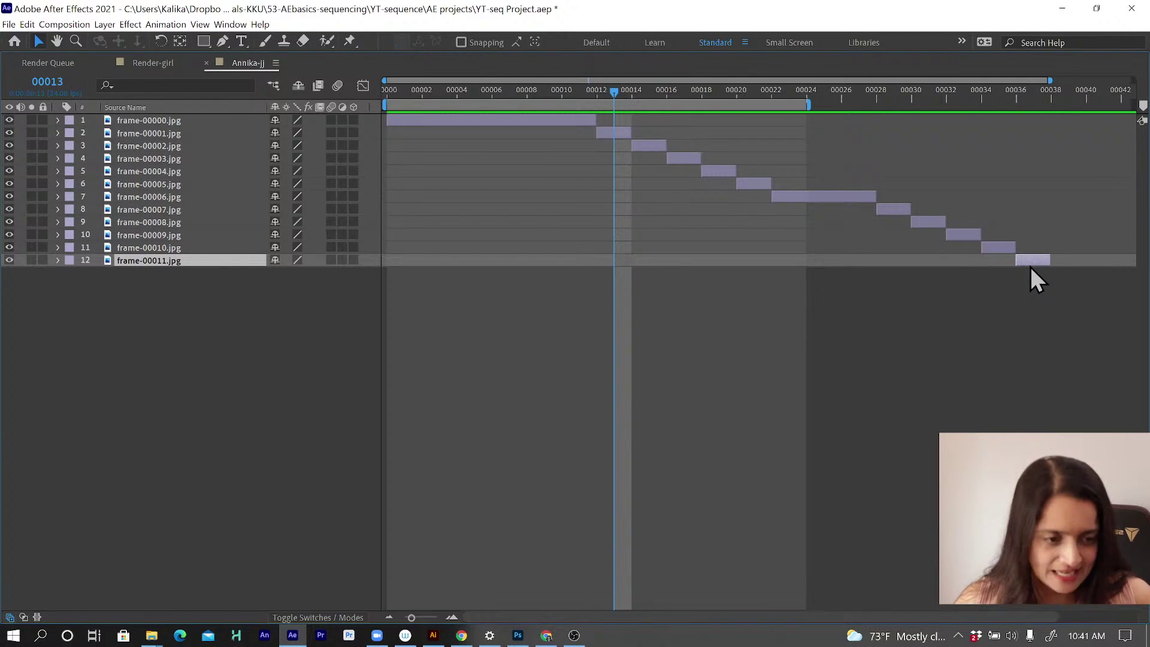
key("o")
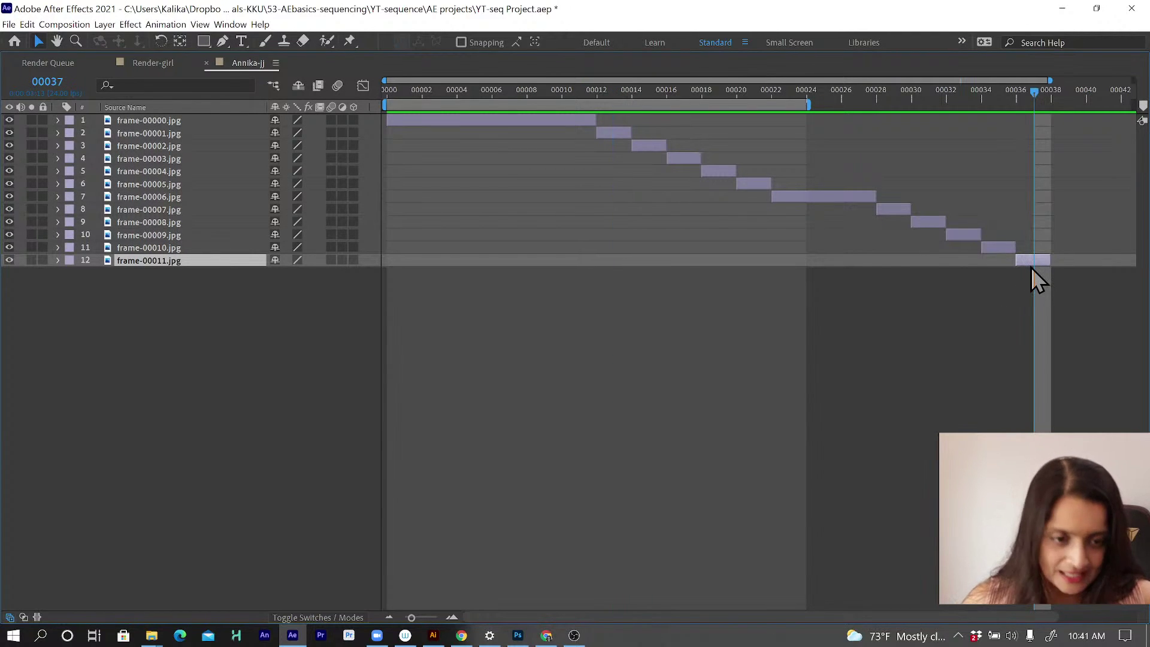
key("n")
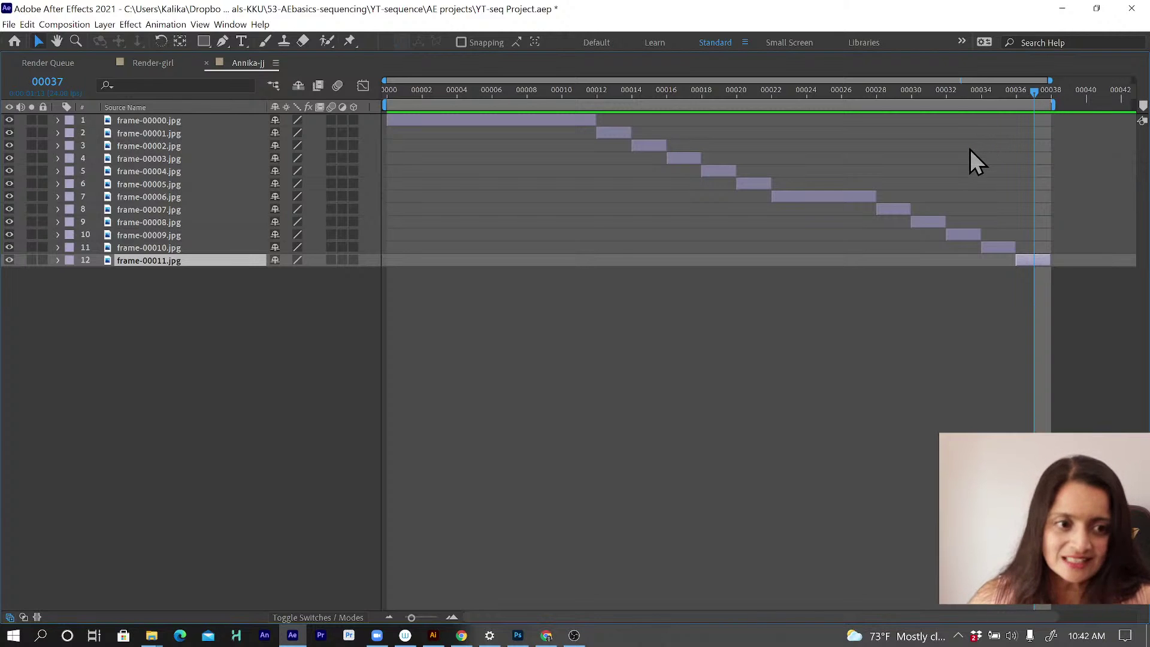
Step: Restore the full panel layout and play back the re-timed jumping-jacks animation in Annika-jj
key("grave")
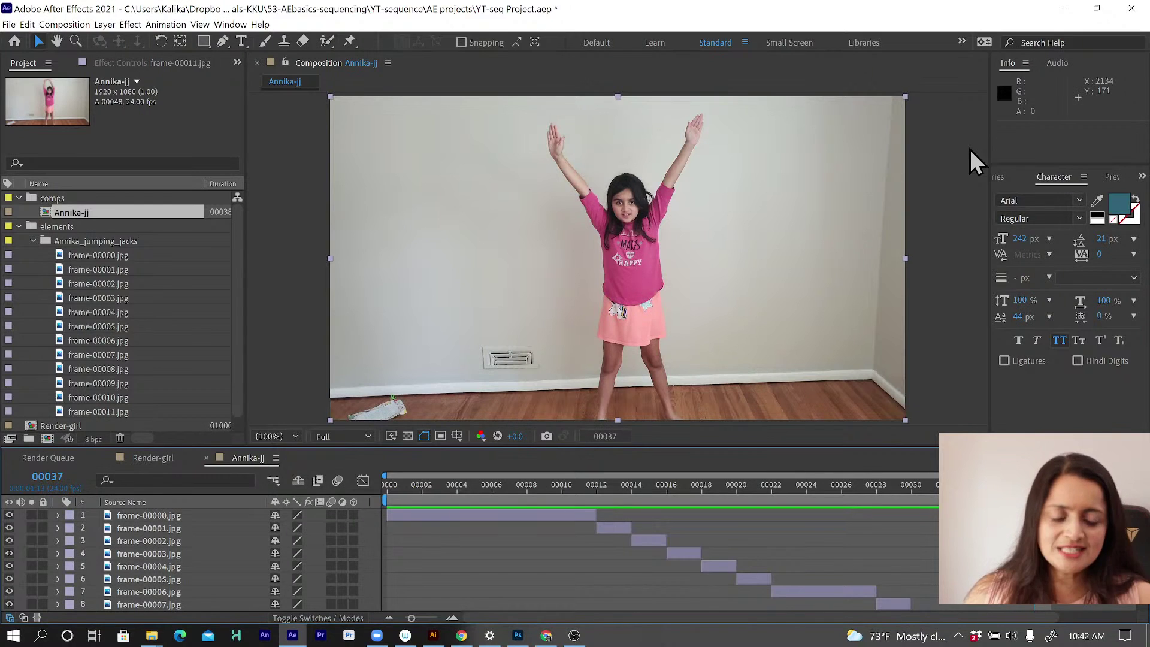
key("grave")
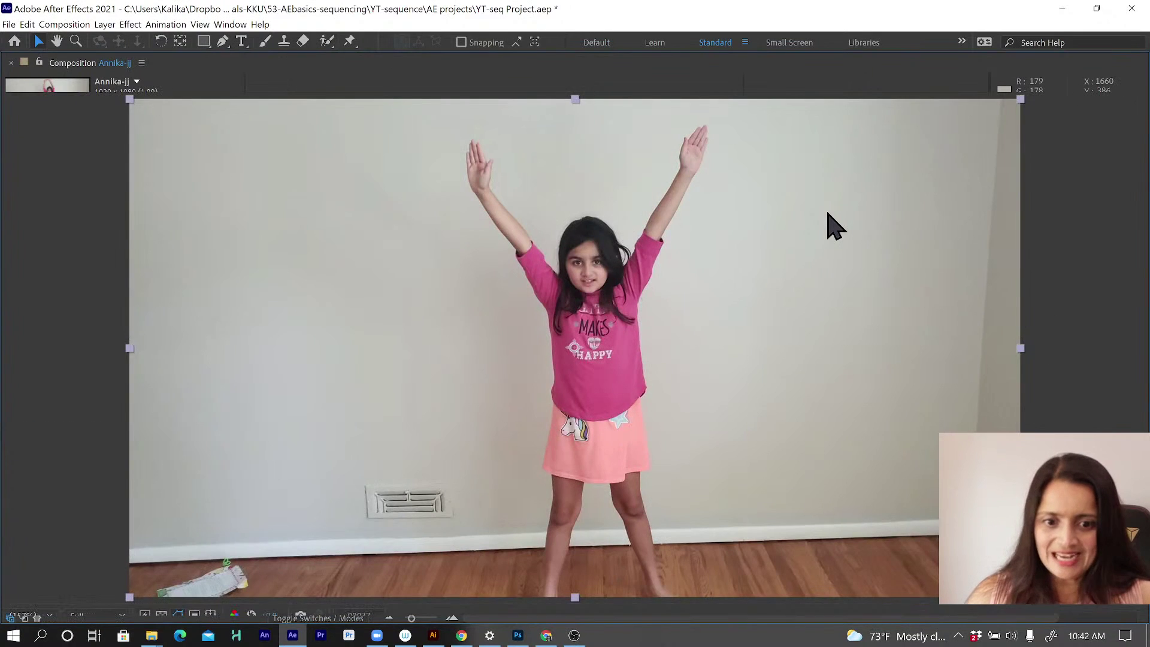
key("grave")
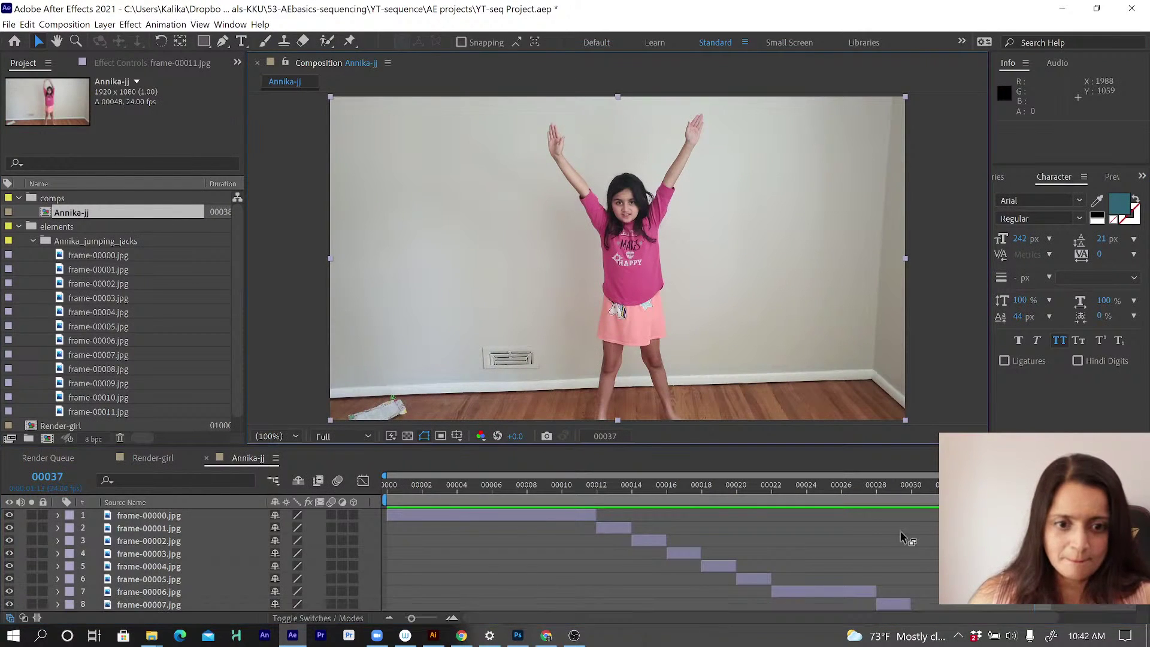
left_click(882, 537)
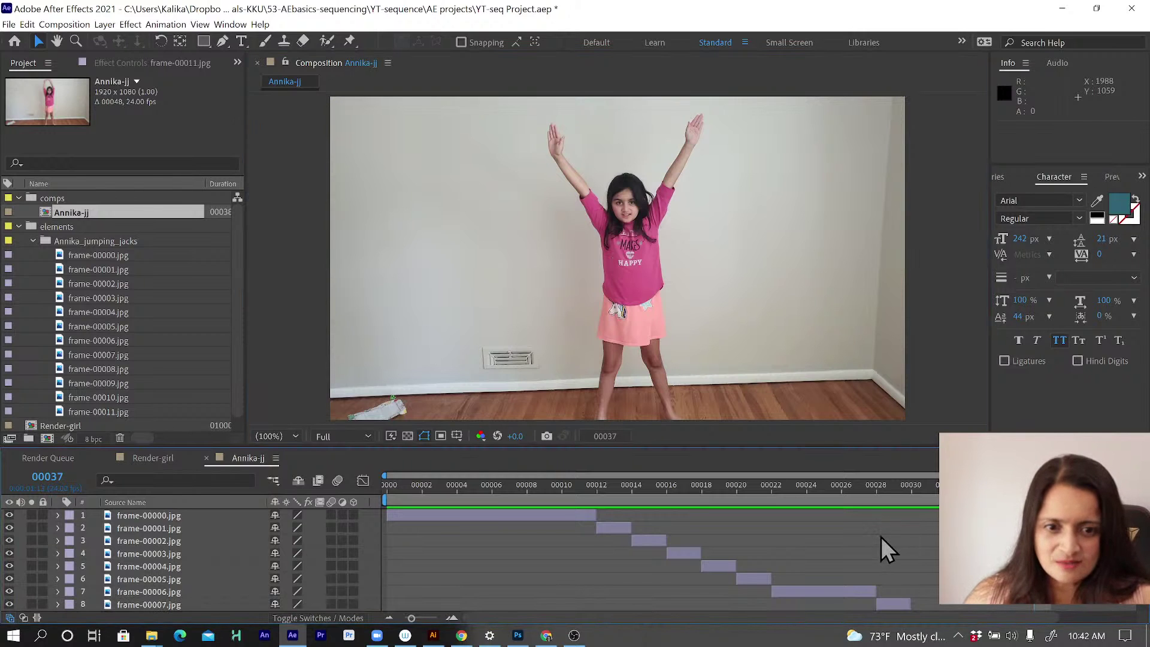
key("space")
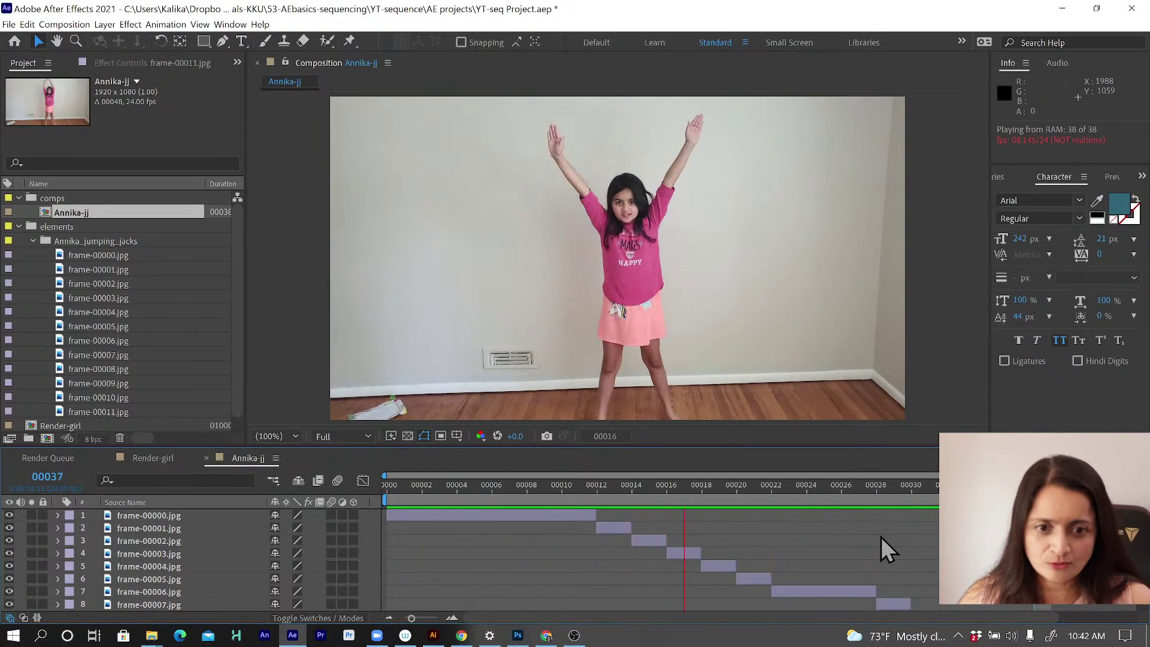
key("space")
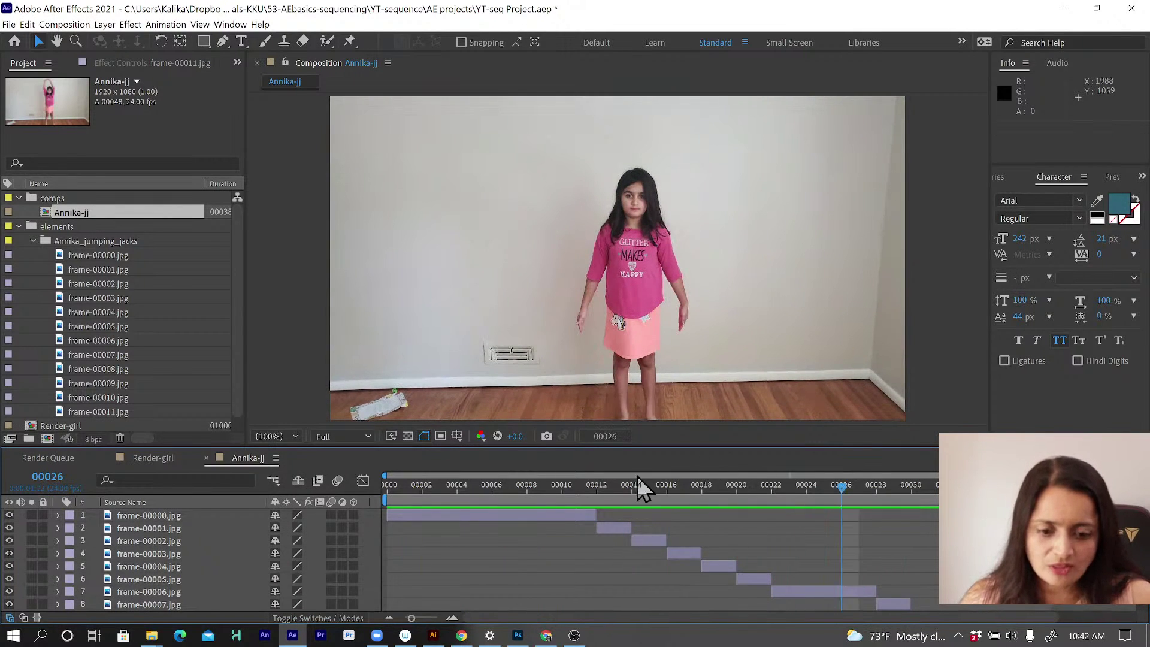
Step: Give the layers frame-00000.jpg to frame-00005.jpg the Green label and move the playhead to frame 22, where frame-00006.jpg starts
left_click(614, 487)
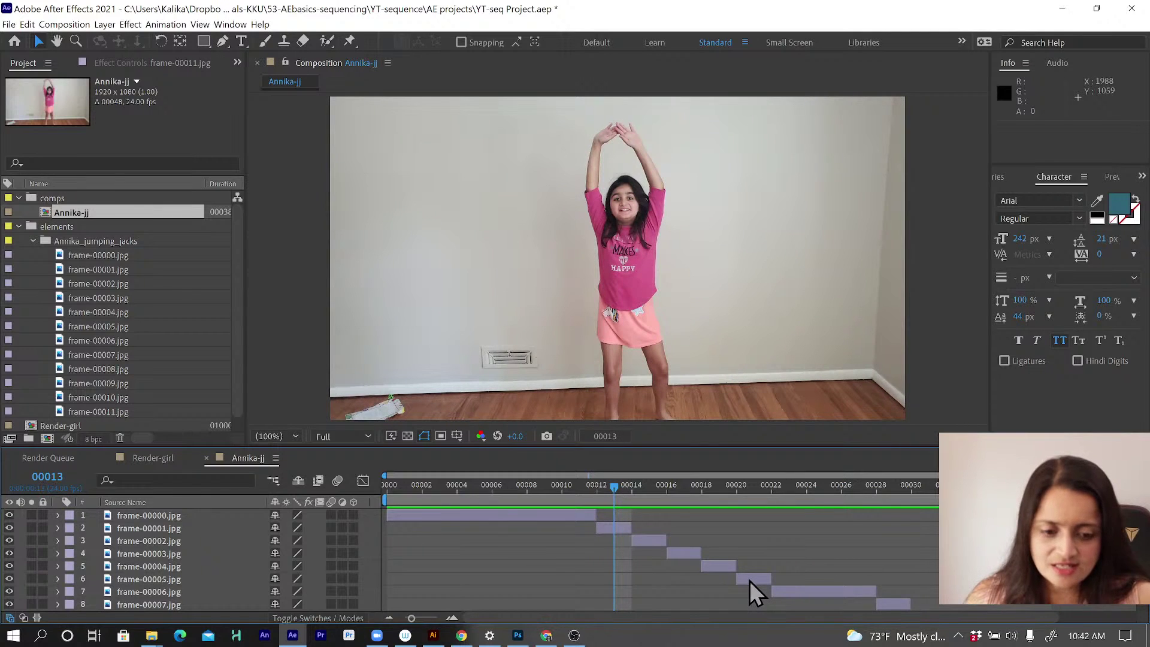
left_click(617, 530)
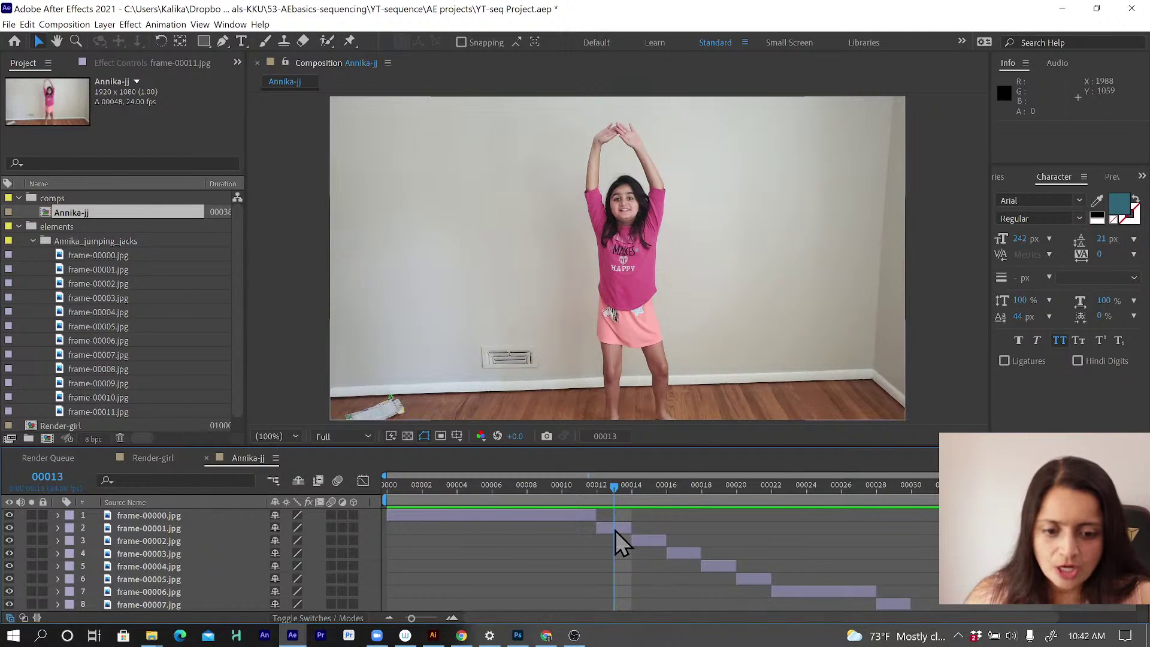
left_click(744, 579, "shift")
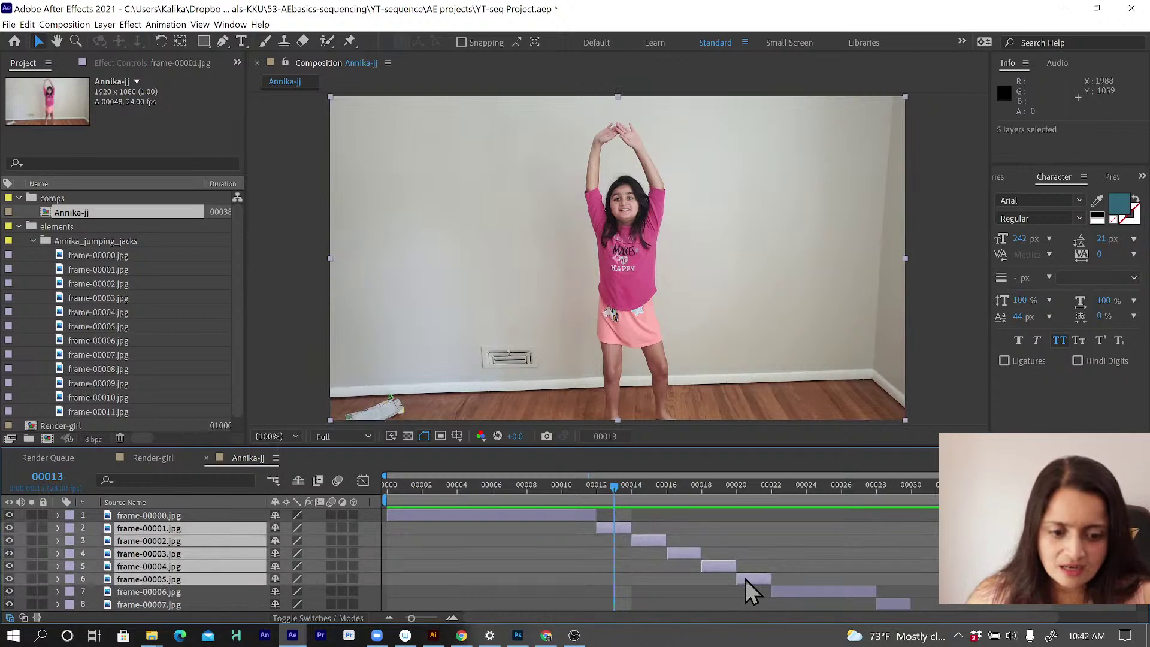
left_click(572, 519, "shift")
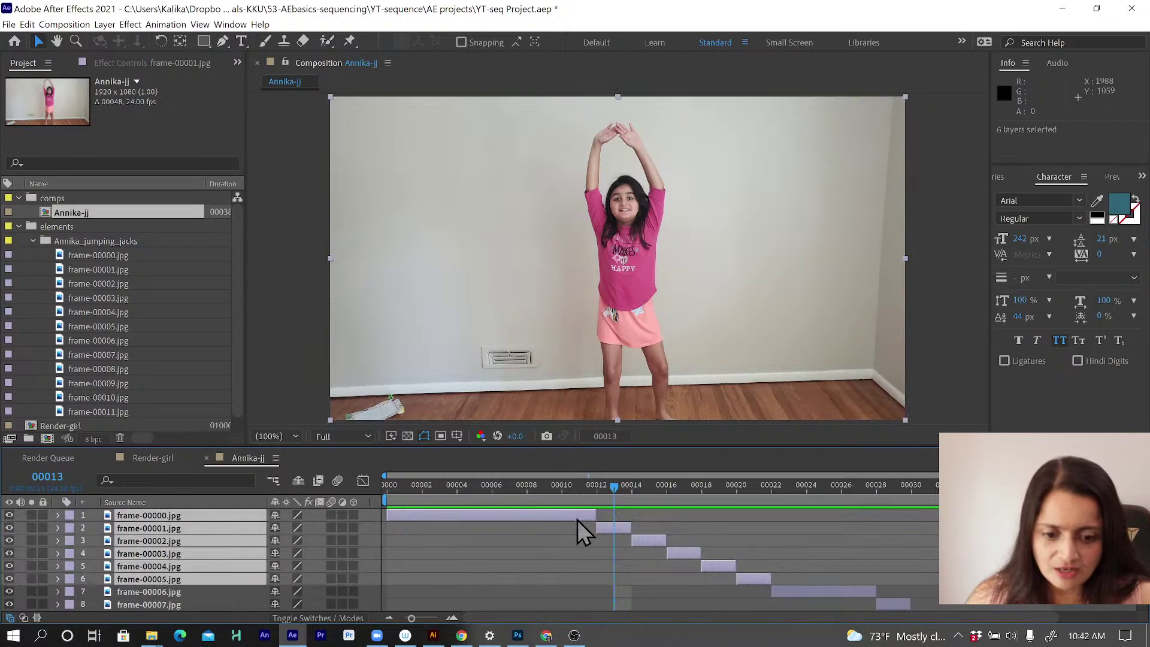
left_click(70, 519)
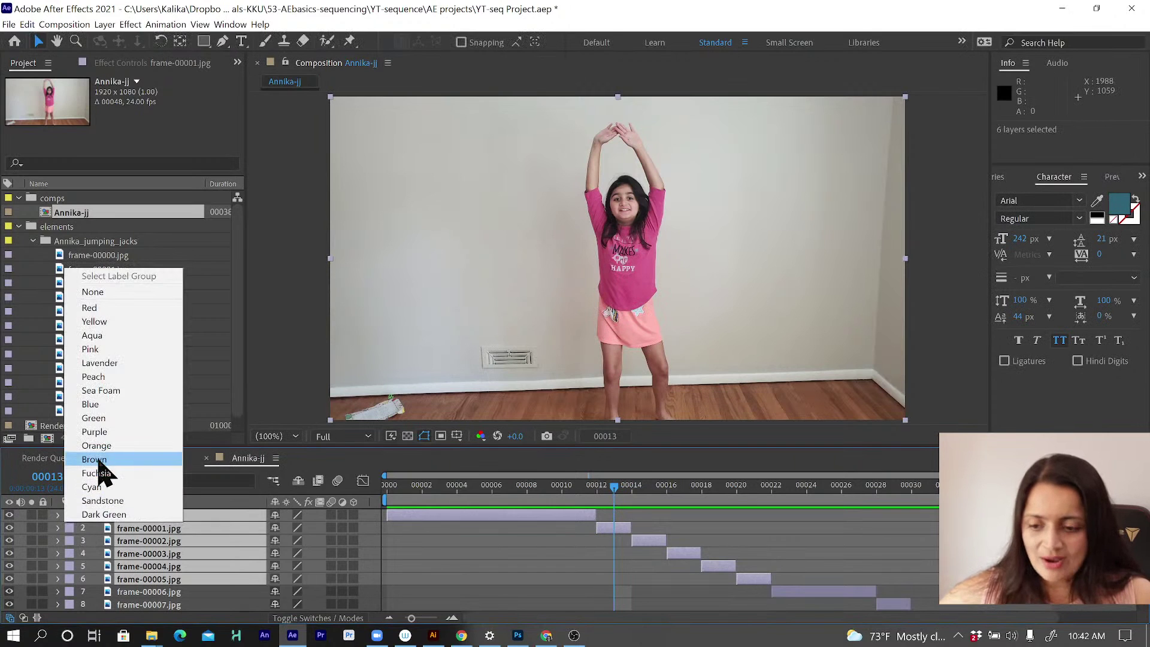
left_click(96, 417)
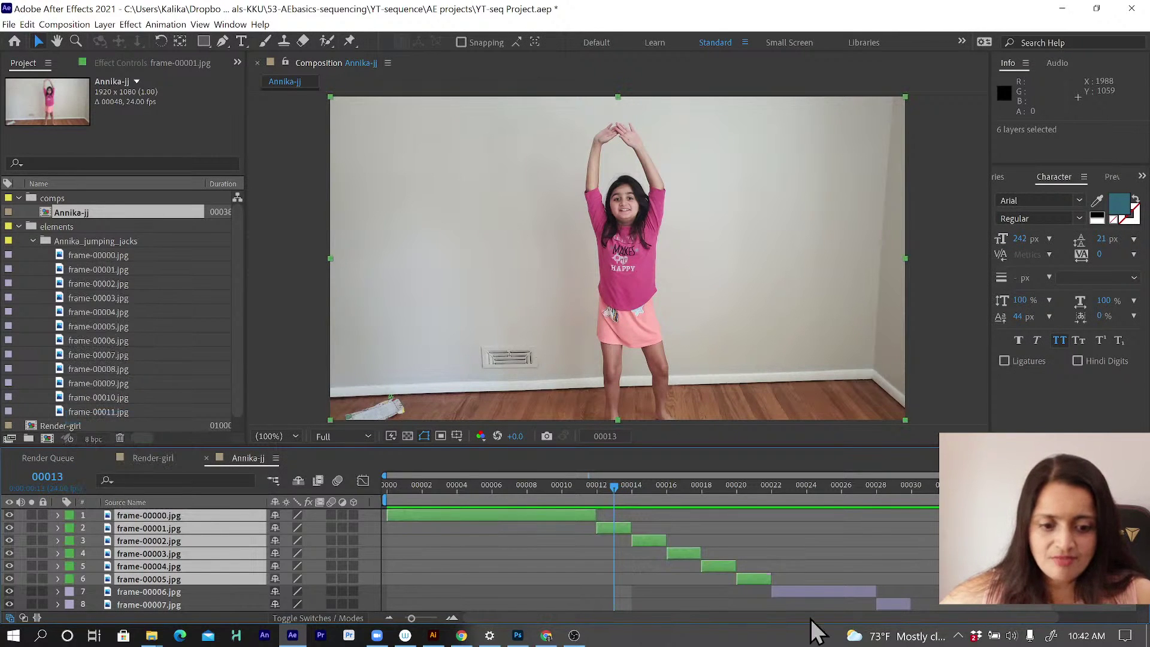
left_click_drag(620, 500, 772, 506)
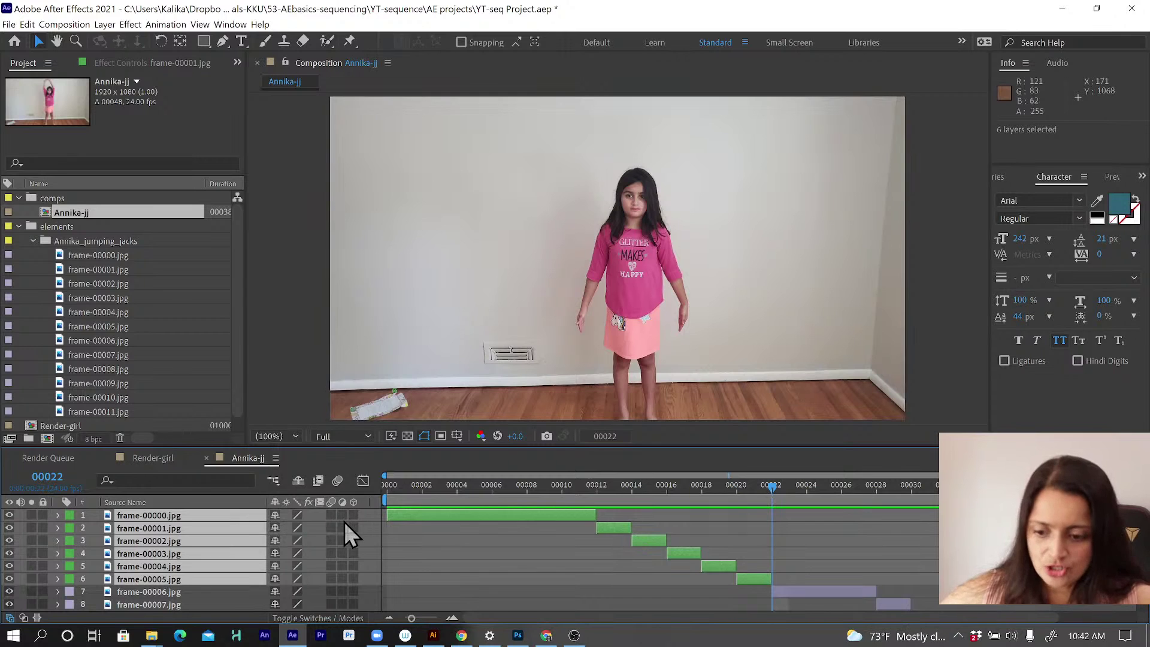
scroll(344, 524, "down", 4)
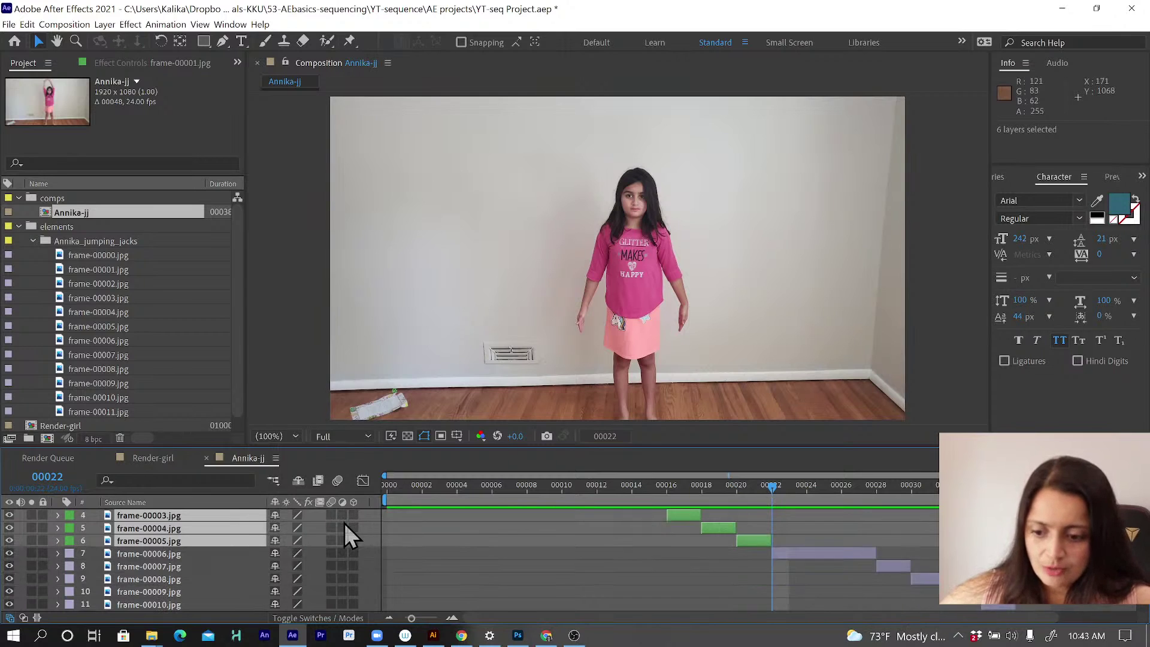
Step: Collapse the Annika_jumping_jacks folder, nest the Annika-jj composition inside Render-girl, and scrub past the nested layer's end to frame 41
left_click(33, 241)
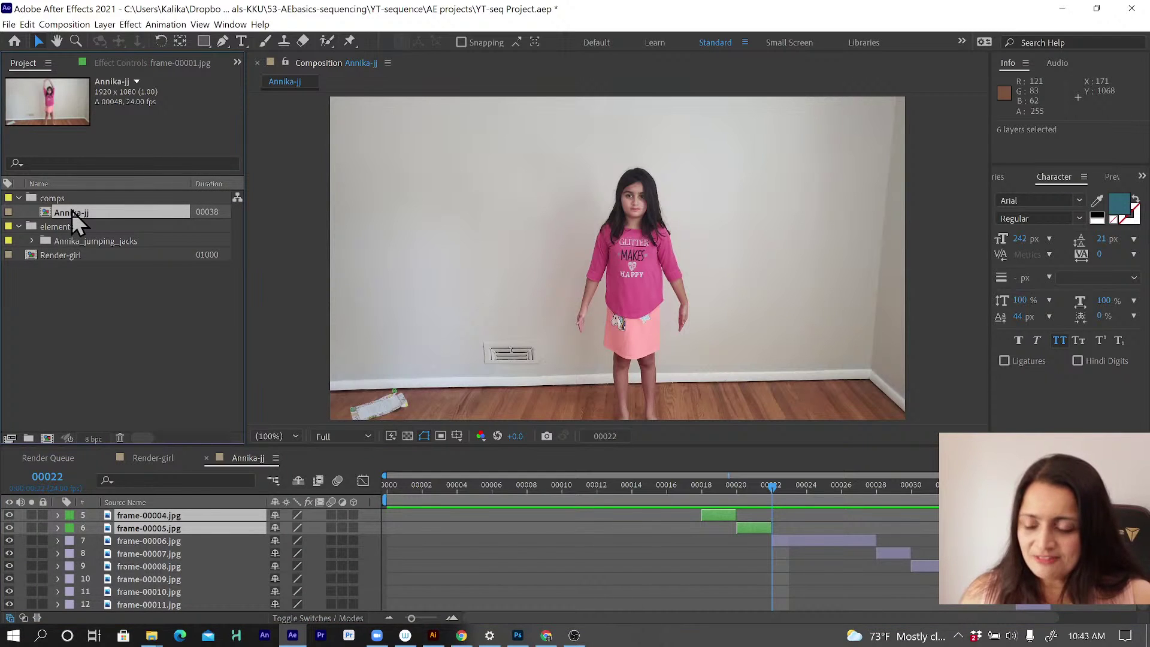
left_click_drag(70, 218, 157, 95)
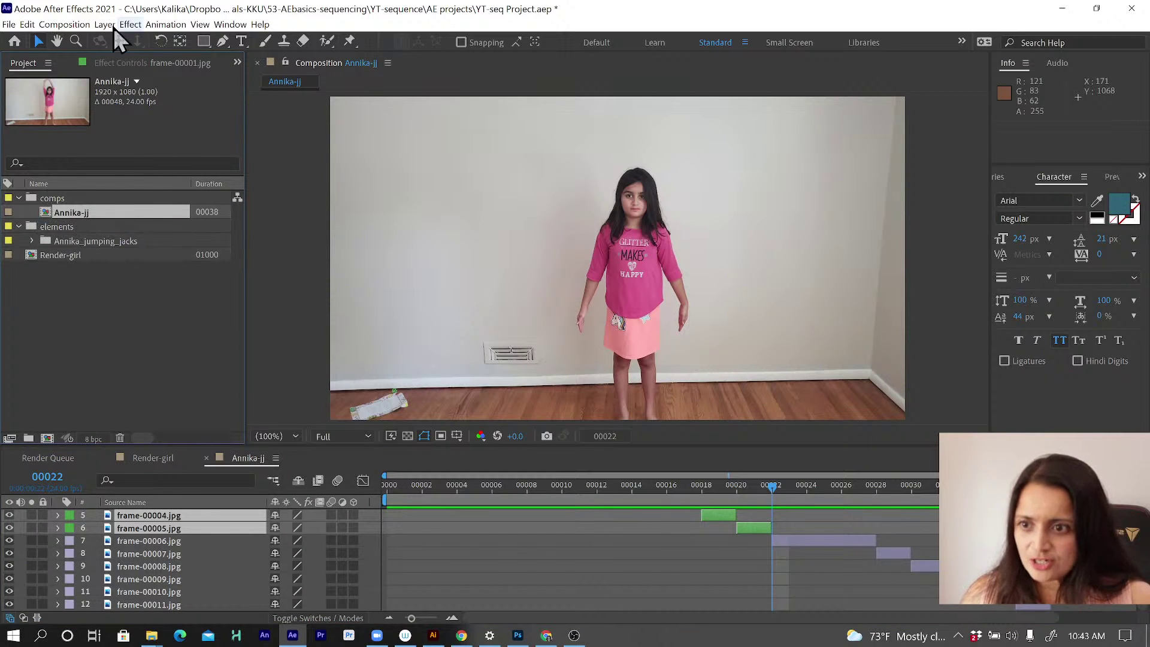
left_click_drag(60, 218, 60, 254)
double_click(60, 253)
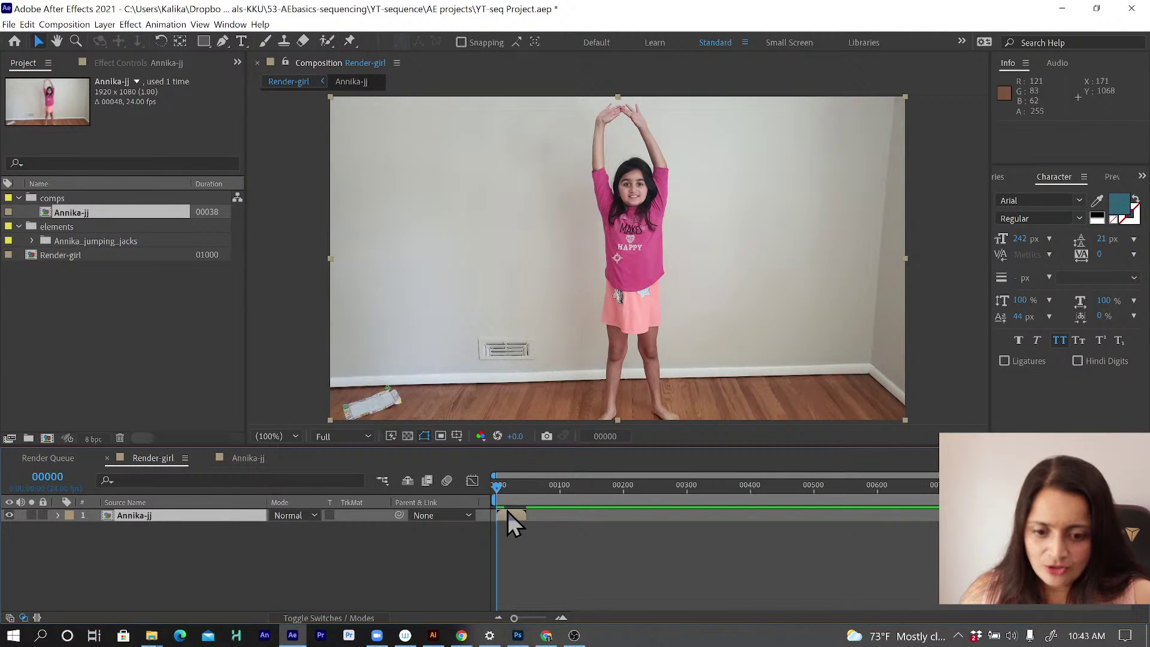
left_click(508, 486)
left_click_drag(515, 487, 522, 489)
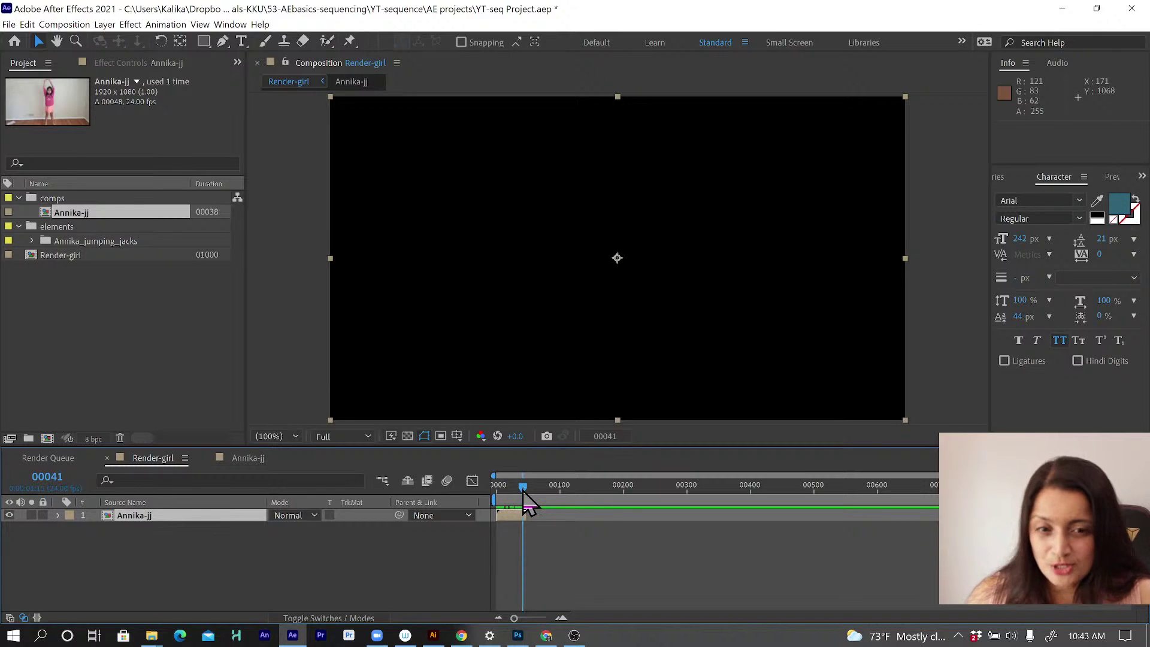
Step: Return to the Annika-jj composition, preview it, and trim the composition's length to the work area
left_click(247, 456)
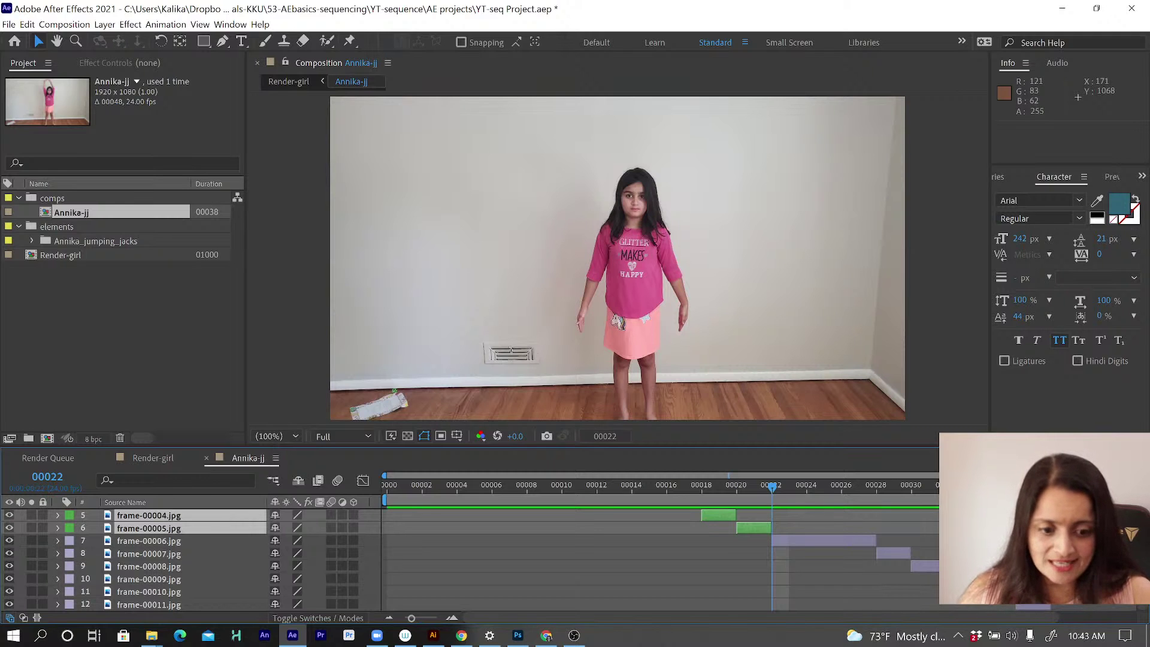
key("space")
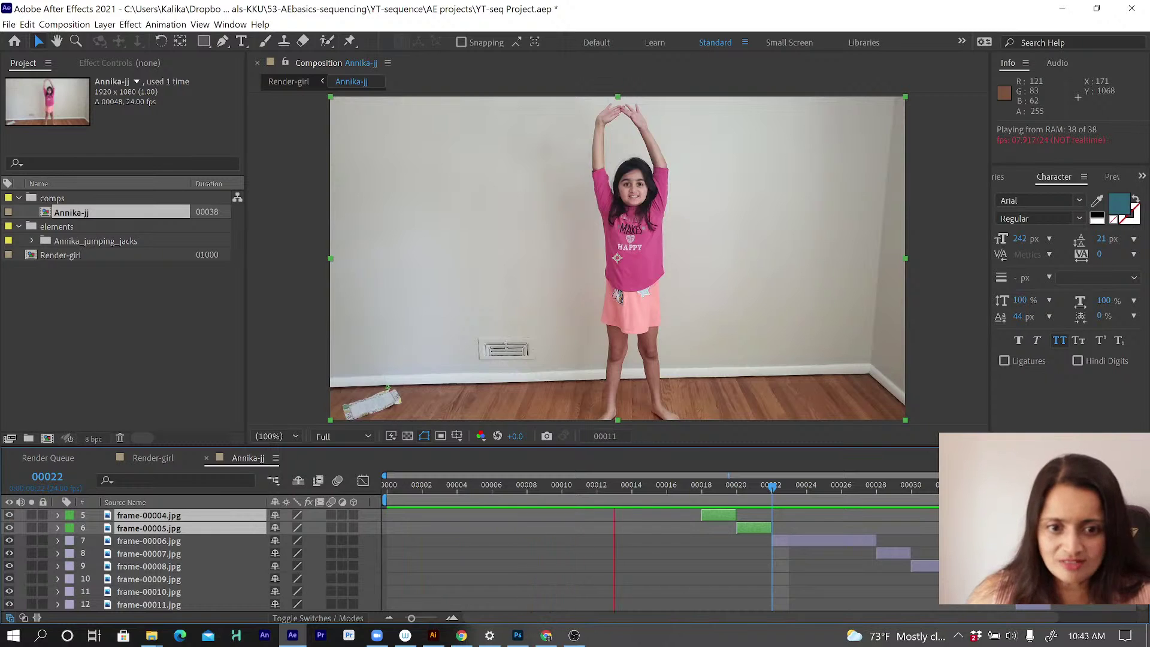
key("space")
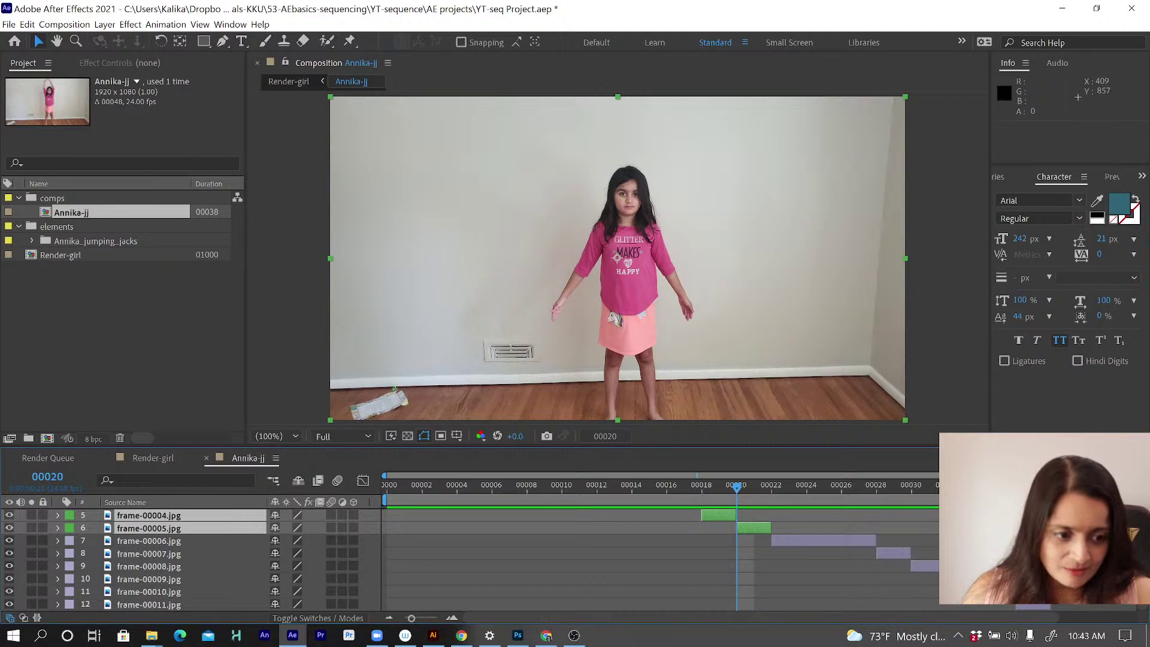
key("End")
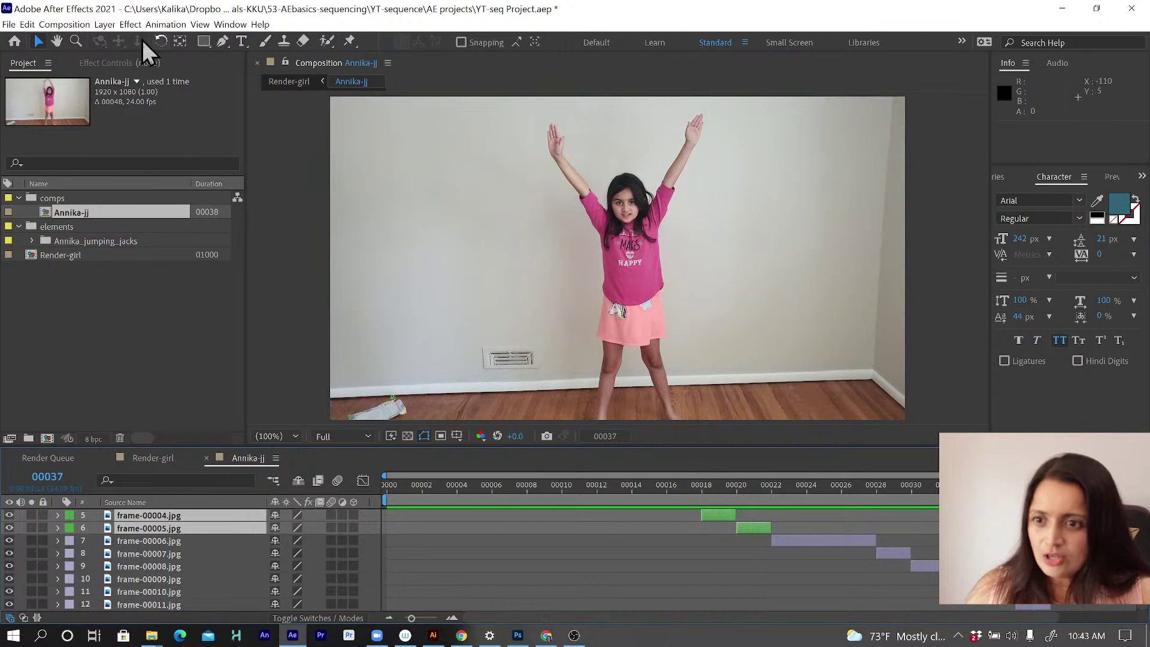
left_click(64, 25)
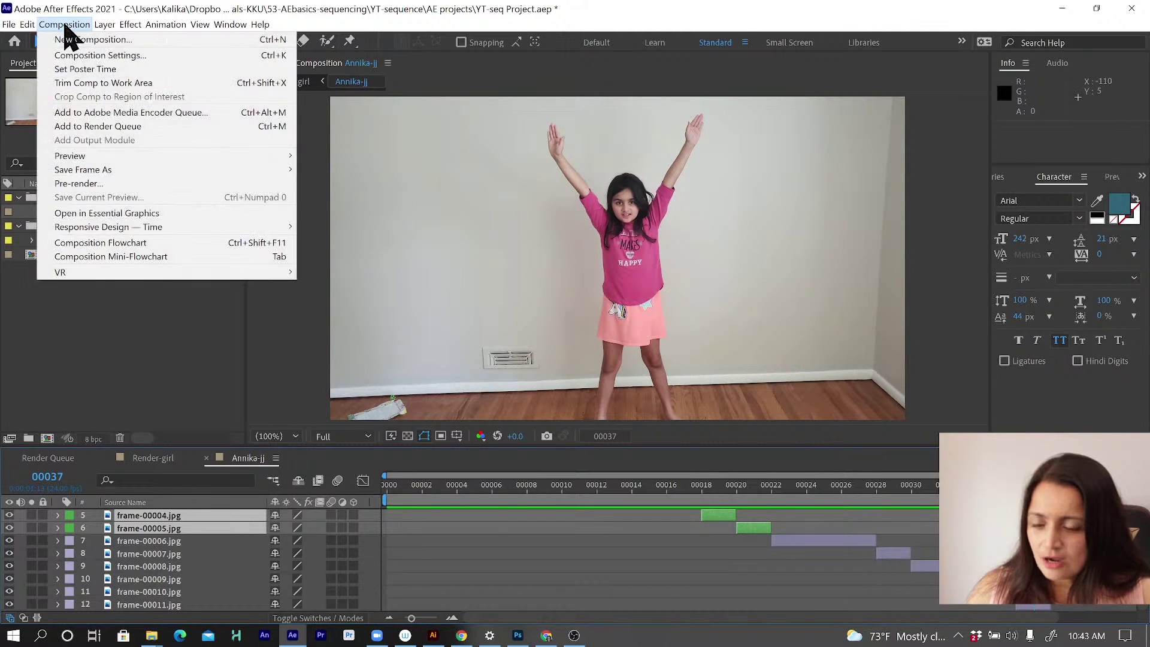
left_click(71, 84)
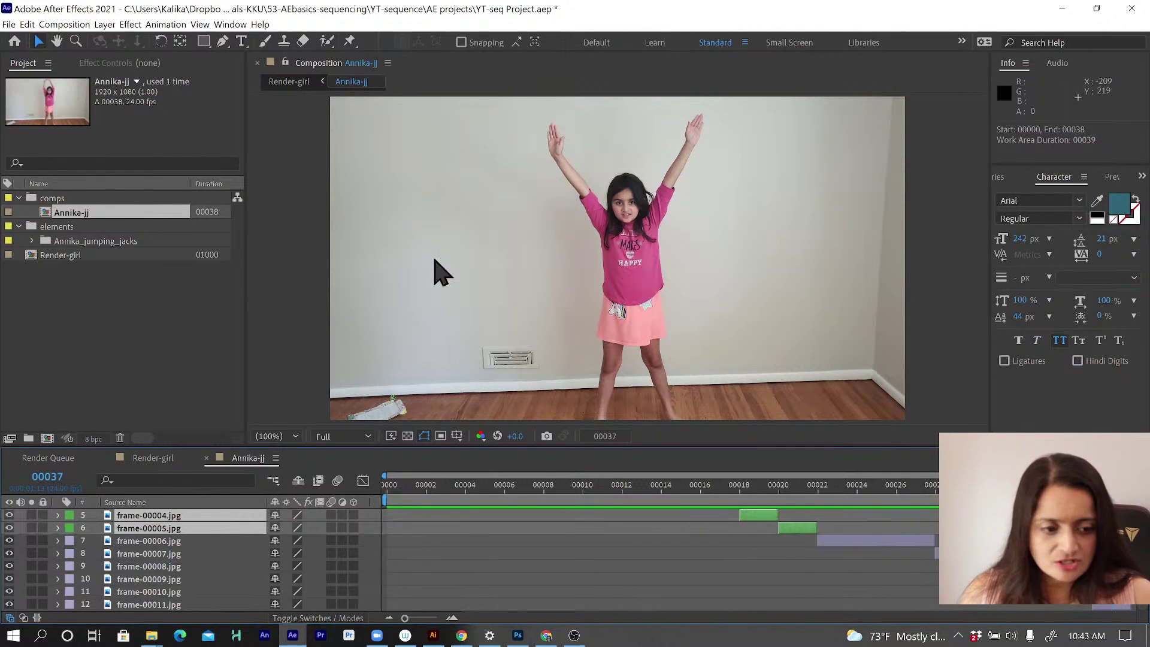
Step: In the Render-girl composition, move to frame 37 and duplicate the nested Annika-jj layer
left_click(153, 458)
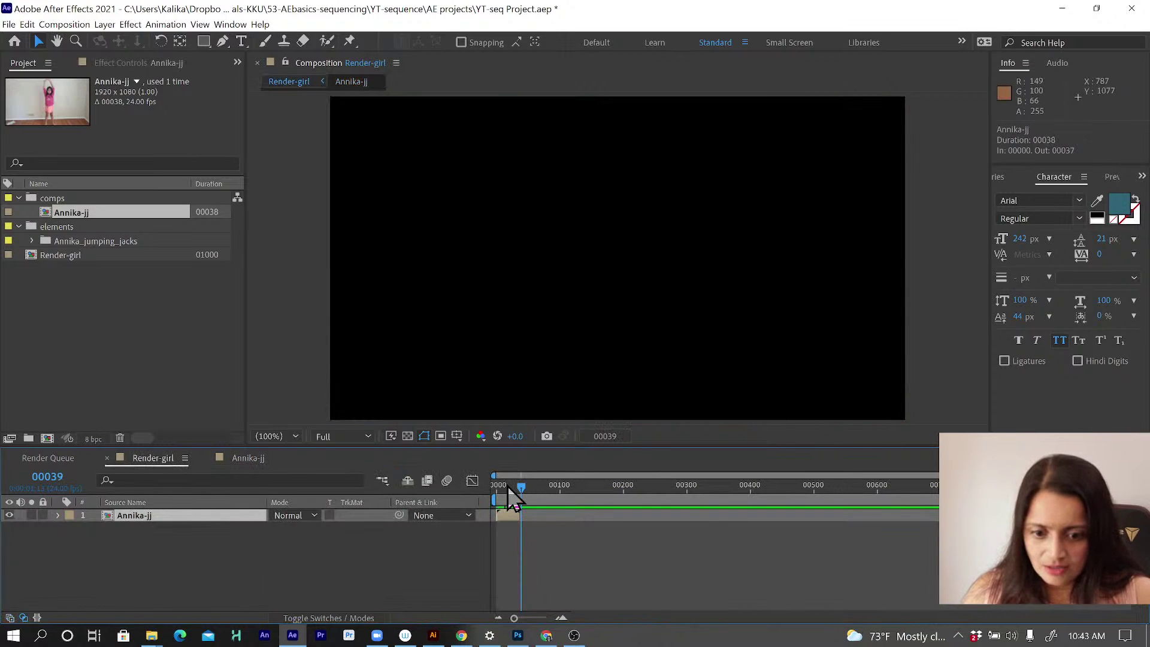
key("Page_Up")
key("Page_Up")
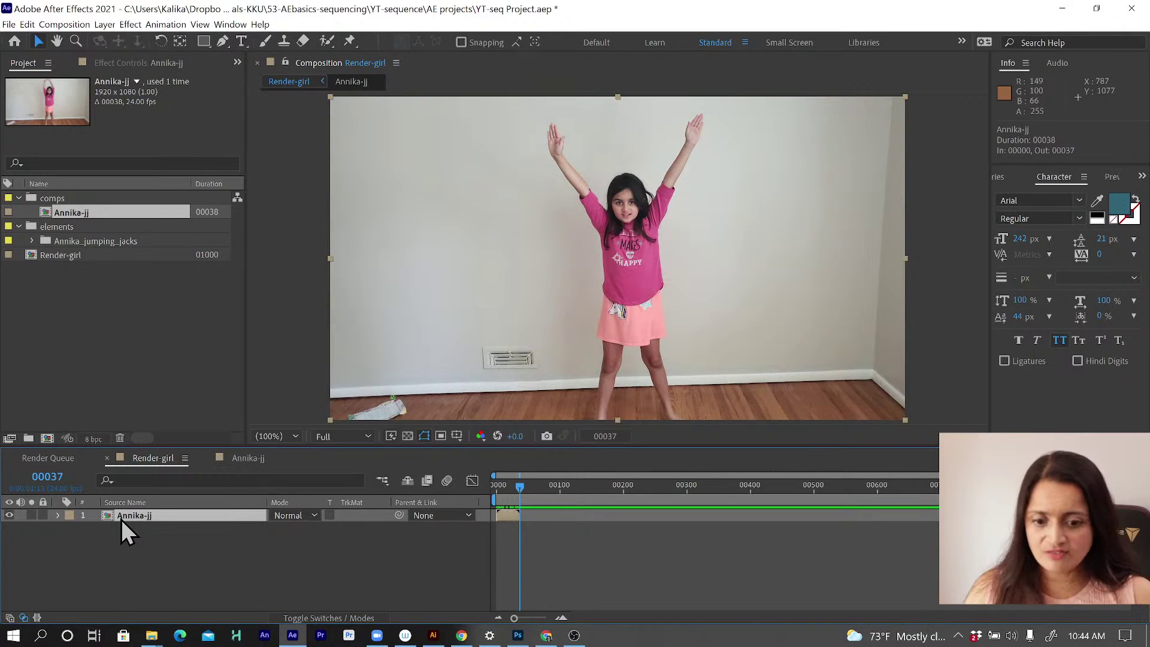
left_click(27, 24)
left_click(45, 183)
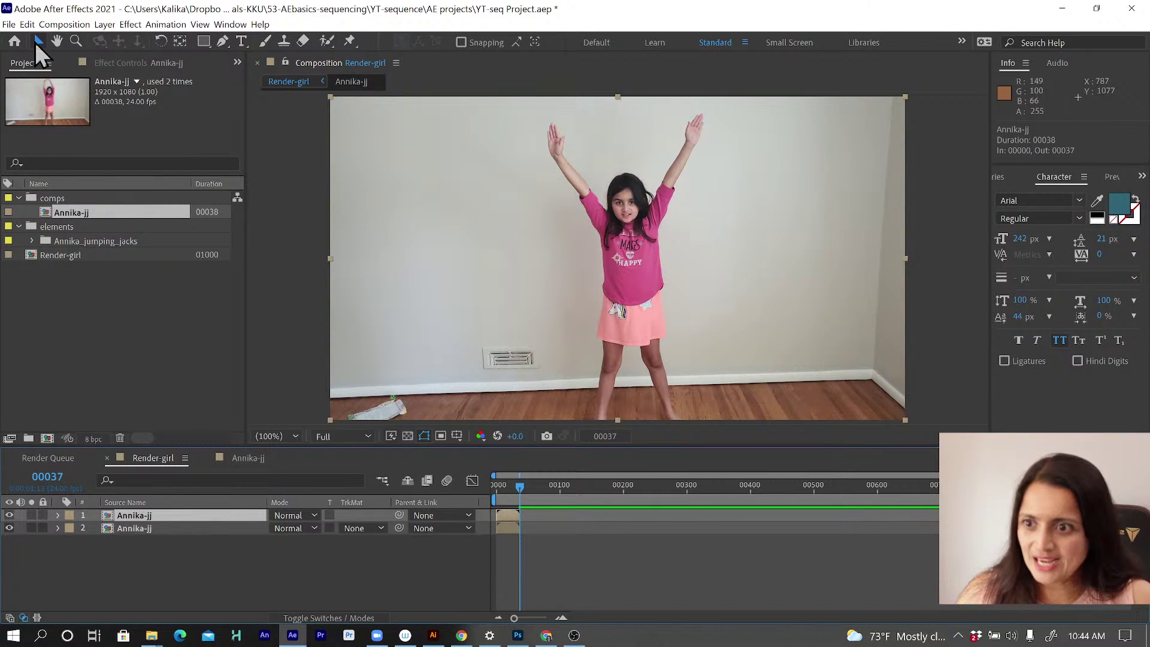
left_click(28, 24)
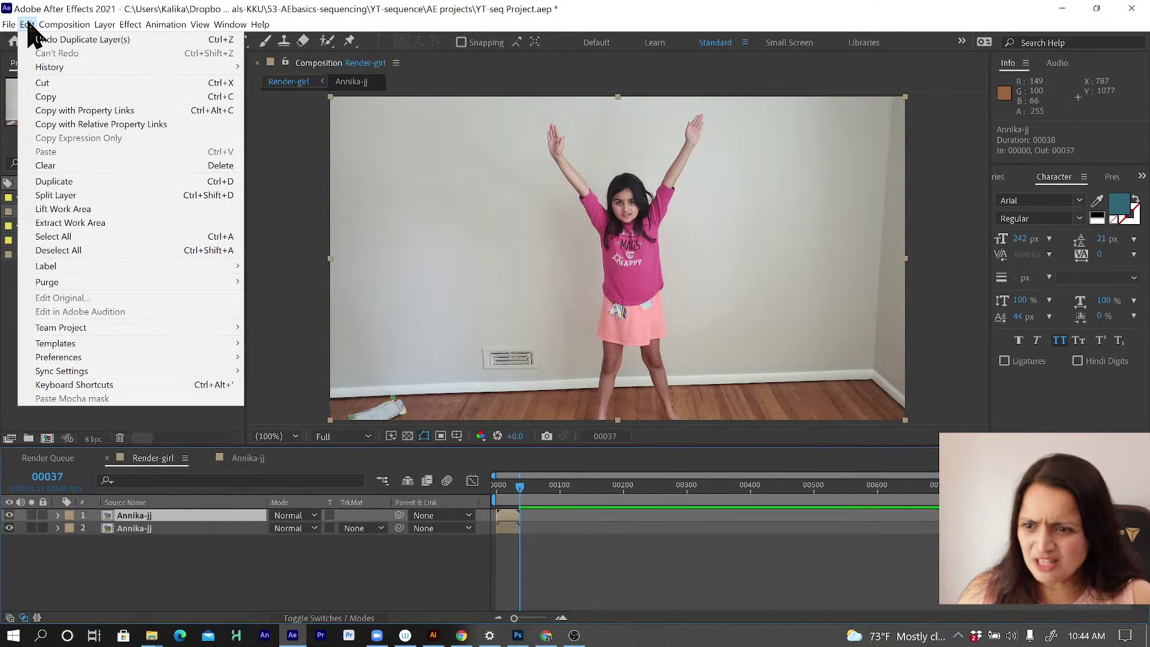
Step: Duplicate the jumping-jacks layer in the Render-girl composition twice to make four copies
left_click(43, 177)
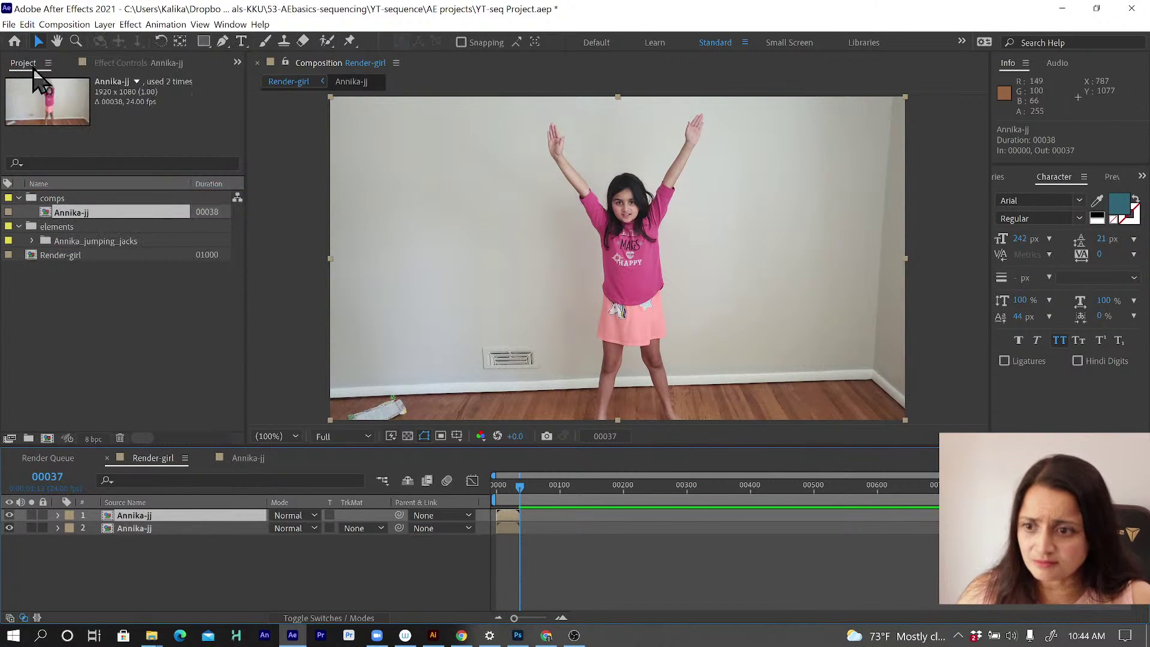
left_click(28, 24)
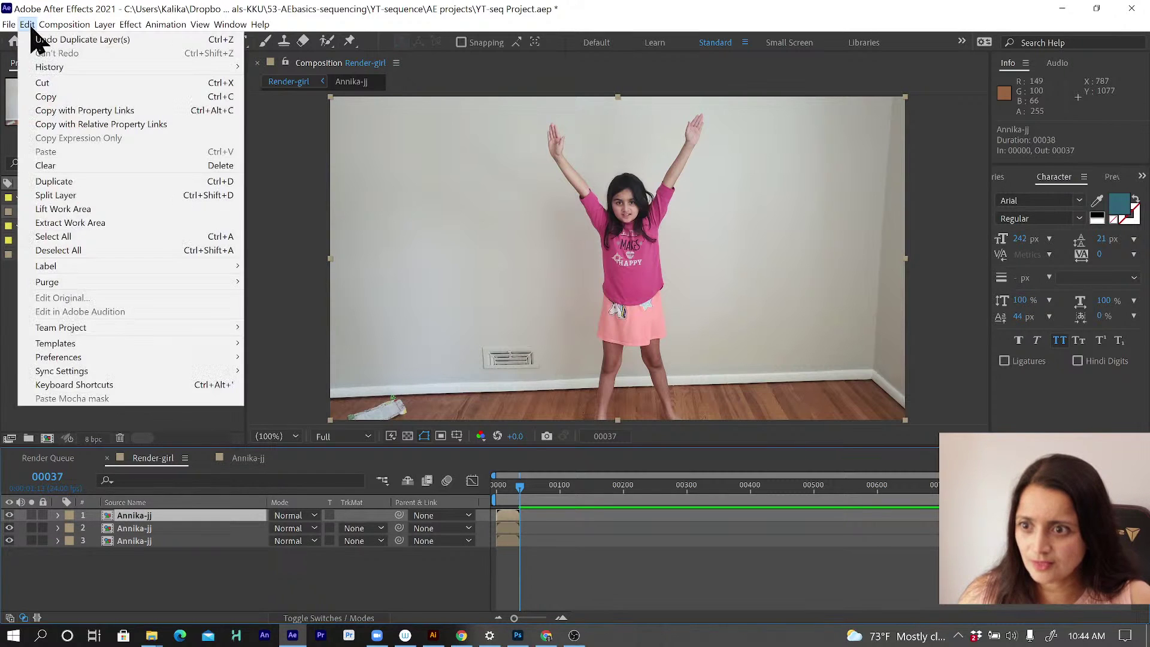
left_click(57, 181)
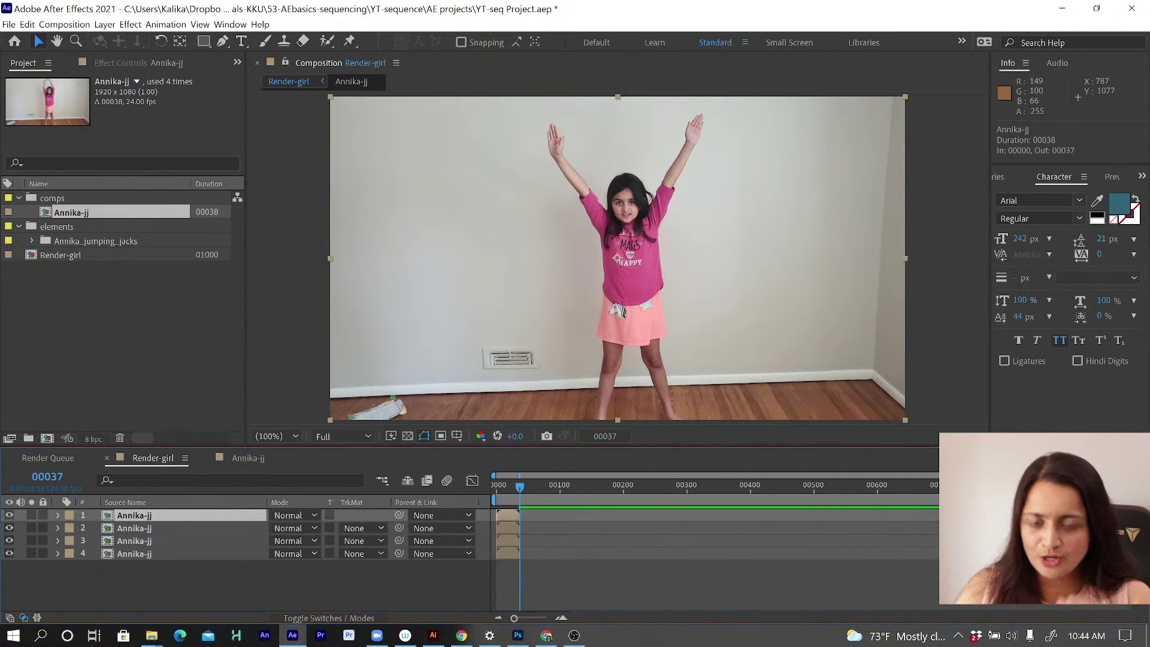
Step: Select all four layers and arrange them end to end in time with Sequence Layers, without overlap
left_click(127, 555, "shift")
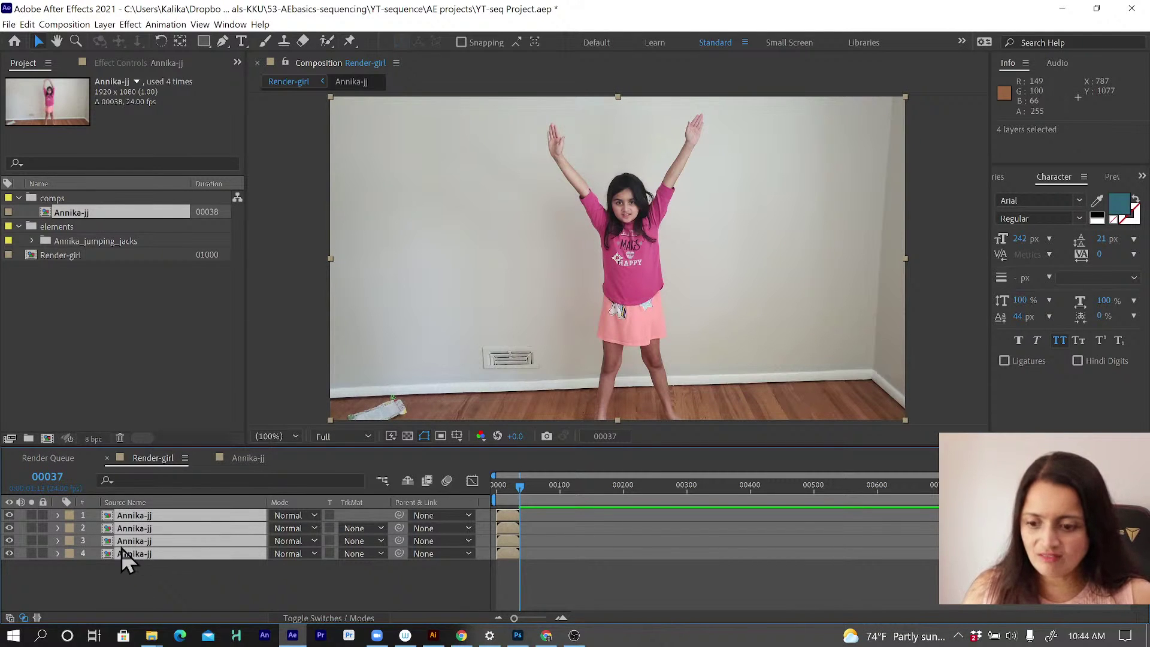
left_click(165, 24)
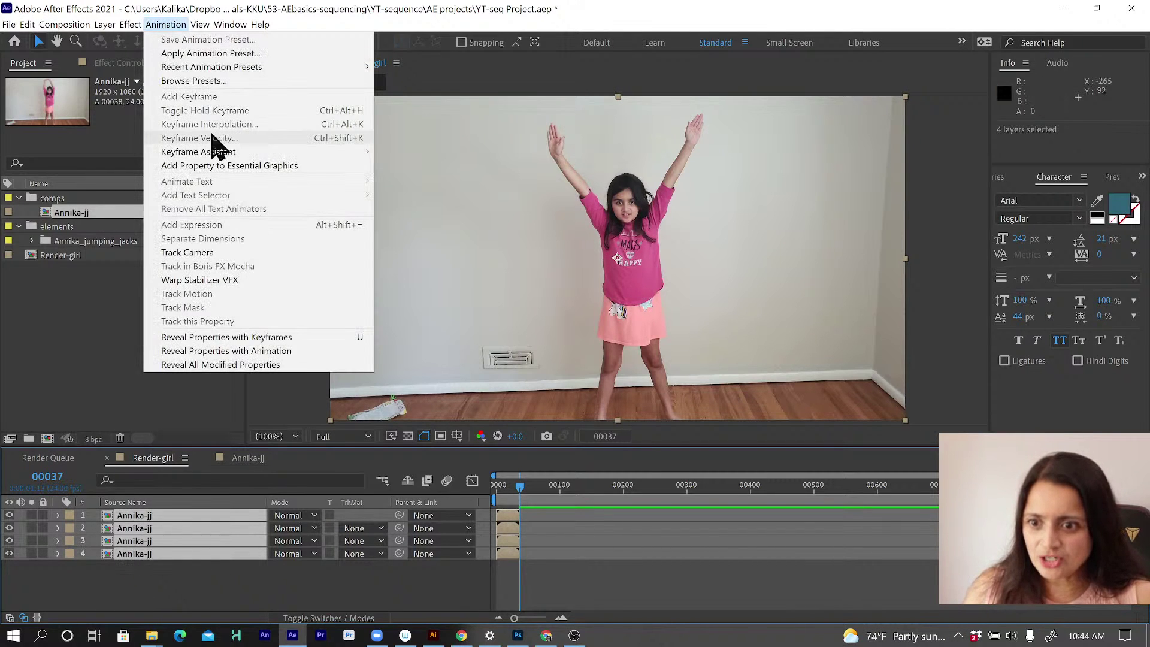
mouse_move(313, 153)
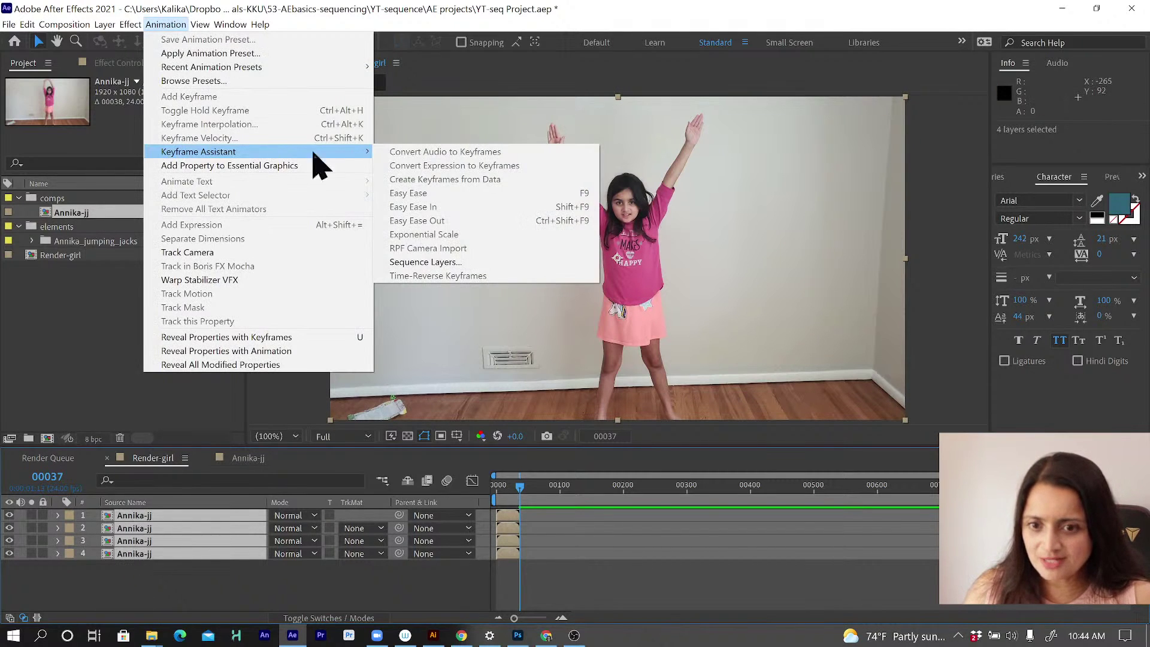
left_click(464, 263)
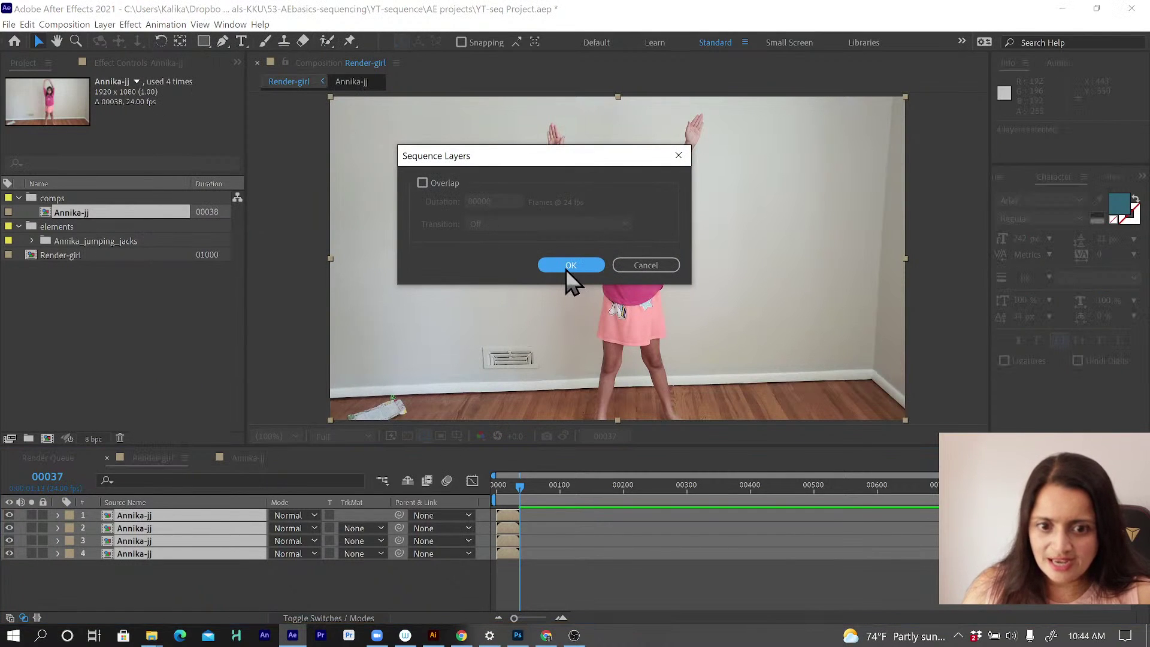
left_click(567, 265)
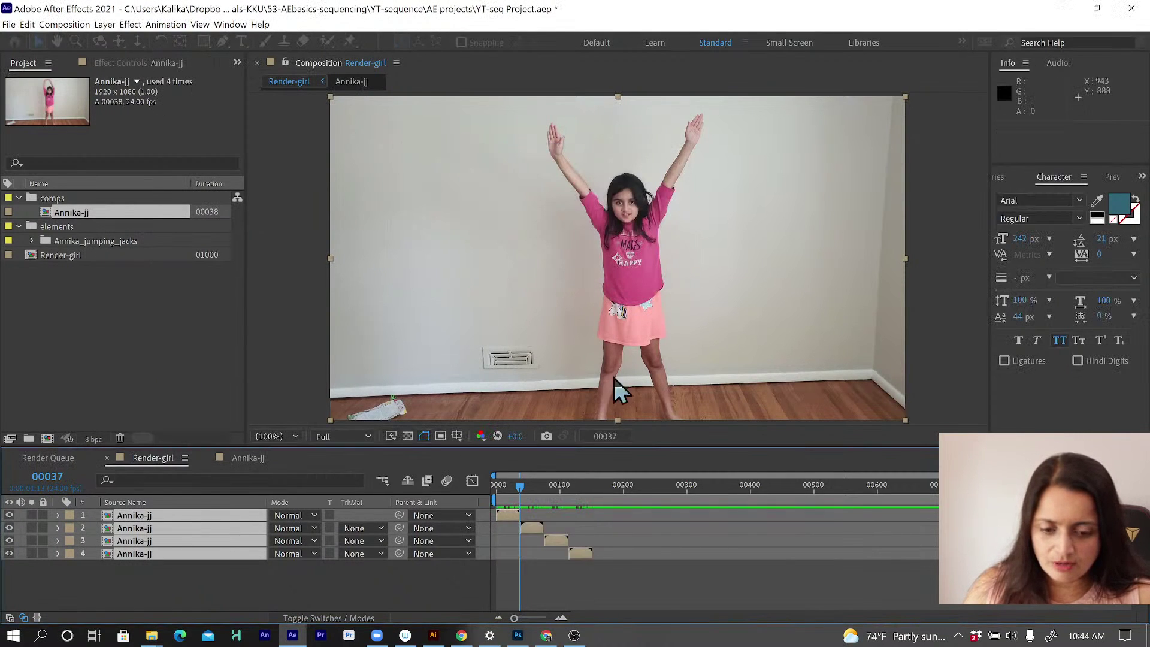
Step: Preview the sequenced layers from the first frame of the composition
key("Home")
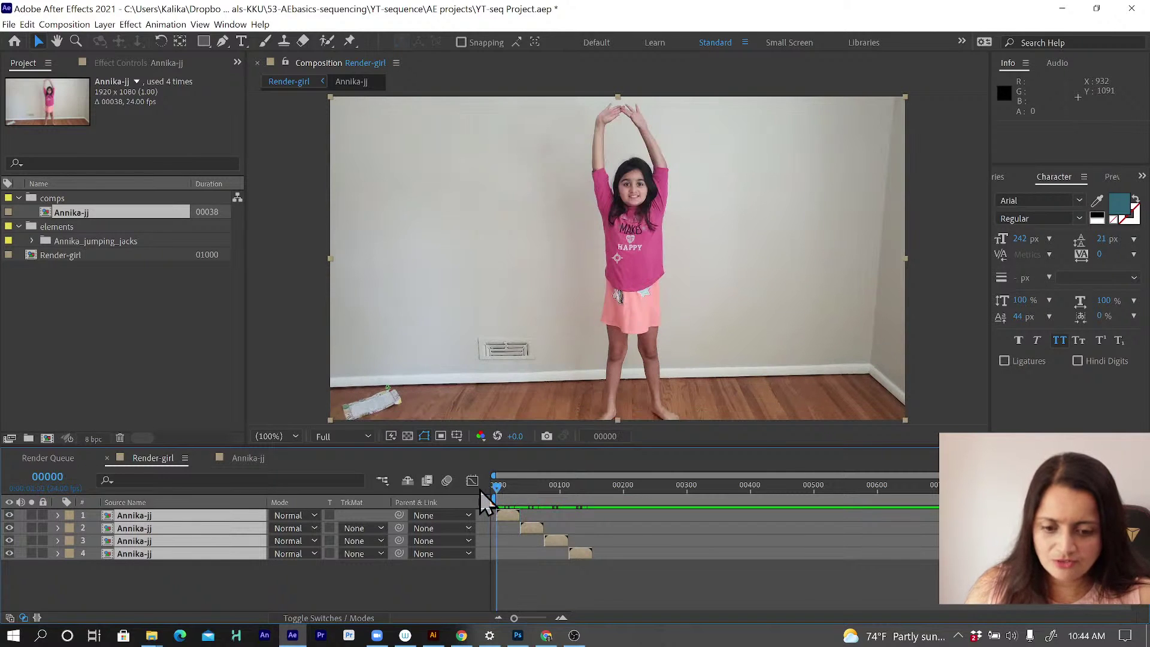
key("space")
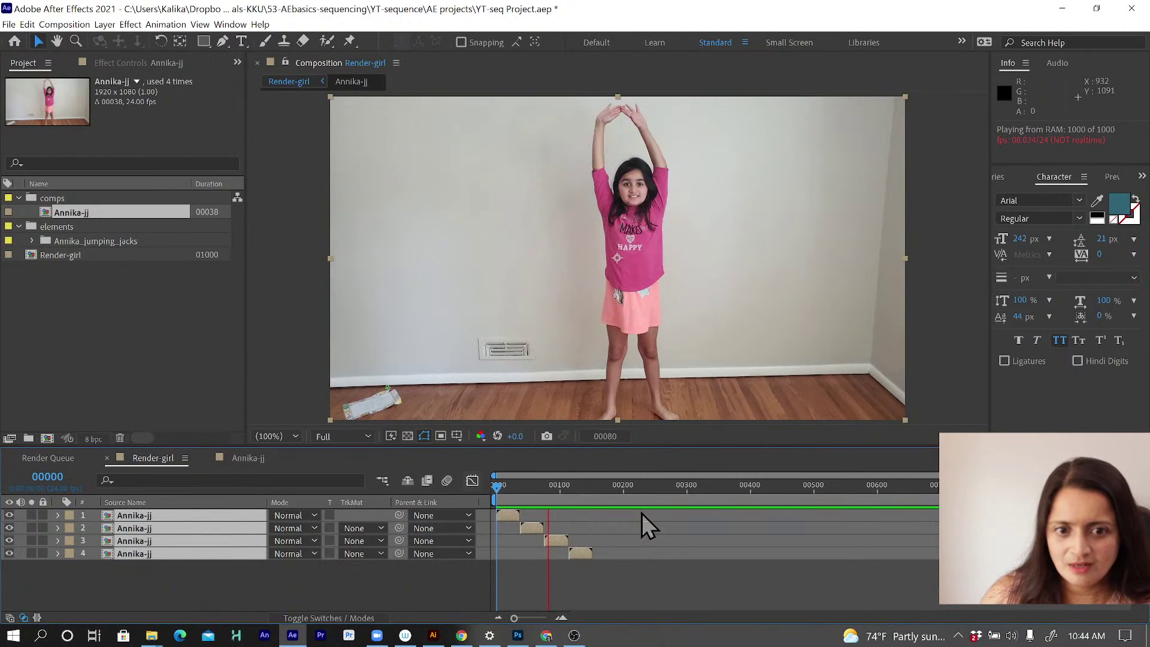
key("space")
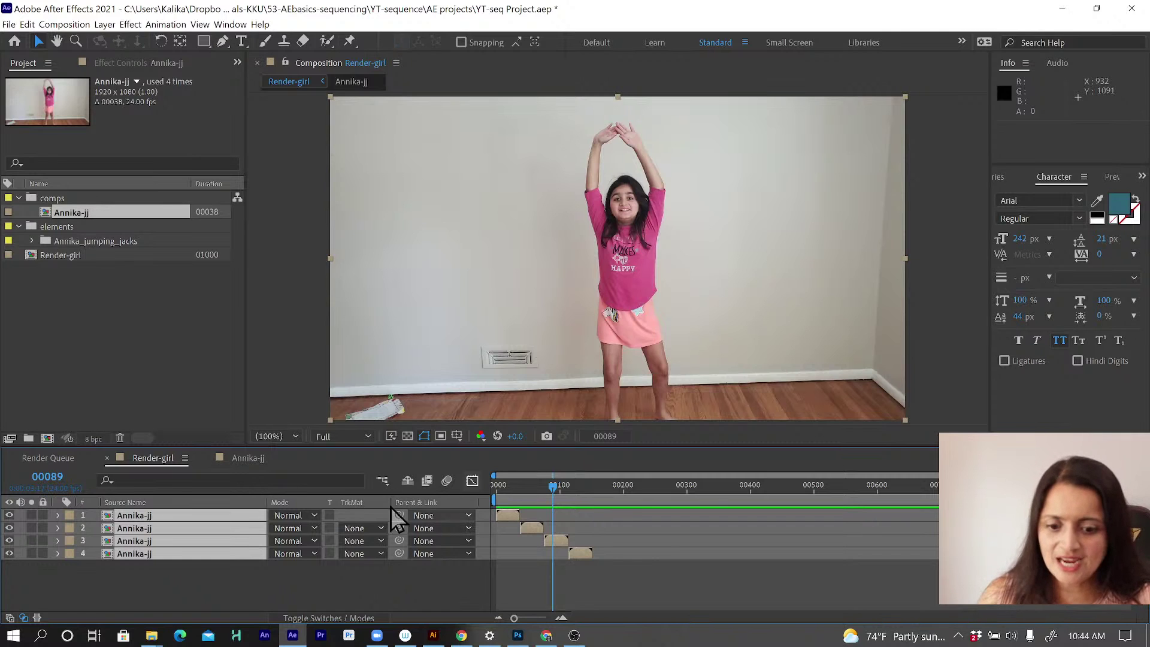
Step: Set the end of the work area to the out point of the last layer, at frame 151
left_click(220, 577)
left_click(149, 517)
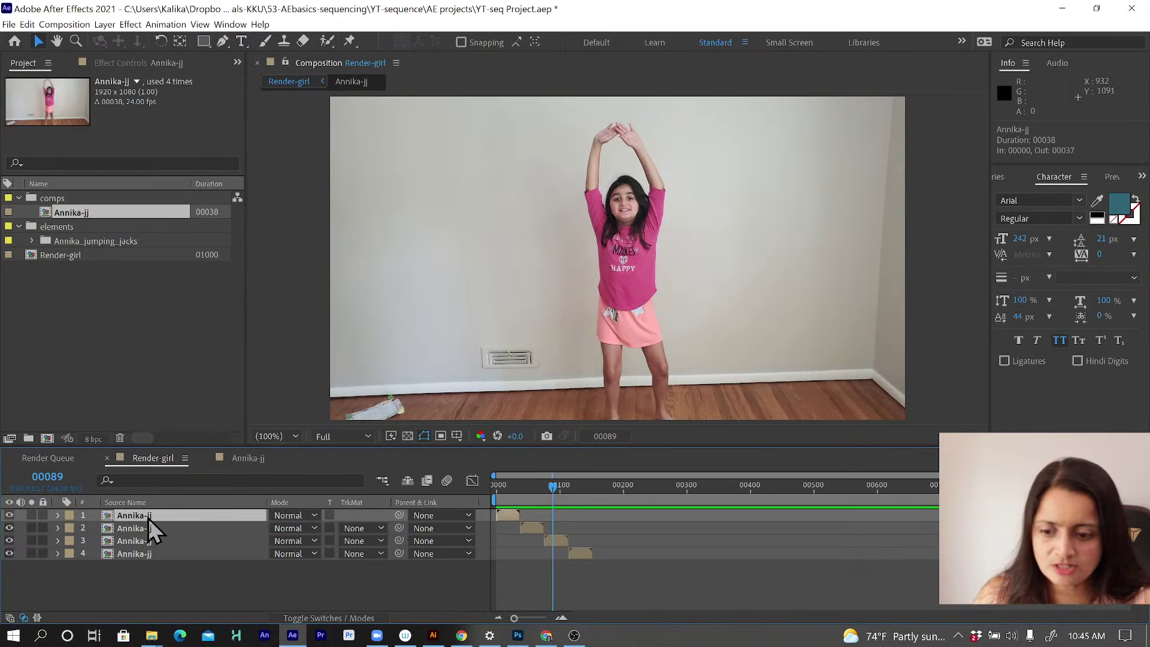
left_click(578, 553)
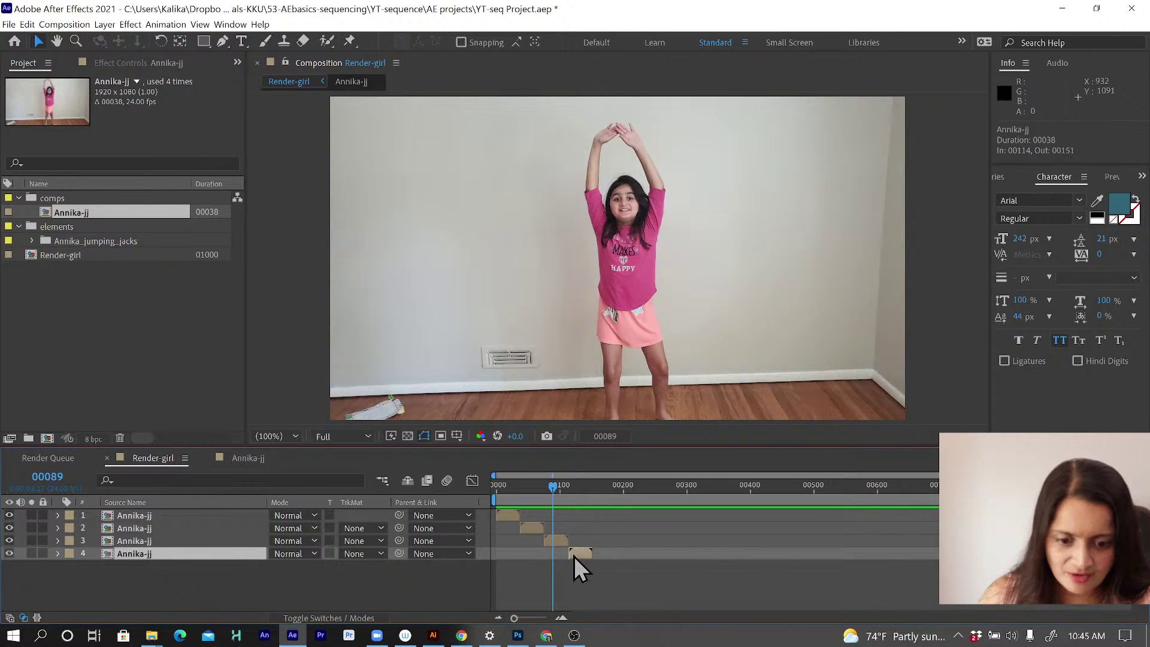
key("o")
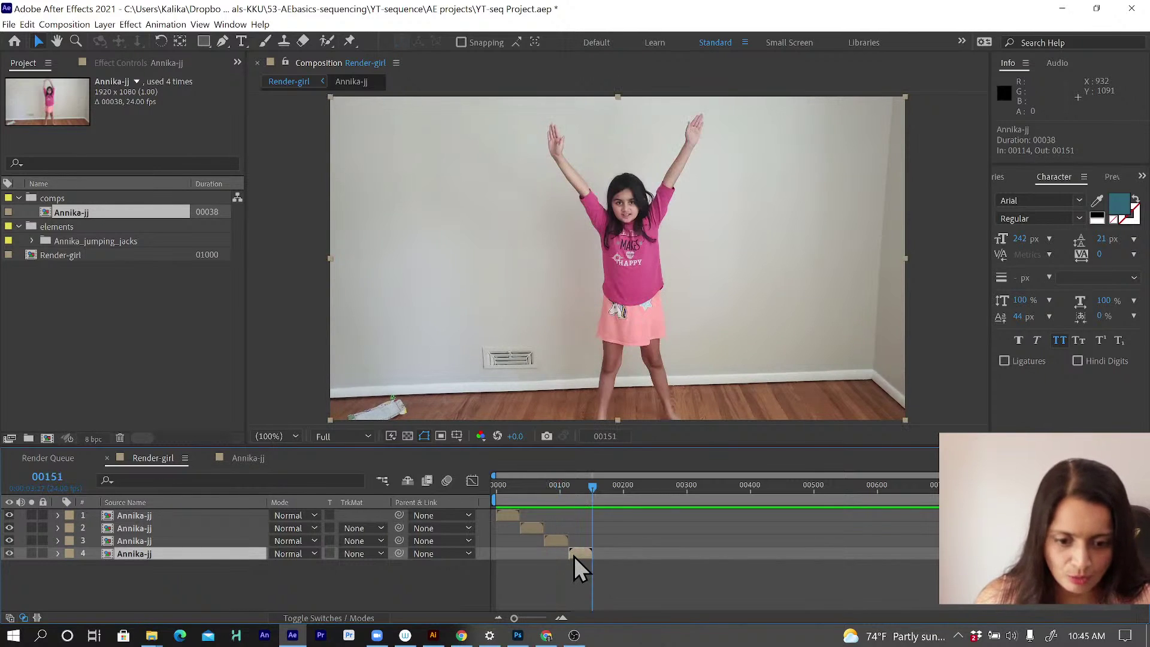
key("n")
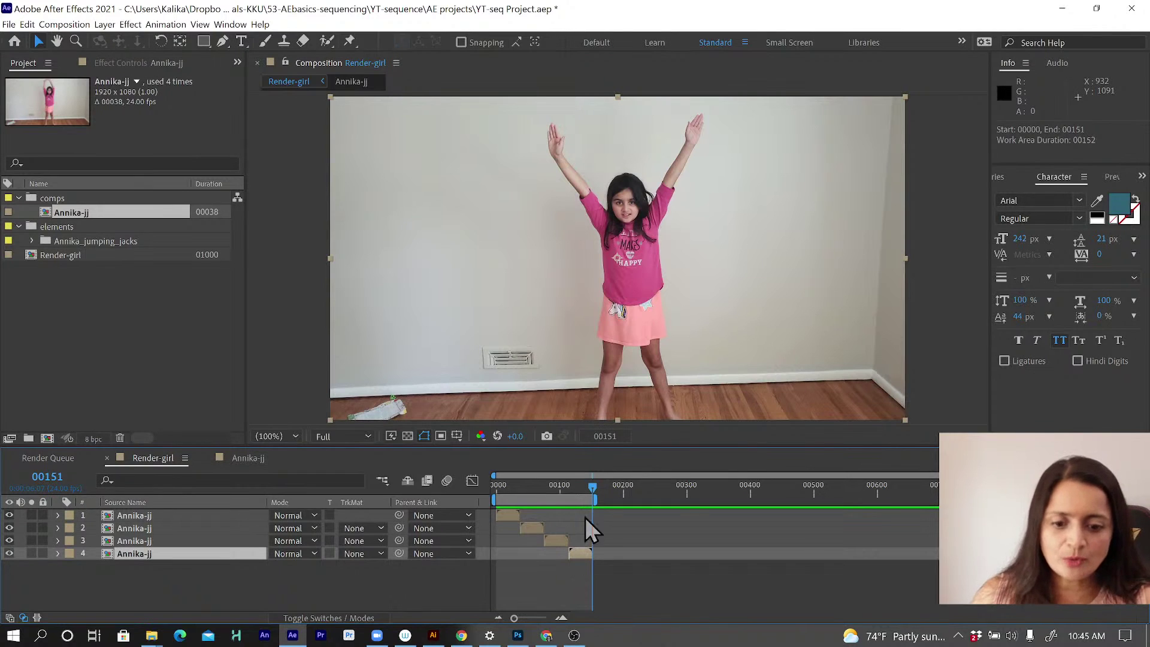
Step: Add the Render-girl composition to the render queue and send it to Adobe Media Encoder
left_click(65, 26)
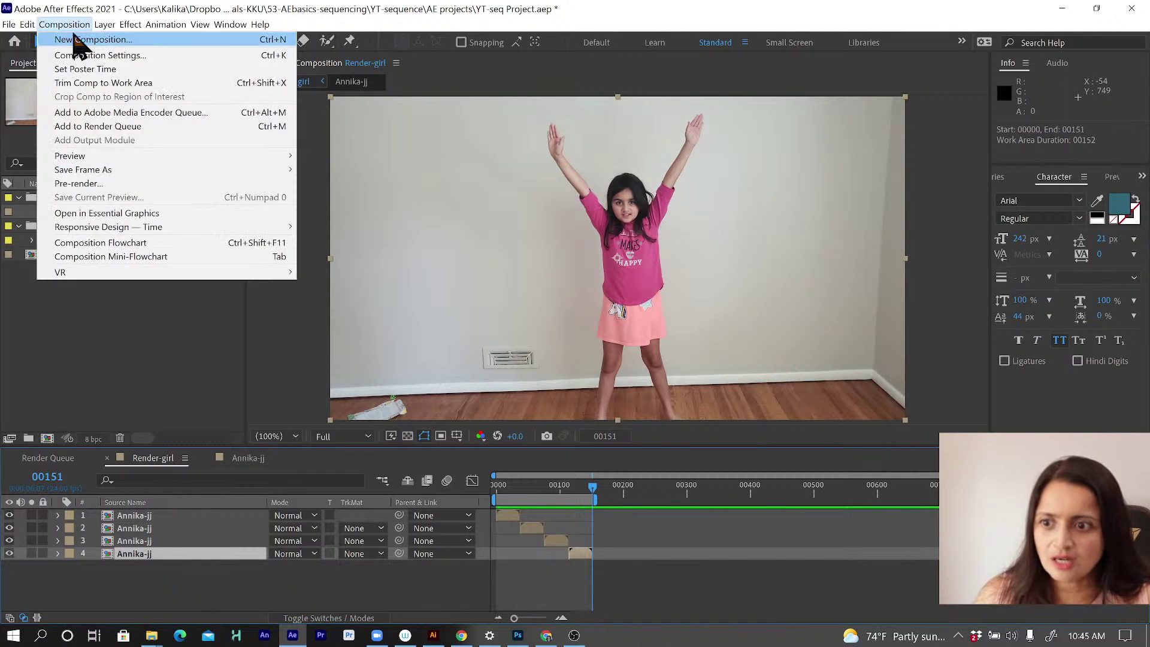
left_click(98, 127)
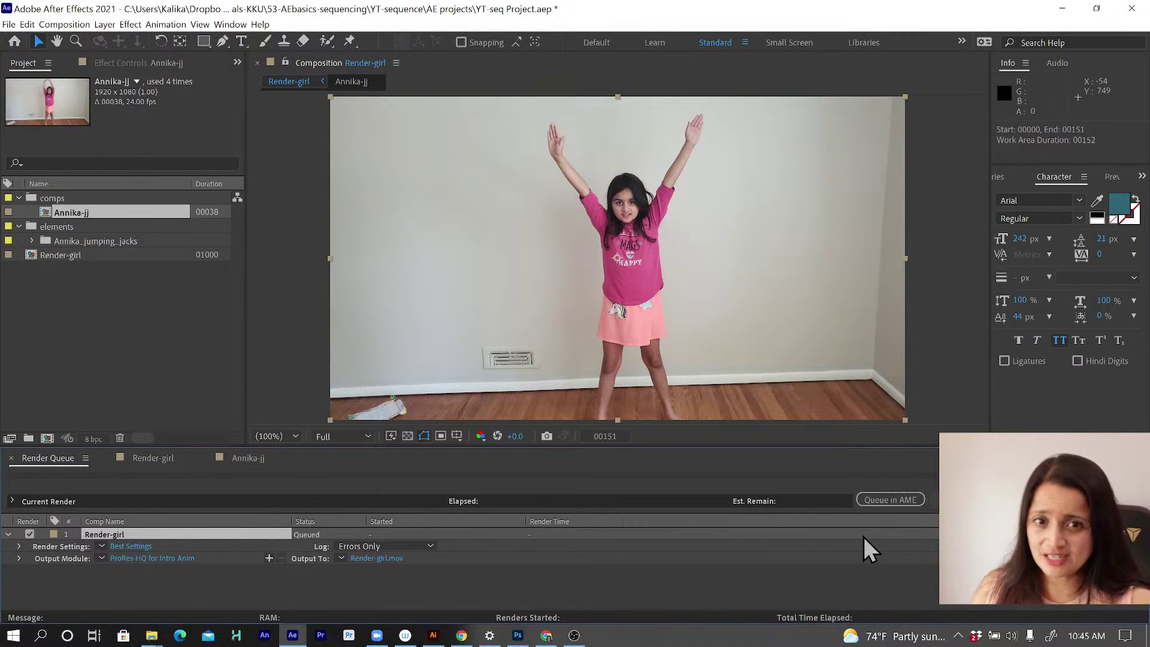
left_click(879, 500)
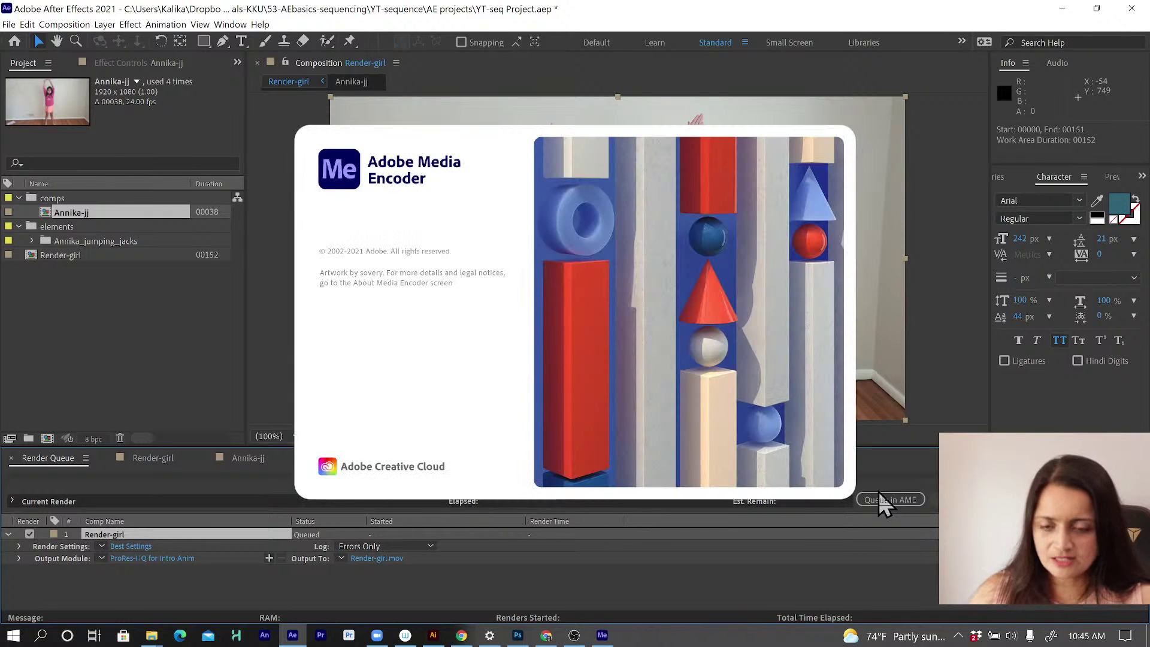
Step: Remove the old TrippyLoop4 item from the encoding queue
left_click(108, 344)
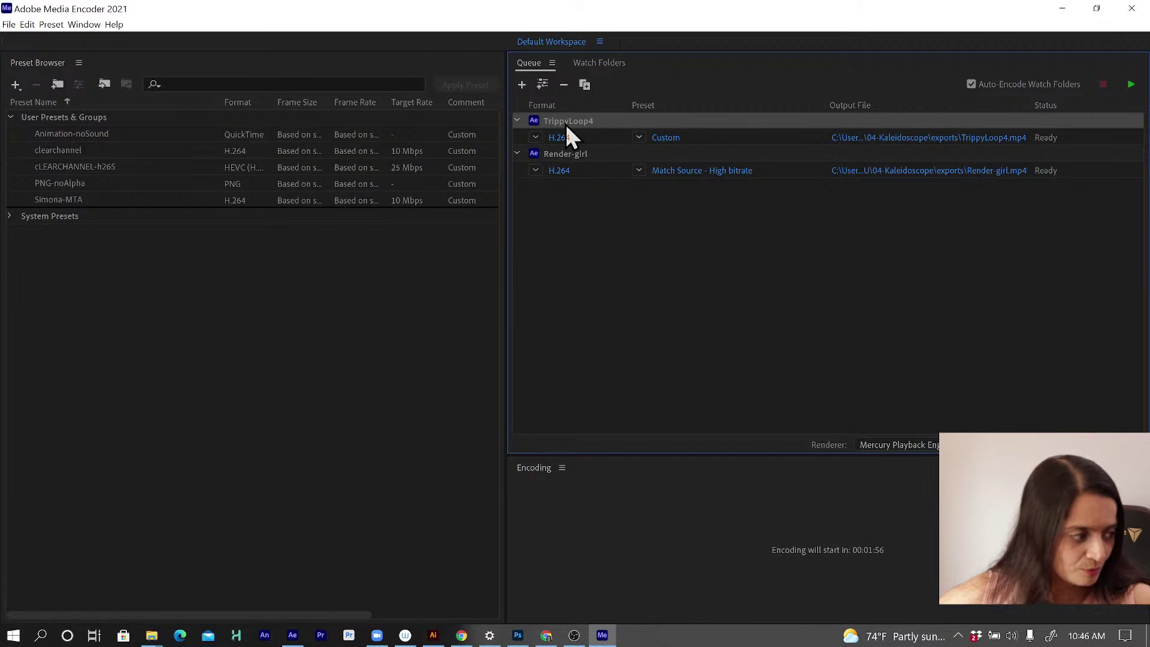
key("Delete")
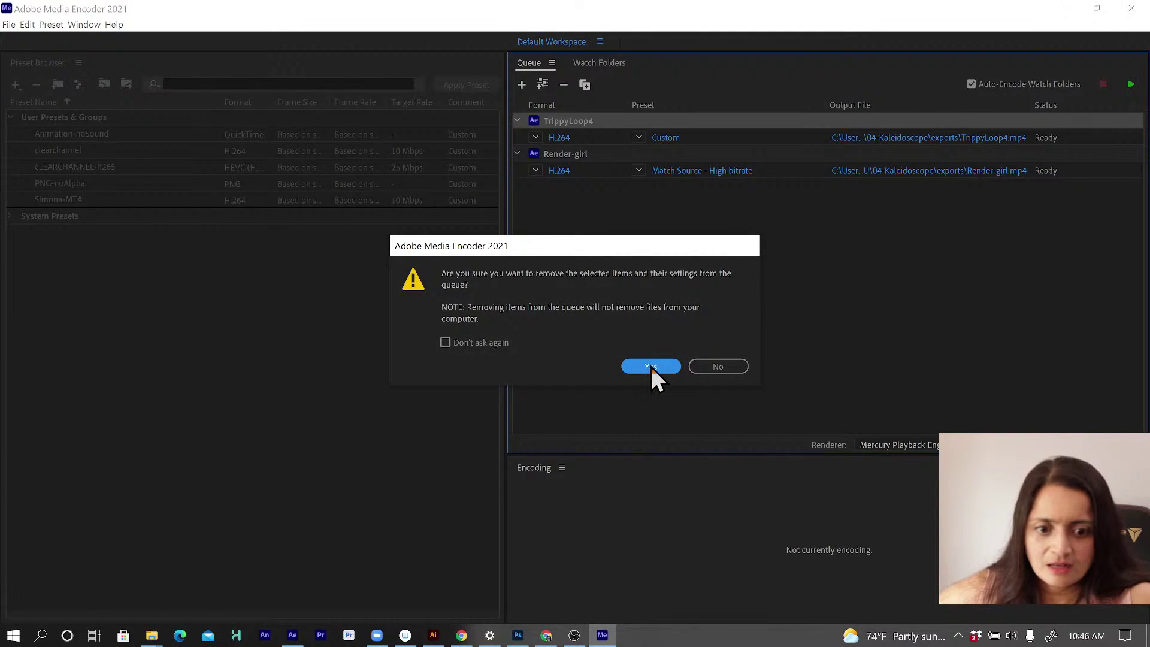
left_click(651, 366)
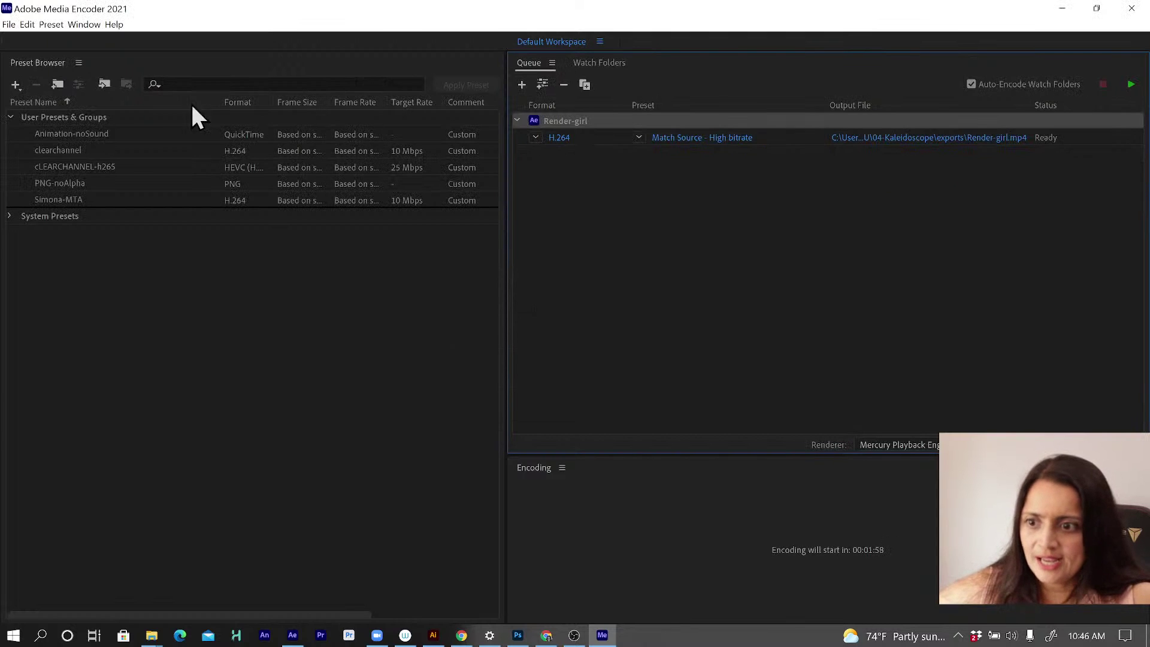
Step: Revert the Default Workspace to its original layout and maximize the application window
left_click(85, 27)
mouse_move(117, 42)
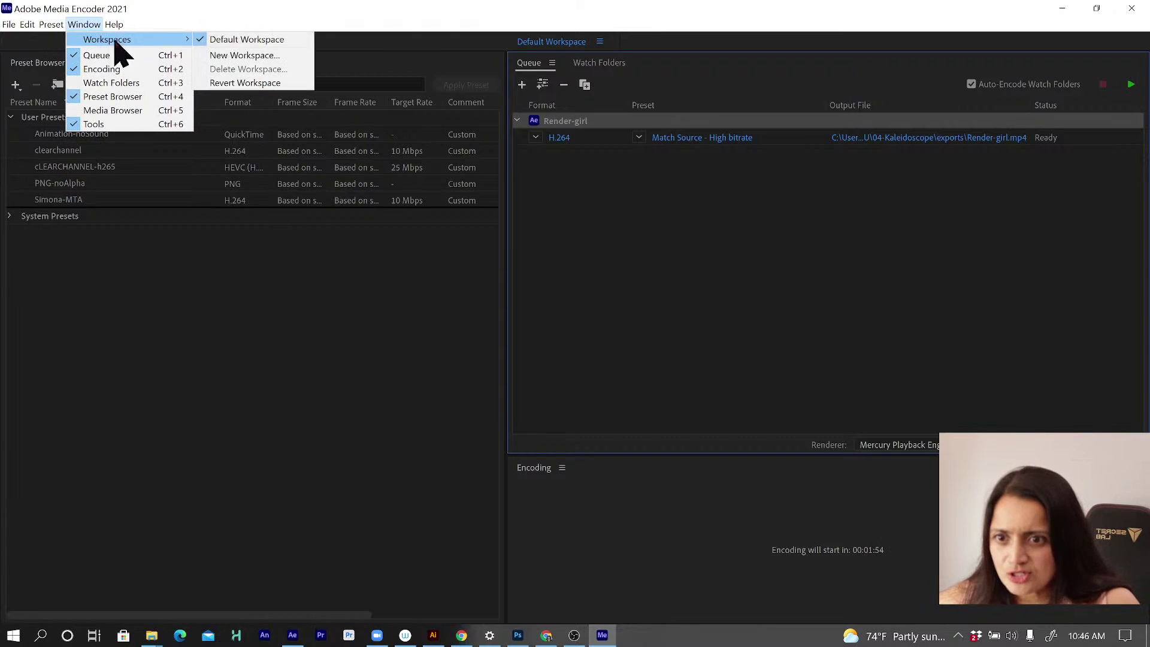
left_click(226, 40)
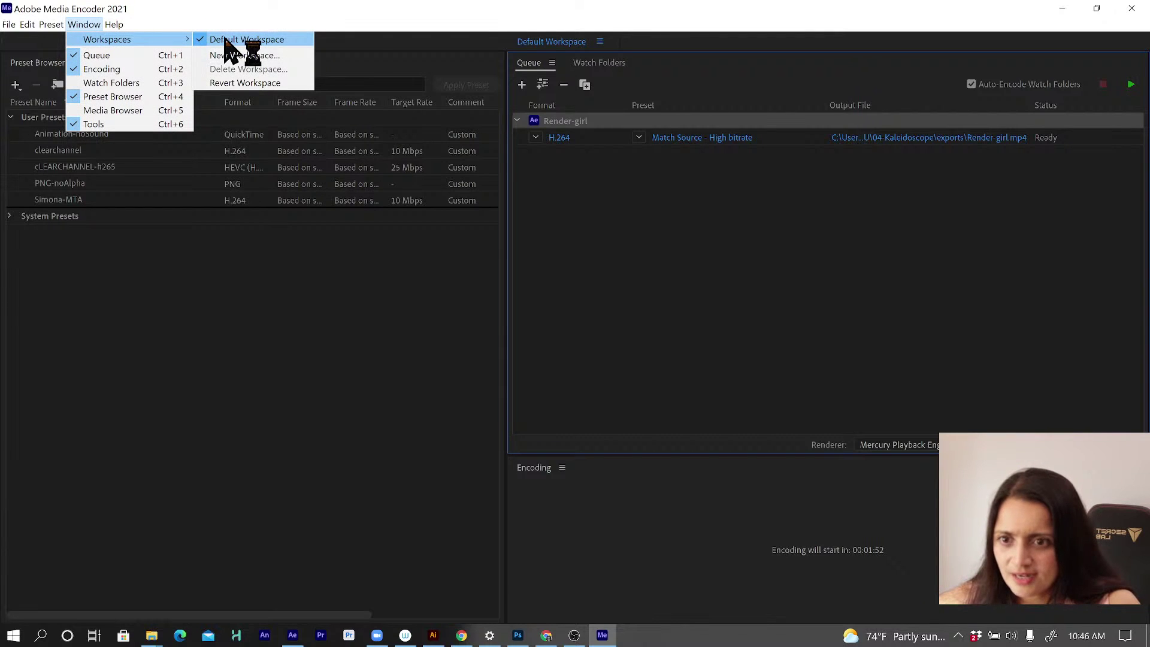
left_click(229, 82)
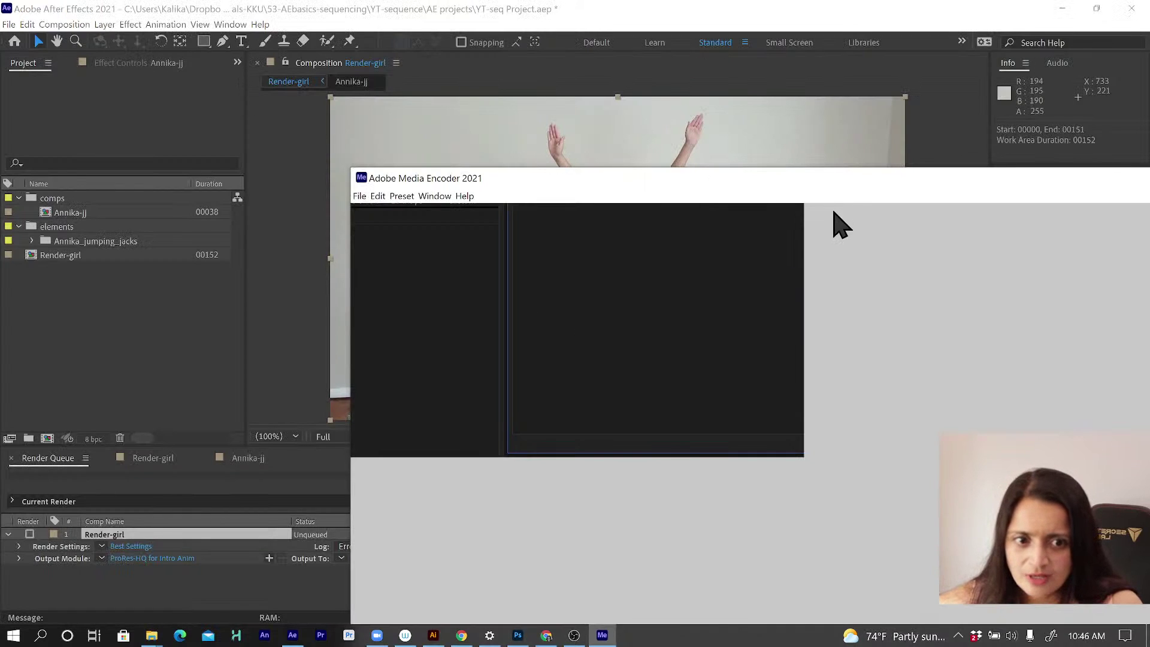
double_click(837, 180)
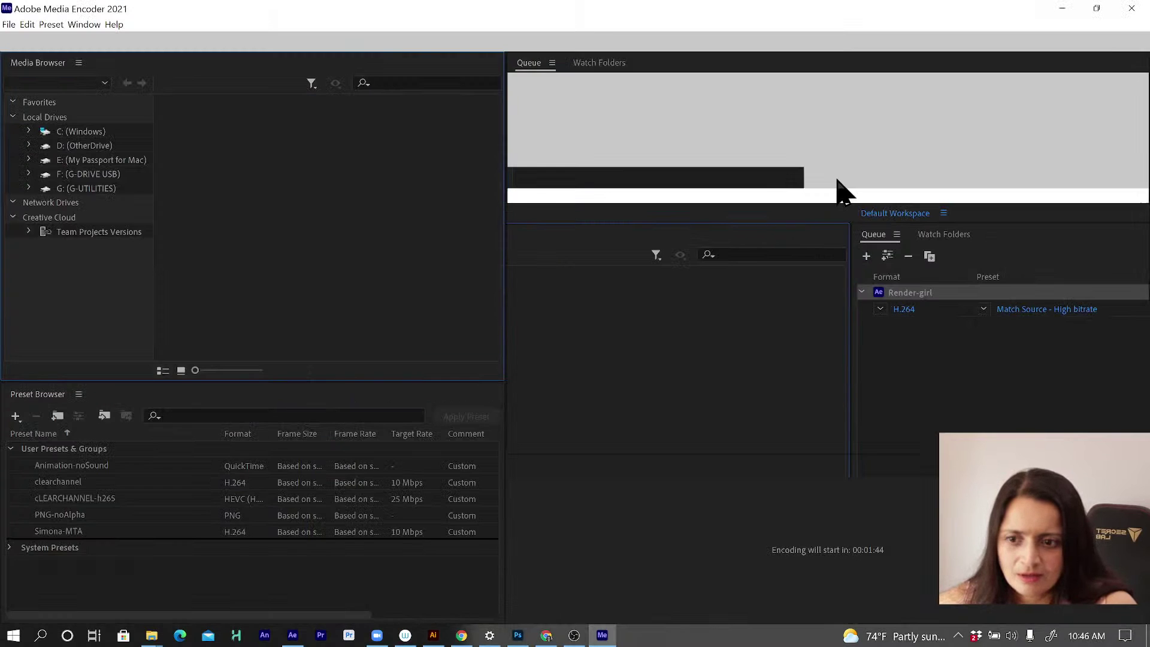
Step: Search the presets for youtube and apply YouTube 1080p Full HD to the Render-girl queue item
left_click(205, 415)
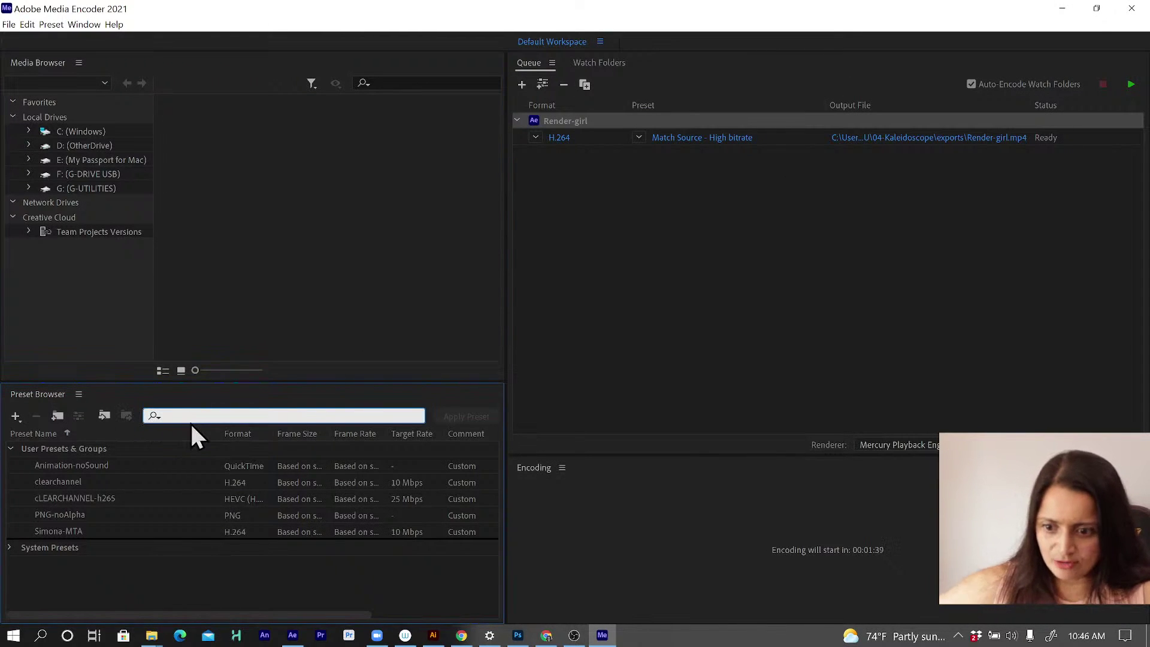
type("youtube")
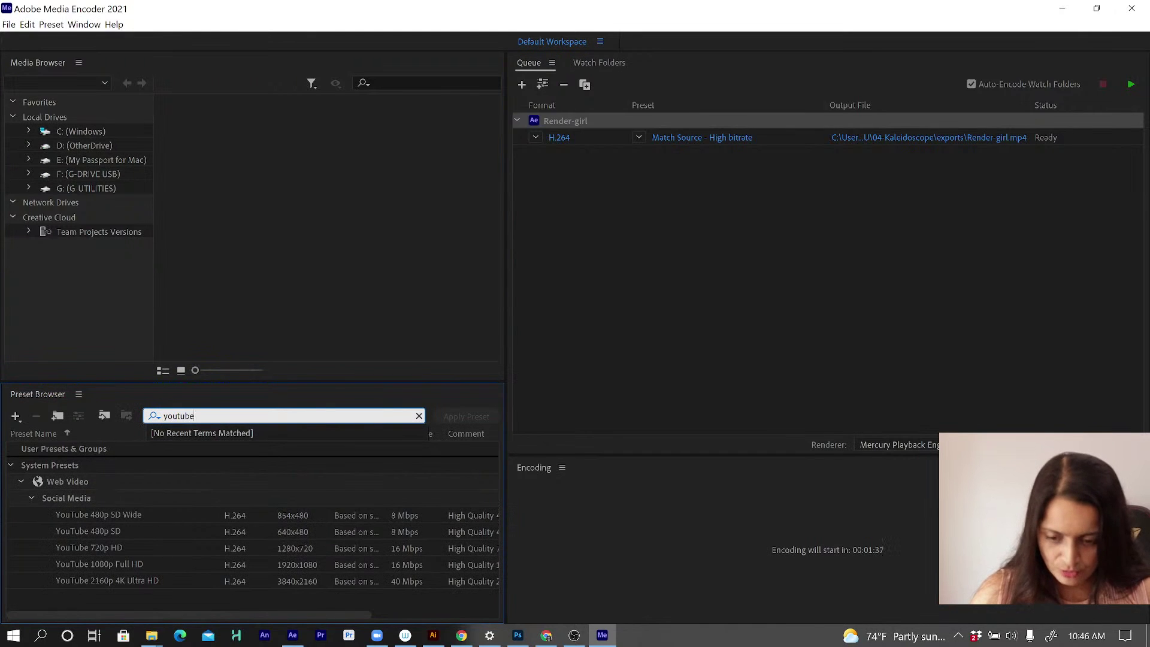
left_click(89, 564)
left_click_drag(91, 565, 607, 137)
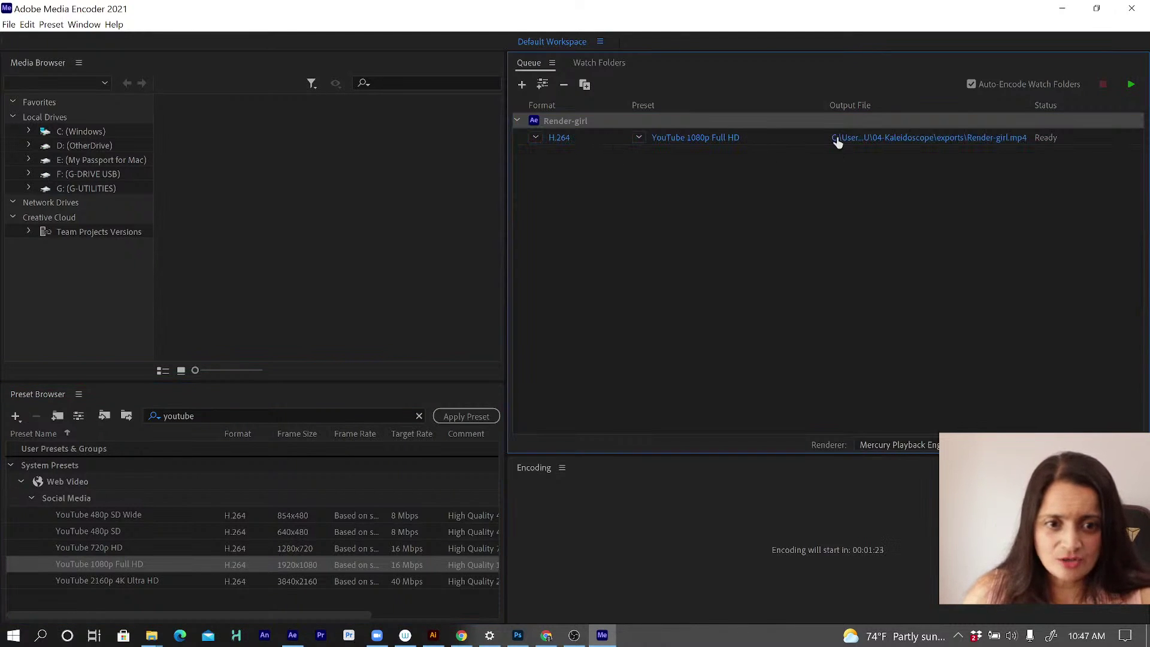
Step: Set the output file to Render-girl in the exports folder of 53-AEbasics-sequencing\YT-sequence and start encoding the queue
left_click(914, 142)
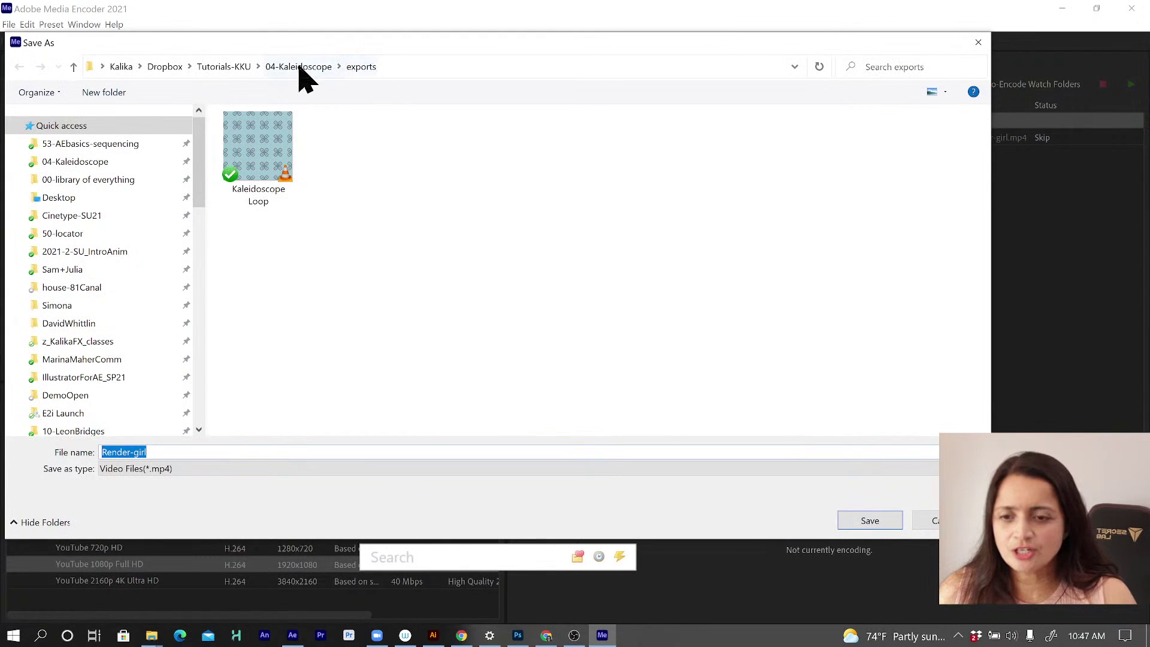
left_click(109, 147)
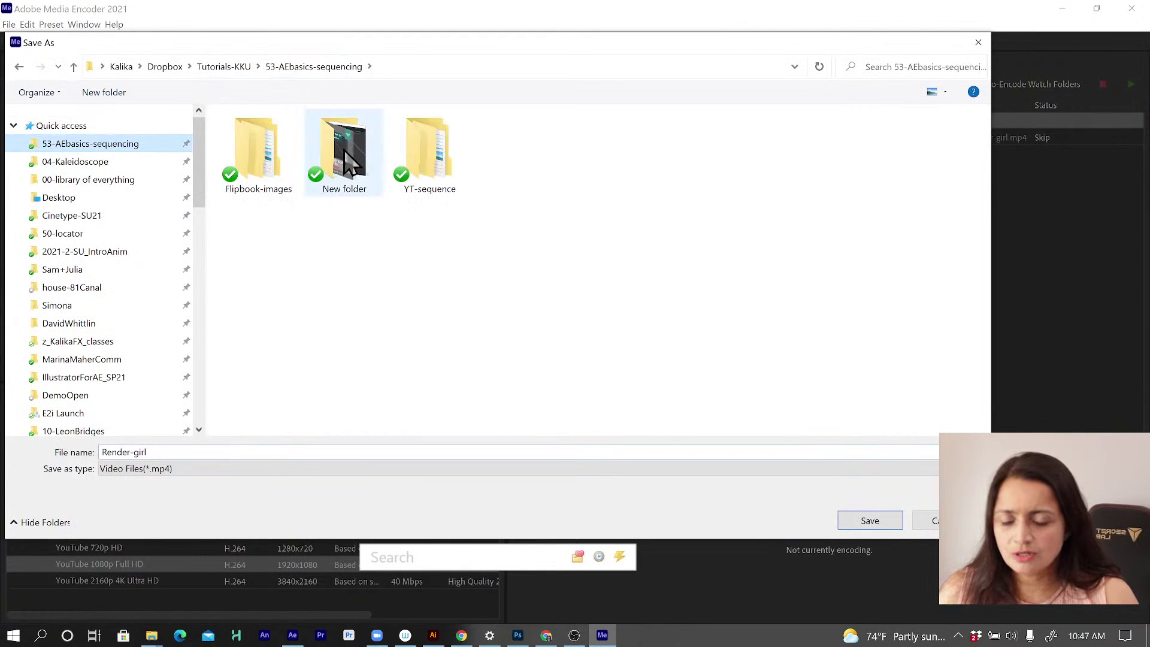
double_click(430, 161)
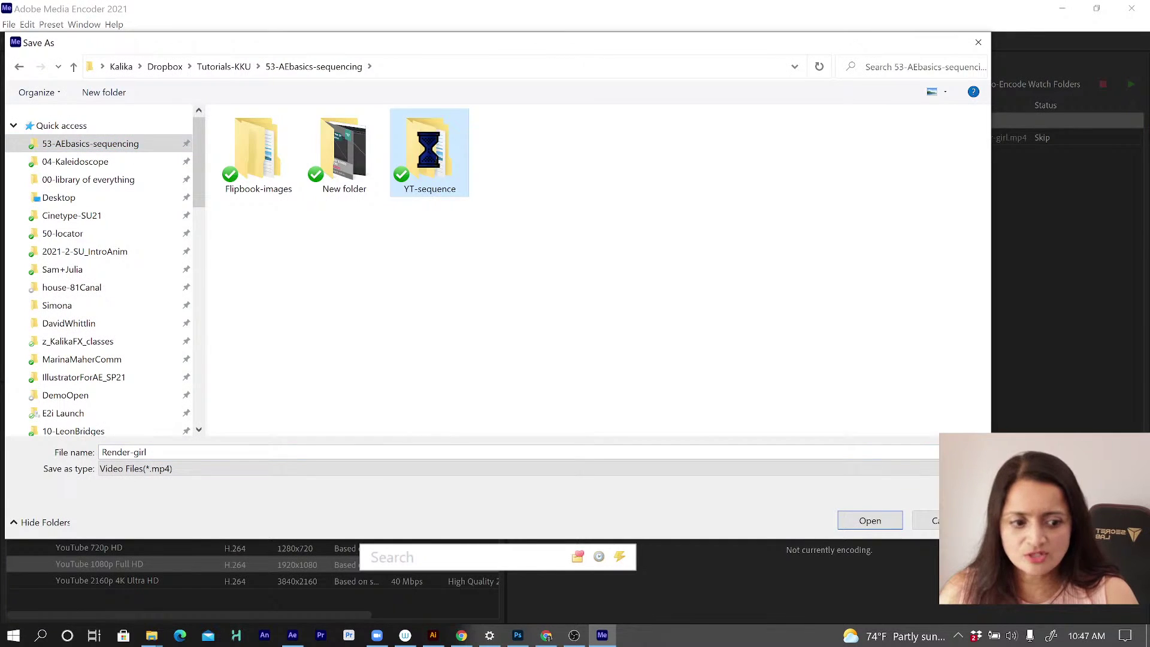
left_click(280, 171)
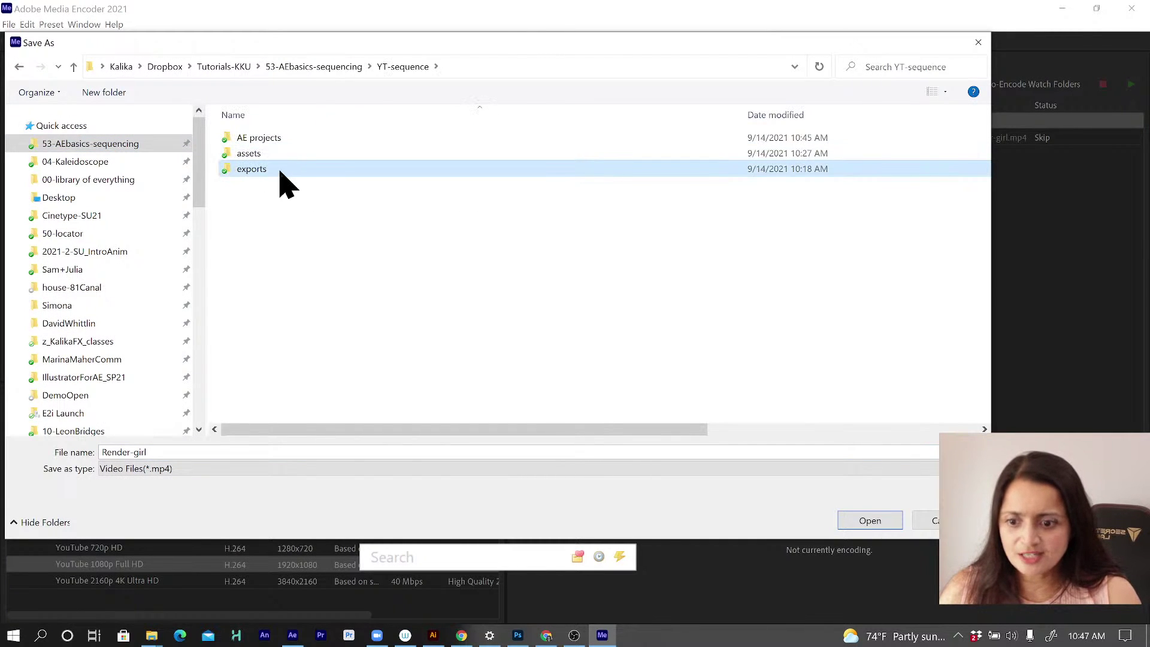
double_click(281, 172)
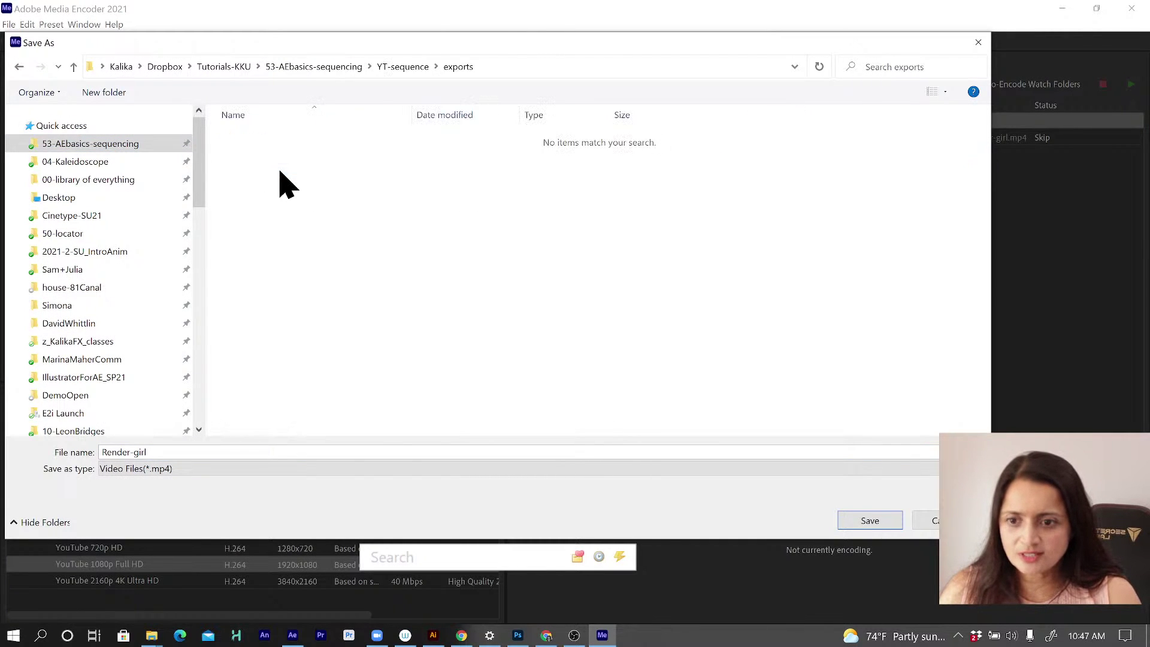
left_click(875, 524)
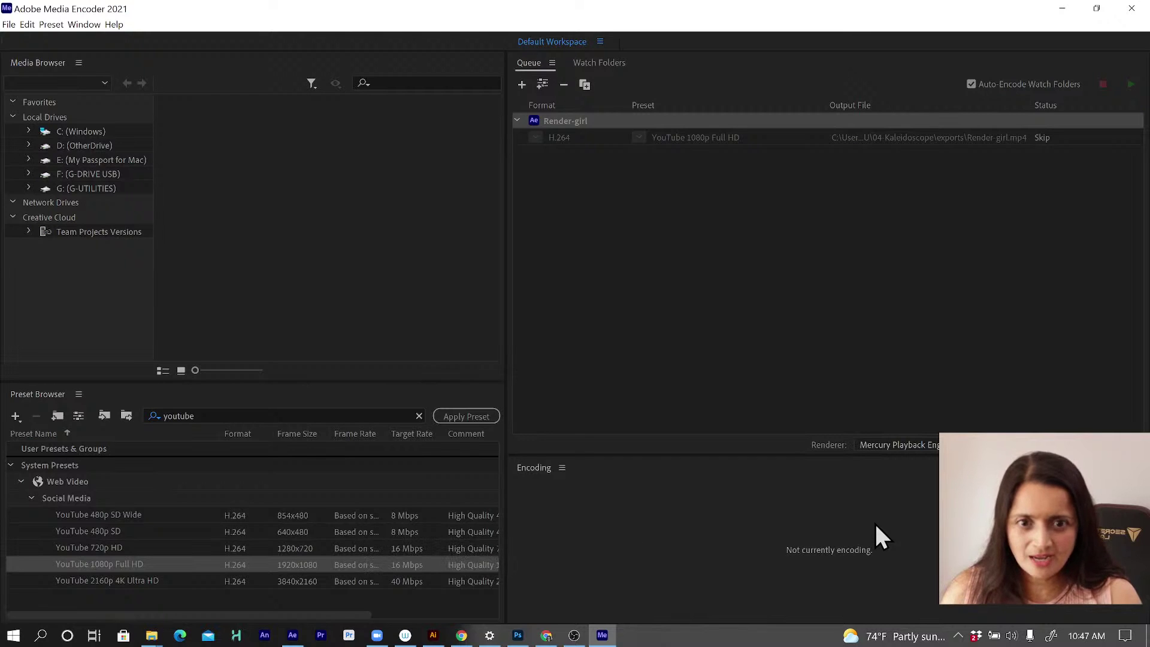
left_click(1131, 84)
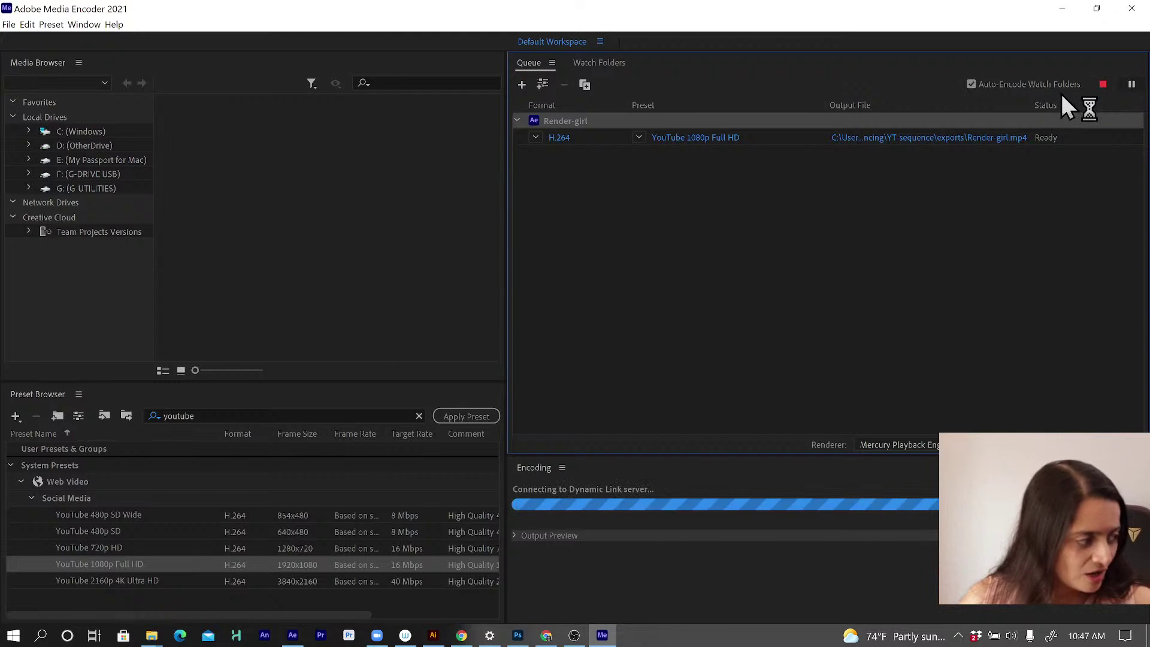
Step: Switch to After Effects and save the YT-seq Project
left_click(293, 632)
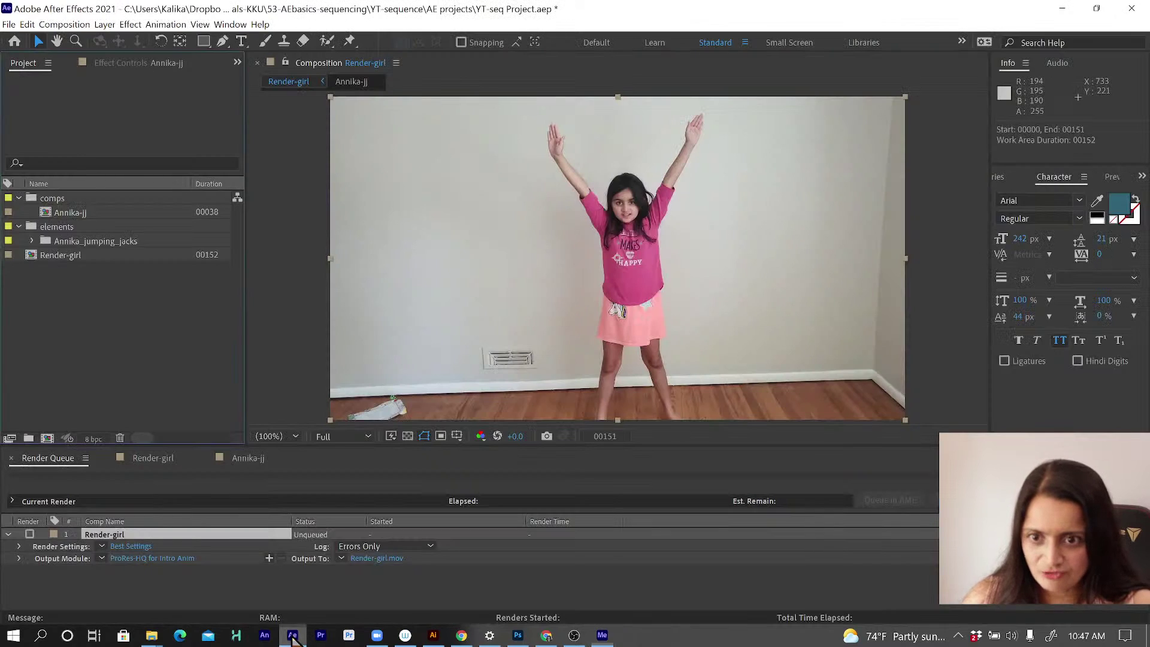
left_click(9, 24)
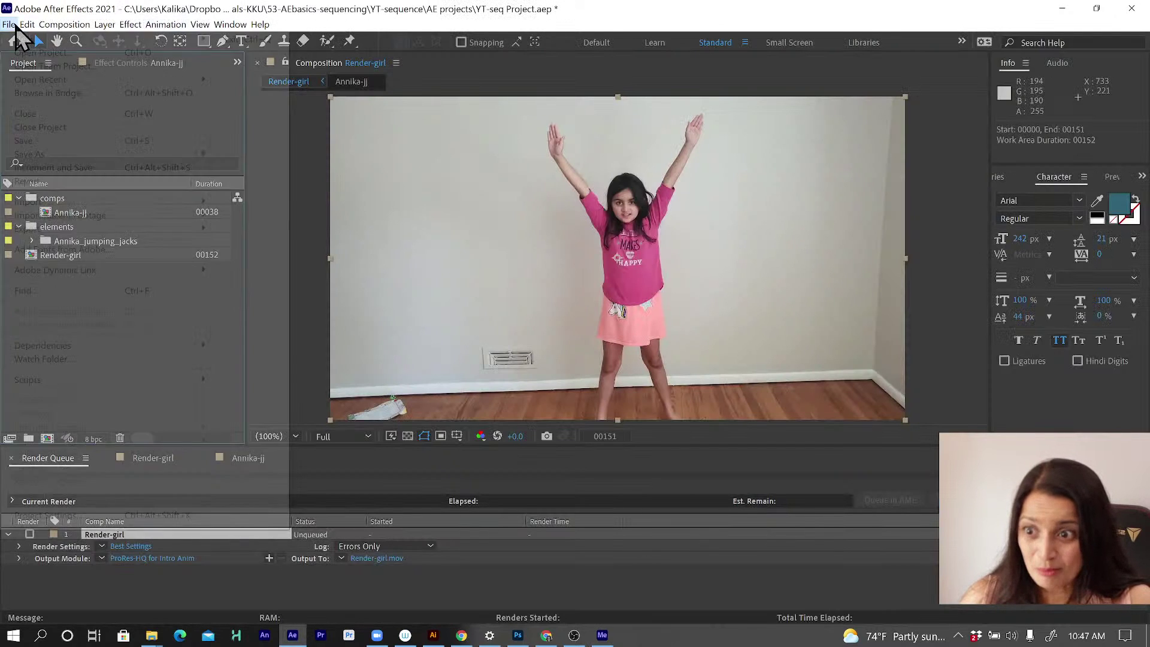
left_click(25, 142)
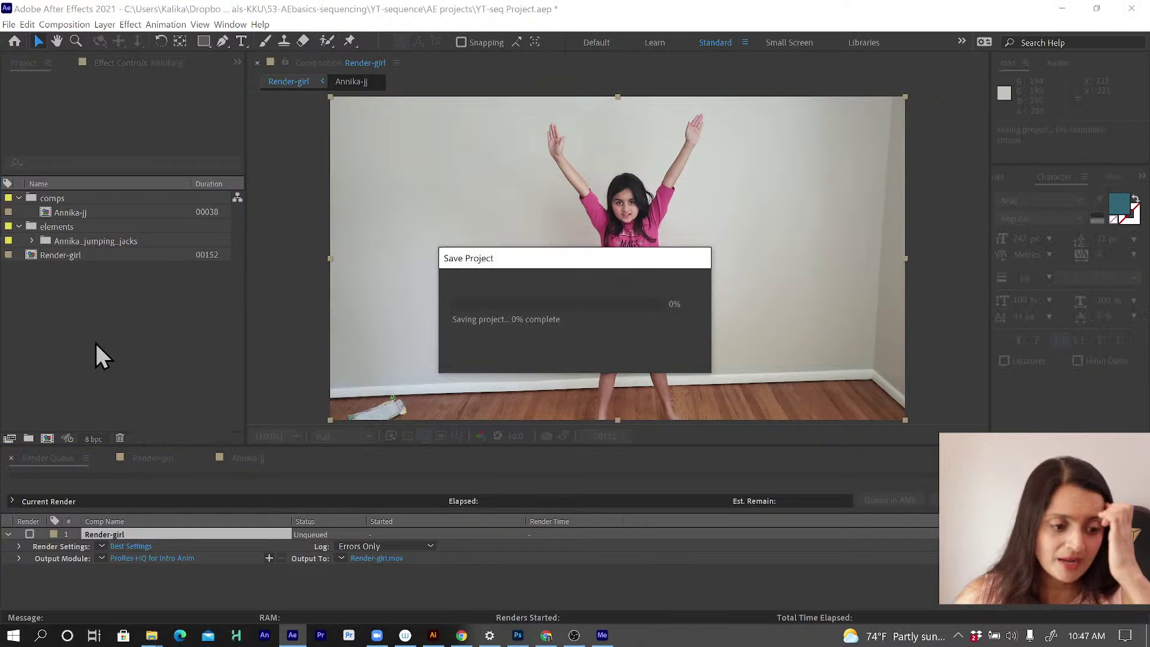
Step: Start a file import into the elements folder and browse to the 53-AEbasics-sequencing folder
left_click(58, 227)
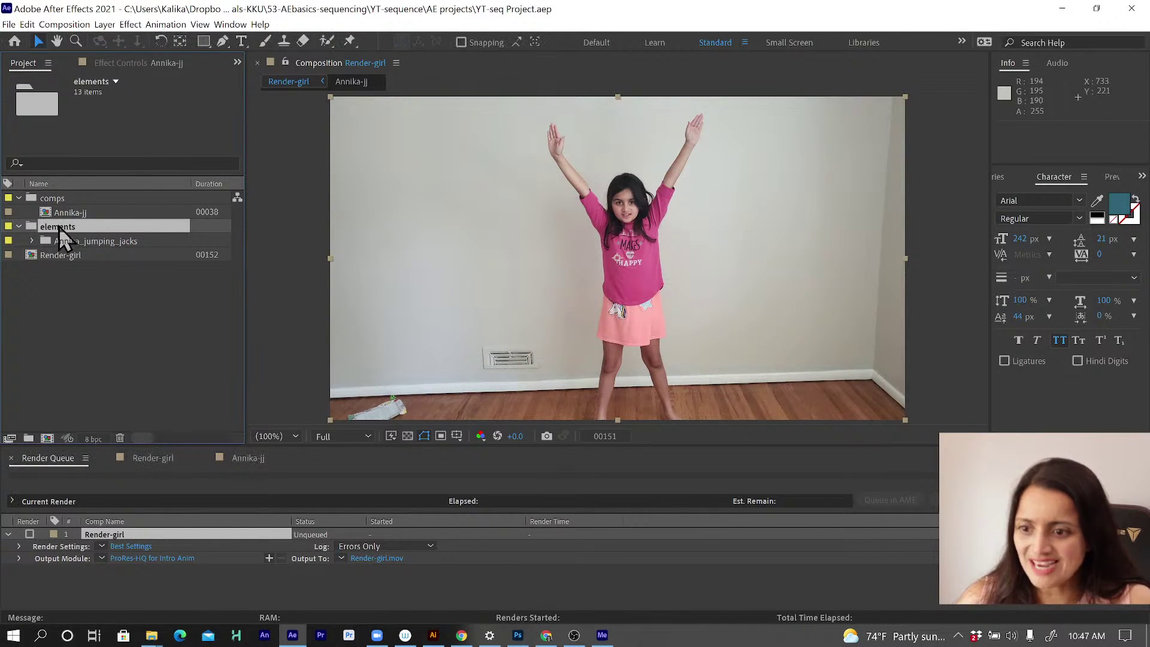
left_click(10, 25)
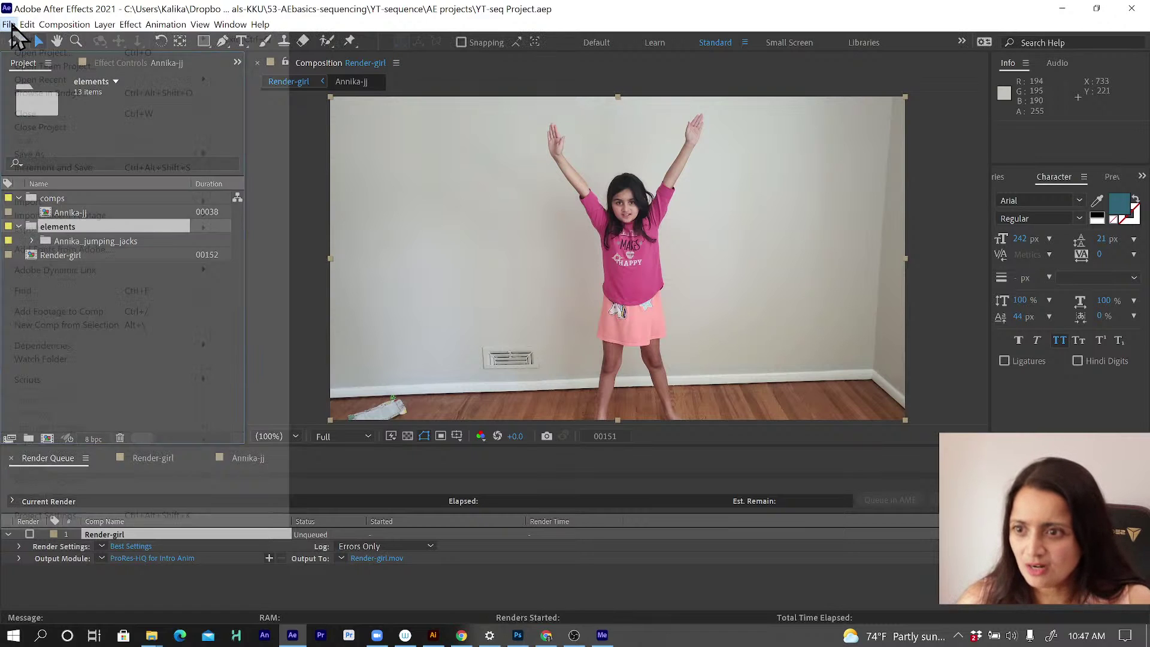
mouse_move(58, 202)
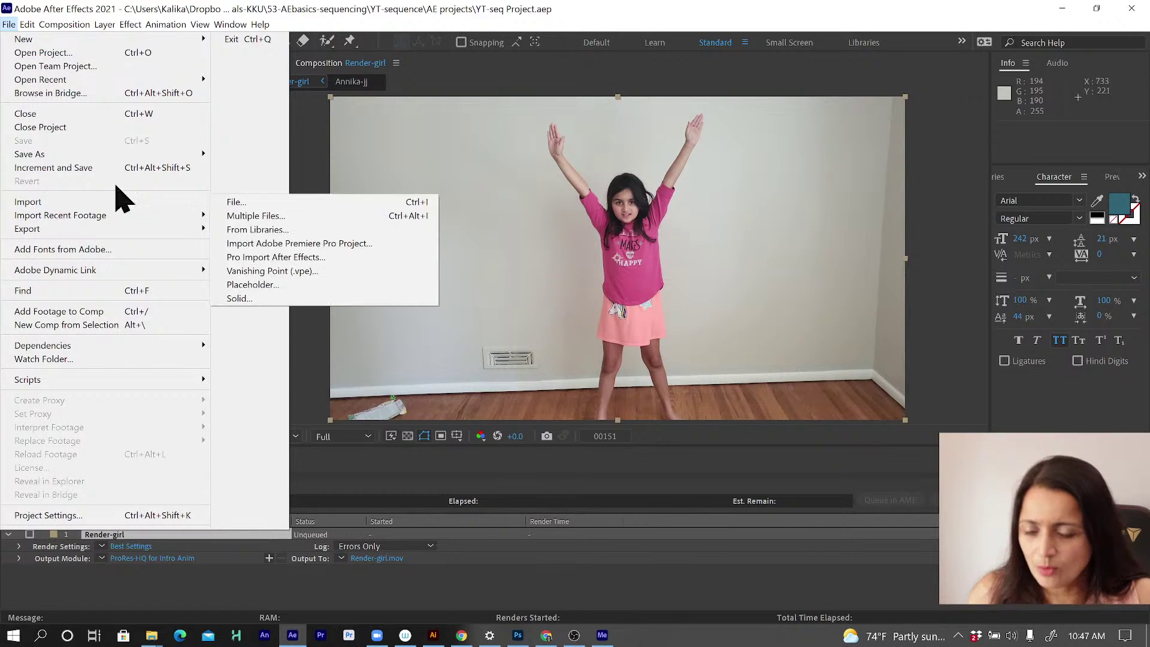
left_click(242, 203)
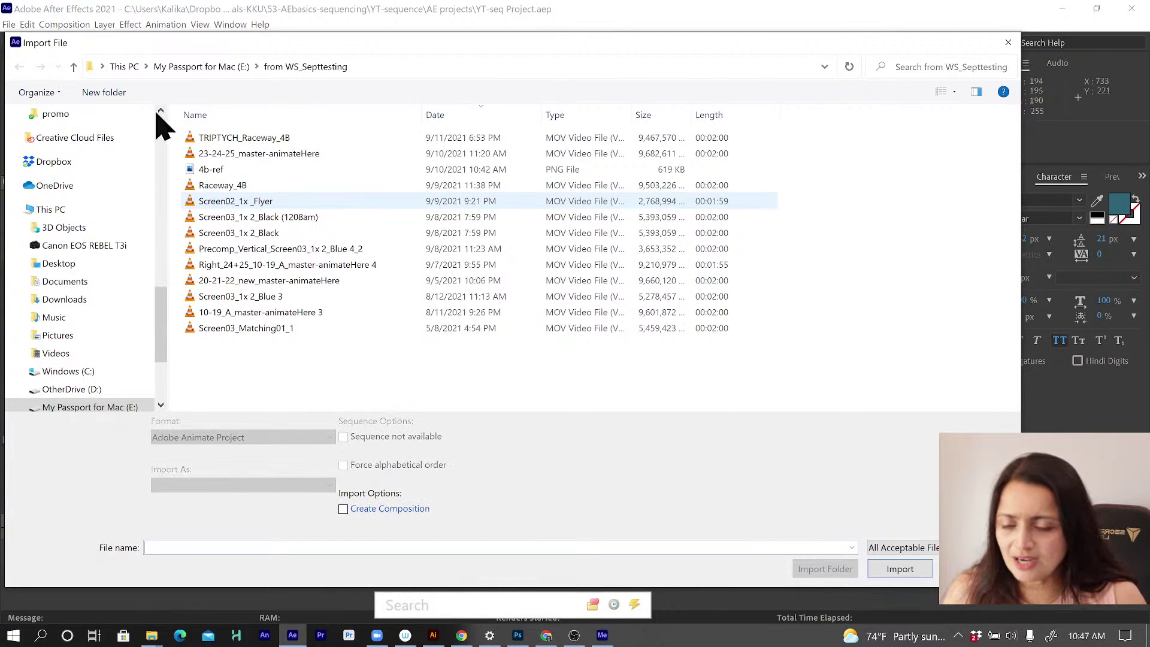
scroll(157, 117, "up", 5)
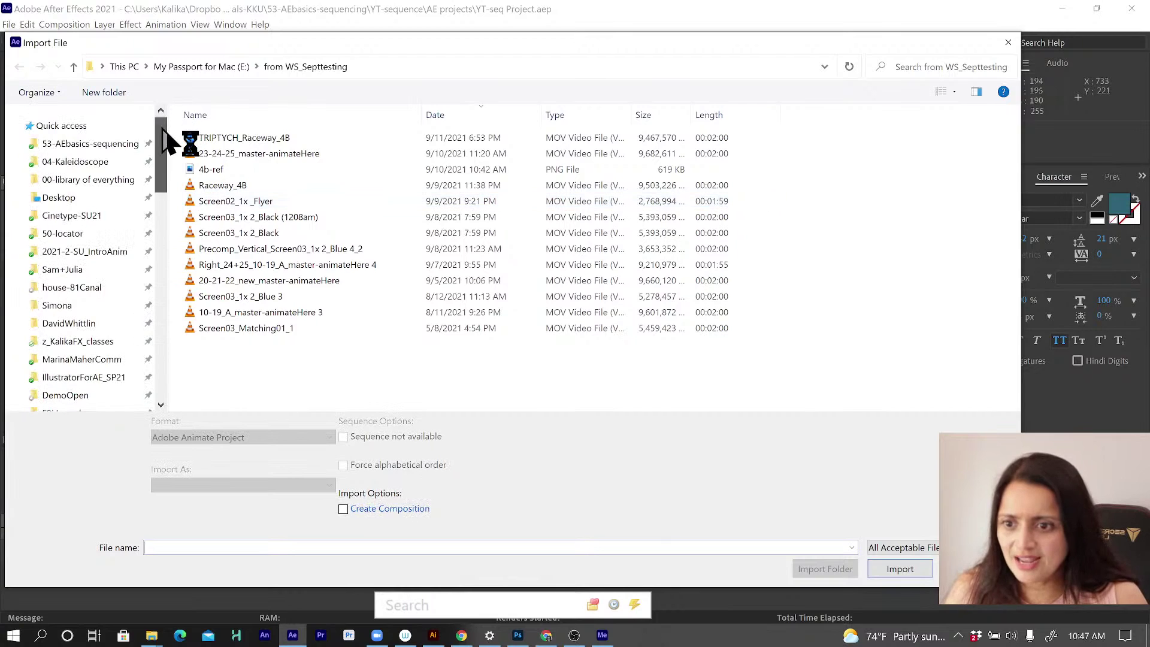
left_click(78, 145)
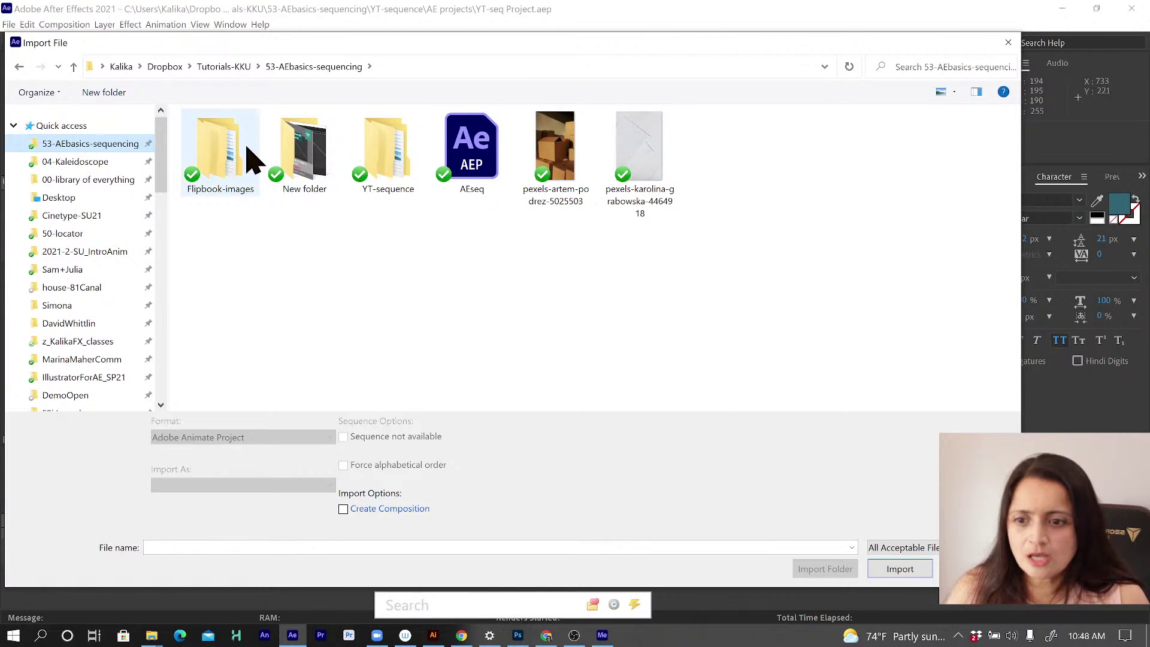
left_click(220, 154)
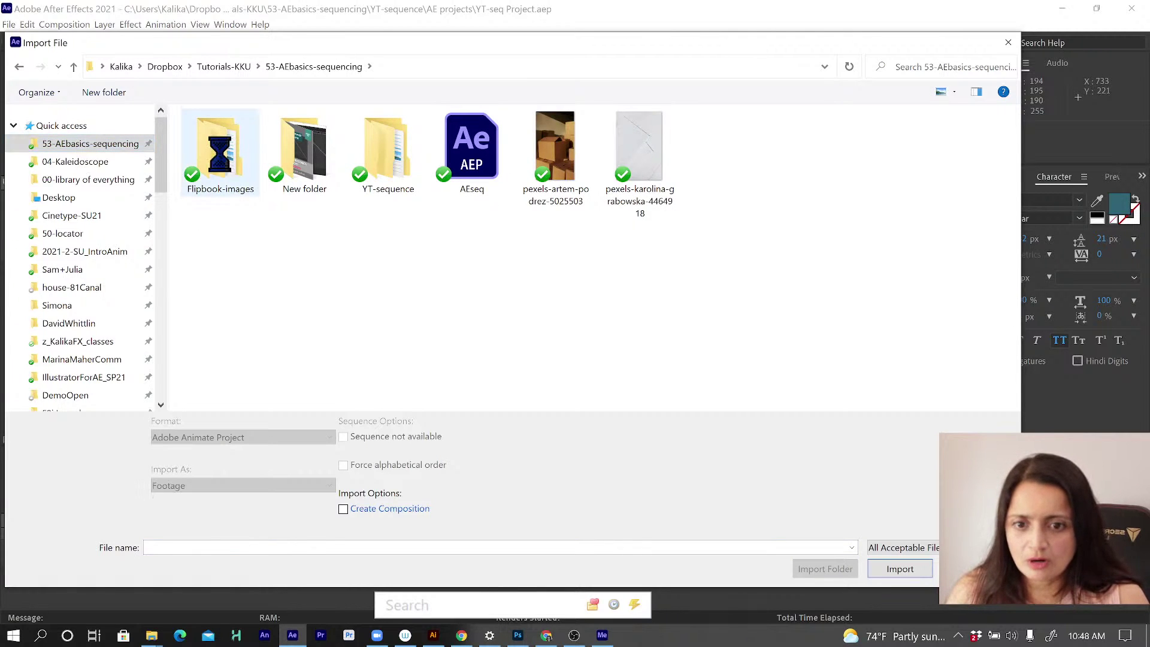
double_click(225, 160)
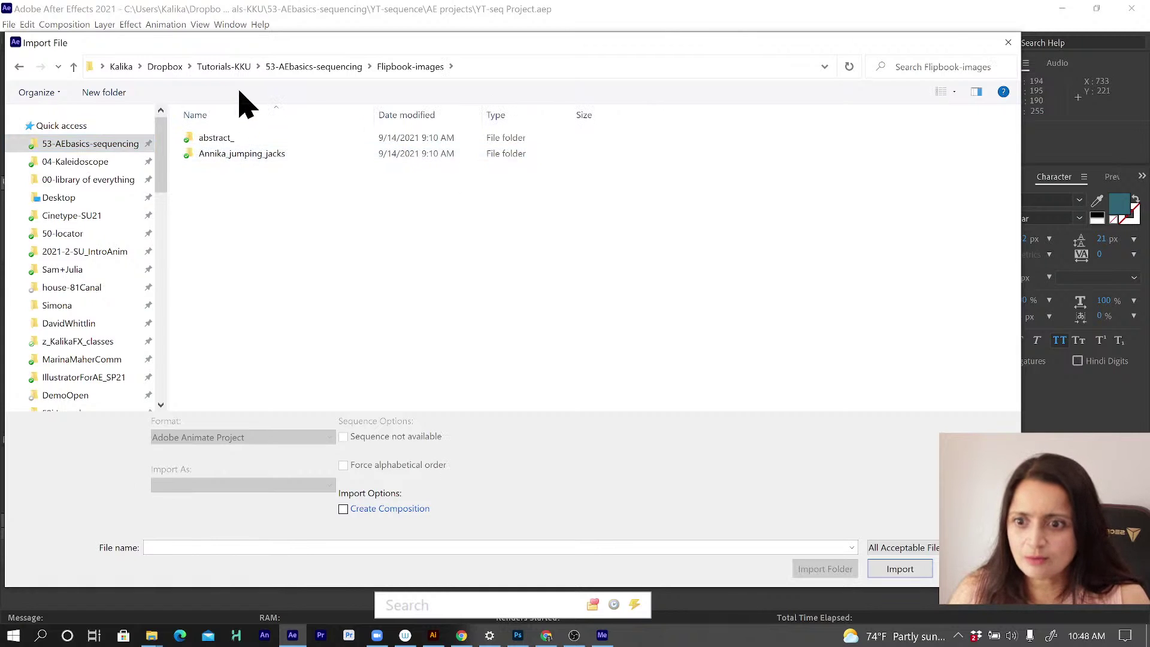
left_click(308, 72)
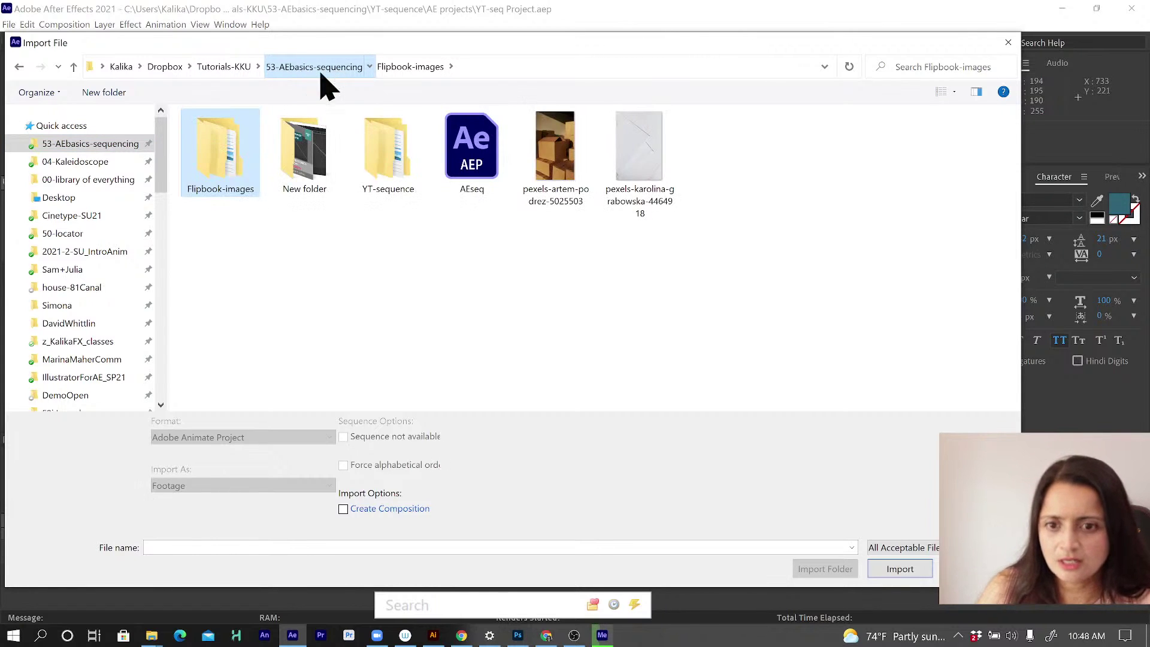
Step: Import the whole abstract_ image folder from the assets folder of YT-sequence
double_click(385, 175)
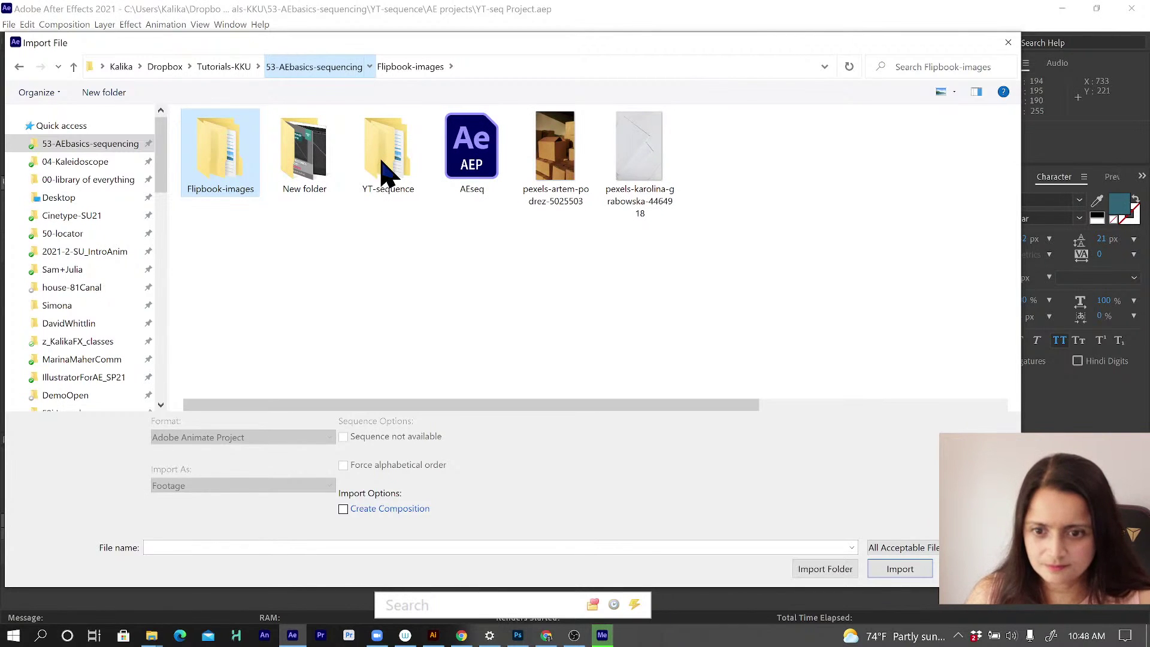
left_click(223, 157)
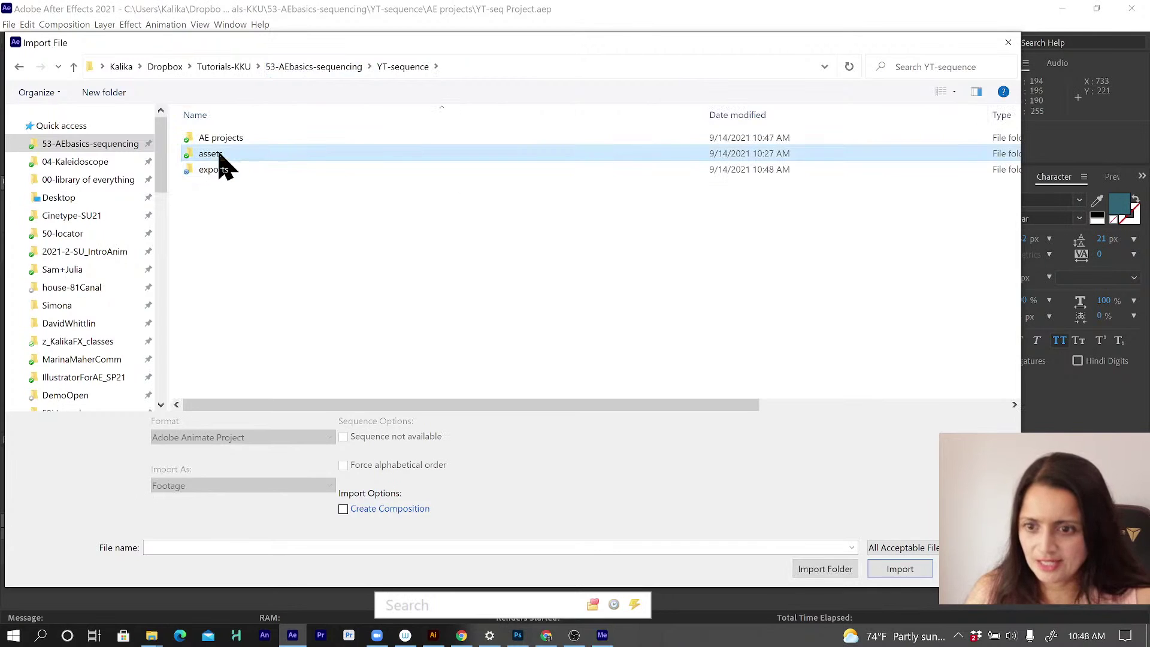
double_click(220, 154)
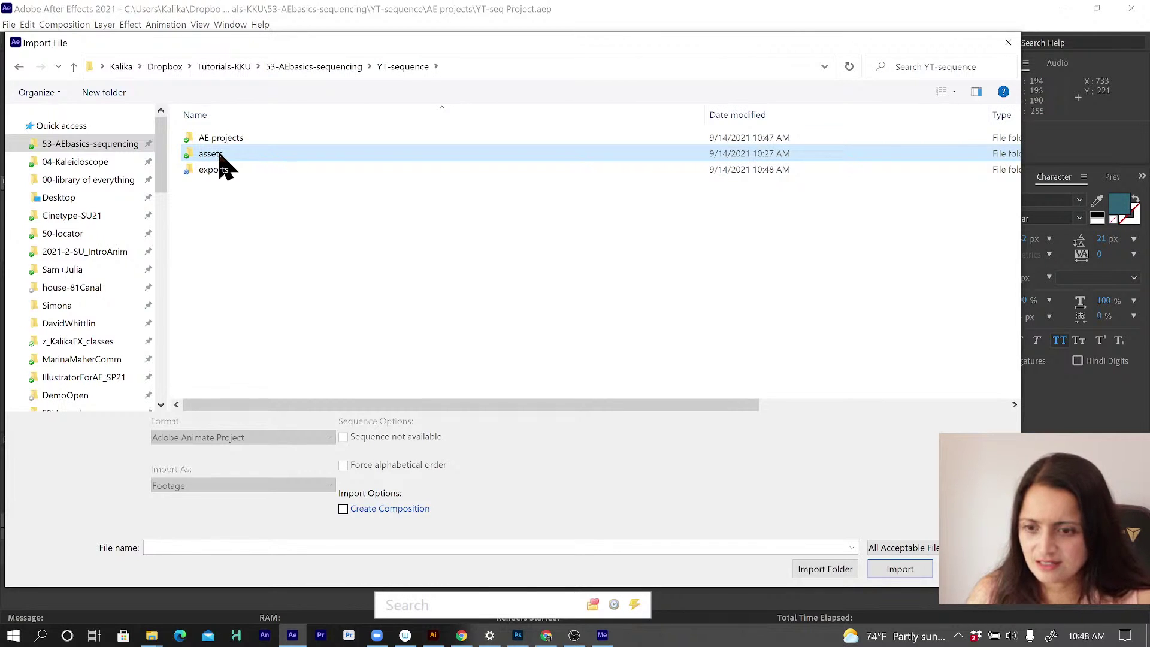
left_click(219, 155)
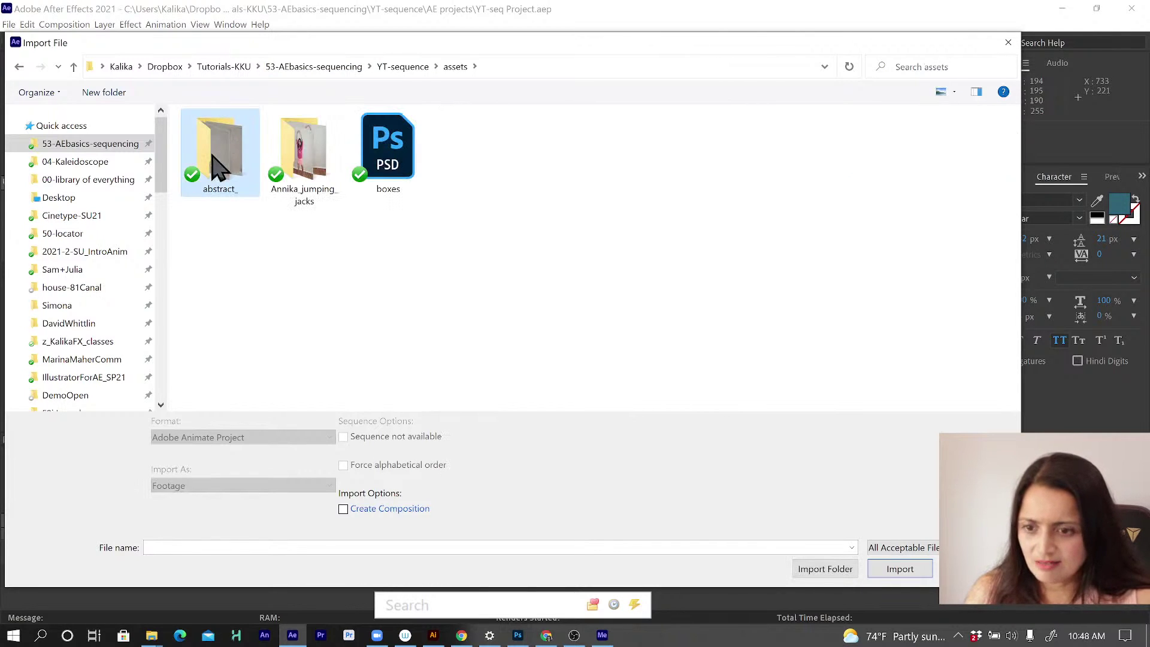
left_click(841, 576)
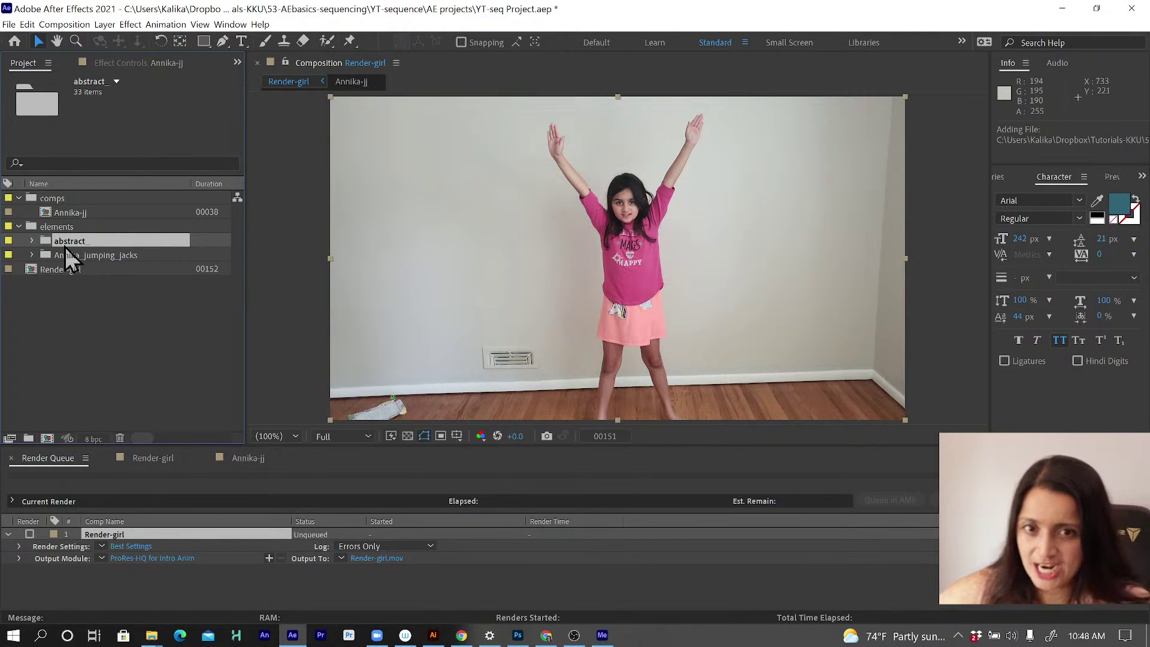
Step: Examine the imported abstract_ frames in order and view frame-00000.jpg at full size in the Footage viewer
left_click(31, 241)
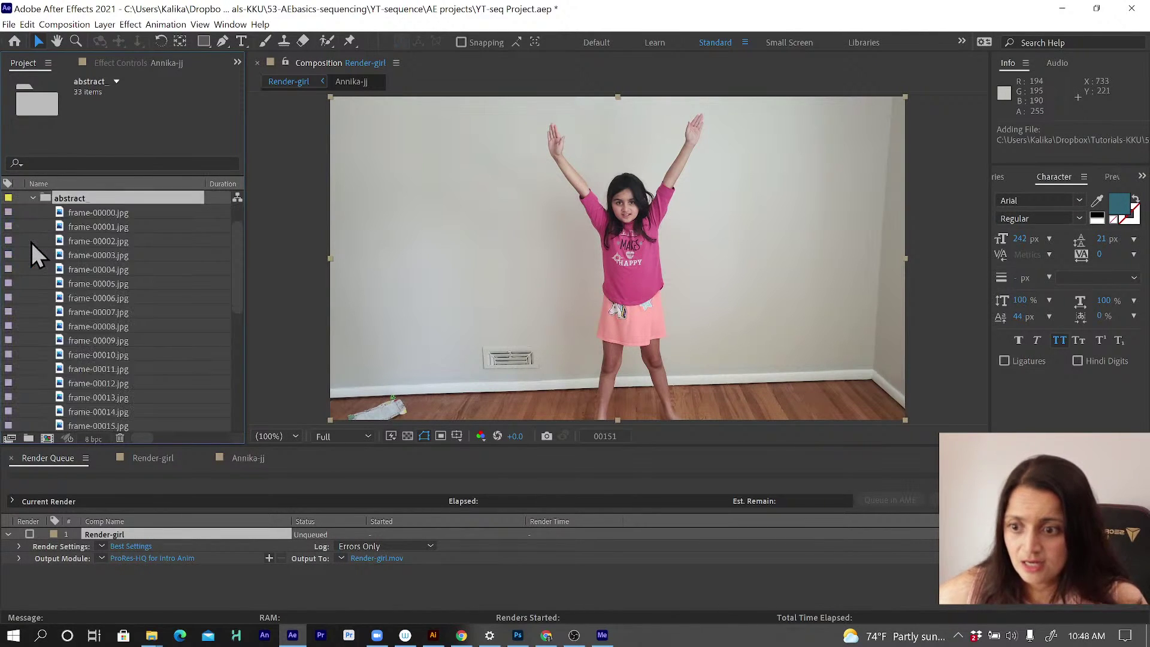
left_click(103, 209)
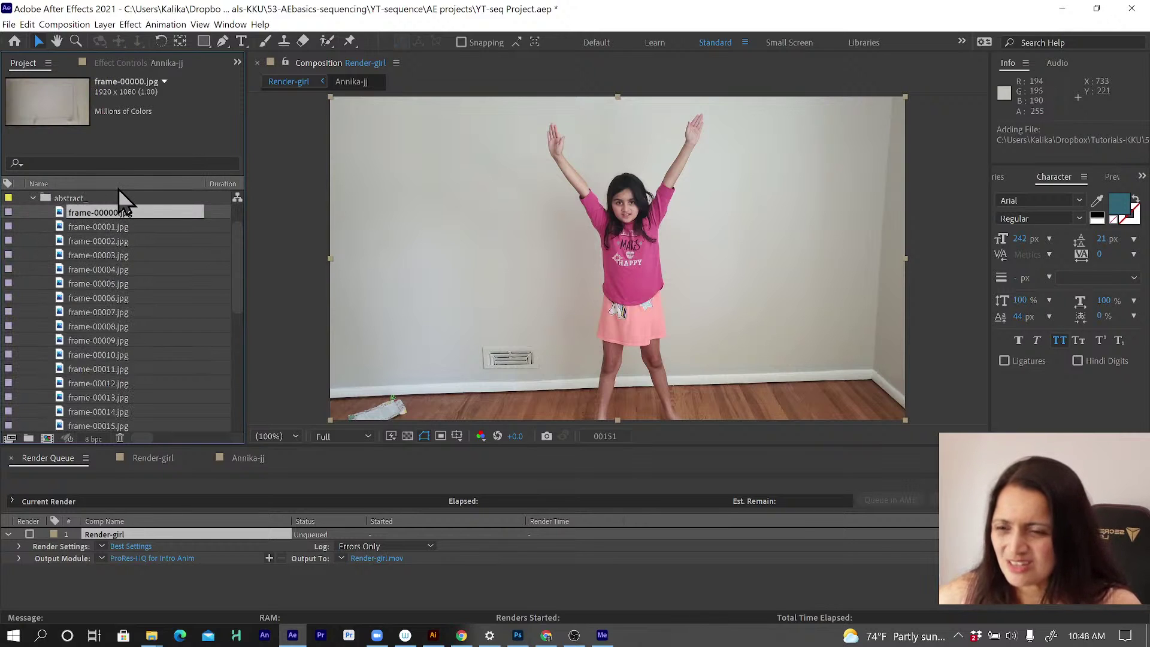
left_click(107, 228)
left_click(102, 255)
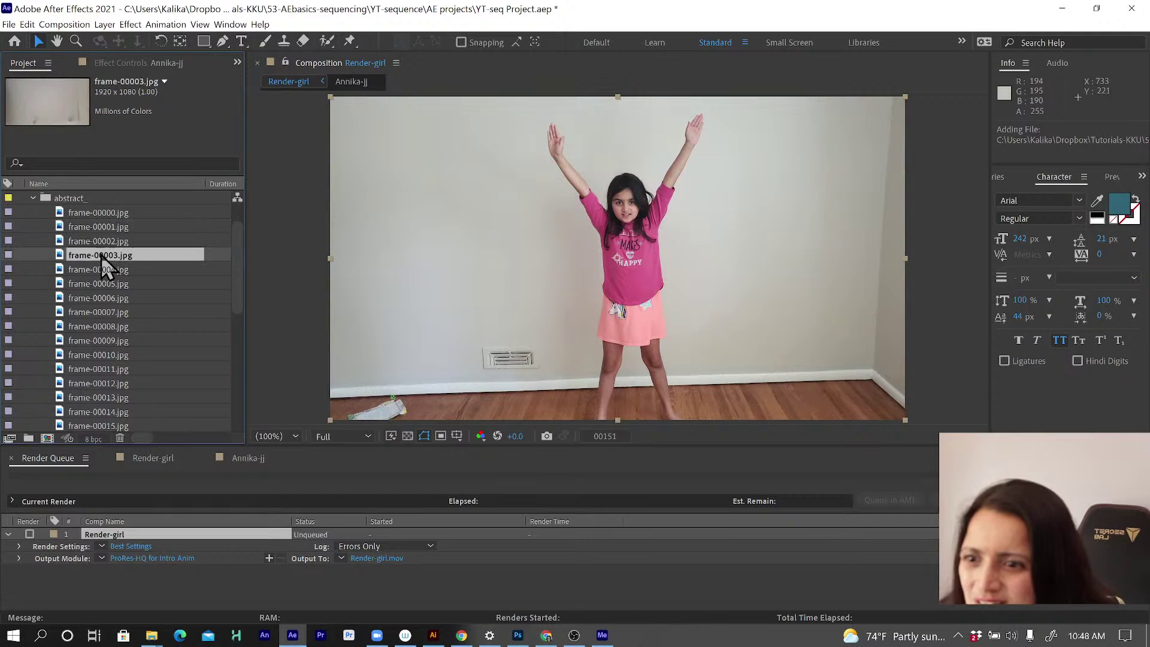
left_click(91, 212)
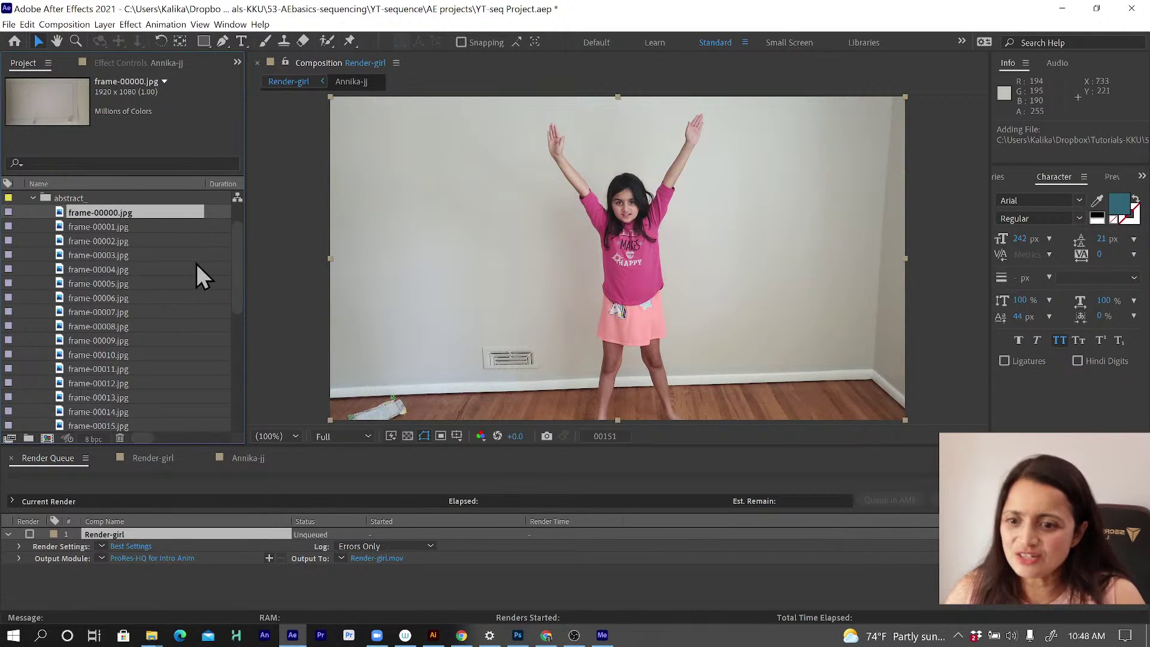
scroll(180, 281, "down", 5)
scroll(162, 297, "up", 8)
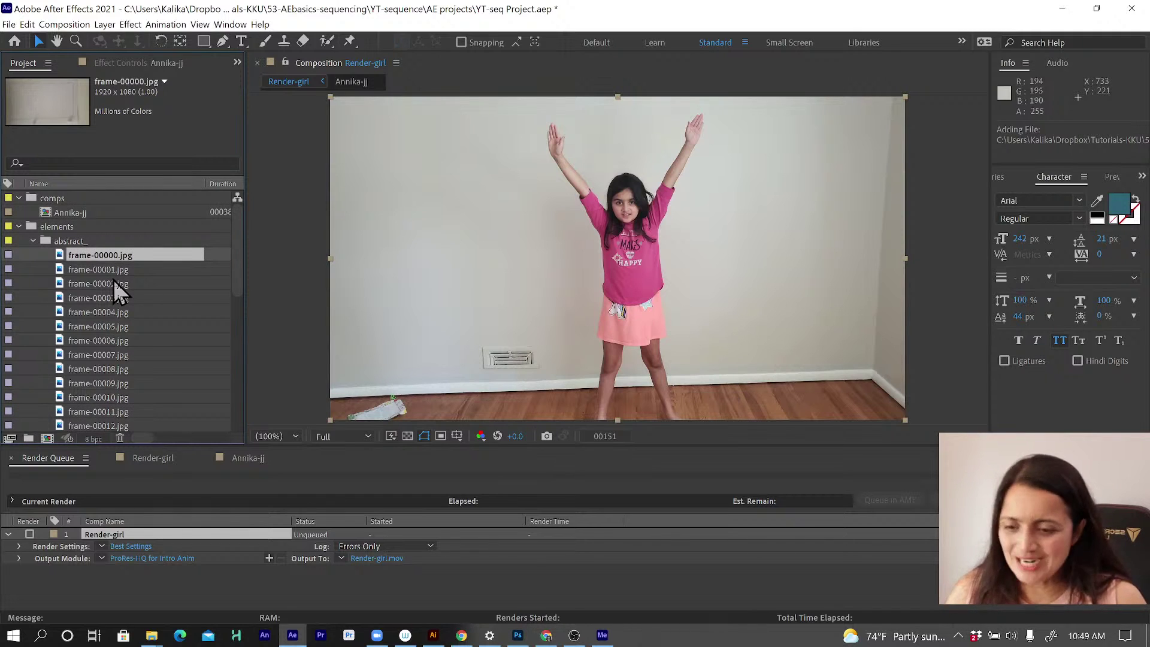
scroll(113, 280, "down", 5)
scroll(113, 283, "down", 3)
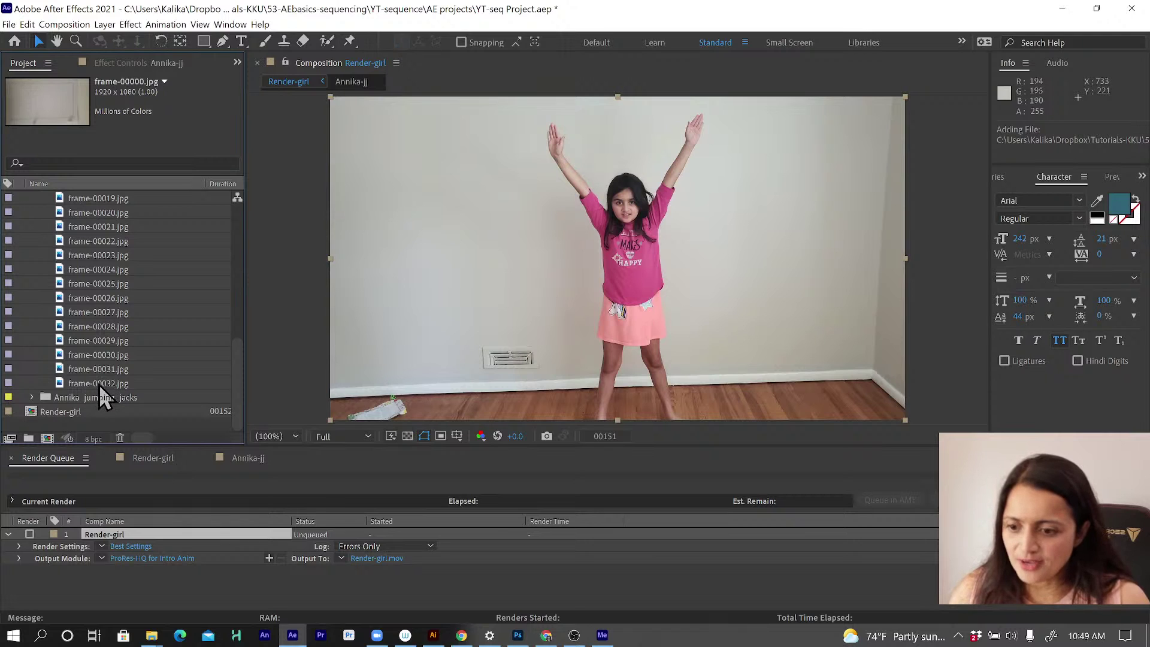
scroll(99, 382, "up", 8)
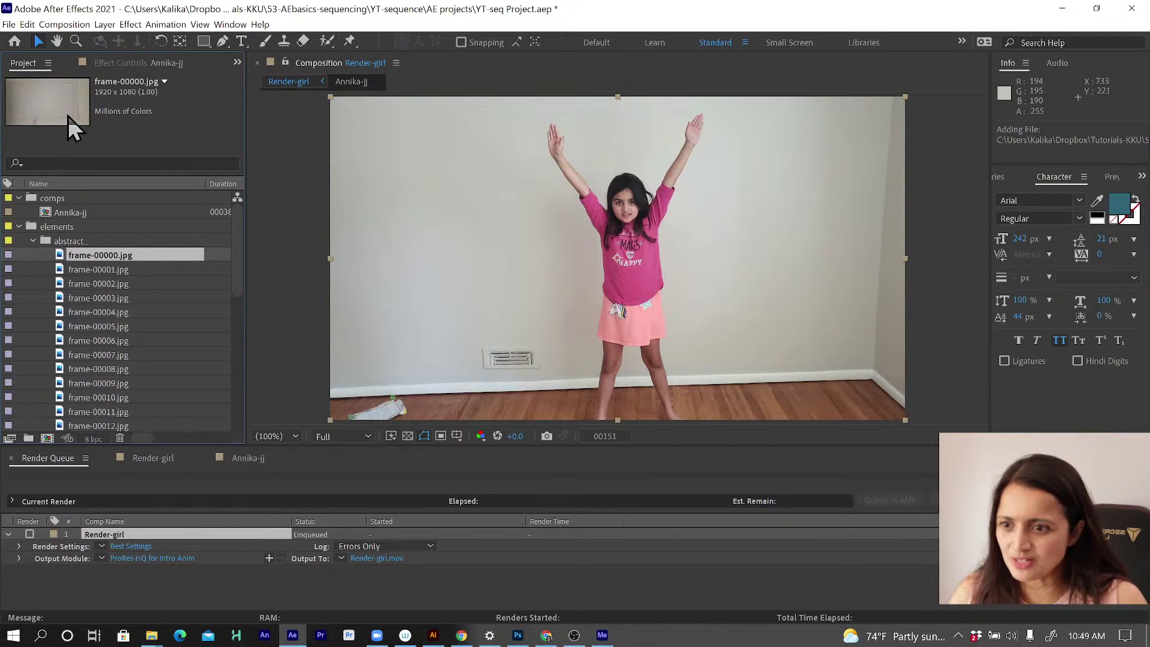
double_click(88, 257)
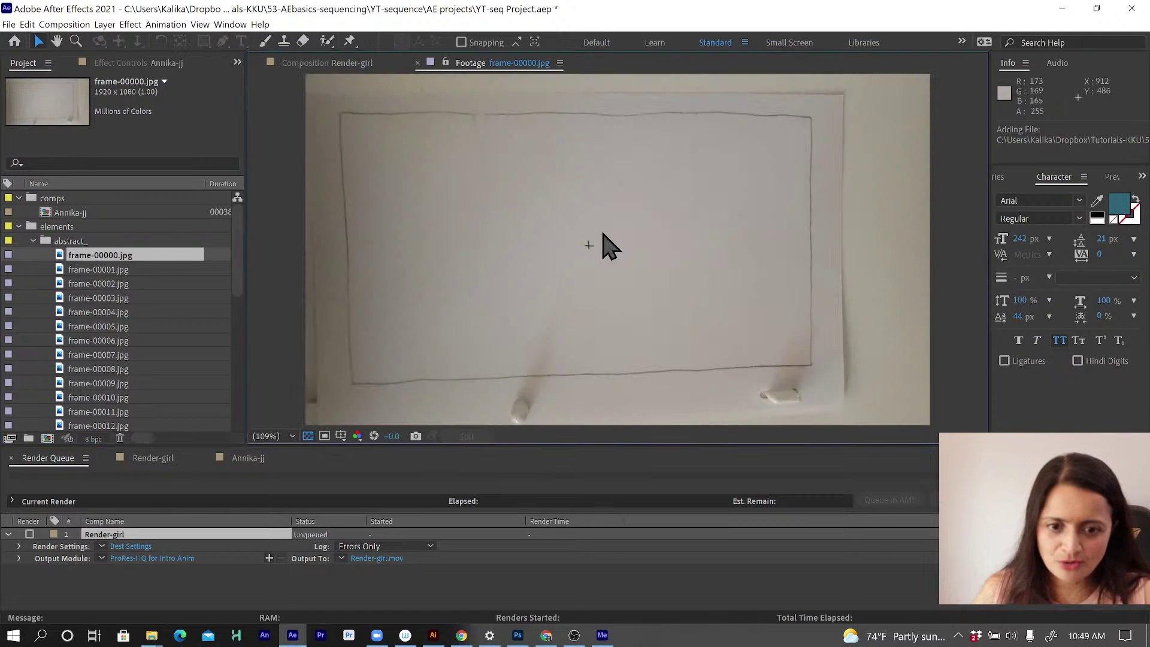
left_click(419, 64)
Step: Create a single composition from frame-00001.jpg through frame-00032.jpg with dimensions from frame-00001.jpg and a still duration of 6 seconds, without sequencing layers
left_click(108, 270)
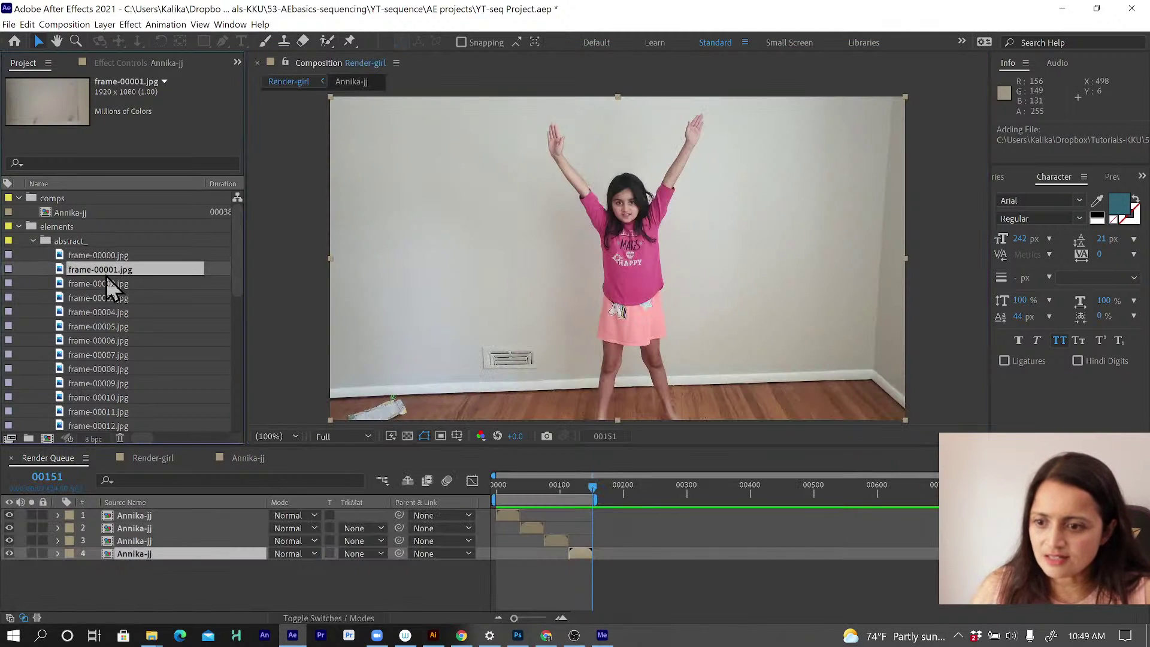
scroll(124, 347, "down", 8)
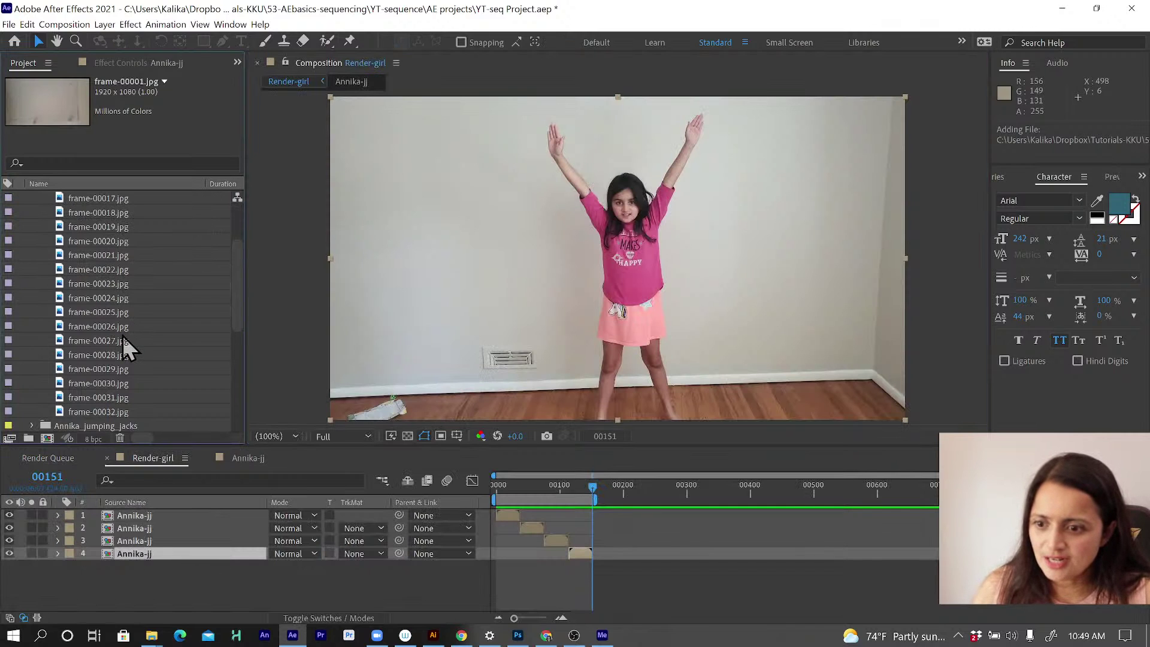
left_click(101, 382, "shift")
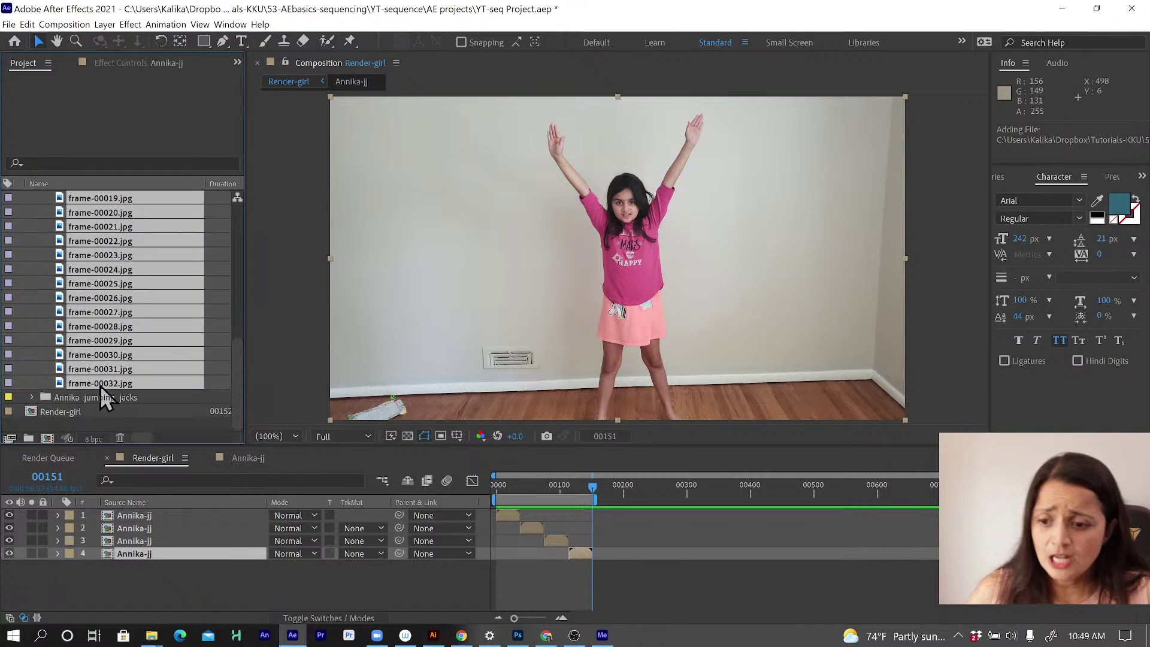
left_click_drag(100, 385, 47, 438)
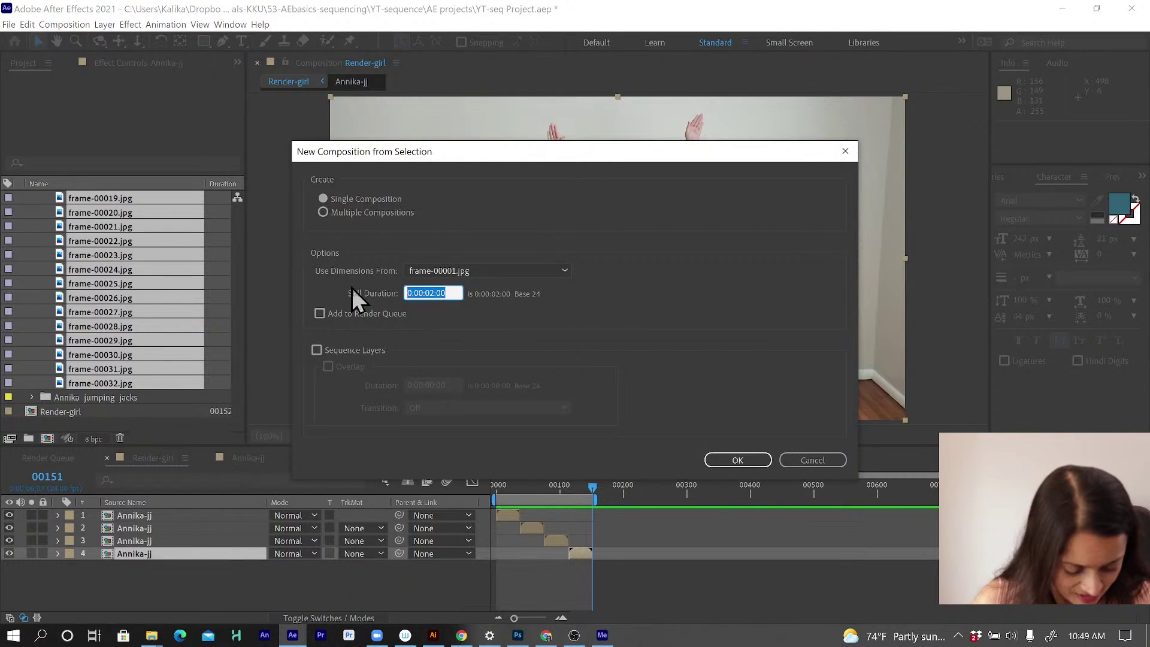
type("600")
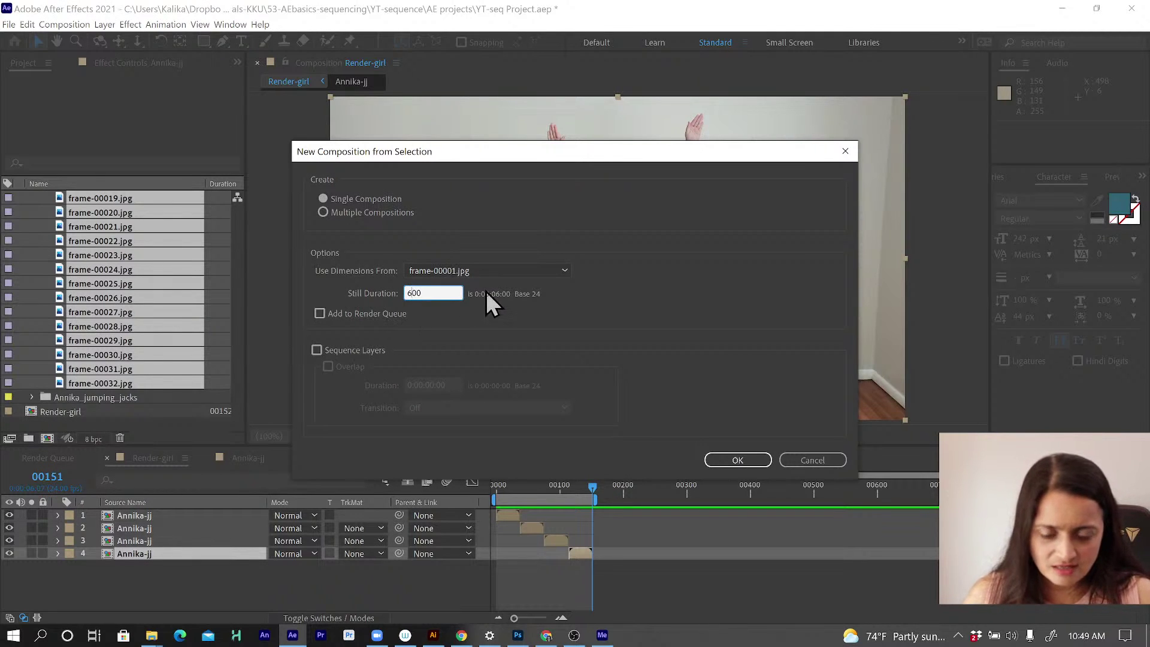
left_click(759, 459)
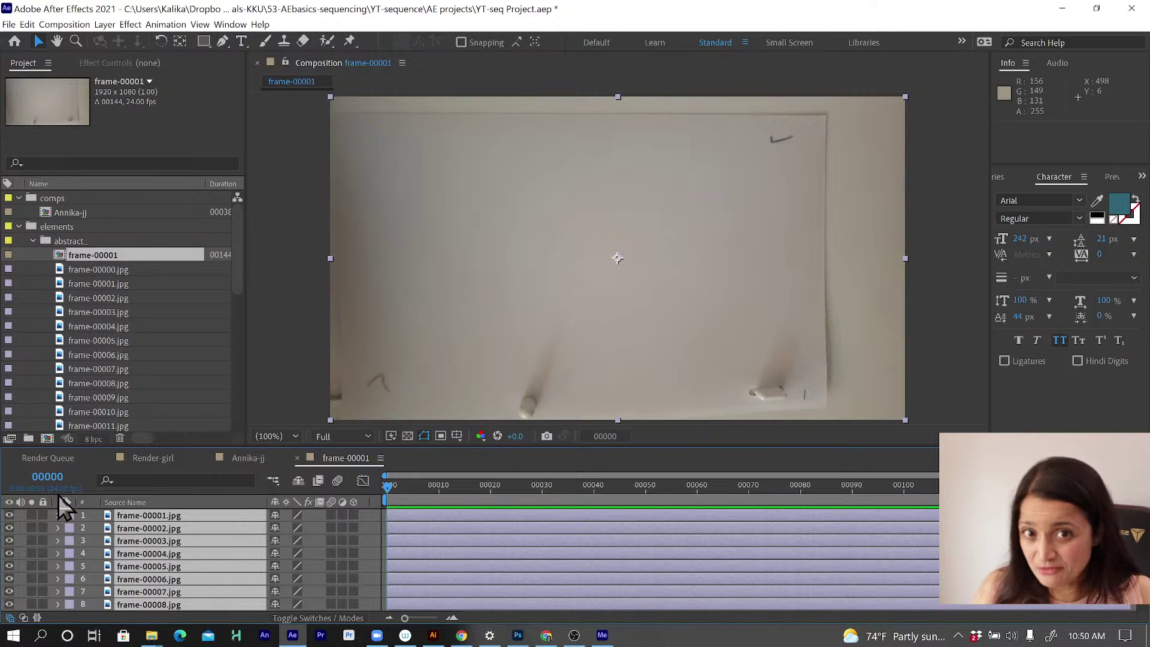
Step: Check the frame rate in the frame-00001 composition's settings without changing anything
left_click(76, 24)
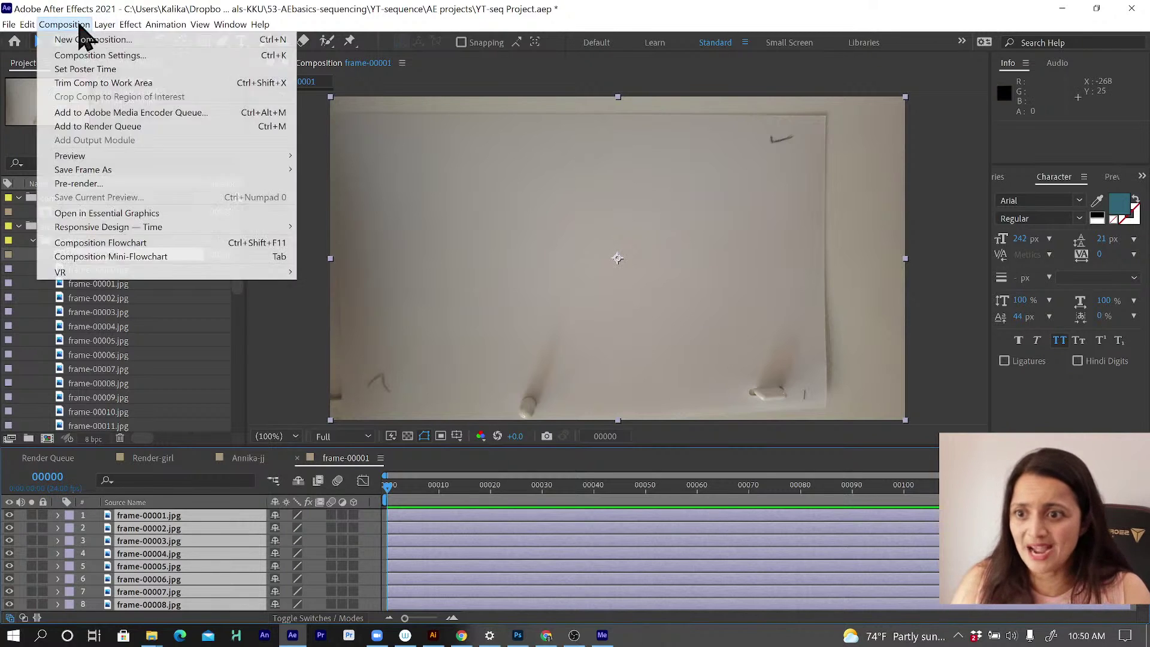
left_click(87, 55)
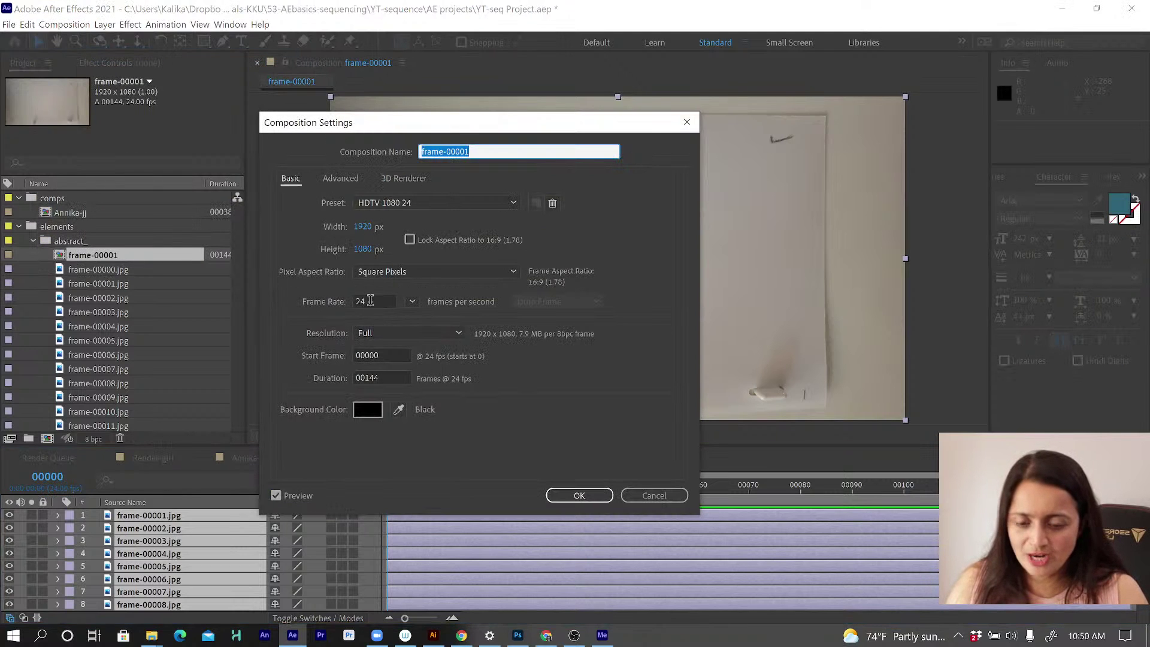
left_click(366, 301)
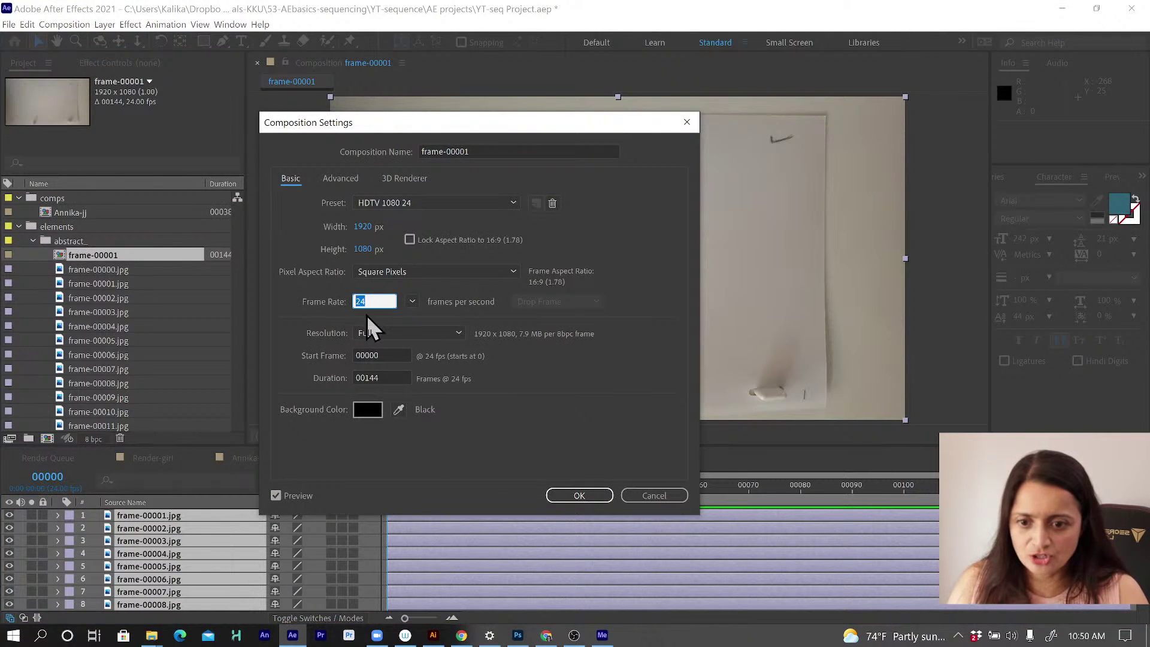
left_click(645, 499)
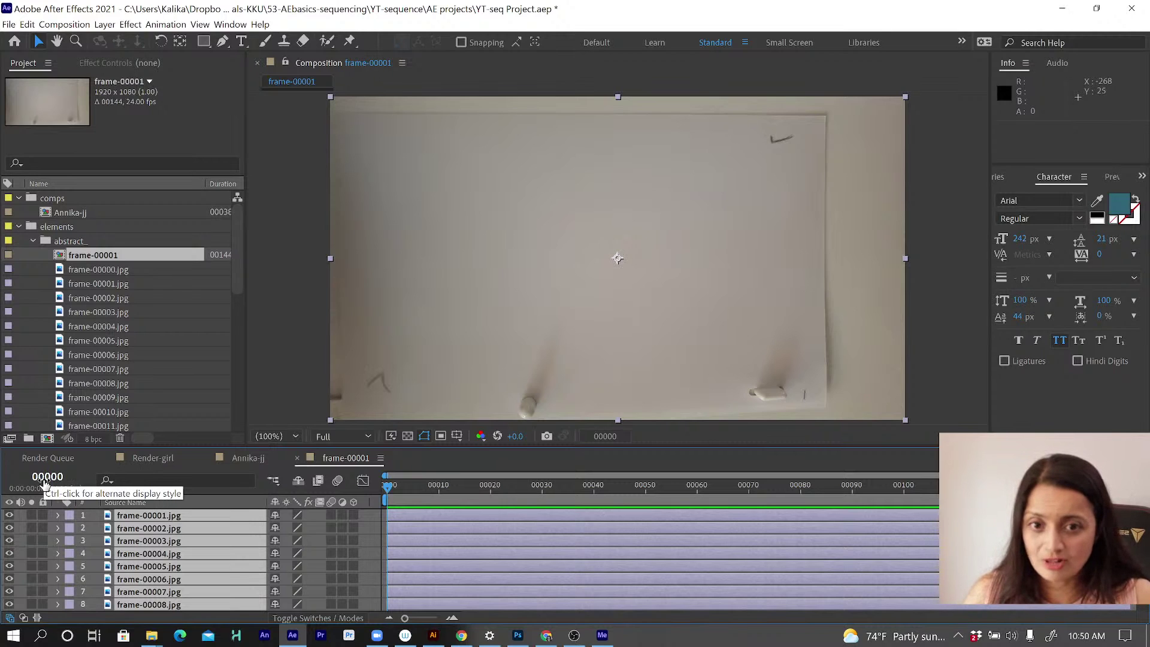
Step: Switch the time display from frames to timecode and back to frames
left_click(44, 483, "ctrl")
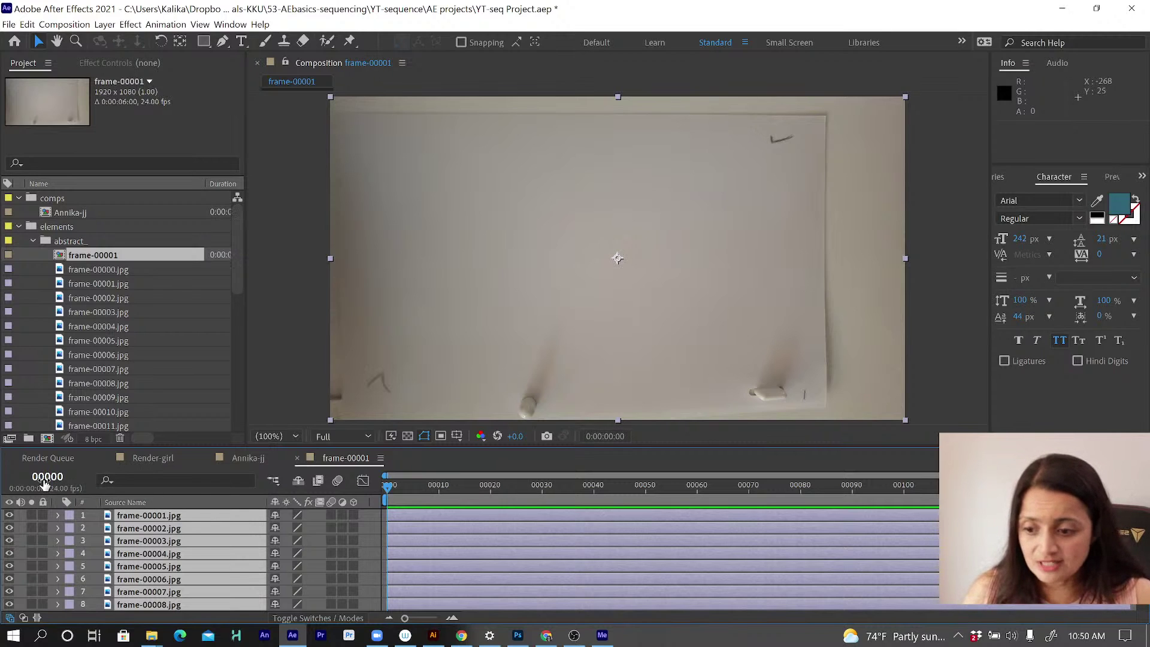
left_click(46, 483, "ctrl")
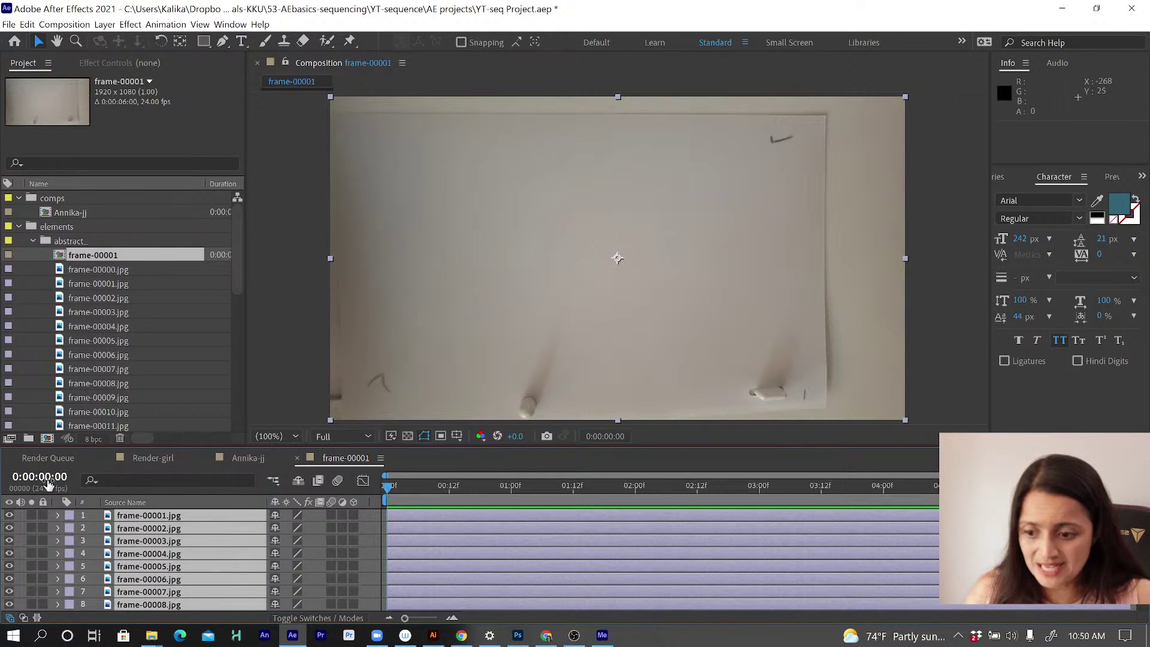
left_click(48, 482, "ctrl")
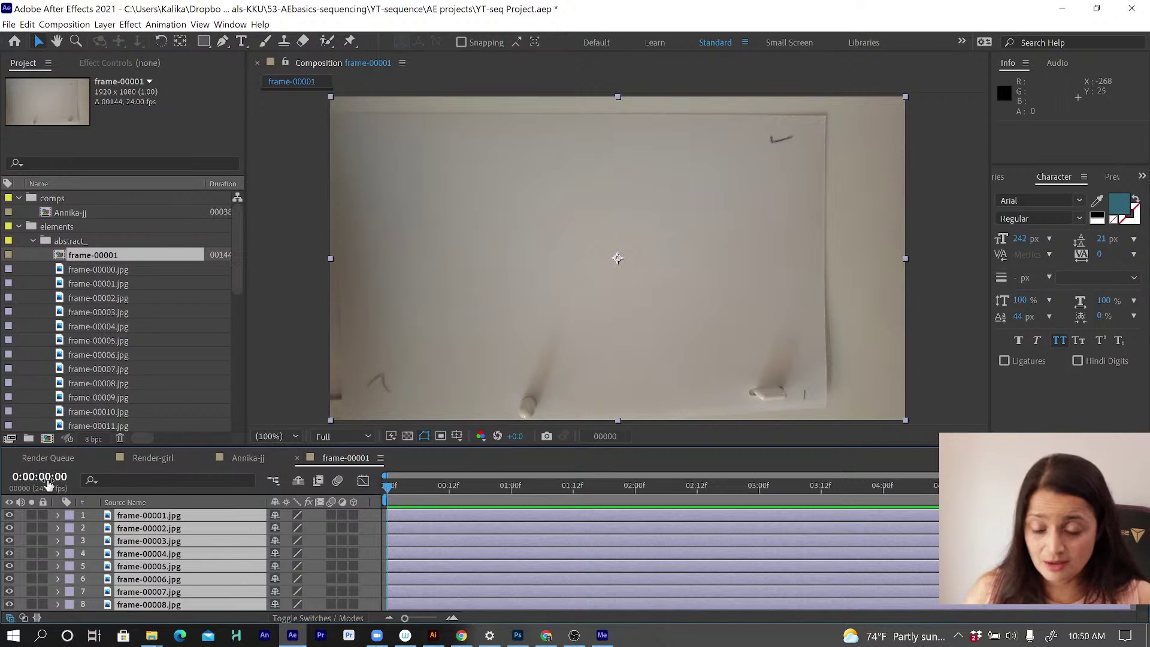
left_click(48, 482, "ctrl")
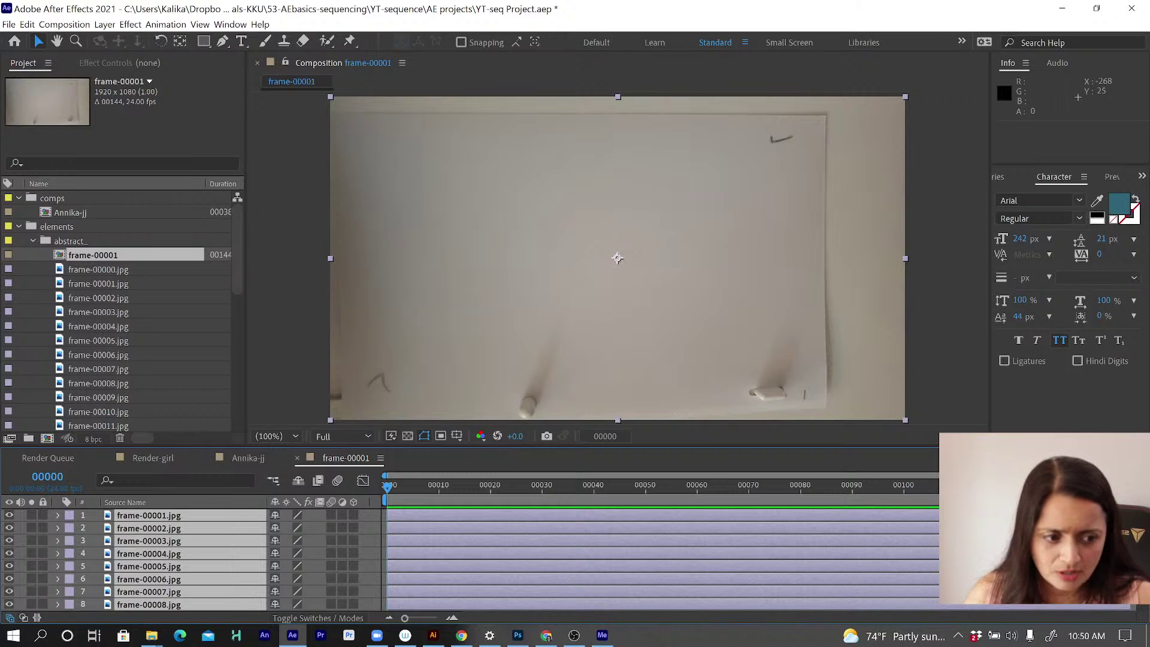
Step: Trim all the selected image layers together to a duration of 2 frames, keeping their start at frame 00000
left_click_drag(614, 522, 408, 526)
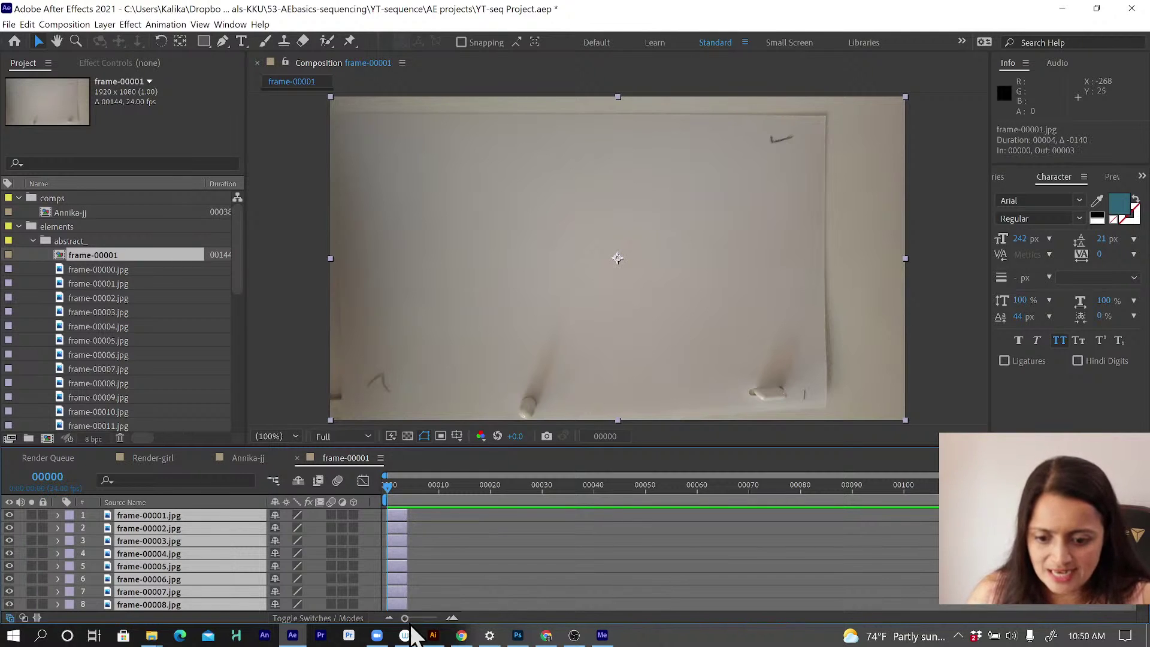
key("semicolon")
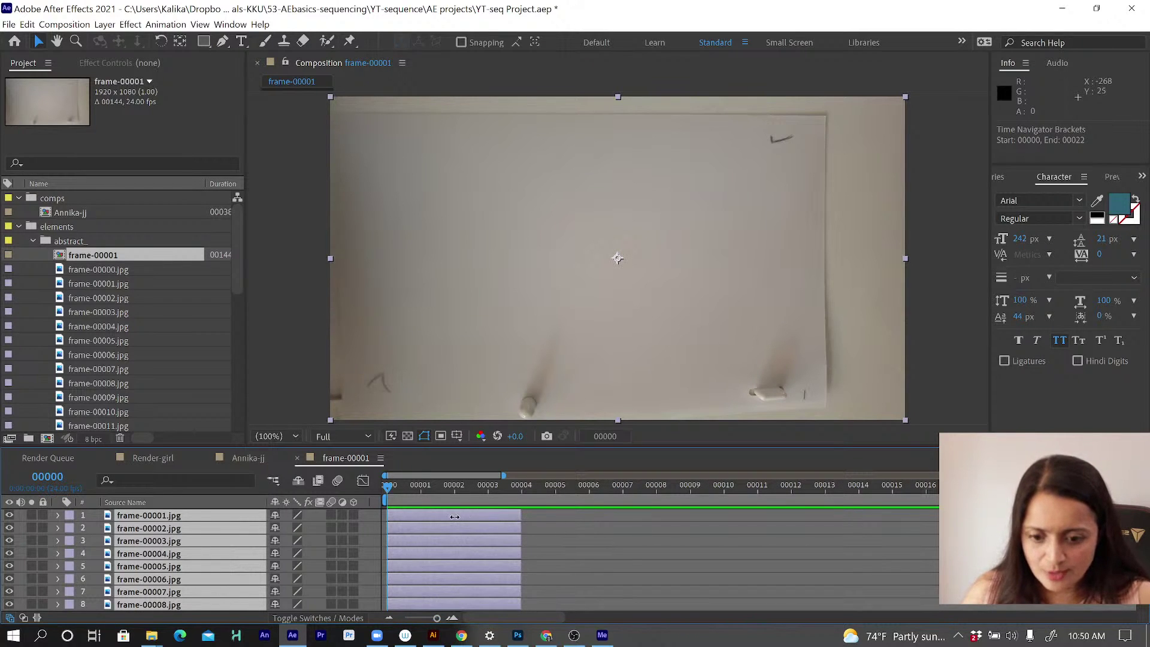
left_click_drag(454, 517, 455, 517)
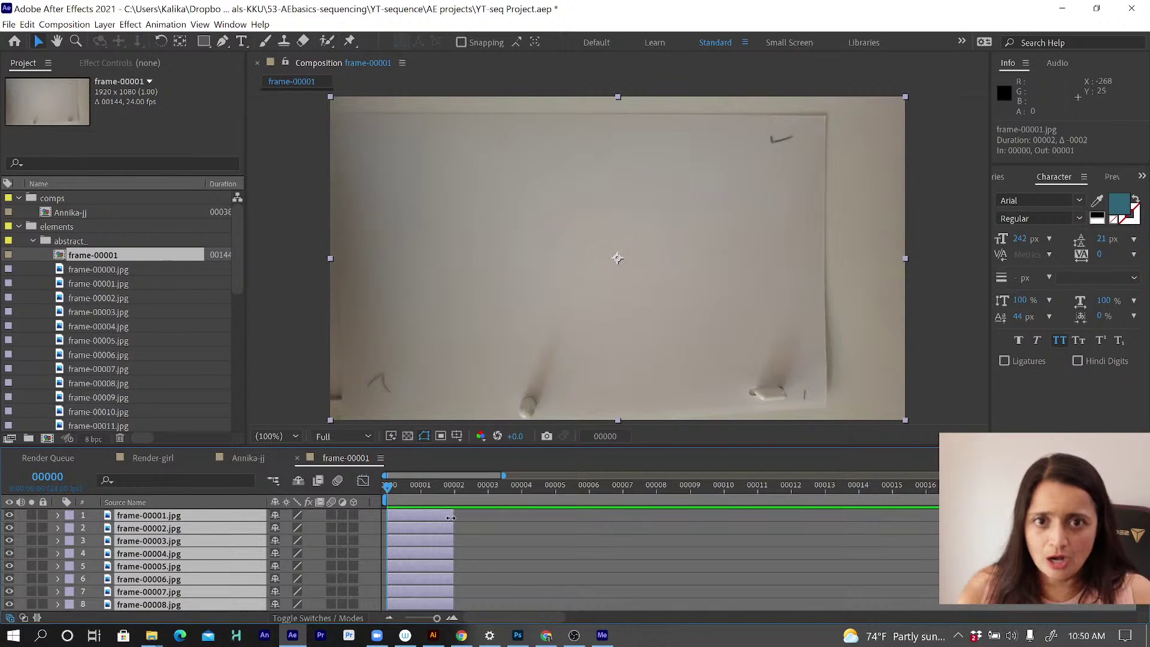
left_click_drag(451, 517, 488, 522)
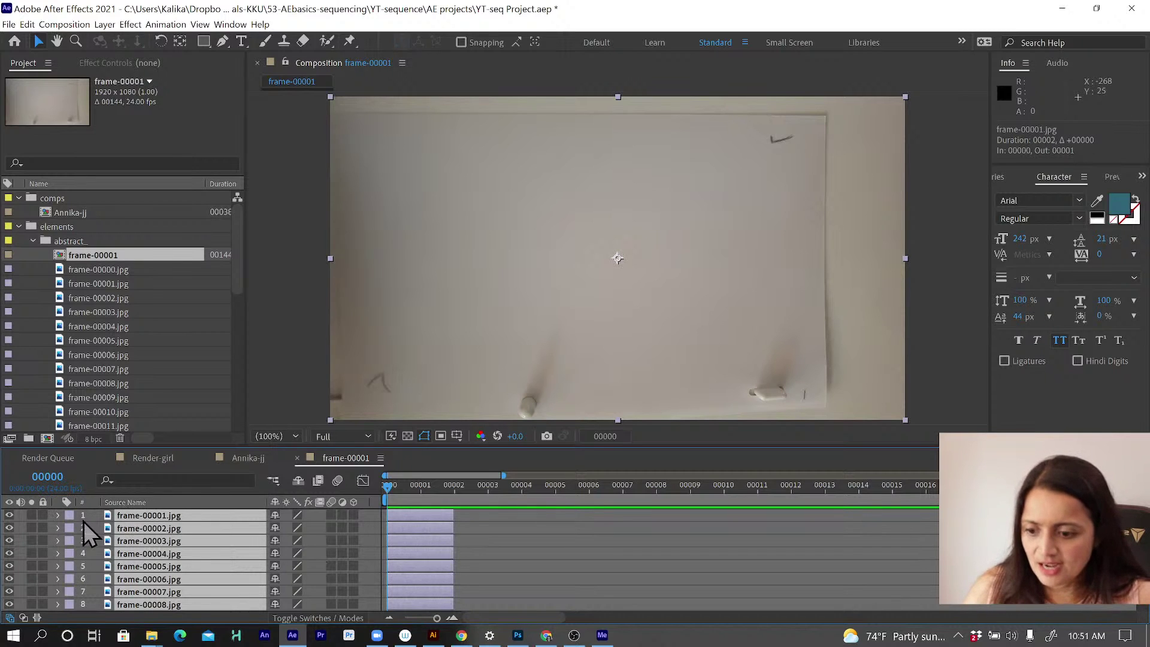
Step: Select the layers from frame-00001.jpg through frame-00032.jpg in order and sequence them one after another without overlap
key("ctrl+shift+a")
left_click(145, 516)
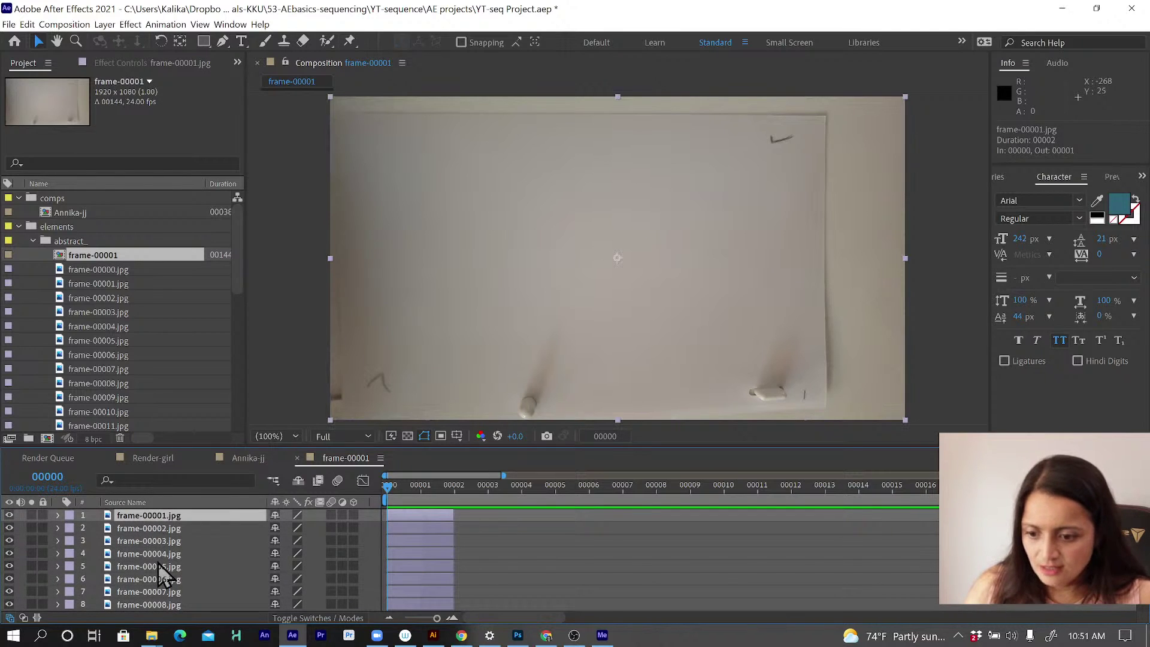
scroll(159, 564, "down", 8)
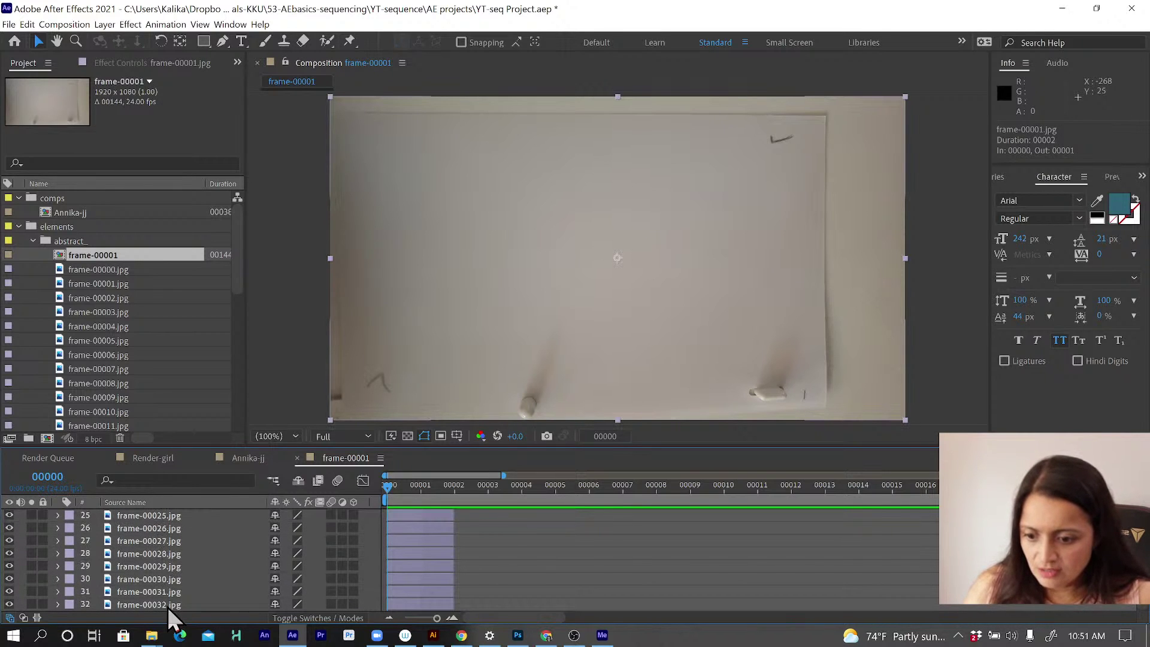
left_click(168, 604, "shift")
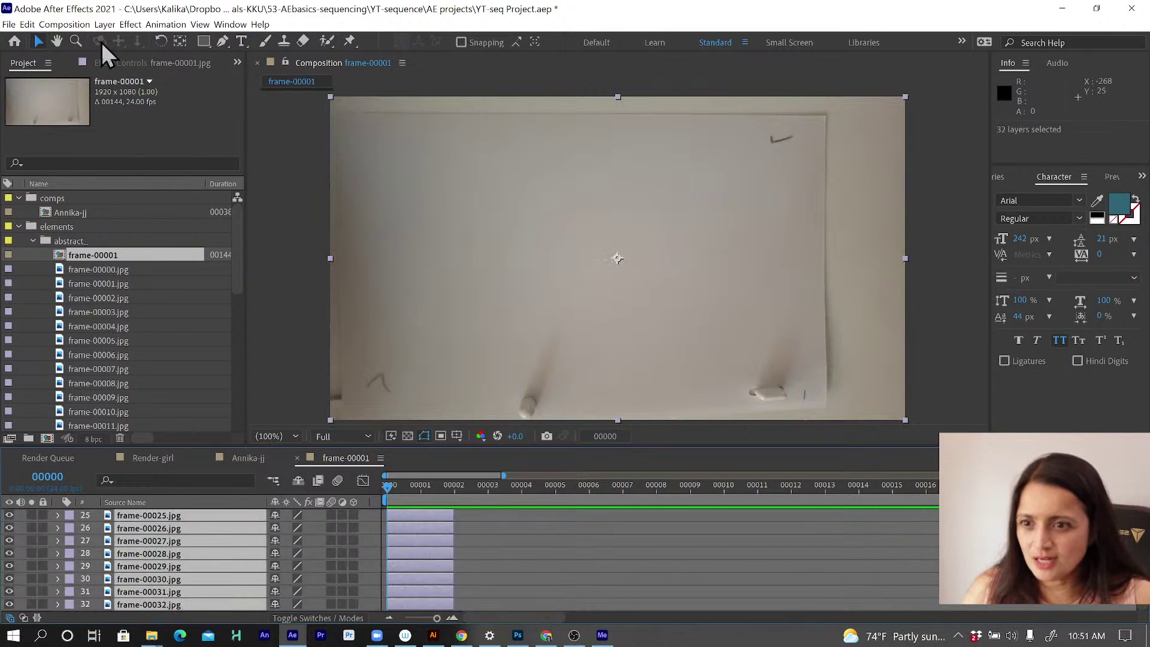
left_click(164, 25)
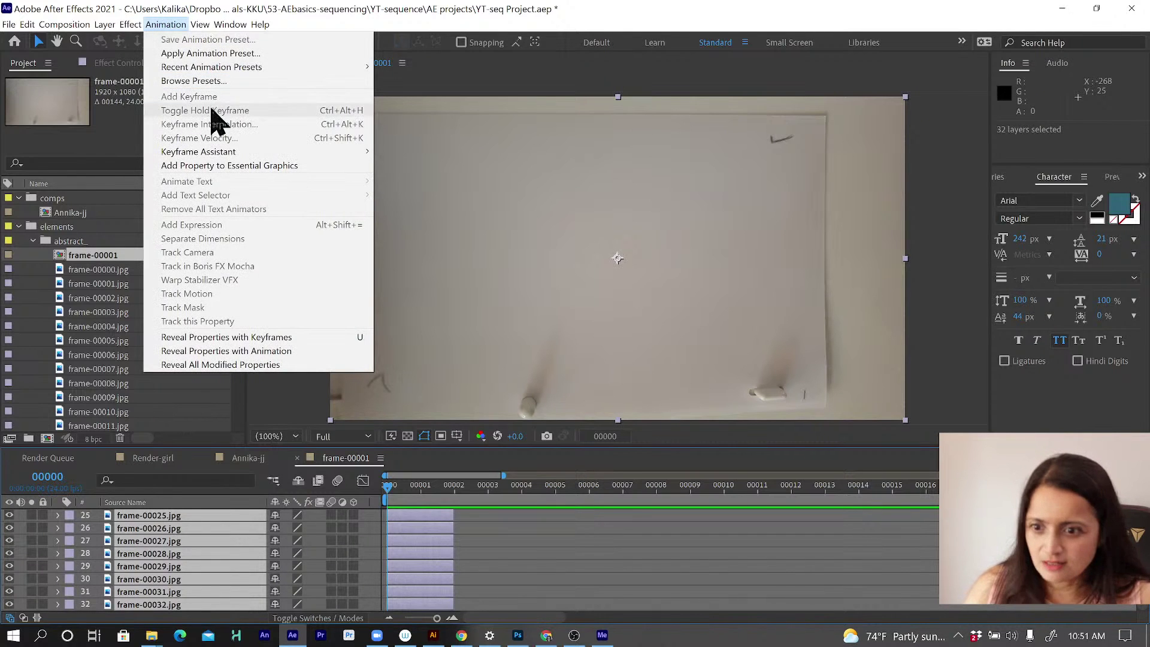
mouse_move(215, 153)
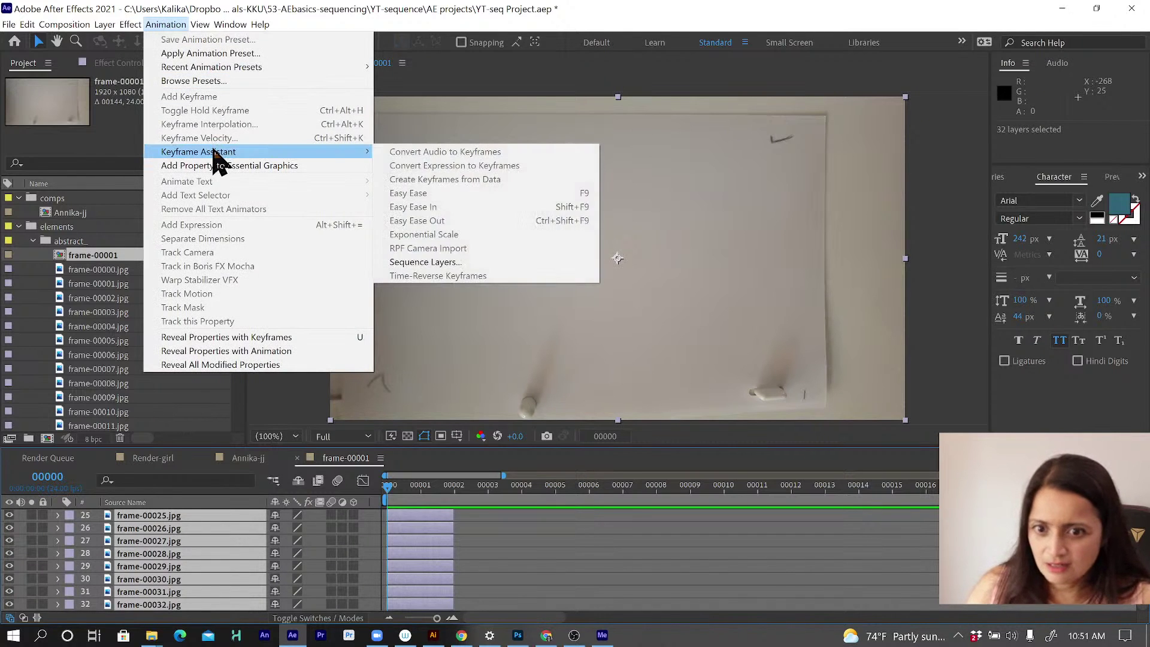
left_click(418, 262)
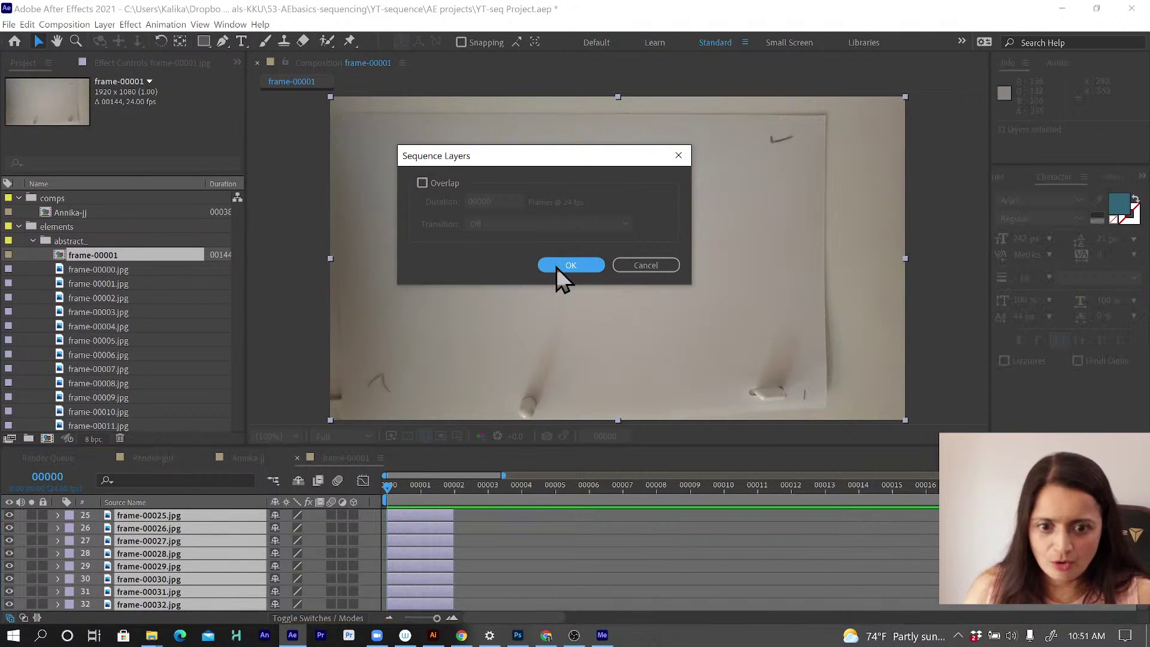
left_click(556, 266)
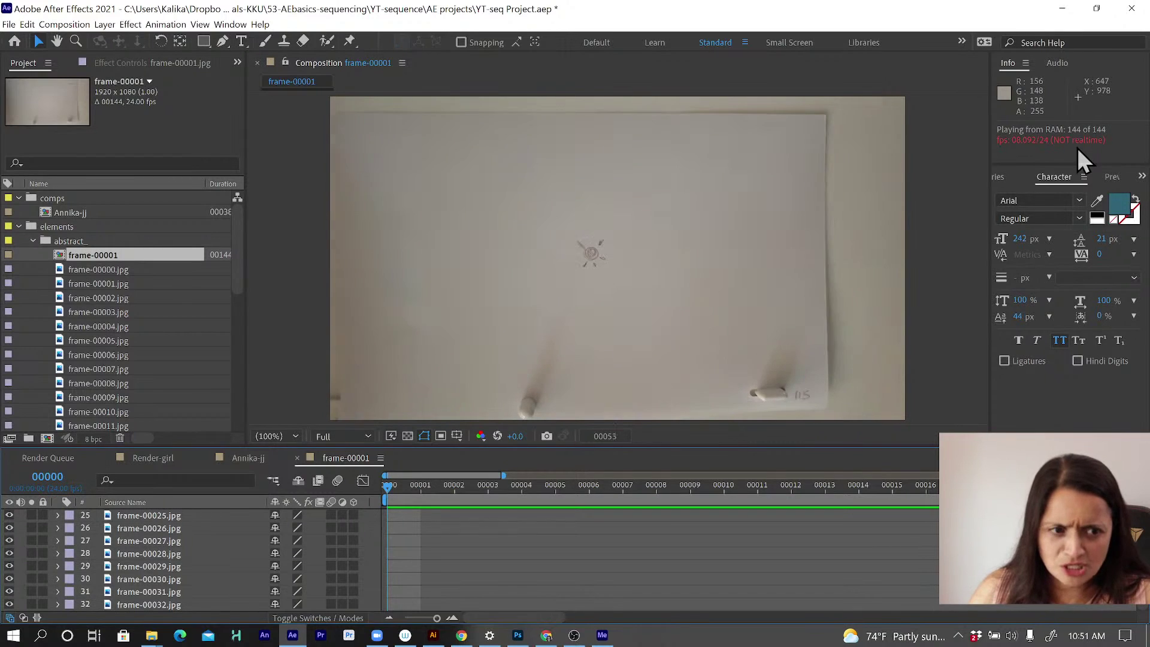
Step: Stop the preview and set the composition viewer's resolution to Quarter
key("space")
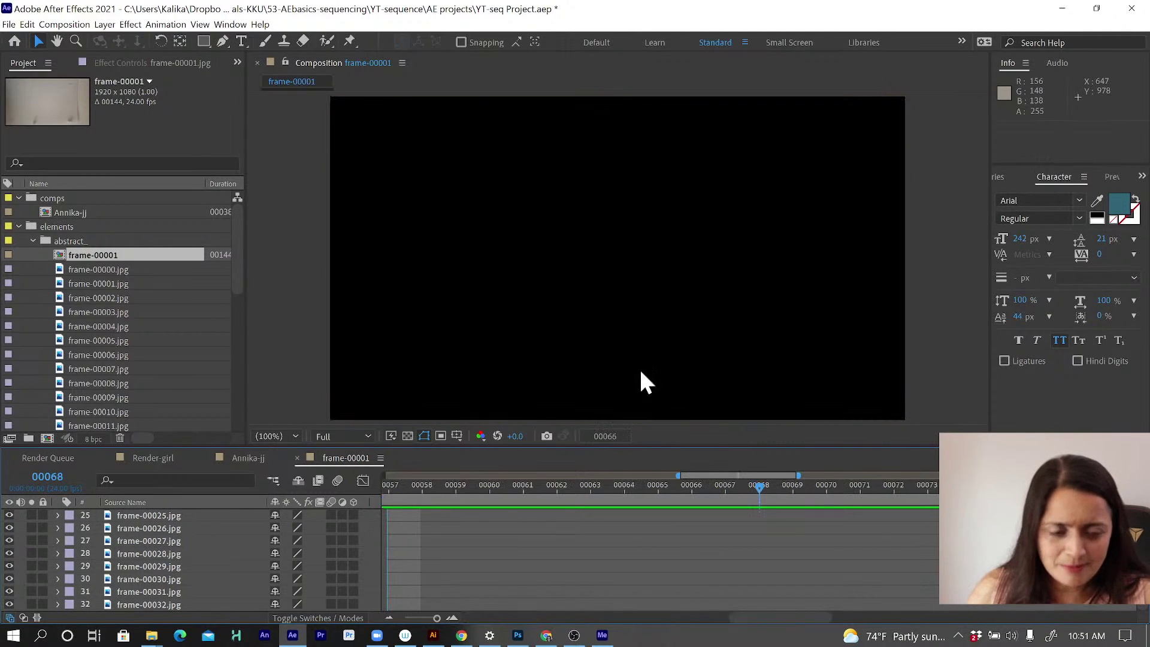
left_click(340, 434)
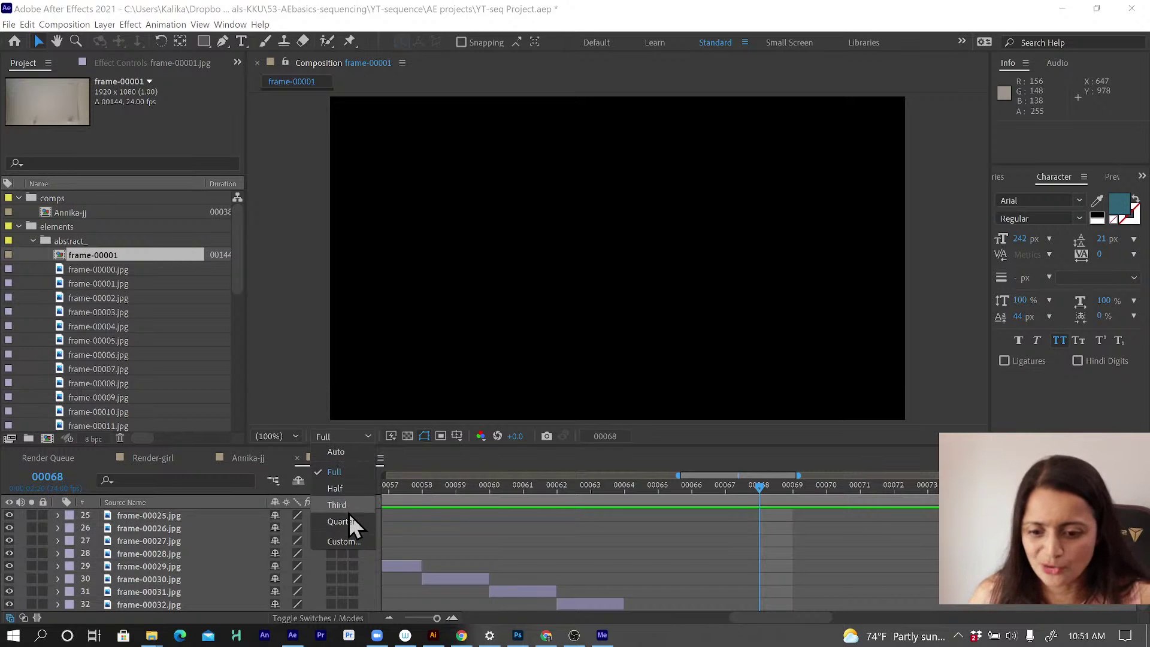
key("Escape")
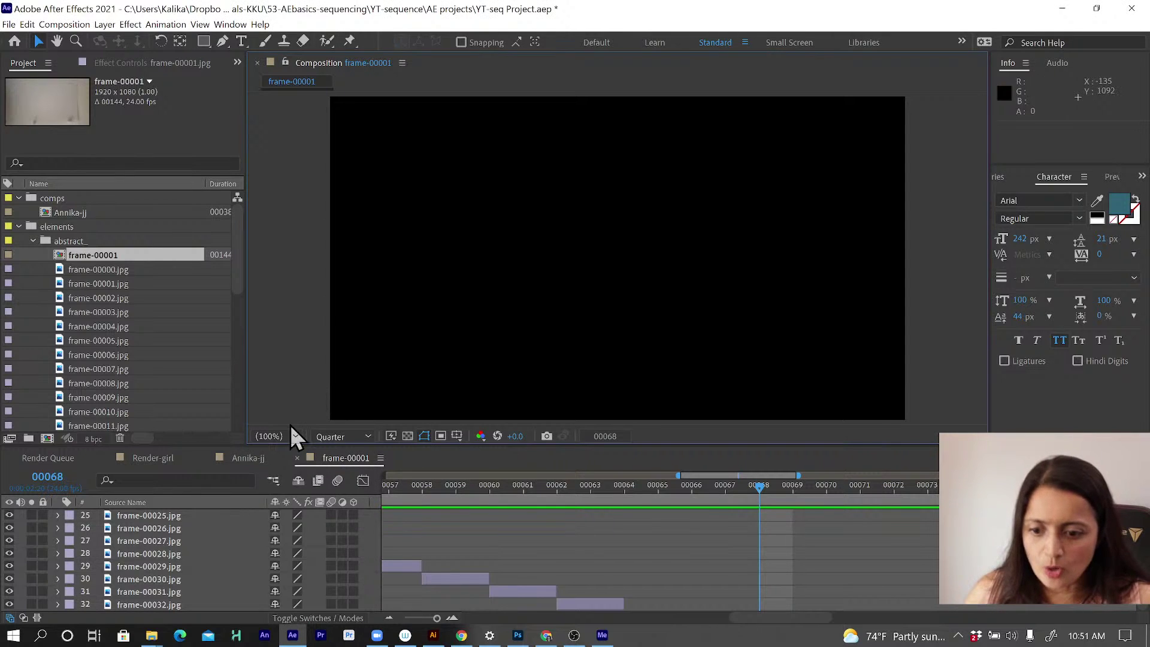
left_click(285, 433)
left_click(290, 167)
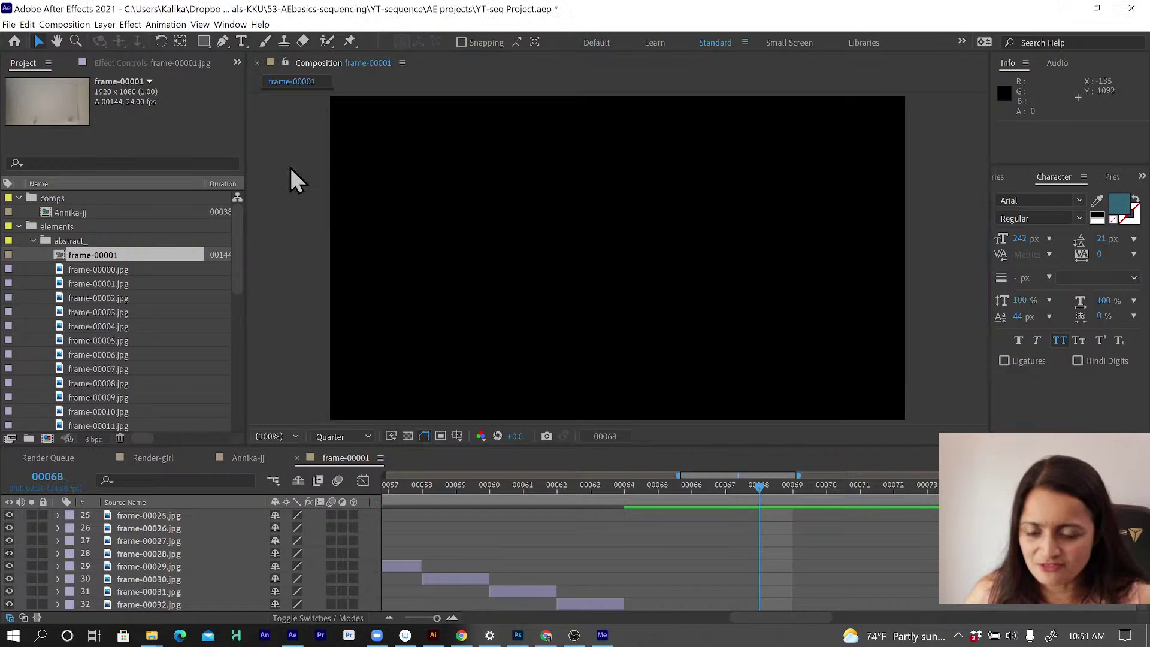
Step: End the work area at frame 00063, the last frame of frame-00032.jpg, and preview the animation
left_click(597, 490)
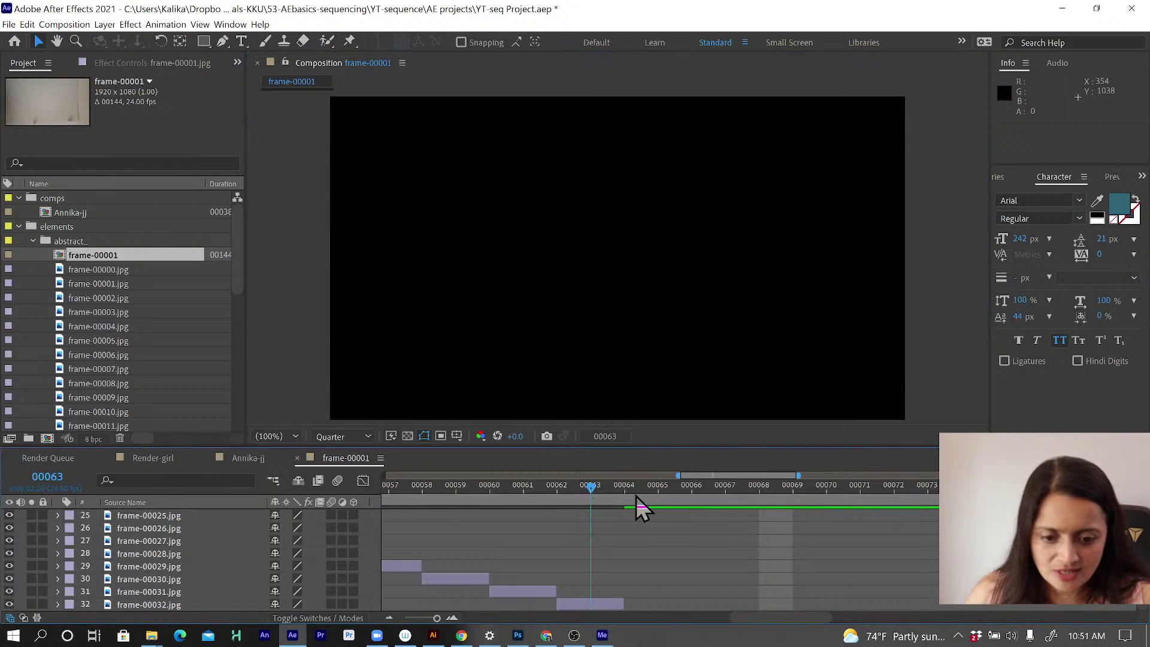
left_click(613, 604)
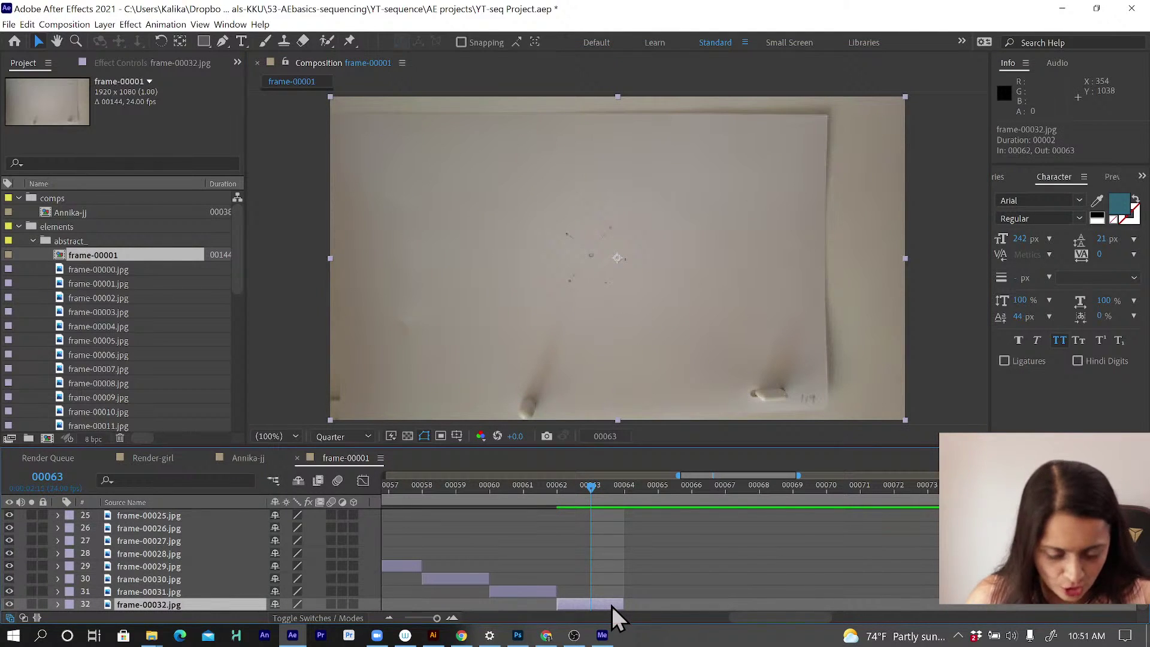
key("n")
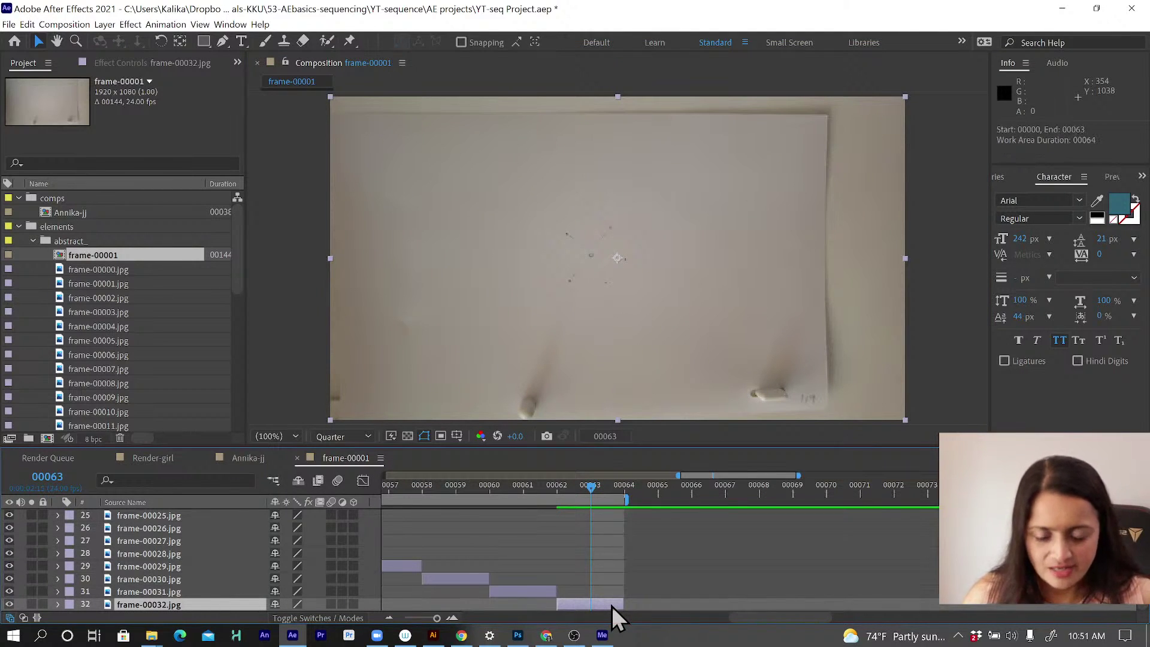
key("space")
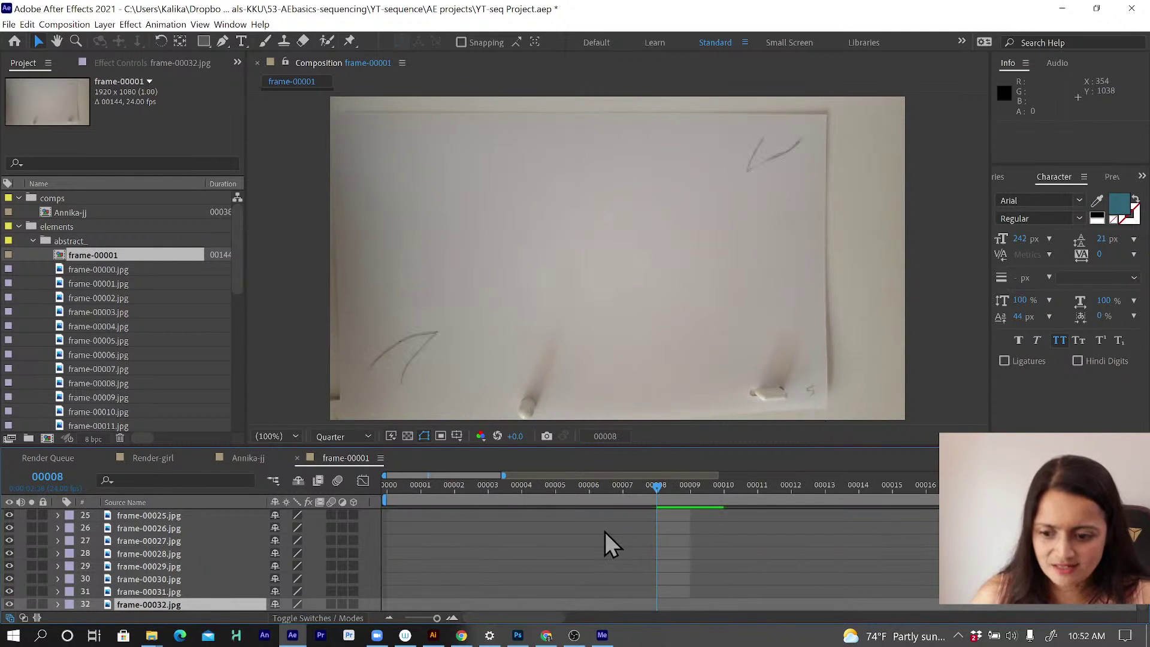
Step: Examine how frame-00001.jpg and frame-00005.jpg line up with the timeline's frame numbers, and return to the first frame
scroll(604, 544, "up", 8)
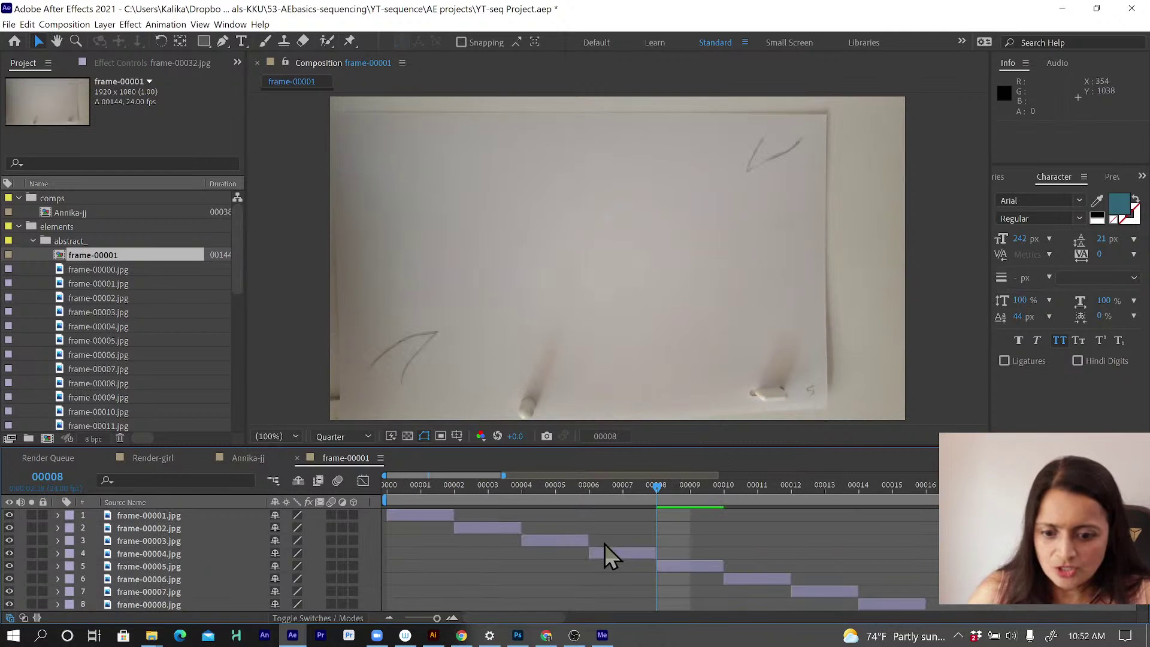
left_click(699, 564)
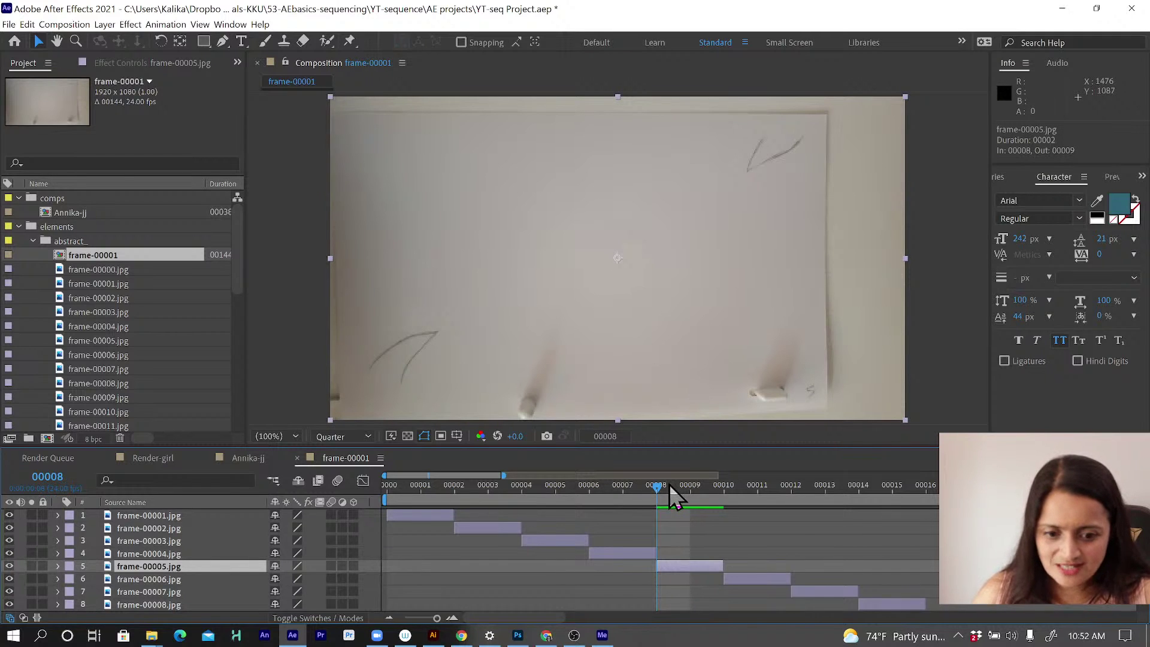
mouse_move(386, 488)
left_mouse_down()
mouse_move(408, 492)
mouse_move(374, 489)
left_mouse_up()
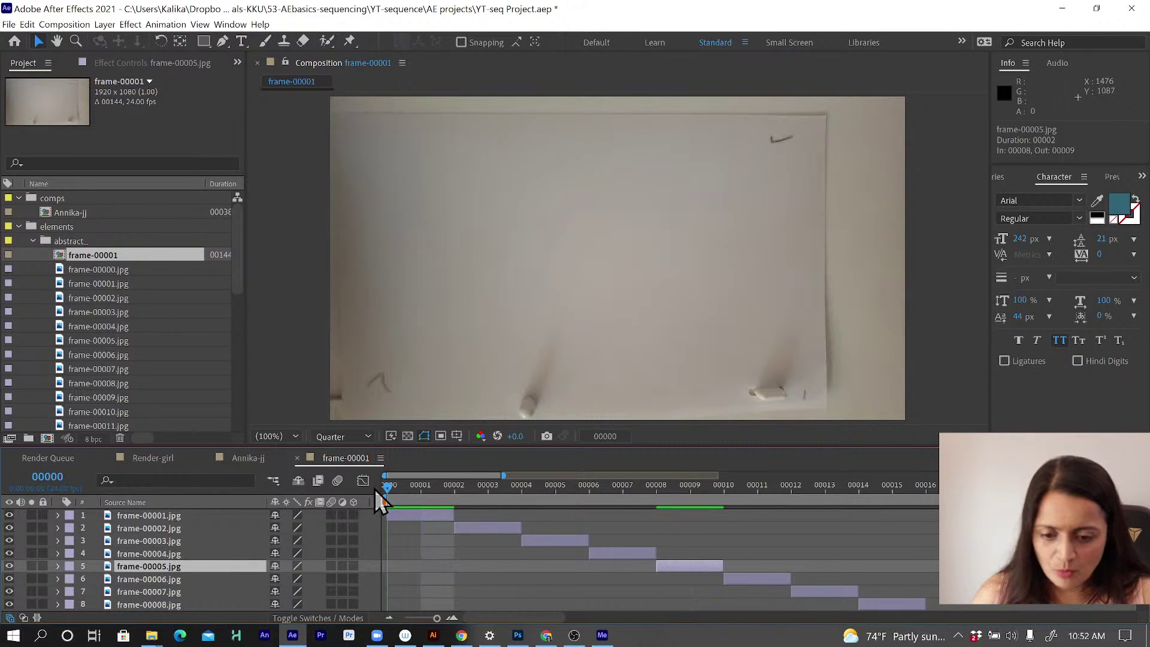
left_click(405, 516)
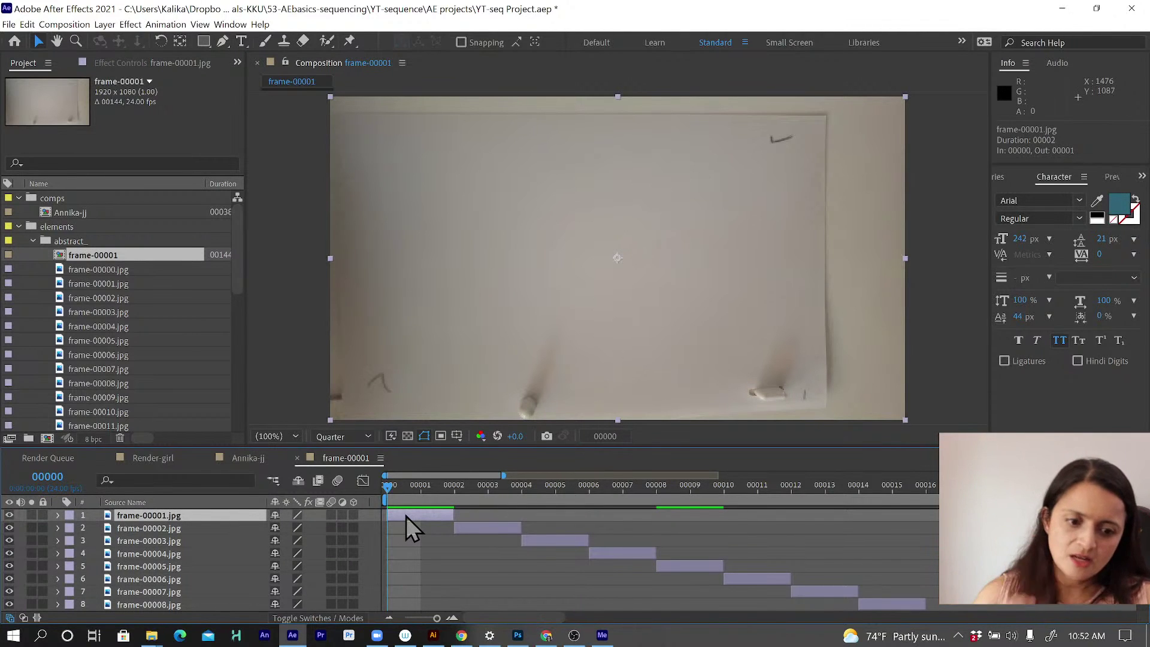
left_click(454, 487)
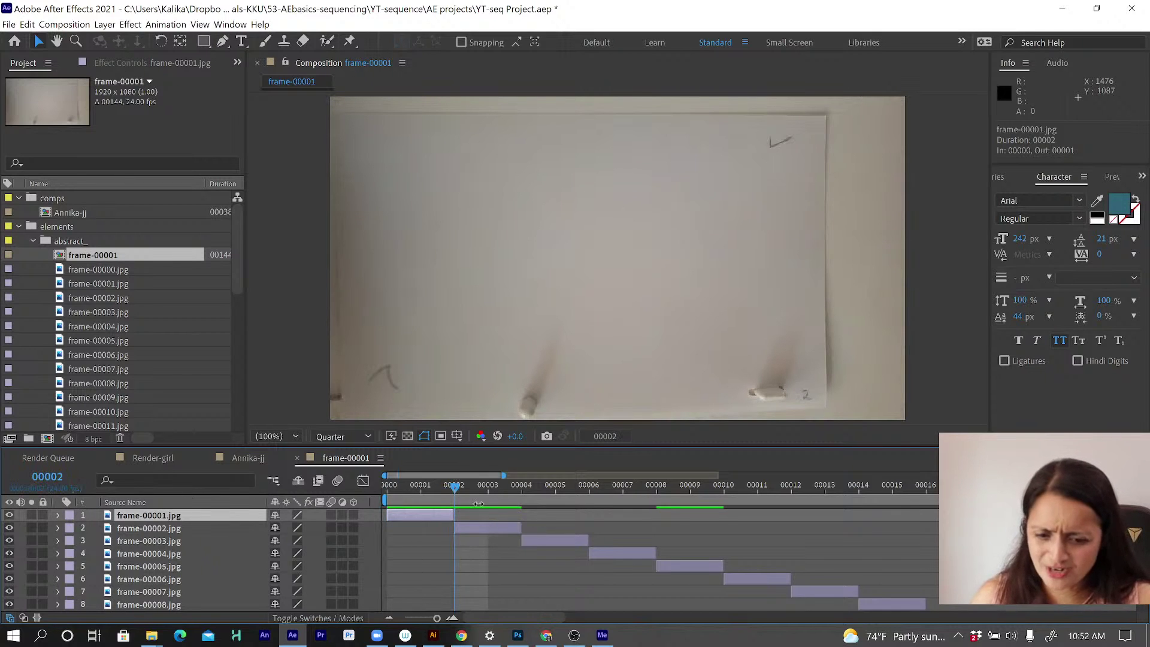
key("Home")
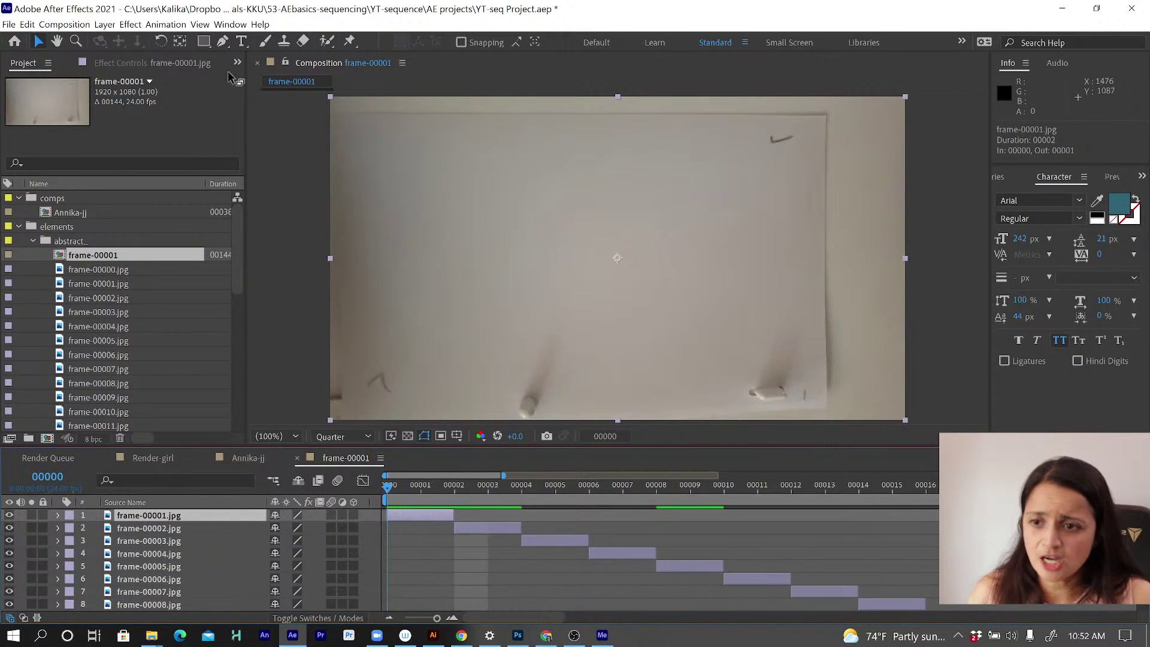
Step: Set the frame-00001 composition's start frame to 1 and check where frame-00002.jpg begins
left_click(64, 25)
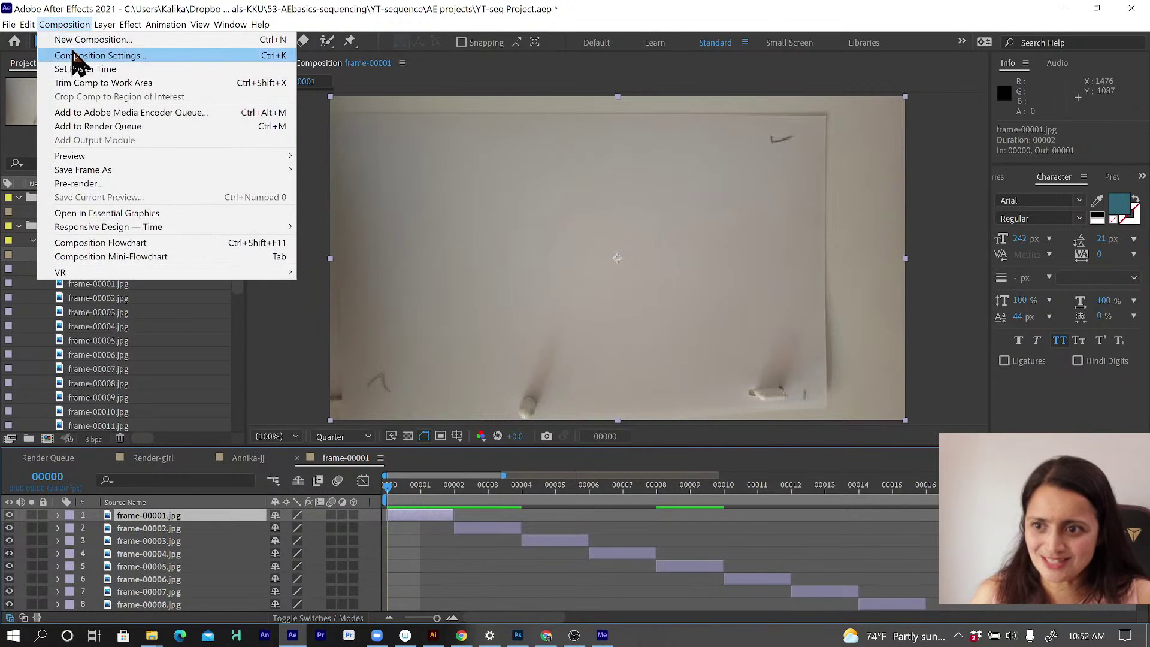
left_click(72, 52)
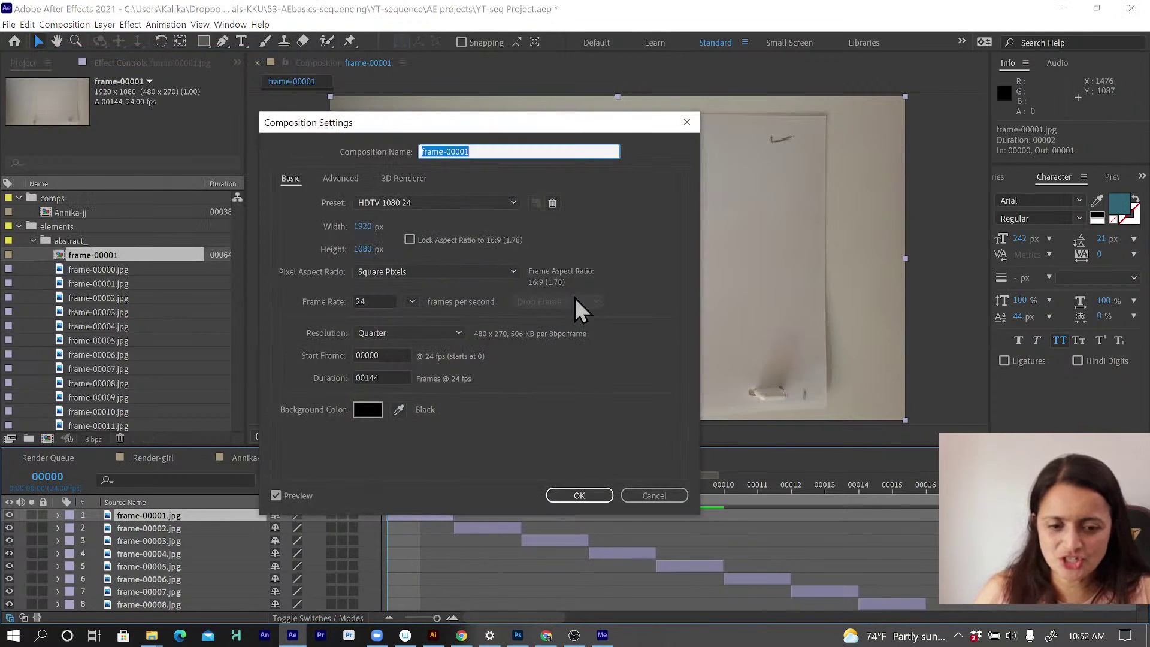
left_click(371, 355)
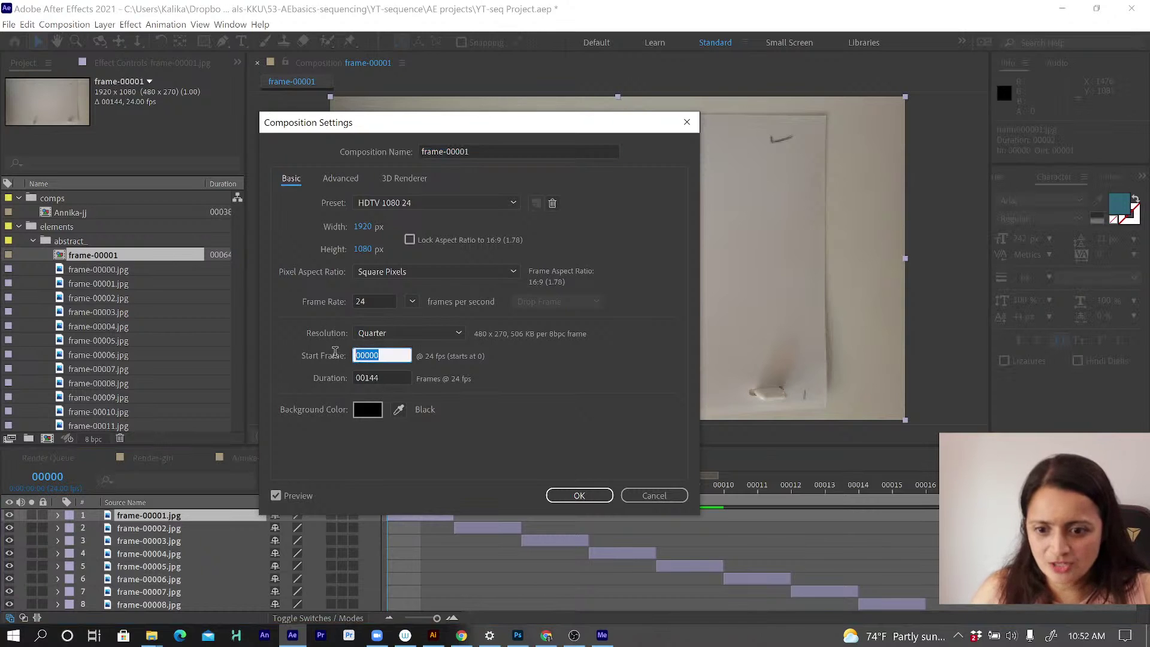
type("1")
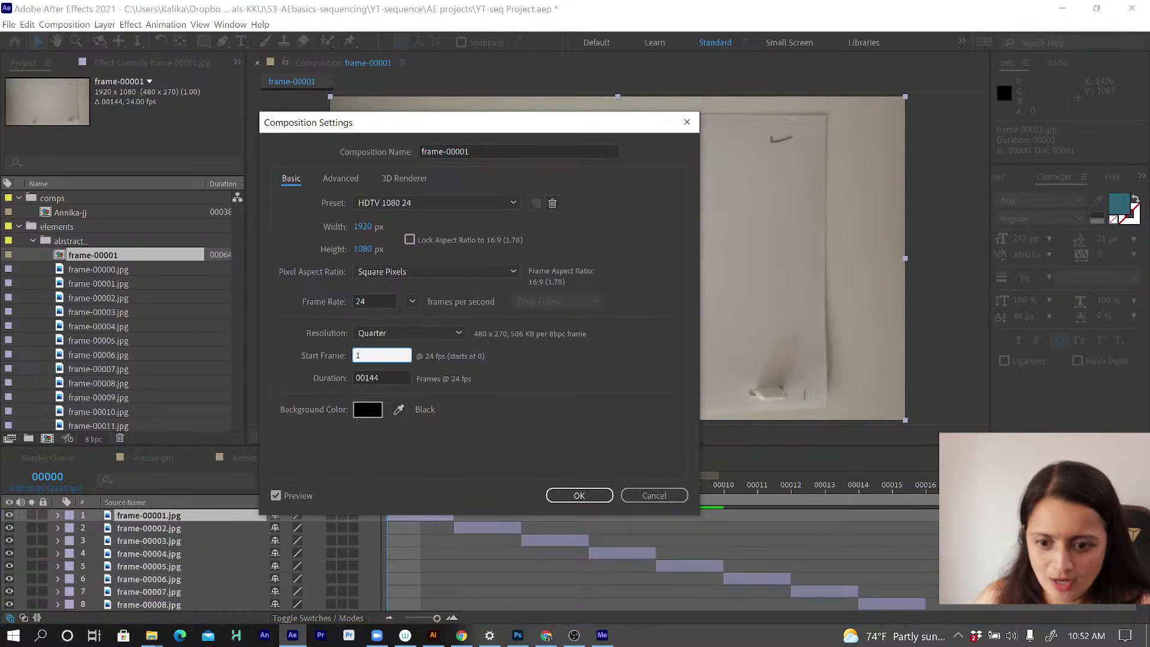
key("Return")
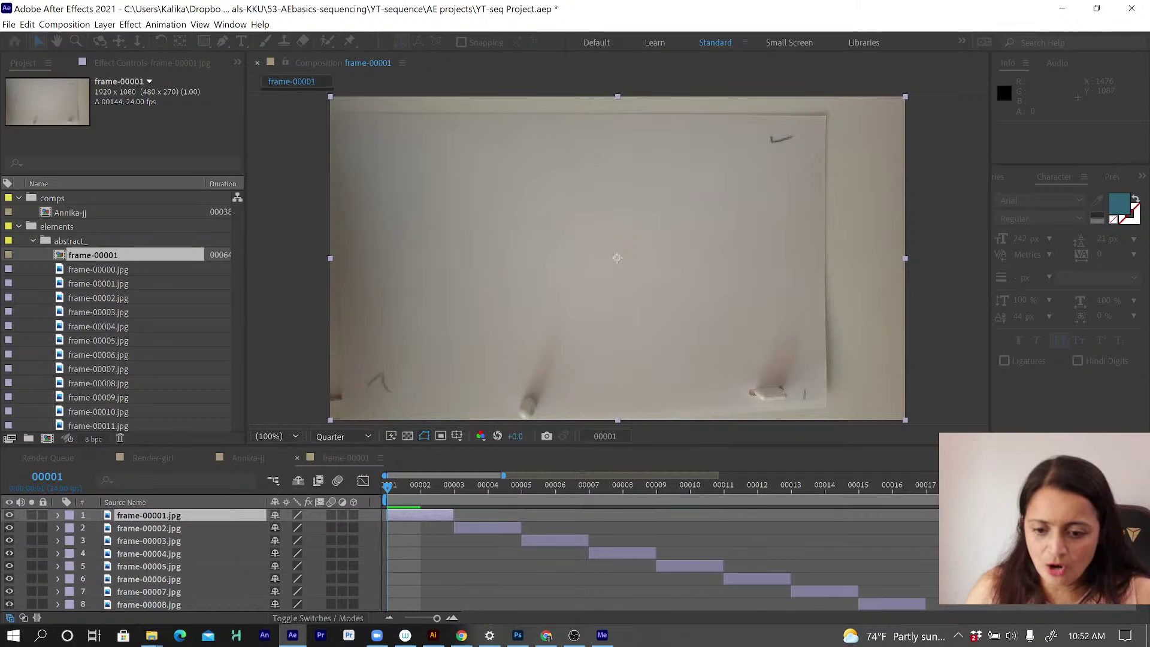
left_click(477, 525)
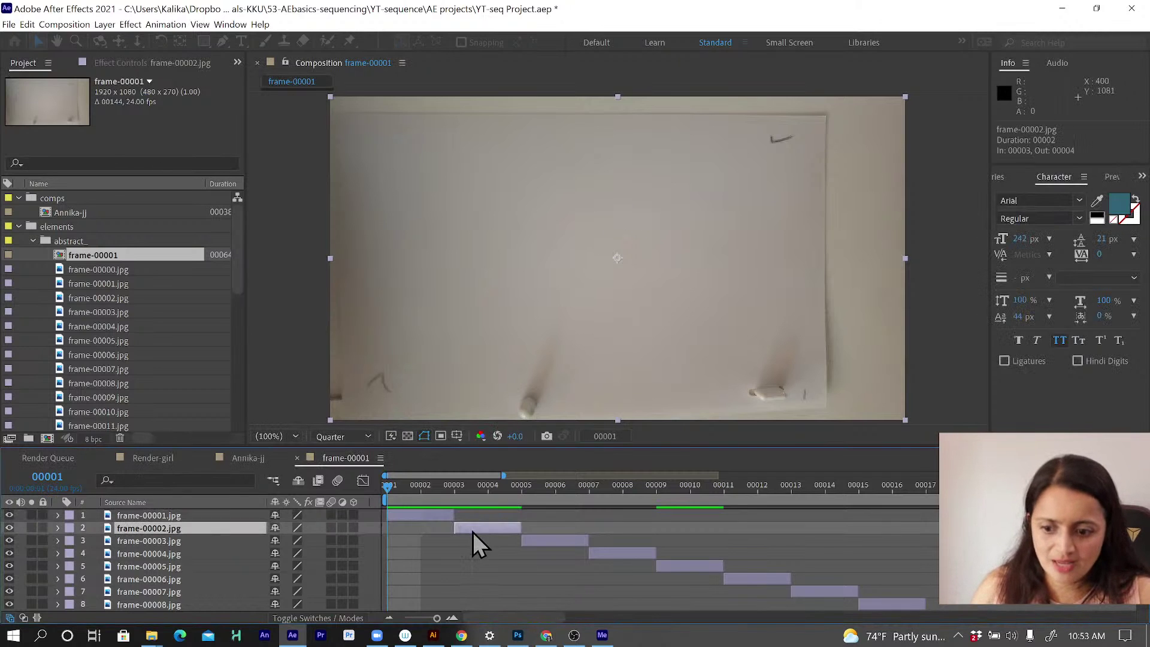
Step: Examine how the two-frame holds of frame-00002.jpg through frame-00005.jpg line up with the timeline, scrubbing on to frame 00017
left_click(469, 486)
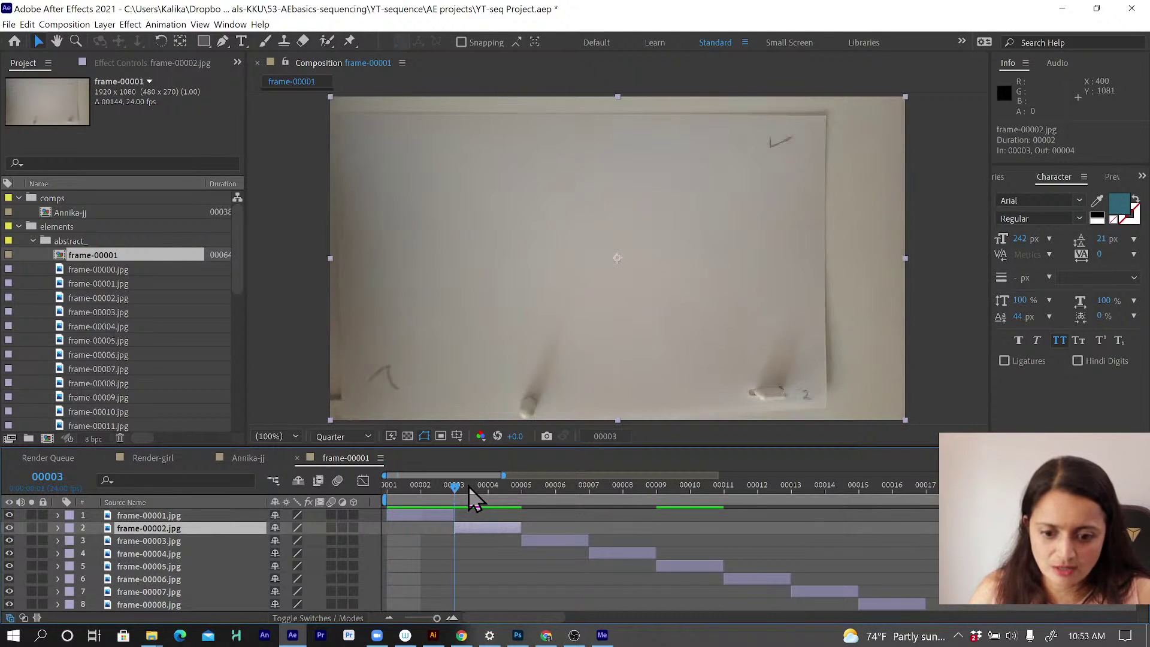
left_click_drag(469, 486, 620, 486)
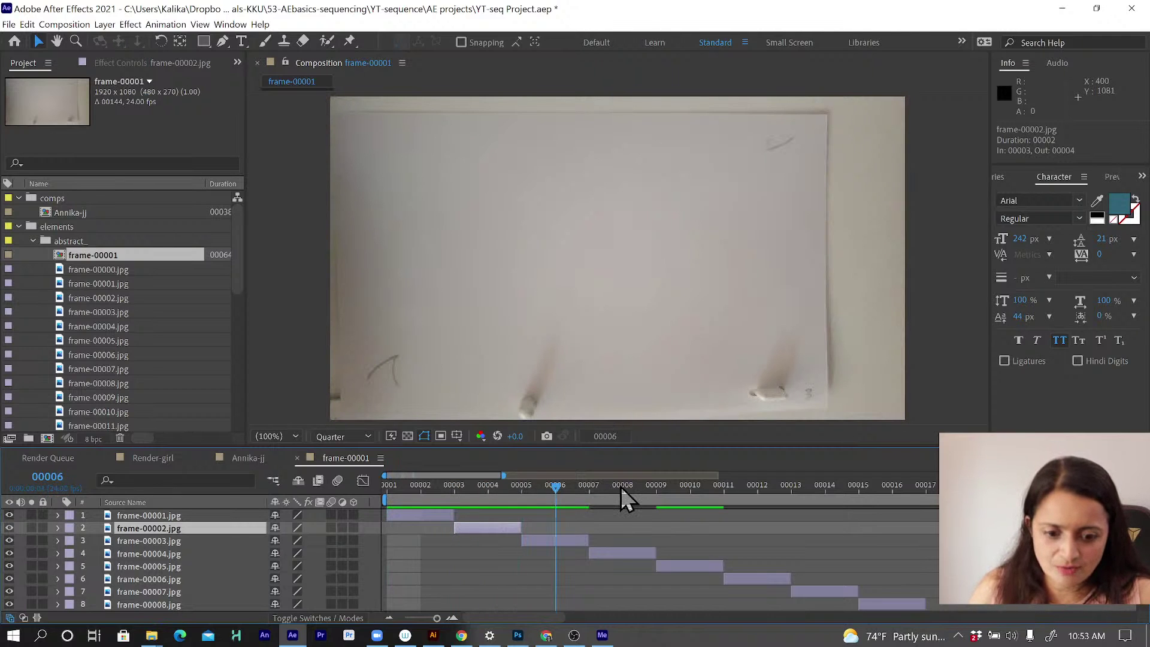
left_click(671, 486)
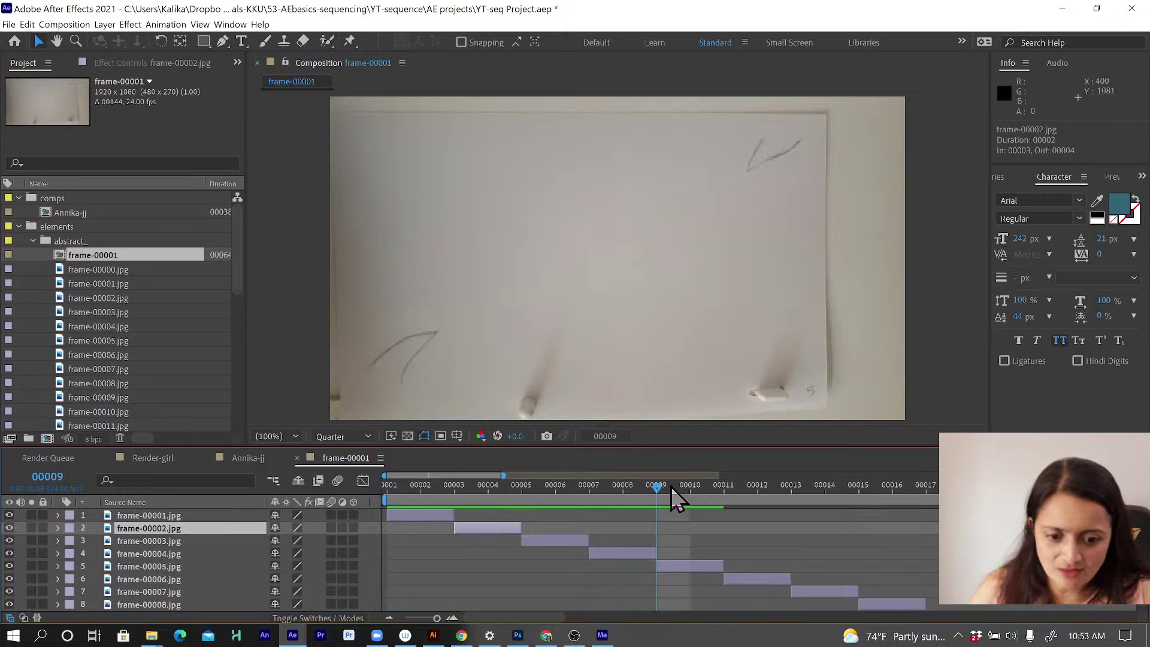
left_click(685, 566)
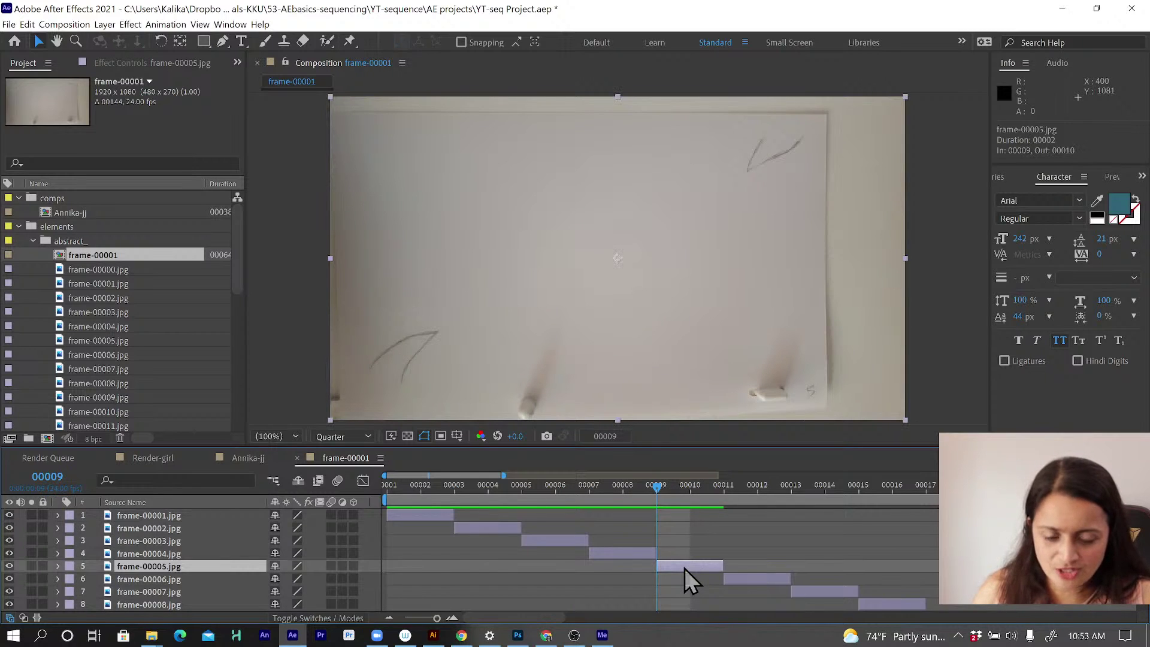
left_click(691, 488)
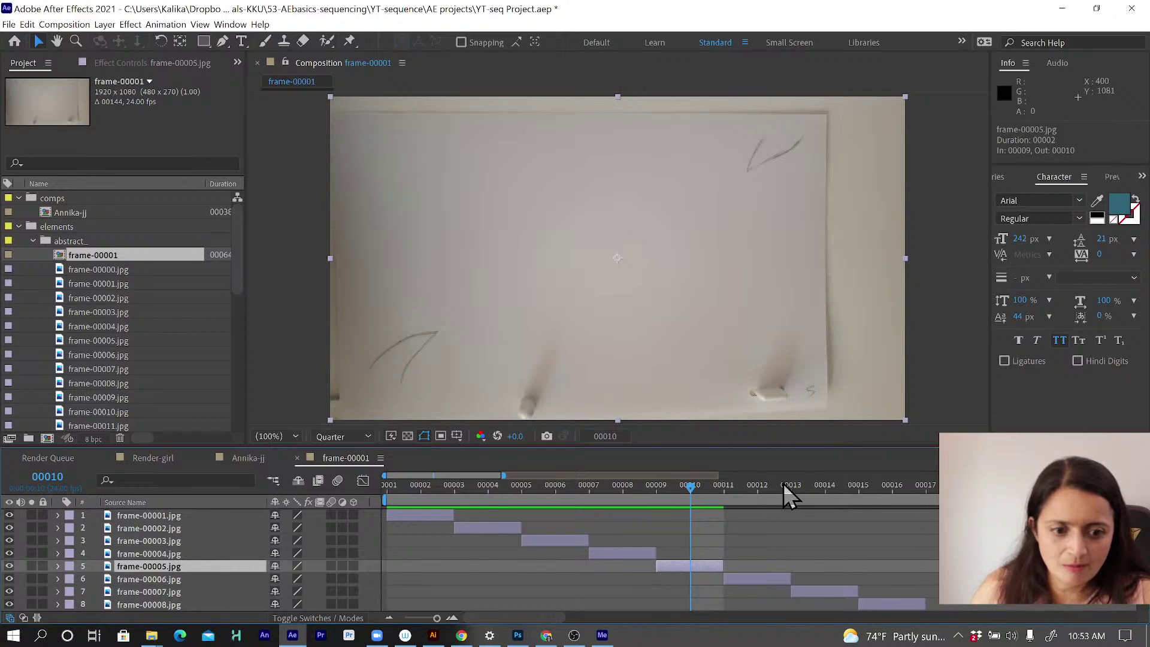
left_click_drag(782, 482, 914, 494)
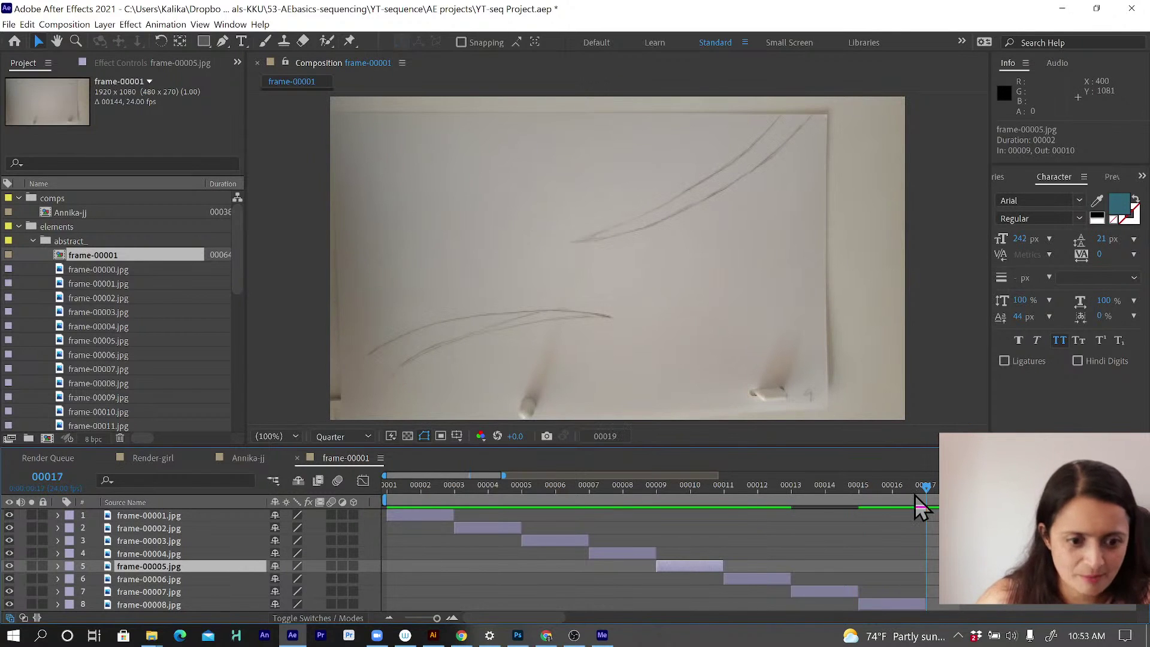
Step: Step through the drawings frame by frame from frame 00017 to frame 00025
key("Page_Down")
key("Page_Down")
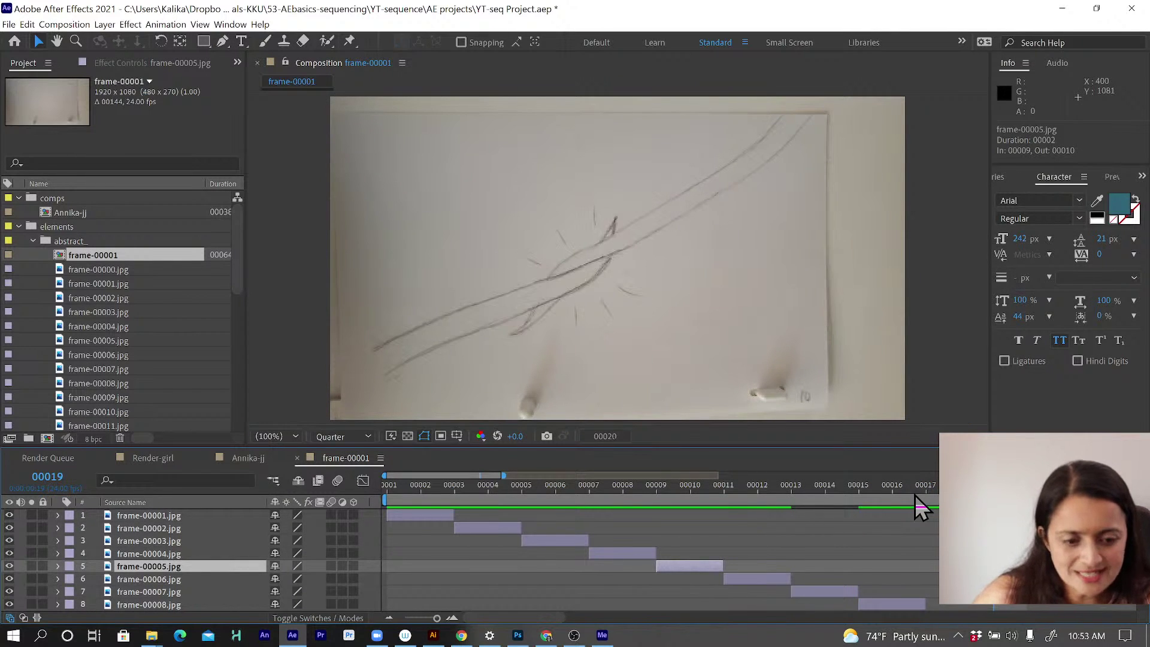
key("Page_Down")
key("Page_Down")
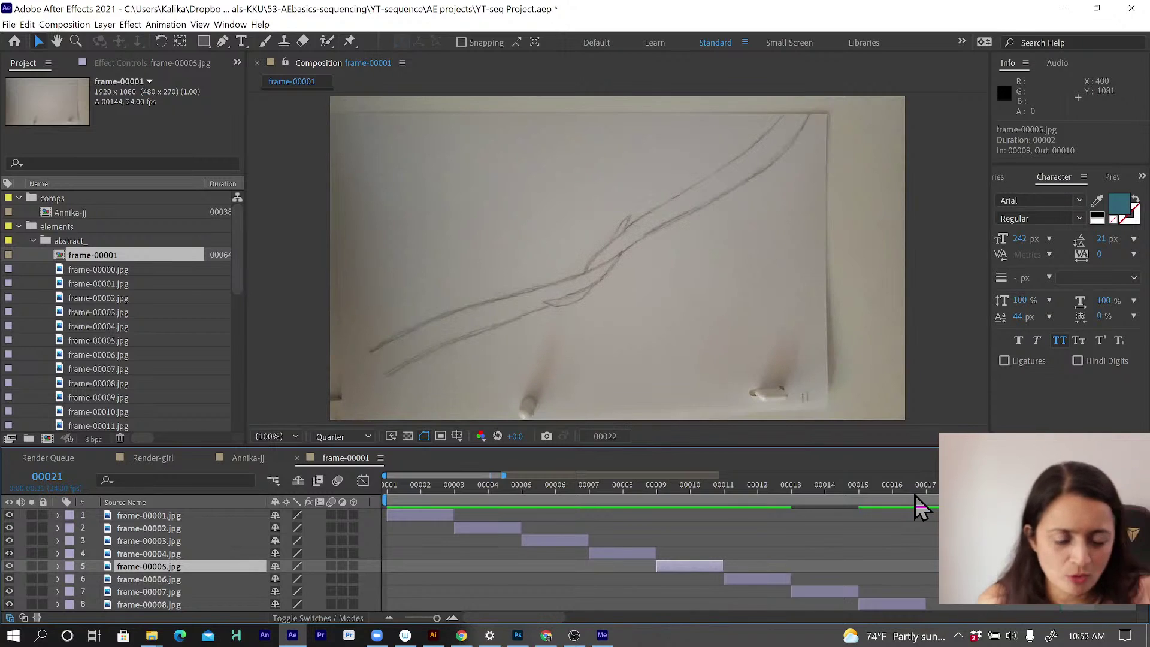
key("Page_Down")
key("Page_Down")
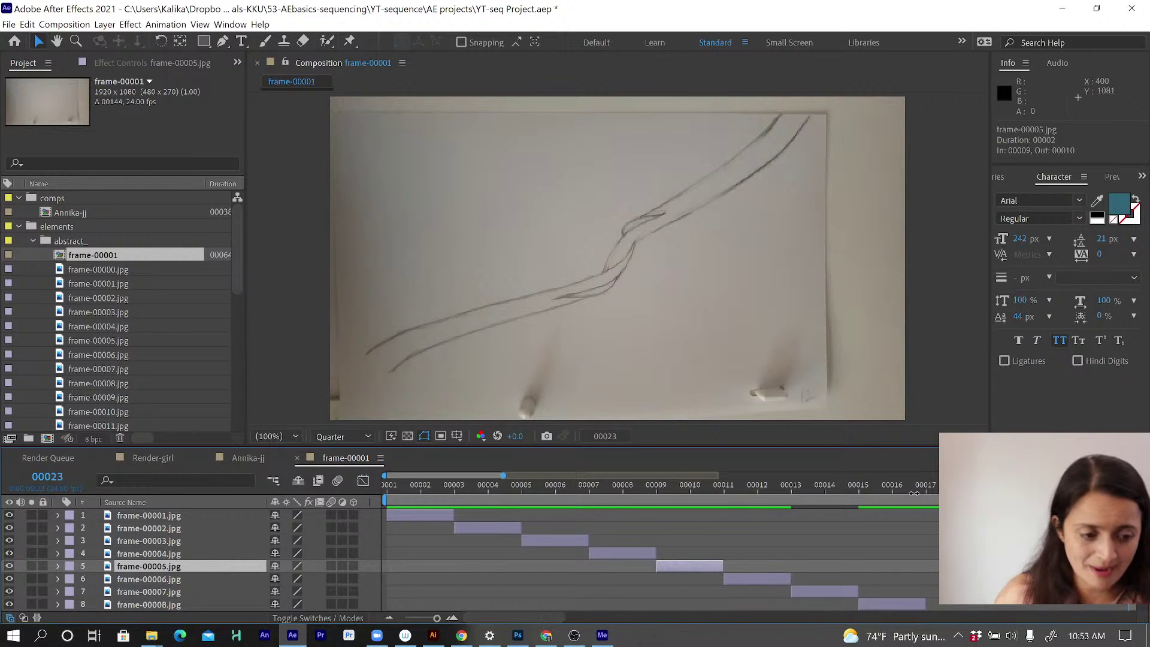
scroll(915, 493, "right", 3)
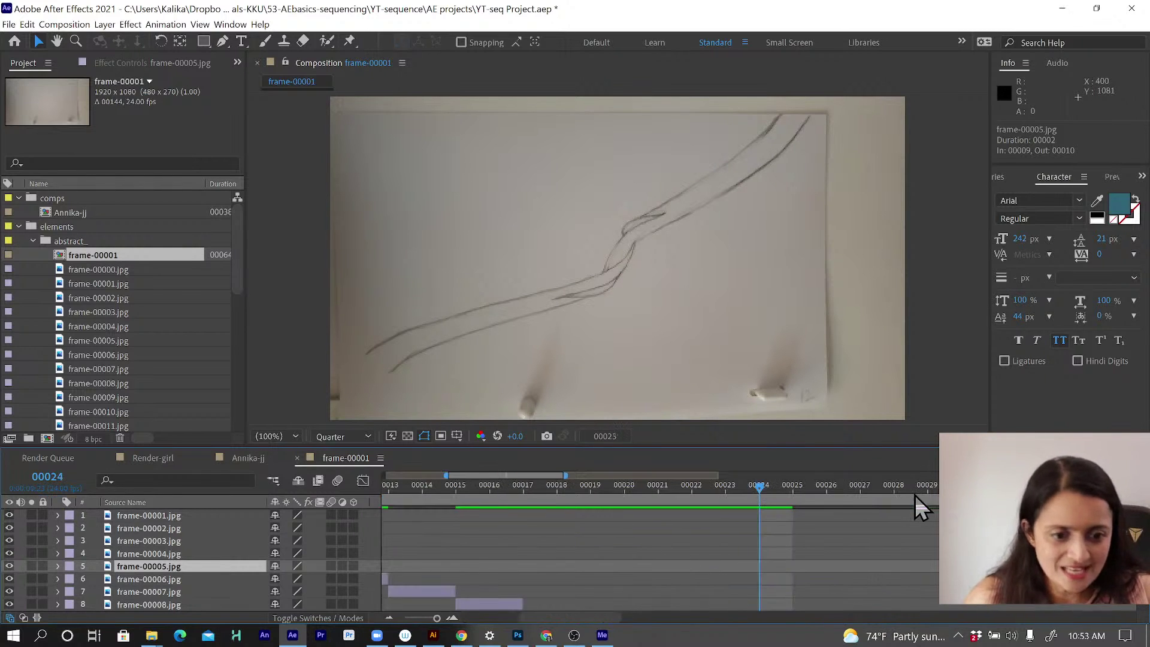
key("Page_Down")
key("Page_Down")
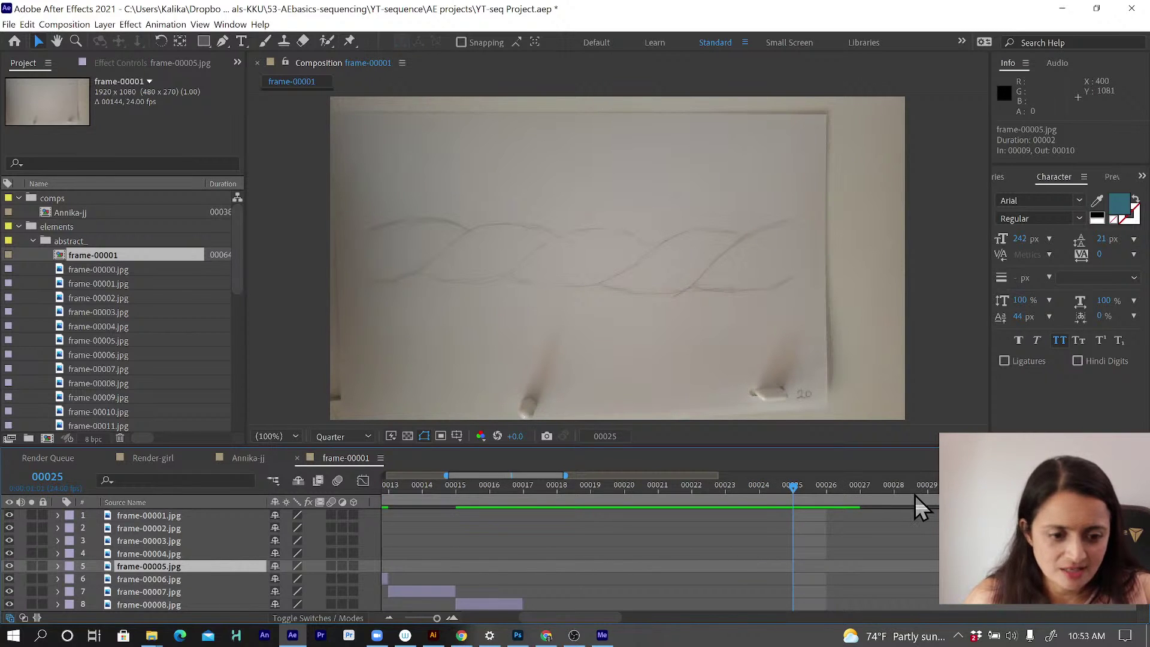
Step: Compare the drawings around frames 00022 to 00025, check the timing of layer frame-00013.jpg, and return to frame 00024
key("Page_Up")
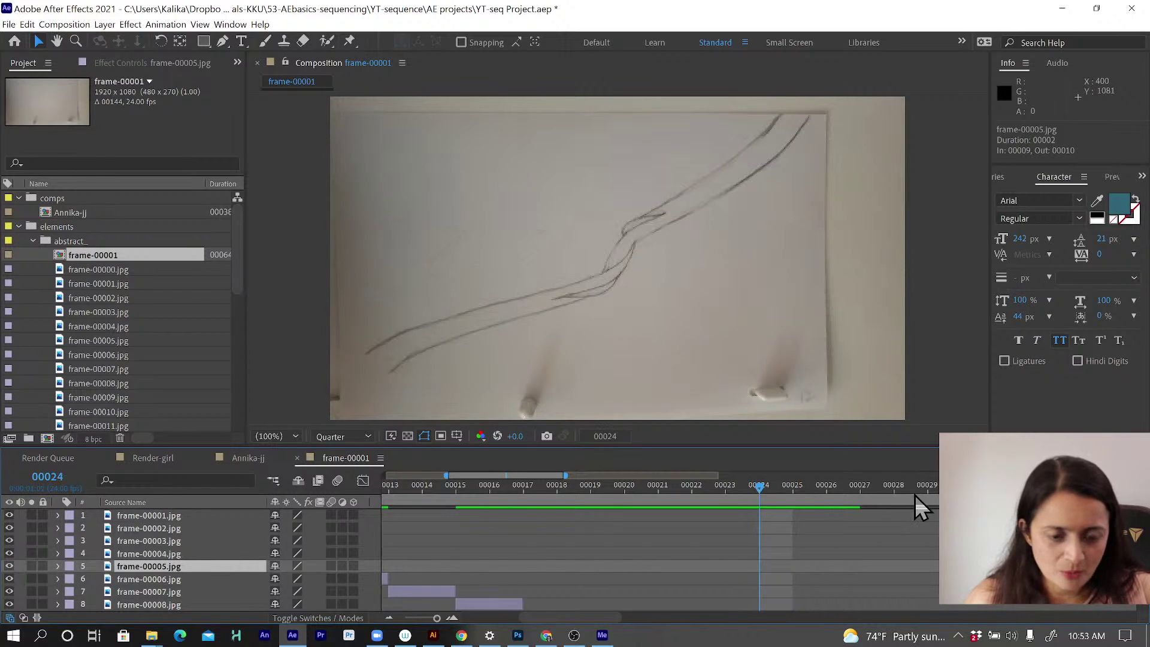
key("Page_Up")
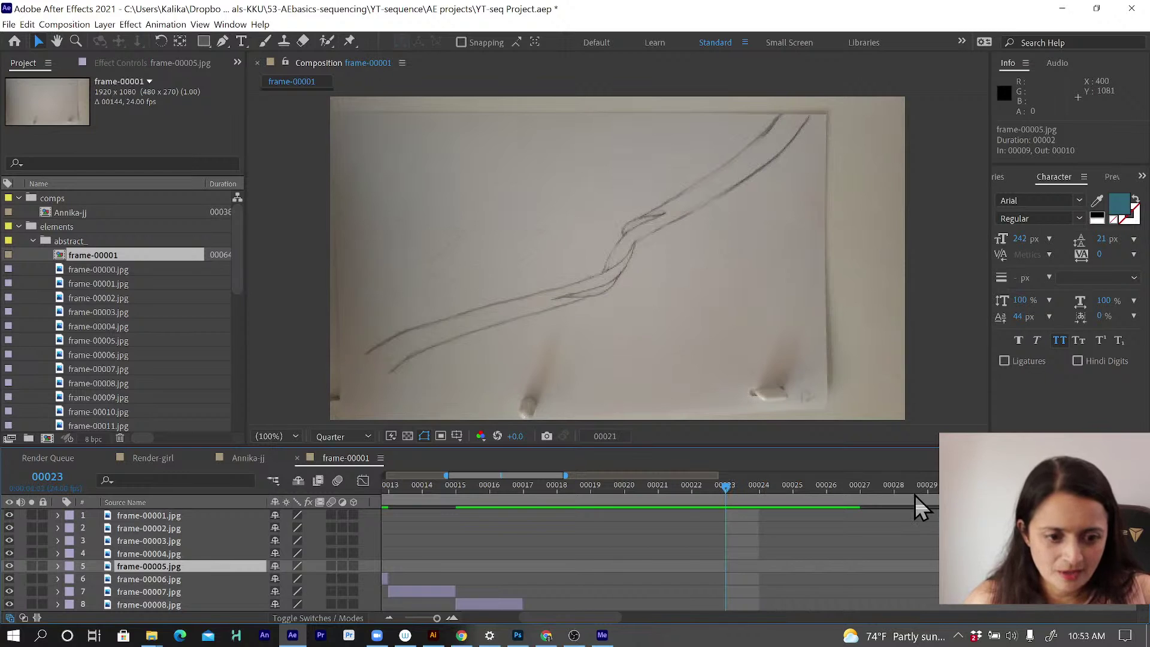
key("Page_Up")
key("Page_Up")
key("Page_Down")
key("Page_Down")
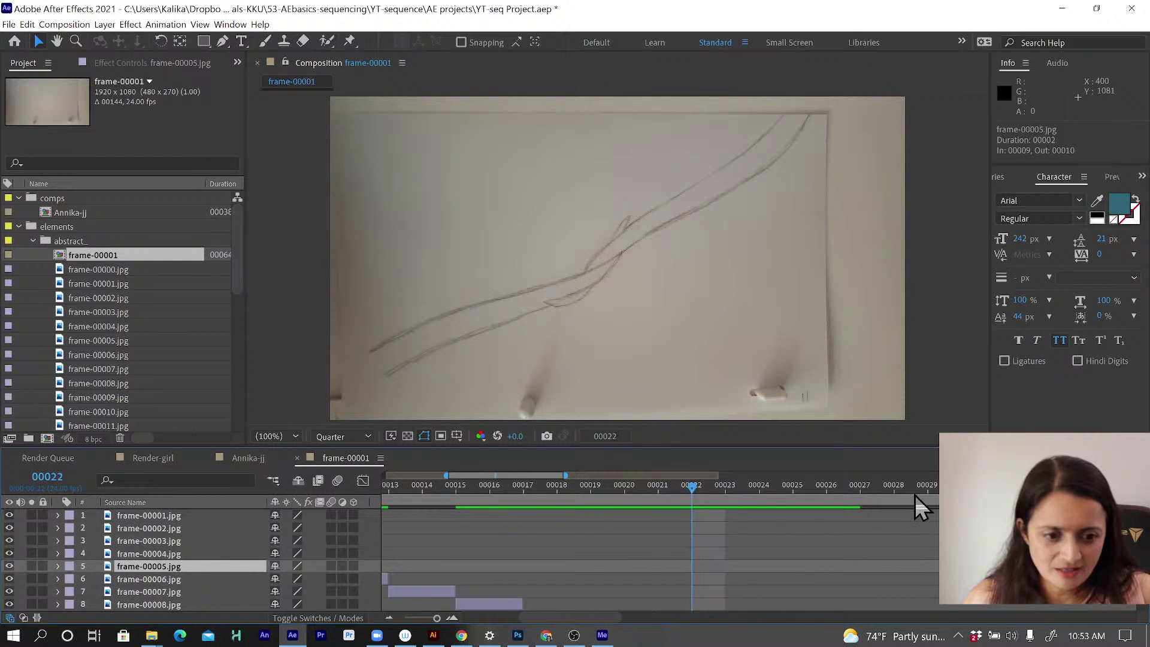
key("Page_Down")
key("Page_Down")
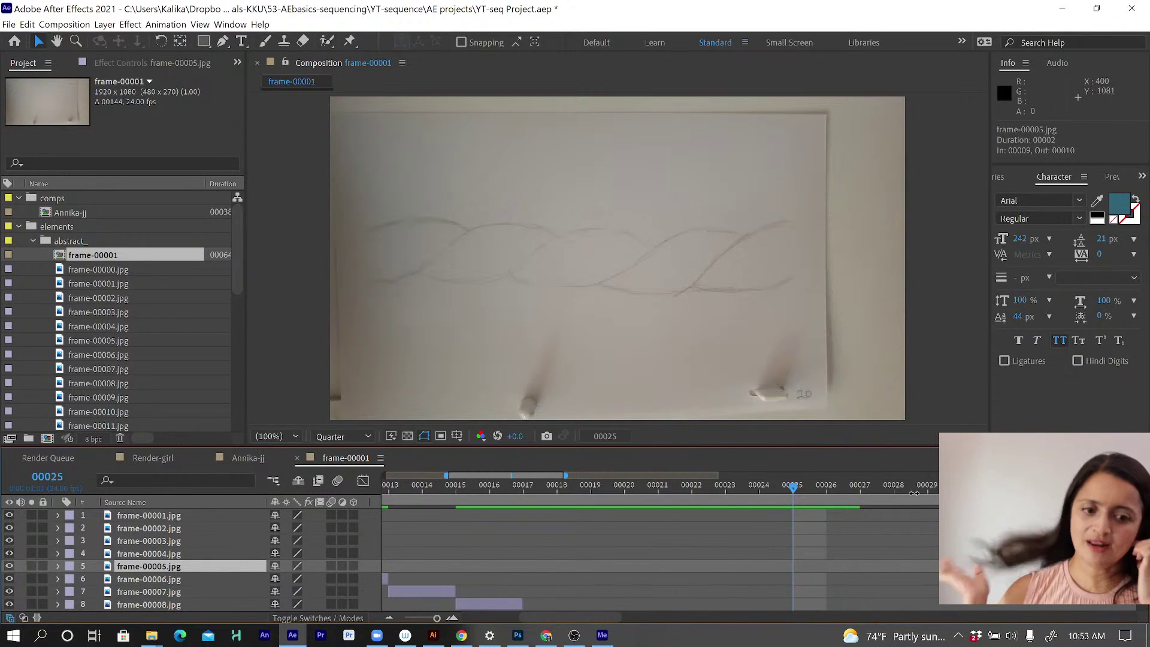
scroll(873, 565, "down", 4)
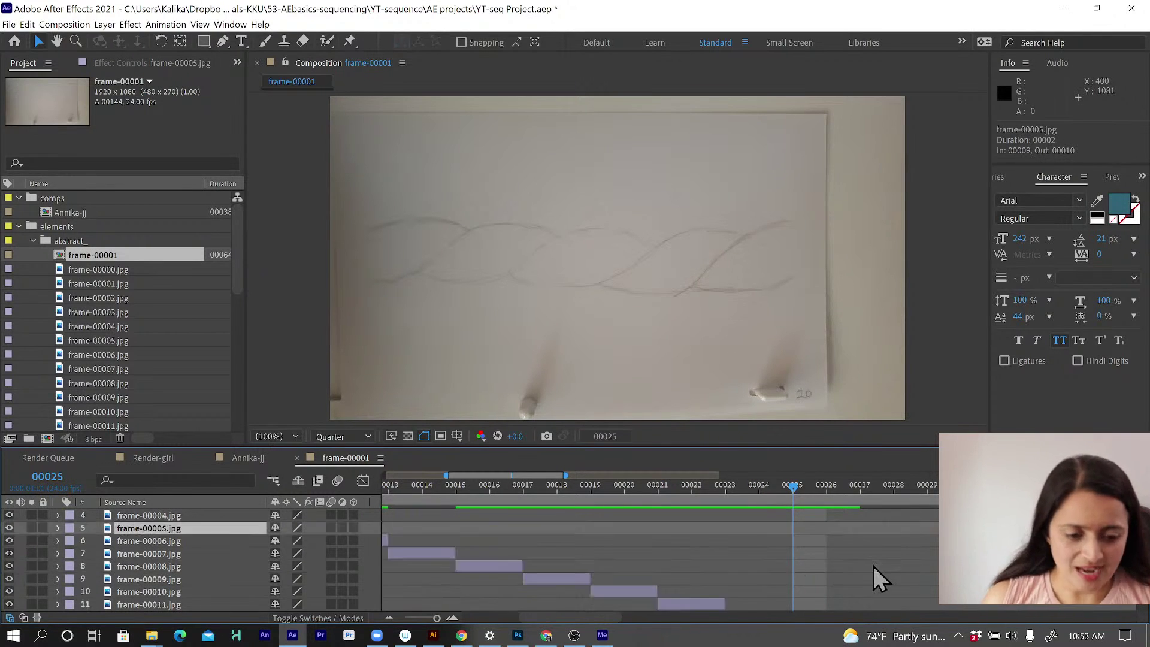
left_click(810, 591)
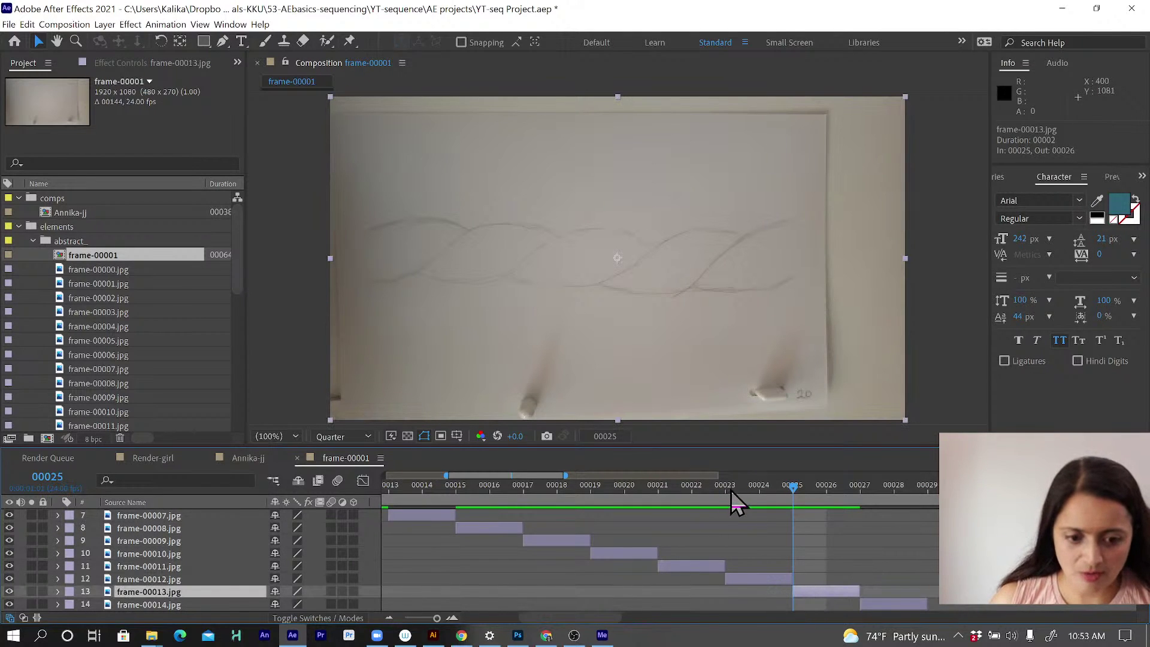
left_click(759, 491)
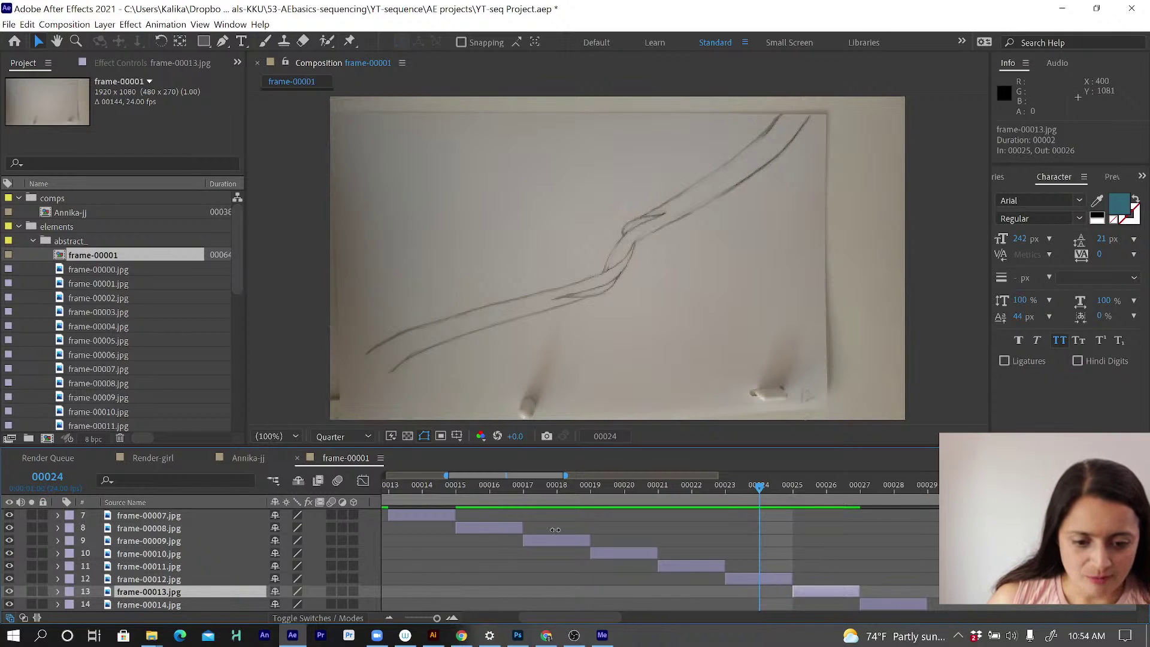
Step: Show the full composition duration in the timeline and set the frame-00001 composition's frame rate to 12 fps
left_click_drag(444, 474, 383, 474)
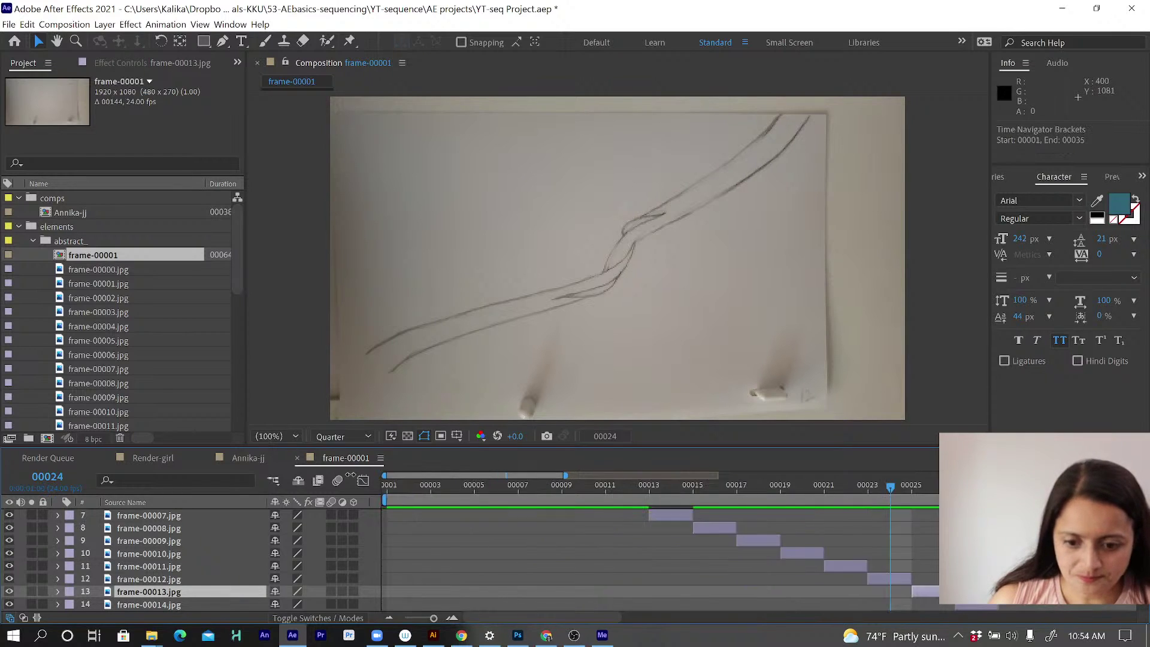
left_click_drag(565, 474, 680, 474)
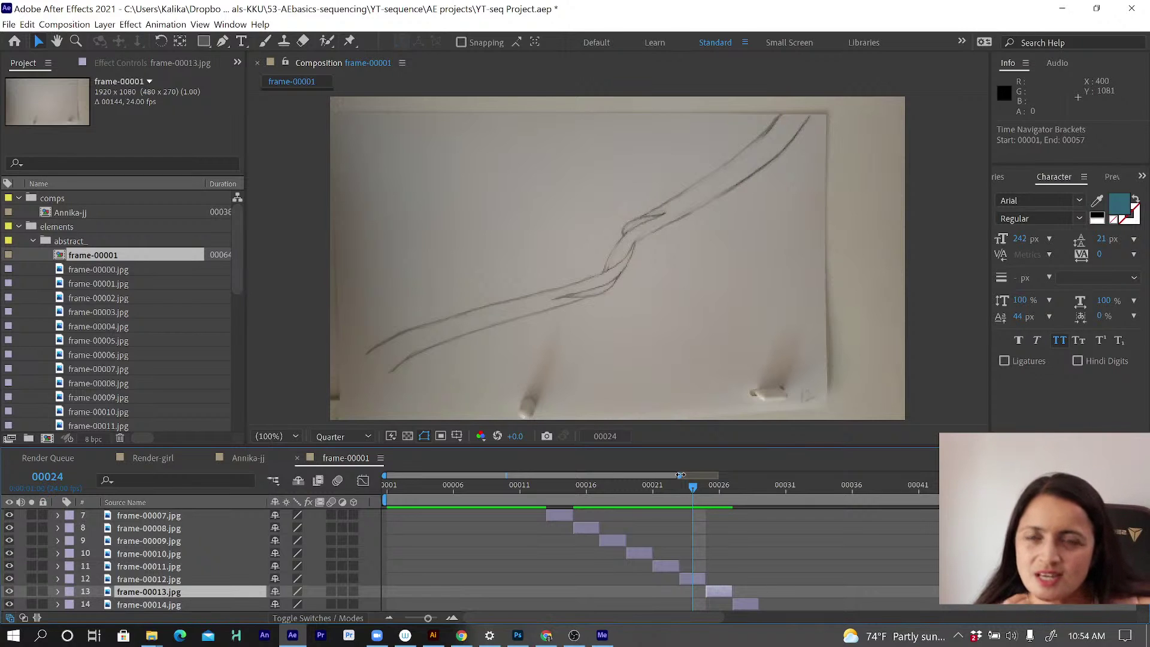
left_click_drag(680, 474, 938, 474)
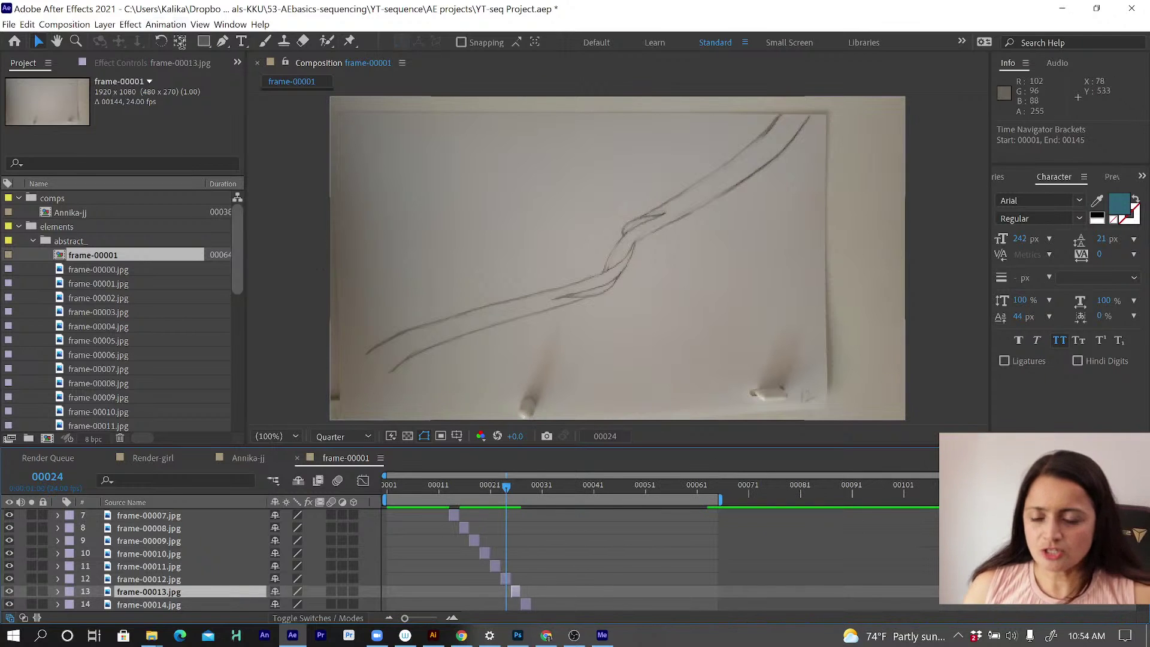
left_click(64, 24)
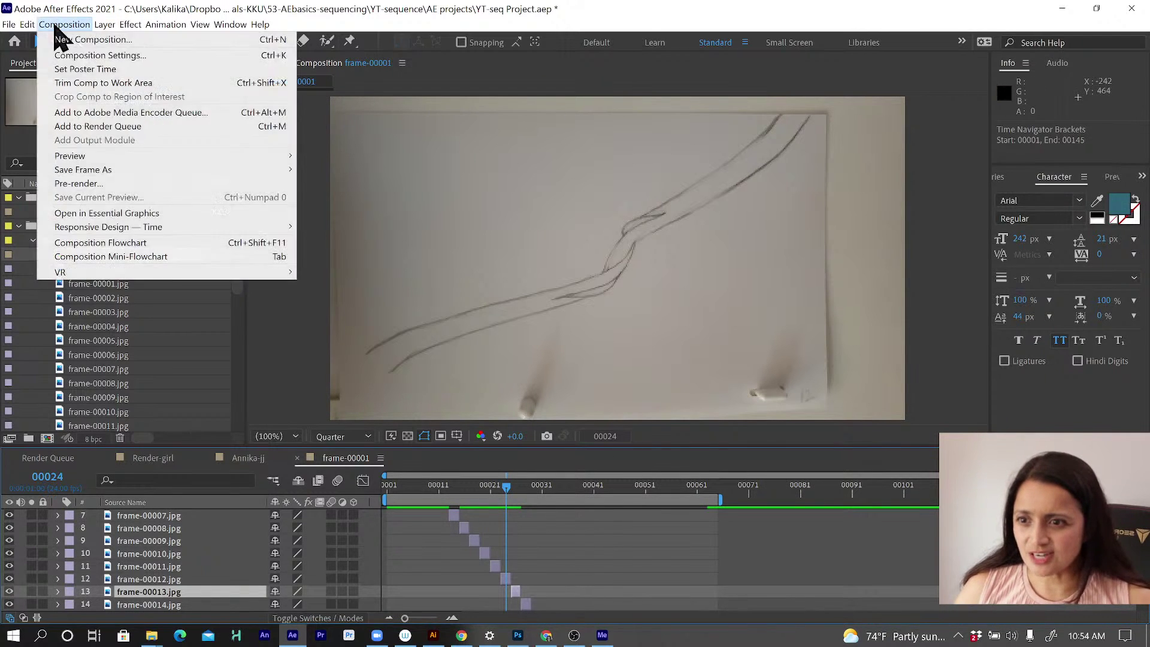
left_click(58, 57)
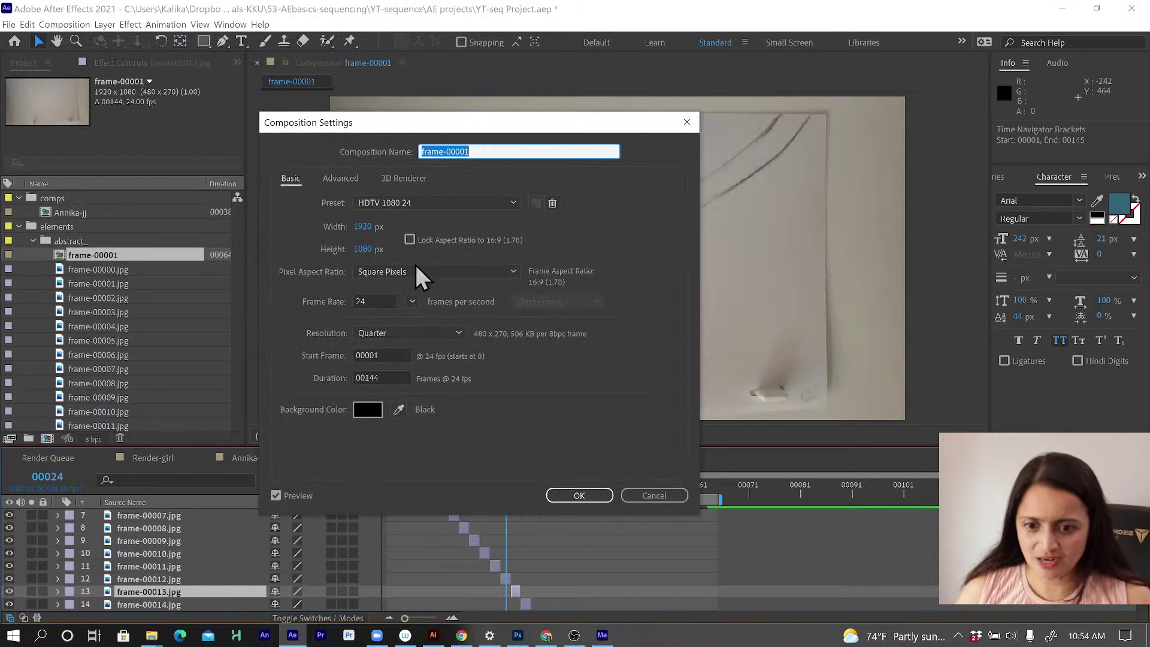
left_click(374, 301)
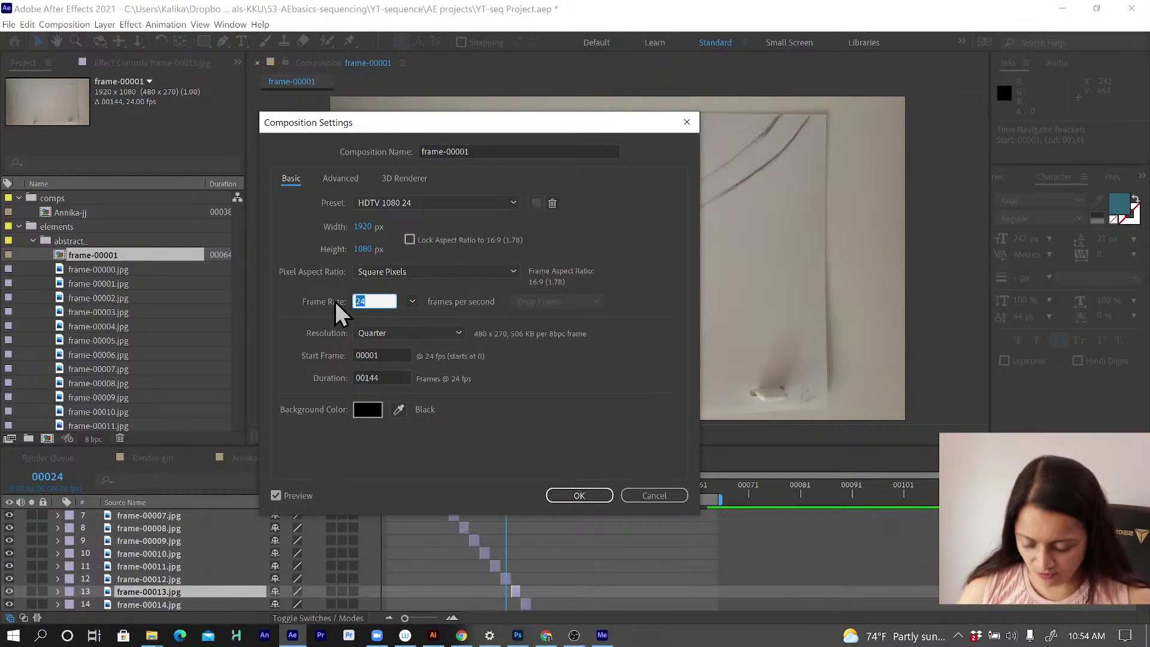
type("12")
key("Tab")
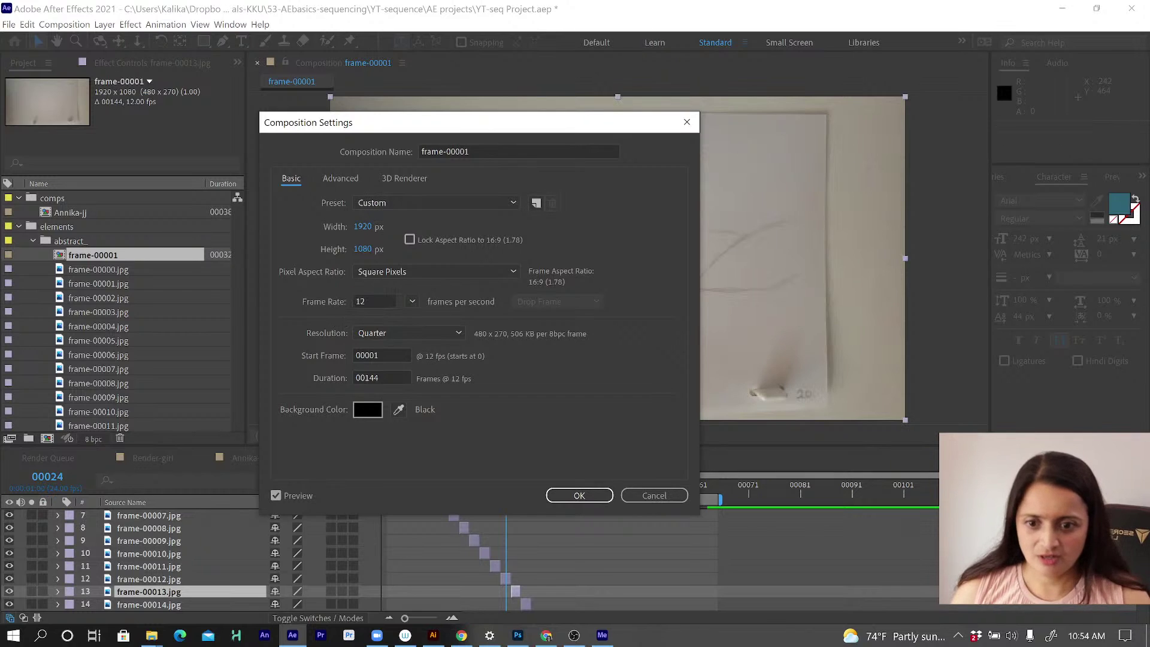
key("Return")
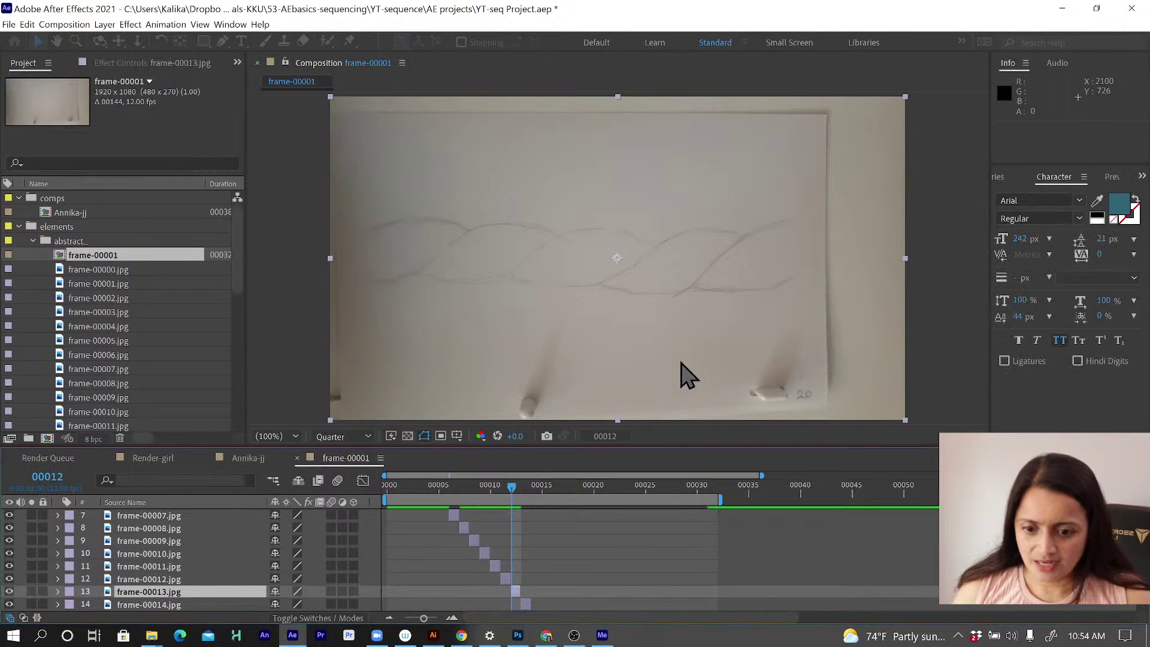
Step: Select all layers from frame-00001.jpg to frame-00032.jpg and align their start with frame 00000
left_click(387, 485)
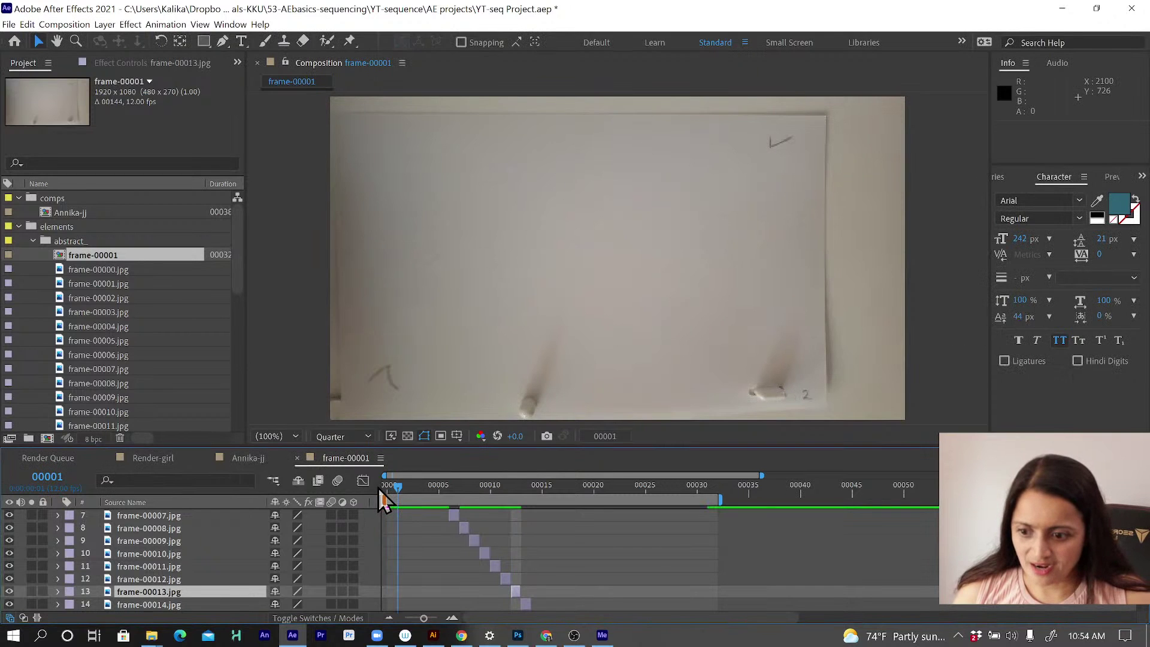
scroll(154, 539, "up", 3)
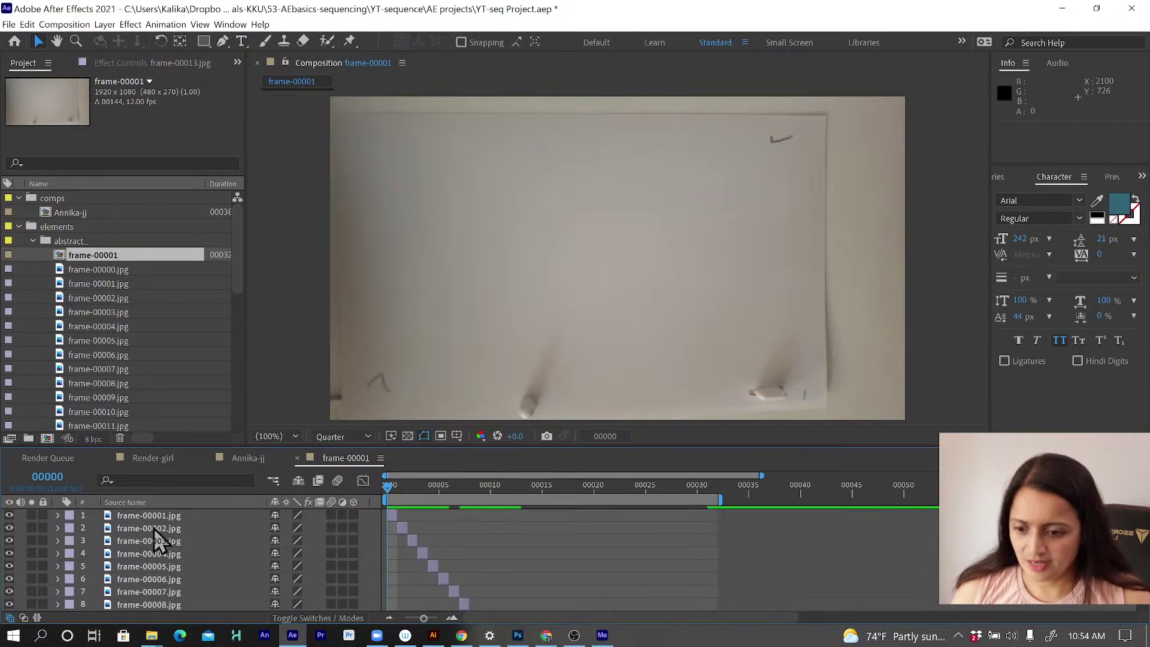
left_click(153, 515)
scroll(154, 527, "down", 7)
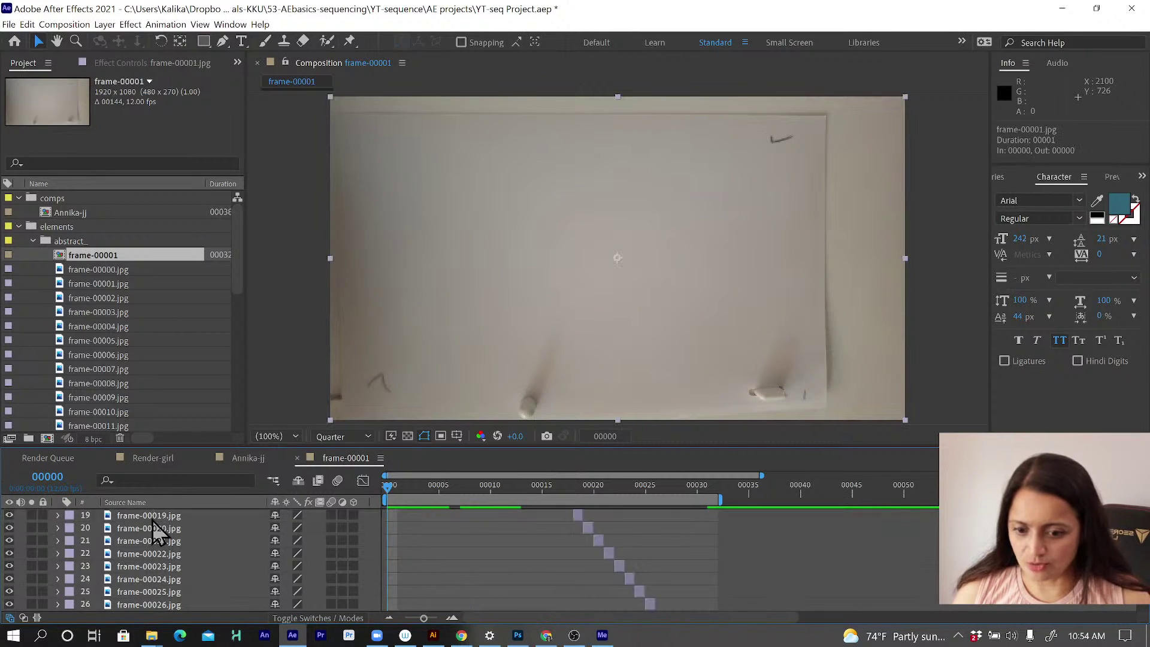
scroll(154, 527, "down", 1)
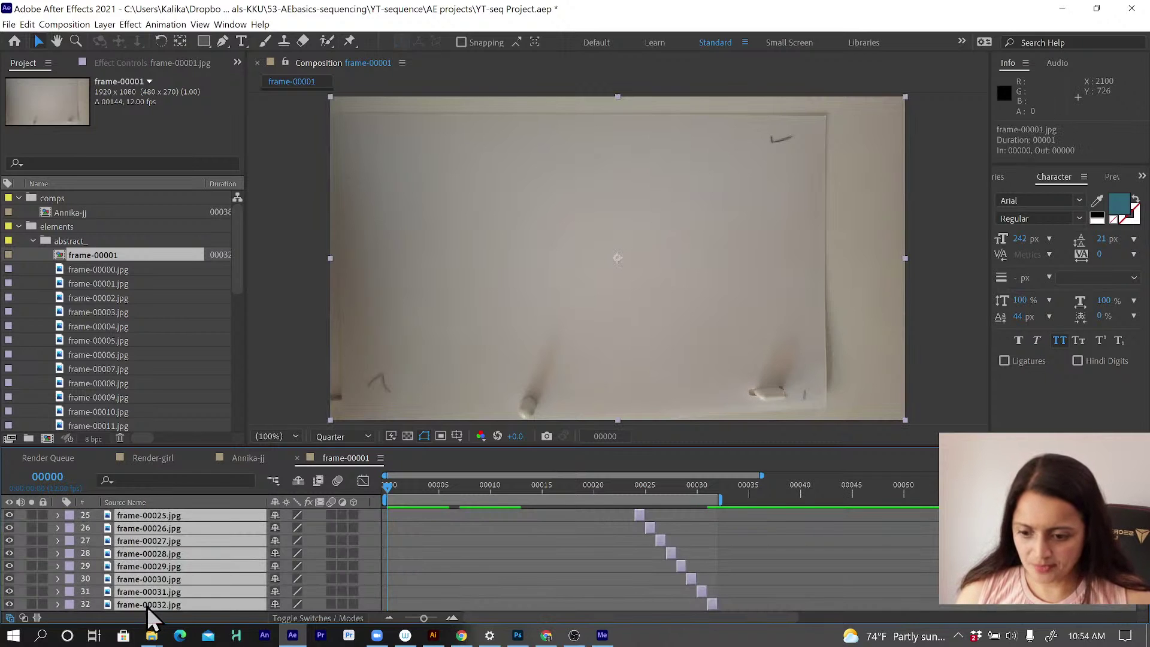
left_click(148, 605, "shift")
scroll(477, 577, "up", 8)
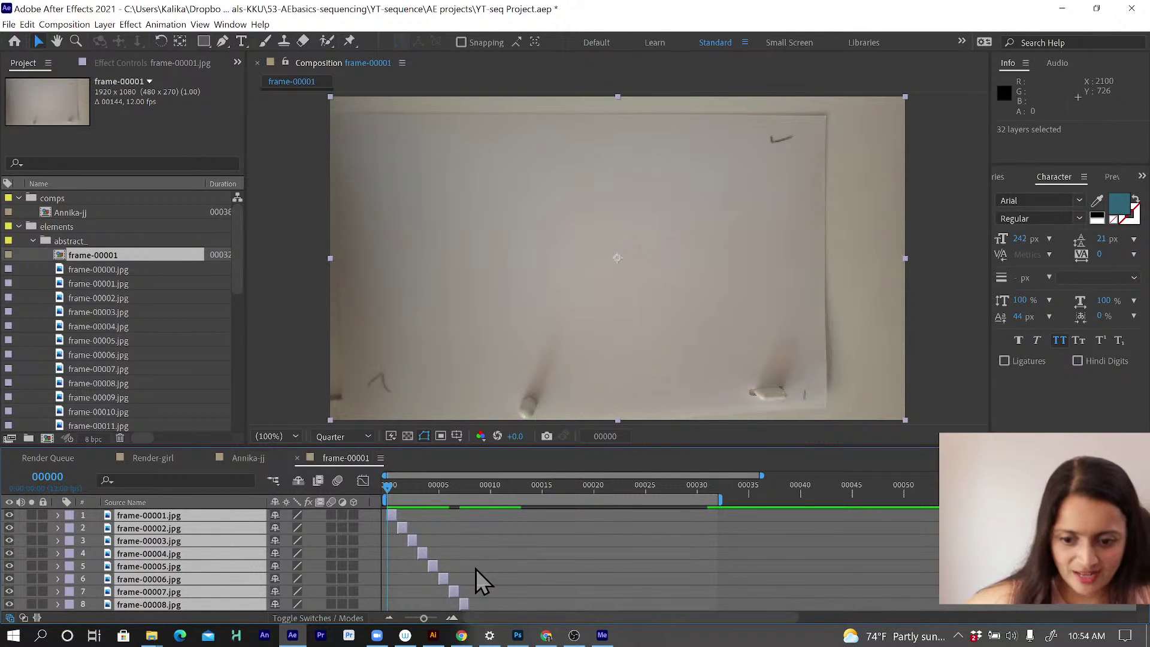
key("ctrl+z")
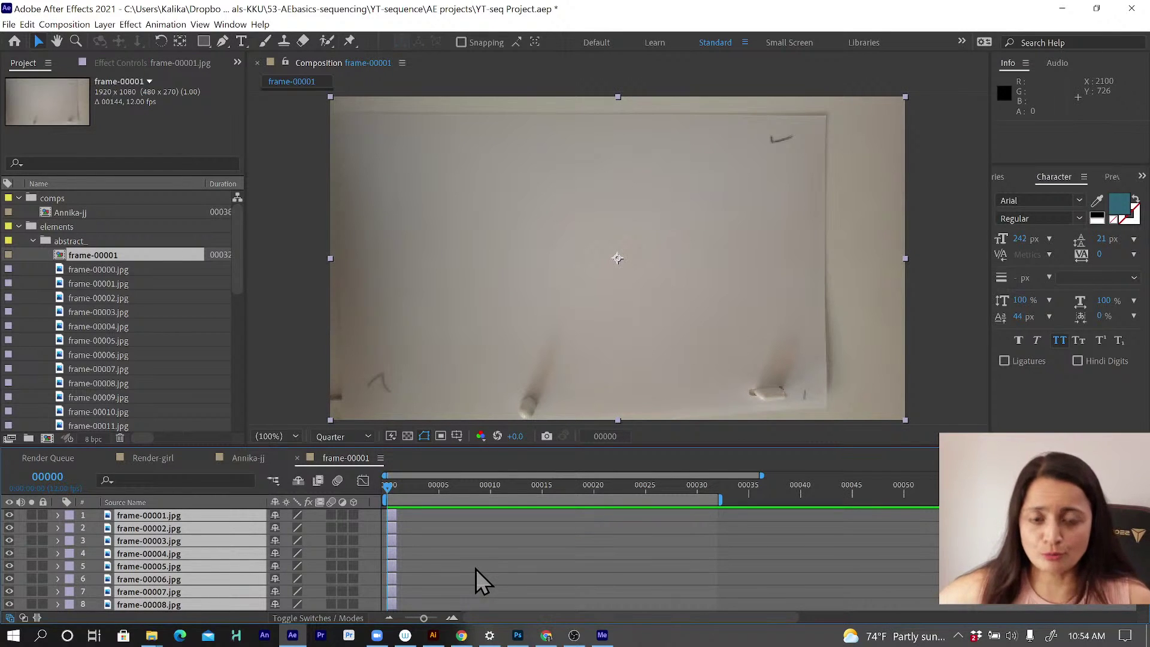
Step: Set the frame-00001 composition's start frame to 1
left_click(435, 618)
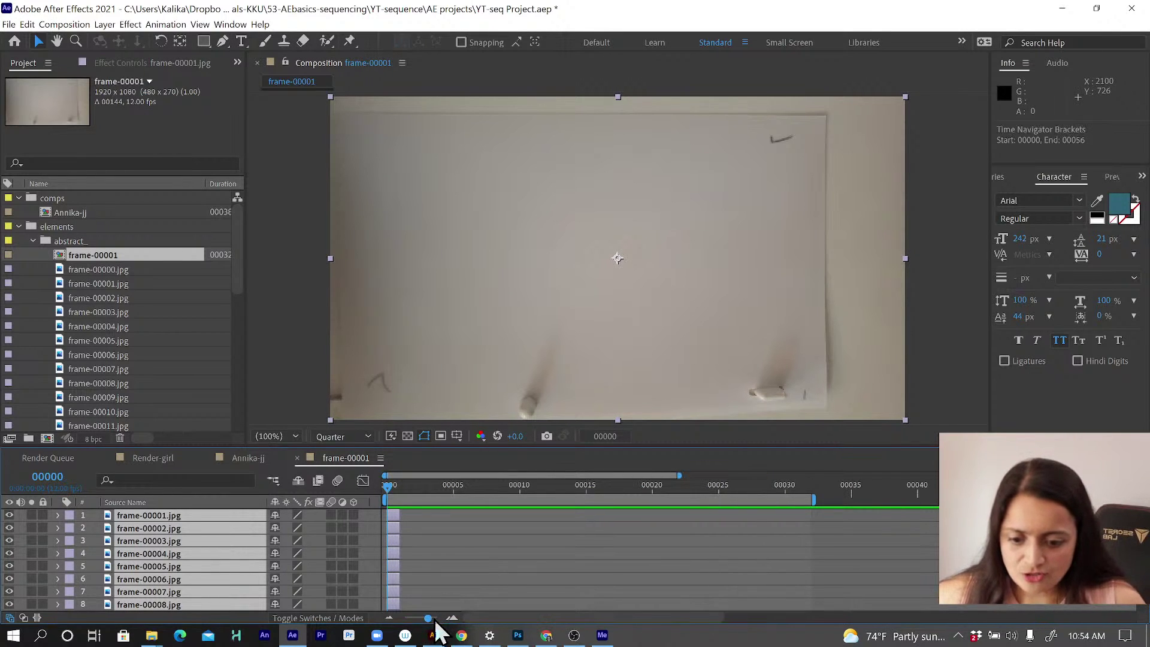
mouse_move(435, 622)
left_mouse_down()
mouse_move(446, 627)
mouse_move(431, 628)
left_mouse_up()
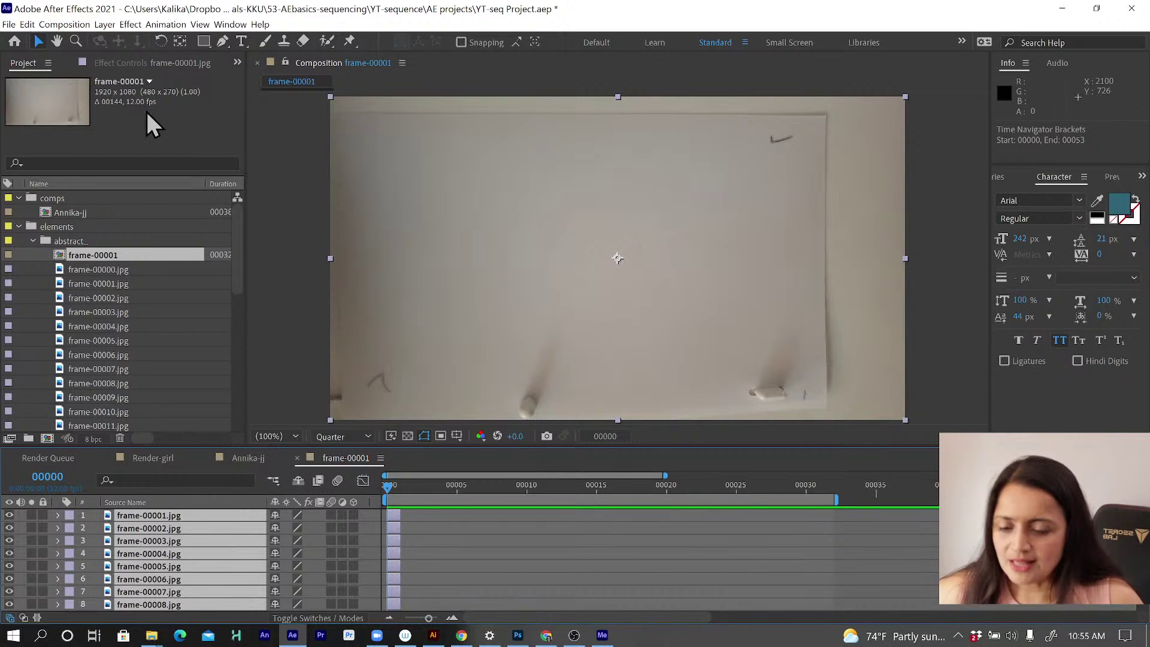
left_click(72, 25)
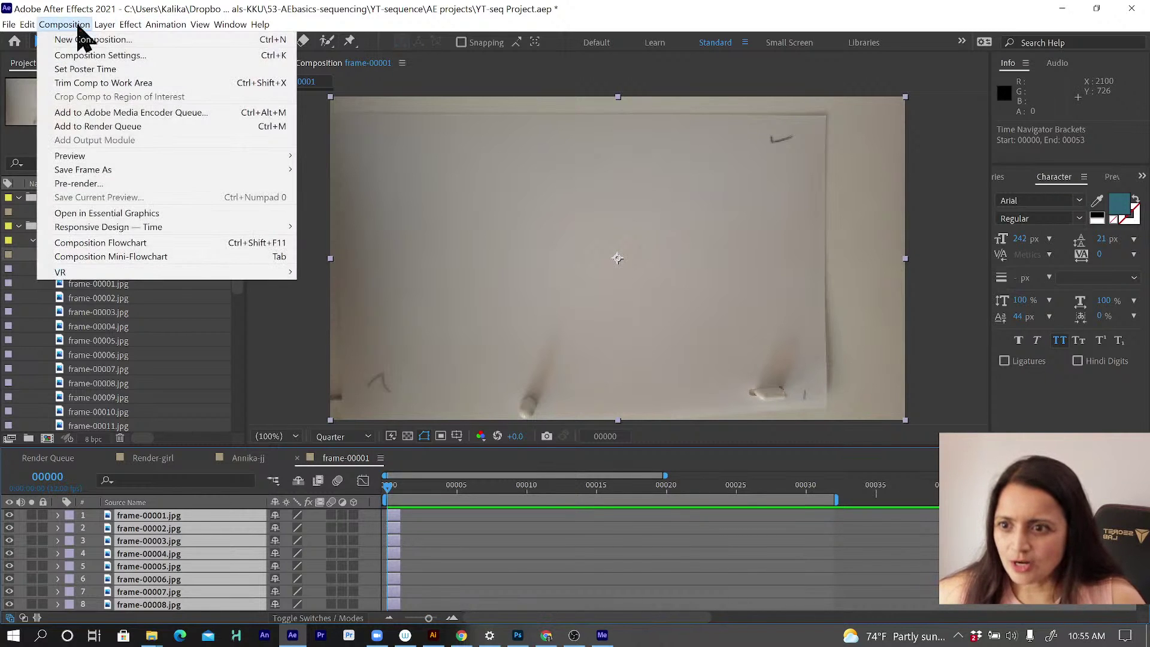
left_click(87, 55)
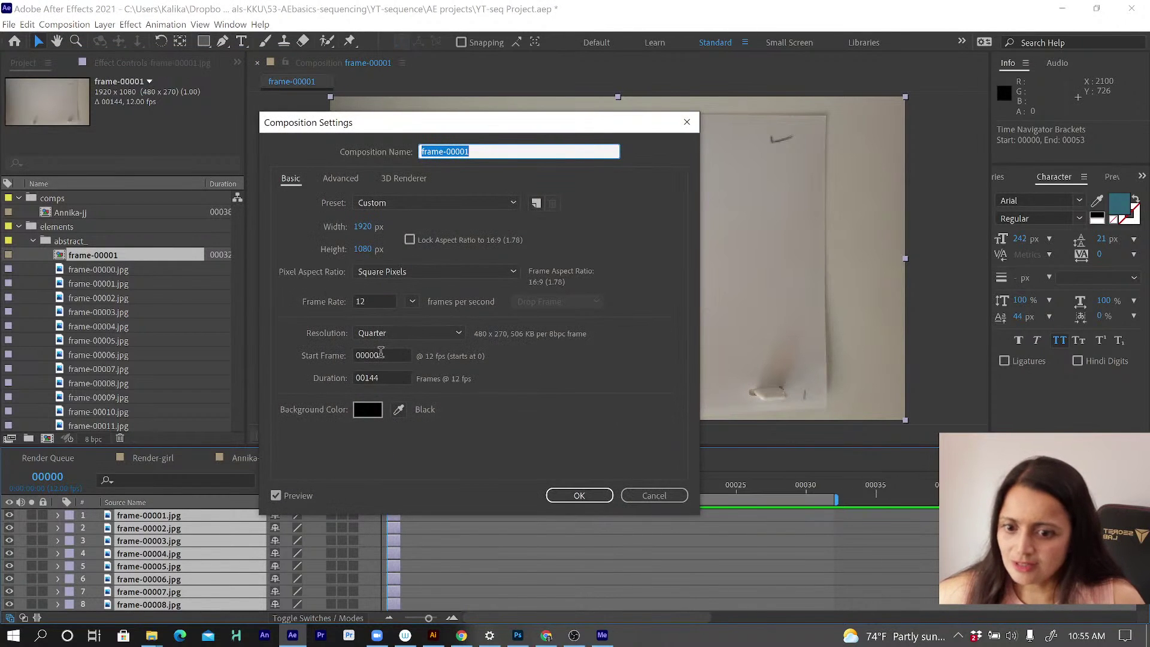
left_click(381, 354)
type("1")
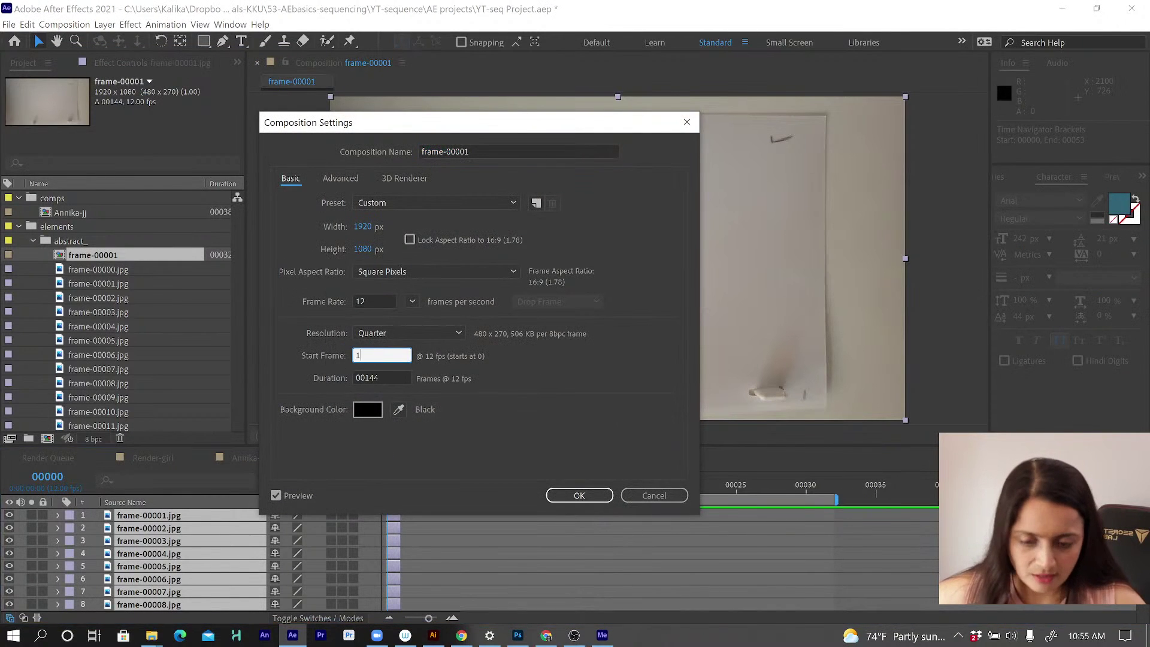
key("Return")
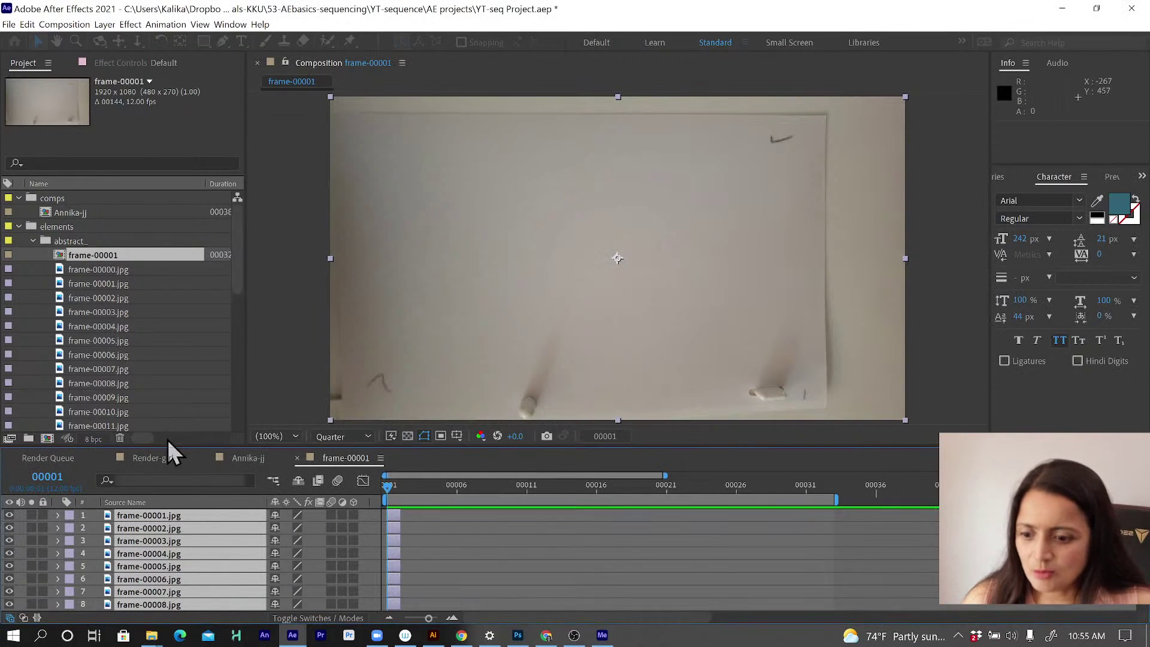
Step: Sequence the selected layers frame-00001.jpg to frame-00032.jpg one after another with Sequence Layers, without overlap
left_click(170, 24)
mouse_move(174, 155)
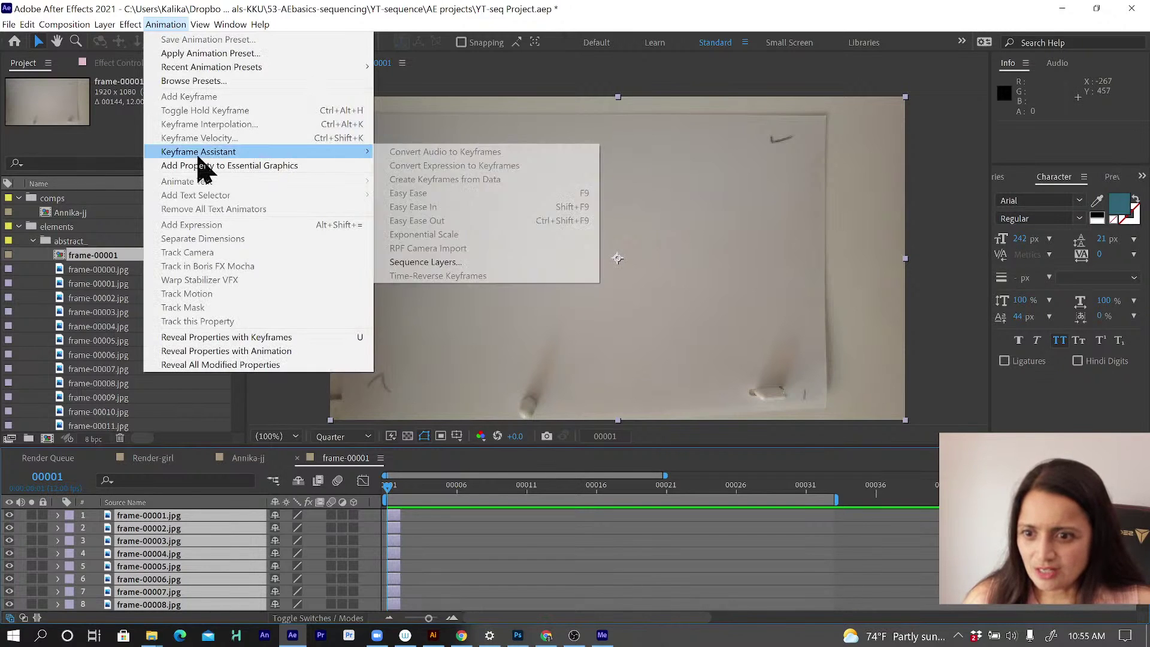
left_click(445, 262)
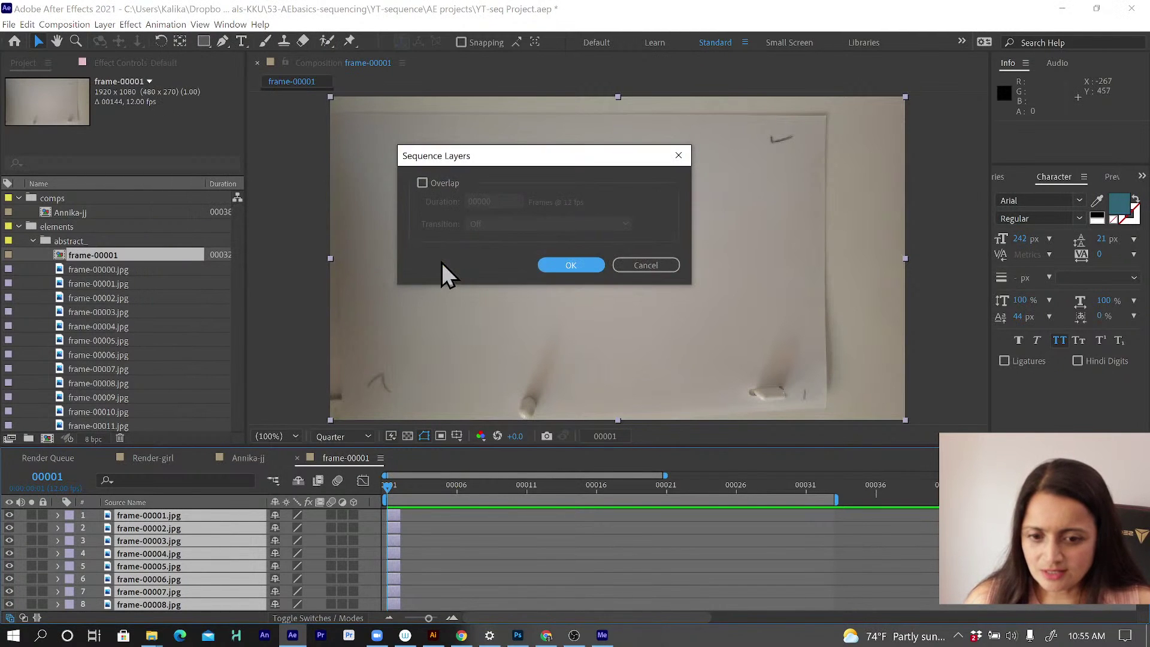
left_click(569, 264)
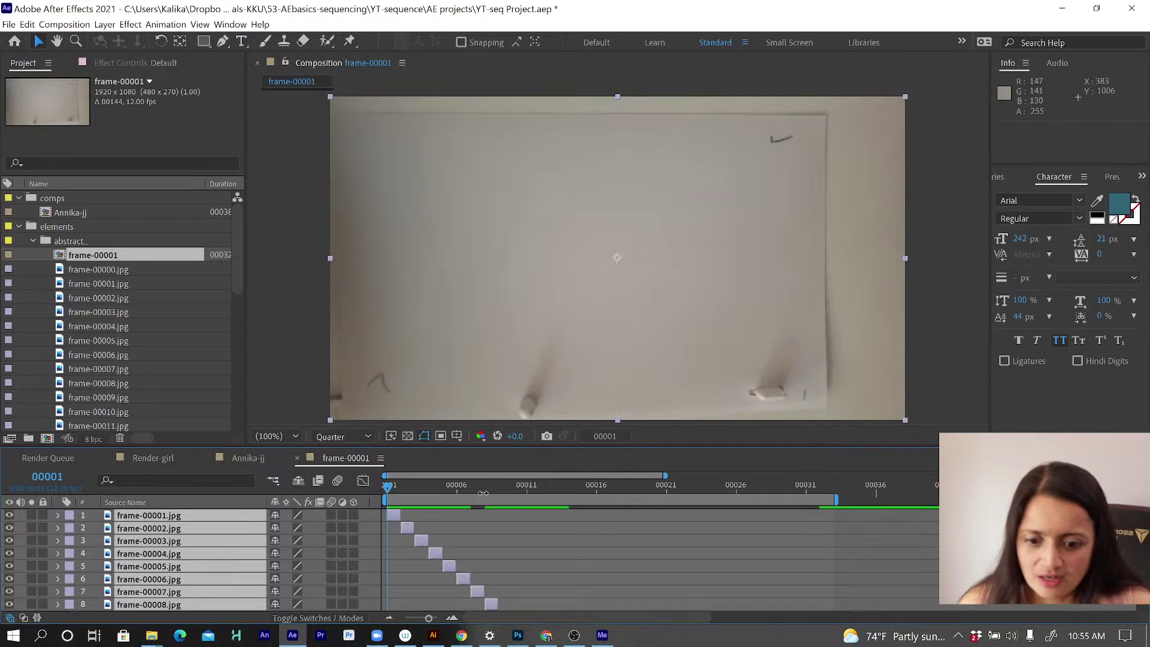
Step: Check the drawings at frames 00012 and 00013 against the frame-00012.jpg layer's timing
mouse_move(486, 497)
left_mouse_down()
mouse_move(572, 512)
mouse_move(541, 501)
left_mouse_up()
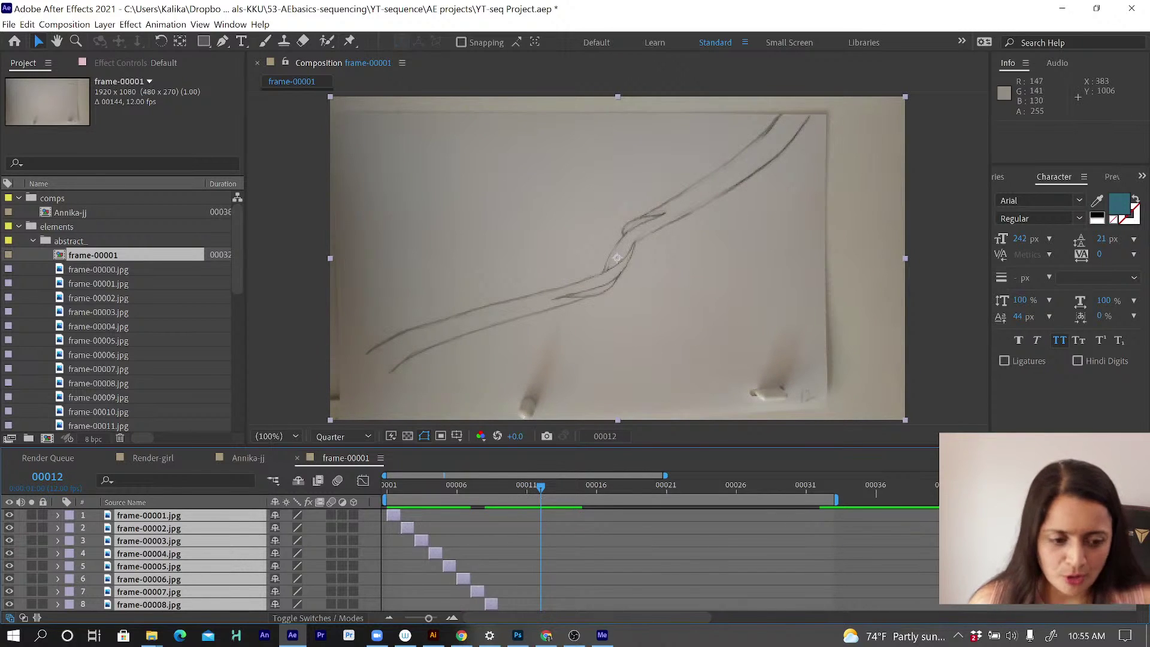
scroll(192, 560, "down", 4)
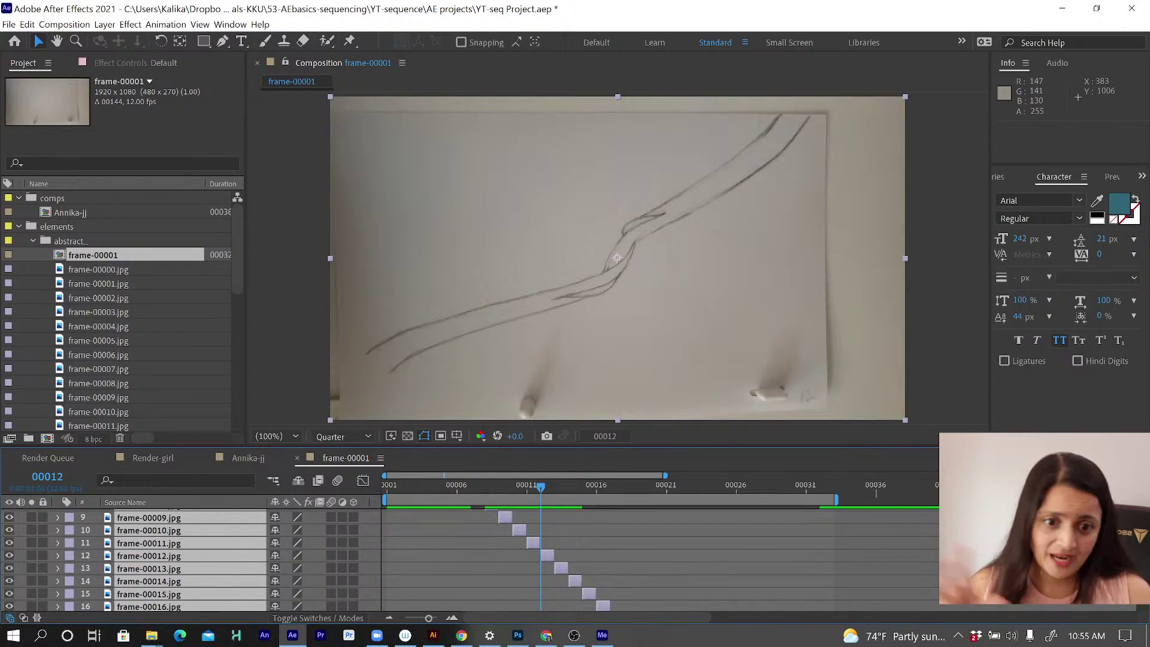
scroll(192, 560, "down", 3)
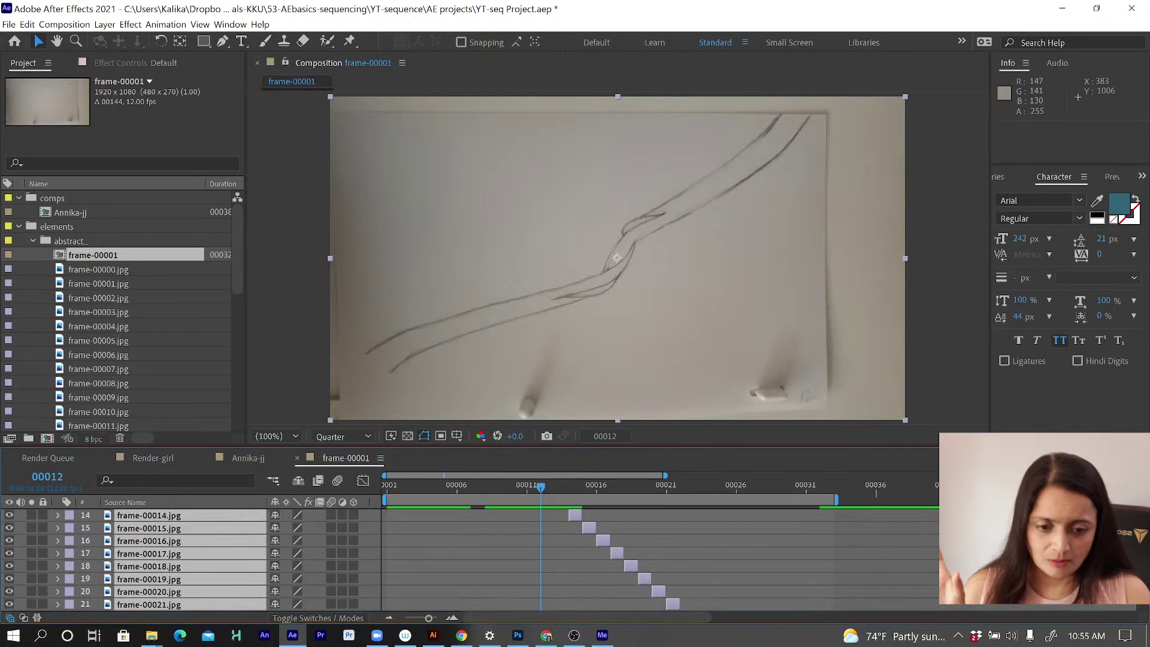
scroll(539, 559, "up", 2)
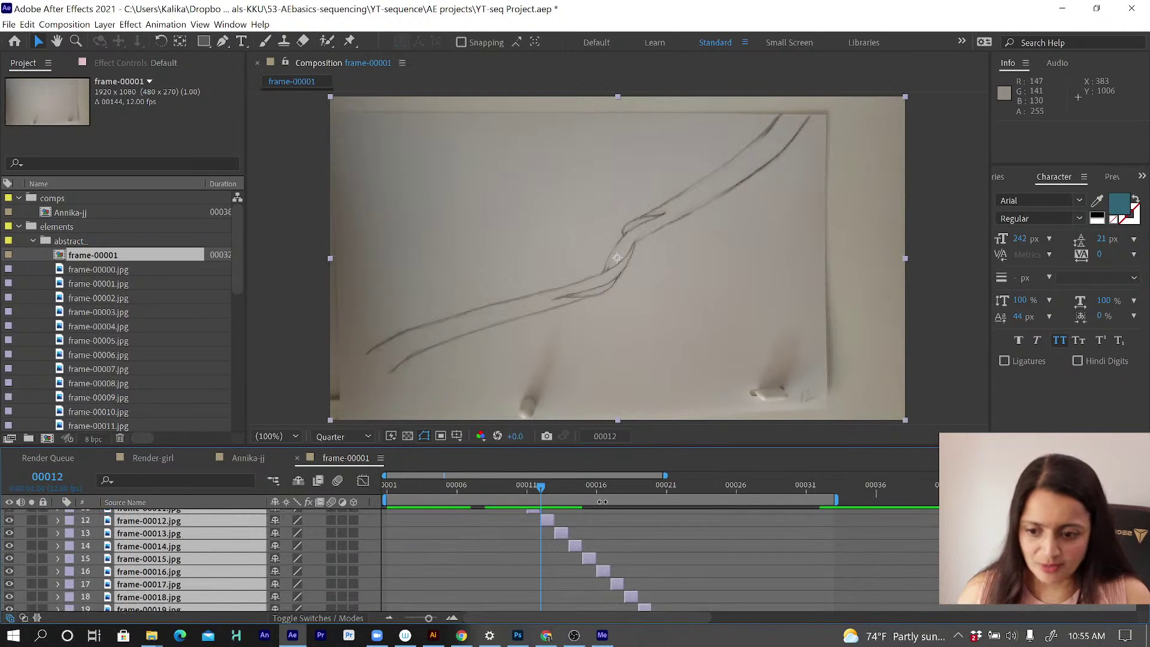
left_click(546, 521)
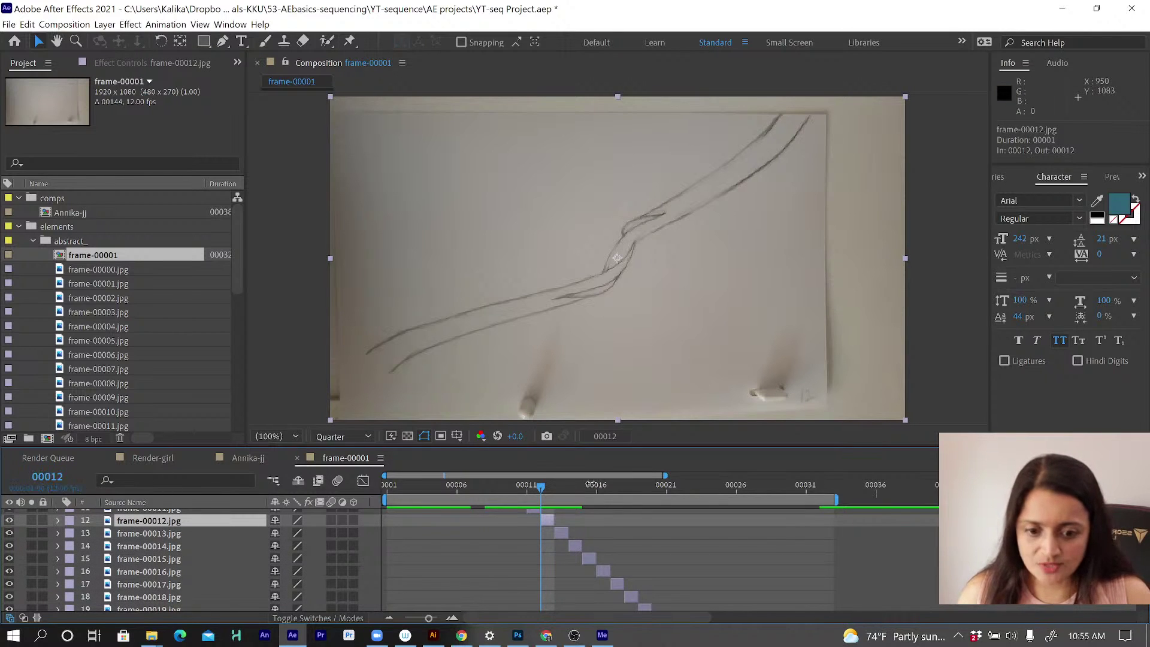
left_click(556, 486)
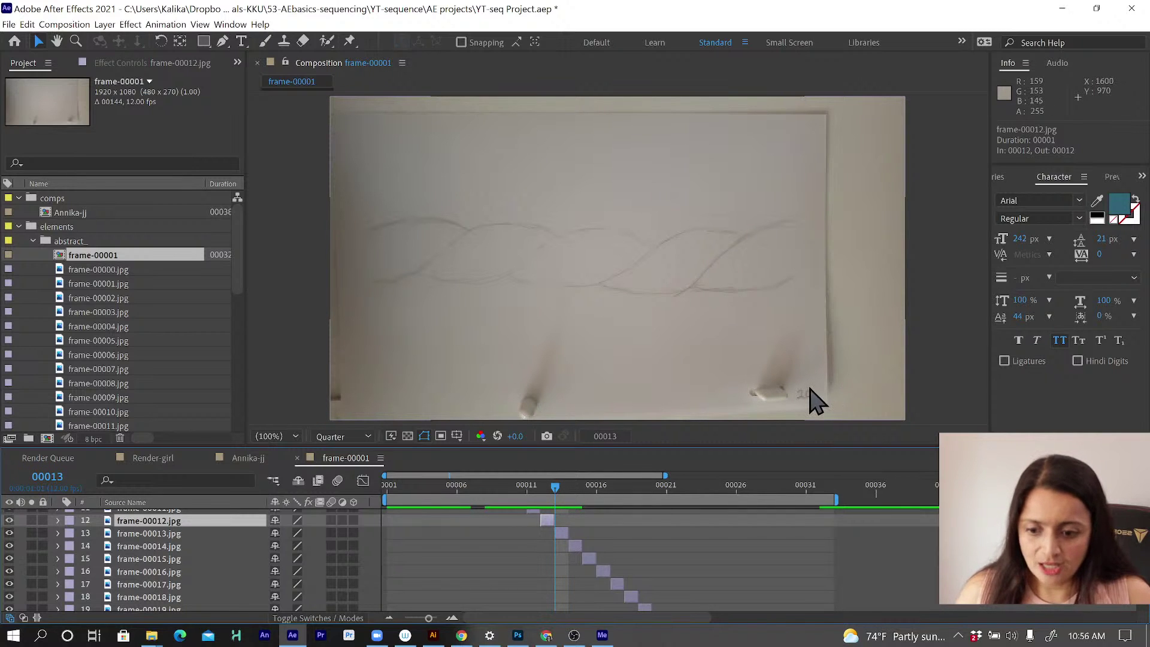
Step: Select layer frame-00013.jpg and show the In column in the timeline
left_click(563, 535)
right_click(323, 501)
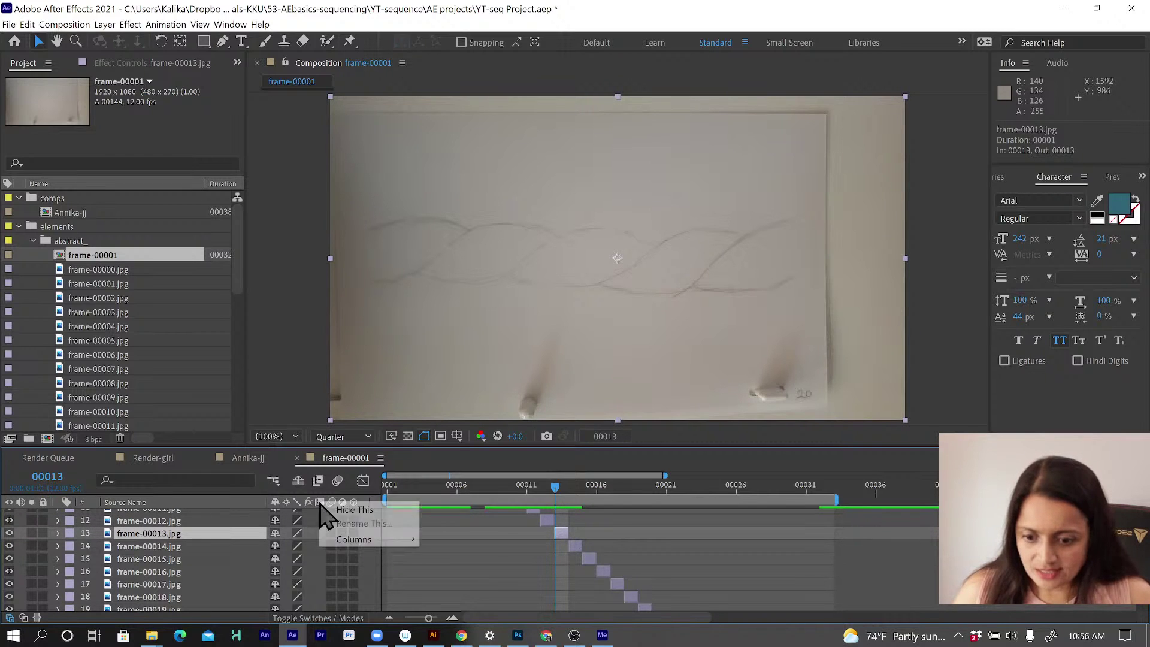
mouse_move(350, 540)
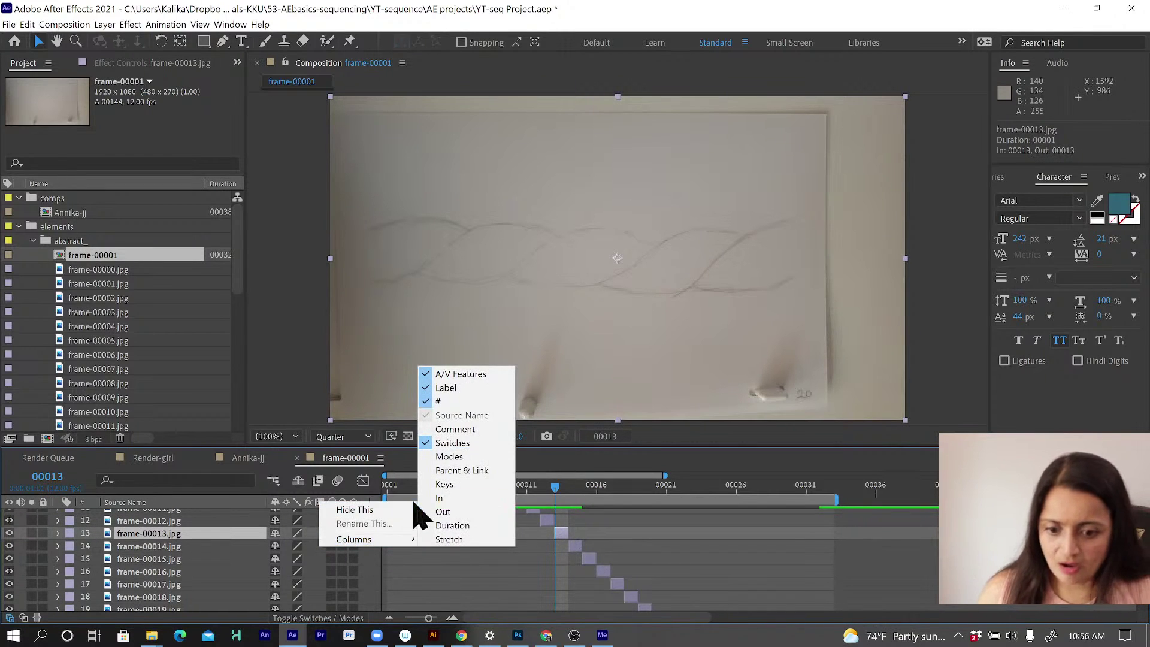
left_click(446, 499)
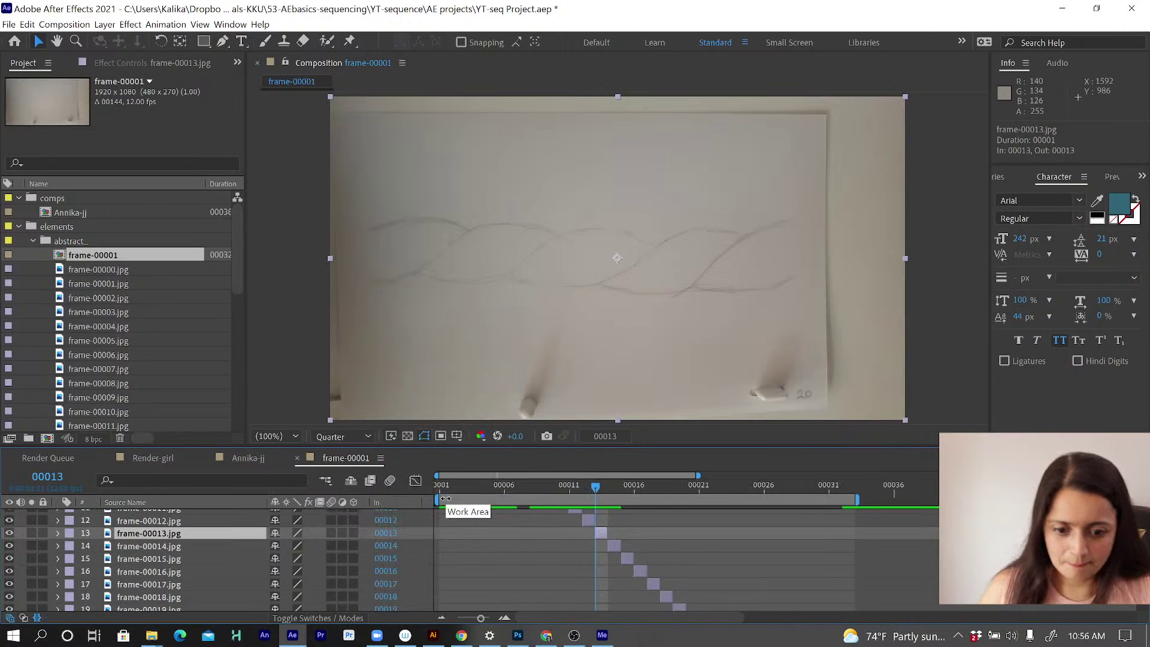
Step: Select layers frame-00013.jpg to frame-00032.jpg and shift them together so frame-00013.jpg starts at frame 00020
scroll(164, 566, "down", 5)
scroll(164, 565, "right", 1)
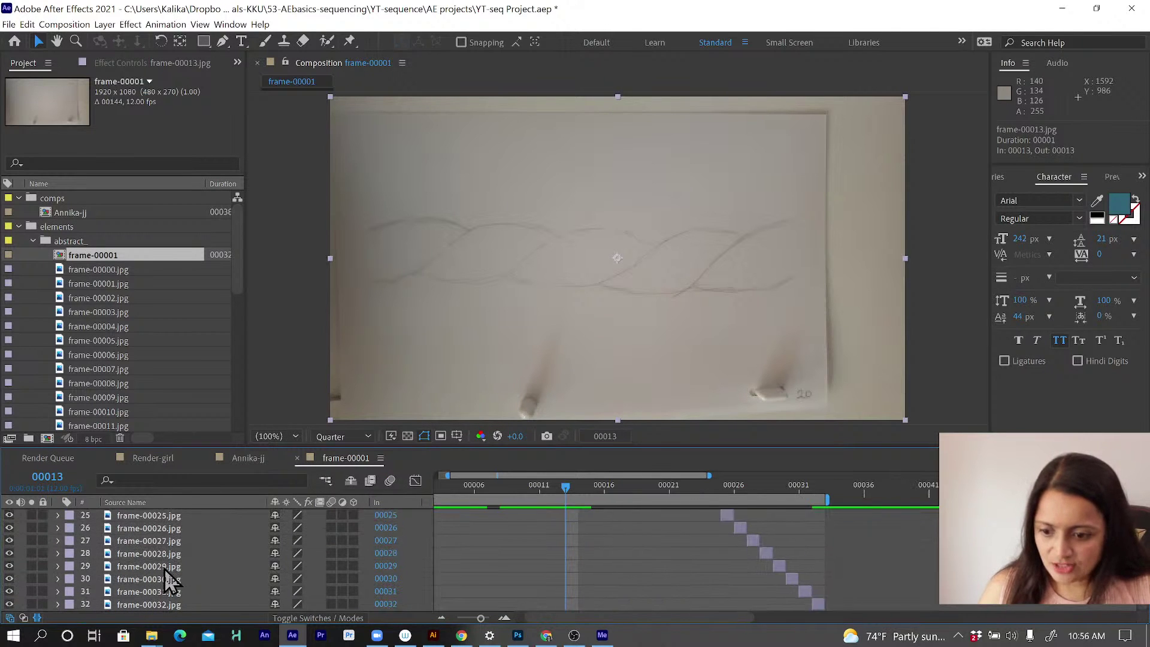
left_click(167, 604, "shift")
scroll(729, 562, "up", 6)
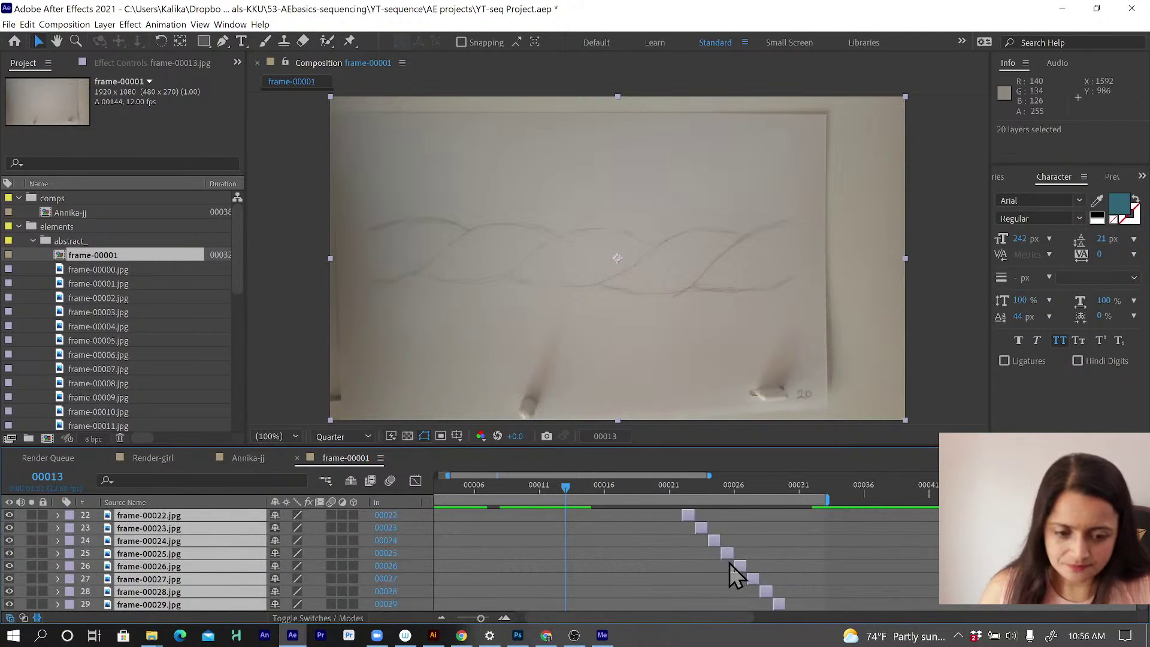
scroll(729, 563, "left", 1)
scroll(729, 562, "down", 2)
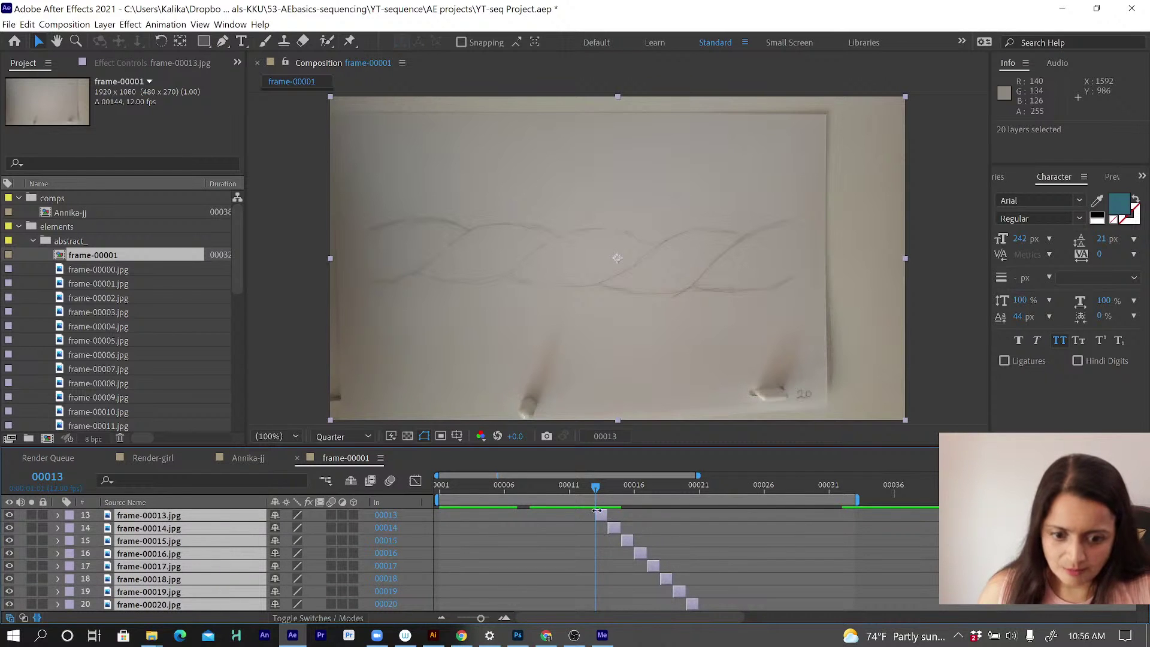
left_click_drag(601, 516, 688, 521)
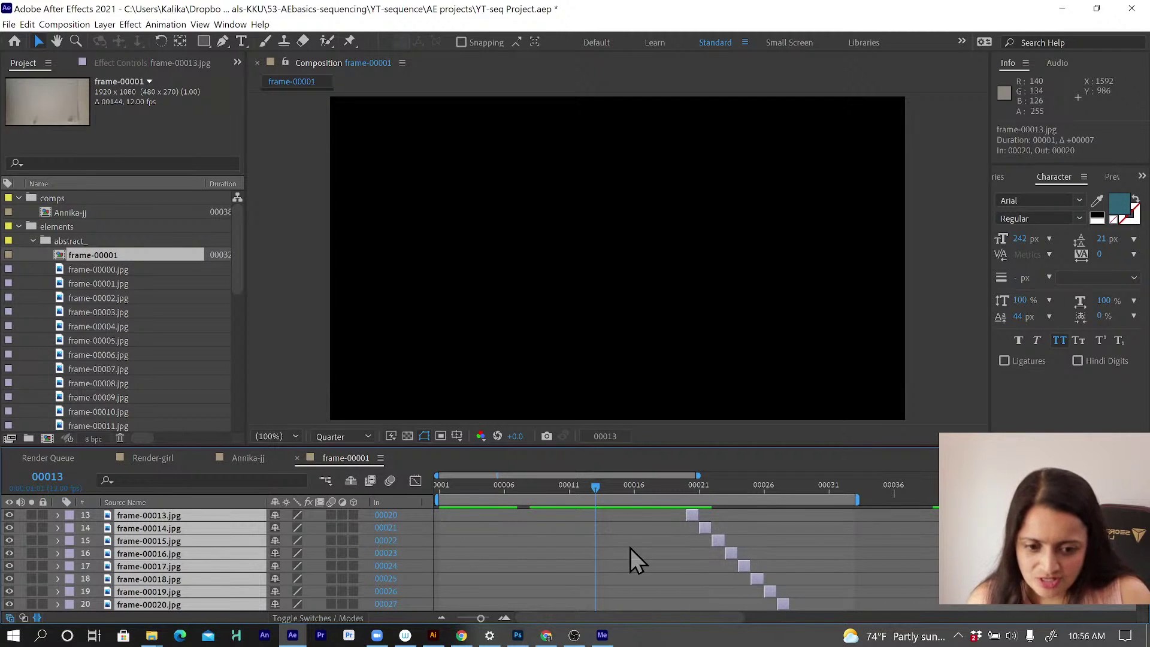
Step: Extend layer frame-00012.jpg's out point to frame 00019 to fill the gap before frame-00013.jpg
scroll(630, 547, "up", 4)
scroll(598, 577, "down", 3)
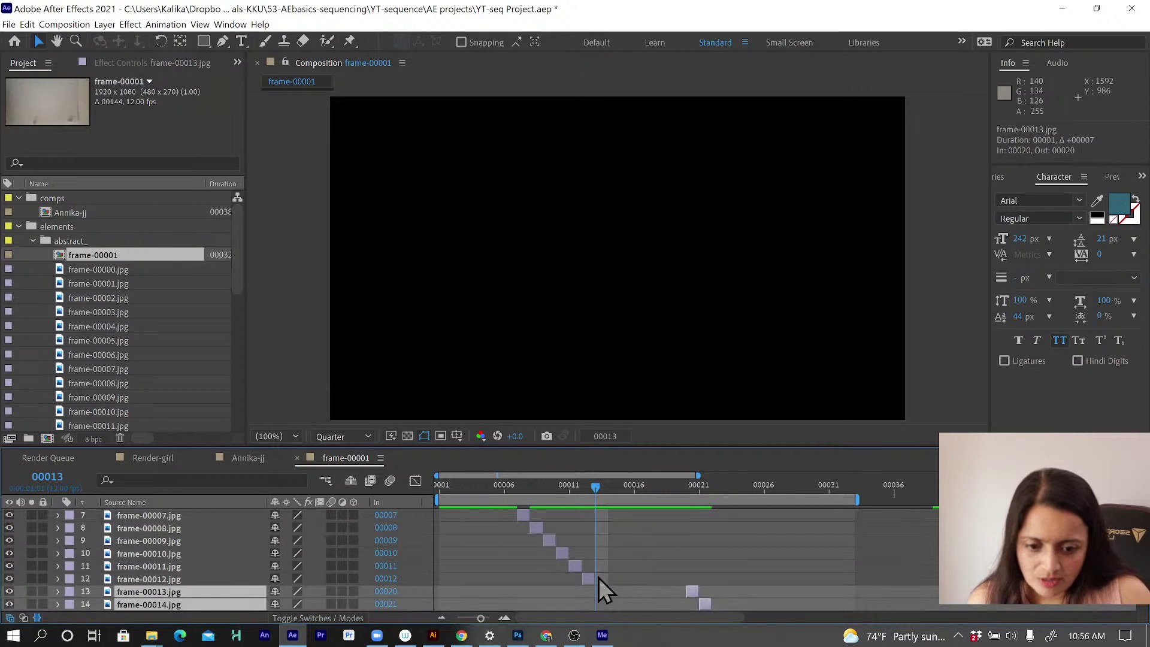
left_click(591, 577)
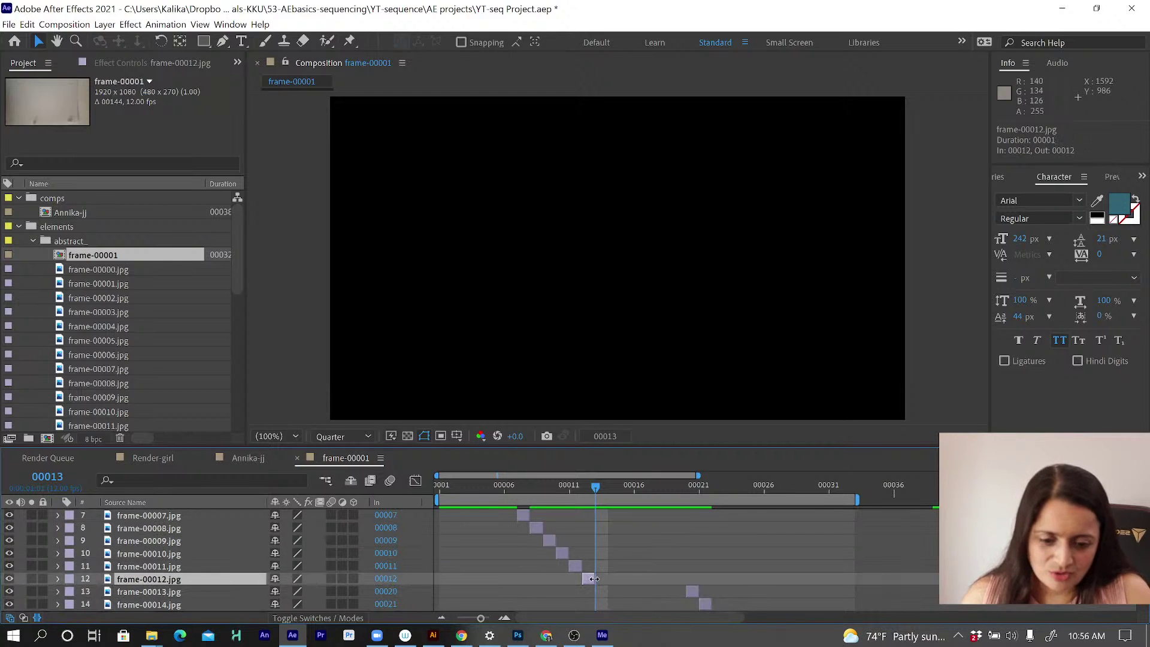
left_click_drag(594, 579, 686, 579)
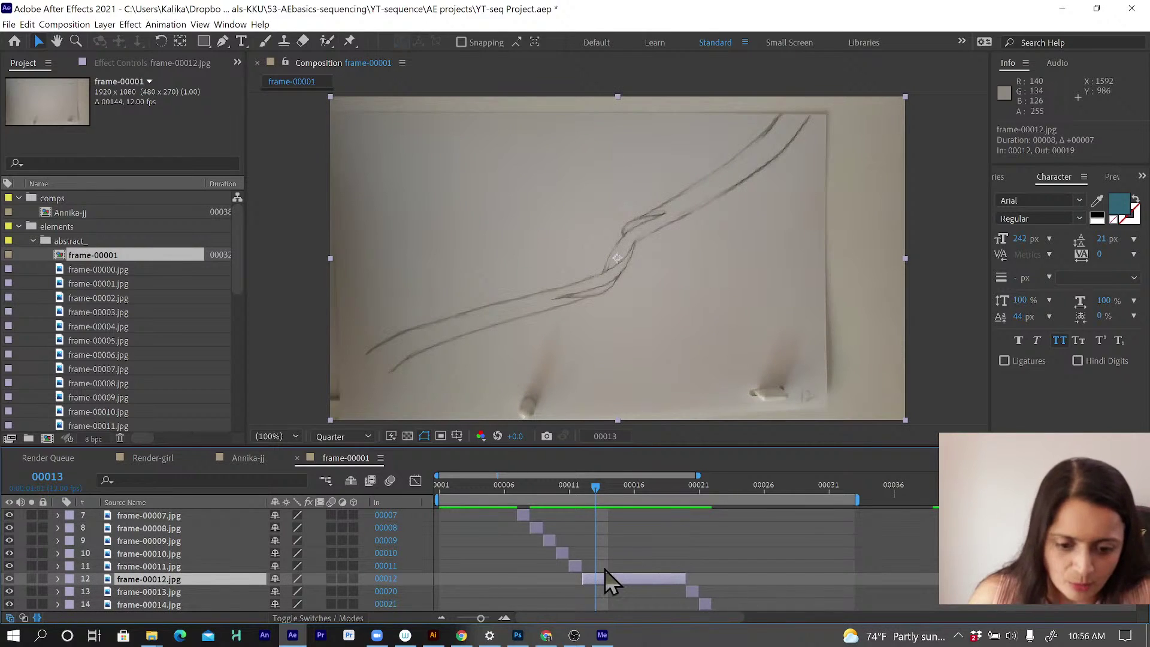
Step: Compare the numbered drawings of layers frame-00013.jpg and frame-00014.jpg at frames 00020 and 00021
scroll(606, 579, "right", 2)
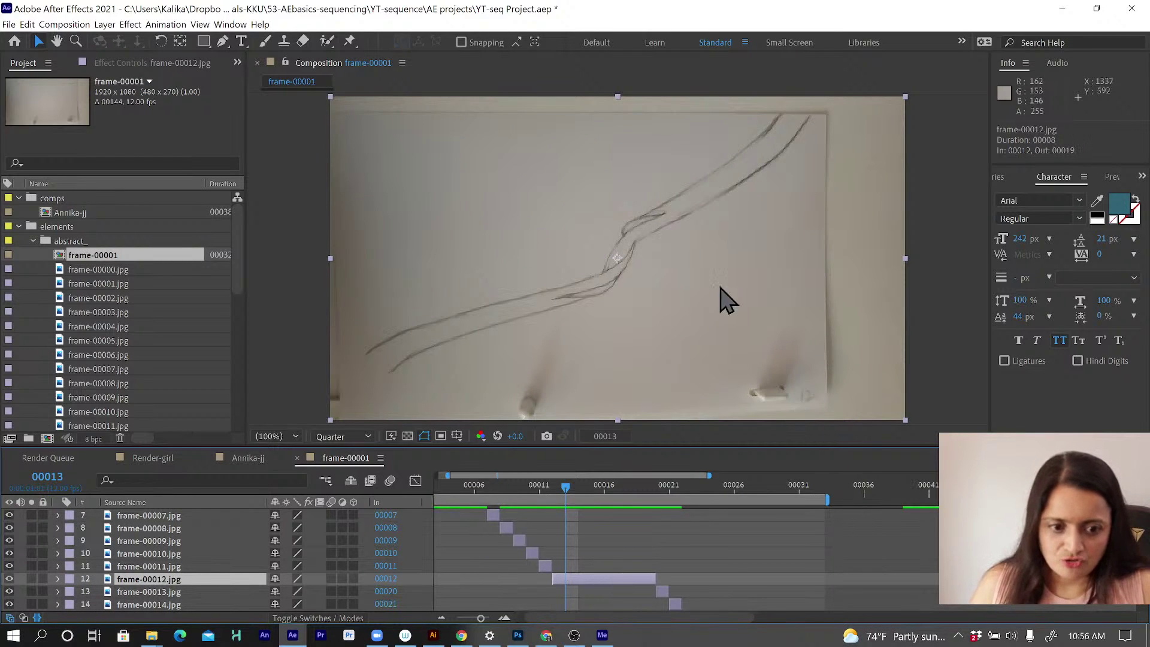
left_click(670, 504)
left_click(658, 592)
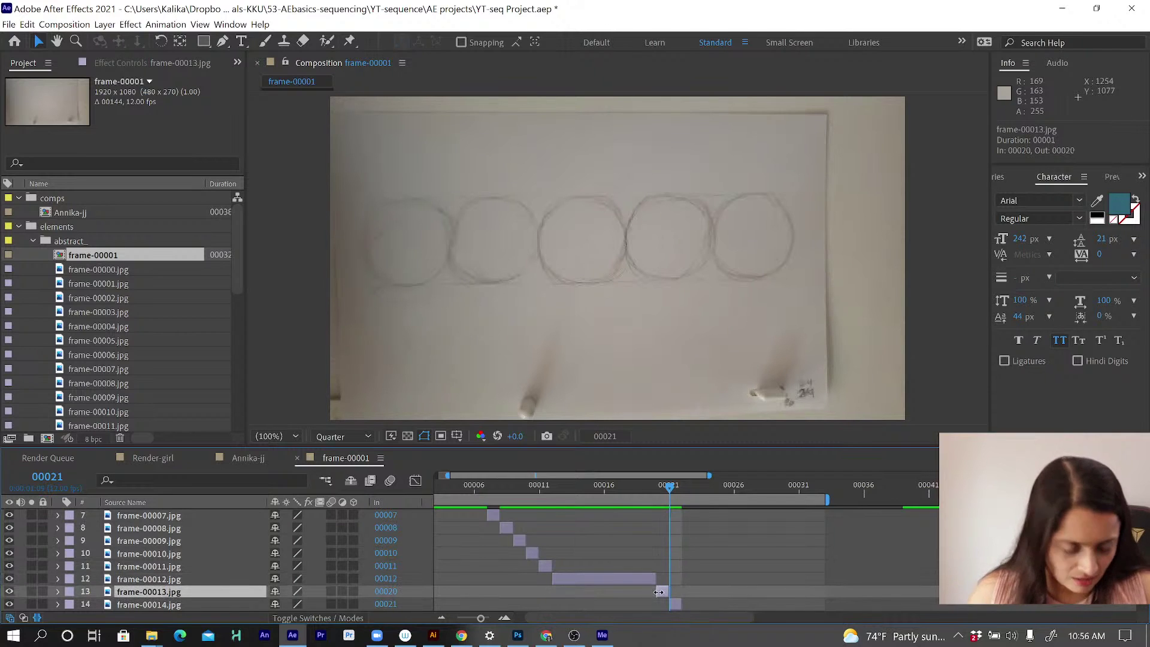
key("Page_Up")
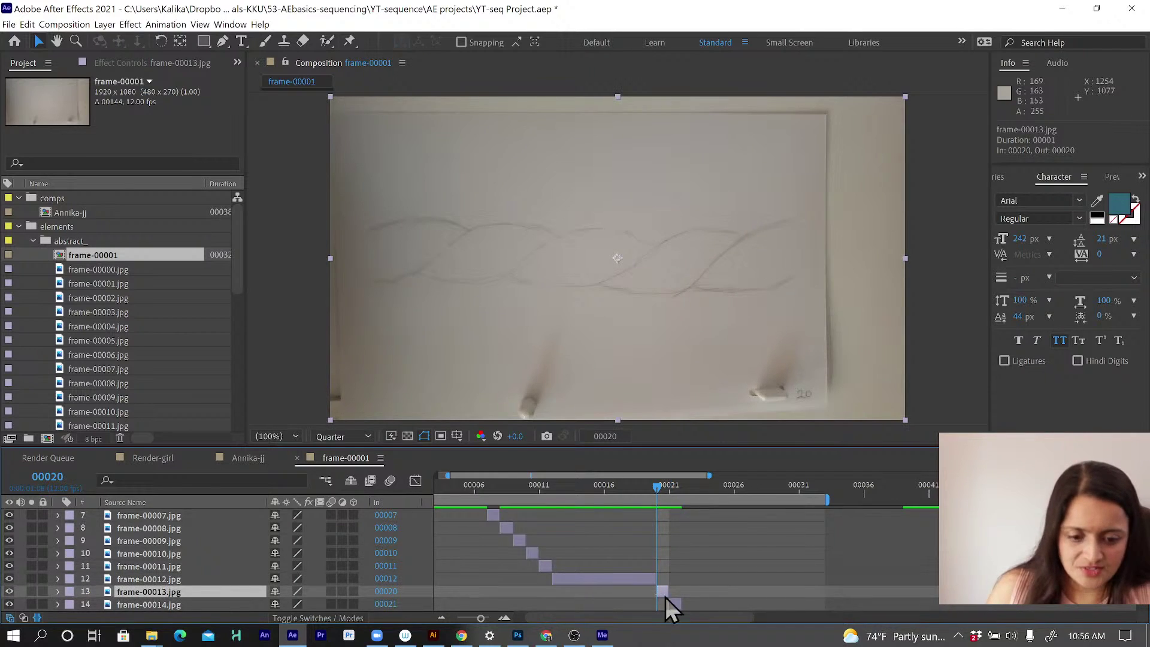
left_click(675, 605)
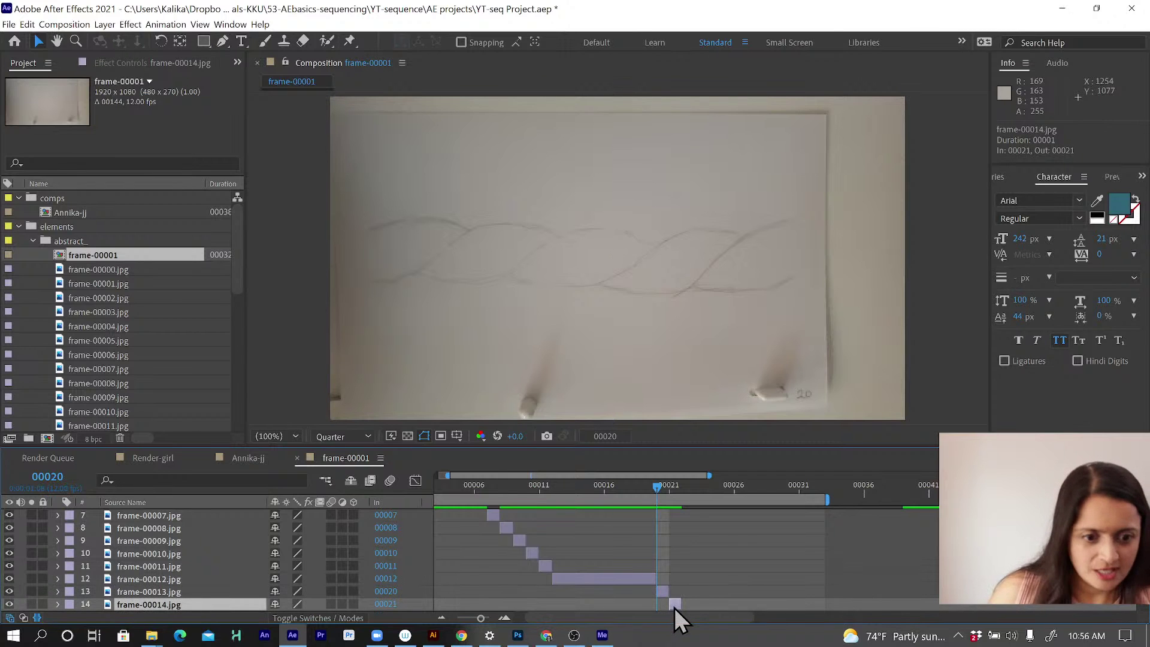
key("Page_Down")
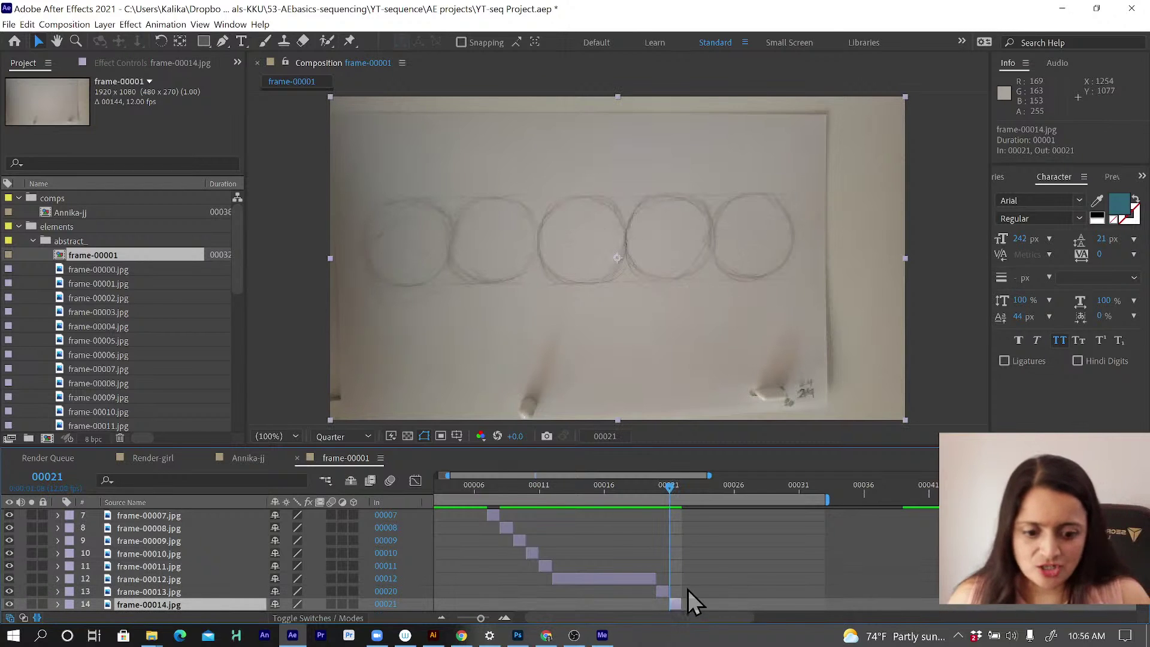
Step: Set layer frame-00014.jpg's in time to frame 24
scroll(703, 566, "down", 5)
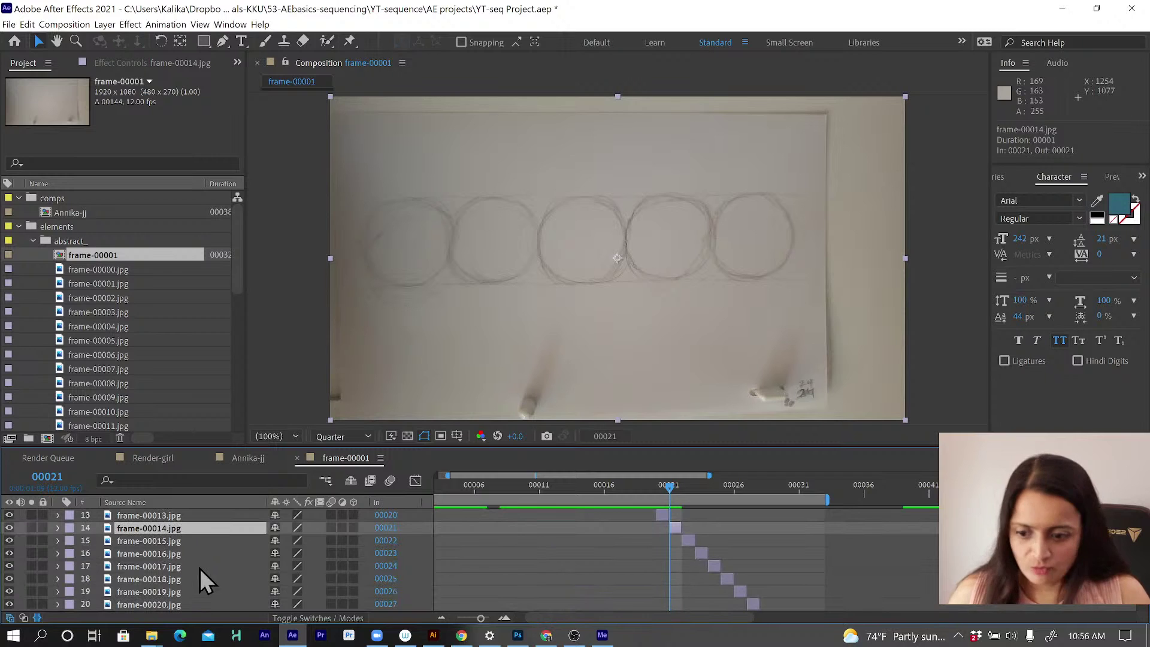
scroll(182, 586, "down", 3)
scroll(186, 590, "up", 3)
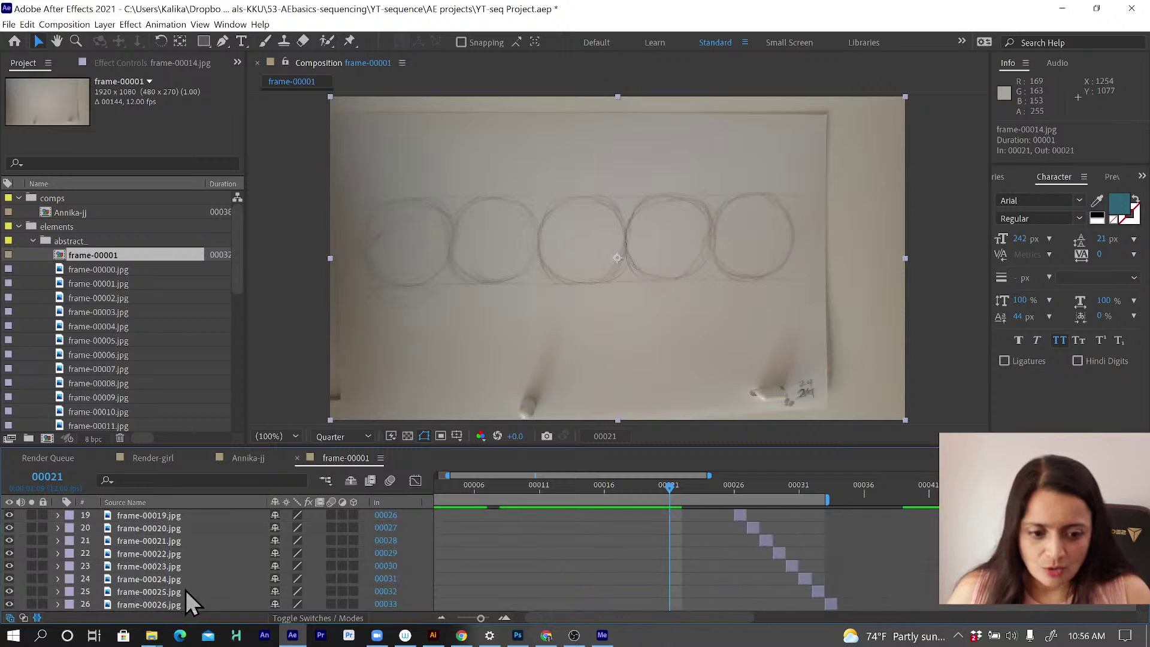
scroll(186, 591, "left", 1)
scroll(186, 590, "up", 3)
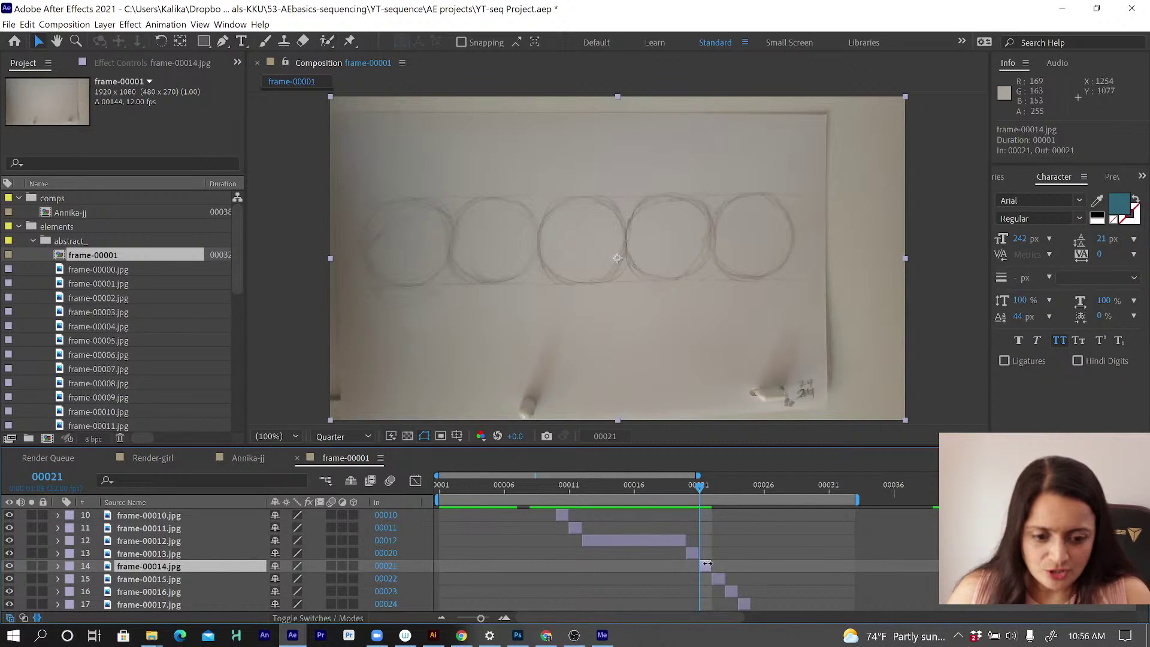
left_click(386, 566)
type("24")
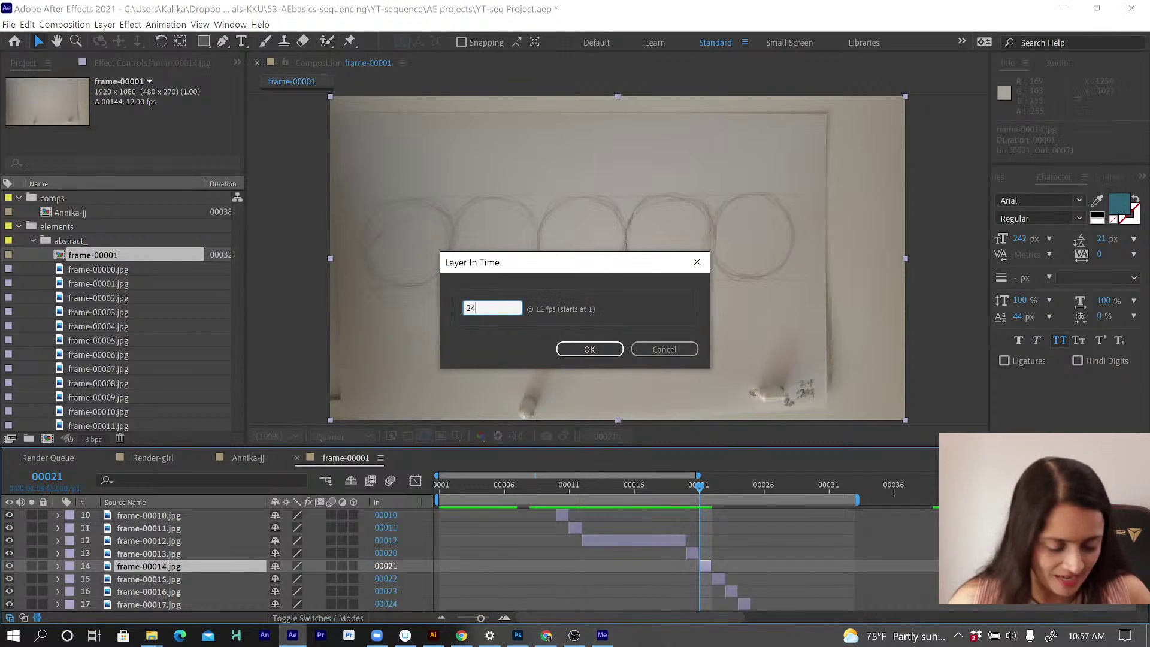
key("Escape")
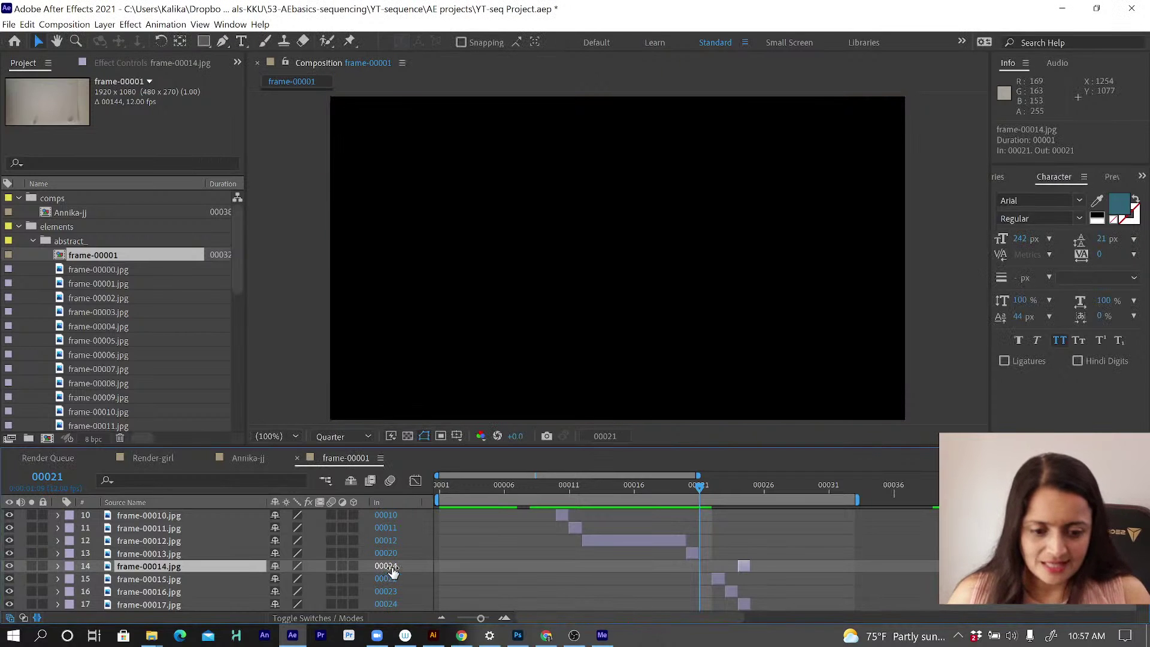
Step: Extend layer frame-00013.jpg's out point to frame 00023 and check the drawing at frame 00024
left_click_drag(698, 555, 734, 559)
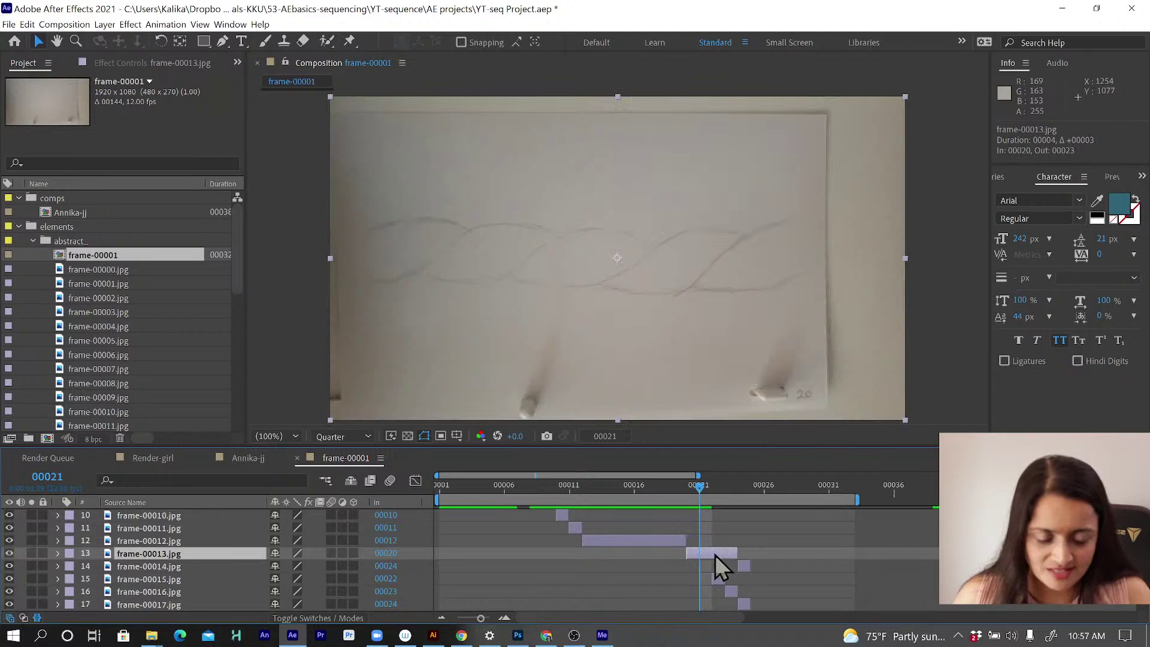
left_click(742, 488)
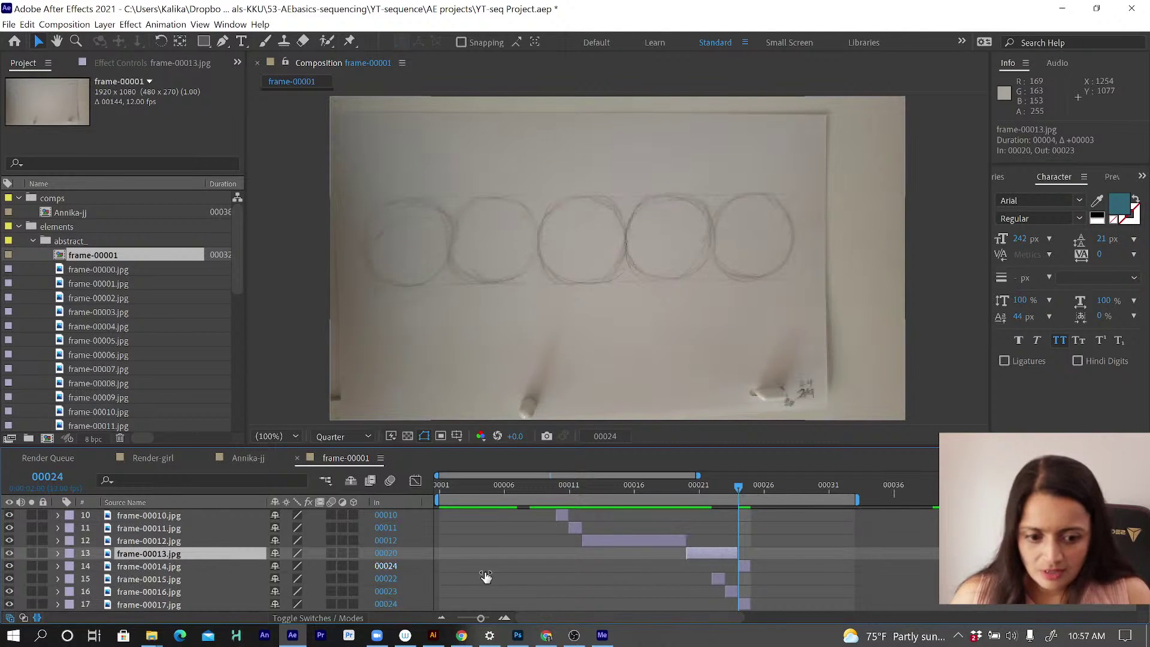
Step: Set the composition preview resolution to Full and view layer frame-00015.jpg on its own to read its drawing number
left_click(717, 579)
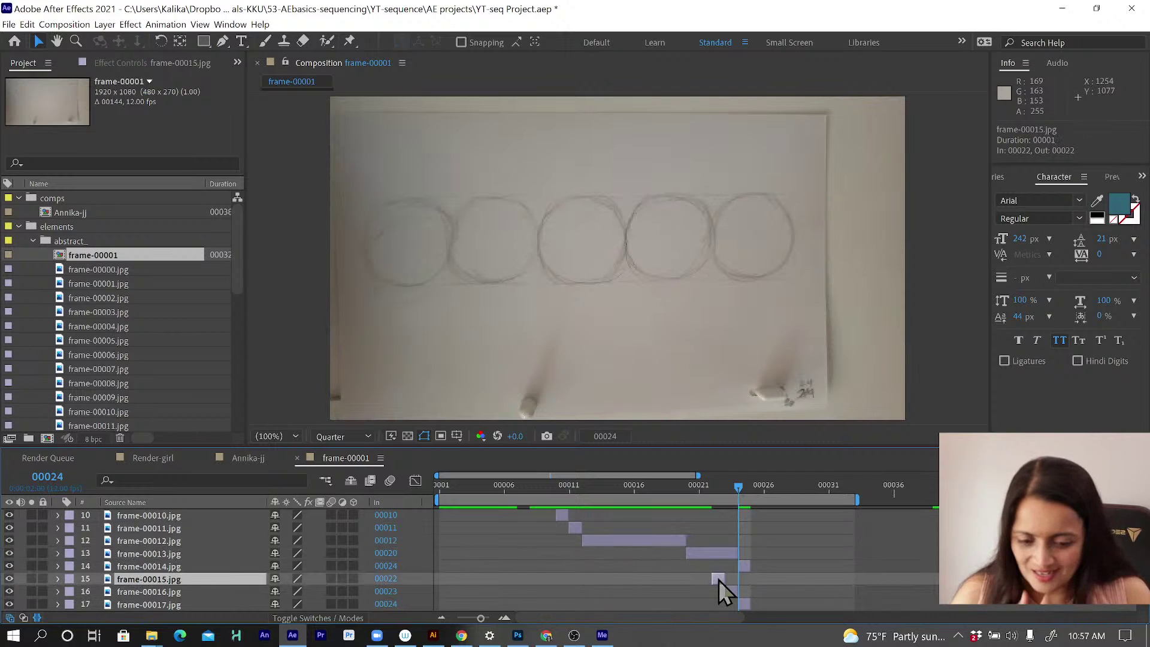
double_click(717, 579)
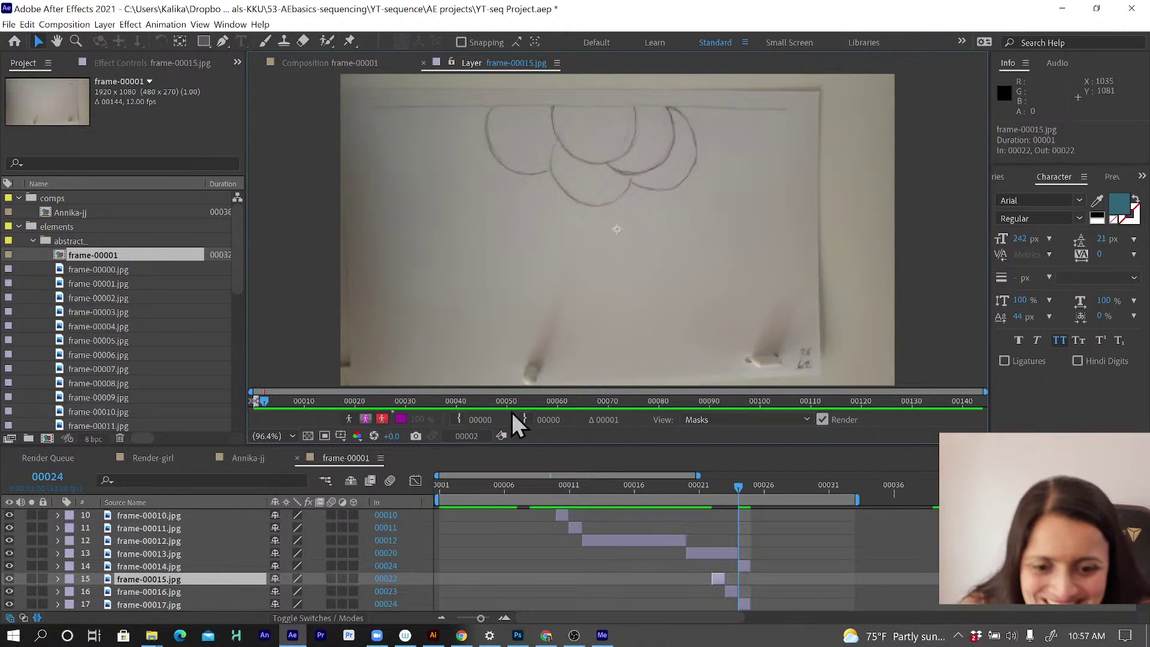
left_click(339, 63)
left_click(346, 438)
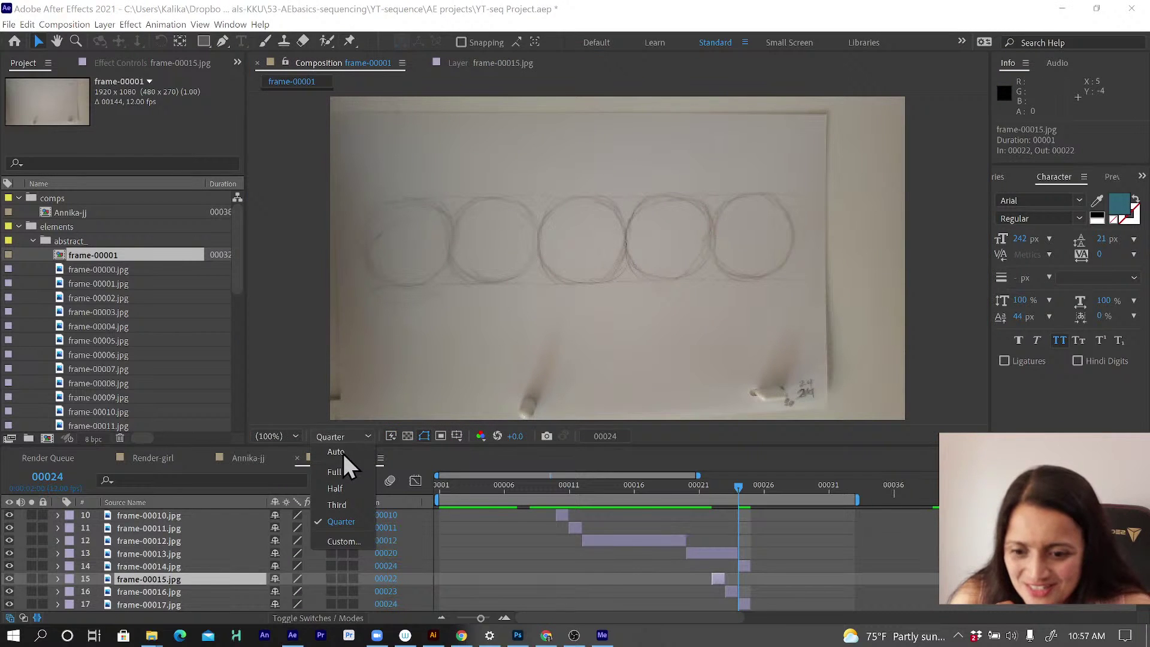
left_click(339, 472)
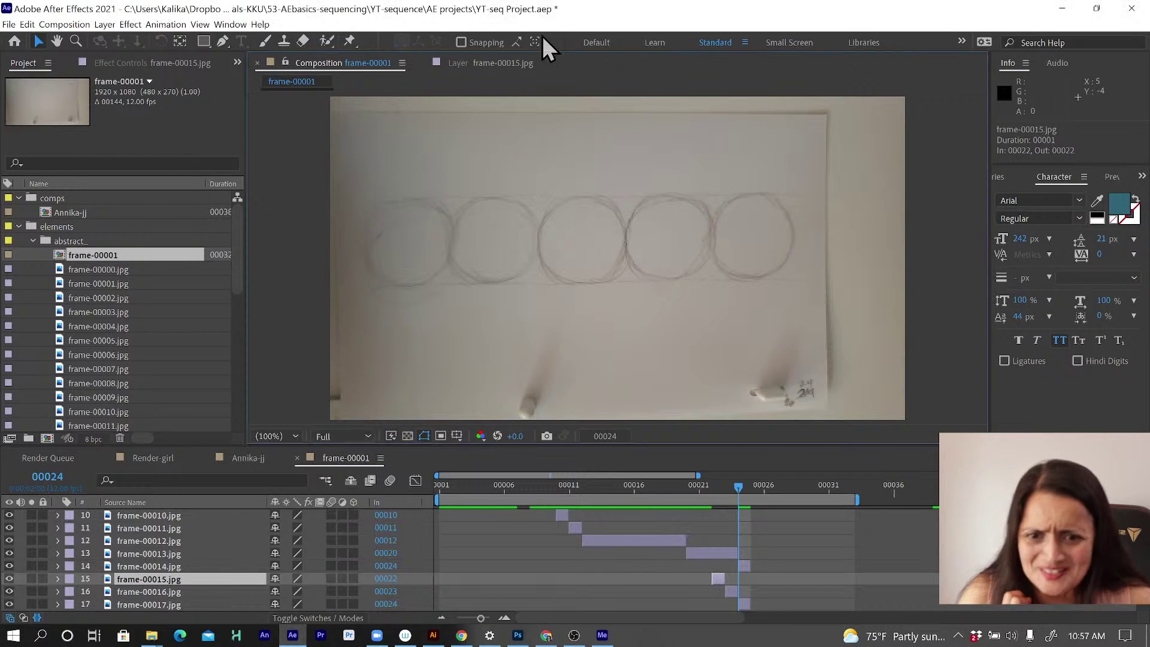
left_click(482, 62)
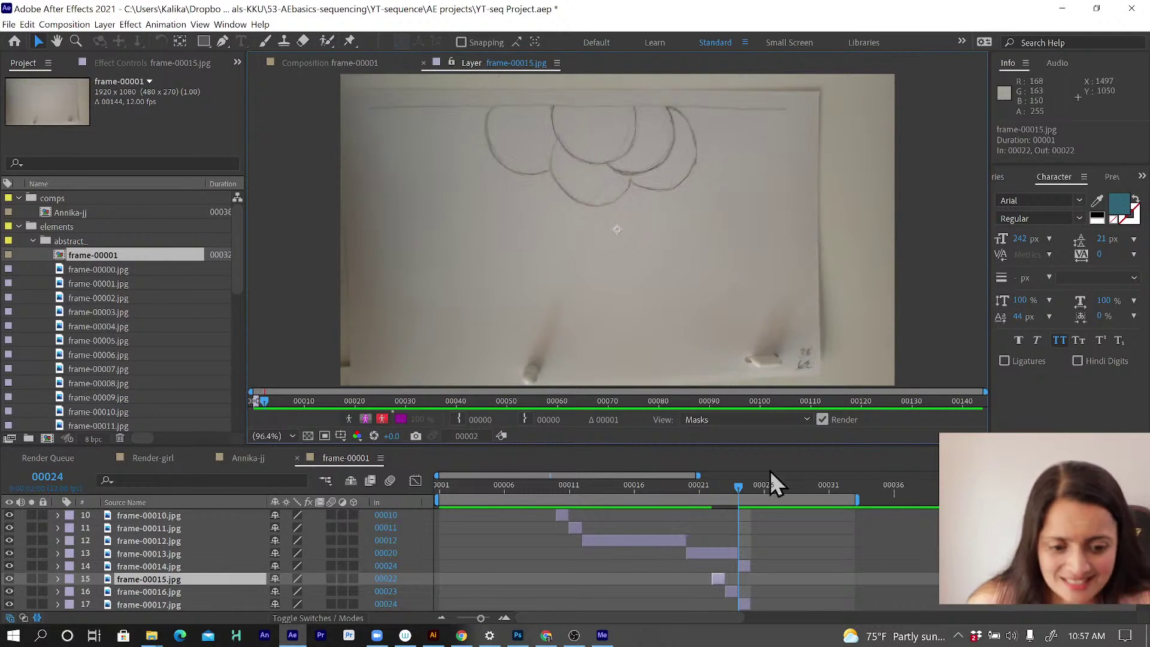
Step: Set layer frame-00015.jpg's in time to frame 38
left_click(390, 578)
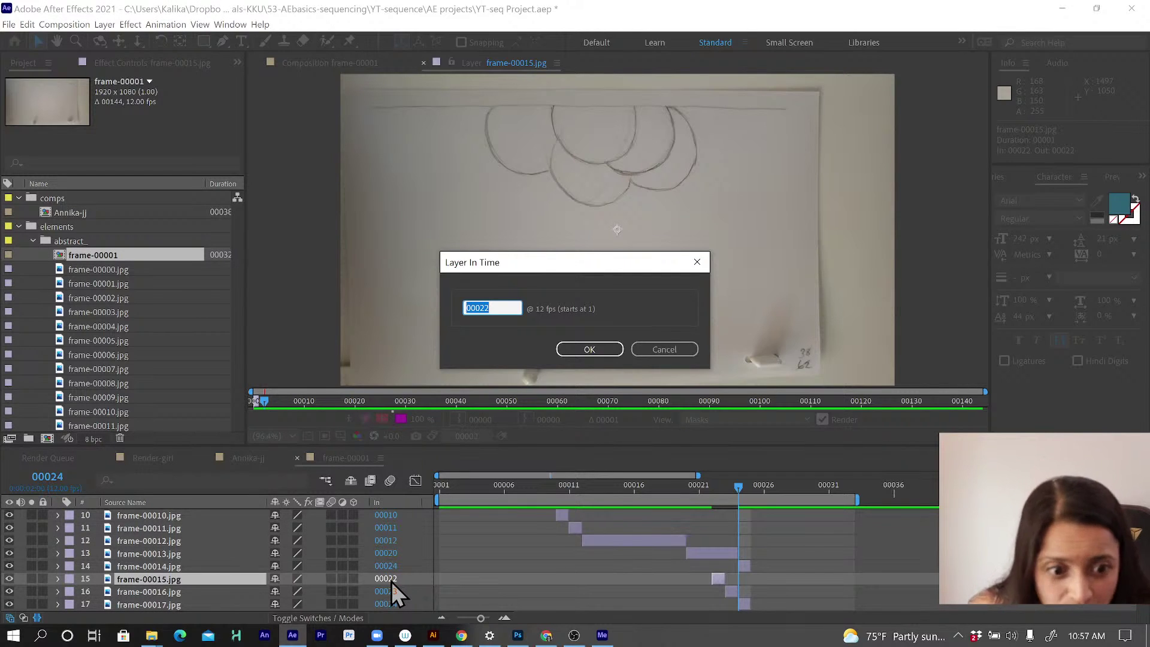
type("22")
key("Return")
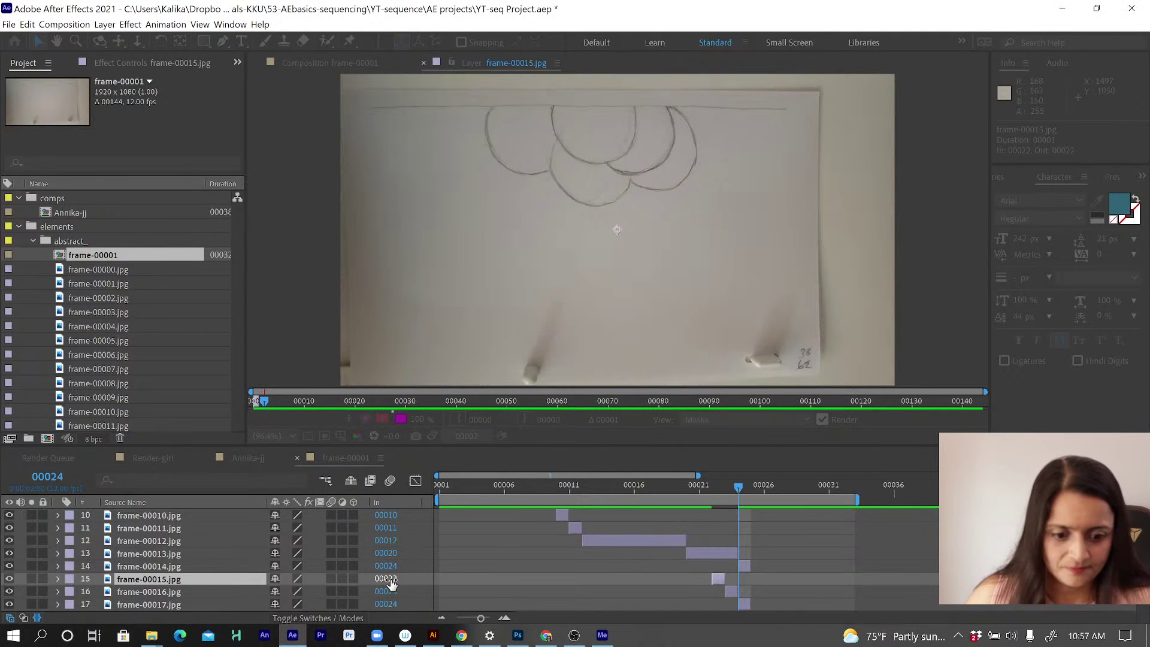
left_click_drag(390, 584, 417, 600)
Step: Check the number on layer frame-00016.jpg's drawing and set the layer's in time to frame 44
left_click(162, 593)
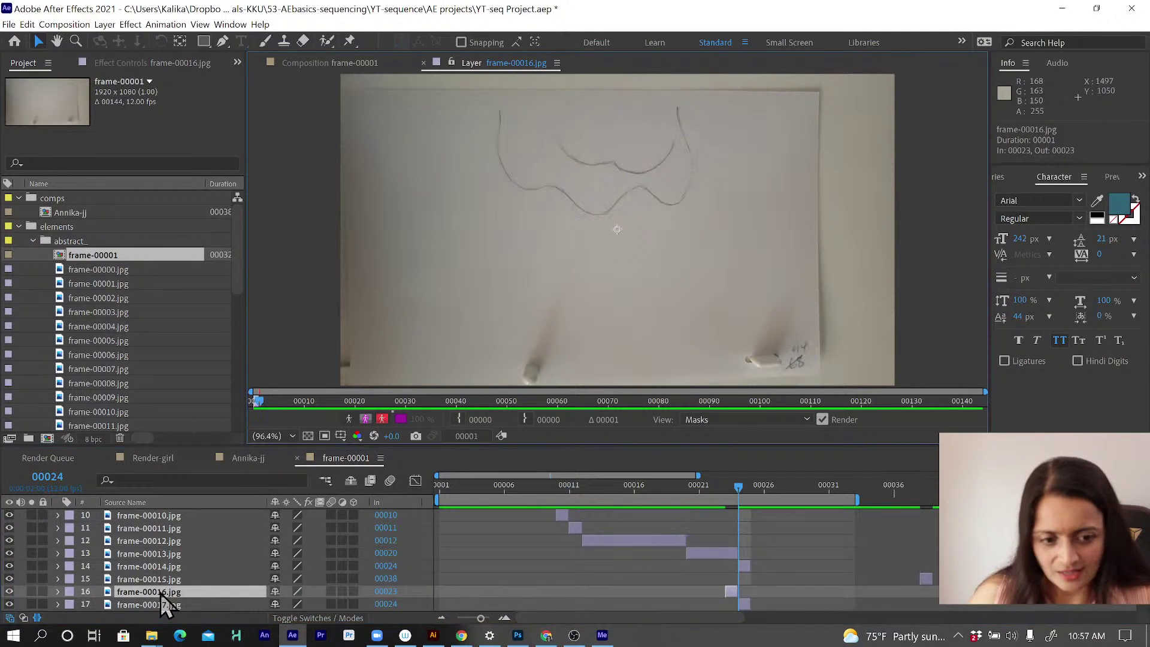
left_click(386, 592)
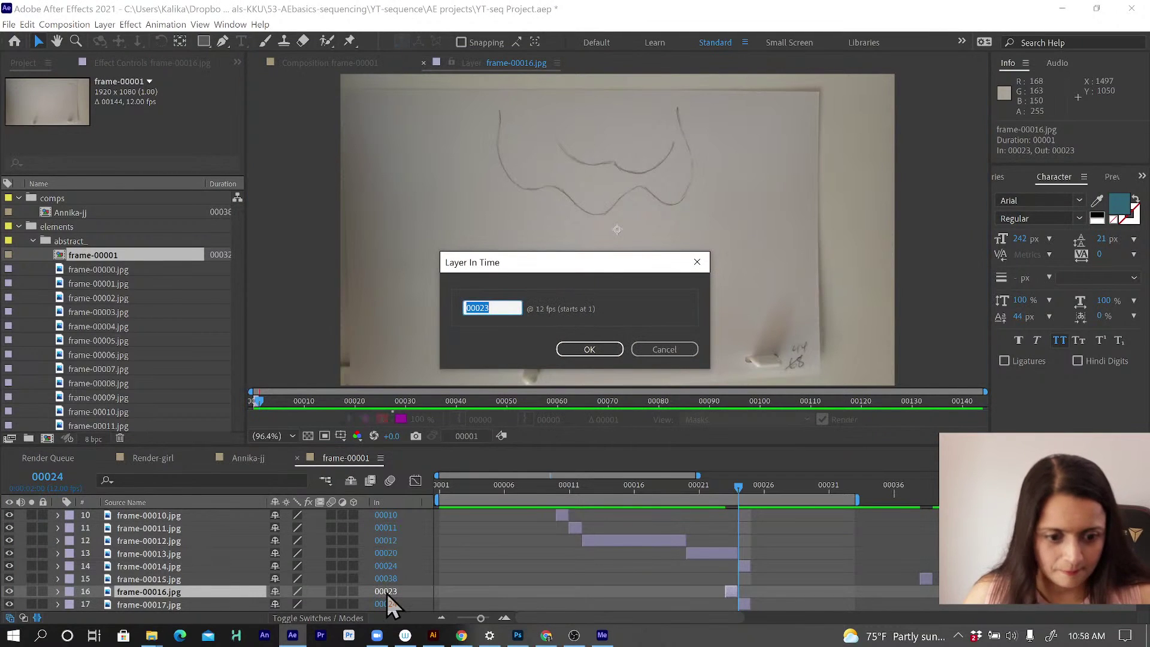
type("23")
key("Return")
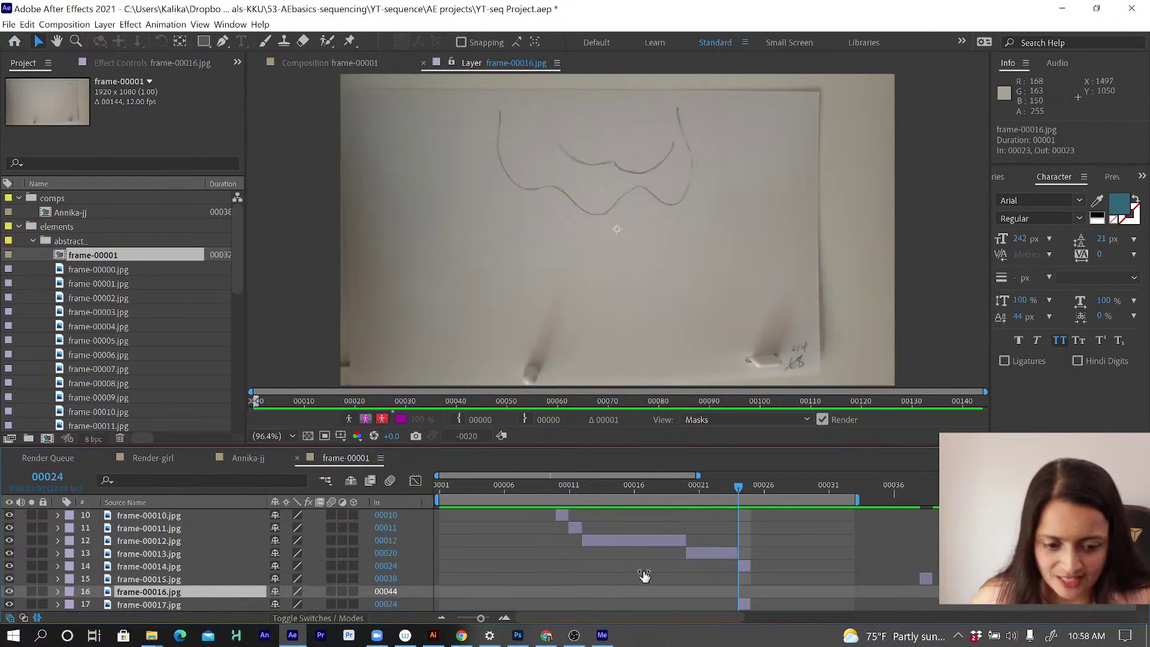
Step: Check the number on layer frame-00017.jpg's drawing and set the layer's in time to frame 53
left_click(159, 605)
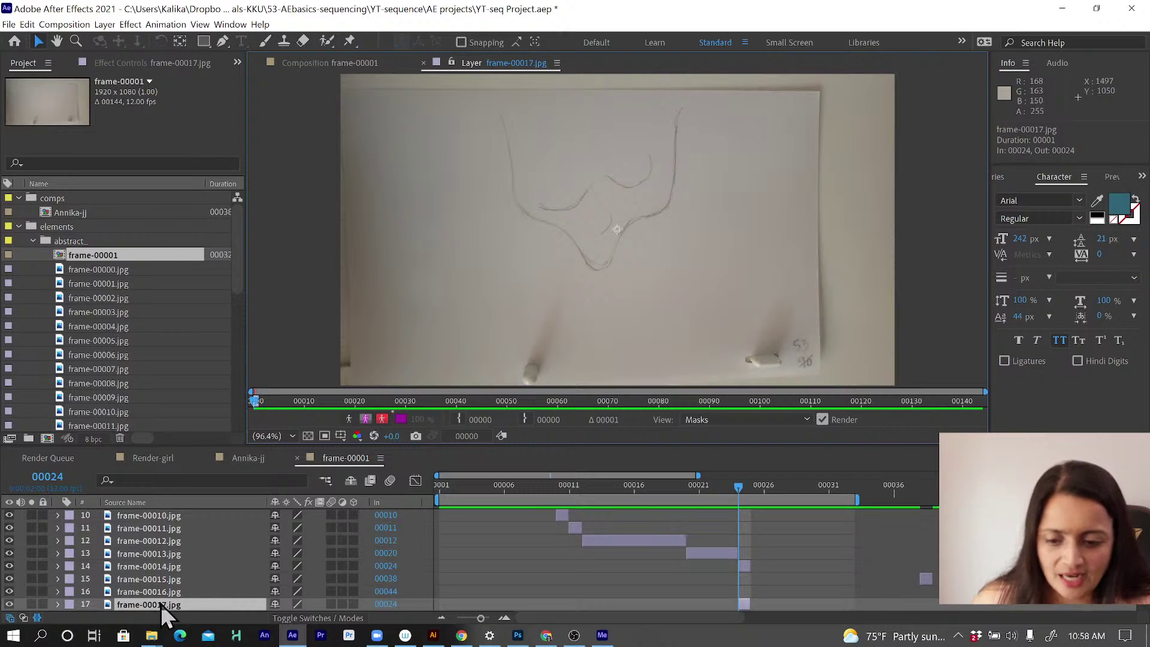
left_click(386, 605)
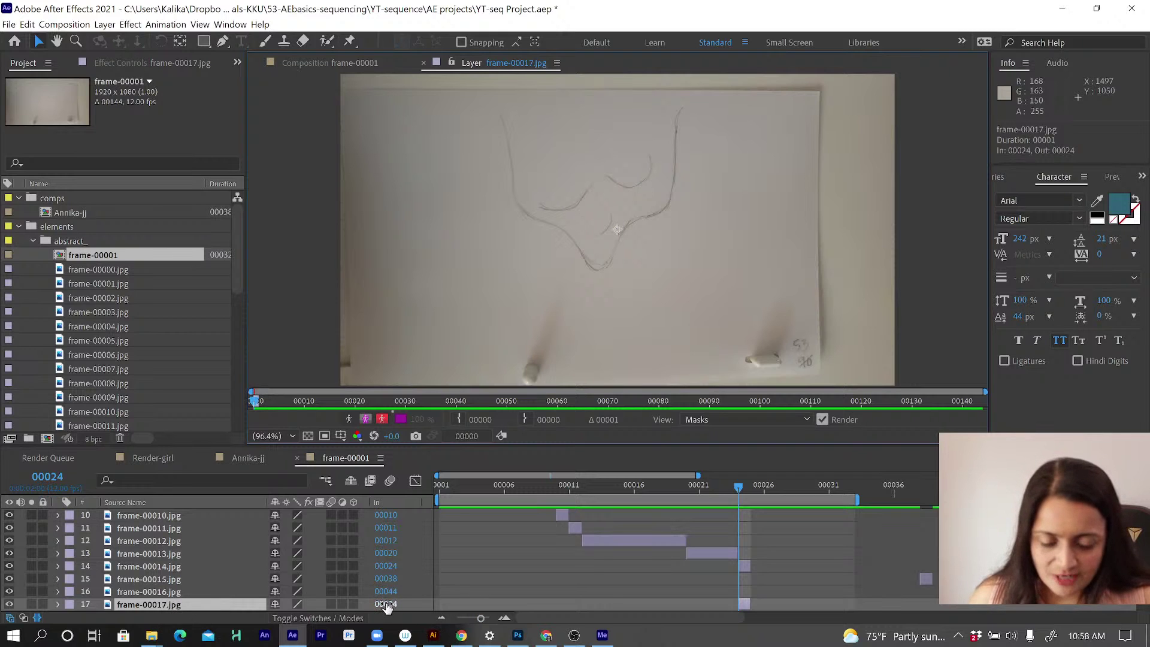
type("00024")
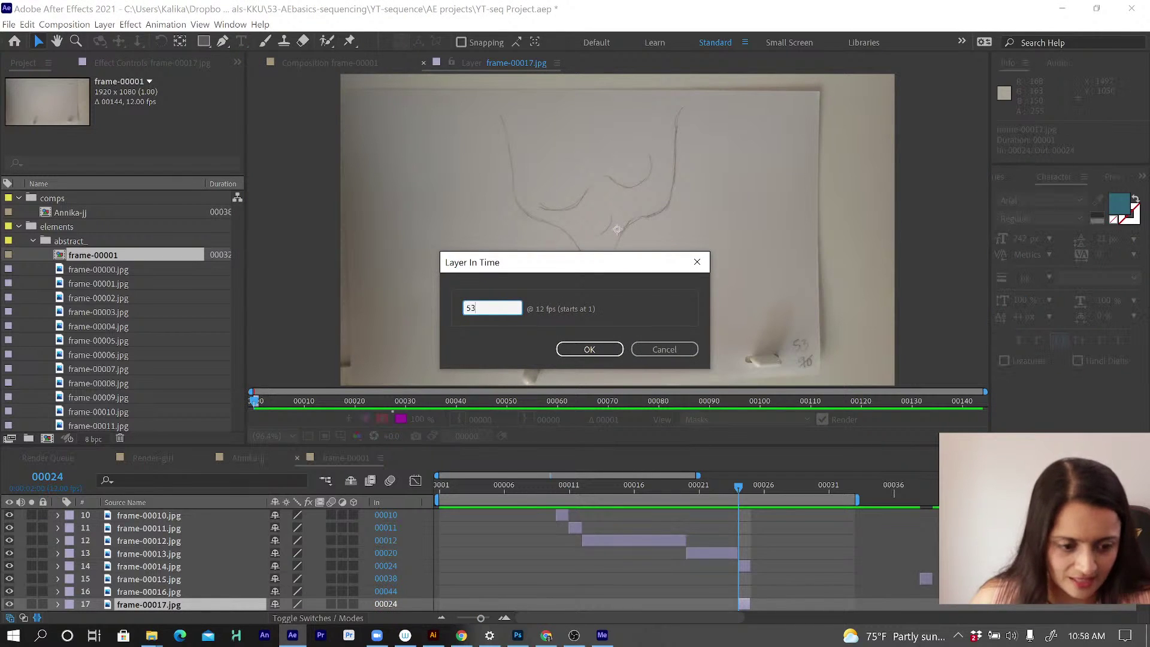
key("Return")
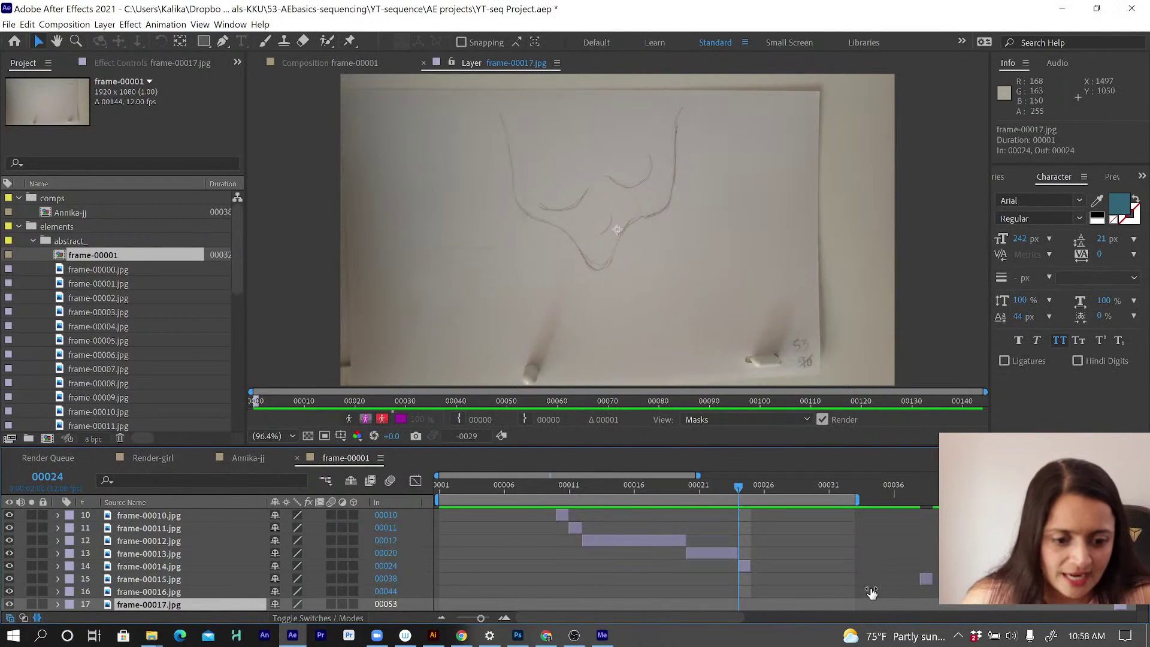
Step: Extend the out points of layers frame-00014.jpg, frame-00015.jpg and frame-00016.jpg so each ends right before the following layer starts
left_click(744, 566)
left_click_drag(861, 567, 919, 568)
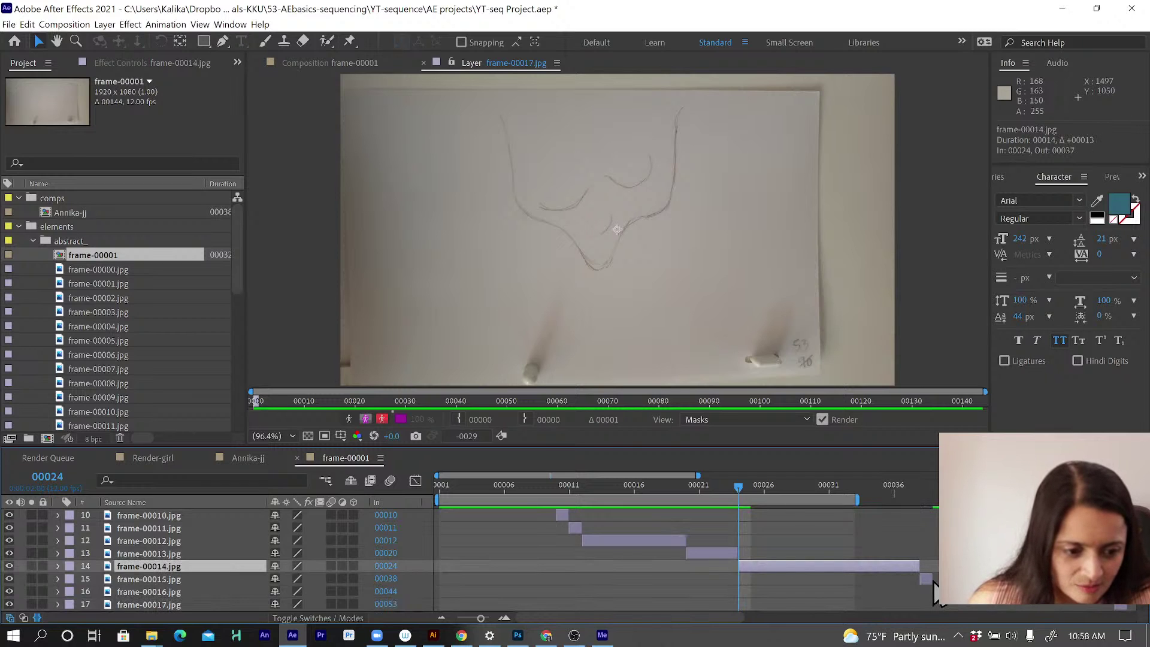
left_click(926, 578)
left_click_drag(931, 578, 1124, 612)
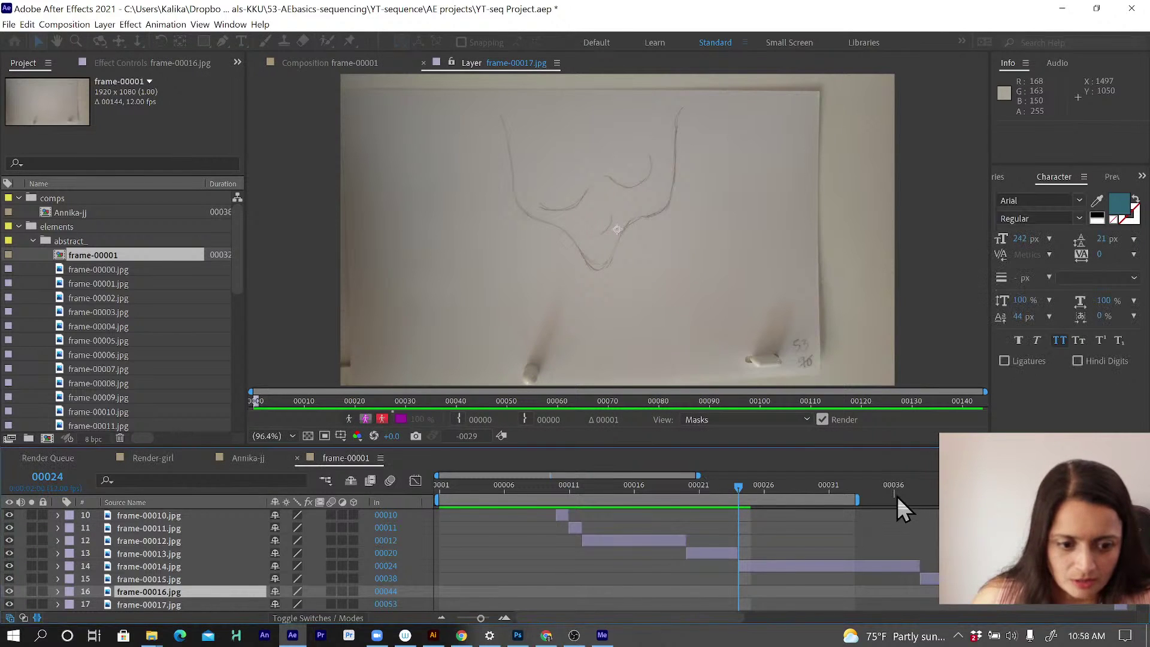
Step: Extend the end of the frame-00001 composition's work area to frame 00079
left_click_drag(860, 500, 937, 499)
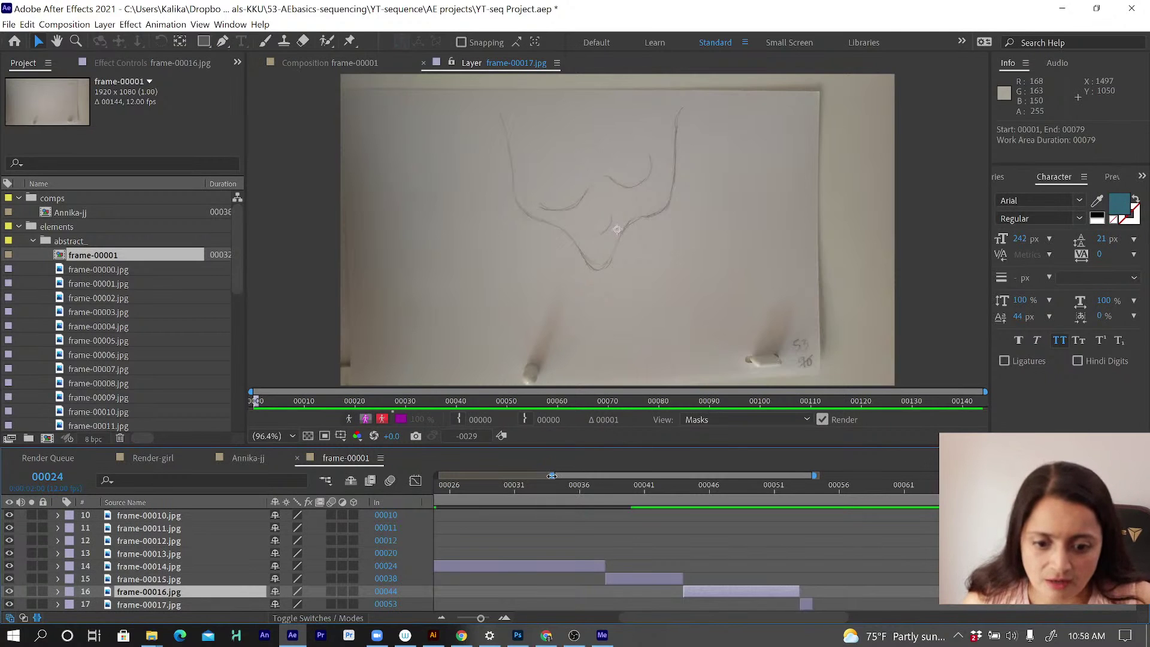
left_click_drag(551, 475, 436, 475)
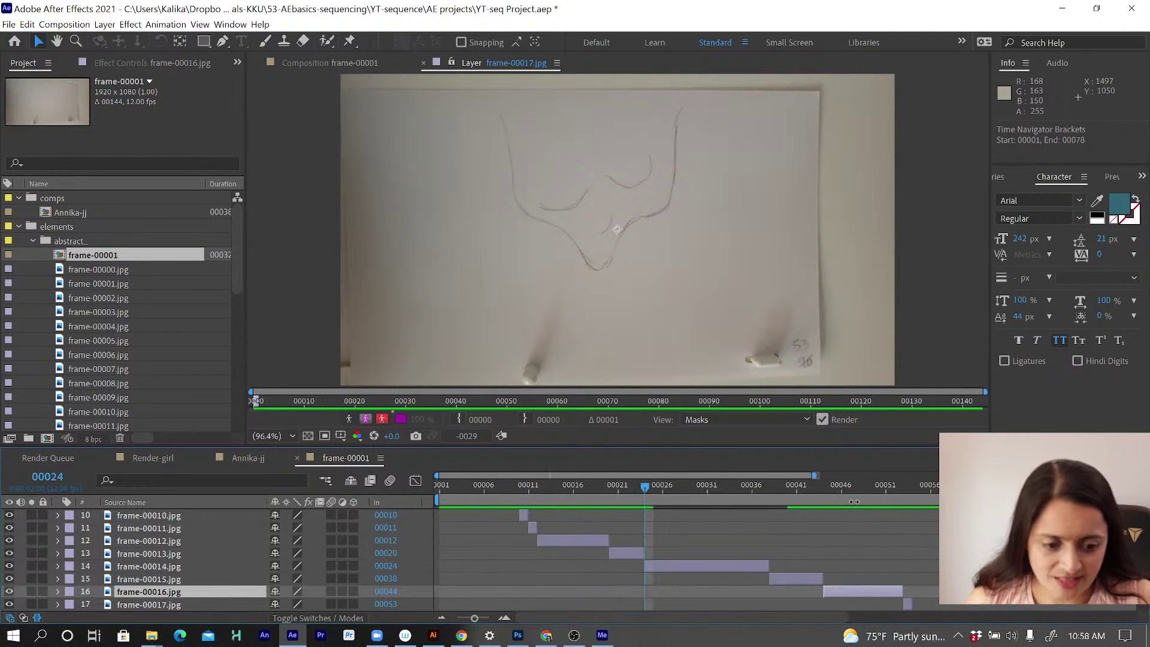
left_click(850, 500)
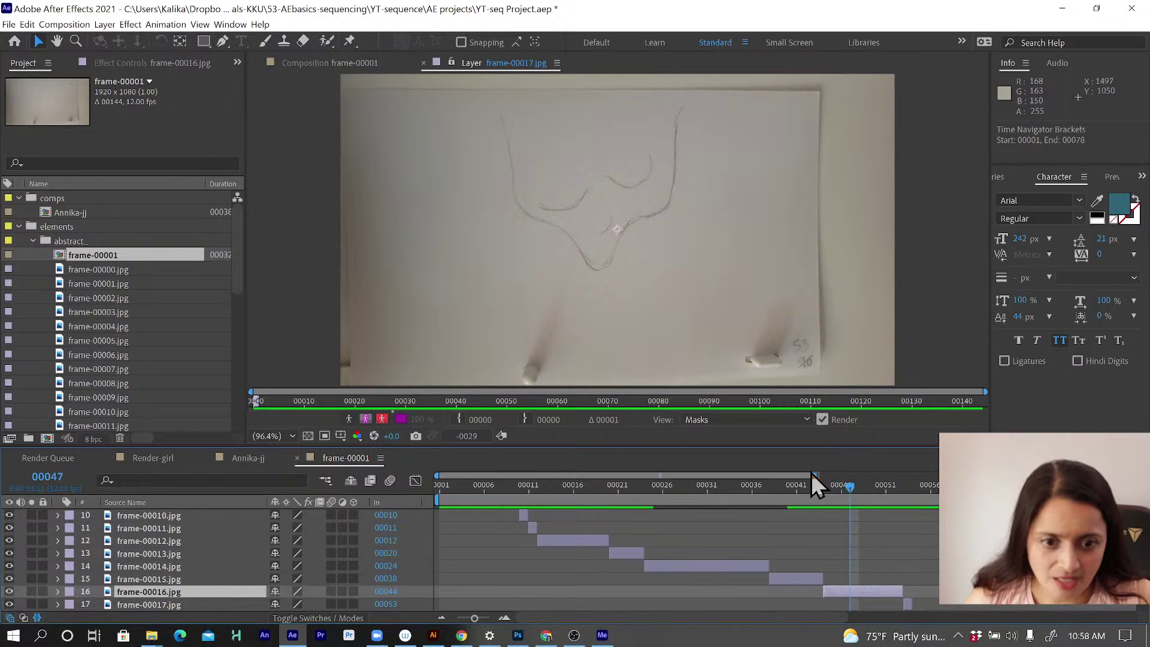
left_click_drag(812, 474, 938, 474)
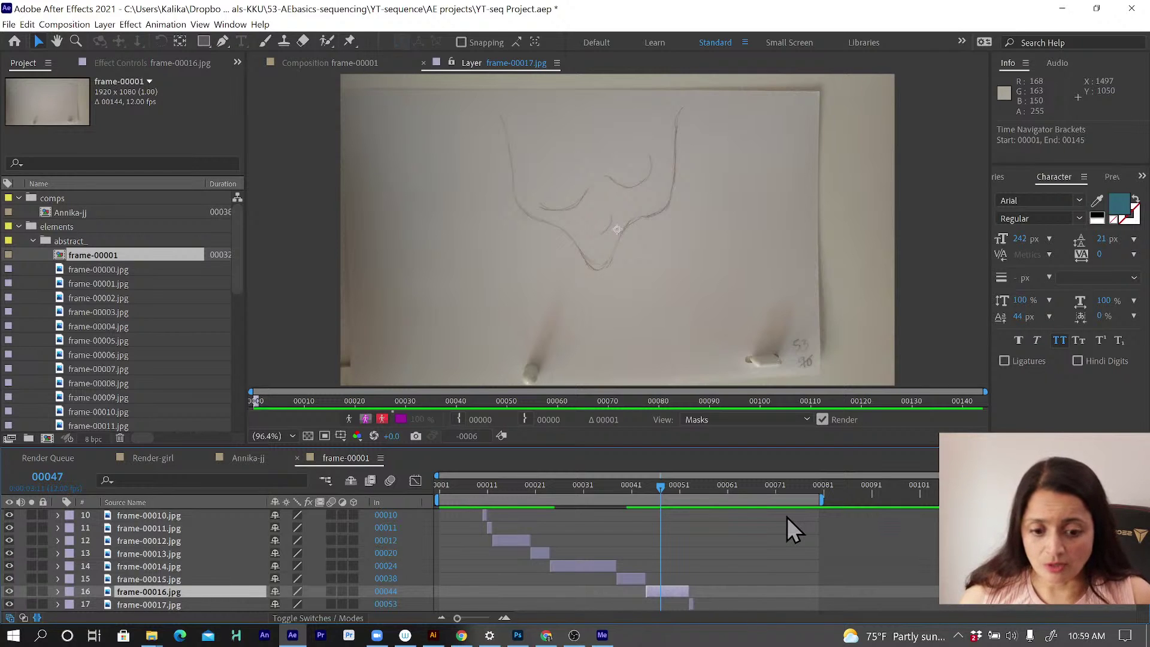
Step: Select all 32 layers, frame-00001.jpg to frame-00032.jpg, and apply Sequence Layers without overlap
scroll(627, 559, "up", 3)
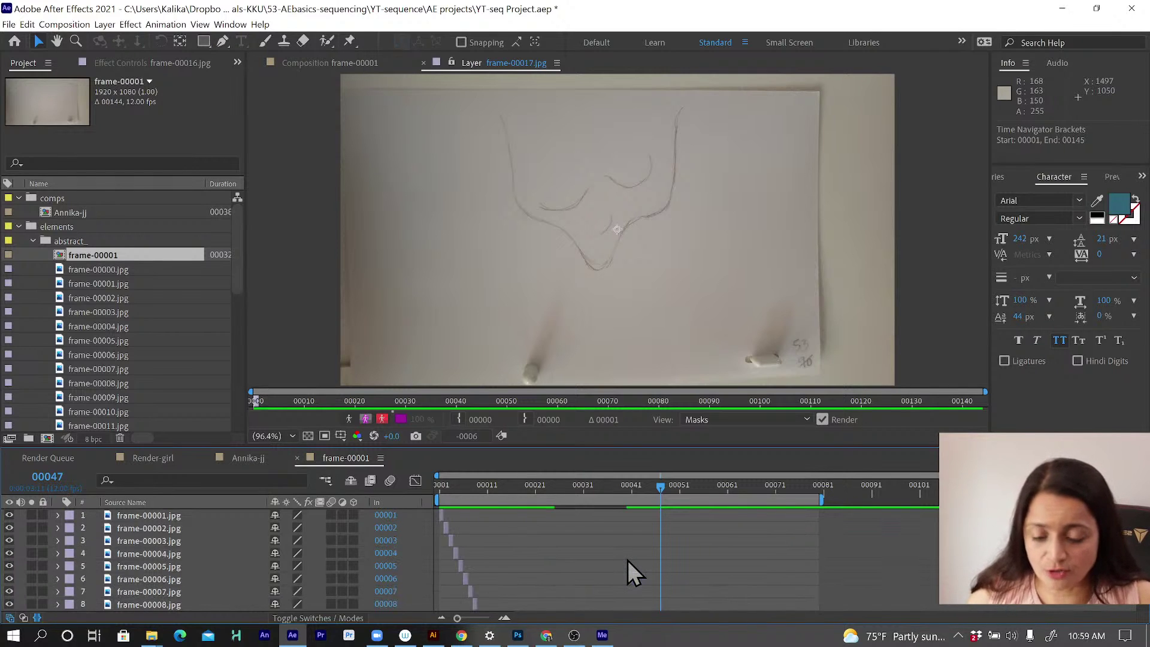
scroll(627, 560, "down", 4)
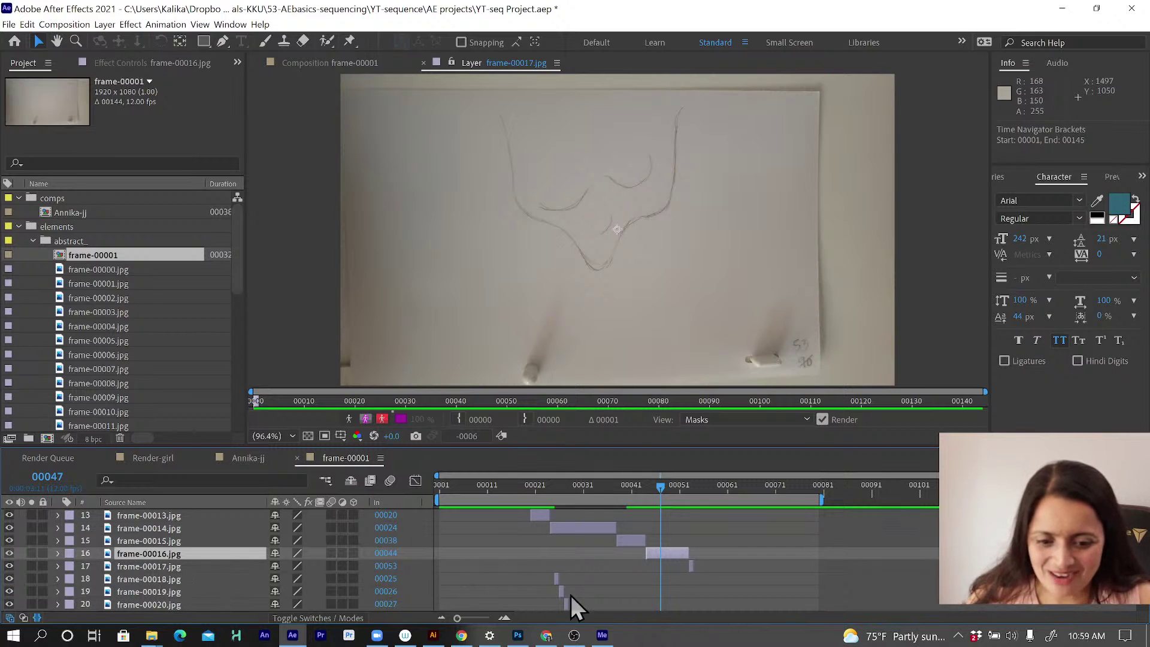
scroll(108, 569, "up", 5)
left_click(150, 516)
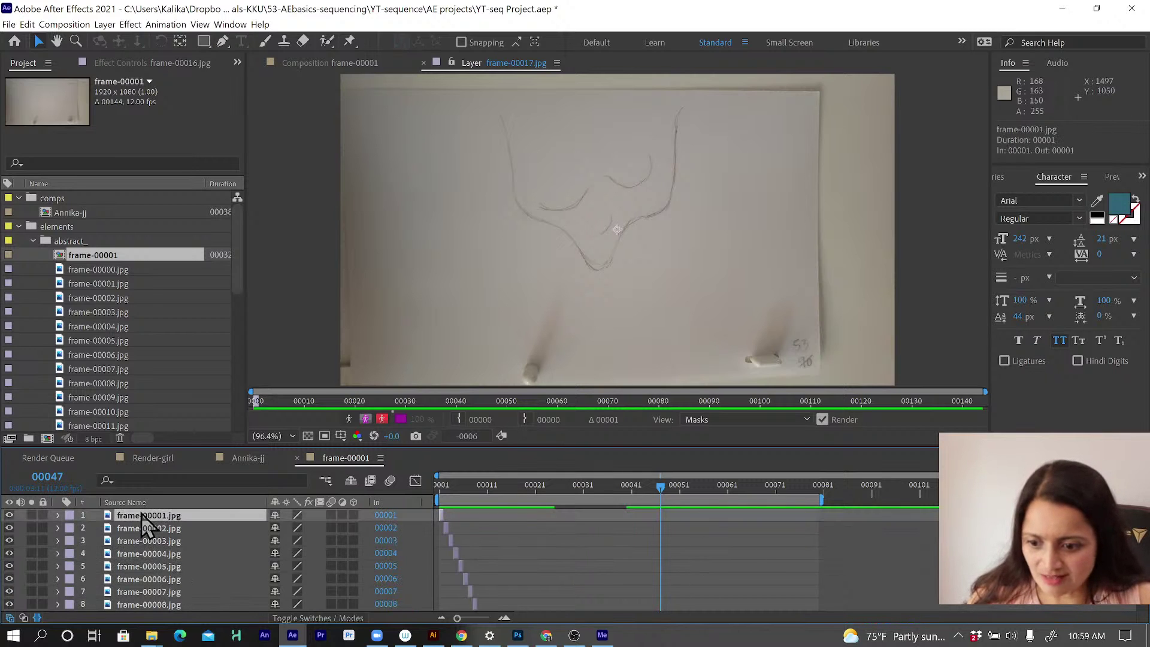
scroll(146, 584, "down", 8)
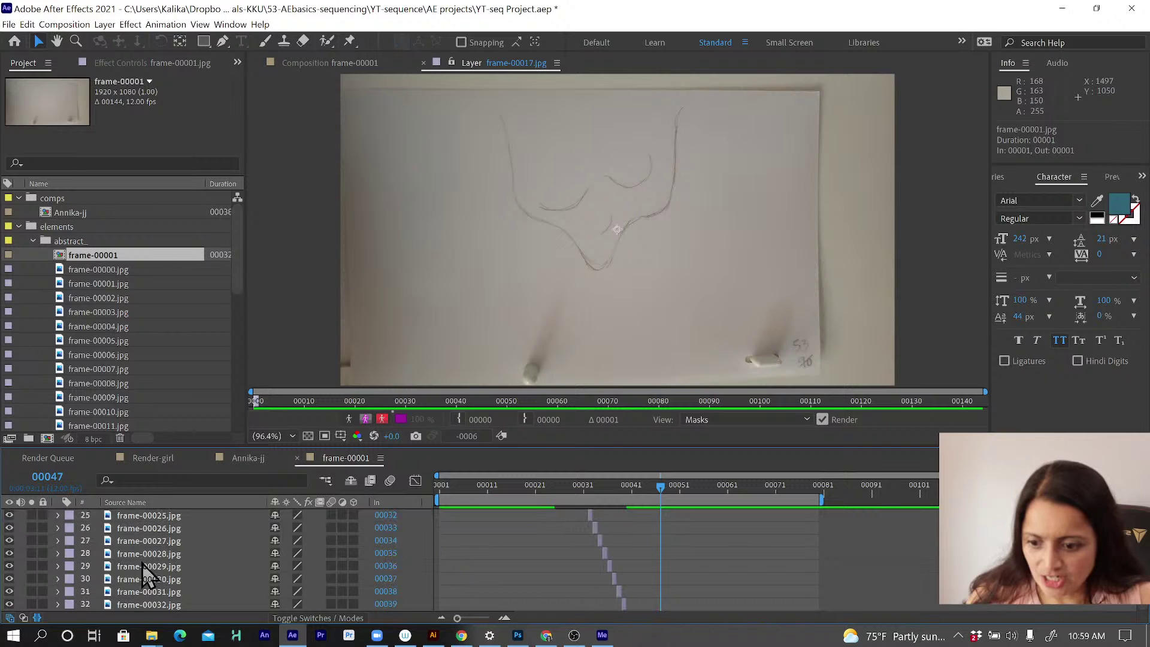
left_click(143, 606, "shift")
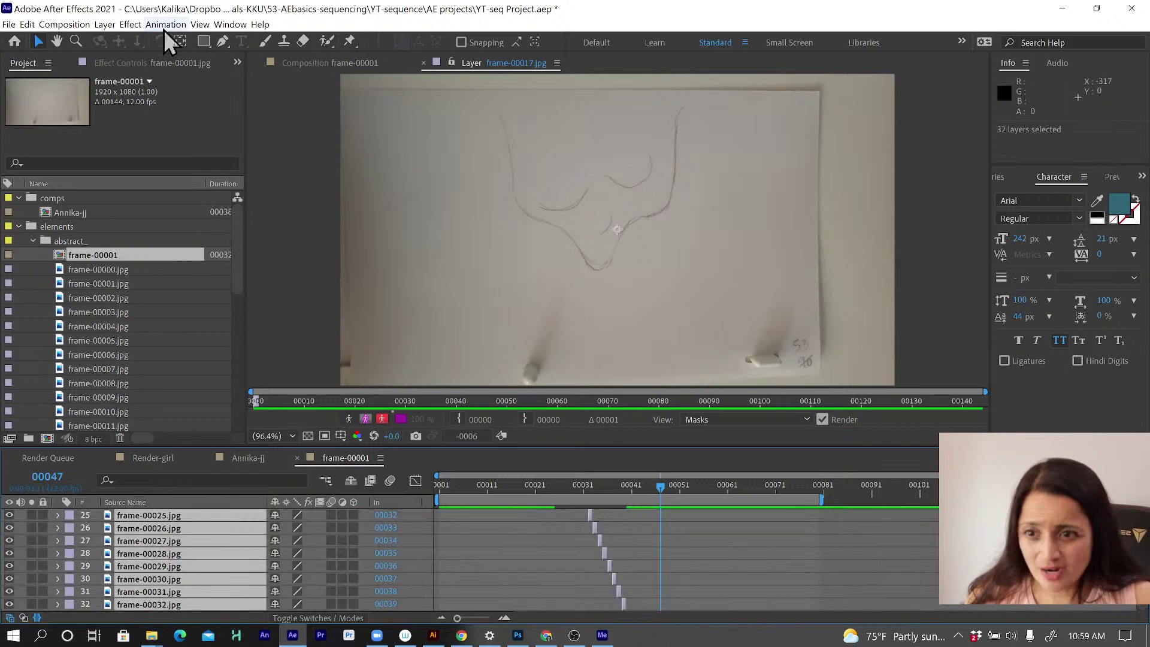
left_click(165, 25)
mouse_move(188, 153)
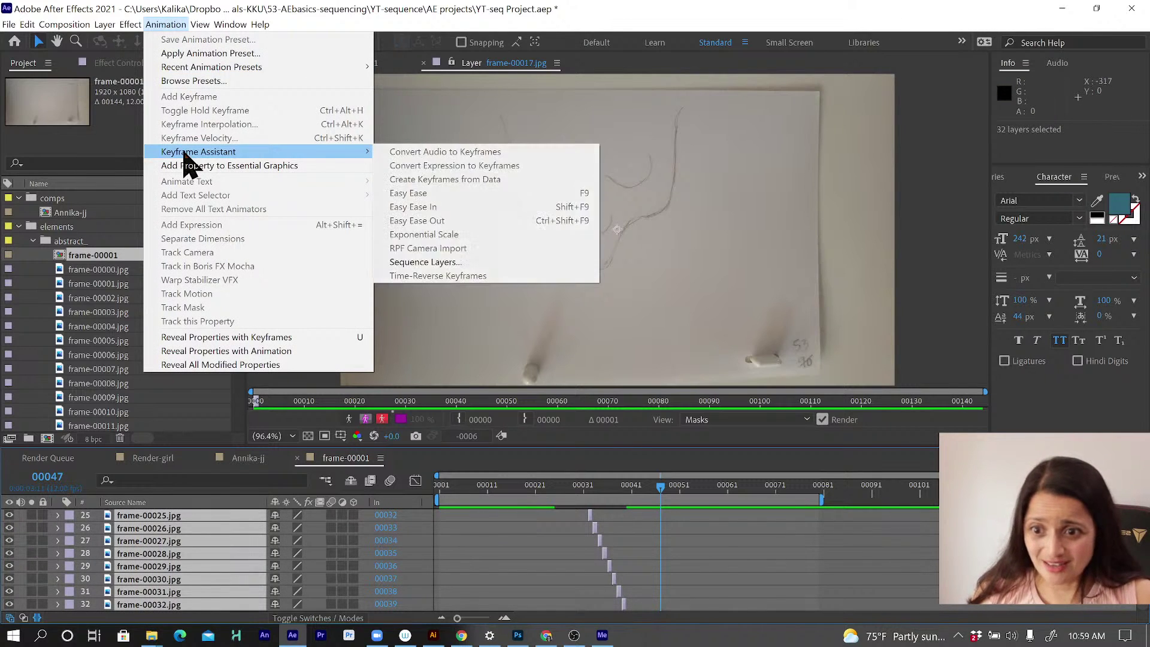
left_click(486, 264)
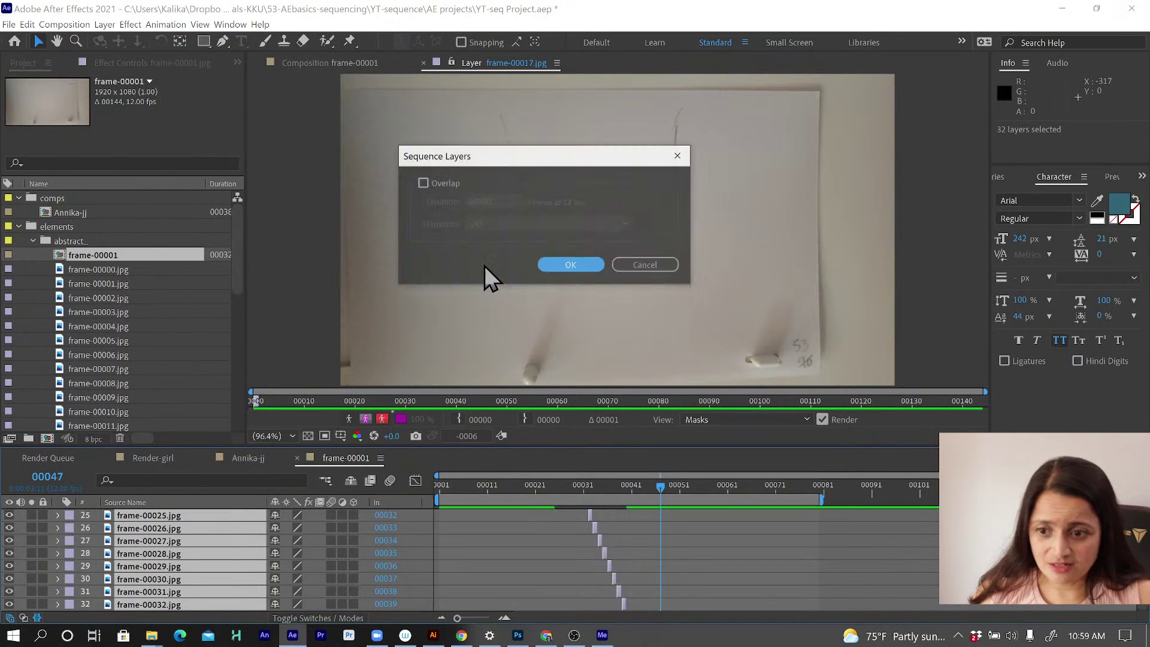
left_click(574, 263)
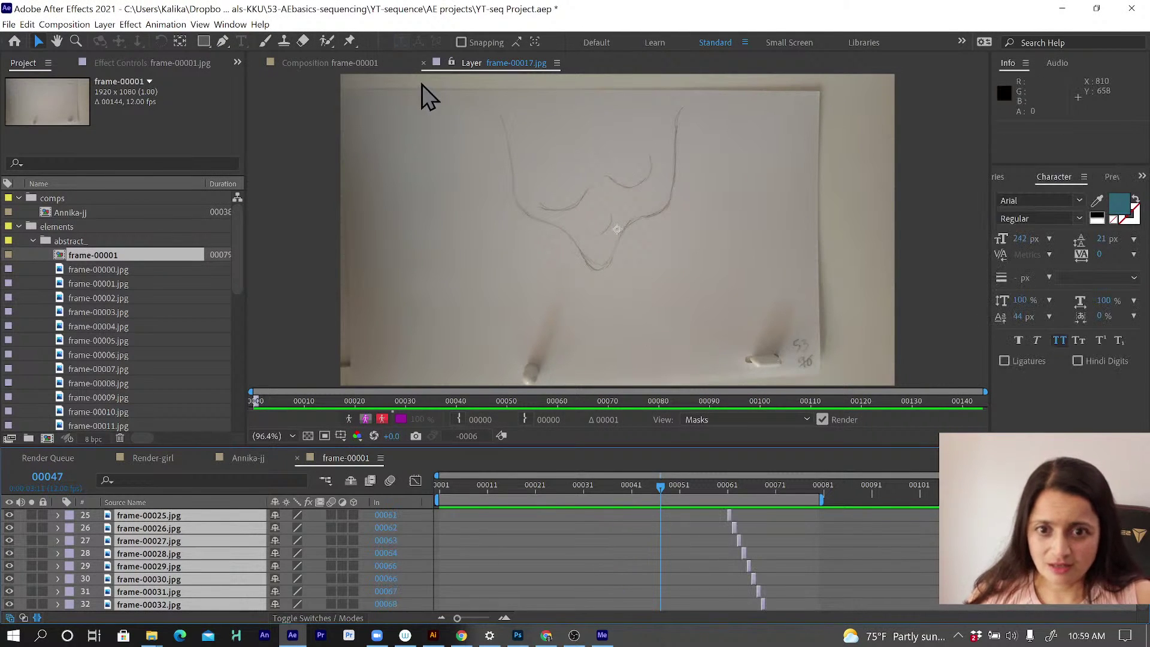
Step: Close the single-layer view and end the work area at frame 00068, the out point of layer frame-00032.jpg
left_click(424, 62)
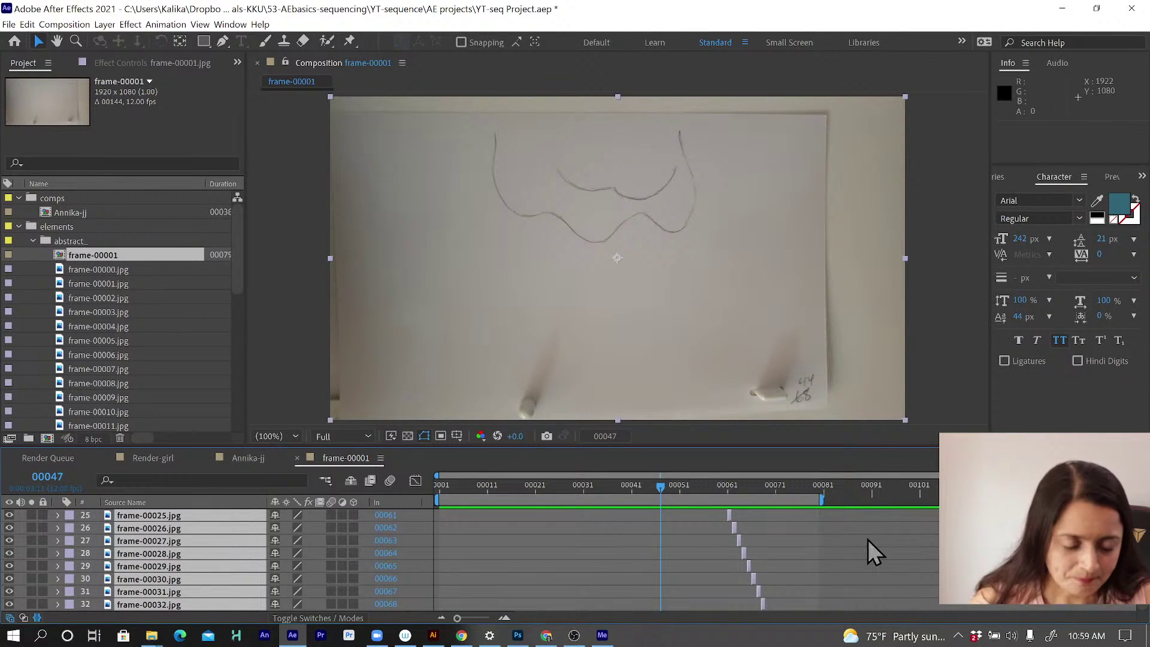
left_click(881, 580)
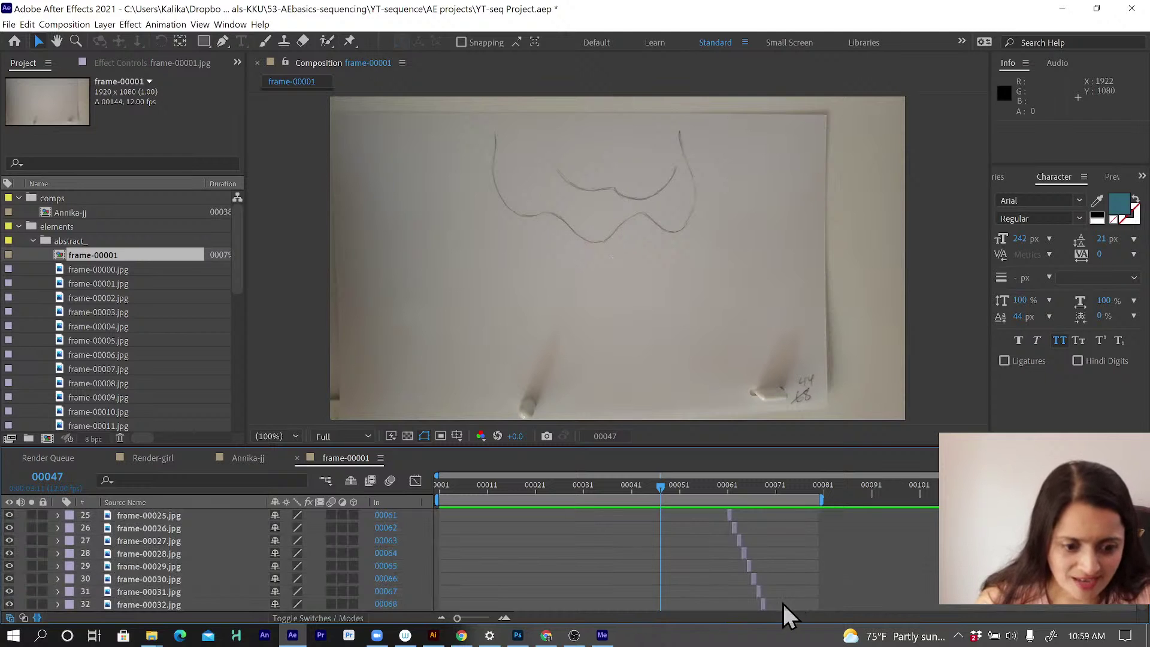
left_click(764, 605)
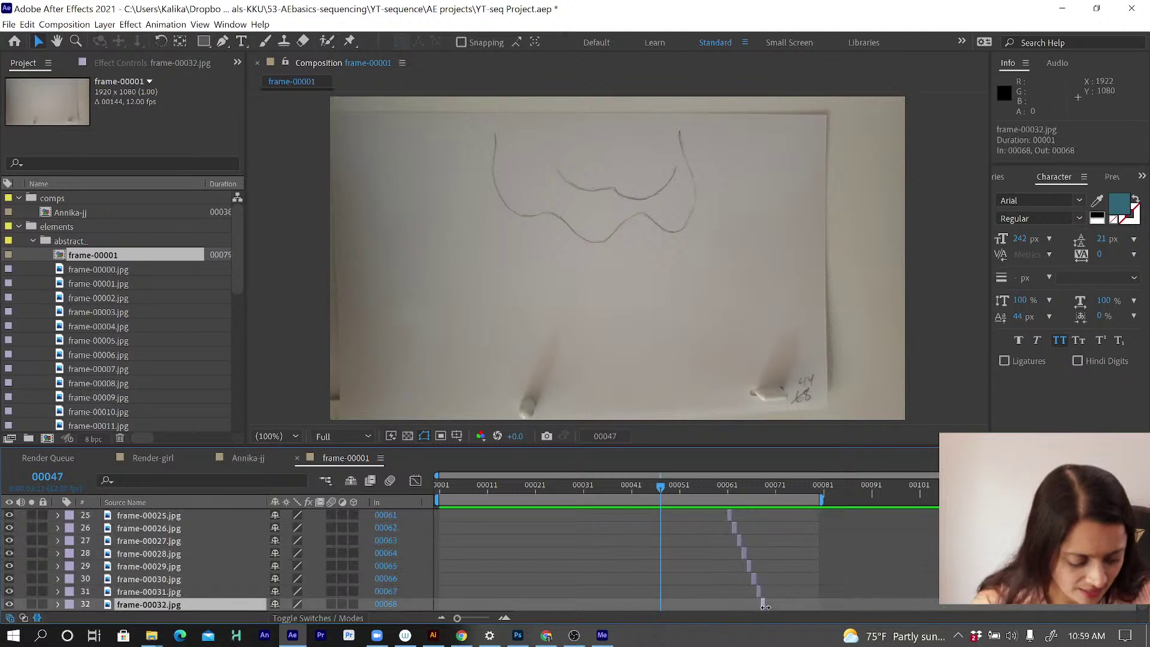
key("o")
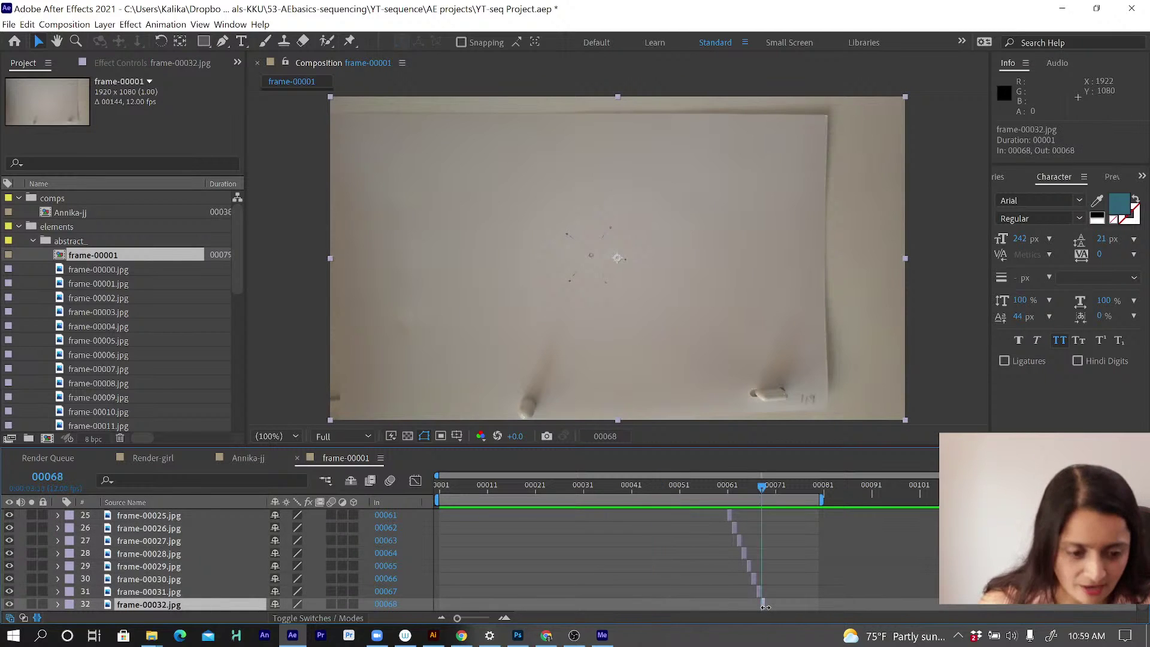
key("n")
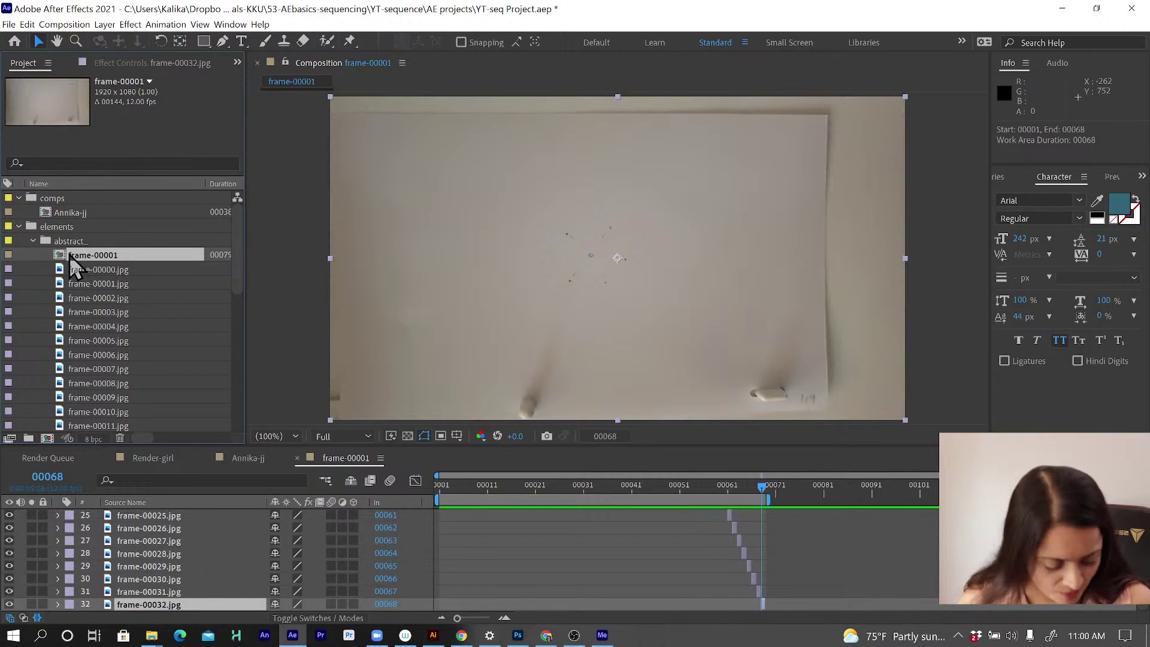
Step: Rename the frame-00001 composition as Render-abstract and move it out of the abstract_ folder to the project's top level
key("Return")
type("abst")
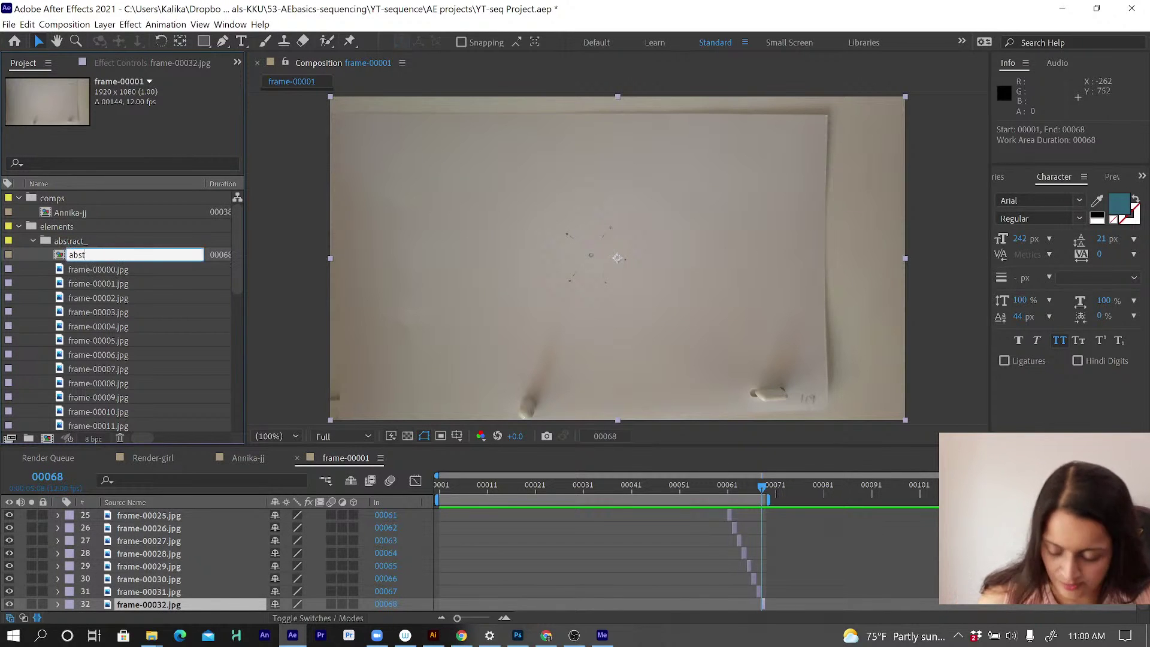
type("ract")
key("Return")
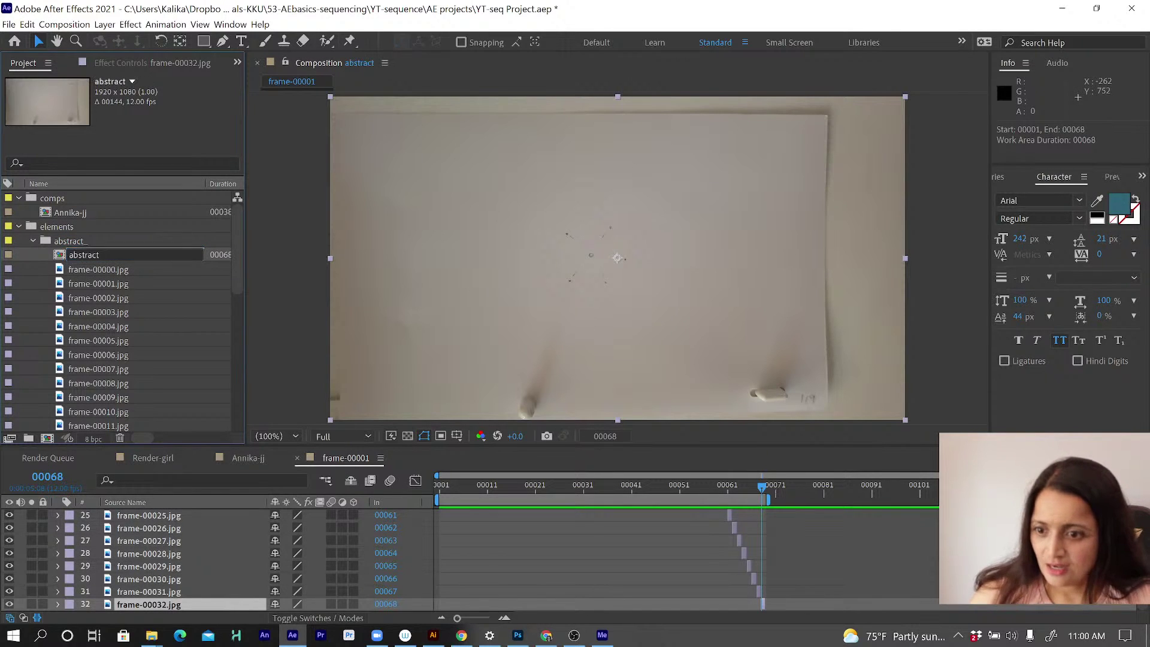
key("Return")
left_click(68, 254)
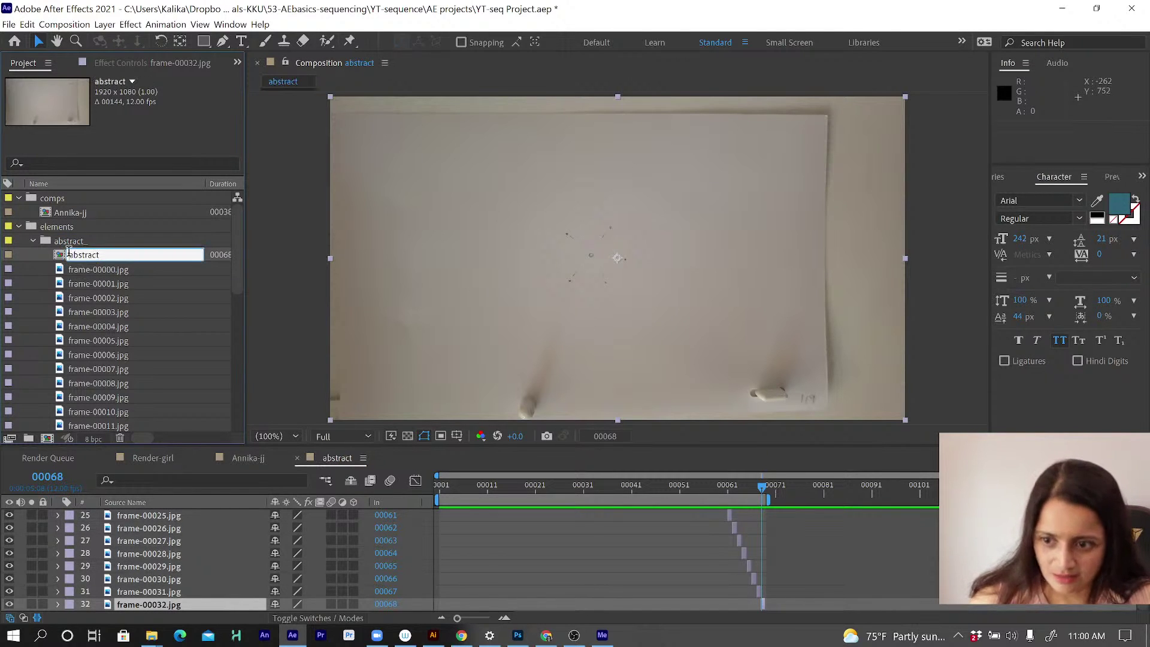
type("Render-")
key("Return")
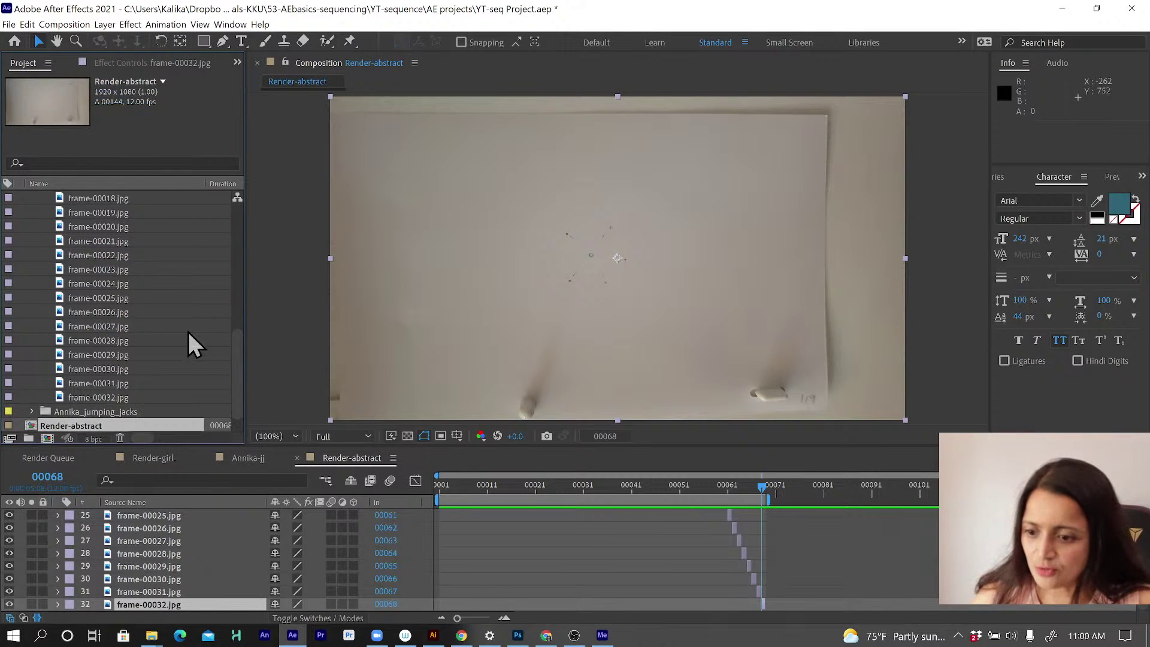
Step: Collapse the elements folder in the project and clear the item selection
scroll(83, 309, "up", 5)
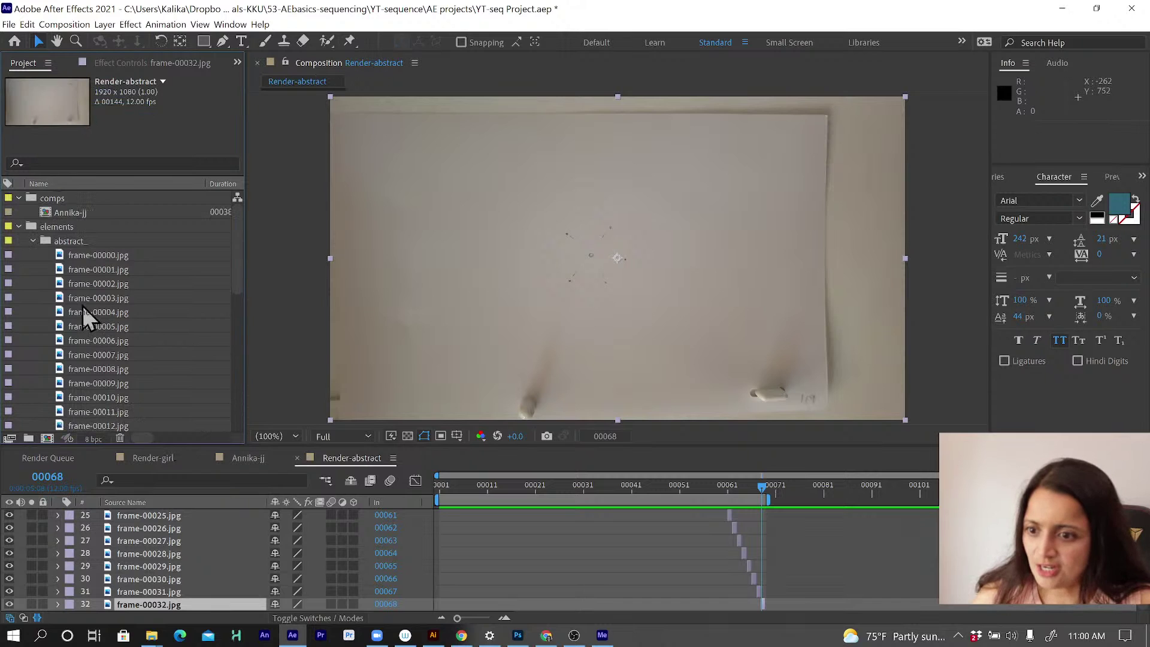
left_click(19, 226)
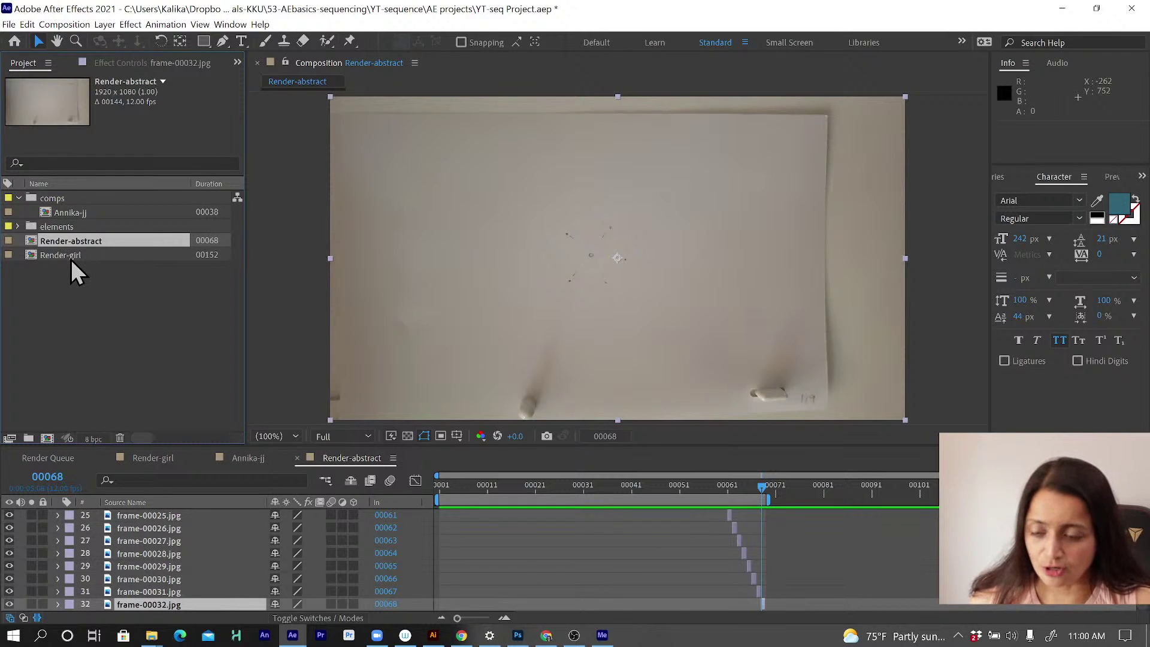
left_click(94, 328)
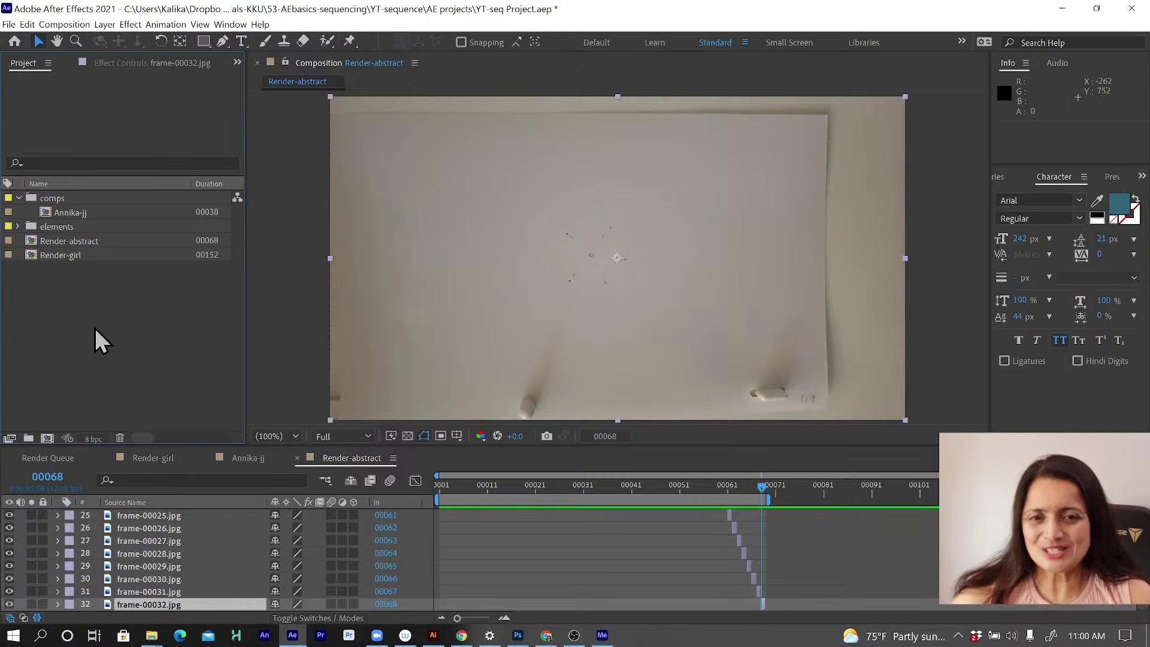
Step: Switch to Photoshop, look through the layer stack of boxes.psd, and return to After Effects
left_click(517, 635)
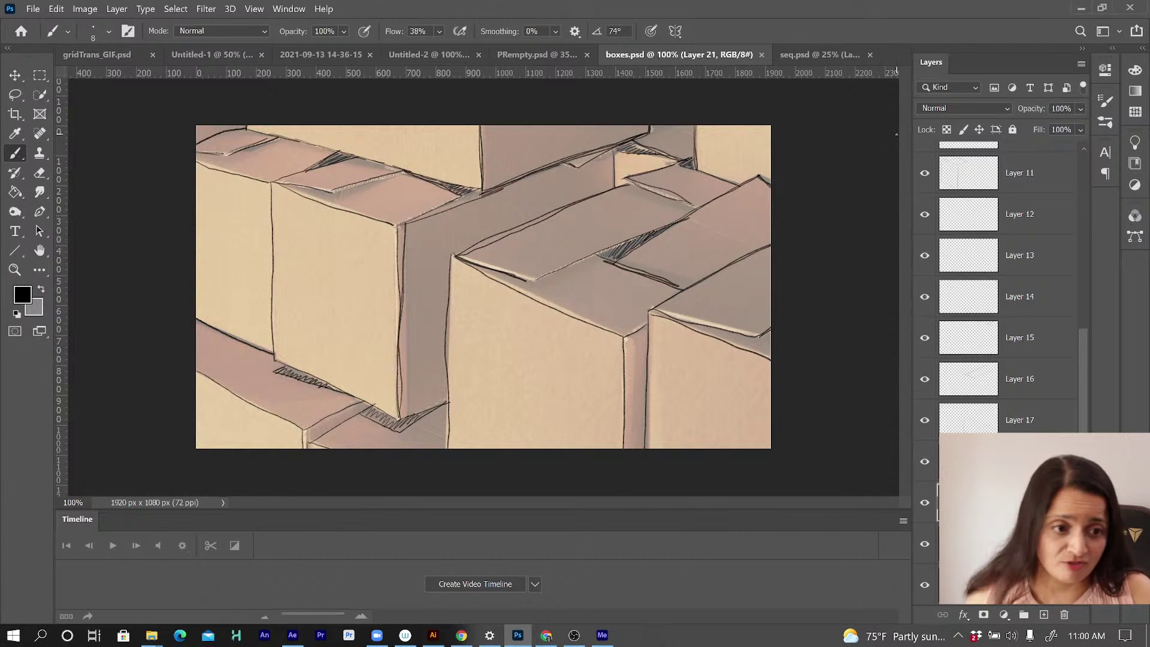
scroll(967, 289, "up", 4)
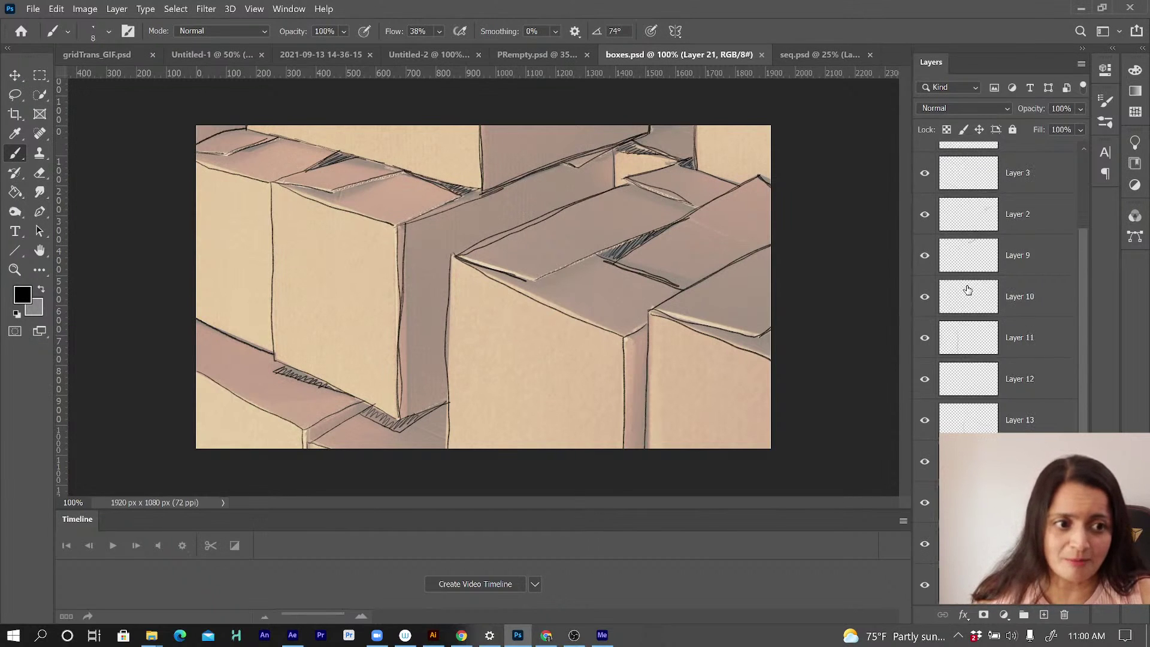
scroll(968, 290, "up", 4)
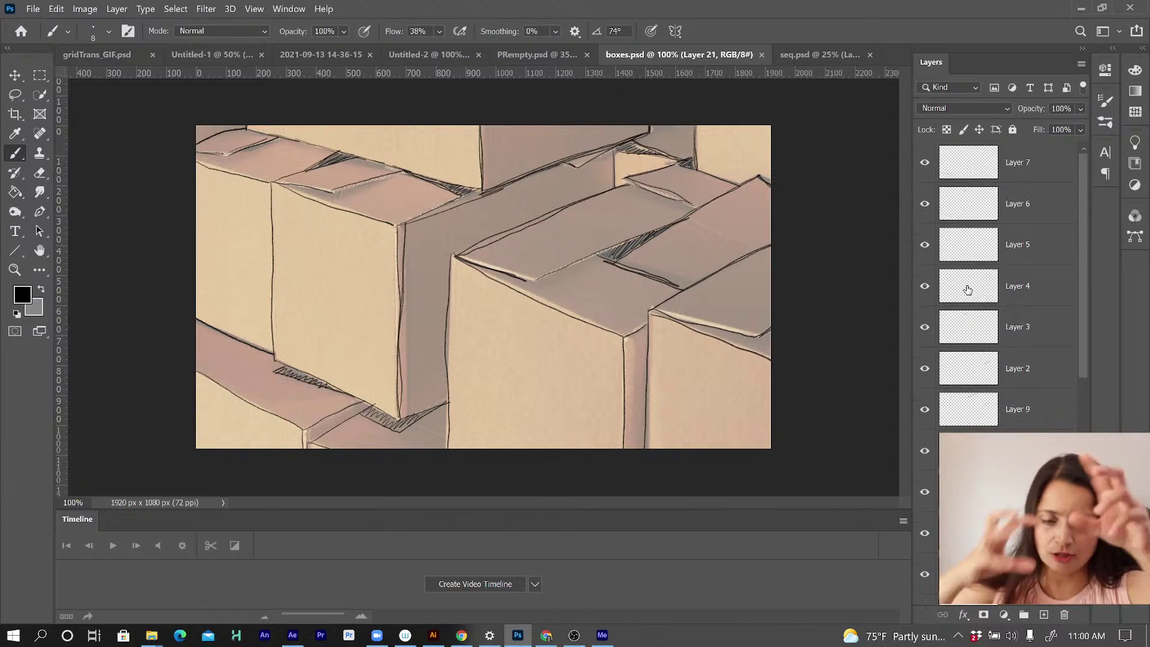
scroll(968, 290, "up", 1)
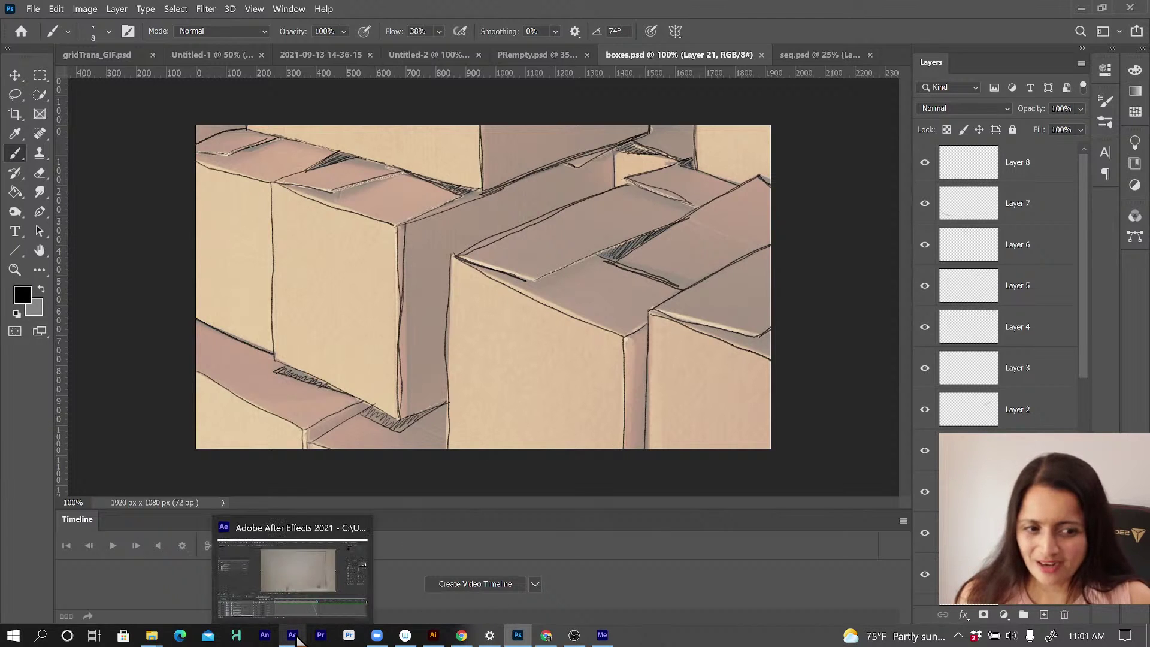
left_click(298, 640)
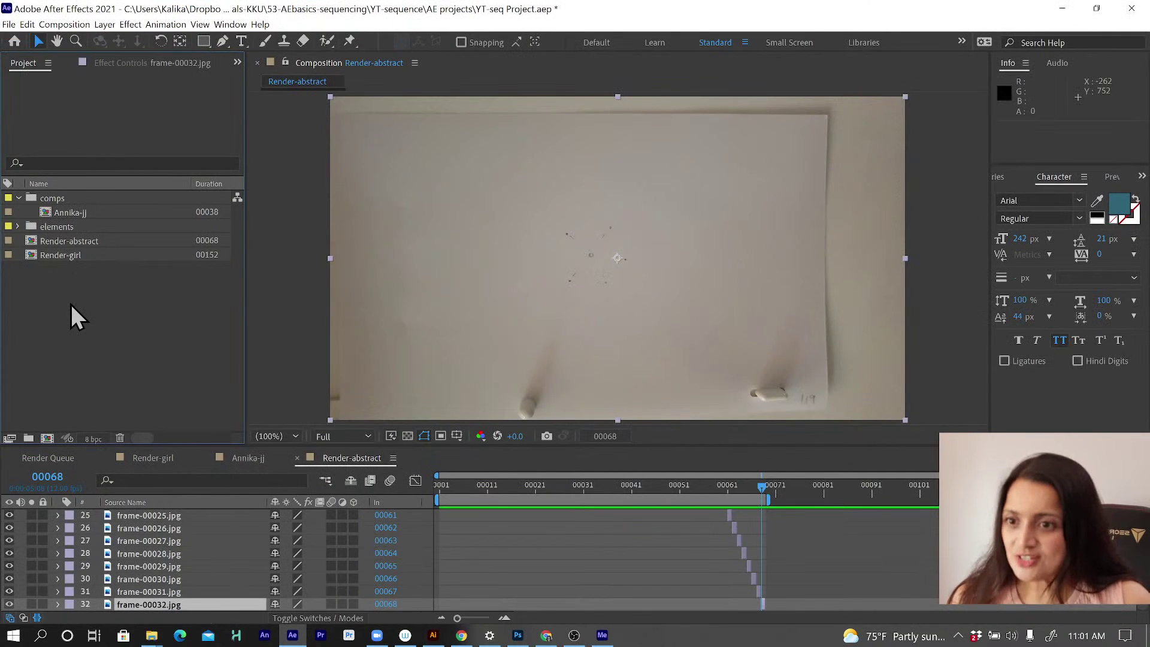
Step: Save the project and browse for a file to import in the assets folder of 53-AEbasics-sequencing > YT-sequence
key("ctrl+s")
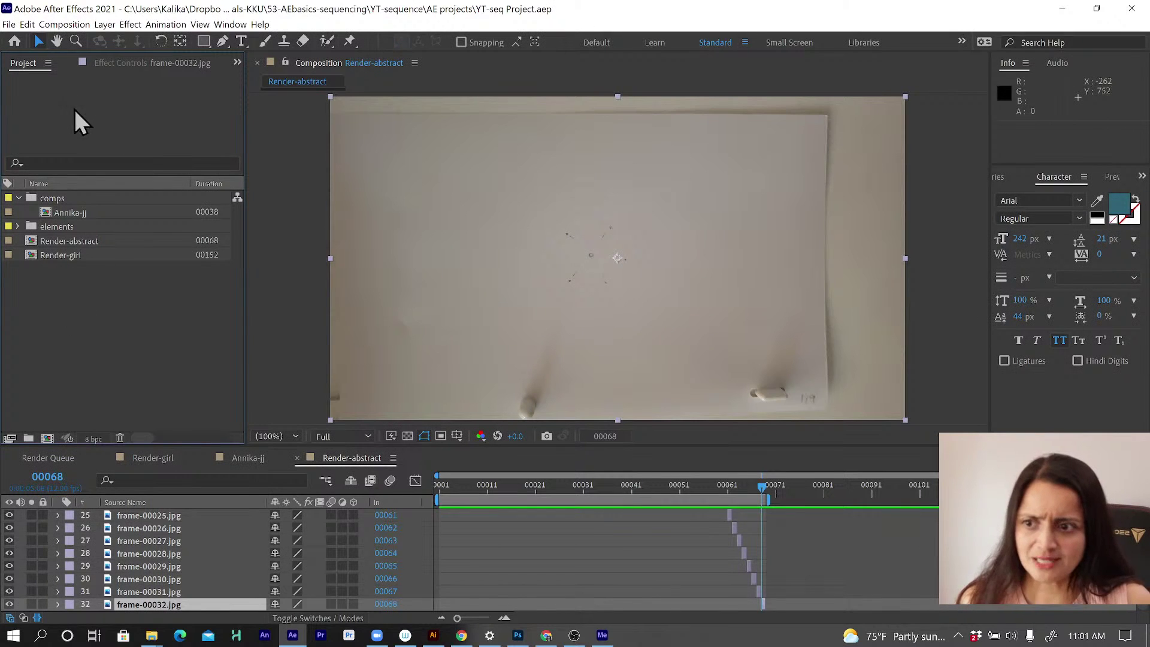
left_click(9, 25)
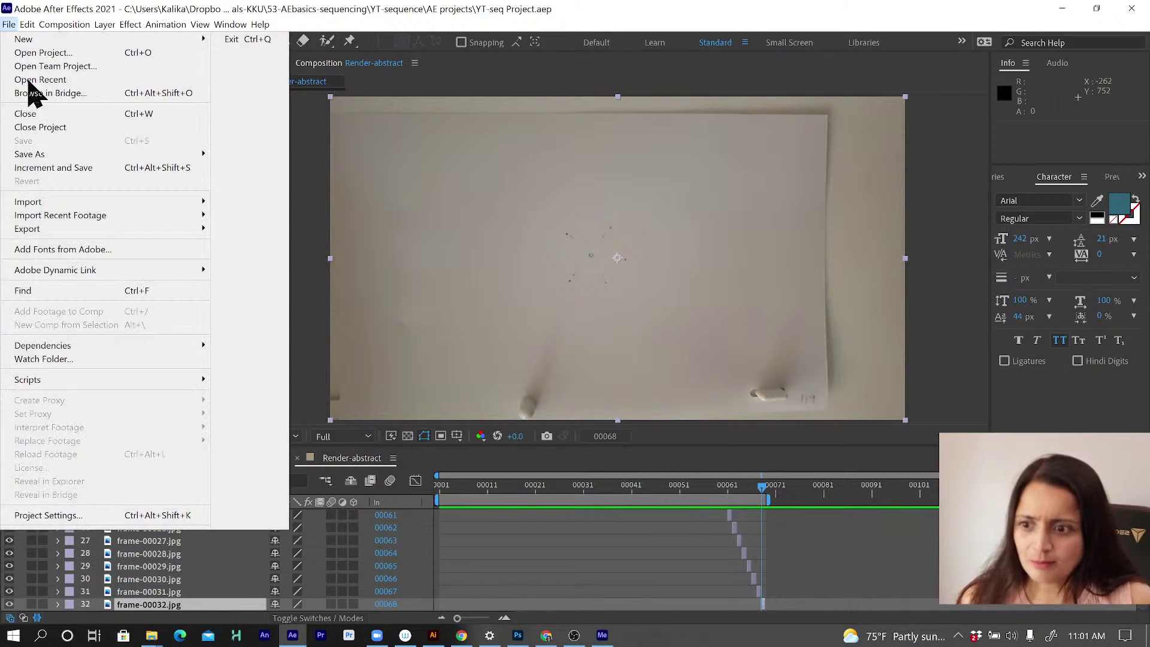
mouse_move(40, 205)
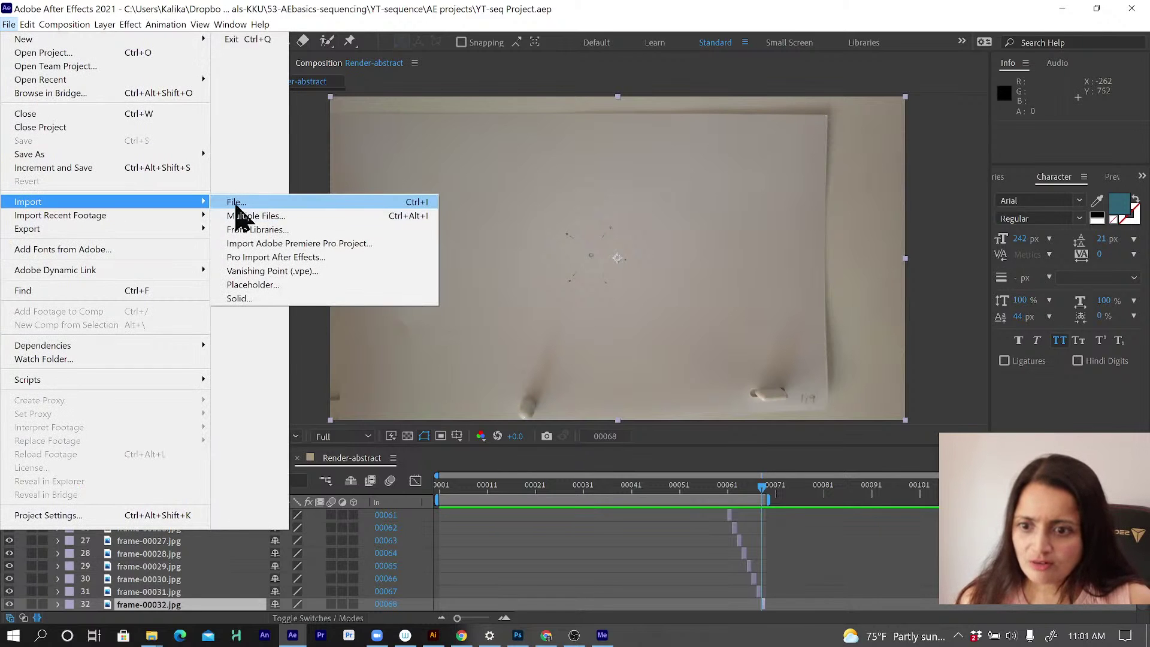
left_click(237, 203)
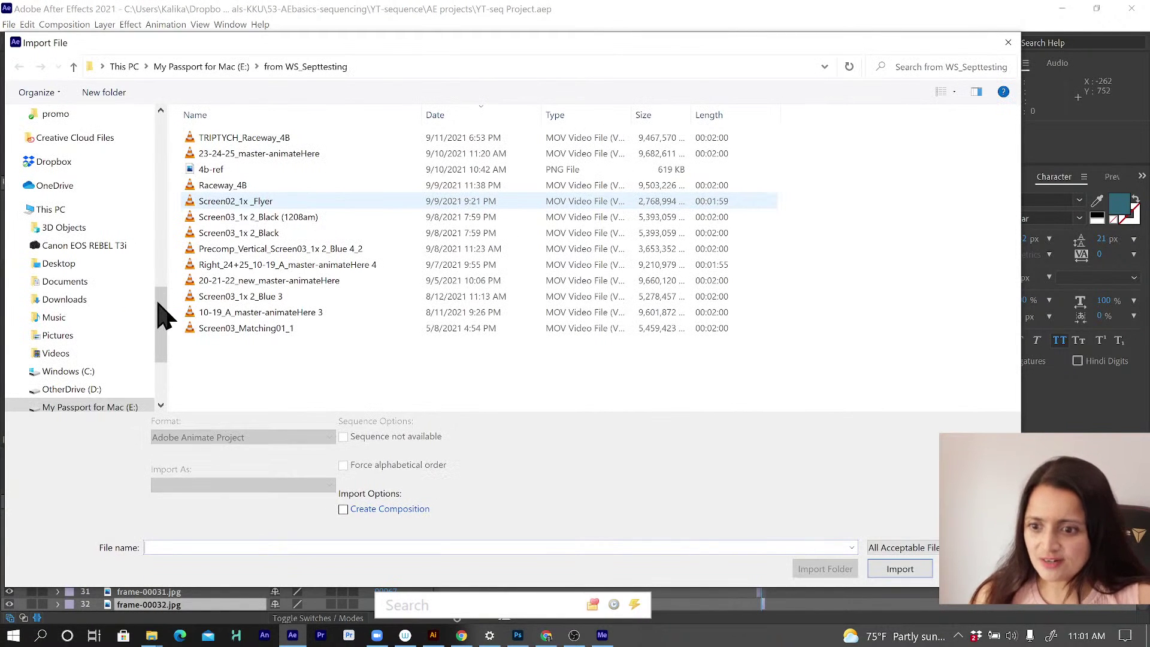
left_click_drag(161, 312, 159, 120)
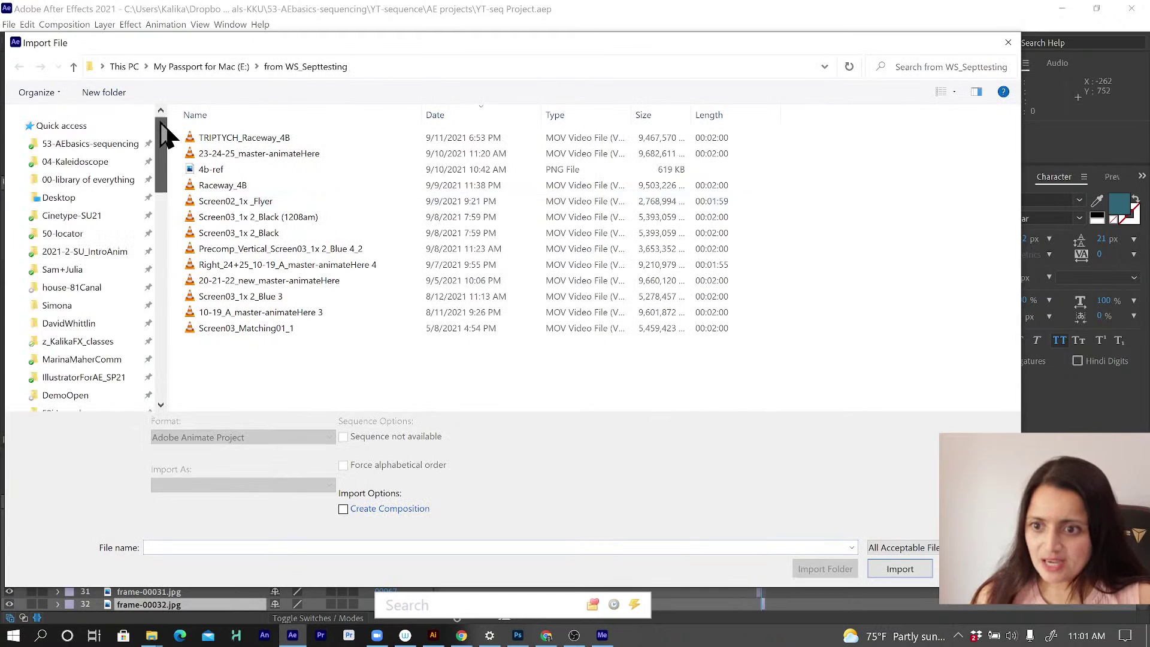
left_click(84, 148)
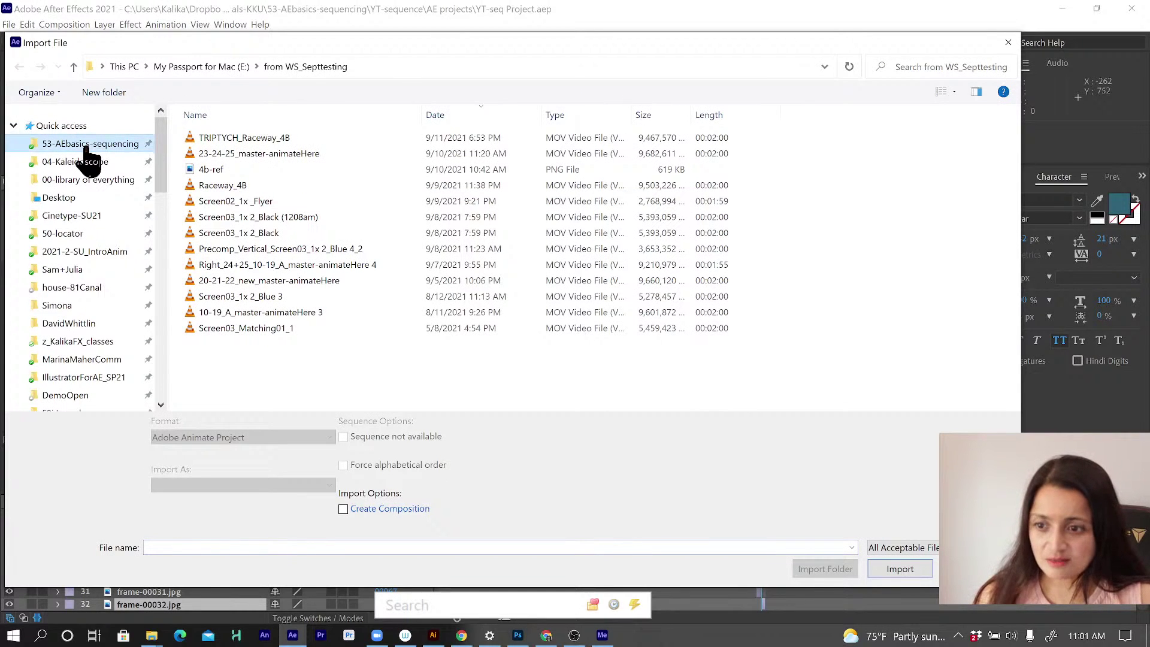
left_click(368, 156)
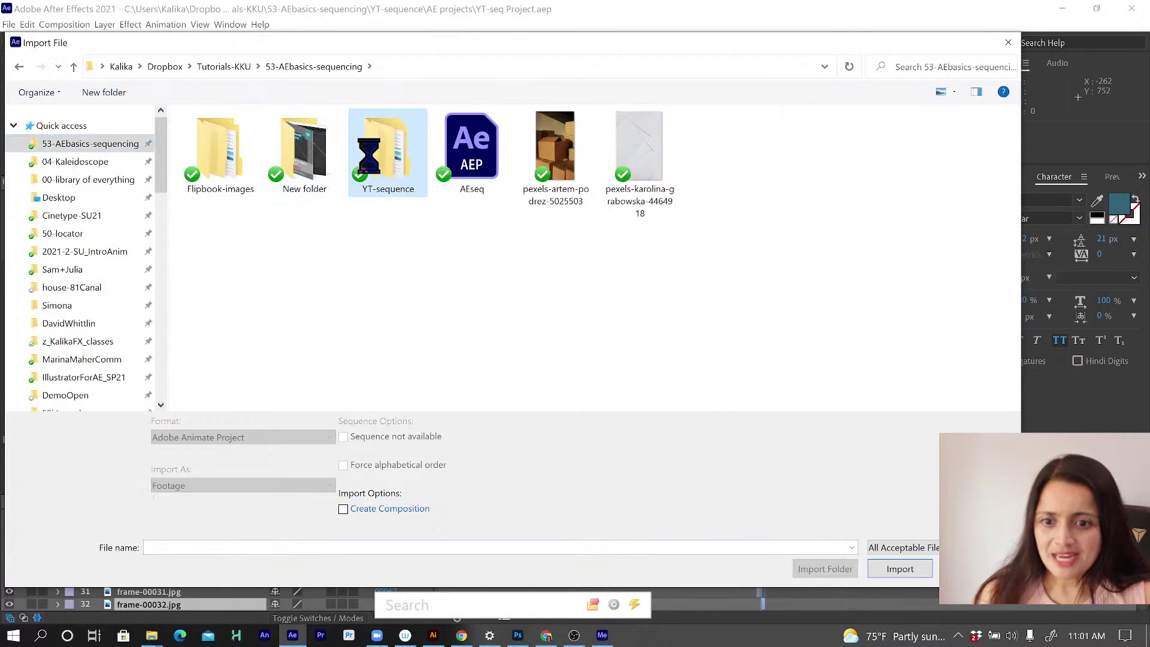
double_click(368, 156)
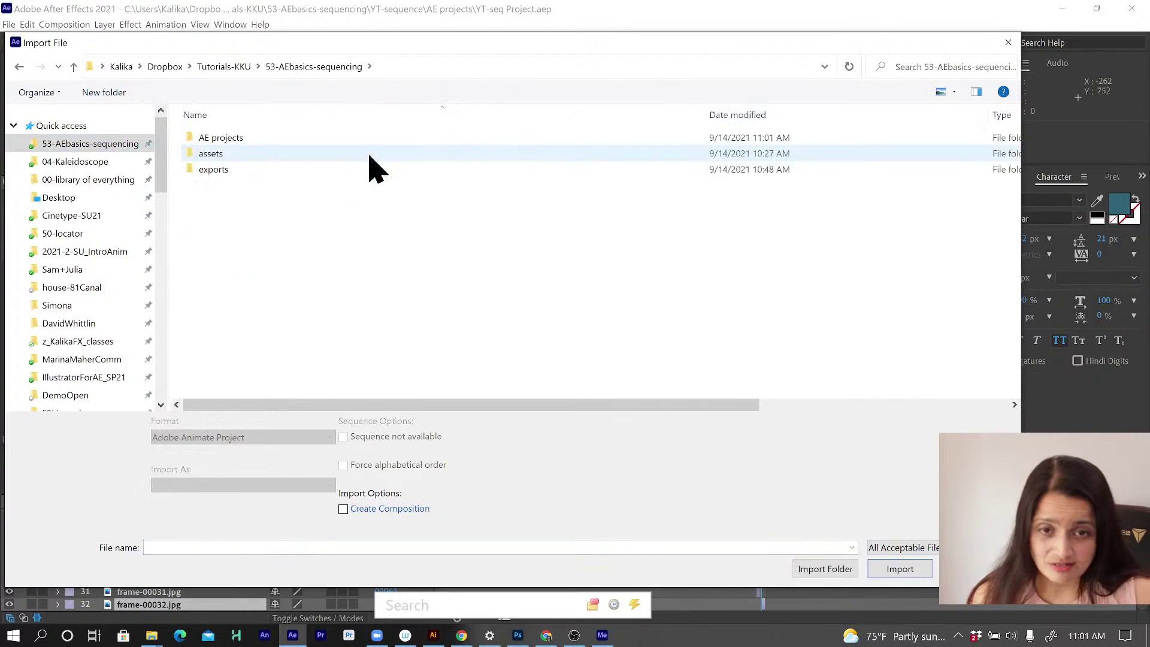
left_click(235, 155)
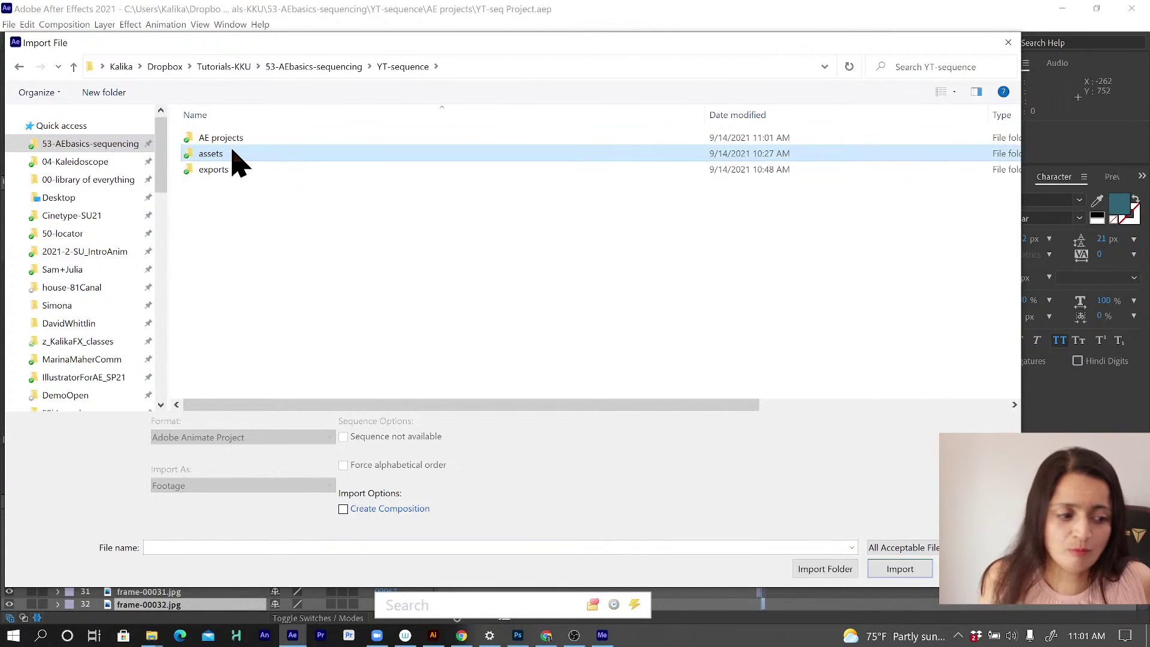
double_click(233, 157)
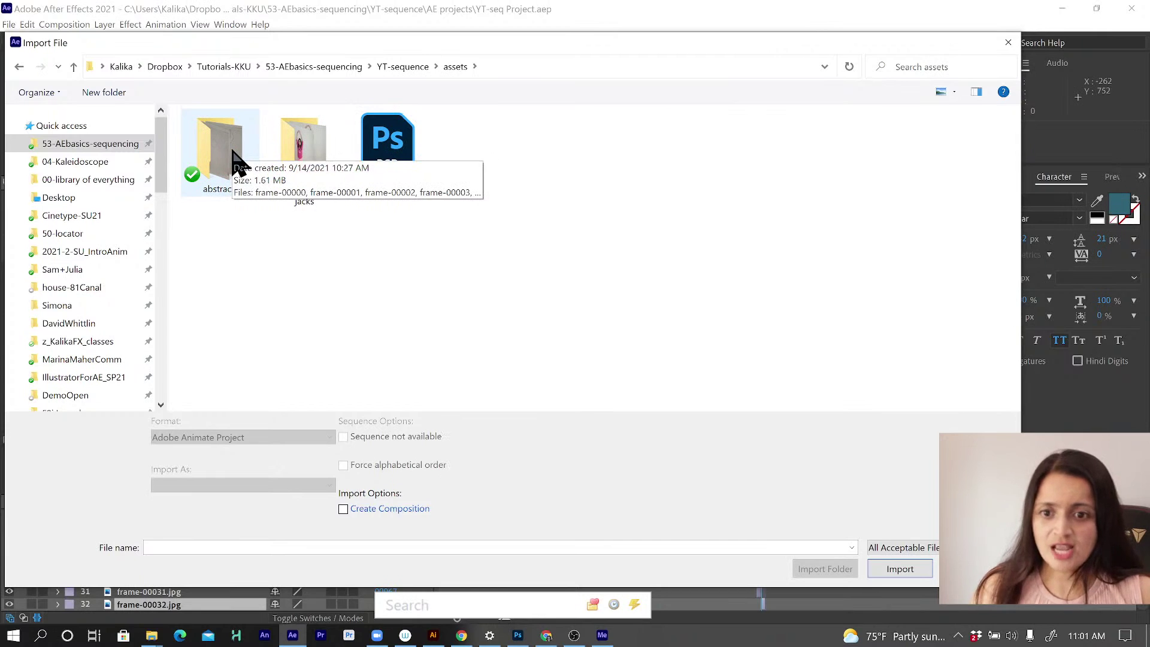
Step: Import the Photoshop file boxes as a Composition with Merge Layer Styles into Footage
left_click(390, 158)
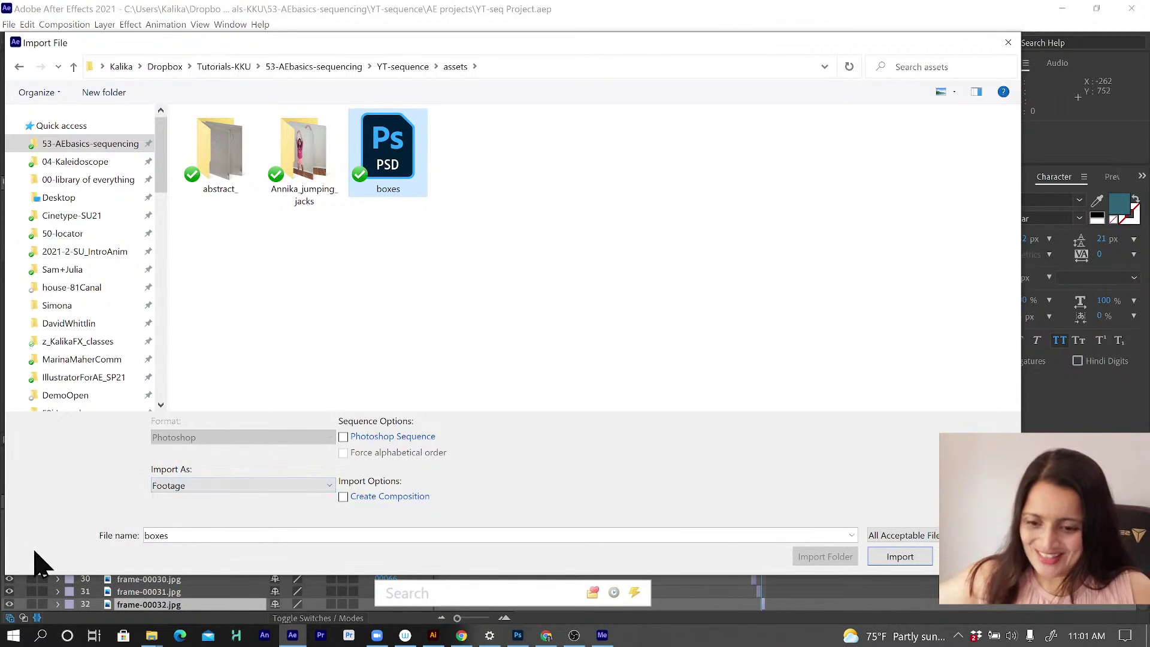
left_click(235, 488)
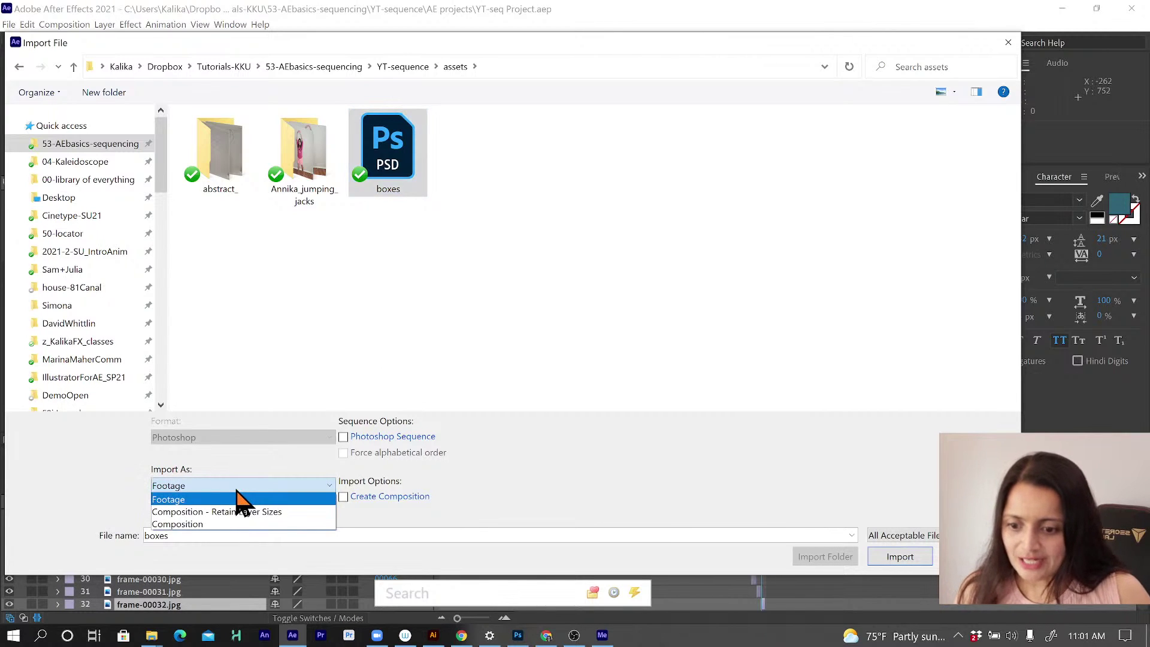
left_click(234, 524)
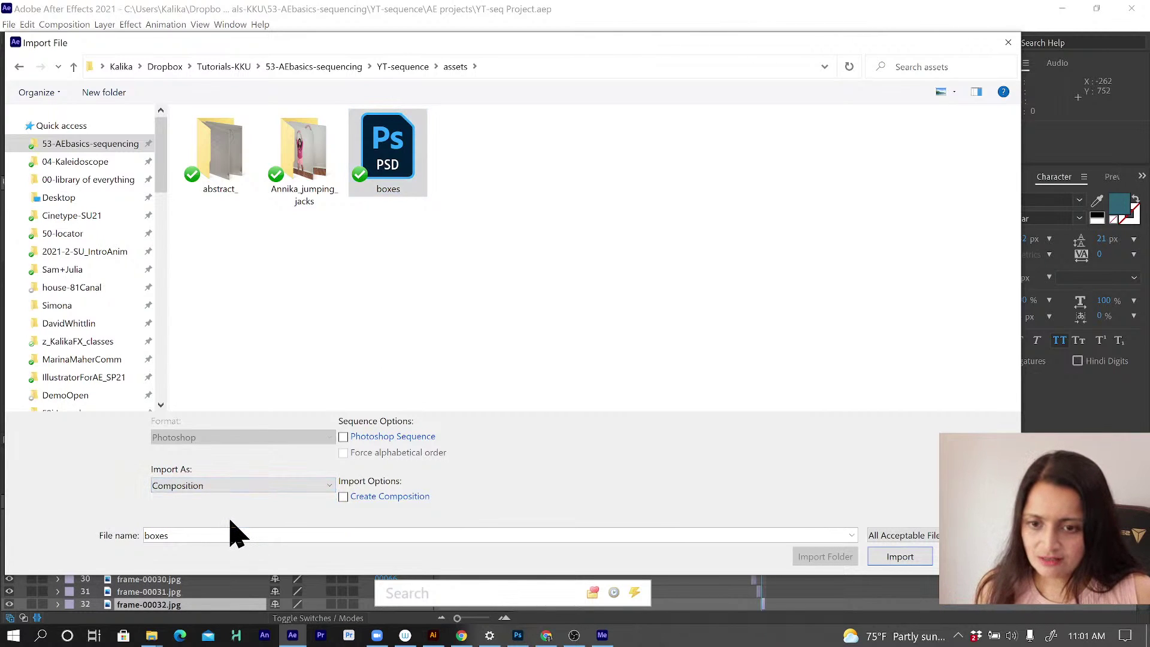
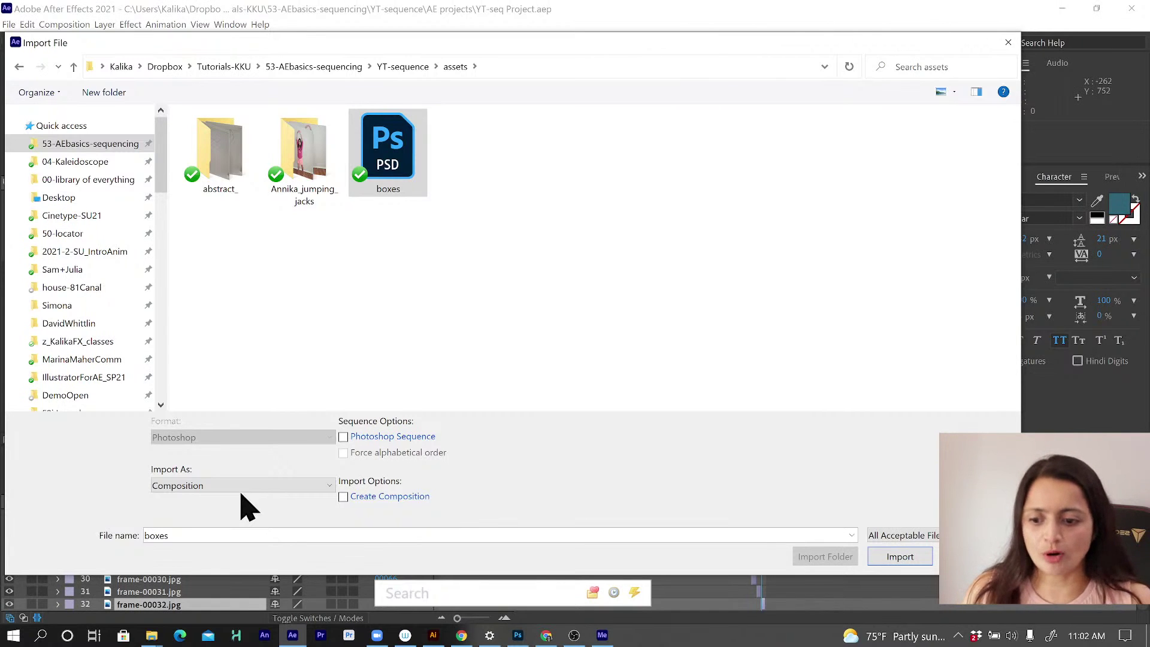
left_click(899, 556)
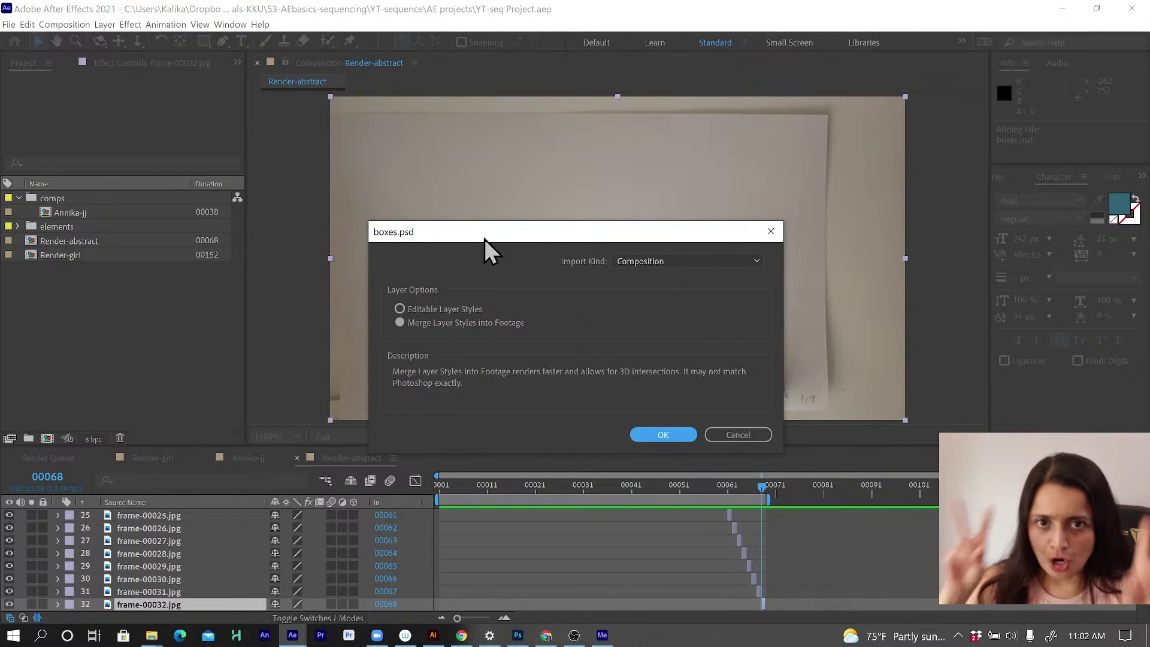
left_click(658, 434)
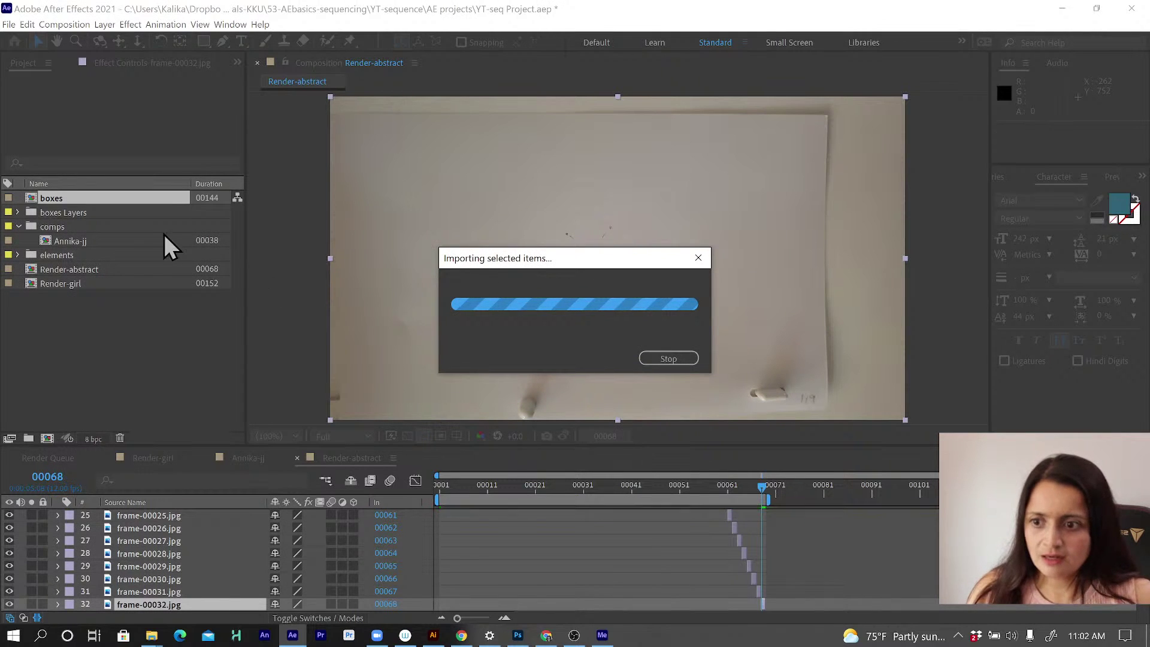
Step: Open the imported boxes composition and inspect the contents of the boxes Layers folder
left_click(18, 226)
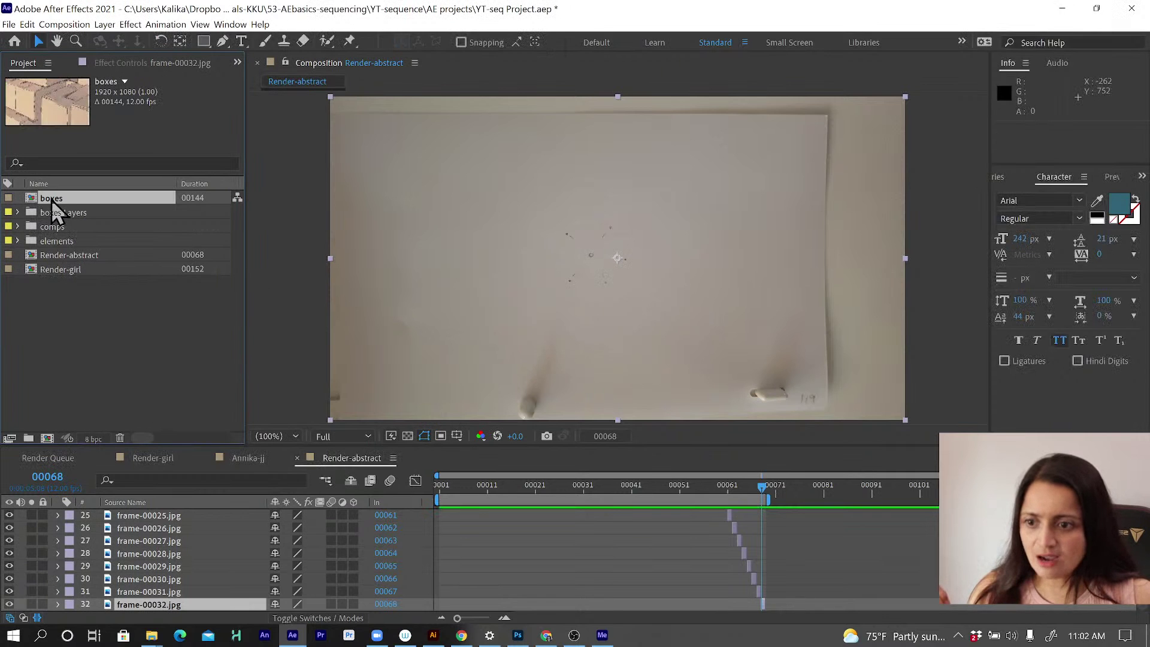
double_click(51, 199)
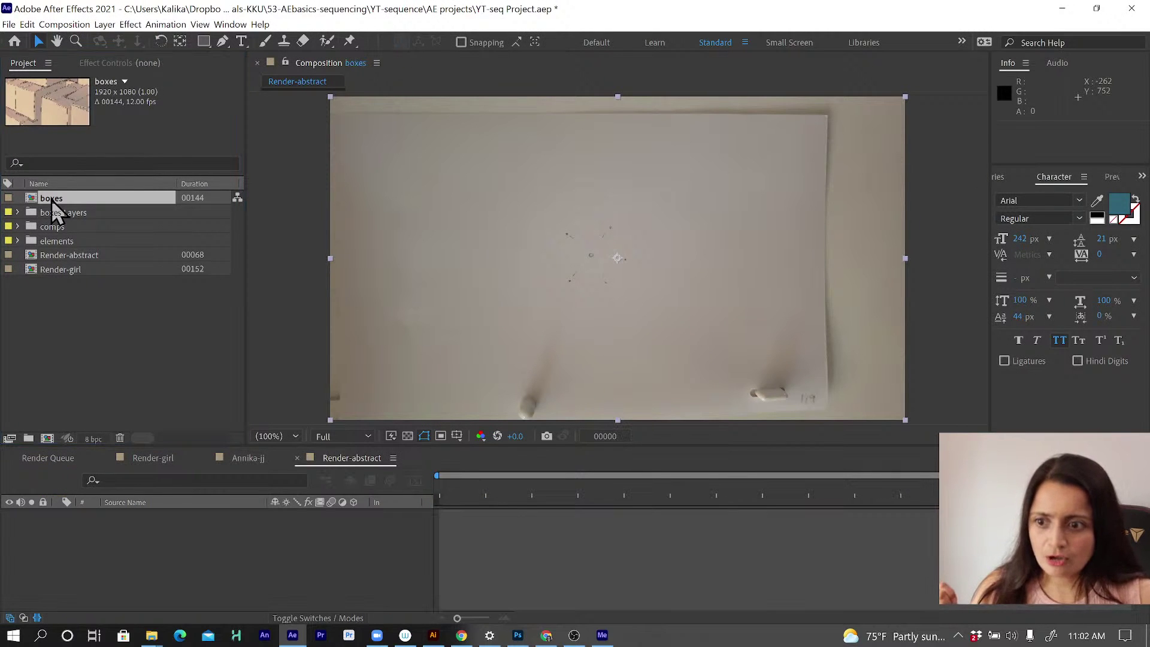
left_click(49, 214)
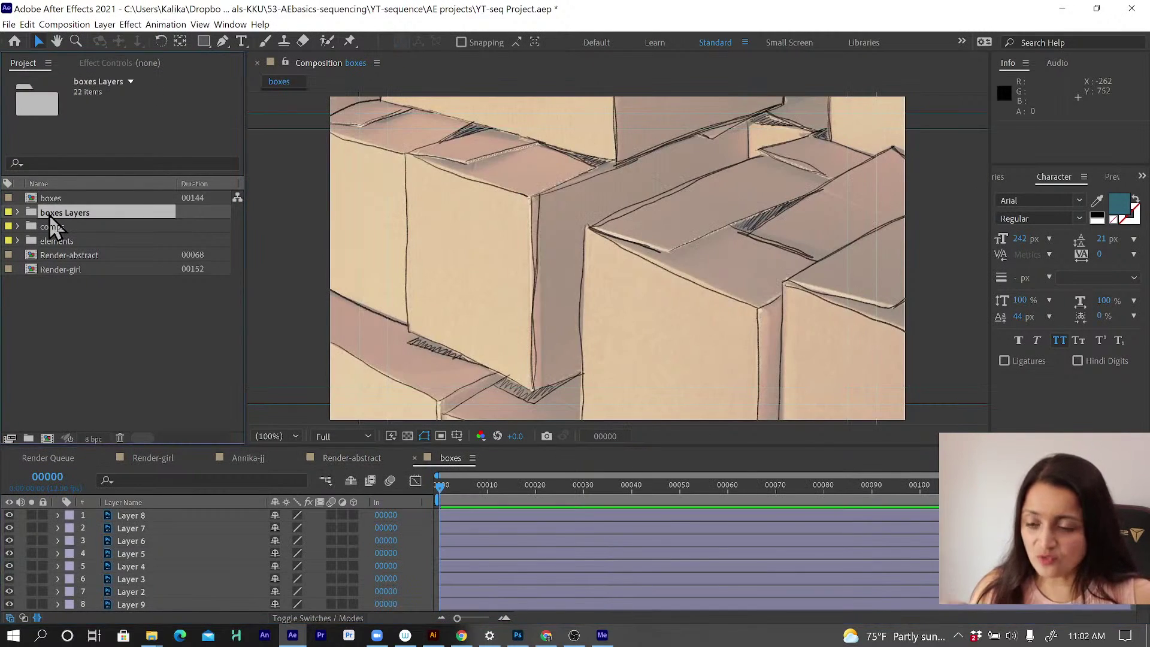
left_click(17, 216)
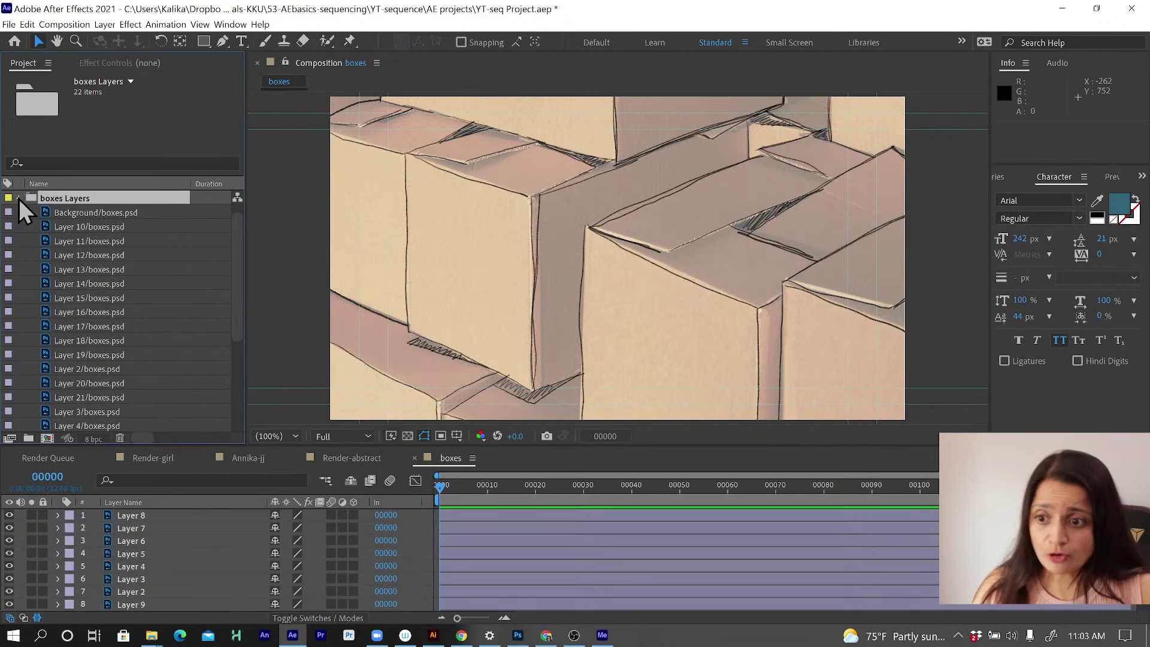
left_click(19, 199)
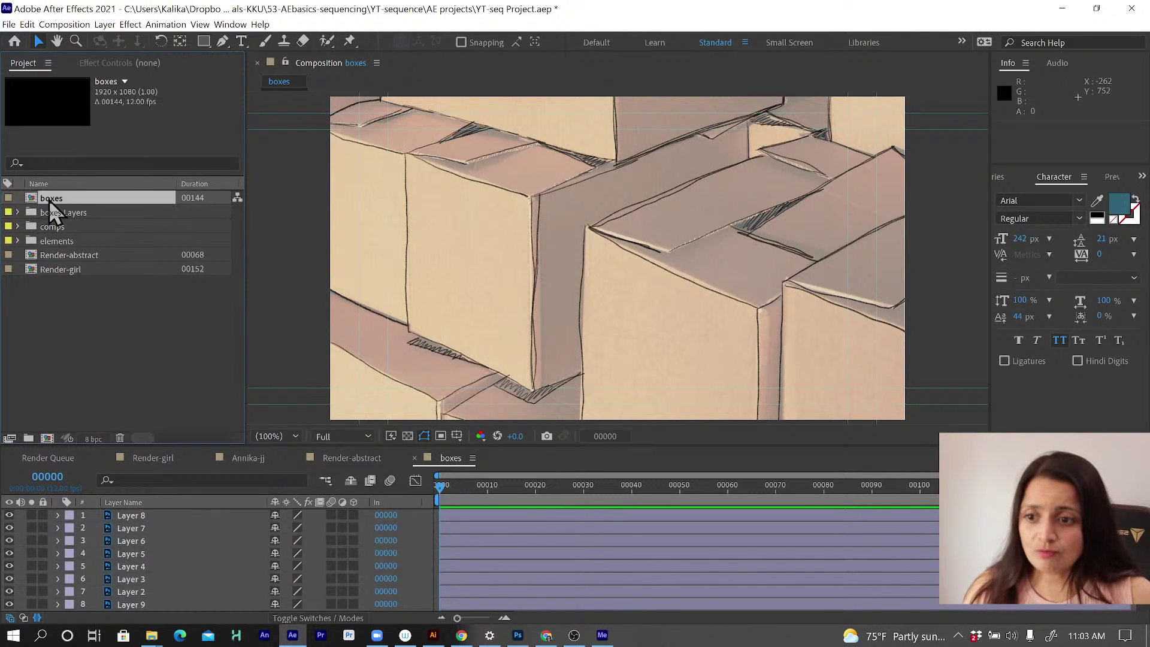
left_click(49, 199)
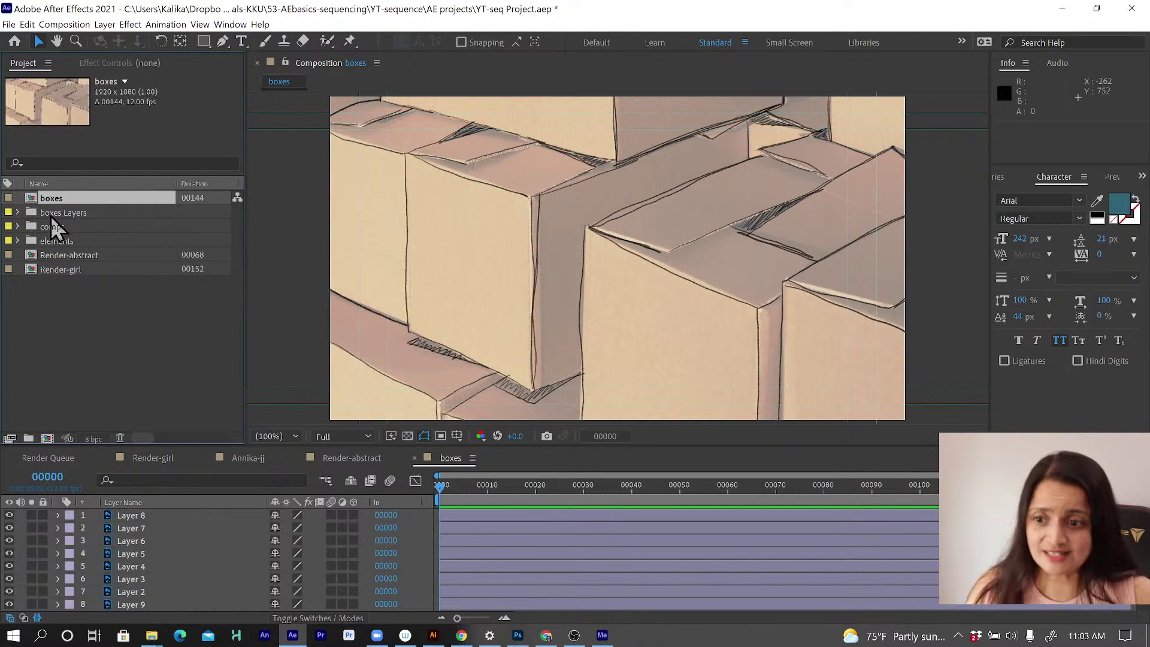
left_click(52, 215)
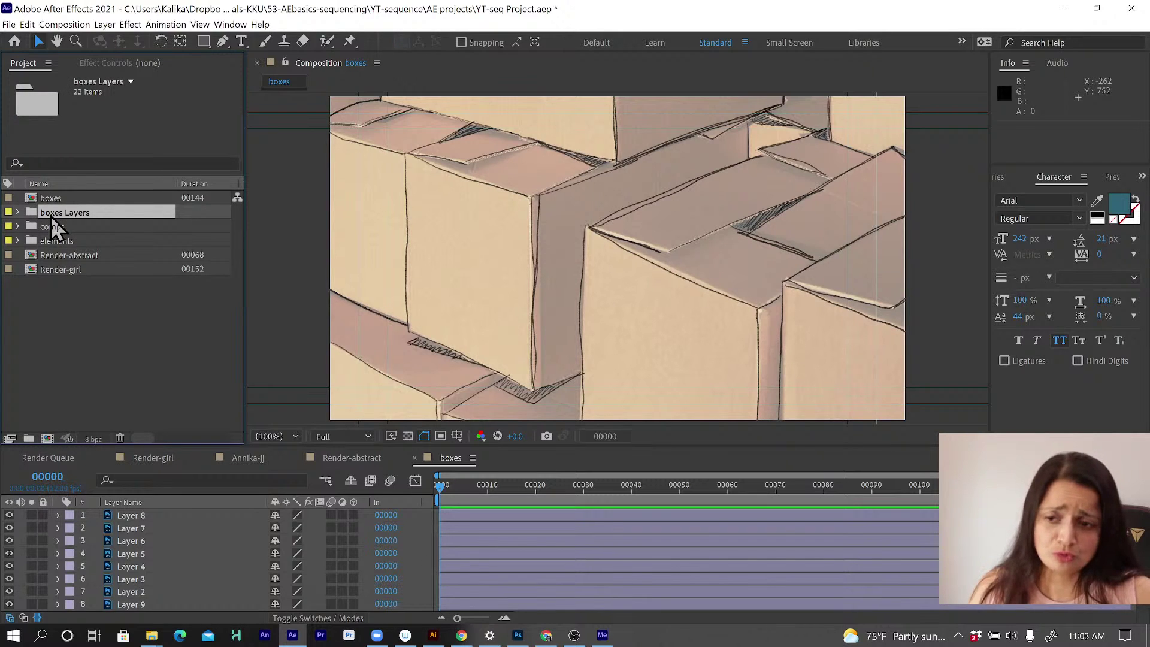
Step: Move the boxes Layers folder into the elements folder of the project
left_click_drag(52, 215, 56, 242)
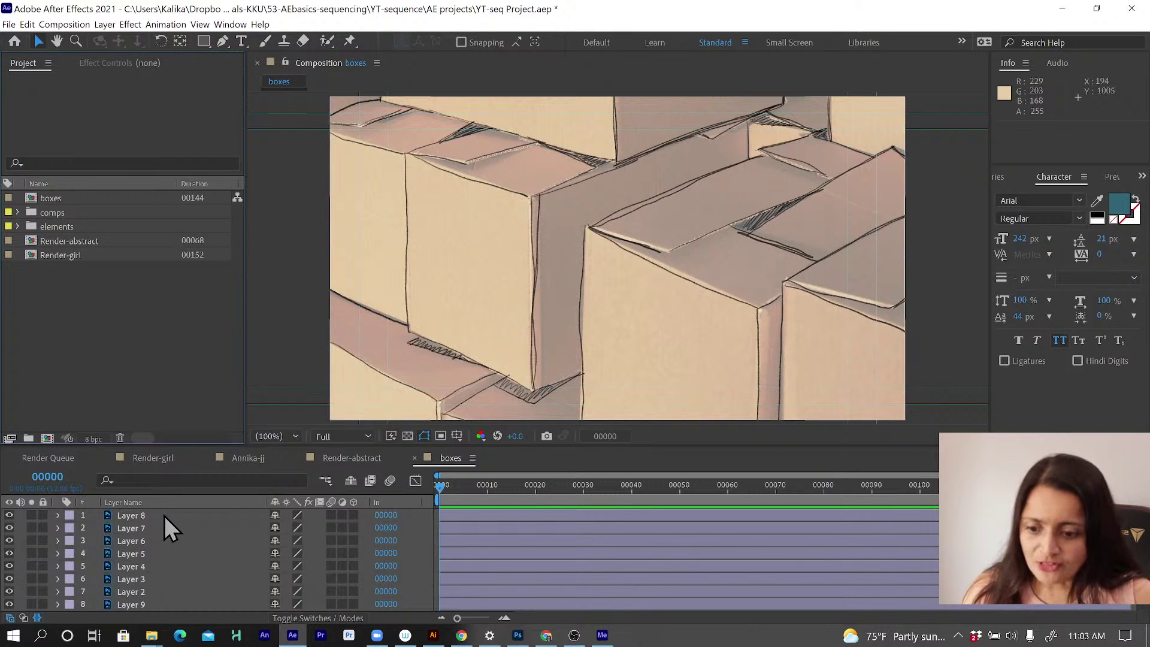
Step: Hide the pexels photo layer and lock the Background layer in the boxes composition
scroll(166, 519, "down", 5)
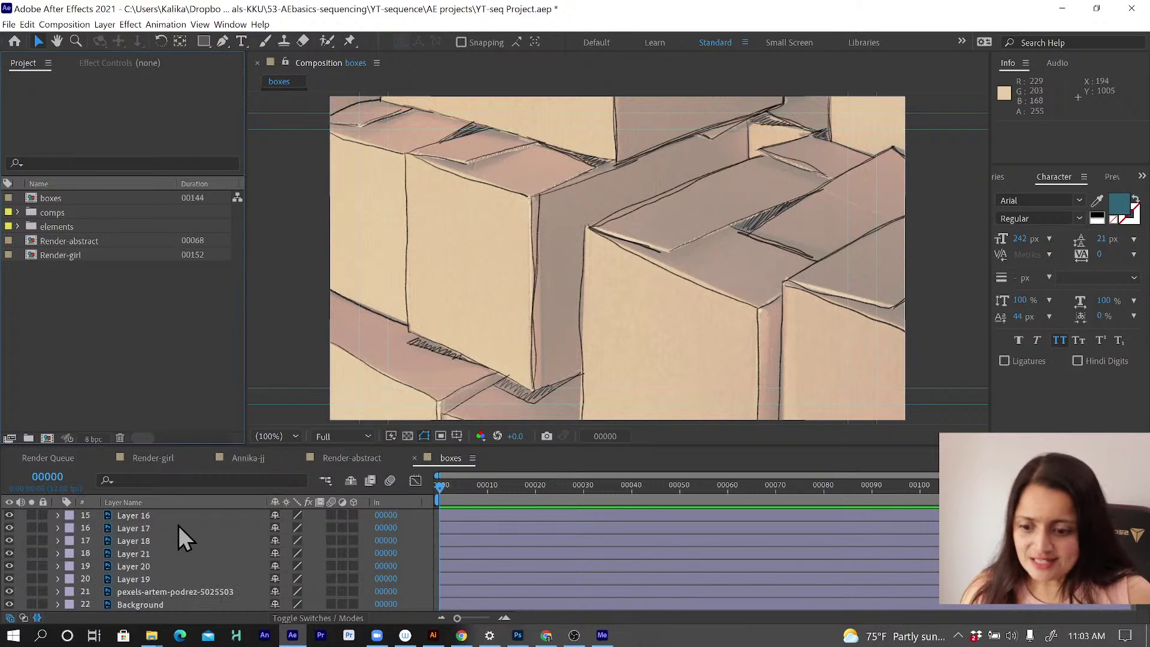
left_click(168, 593)
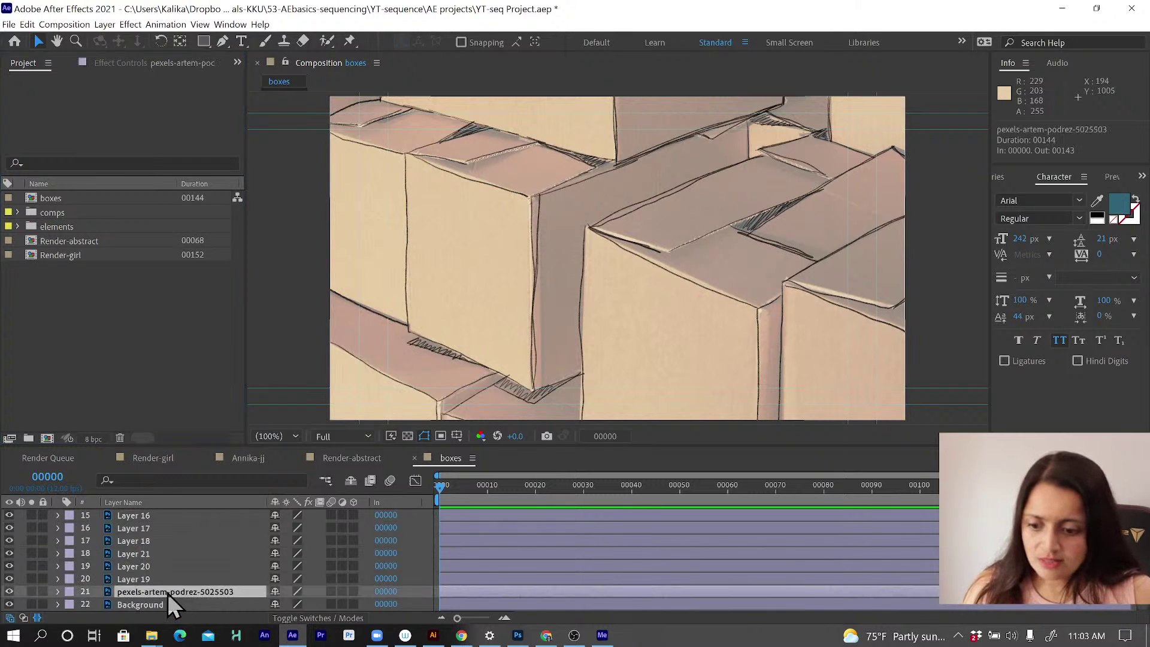
left_click(10, 592)
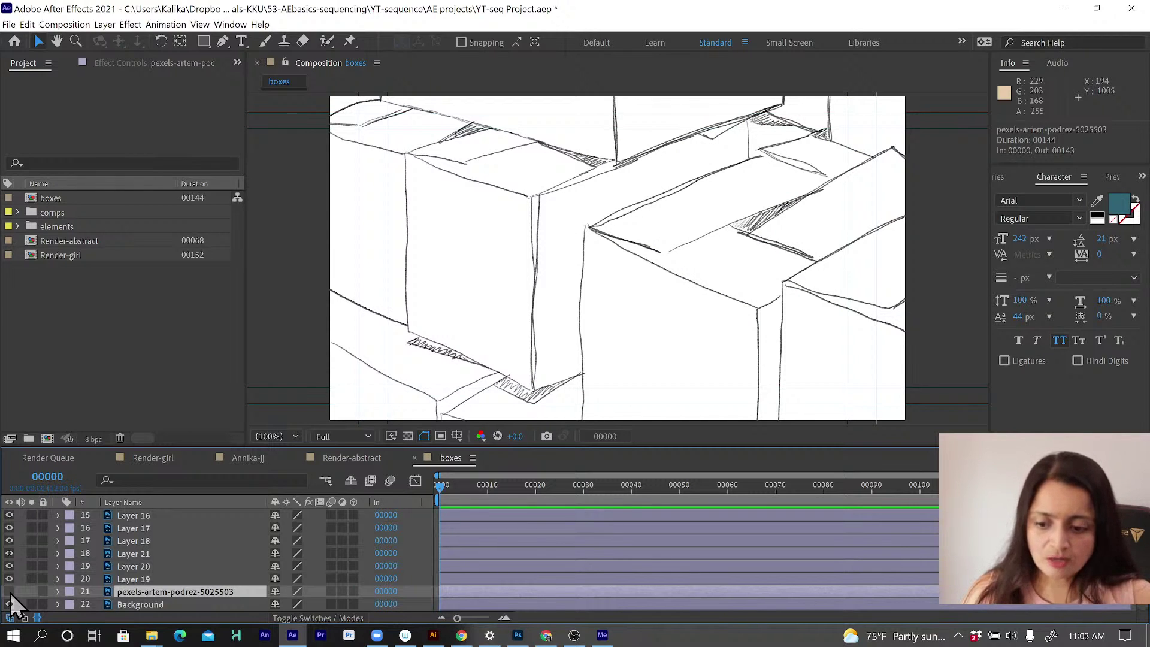
left_click(129, 604)
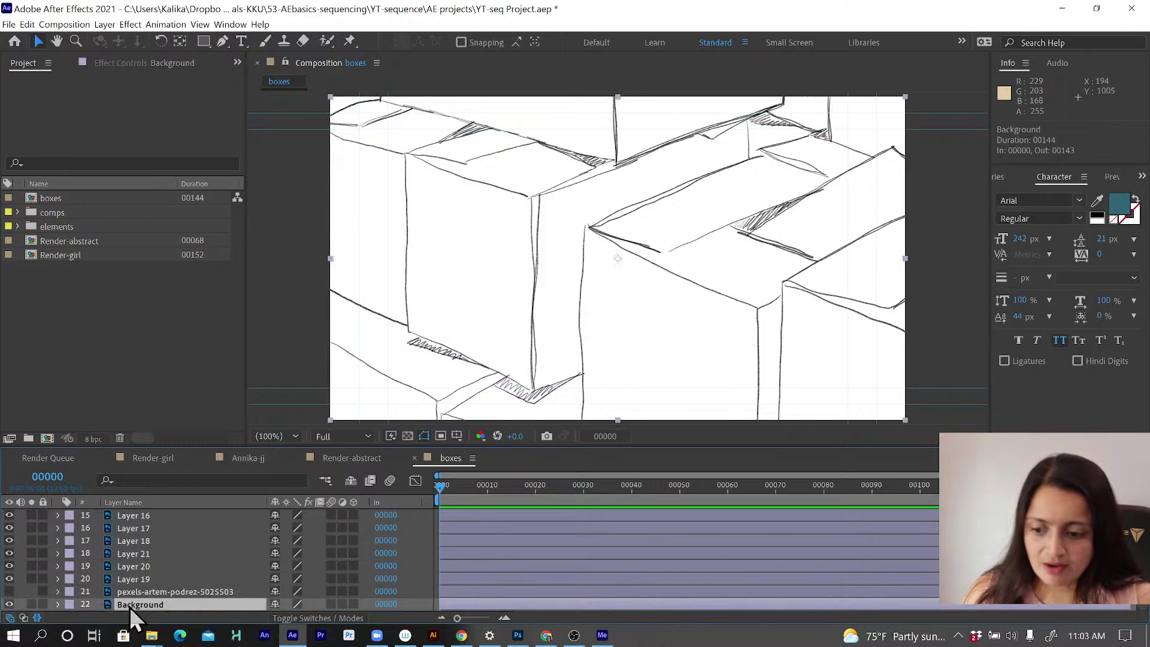
left_click(45, 605)
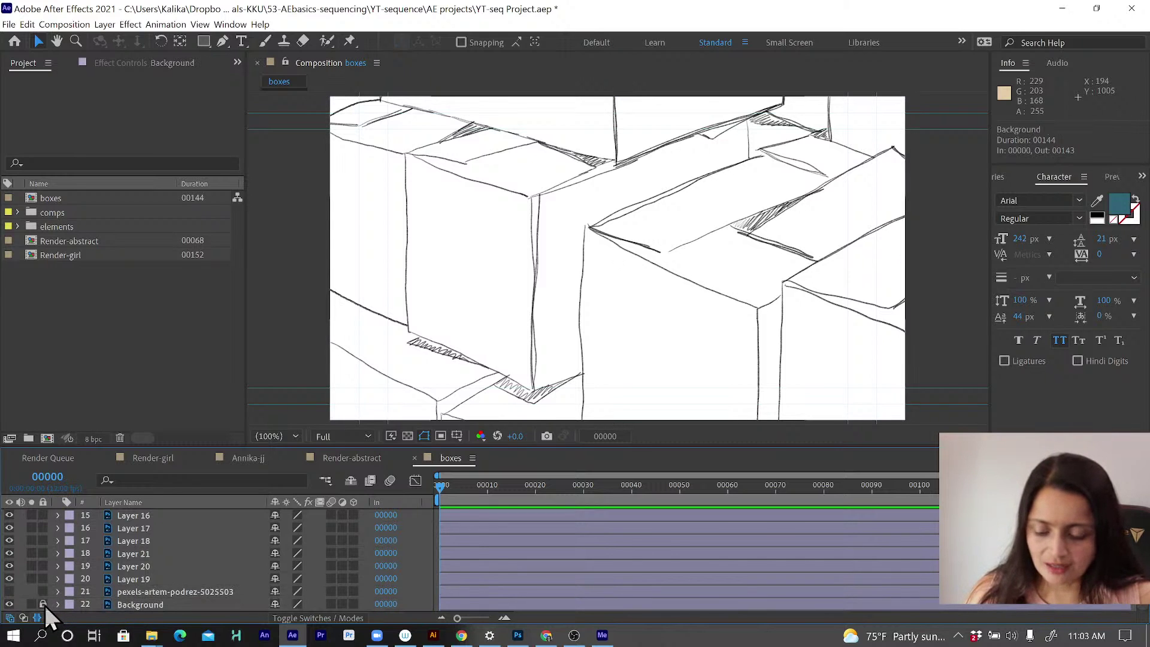
Step: Select all the visible, unlocked line-drawing layers of boxes and trim them to a duration of 3 frames
left_click(141, 580)
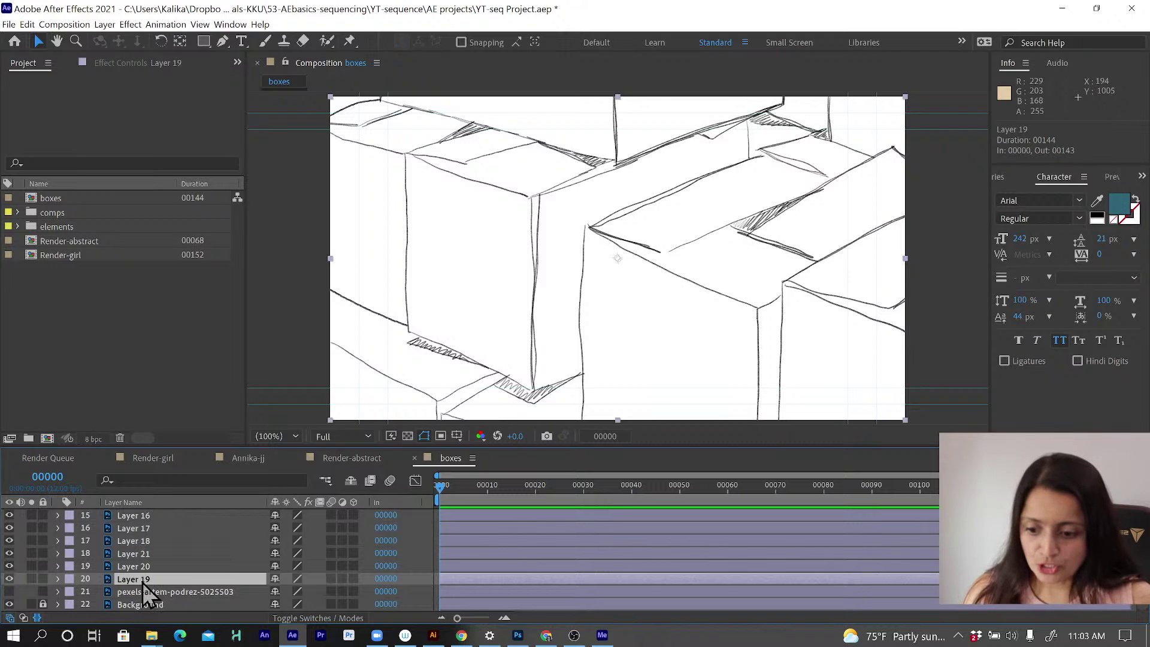
scroll(146, 595, "up", 5)
key("ctrl+a")
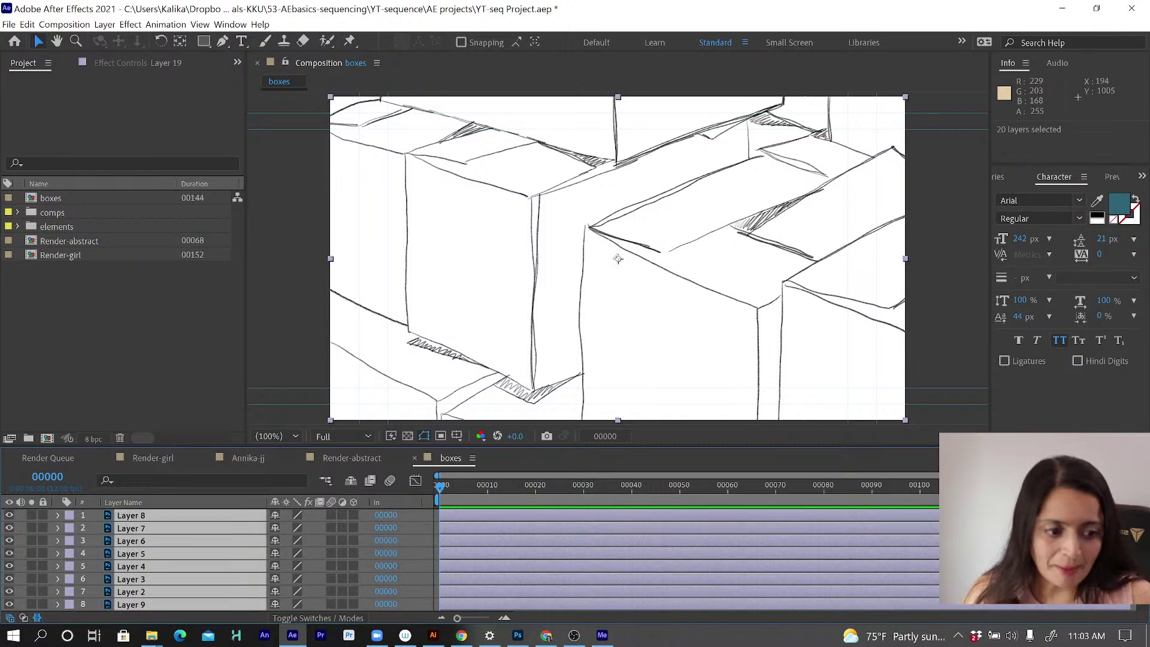
left_click_drag(894, 531, 452, 527)
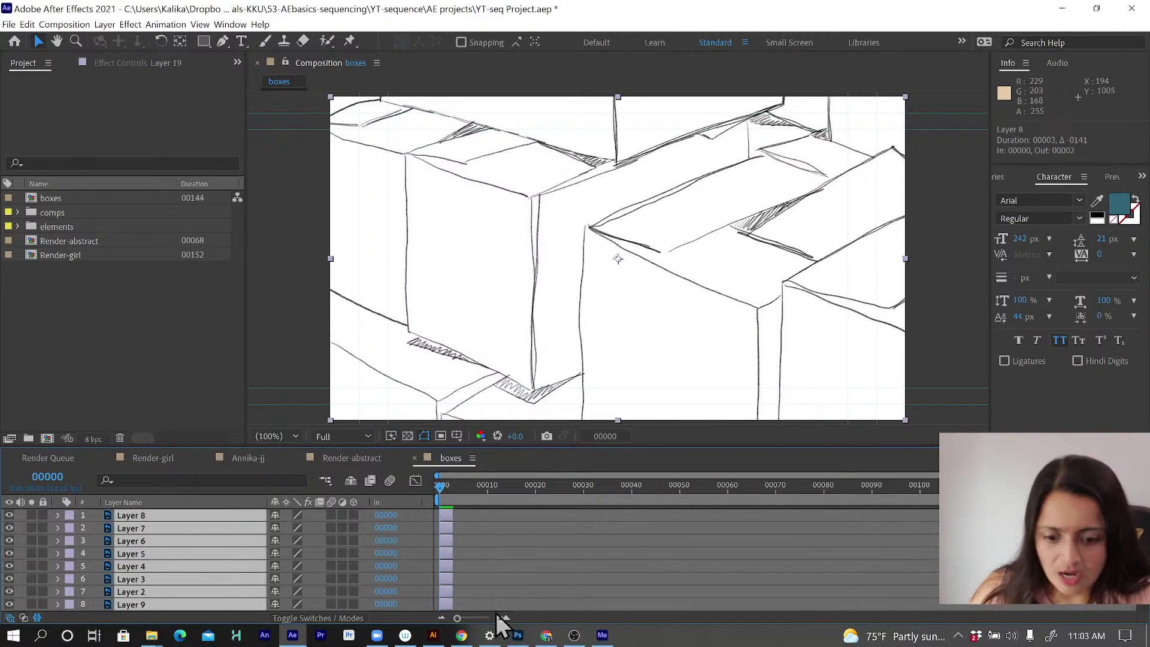
left_click_drag(457, 617, 503, 627)
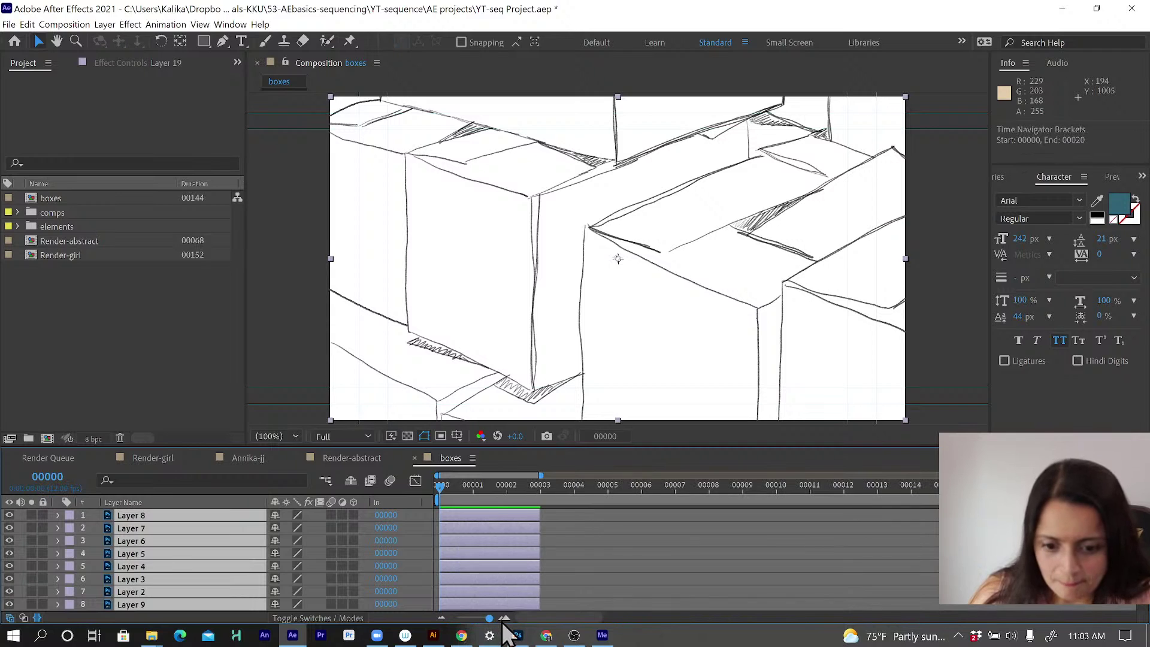
left_click(539, 514)
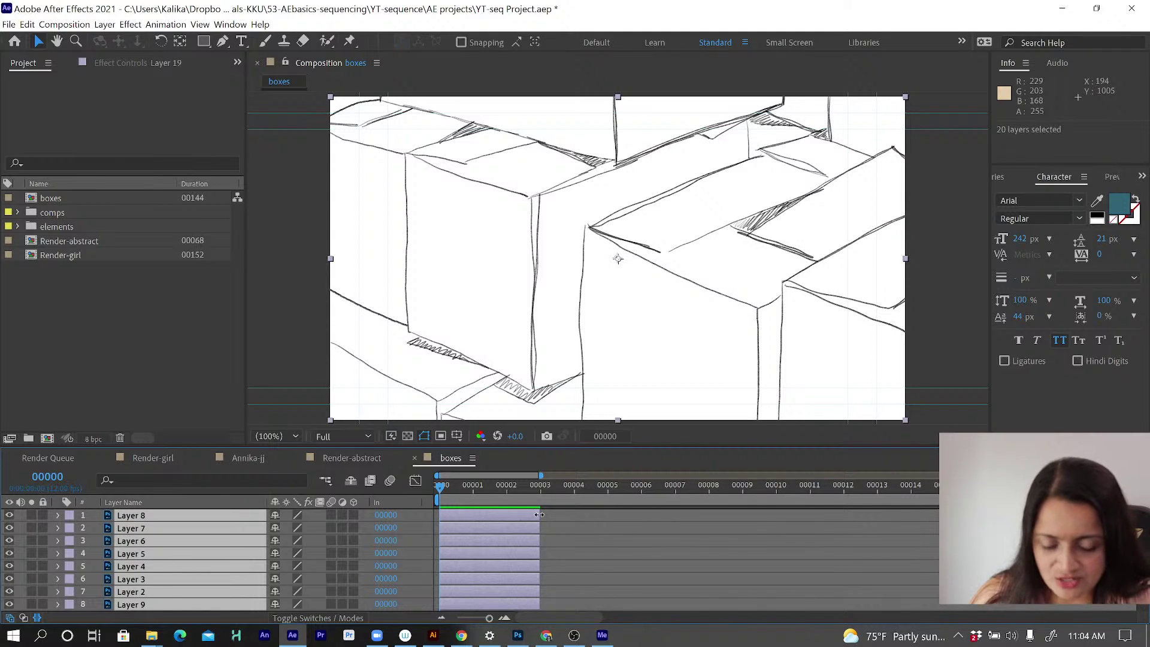
Step: Arrange the selected layers one after another in time with Sequence Layers
left_click(176, 26)
mouse_move(218, 161)
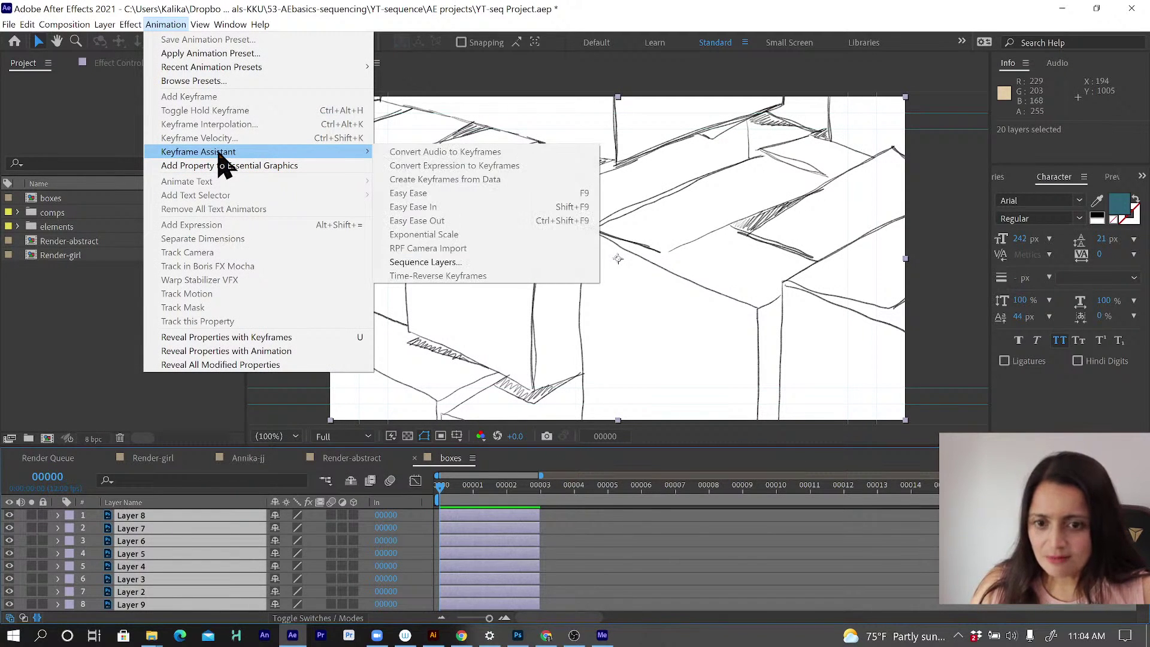
left_click(474, 261)
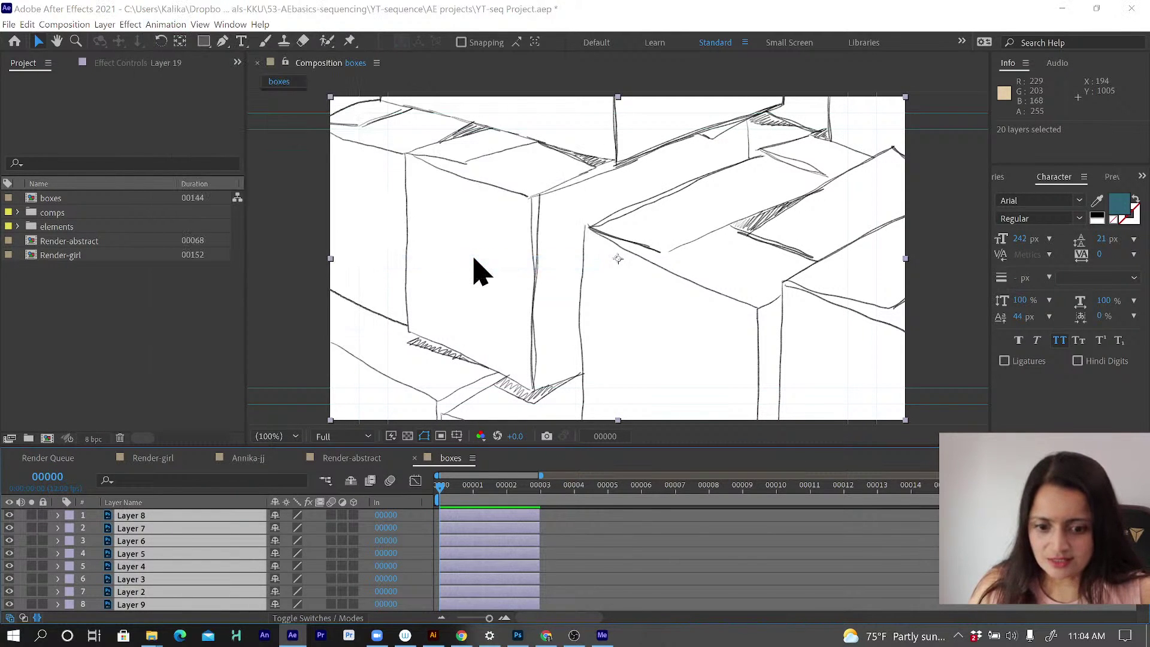
left_click(563, 266)
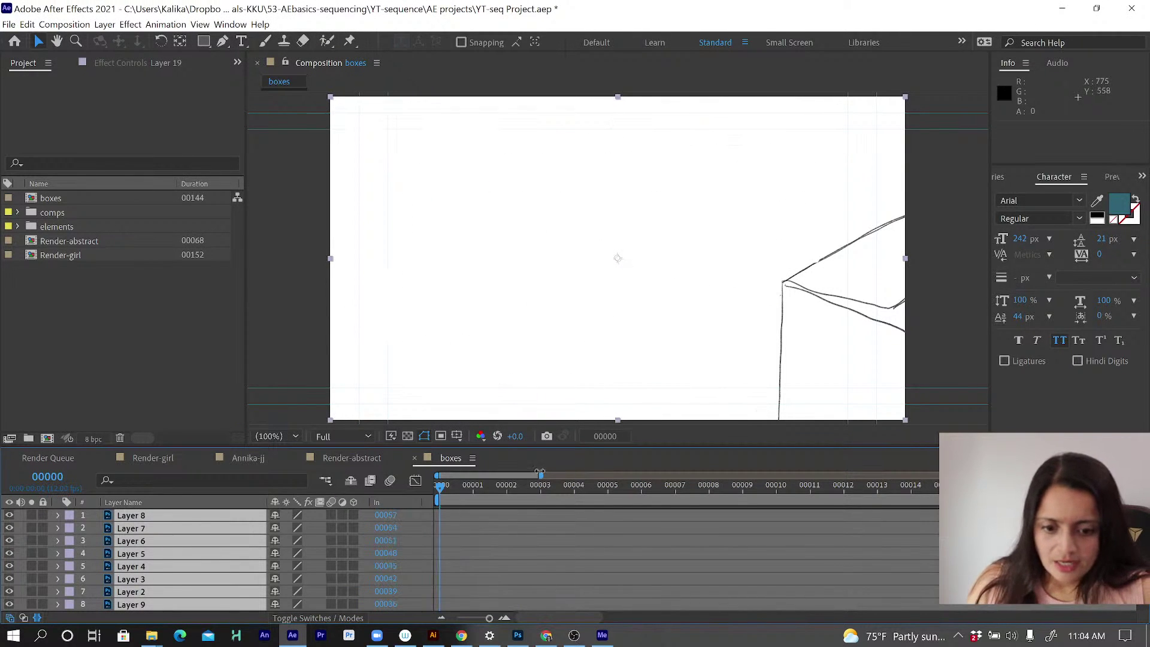
Step: Play back the sequenced layers across the full timeline and place the current time at frame 75
left_click_drag(540, 475, 799, 474)
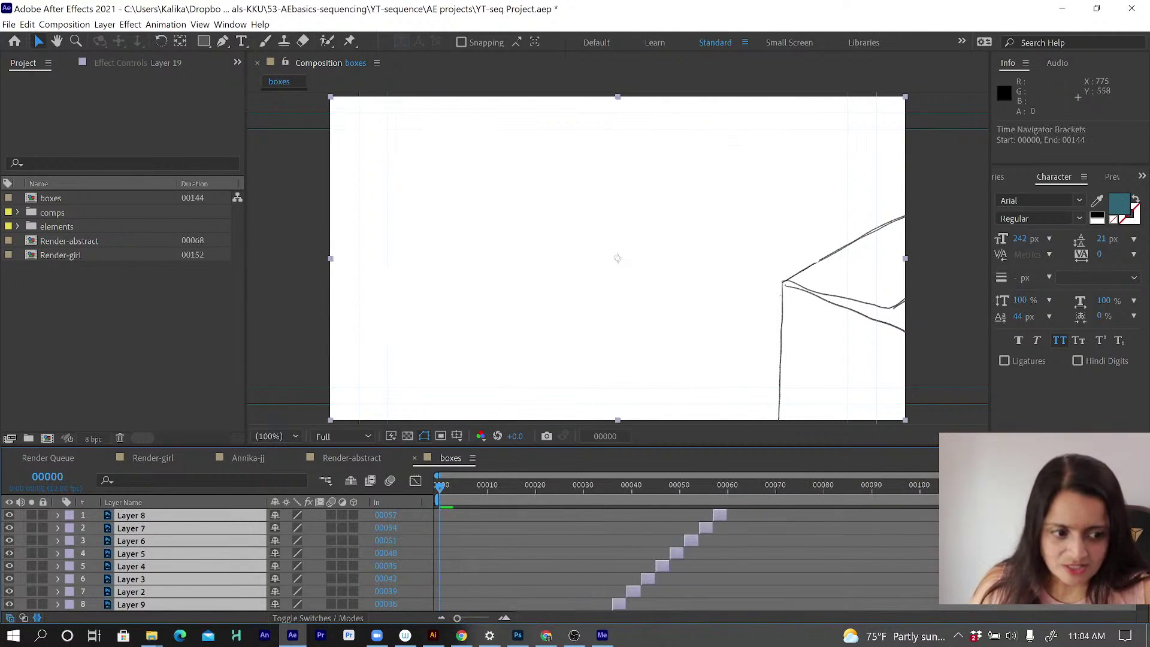
key("space")
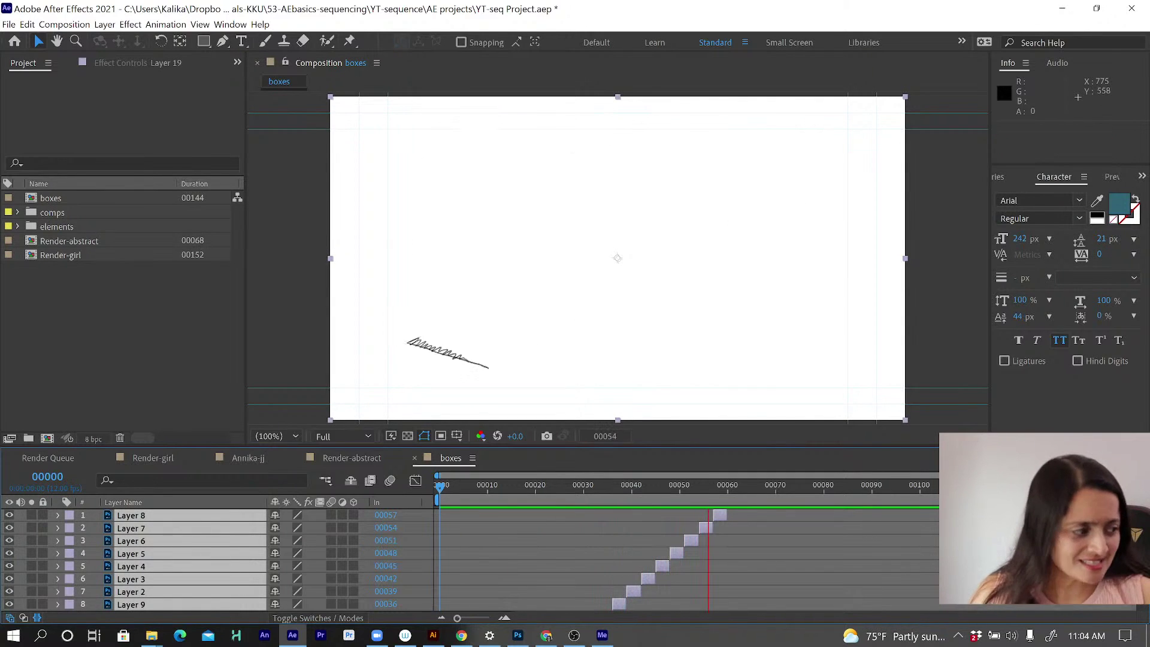
key("space")
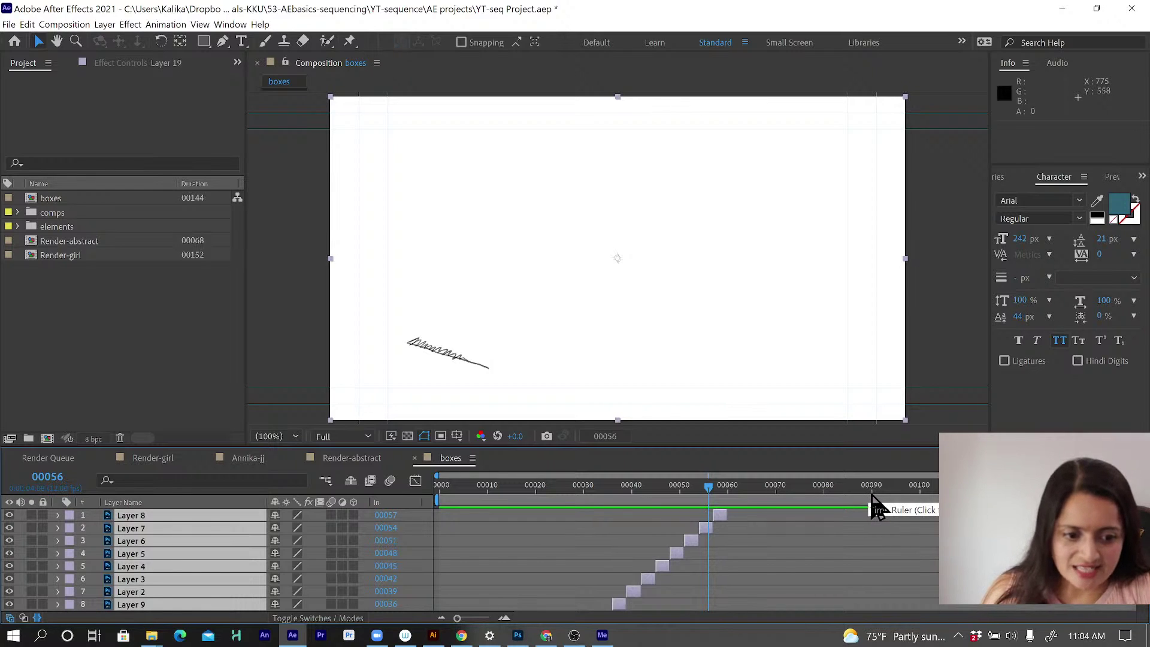
left_click(871, 497)
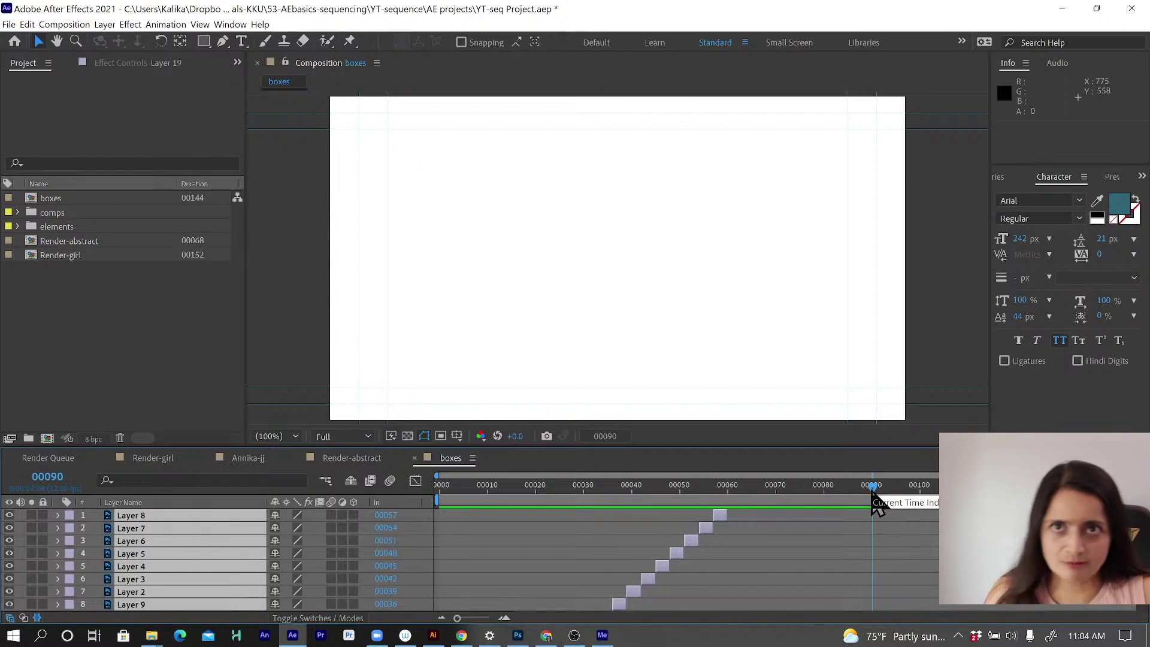
left_click(802, 493)
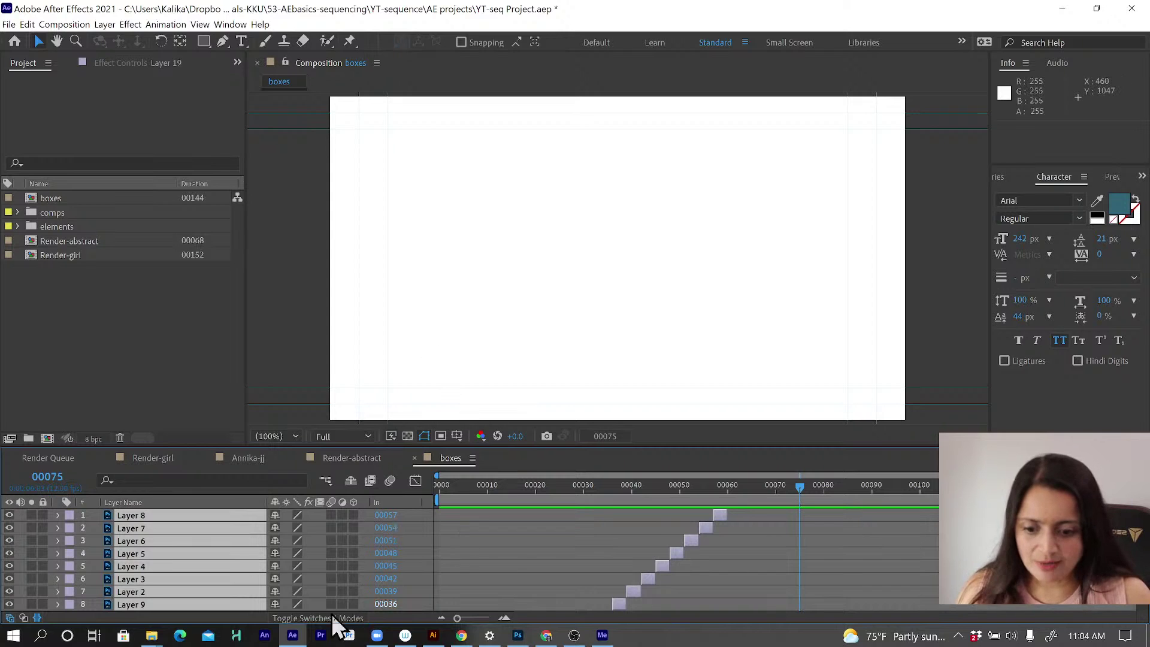
Step: Switch to Photoshop and create a new 3838 x 2080 px RGB document at 72 pixels/inch
mouse_move(518, 639)
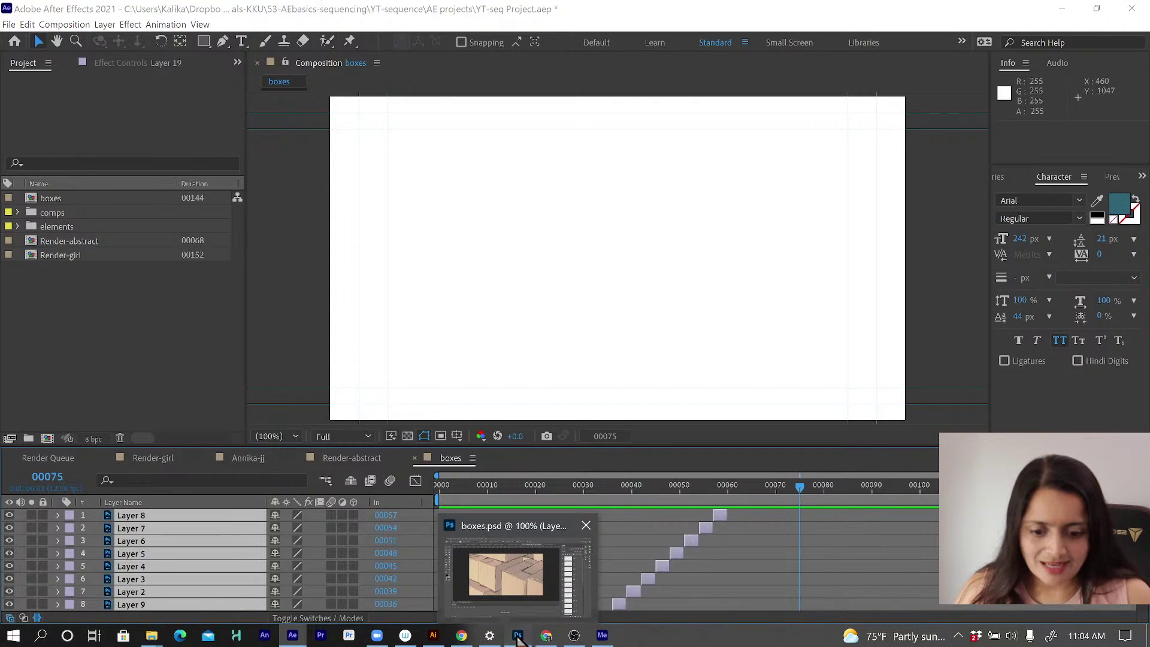
left_click(519, 638)
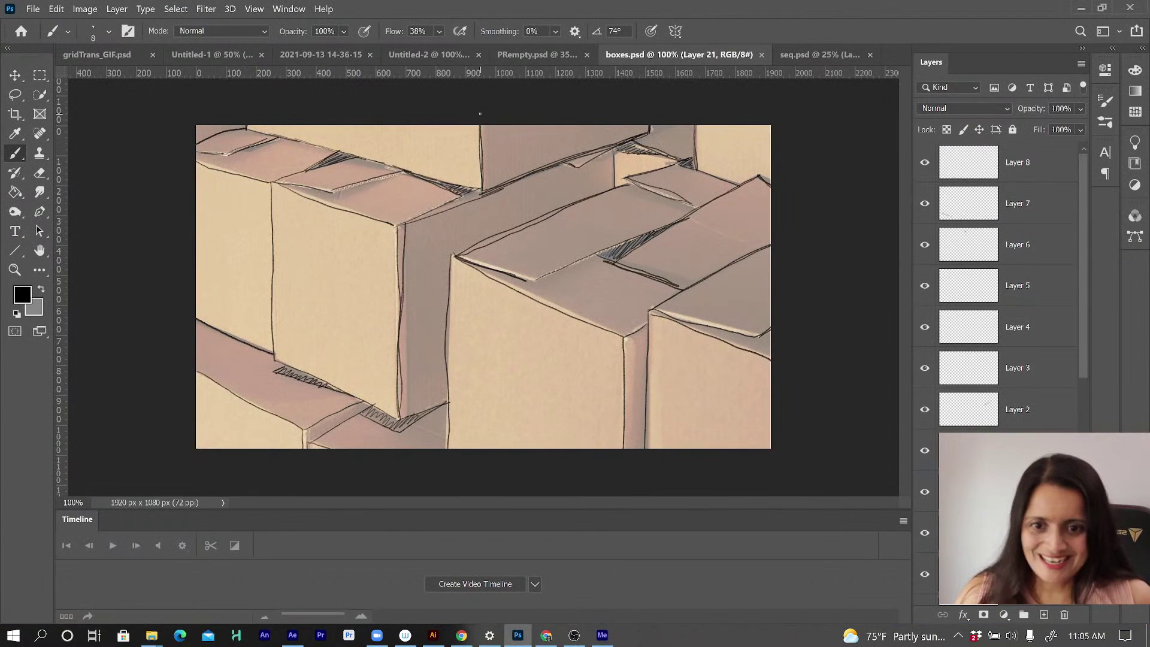
key("ctrl+n")
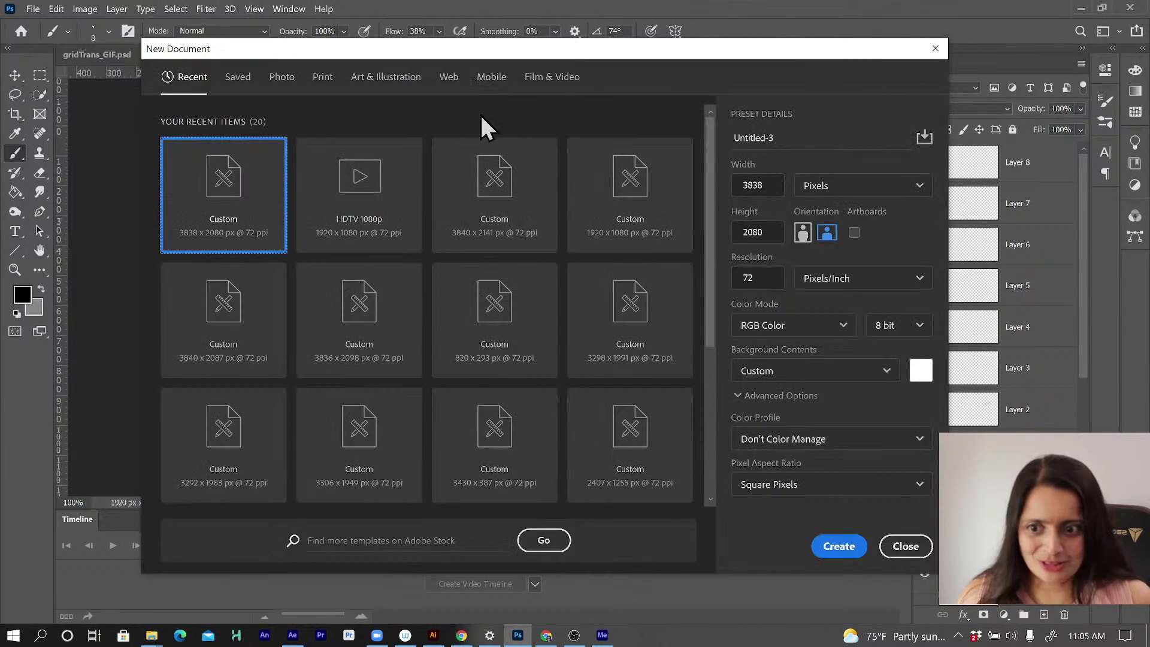
key("Escape")
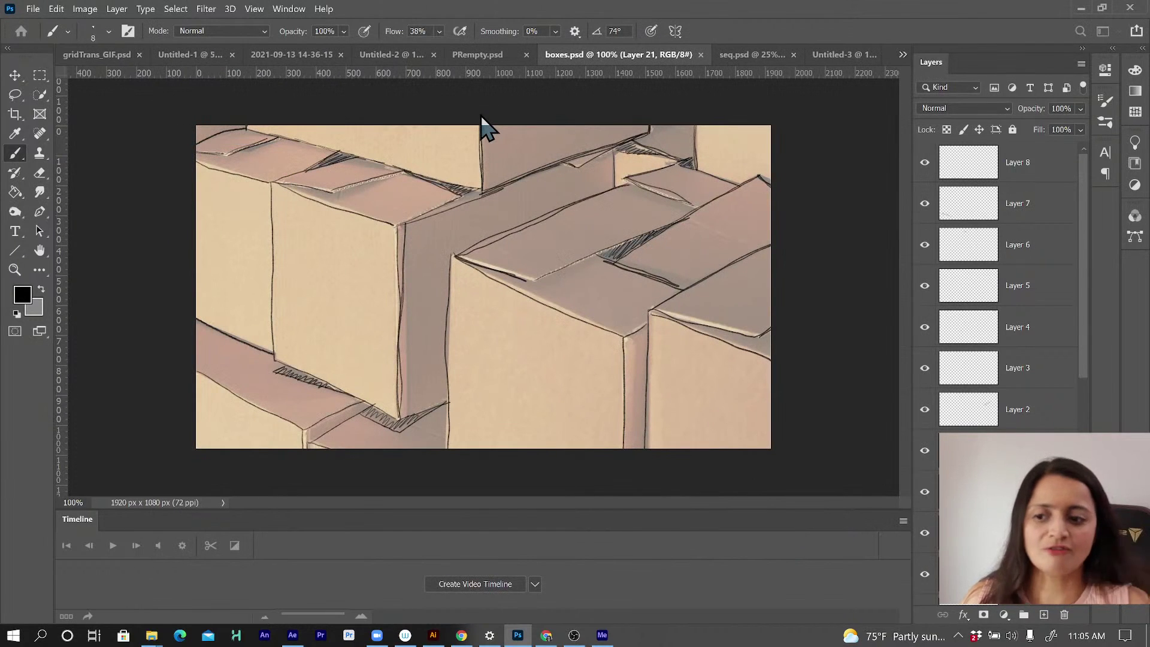
key("ctrl+minus")
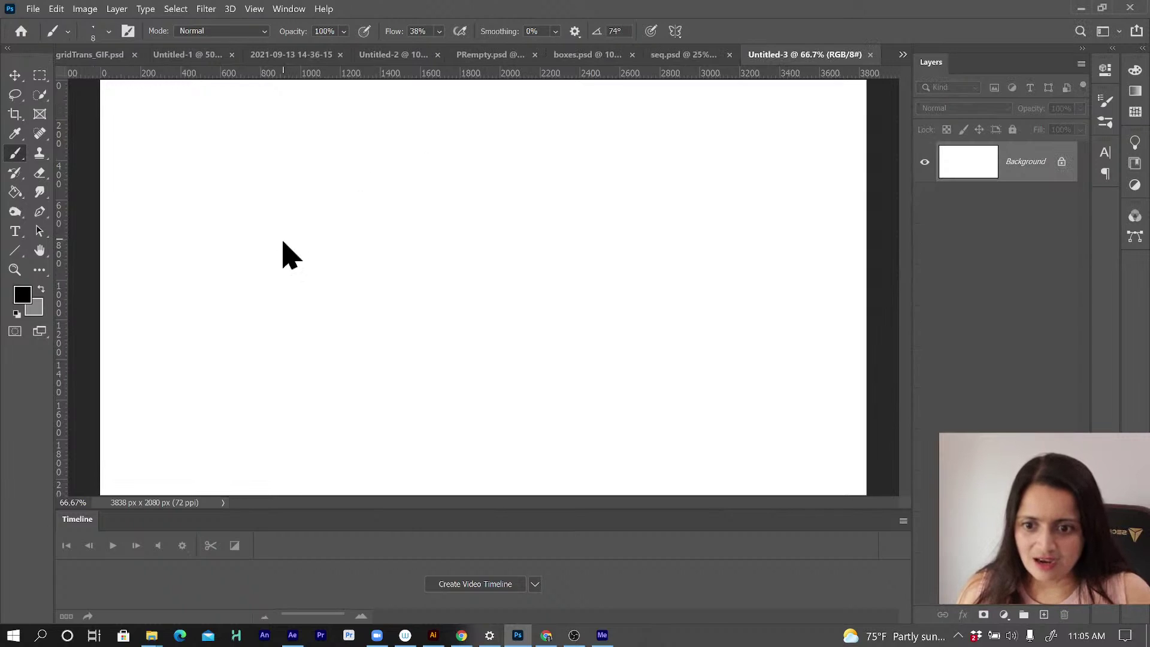
Step: Brush the handwritten shortcut note "opt + ]" in black on the blank white canvas
mouse_move(280, 240)
left_mouse_down()
mouse_move(311, 273)
mouse_move(306, 241)
mouse_move(281, 239)
mouse_move(348, 339)
left_mouse_up()
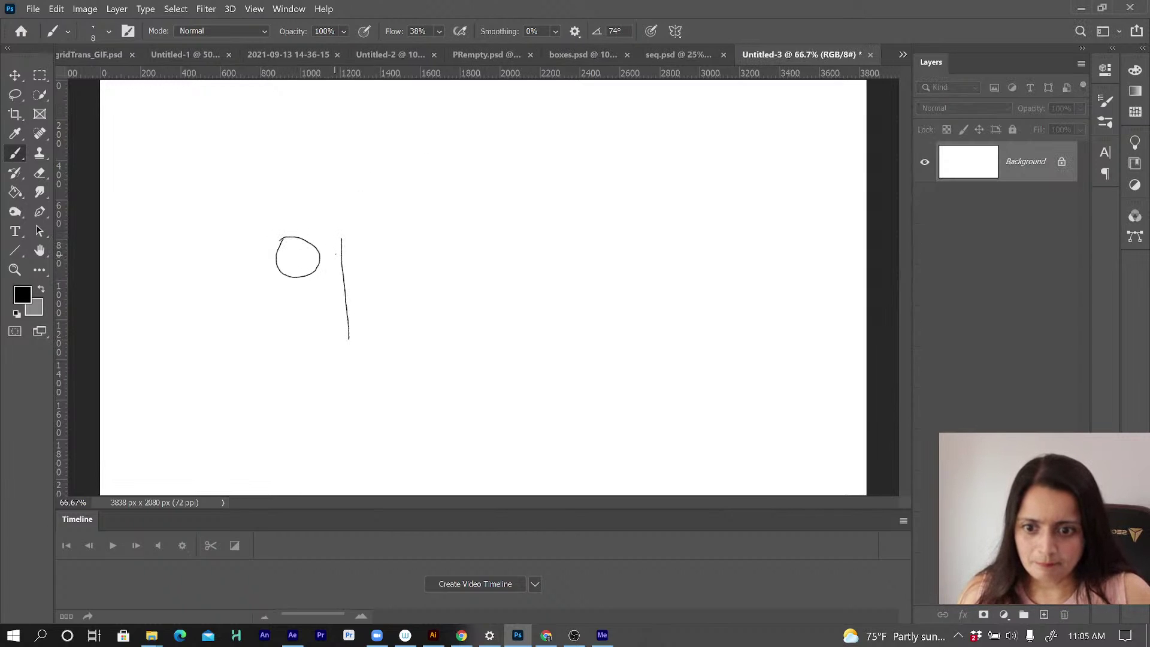
mouse_move(339, 242)
left_mouse_down()
mouse_move(374, 255)
mouse_move(339, 266)
left_mouse_up()
left_click_drag(418, 168, 416, 275)
left_click_drag(392, 226, 460, 229)
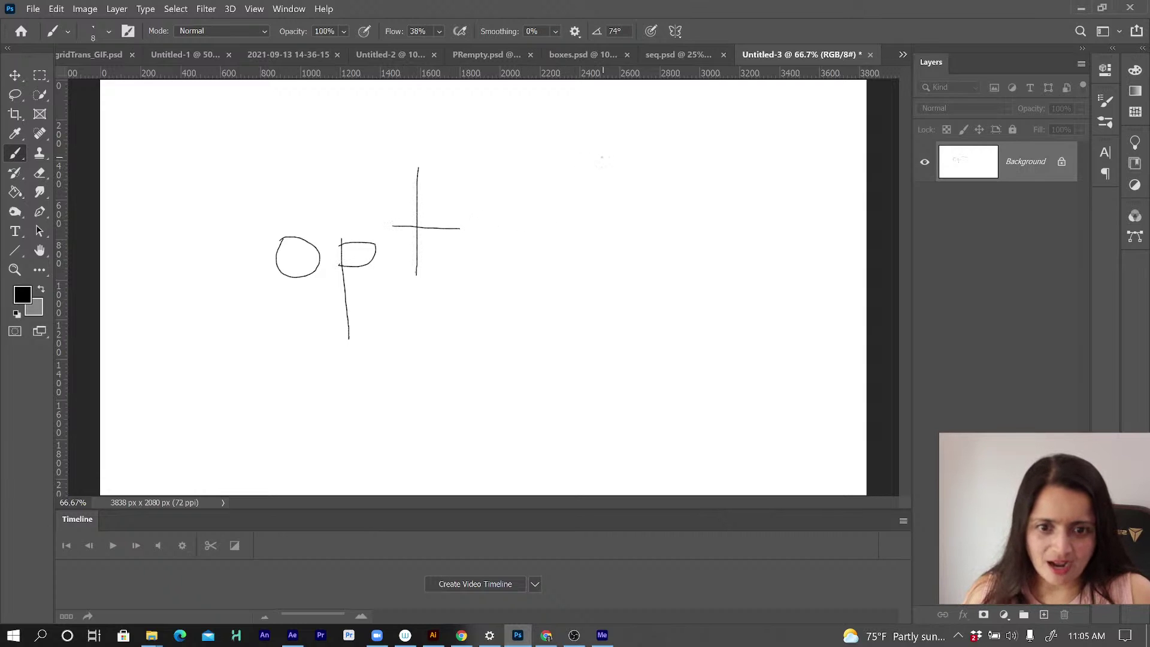
mouse_move(572, 162)
left_mouse_down()
mouse_move(617, 162)
mouse_move(618, 297)
mouse_move(565, 304)
left_mouse_up()
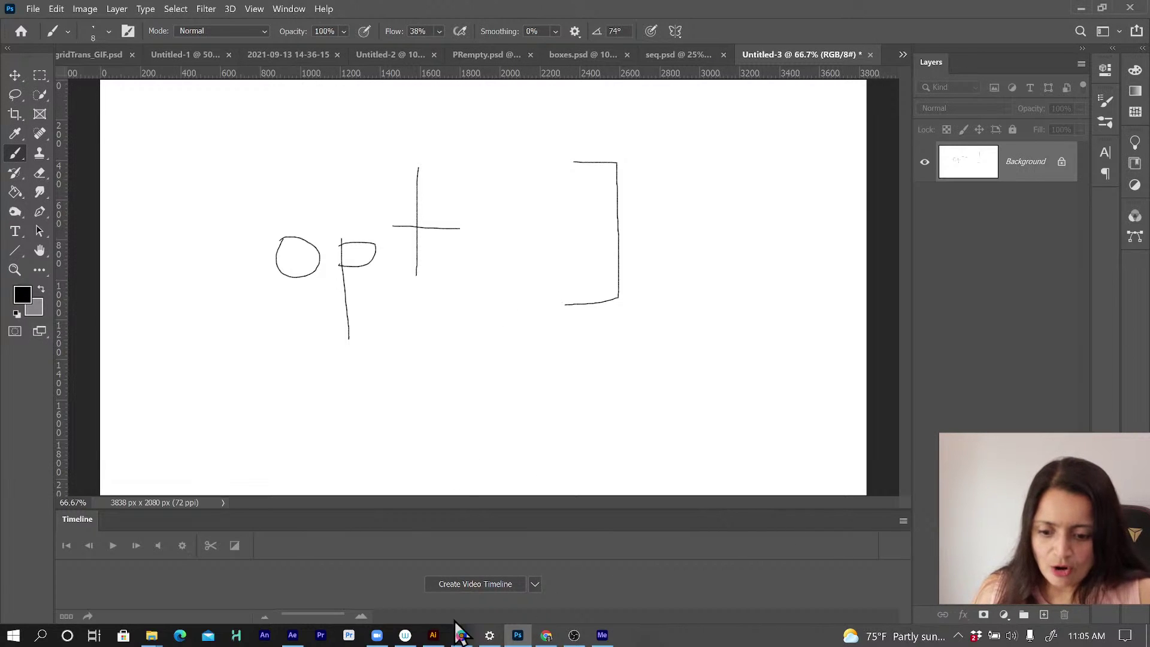
Step: Switch back to After Effects, set the selected layers' out points to frame 75 and end the work area there
left_click(293, 635)
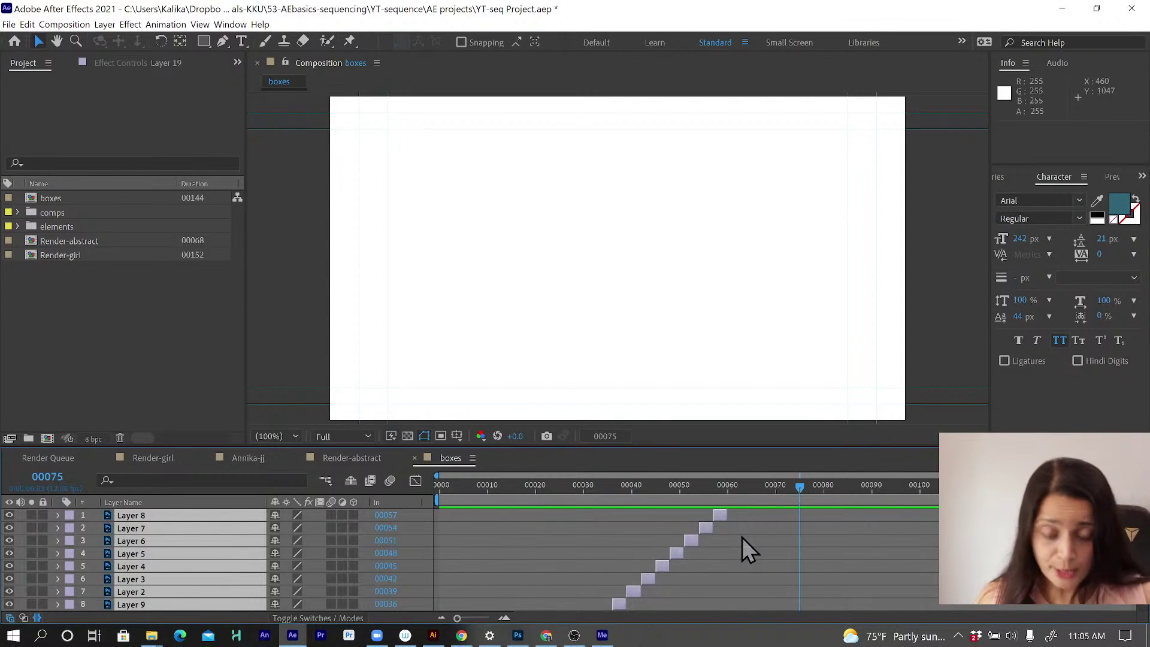
key("alt+bracketright")
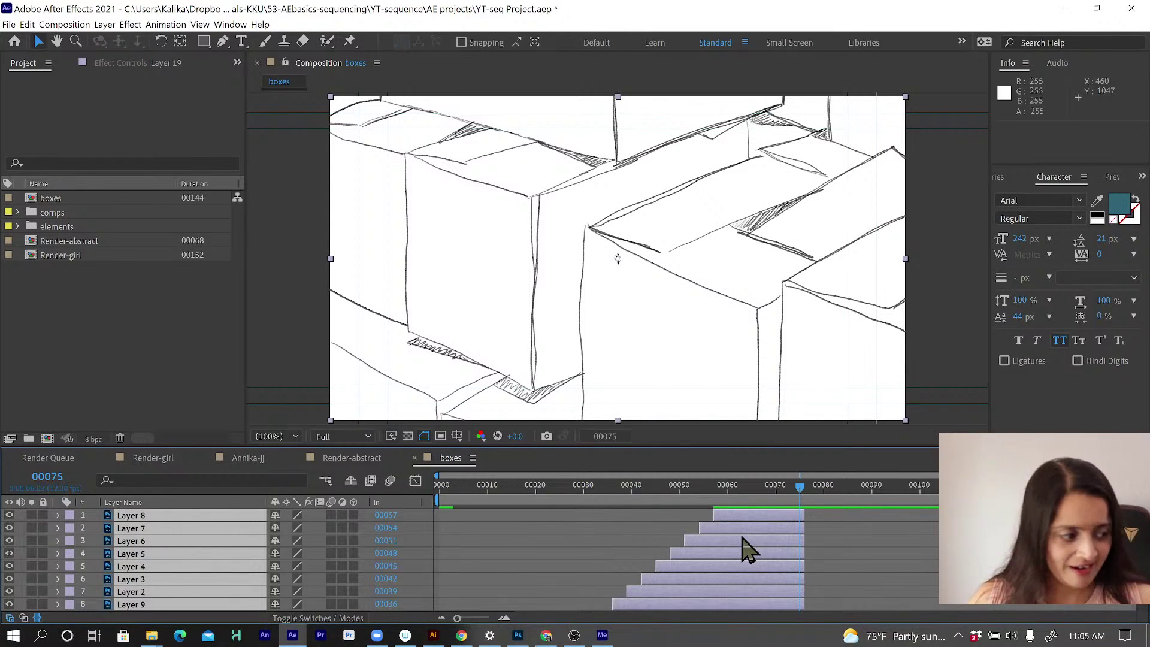
key("n")
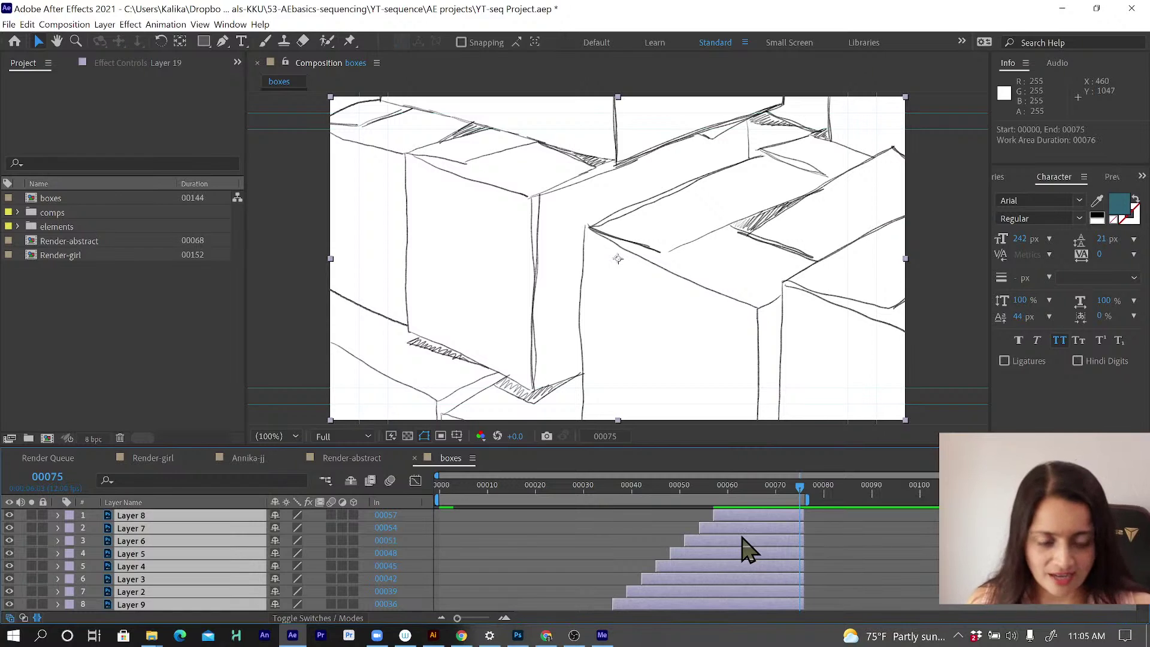
Step: Preview the boxes animation, look at the shortcut note in Photoshop, and return to After Effects
key("space")
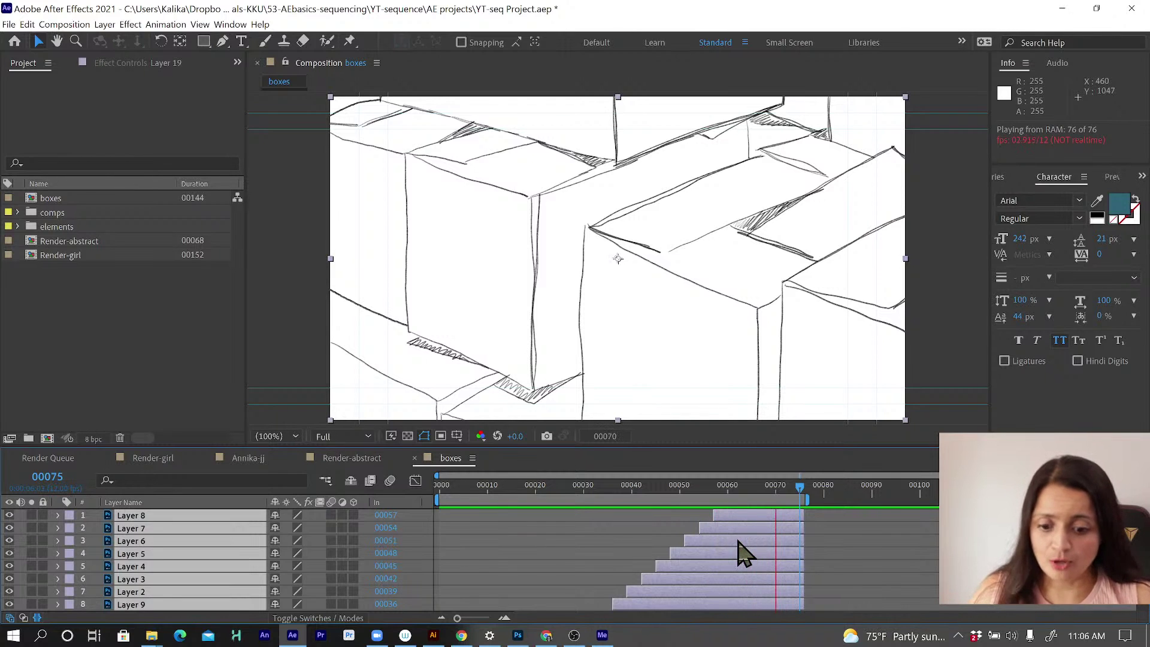
left_click(518, 636)
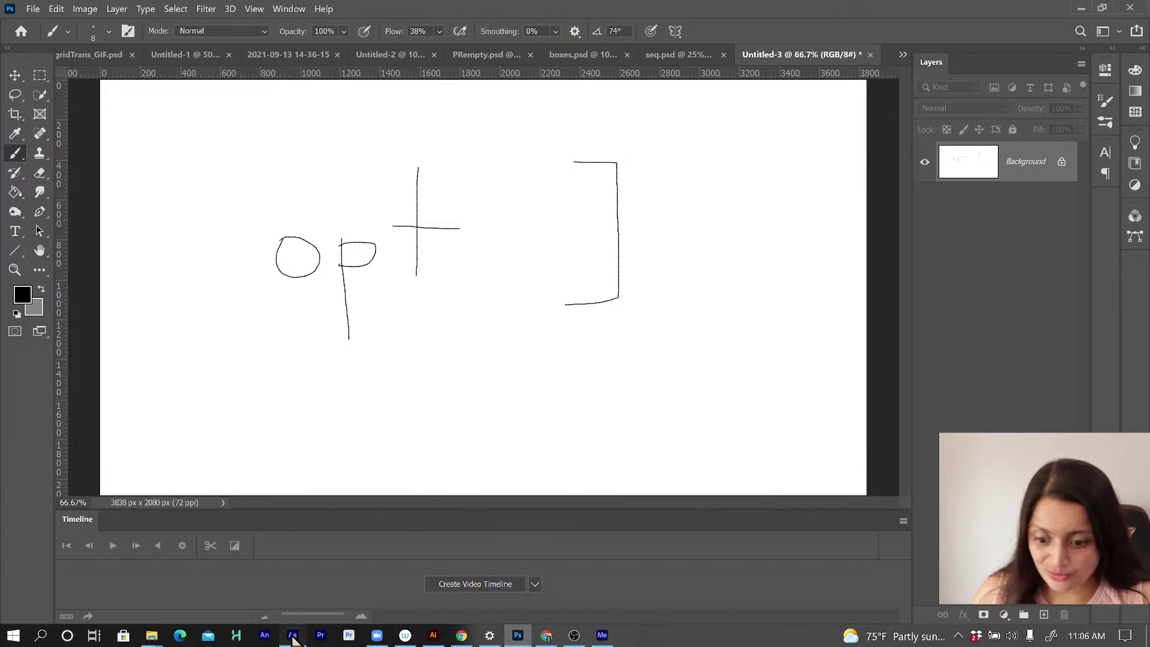
left_click(292, 636)
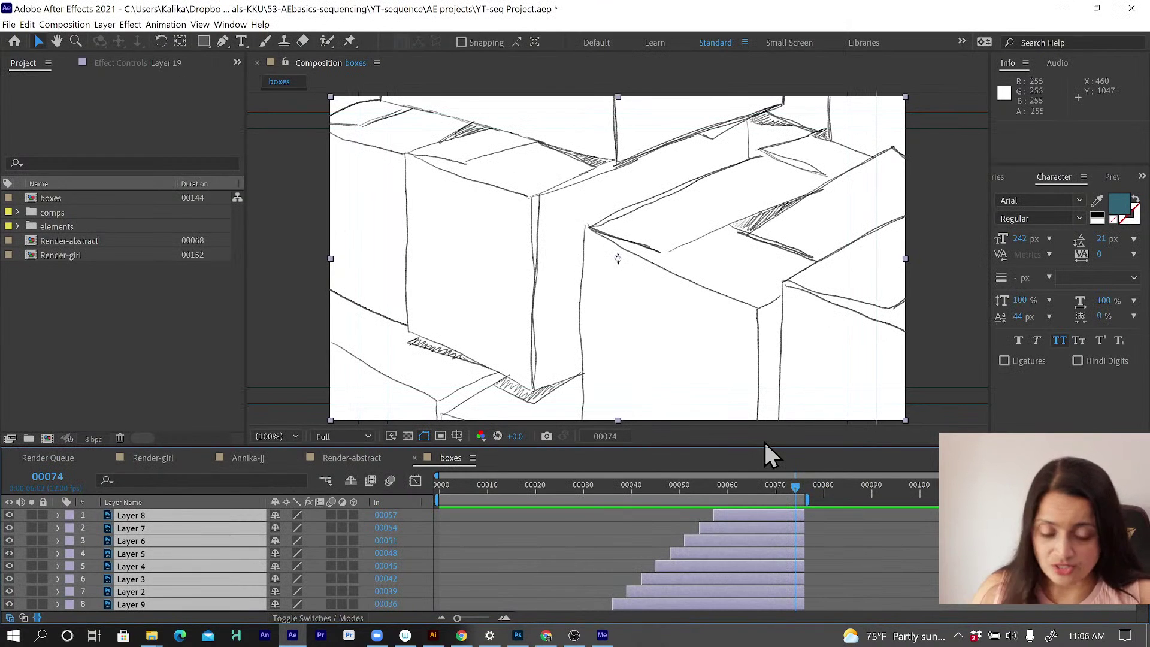